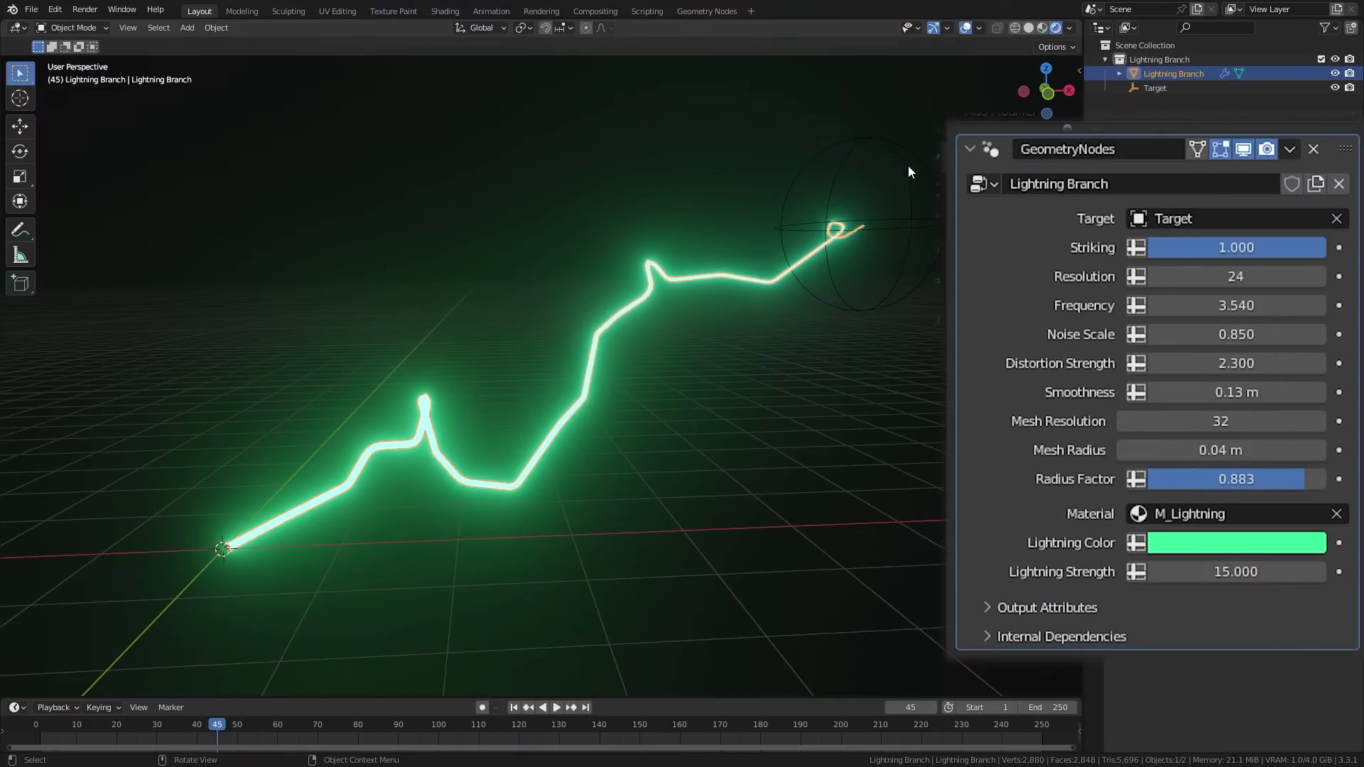
Step: Move the Target empty at the end of the lightning bolt
{"action": "left_click", "coordinate": [864, 224]}
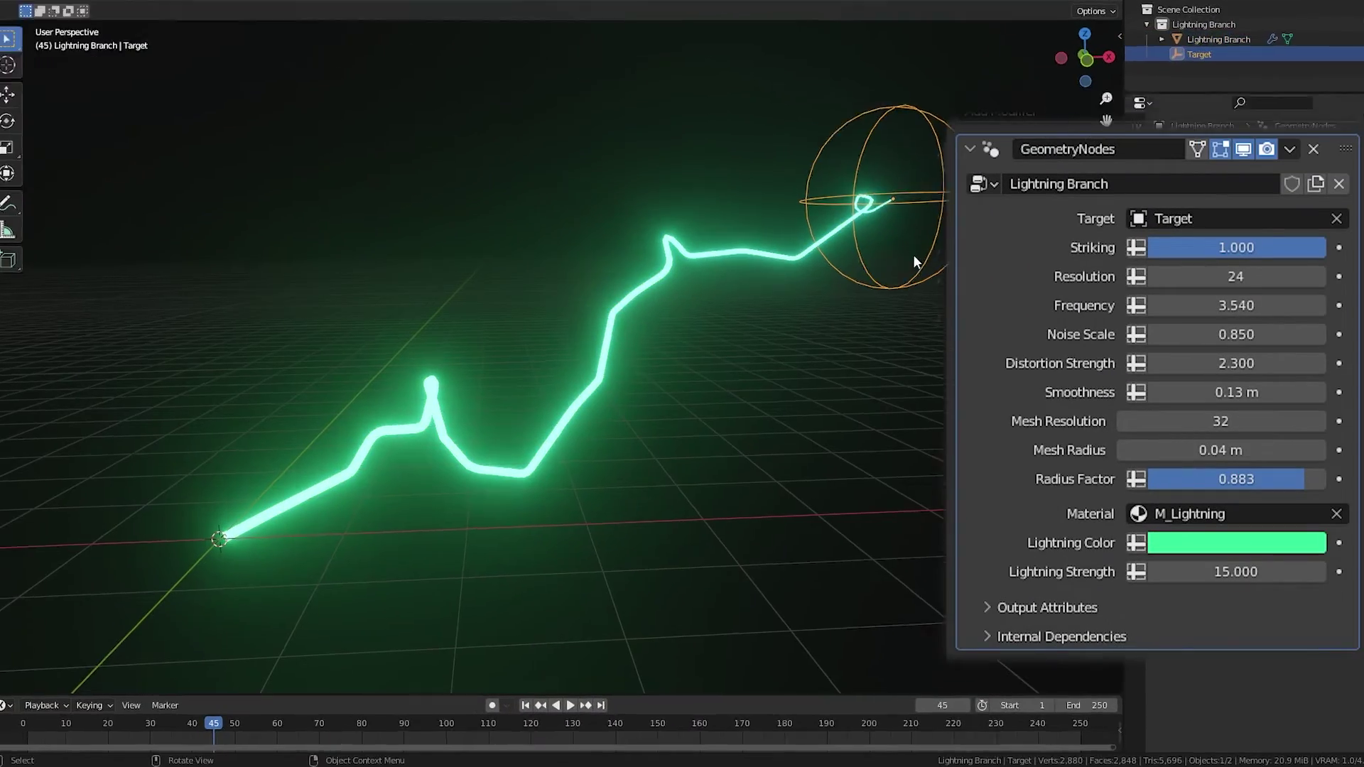
{"action": "key", "text": "g"}
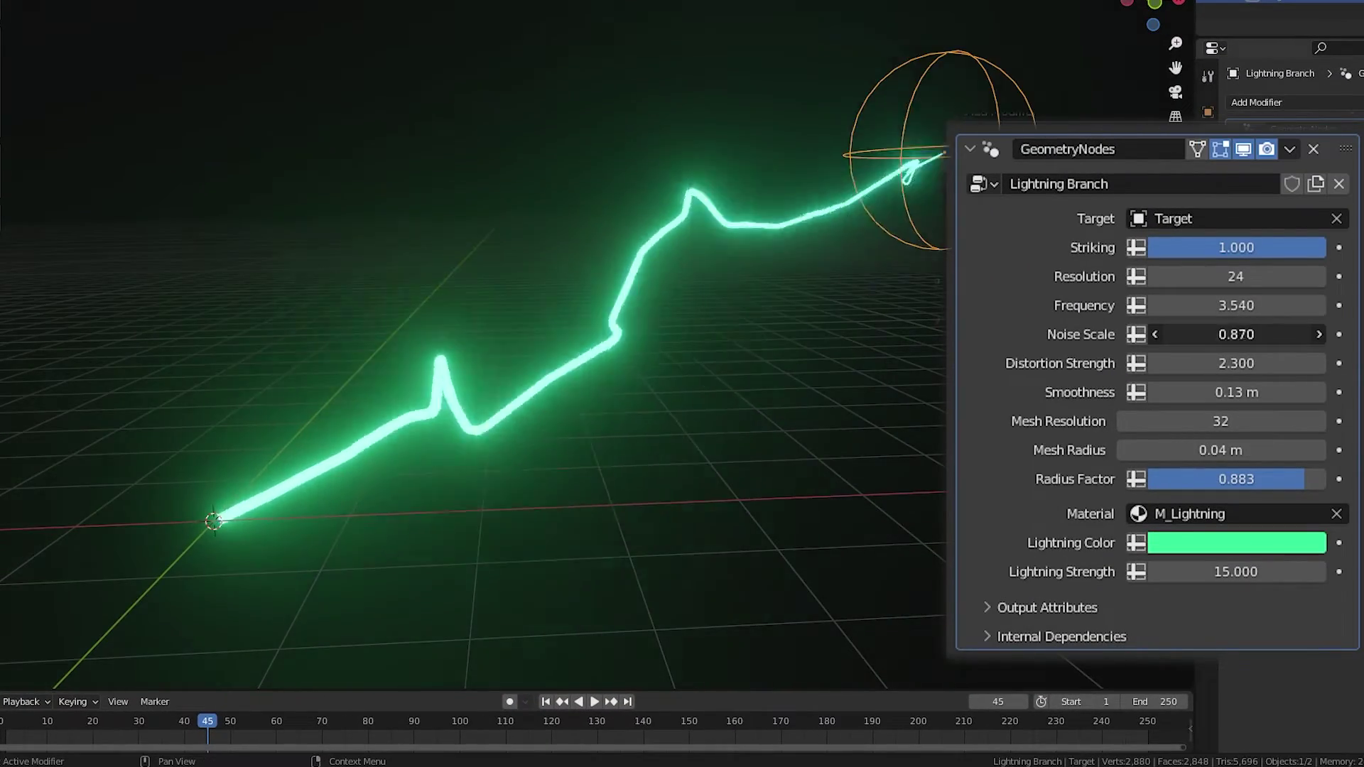
Step: Set the lightning's Noise Scale to 1.65, Distortion Strength to 1.52 and Smoothness to 0.106 m, and try out the Striking value
{"action": "left_click_drag", "start_coordinate": [1236, 335], "coordinate": [1301, 363]}
{"action": "left_click_drag", "start_coordinate": [1301, 363], "coordinate": [1181, 364]}
{"action": "mouse_move", "coordinate": [1236, 392]}
{"action": "left_mouse_down"}
{"action": "mouse_move", "coordinate": [1158, 392]}
{"action": "mouse_move", "coordinate": [1250, 392]}
{"action": "left_mouse_up"}
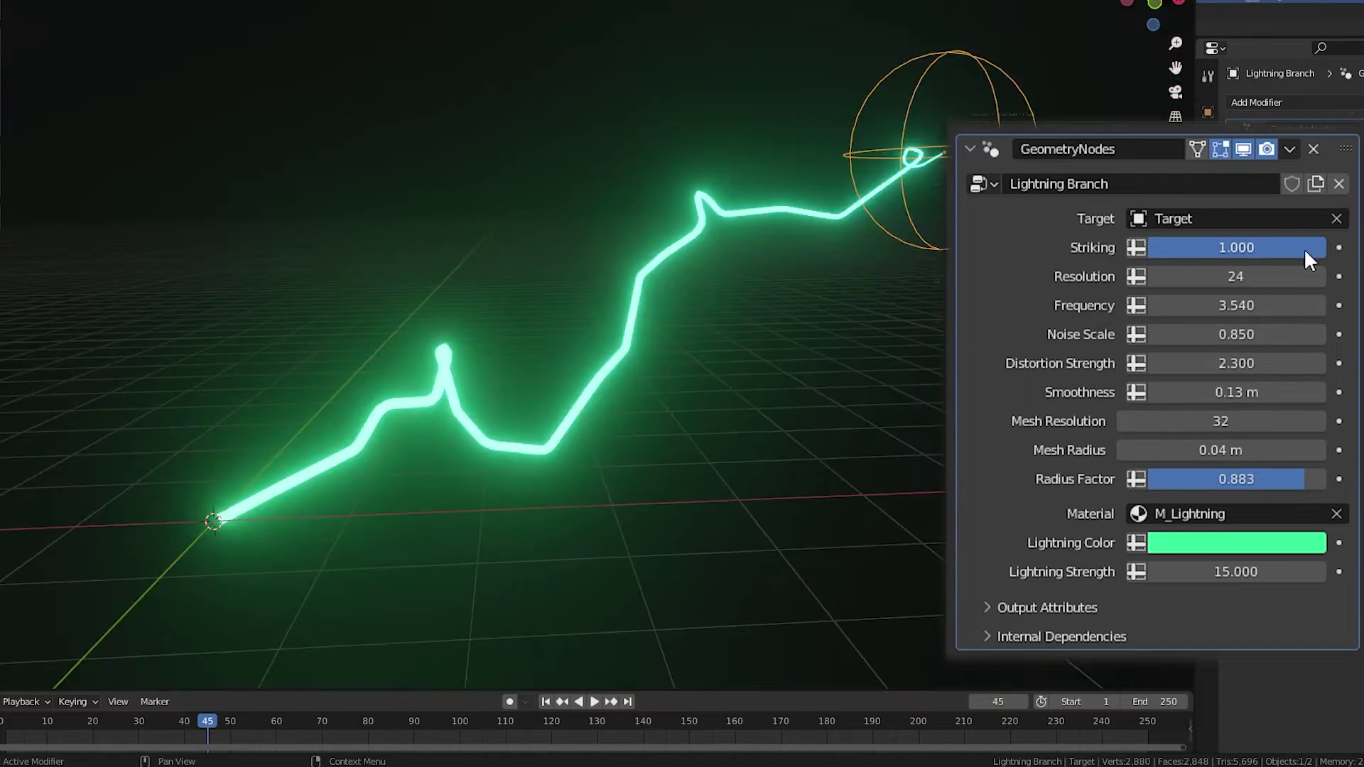
{"action": "left_click_drag", "start_coordinate": [1307, 249], "coordinate": [1270, 249]}
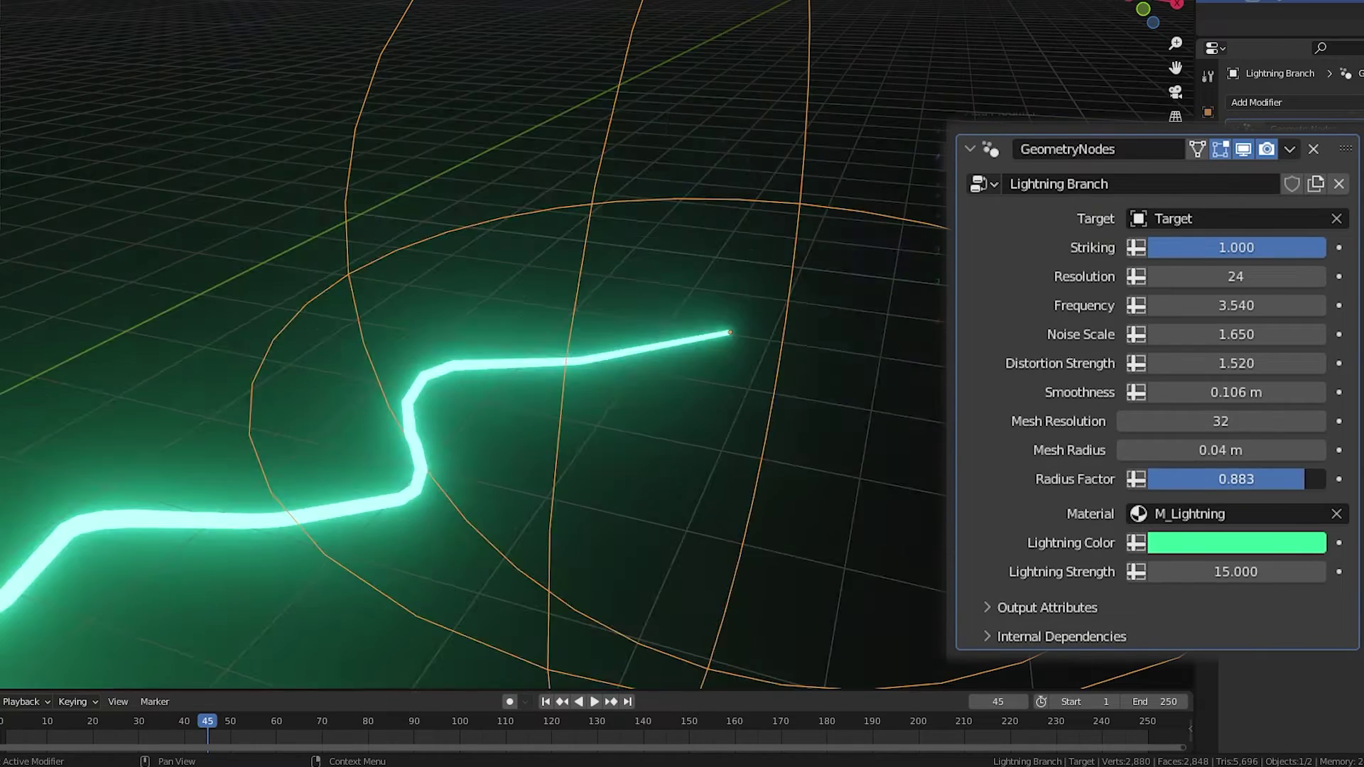
Step: Set the lightning's Radius Factor to 0.832 and its Lightning Strength to 50
{"action": "mouse_move", "coordinate": [1304, 480]}
{"action": "left_mouse_down"}
{"action": "mouse_move", "coordinate": [1161, 479]}
{"action": "mouse_move", "coordinate": [1325, 479]}
{"action": "mouse_move", "coordinate": [1296, 479]}
{"action": "left_mouse_up"}
{"action": "double_click", "coordinate": [1204, 572]}
{"action": "type", "text": "50"}
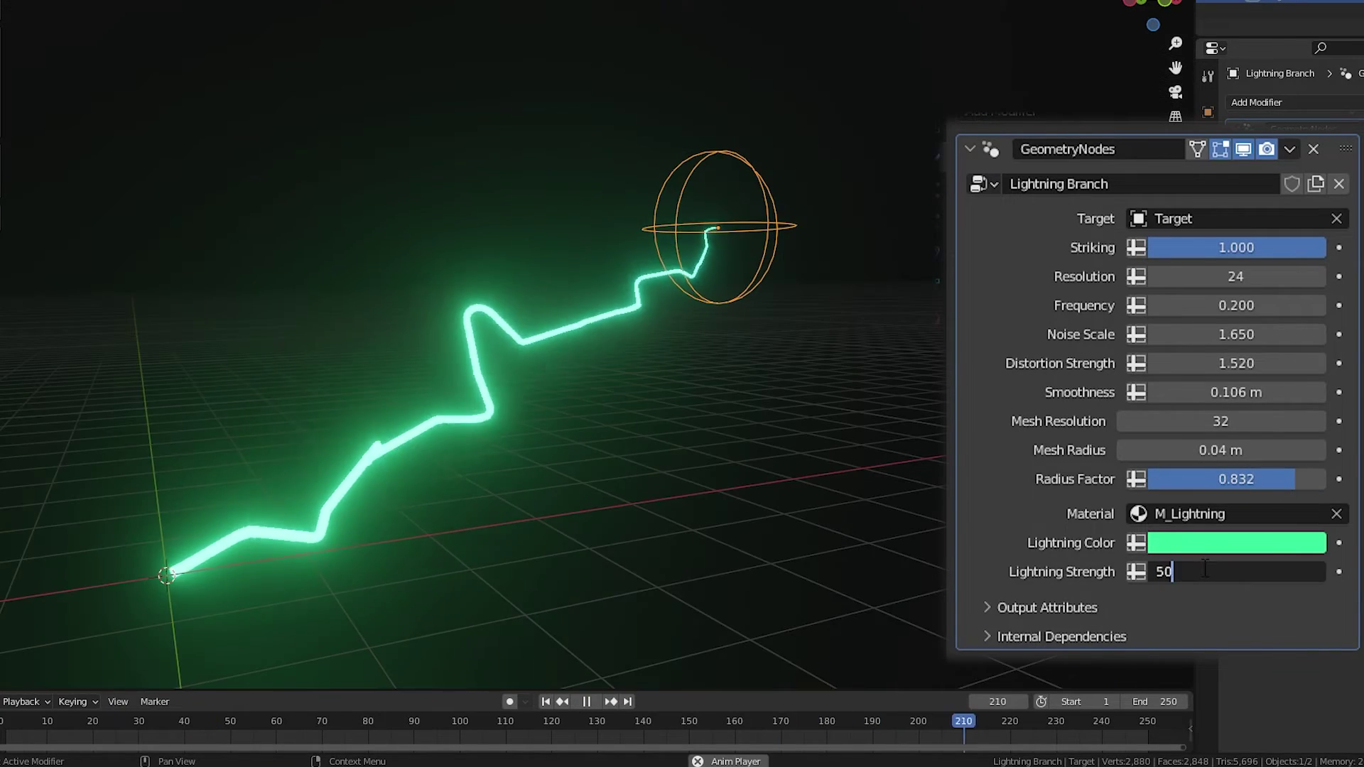
{"action": "key", "text": "Return"}
Step: Set the Lightning Strength to 15
{"action": "double_click", "coordinate": [1205, 571]}
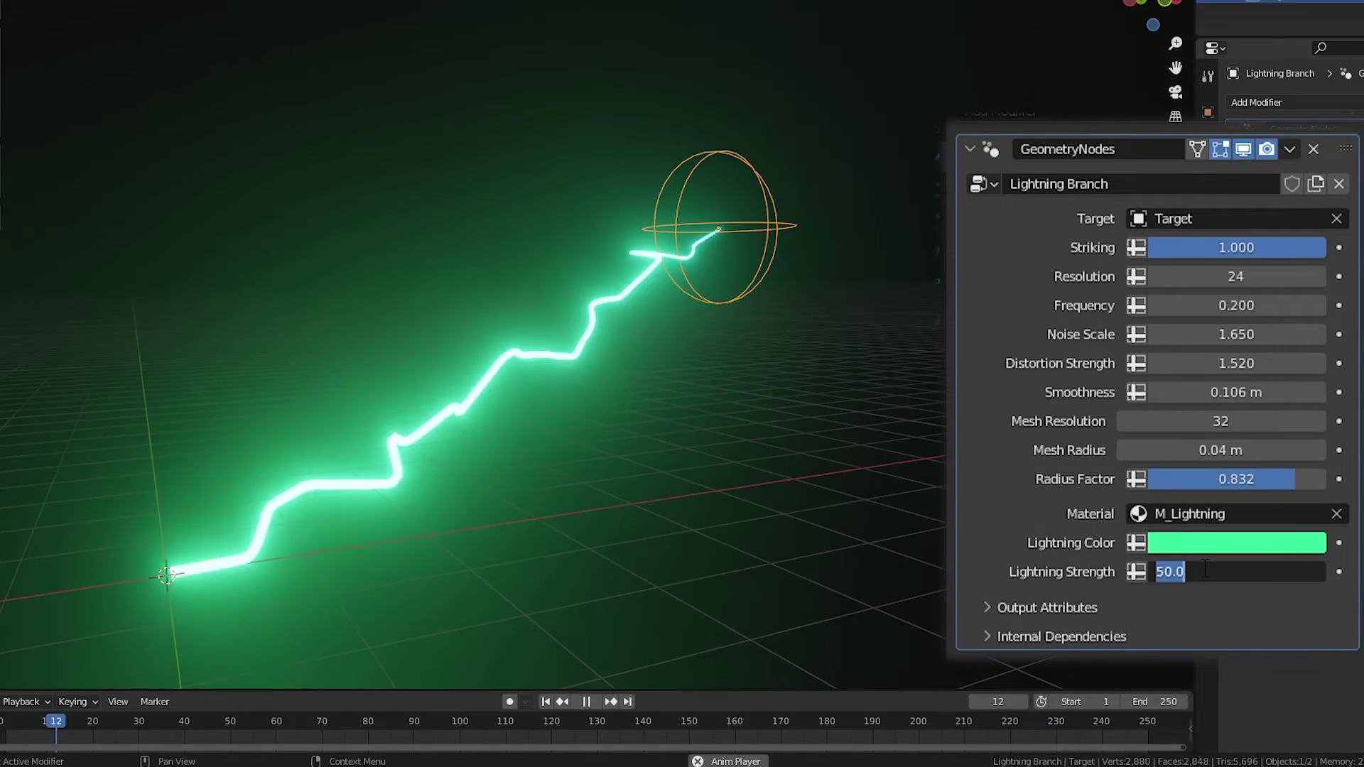
{"action": "type", "text": "12"}
{"action": "key", "text": "Return"}
Step: Try out other shades for the Lightning Color
{"action": "left_click", "coordinate": [1216, 543]}
{"action": "left_click", "coordinate": [1236, 226]}
{"action": "left_click_drag", "start_coordinate": [1268, 254], "coordinate": [1218, 229]}
Step: Set the lightning's Frequency to 50
{"action": "double_click", "coordinate": [1235, 306]}
{"action": "type", "text": "50"}
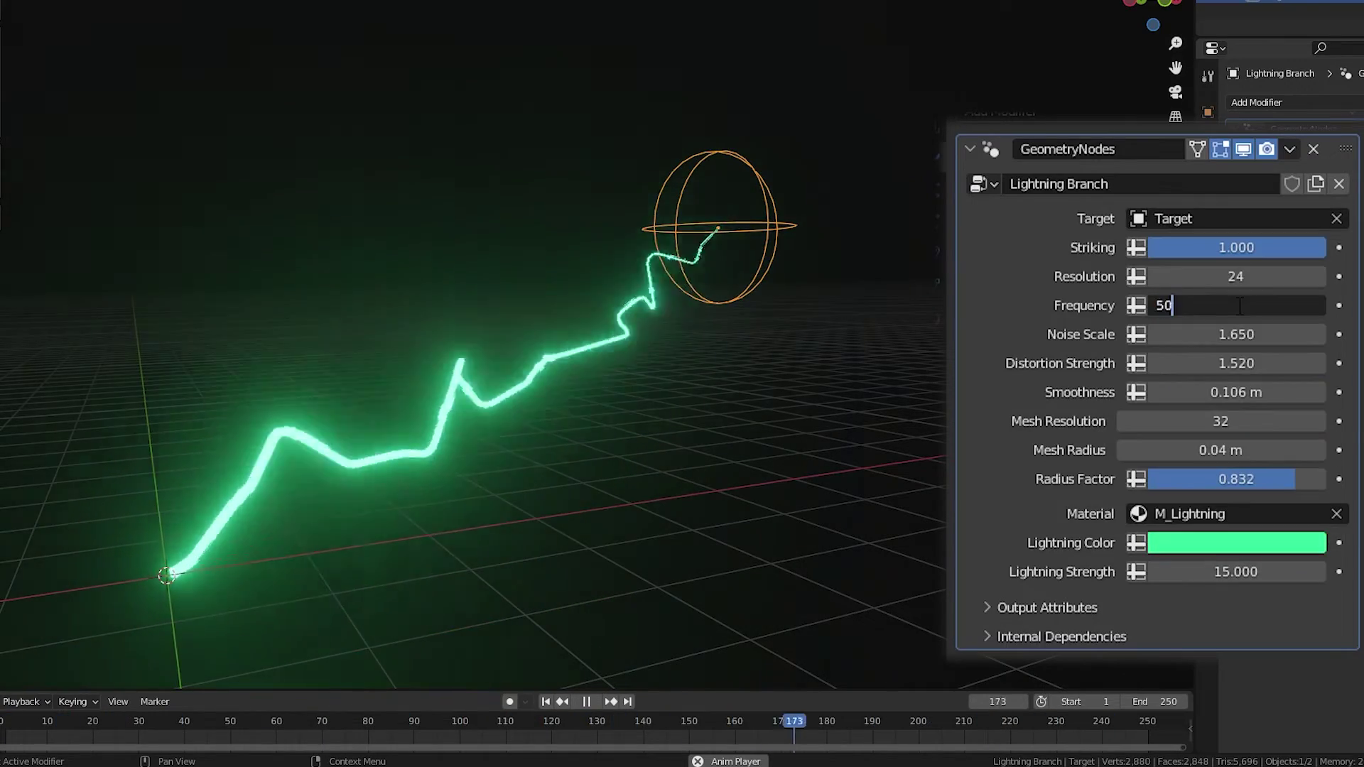
{"action": "key", "text": "Return"}
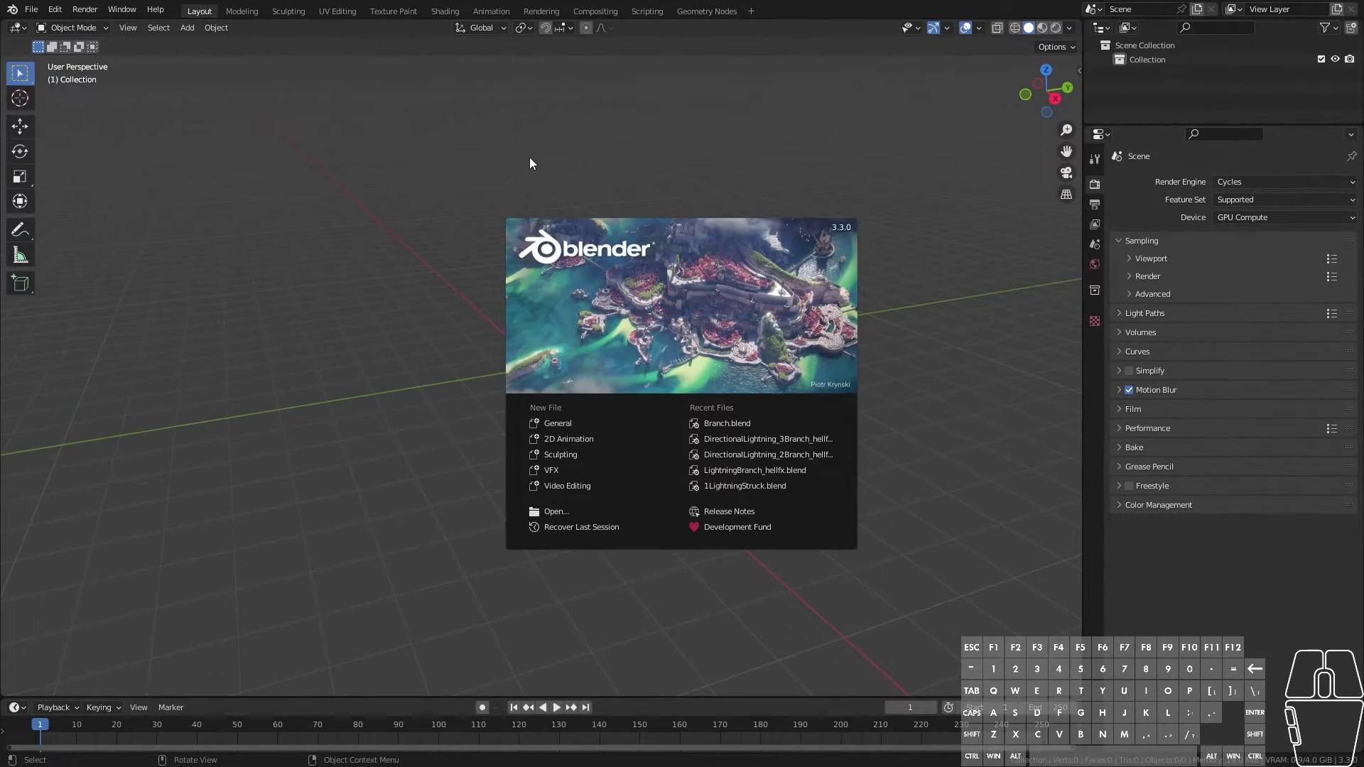
Step: Dismiss the splash screen and add a 2 m plane at the world origin
{"action": "left_click", "coordinate": [513, 180]}
{"action": "middle_click_drag", "start_coordinate": [583, 342], "coordinate": [575, 349], "text": "shift"}
{"action": "key", "text": "shift+a"}
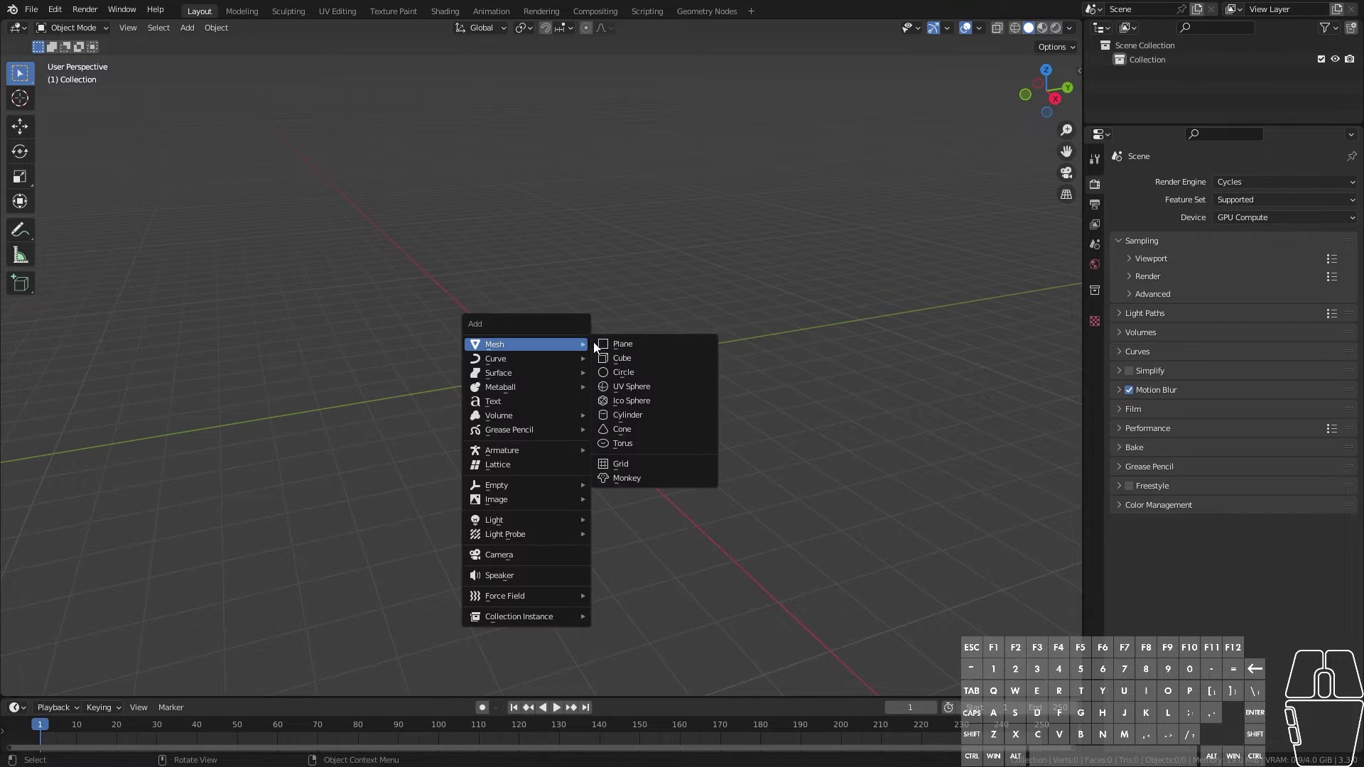
{"action": "left_click", "coordinate": [609, 342]}
{"action": "middle_click_drag", "start_coordinate": [542, 381], "coordinate": [559, 379]}
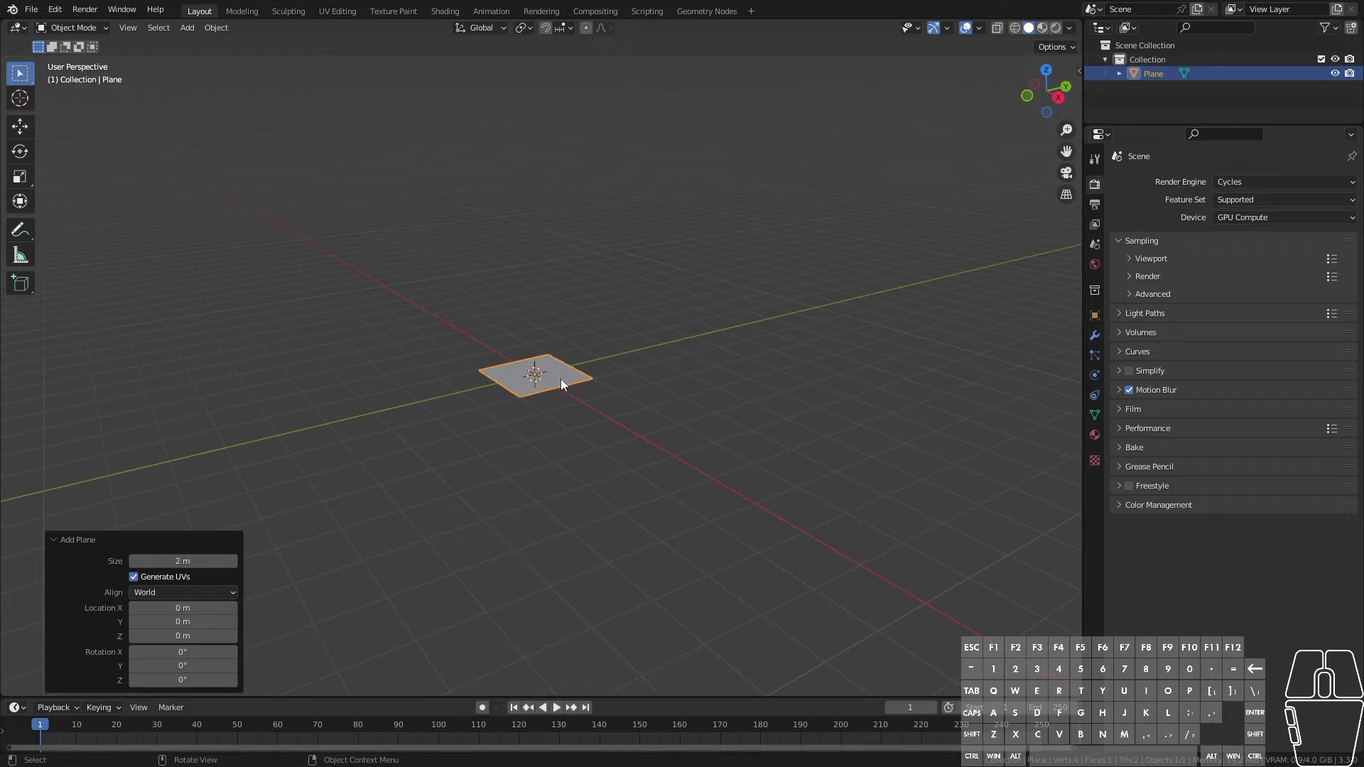
Step: Rename the plane object as Lightning Branch
{"action": "key", "text": "F2"}
{"action": "type", "text": "L"}
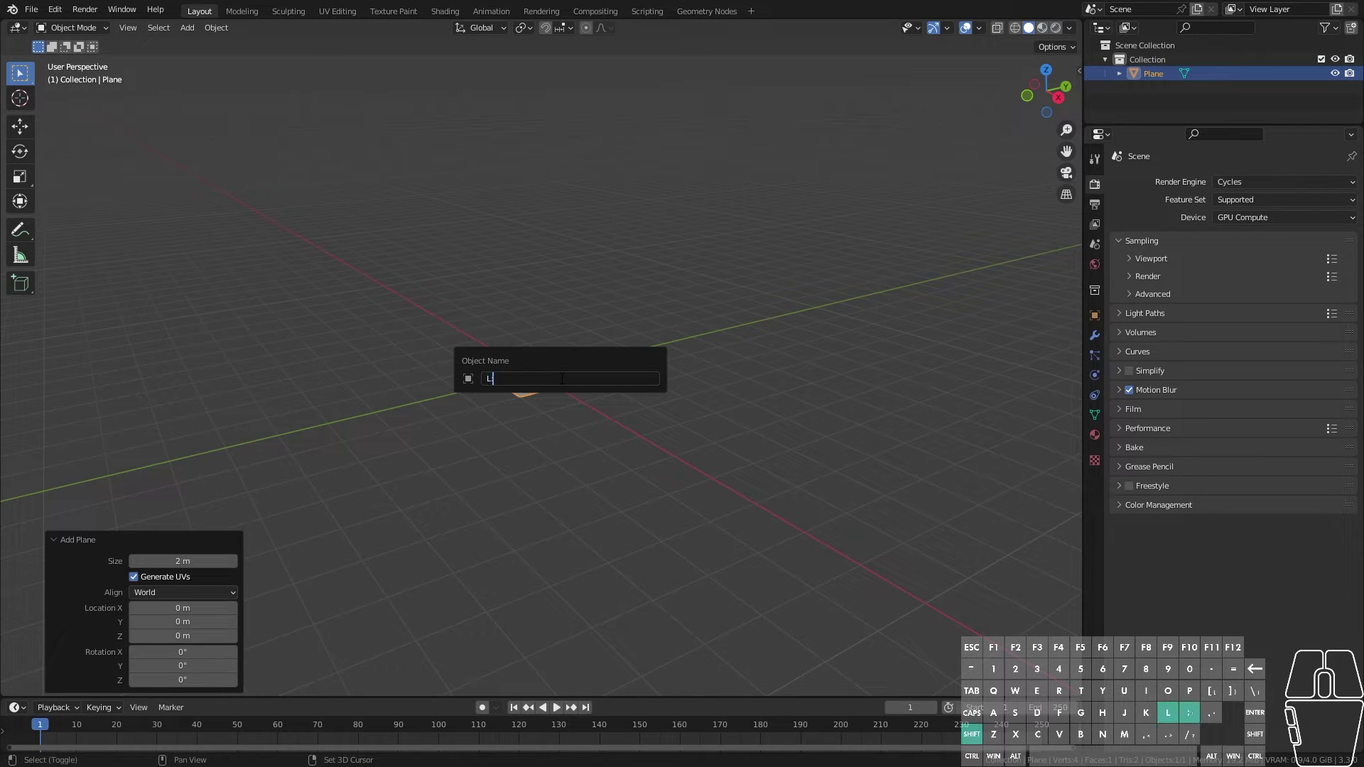
{"action": "type", "text": "ightning Branch"}
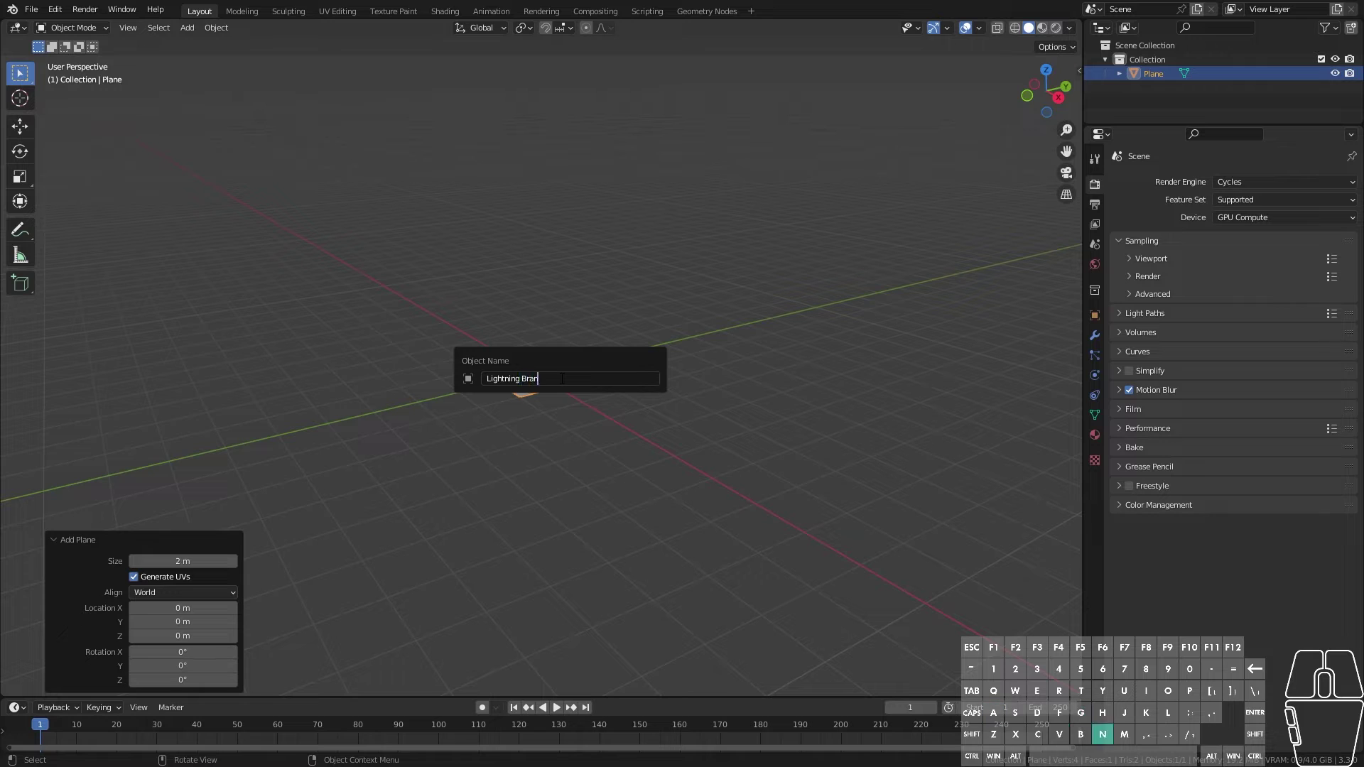
{"action": "key", "text": "Return"}
Step: Rename the collection as Lightning Branch and make it the active collection
{"action": "double_click", "coordinate": [1147, 59]}
{"action": "type", "text": "Lightning Branch"}
{"action": "key", "text": "Return"}
{"action": "left_click", "coordinate": [1148, 71]}
{"action": "left_click", "coordinate": [1143, 63]}
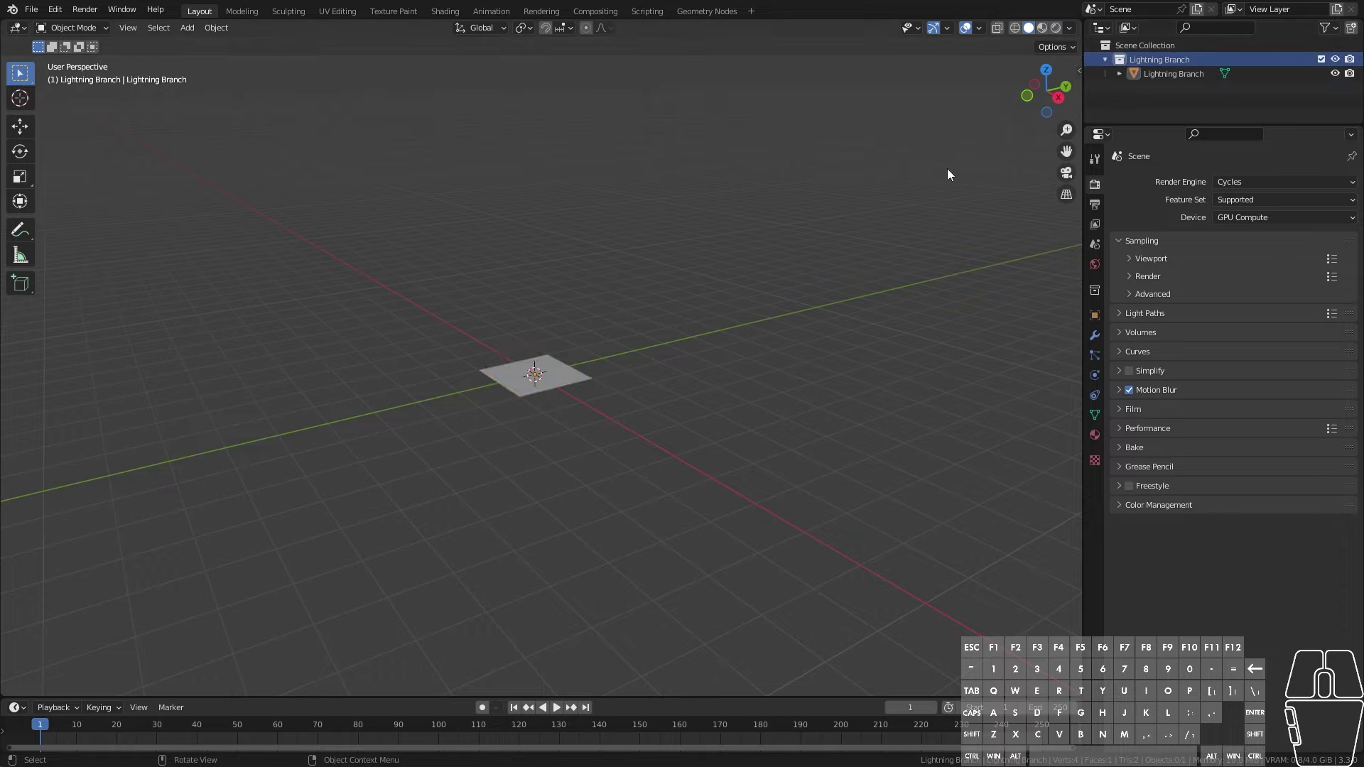
Step: Add a sphere-shaped empty at the world origin
{"action": "middle_click_drag", "start_coordinate": [640, 205], "coordinate": [652, 315]}
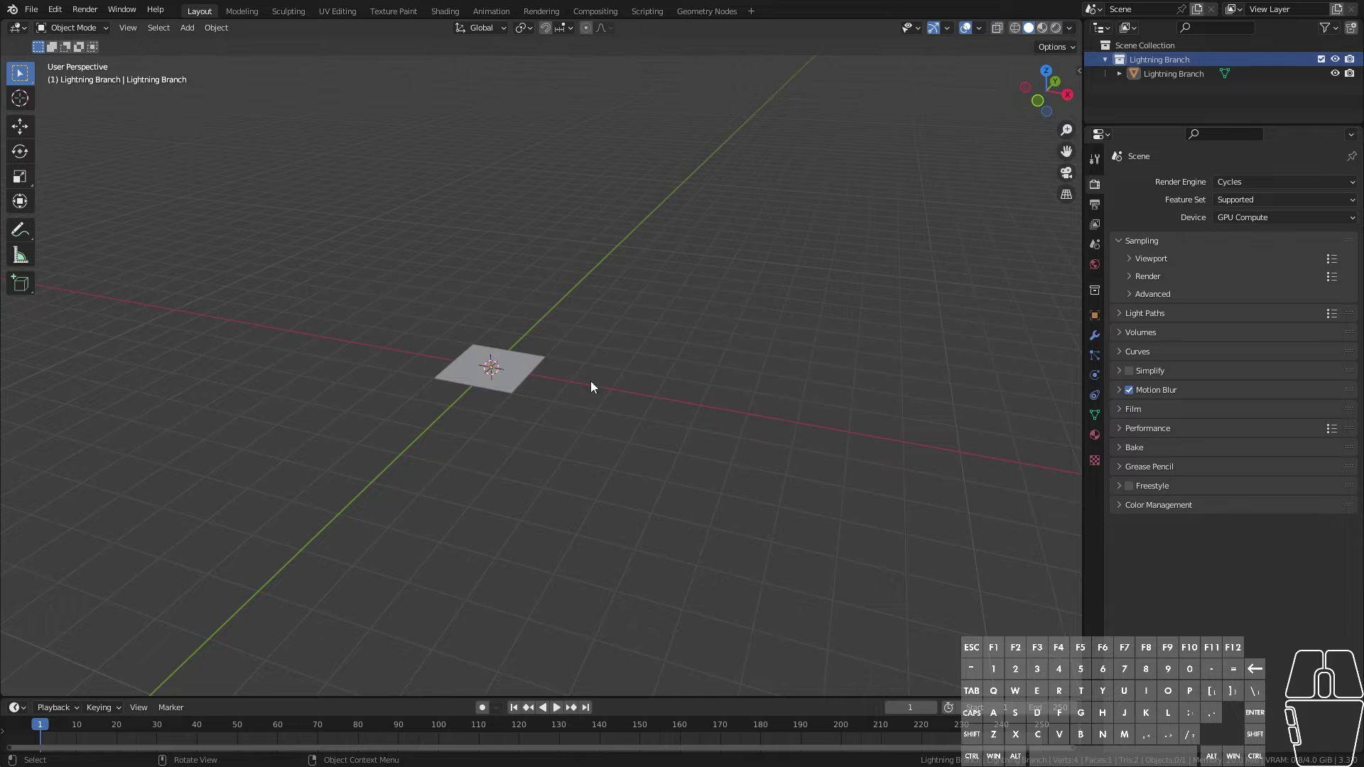
{"action": "key", "text": "shift+a"}
{"action": "mouse_move", "coordinate": [522, 502]}
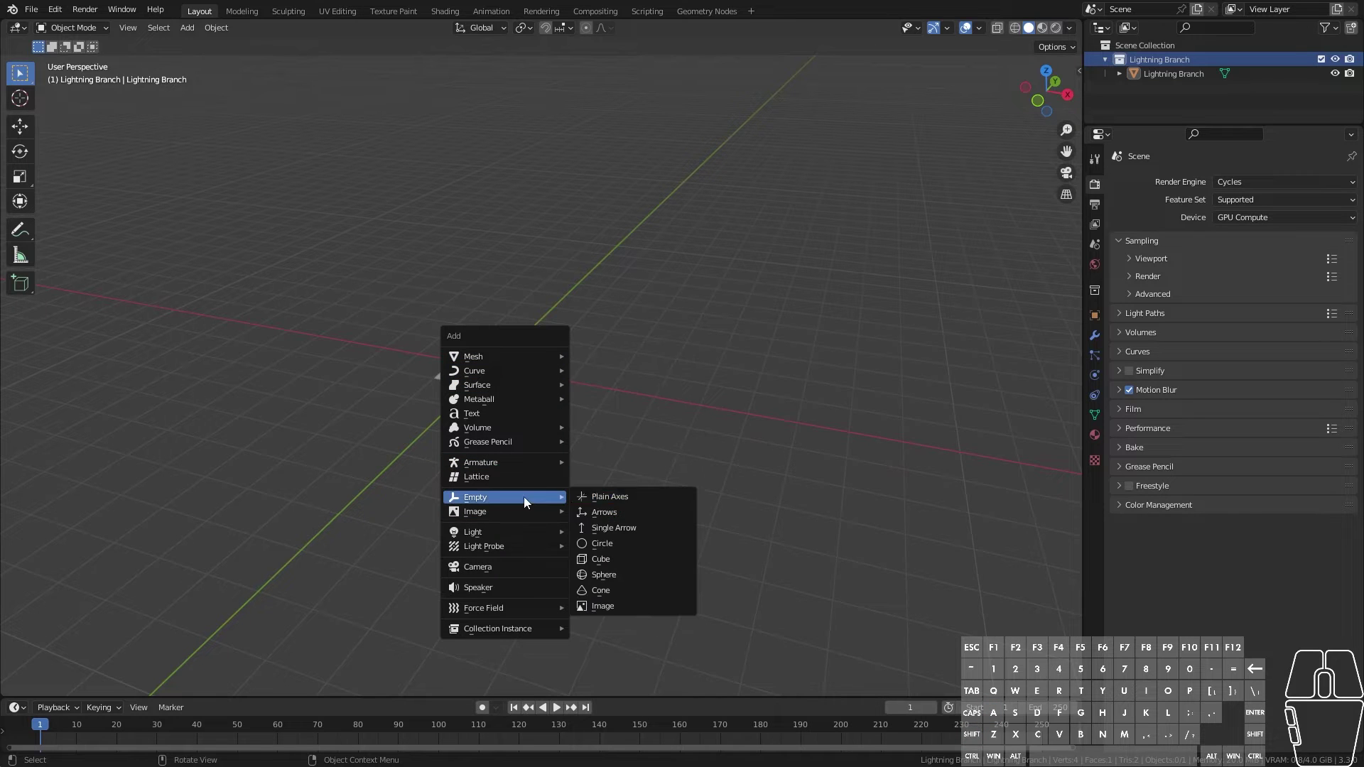
{"action": "left_click", "coordinate": [612, 573]}
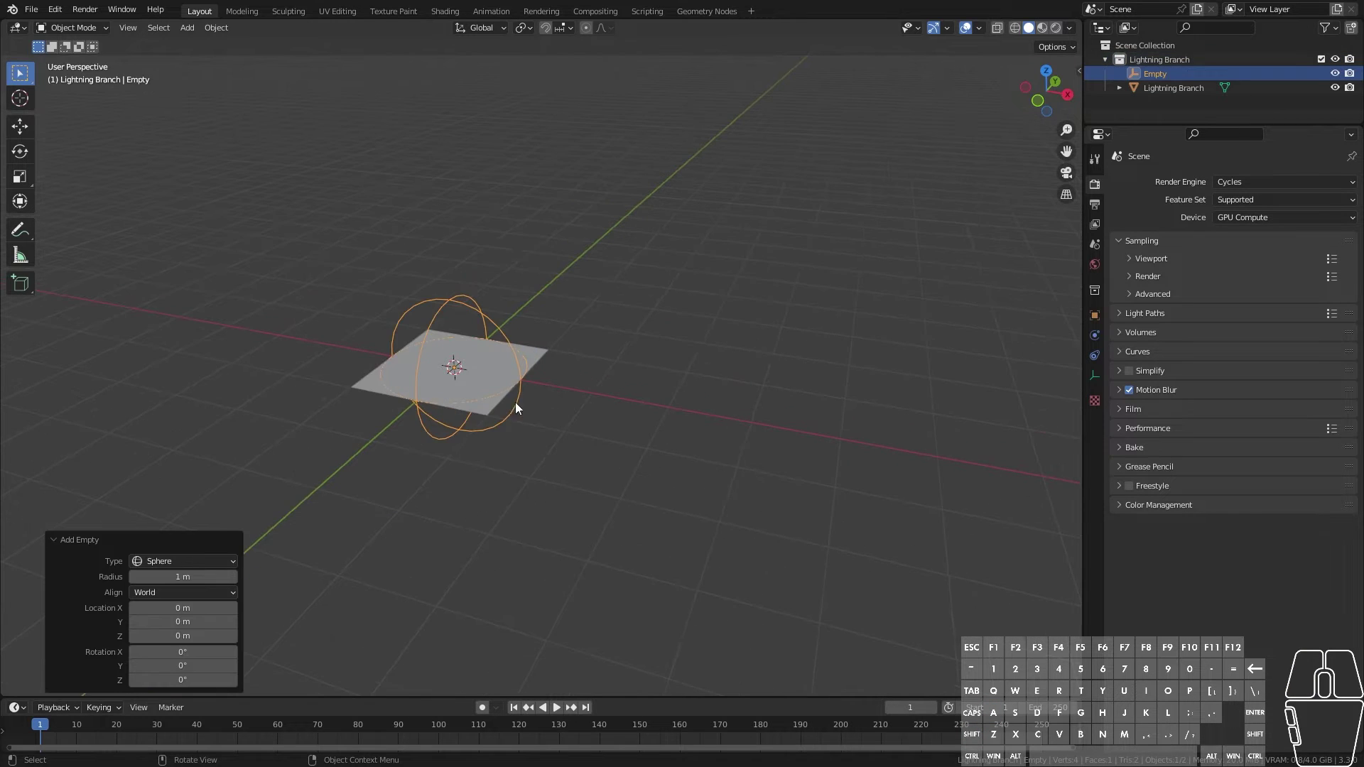
Step: Rename the sphere empty as Target
{"action": "key", "text": "F2"}
{"action": "type", "text": "Direction"}
{"action": "key", "text": "BackSpace"}
{"action": "key", "text": "BackSpace"}
{"action": "key", "text": "BackSpace"}
{"action": "key", "text": "BackSpace"}
{"action": "key", "text": "BackSpace"}
{"action": "key", "text": "BackSpace"}
{"action": "key", "text": "BackSpace"}
{"action": "key", "text": "BackSpace"}
{"action": "key", "text": "BackSpace"}
{"action": "type", "text": "Target"}
{"action": "key", "text": "Return"}
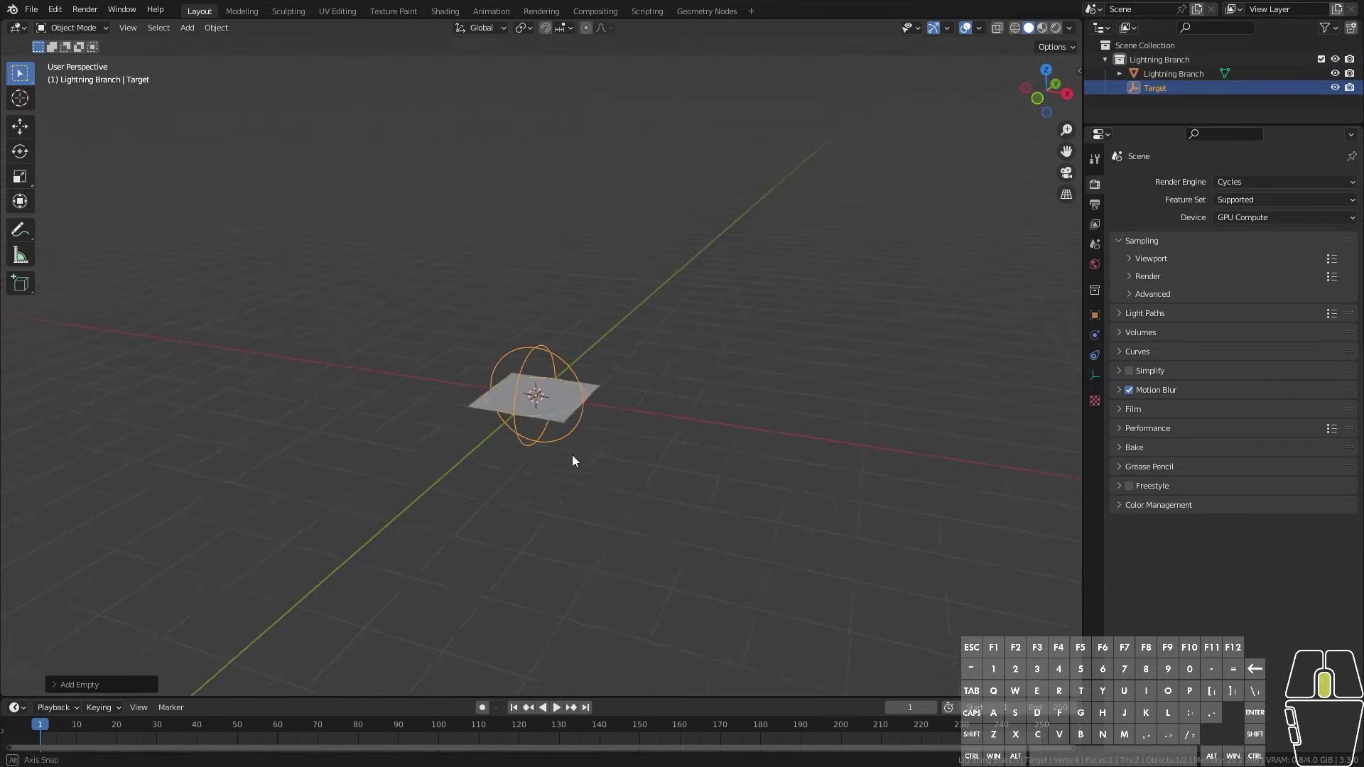
Step: Move the Target empty up and sideways, away from the plane at the origin
{"action": "middle_click_drag", "start_coordinate": [572, 456], "coordinate": [594, 455]}
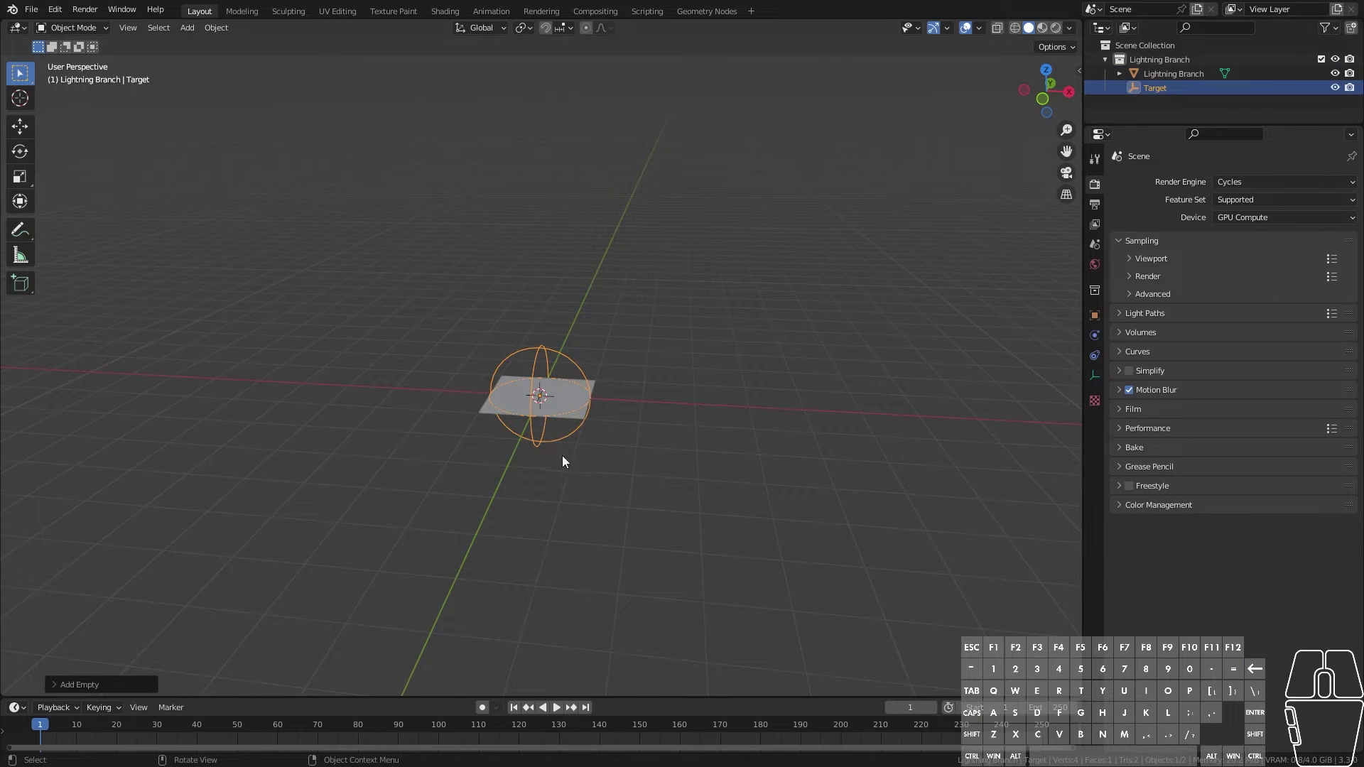
{"action": "key", "text": "g"}
{"action": "left_click", "coordinate": [885, 301]}
{"action": "middle_click_drag", "start_coordinate": [885, 301], "coordinate": [571, 391]}
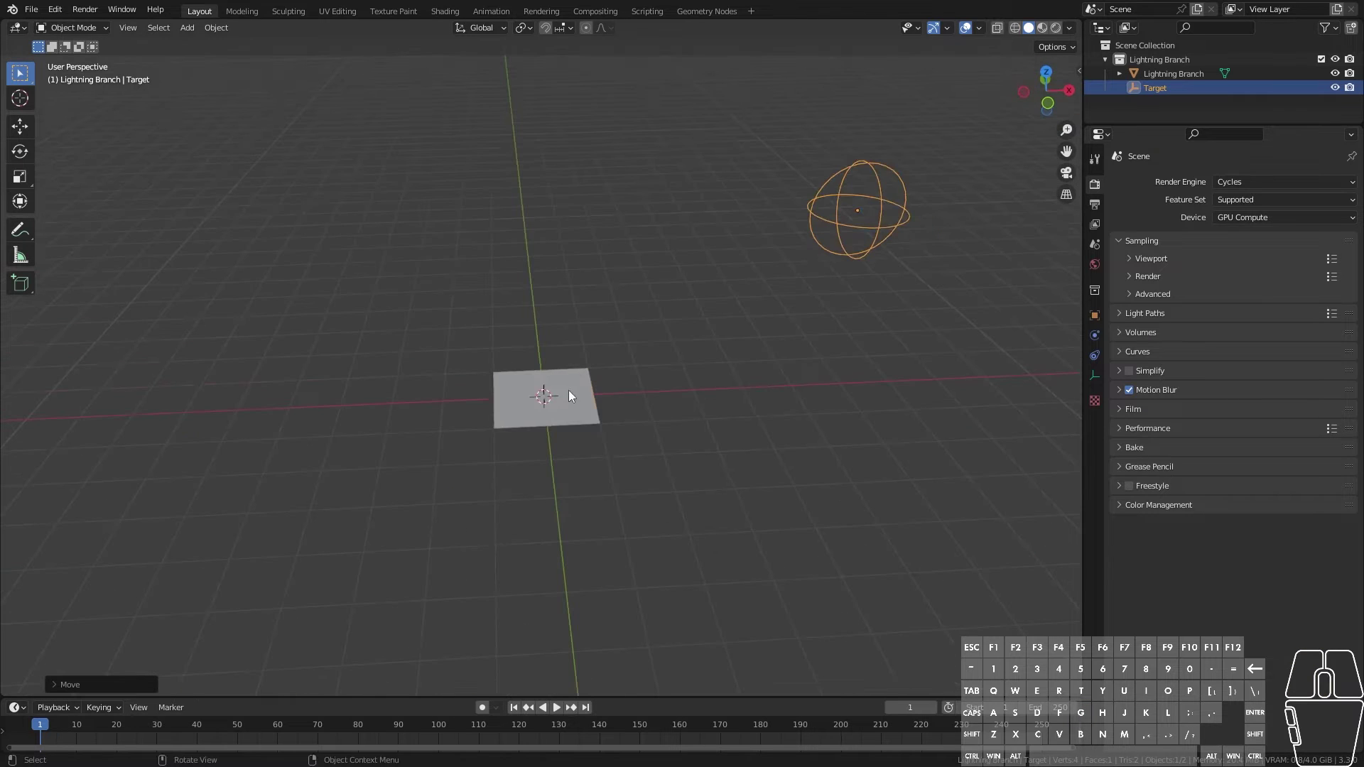
{"action": "left_click", "coordinate": [571, 392]}
{"action": "middle_click_drag", "start_coordinate": [701, 429], "coordinate": [721, 299], "text": "shift"}
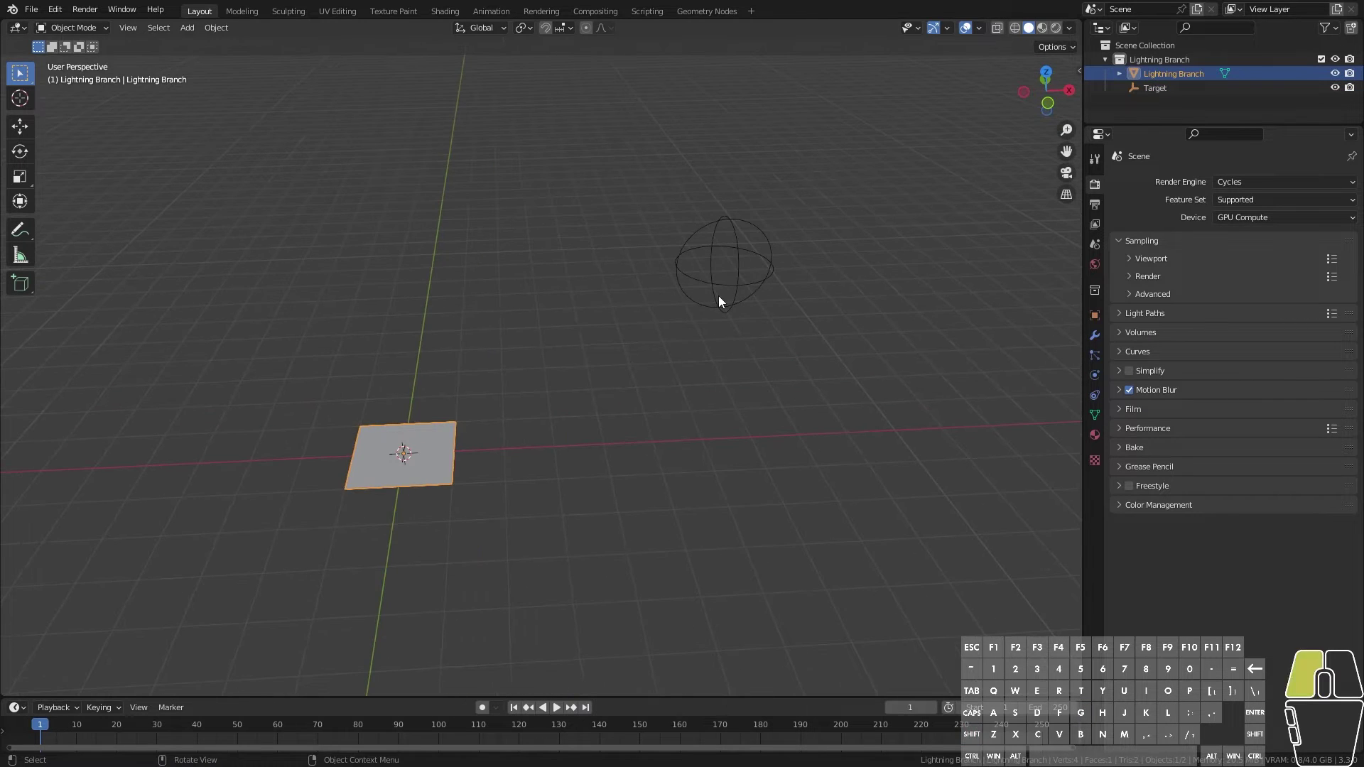
{"action": "left_click", "coordinate": [718, 295]}
{"action": "middle_click_drag", "start_coordinate": [733, 376], "coordinate": [713, 106]}
Step: Switch to the Geometry Nodes workspace and show the modifier settings of the Lightning Branch plane
{"action": "left_click", "coordinate": [710, 11]}
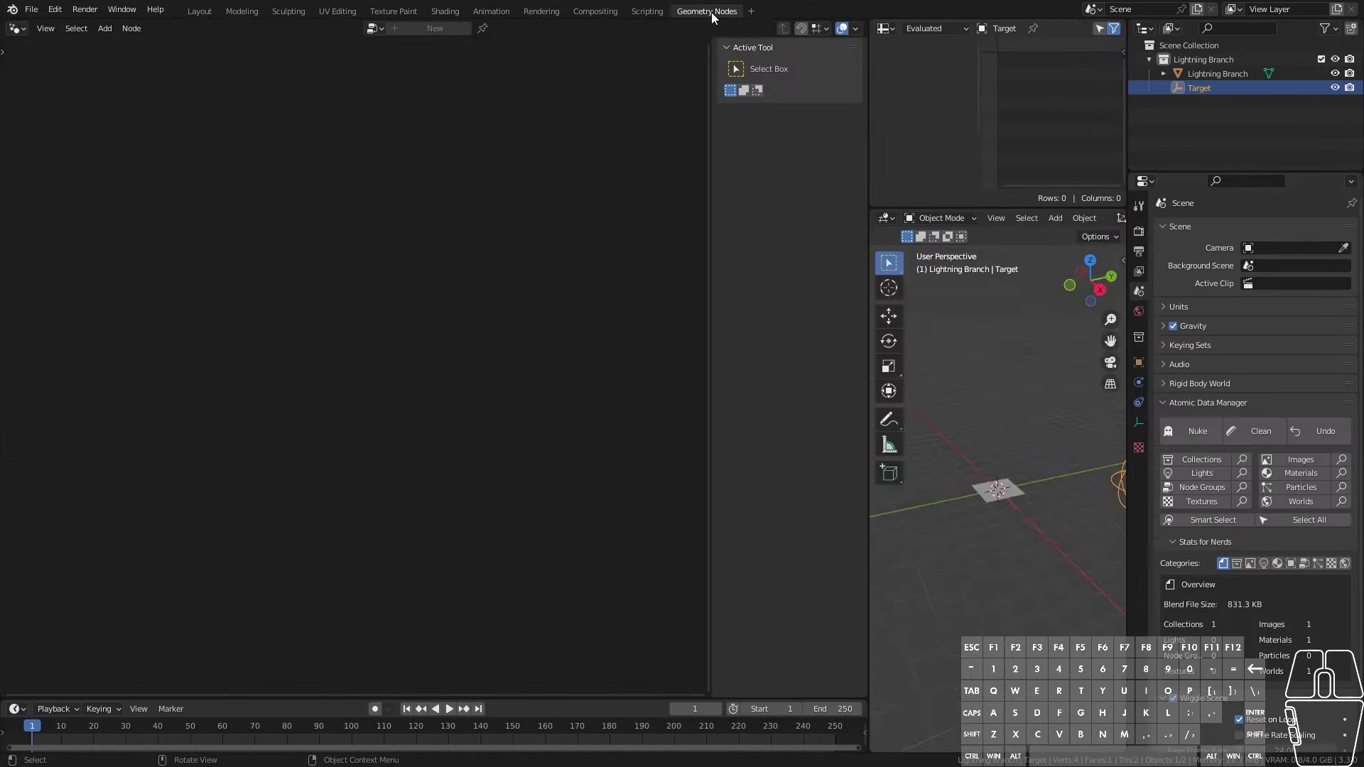
{"action": "left_click", "coordinate": [1207, 76]}
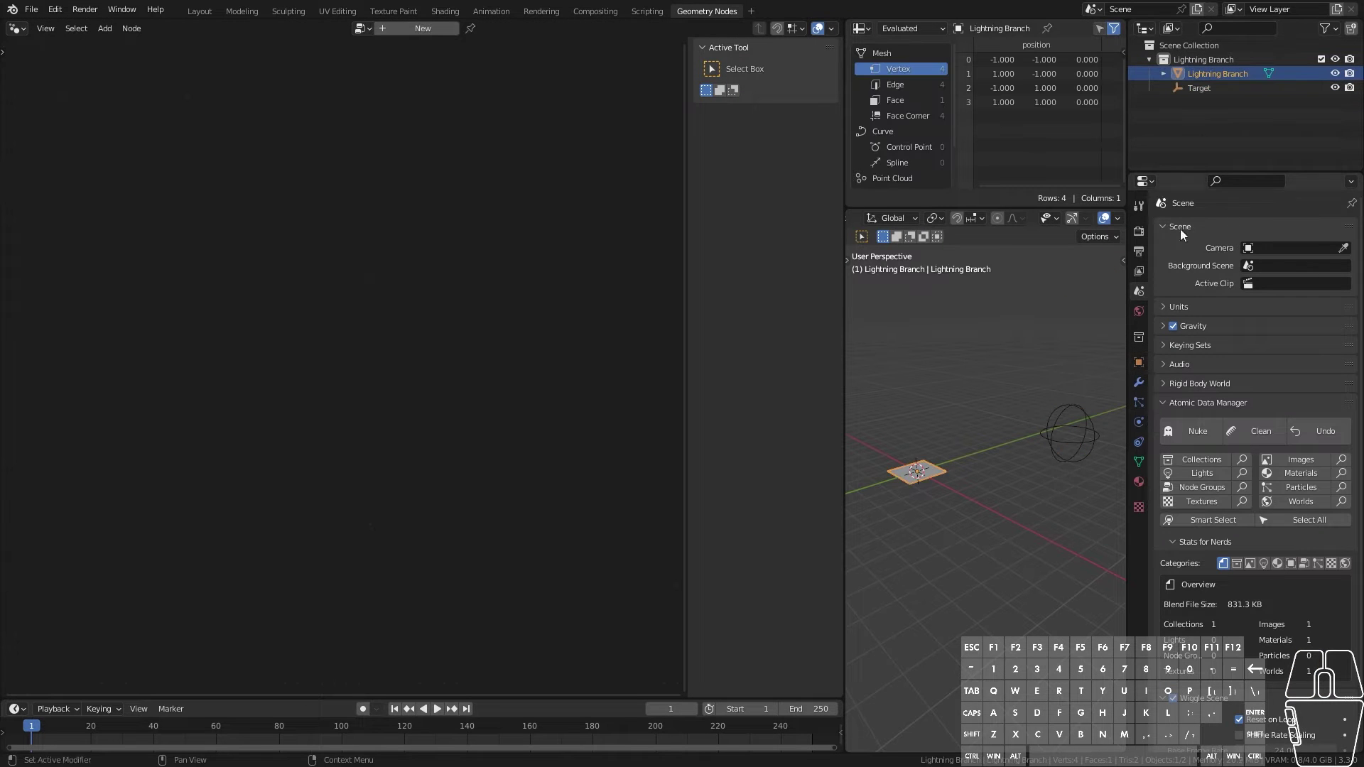
{"action": "left_click", "coordinate": [1139, 383]}
{"action": "left_click", "coordinate": [1246, 229]}
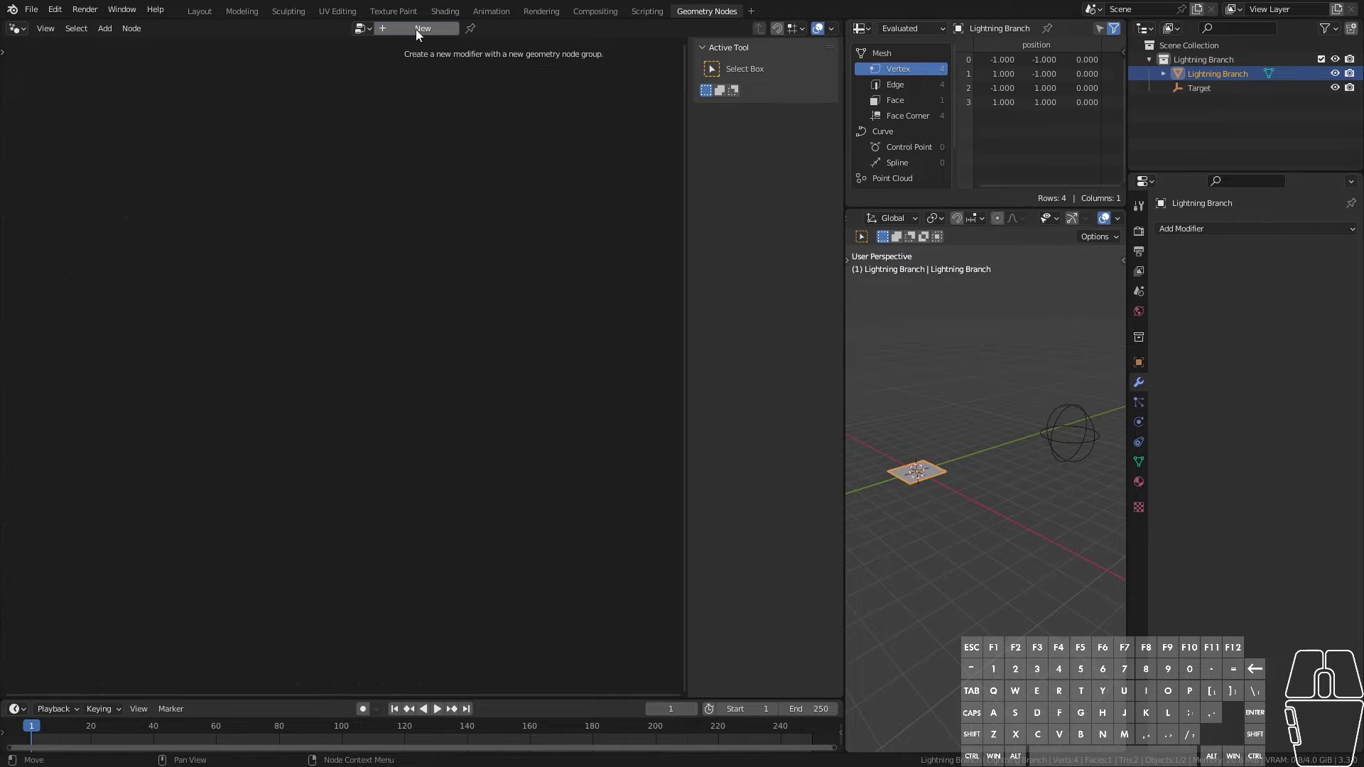
Step: Create a new geometry node group on the plane and name it Lightning Branch
{"action": "left_click", "coordinate": [415, 28]}
{"action": "left_click", "coordinate": [408, 29]}
{"action": "type", "text": "Lightning Branch"}
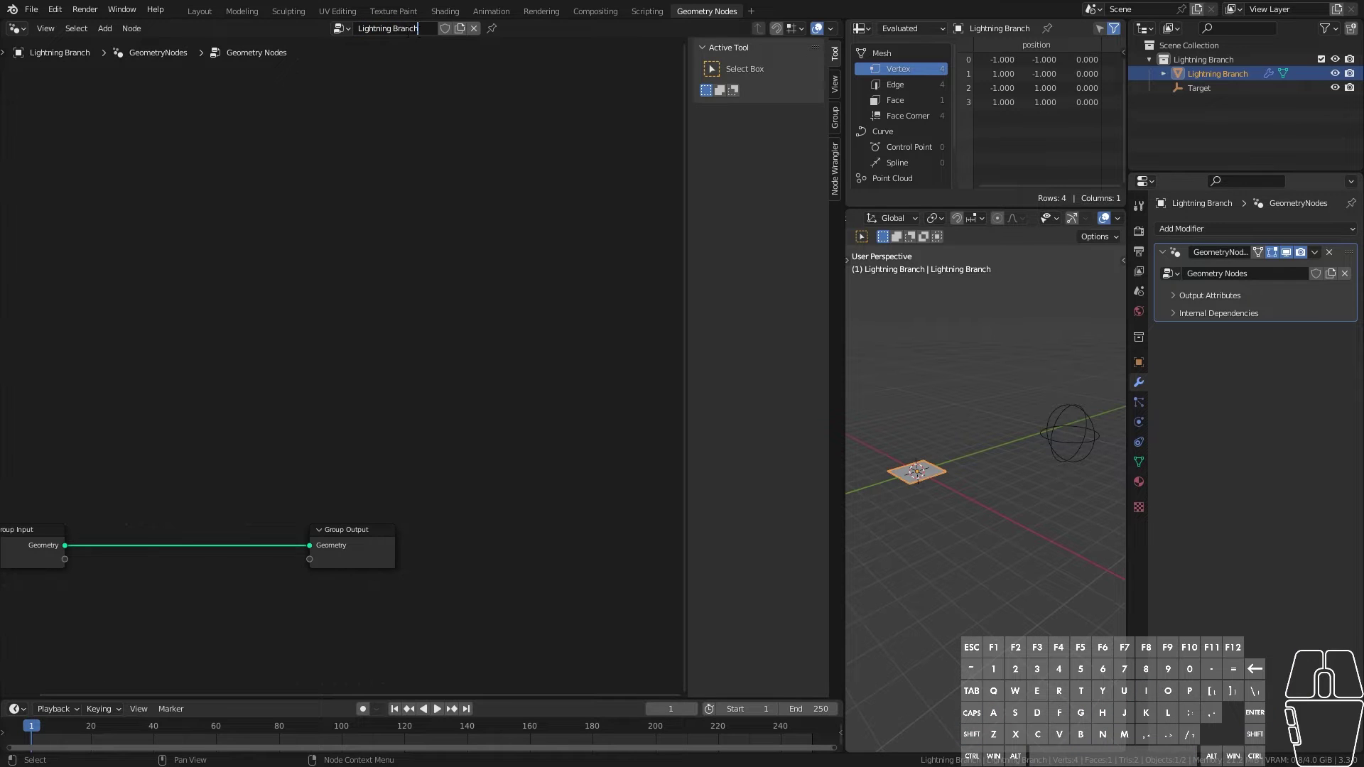
{"action": "key", "text": "Return"}
Step: Hide the node editor's sidebar and place the Group Input and Group Output nodes farther apart
{"action": "key", "text": "n"}
{"action": "middle_click_drag", "start_coordinate": [257, 387], "coordinate": [438, 210]}
{"action": "left_click_drag", "start_coordinate": [203, 368], "coordinate": [88, 312]}
{"action": "left_click_drag", "start_coordinate": [515, 370], "coordinate": [651, 311]}
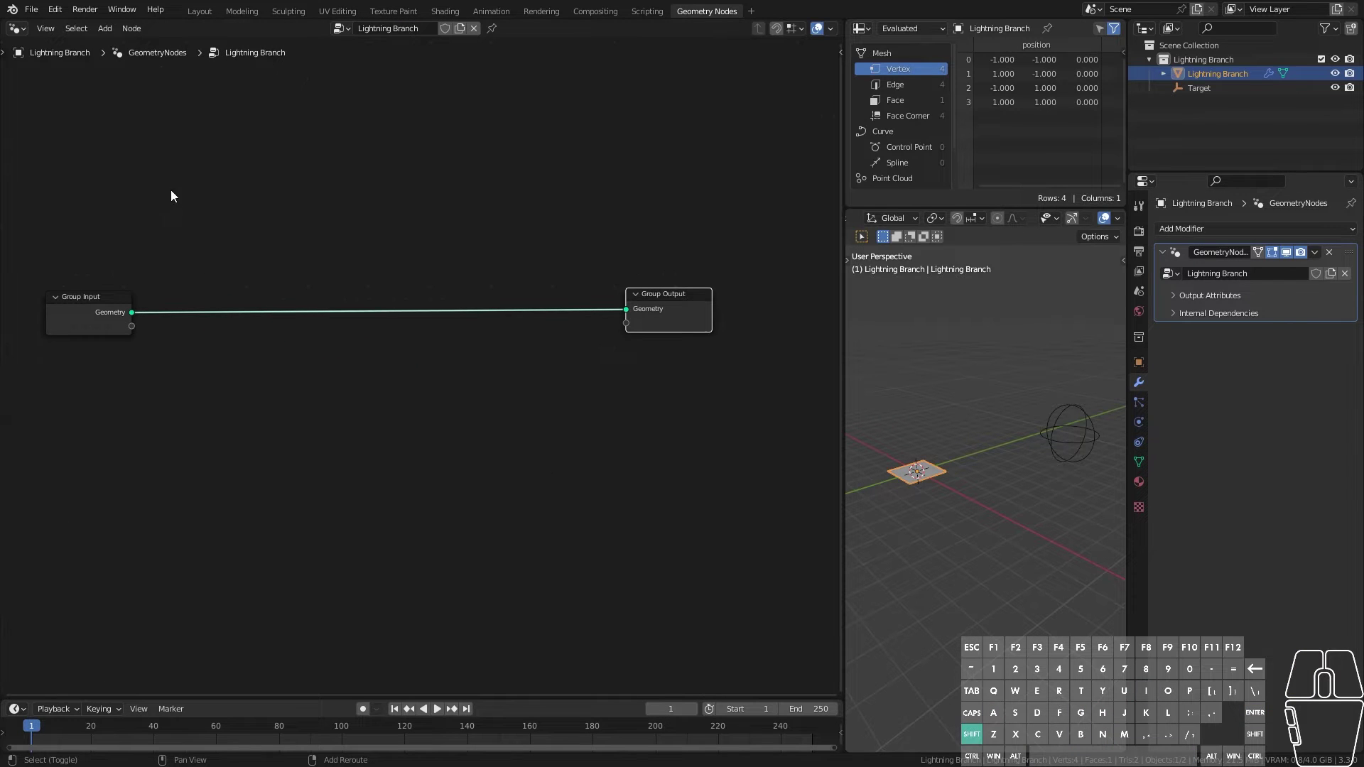
Step: Cut the link between Group Input and Group Output and delete the Group Input node
{"action": "right_click_drag", "start_coordinate": [179, 199], "coordinate": [183, 401], "text": "ctrl"}
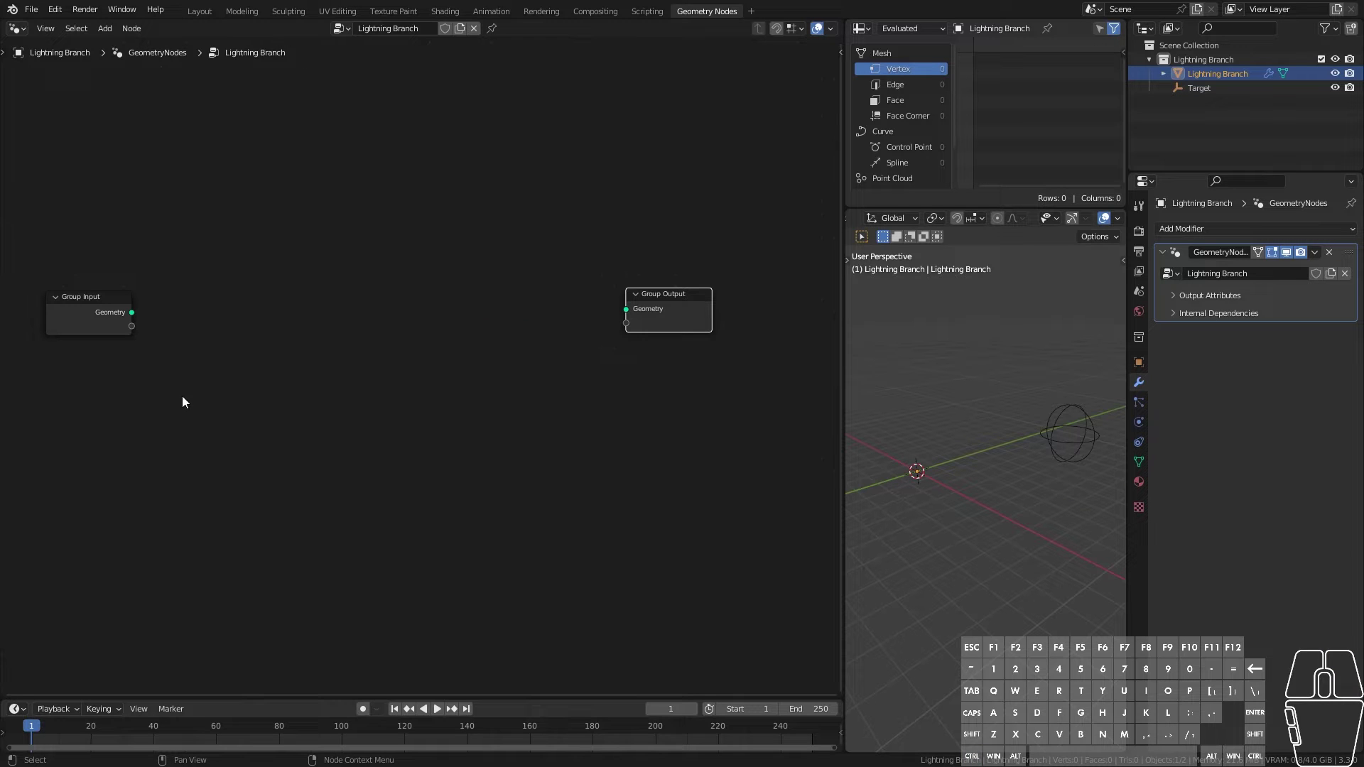
{"action": "left_click", "coordinate": [108, 318]}
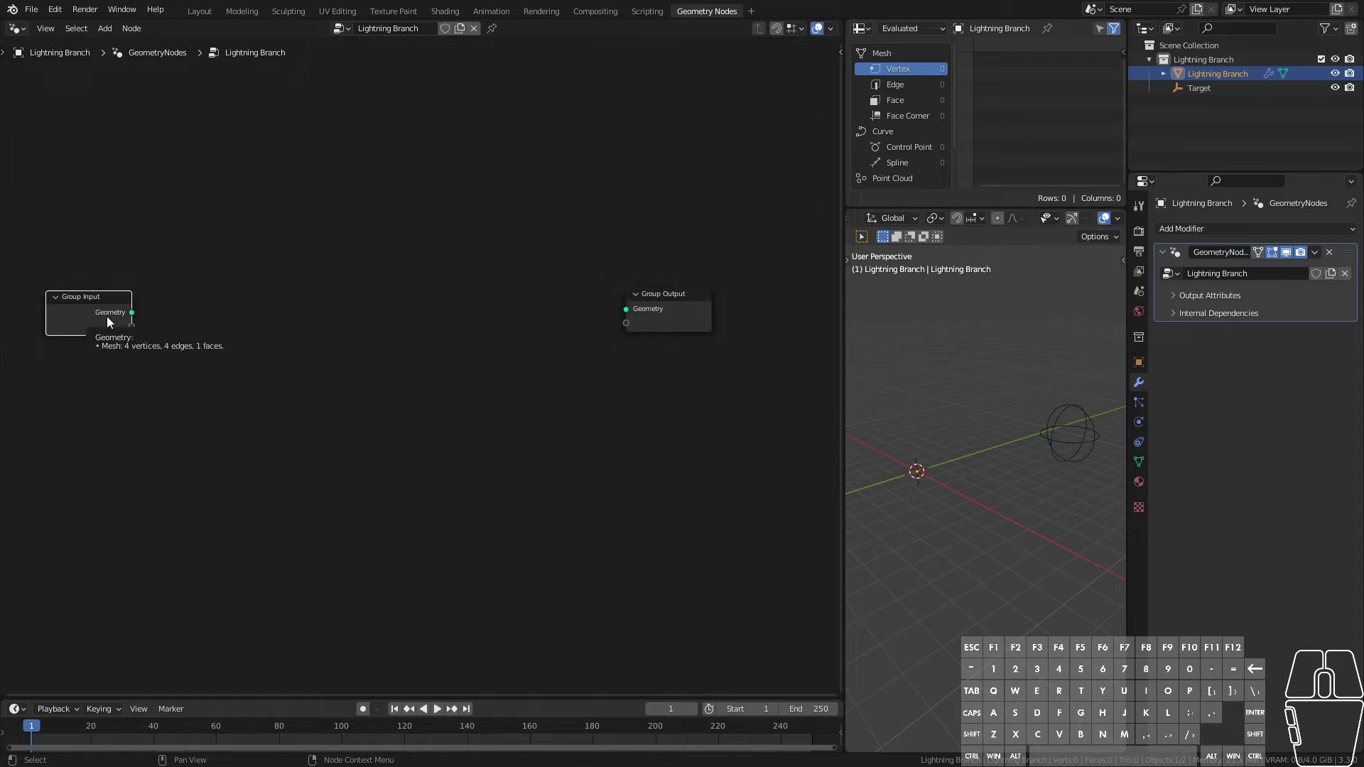
{"action": "key", "text": "x"}
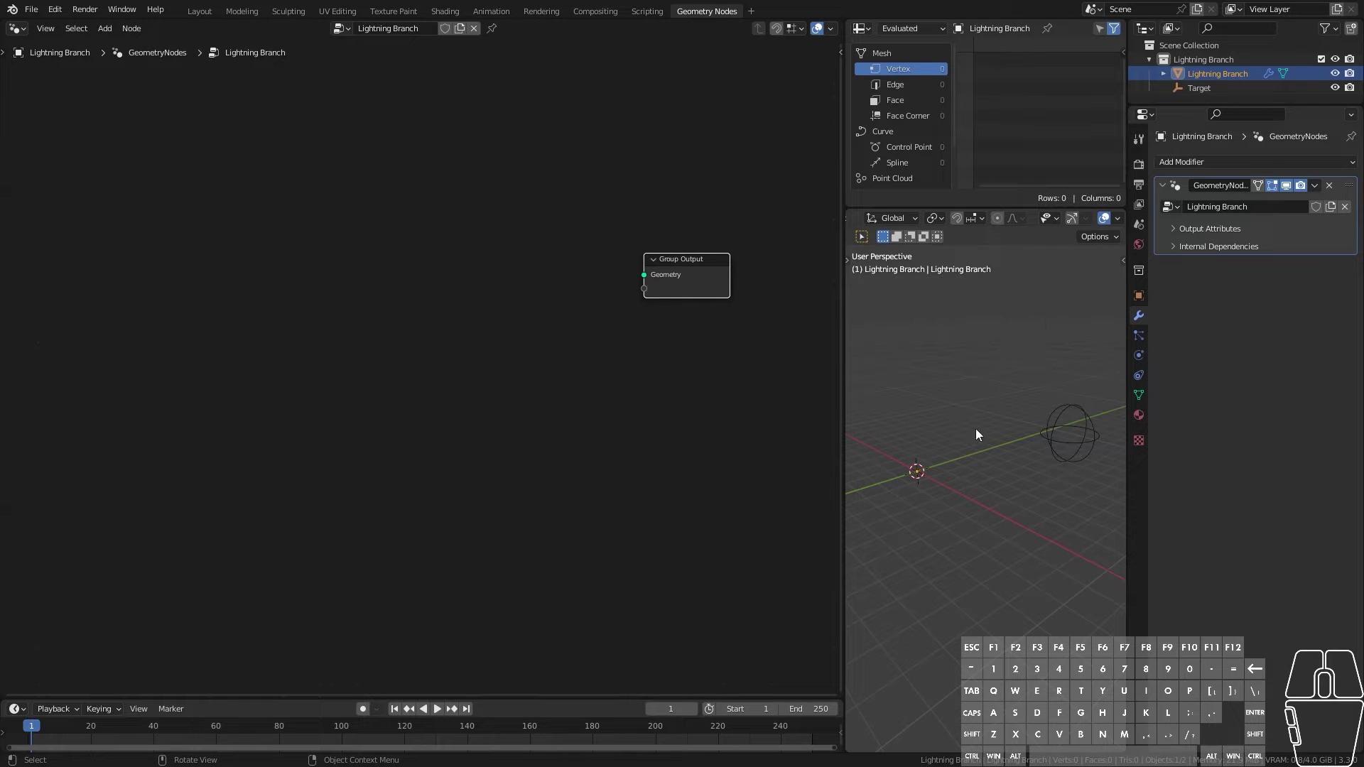
Step: Widen the 3D viewport slightly and add a Curve Line node ahead of the Group Output node
{"action": "middle_click_drag", "start_coordinate": [975, 428], "coordinate": [947, 534]}
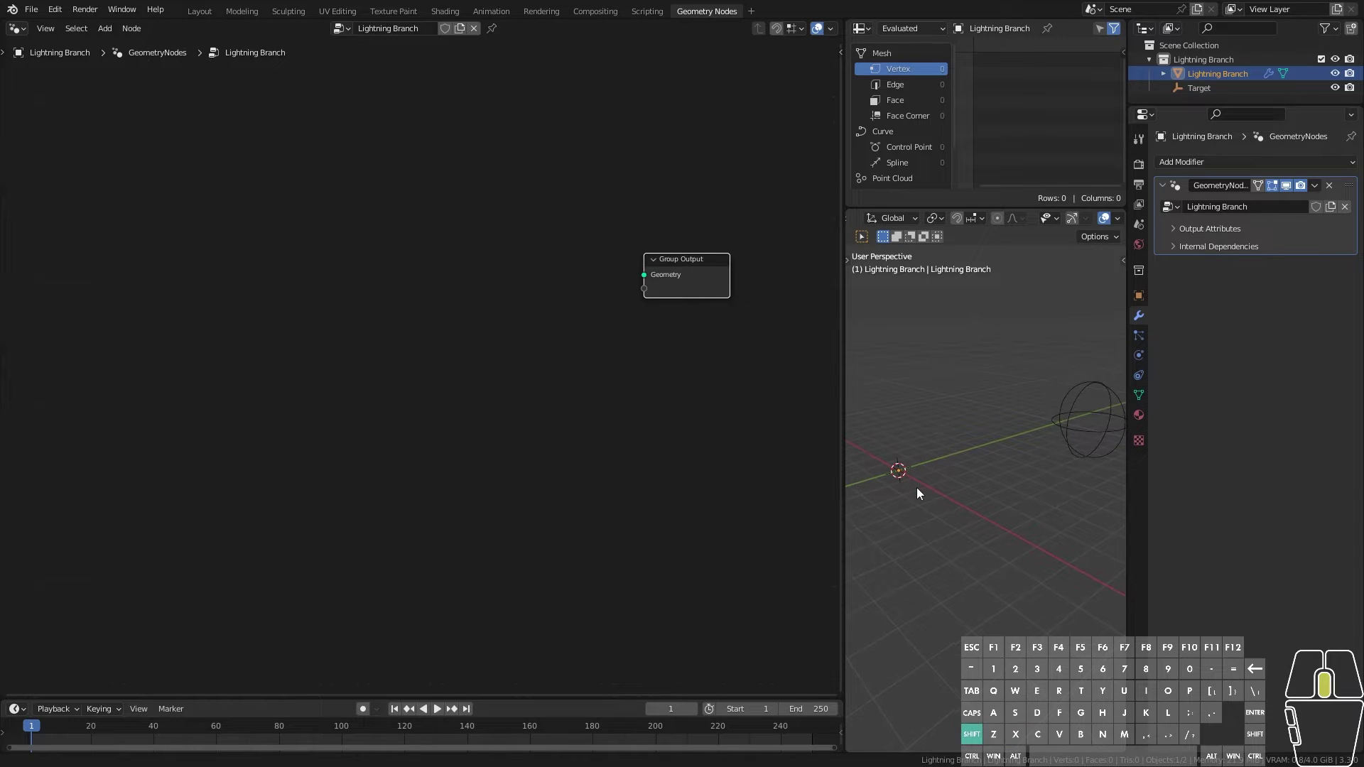
{"action": "left_click_drag", "start_coordinate": [843, 478], "coordinate": [824, 480]}
{"action": "key", "text": "shift+a"}
{"action": "mouse_move", "coordinate": [225, 366]}
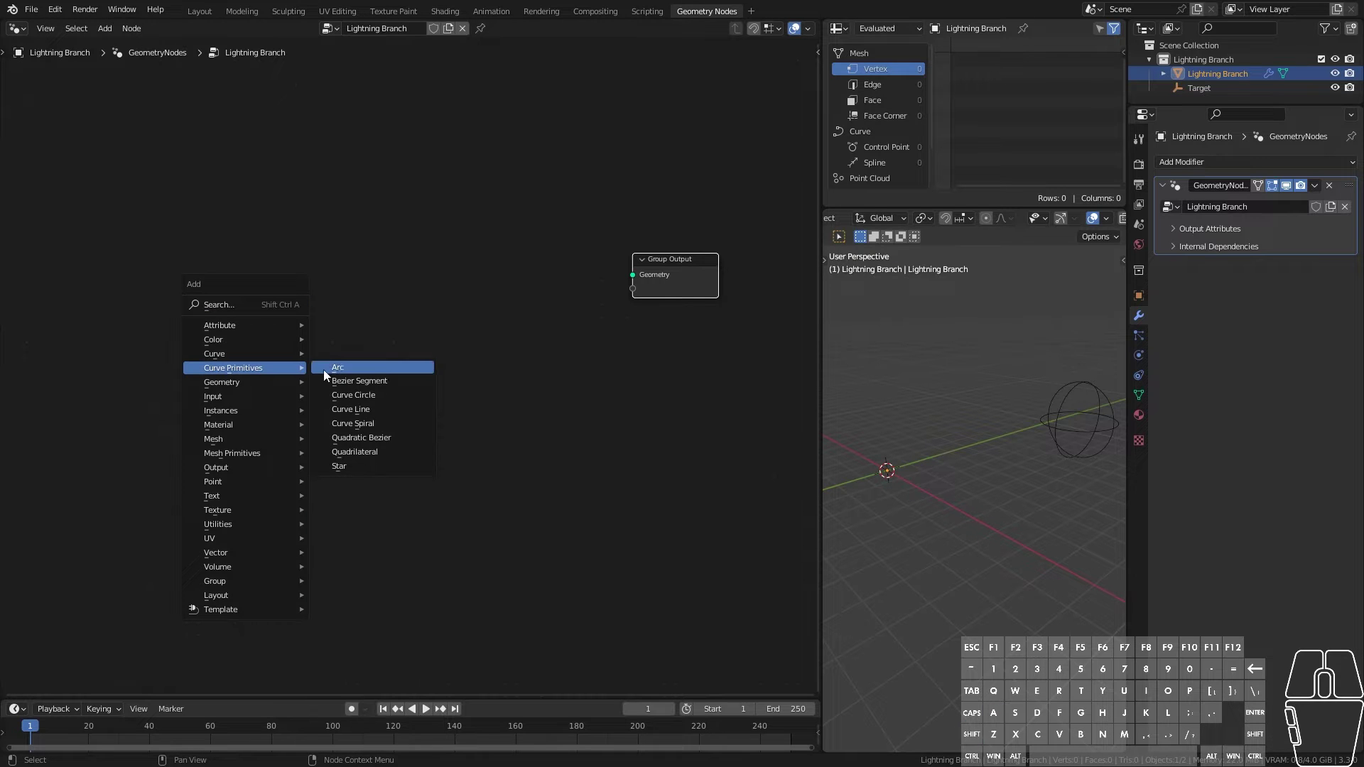
{"action": "left_click", "coordinate": [389, 407]}
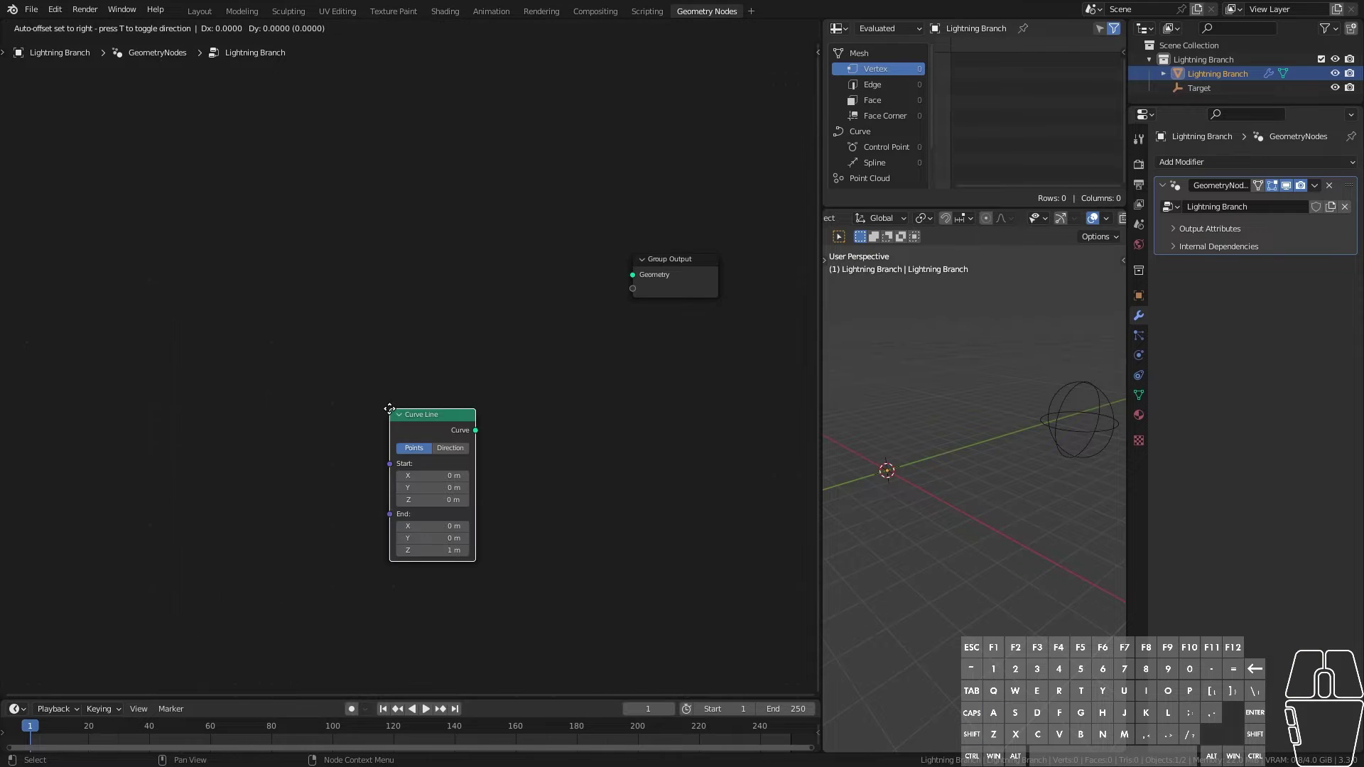
{"action": "left_click", "coordinate": [220, 252]}
{"action": "middle_click_drag", "start_coordinate": [415, 429], "coordinate": [435, 407]}
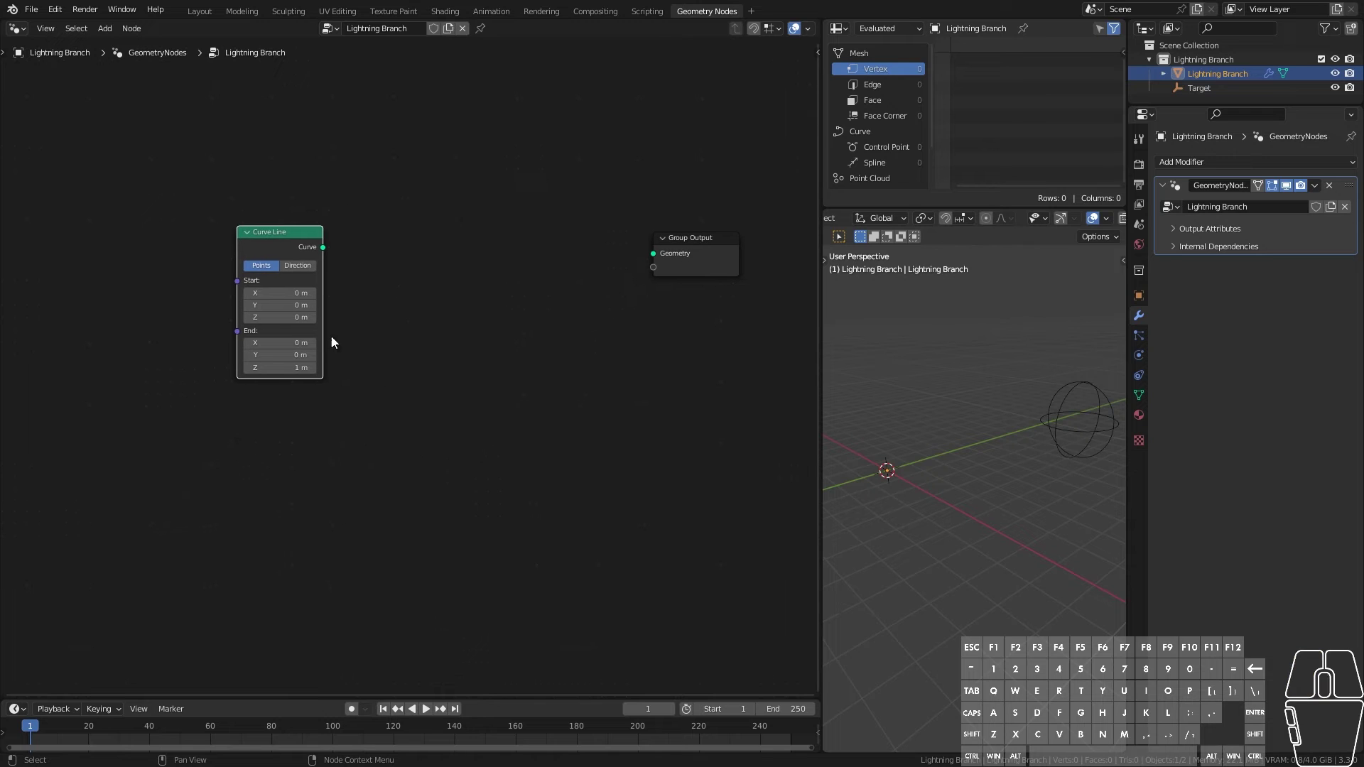
{"action": "middle_click_drag", "start_coordinate": [527, 368], "coordinate": [487, 383]}
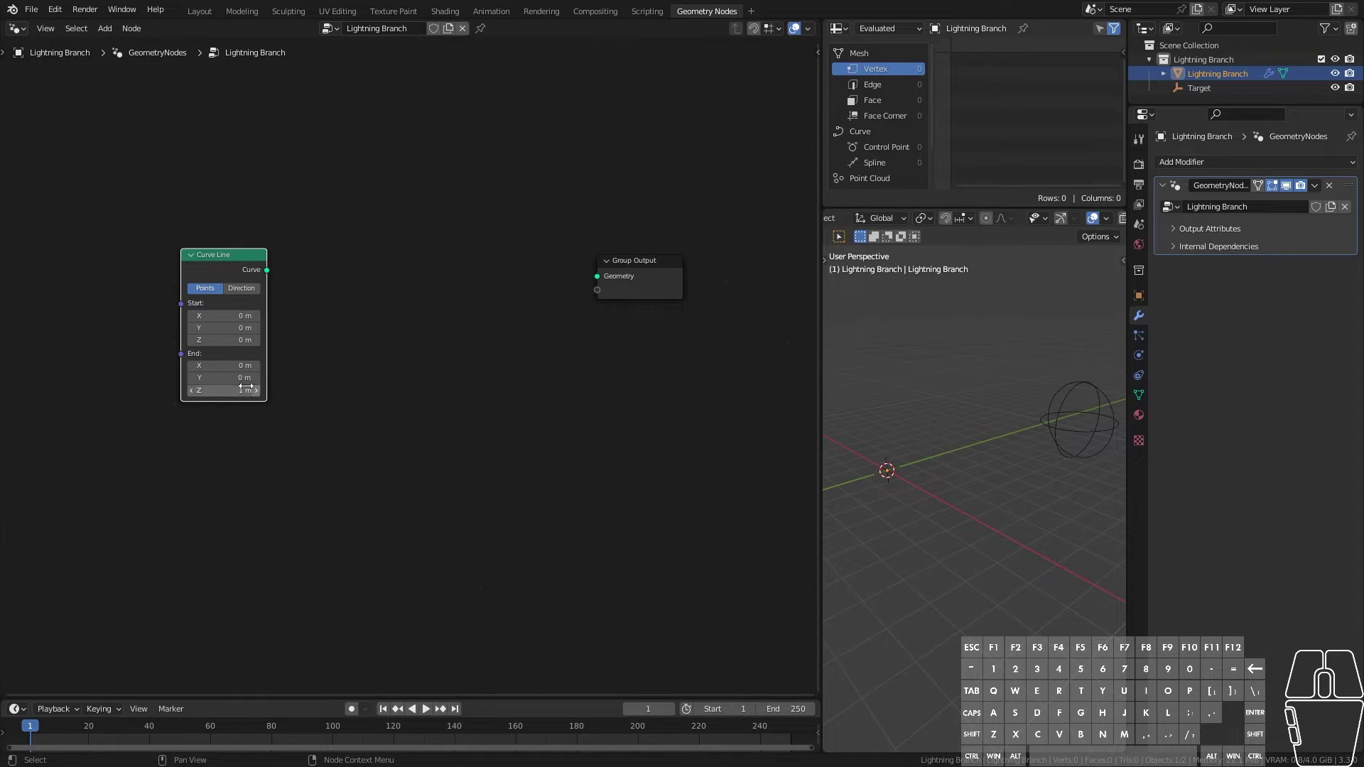
Step: Connect the Curve Line node's Curve output to the Group Output's Geometry input
{"action": "left_click_drag", "start_coordinate": [266, 270], "coordinate": [597, 276]}
{"action": "middle_click_drag", "start_coordinate": [916, 511], "coordinate": [1017, 493], "text": "shift"}
{"action": "scroll", "coordinate": [1017, 493], "scroll_direction": "up", "scroll_amount": 6}
{"action": "scroll", "coordinate": [1000, 437], "scroll_direction": "up", "scroll_amount": 2}
{"action": "middle_click_drag", "start_coordinate": [1038, 358], "coordinate": [994, 487], "text": "shift"}
Step: Set the Curve Line's End to X 1.3 m, Y -0.5 m, Z 1.1 m, and switch the node to Direction mode
{"action": "left_click_drag", "start_coordinate": [245, 391], "coordinate": [308, 366]}
{"action": "scroll", "coordinate": [999, 503], "scroll_direction": "down", "scroll_amount": 3}
{"action": "middle_click_drag", "start_coordinate": [1000, 503], "coordinate": [983, 505]}
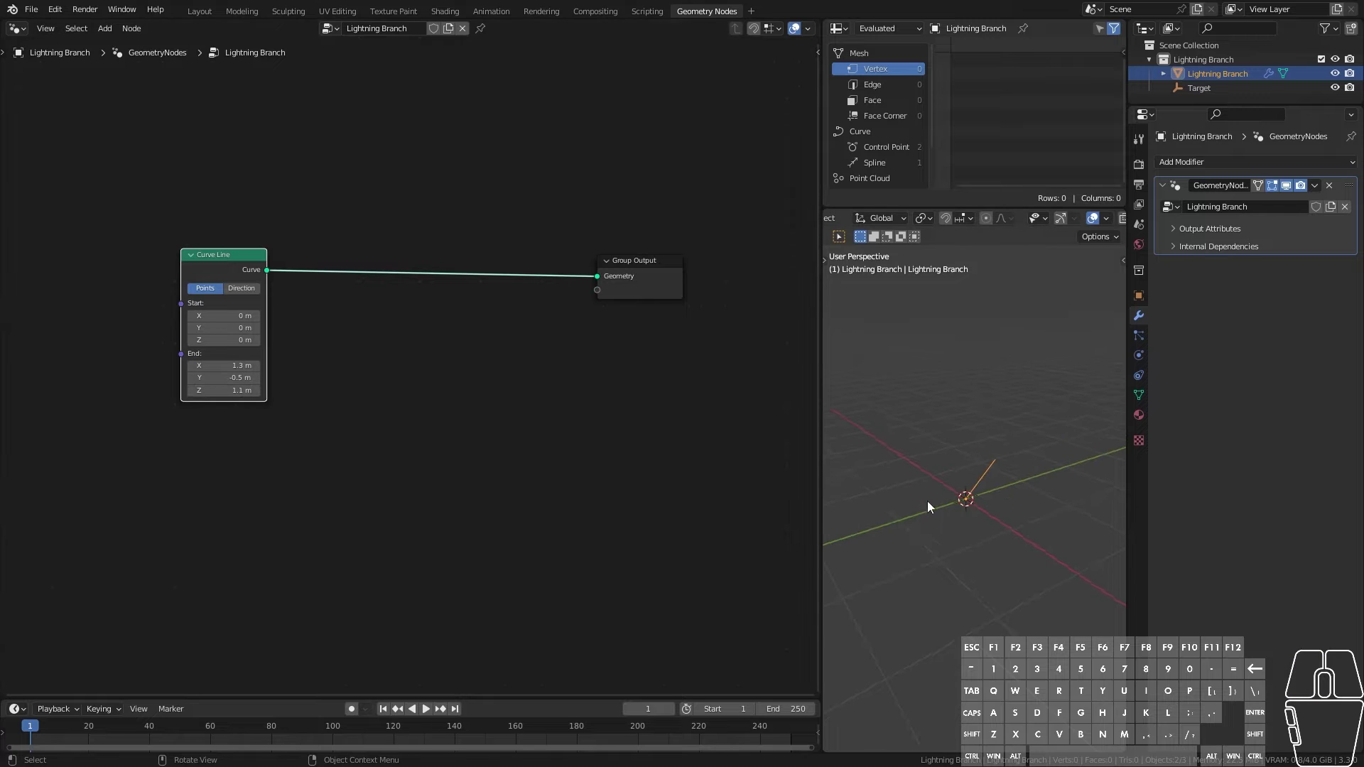
{"action": "left_click", "coordinate": [250, 290]}
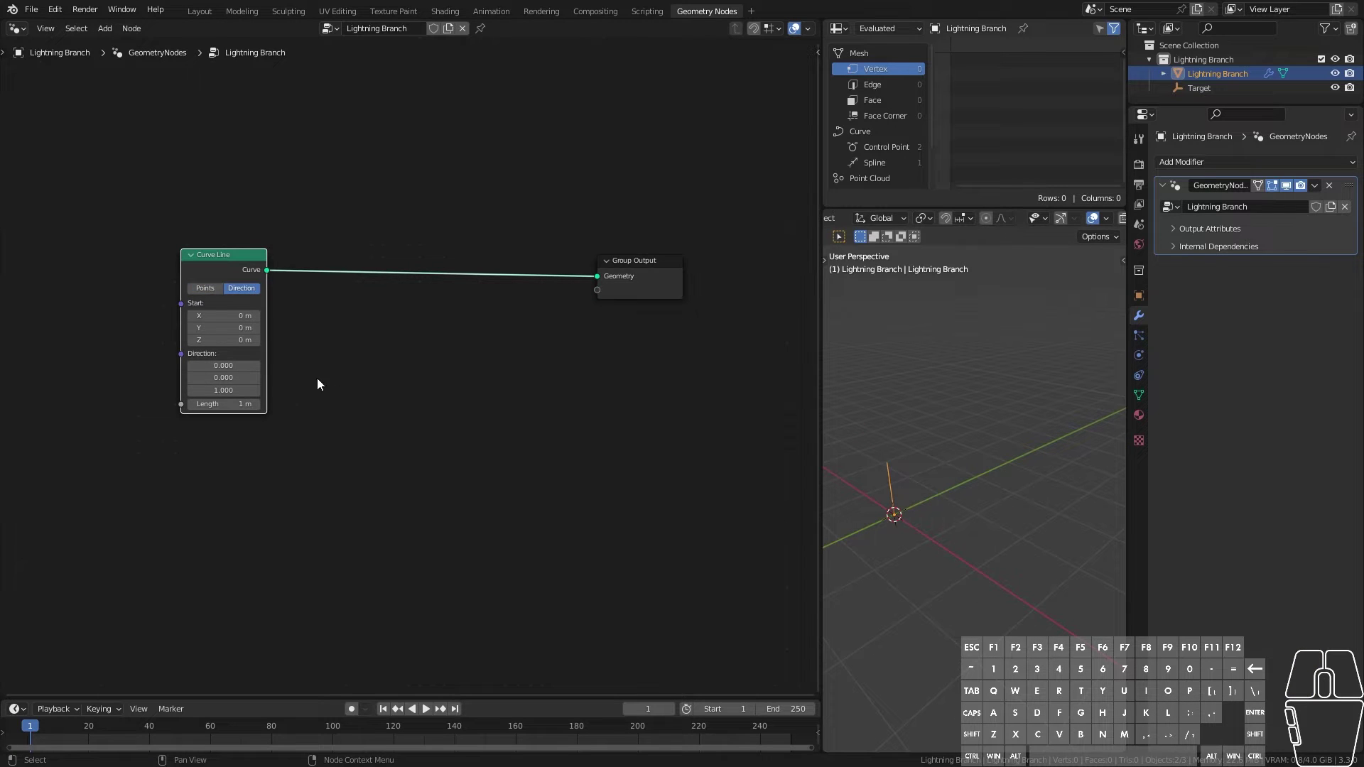
Step: Set the Curve Line's Length to 1.6 m and its Direction to 1, 0, 0
{"action": "middle_click_drag", "start_coordinate": [348, 425], "coordinate": [426, 420], "text": "shift"}
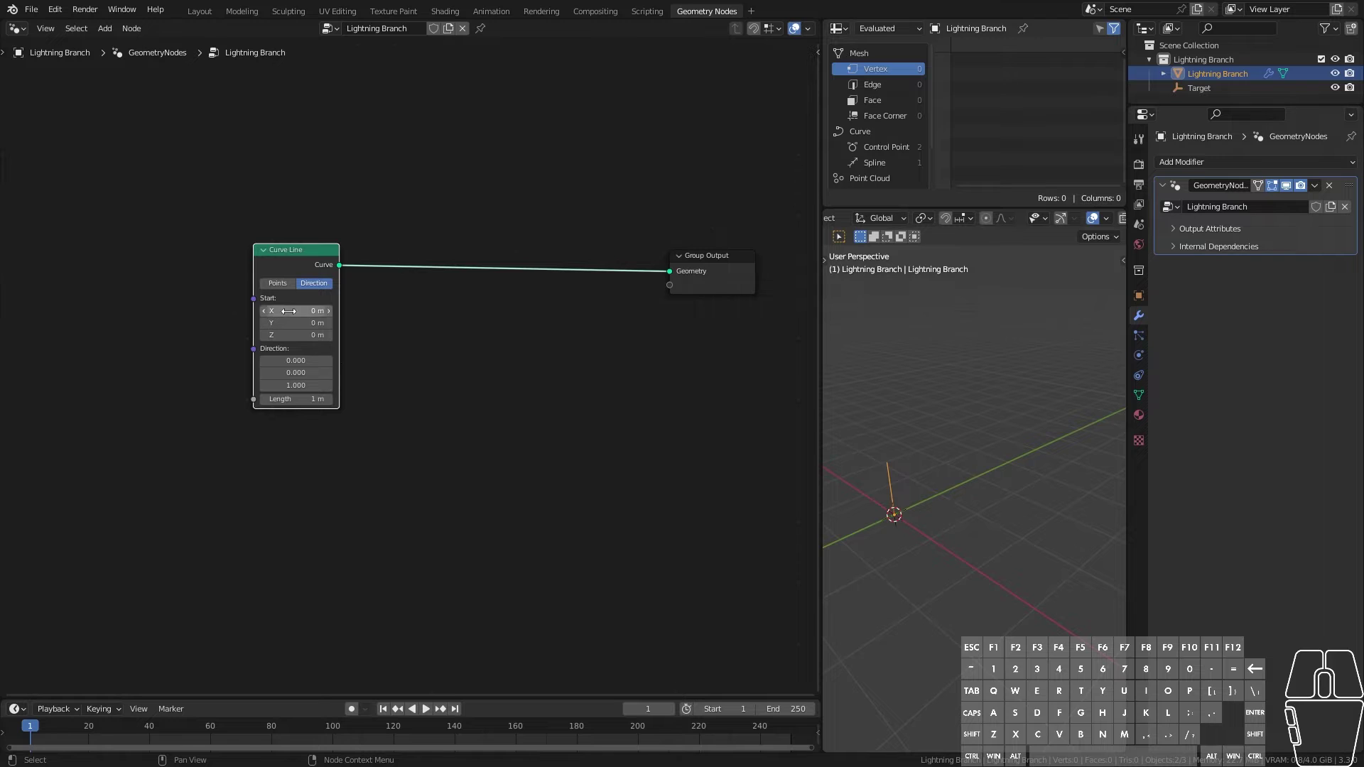
{"action": "scroll", "coordinate": [254, 336], "scroll_direction": "up", "scroll_amount": 1}
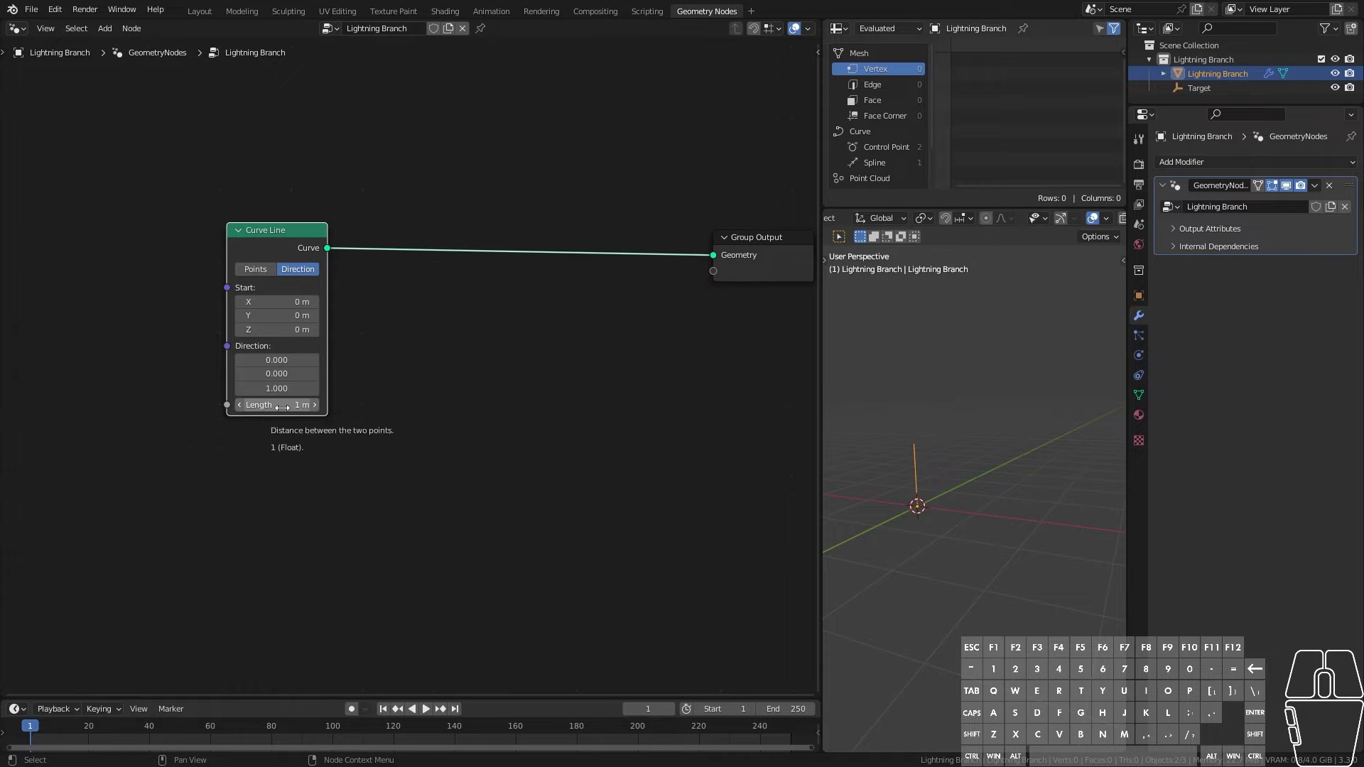
{"action": "left_click", "coordinate": [282, 405]}
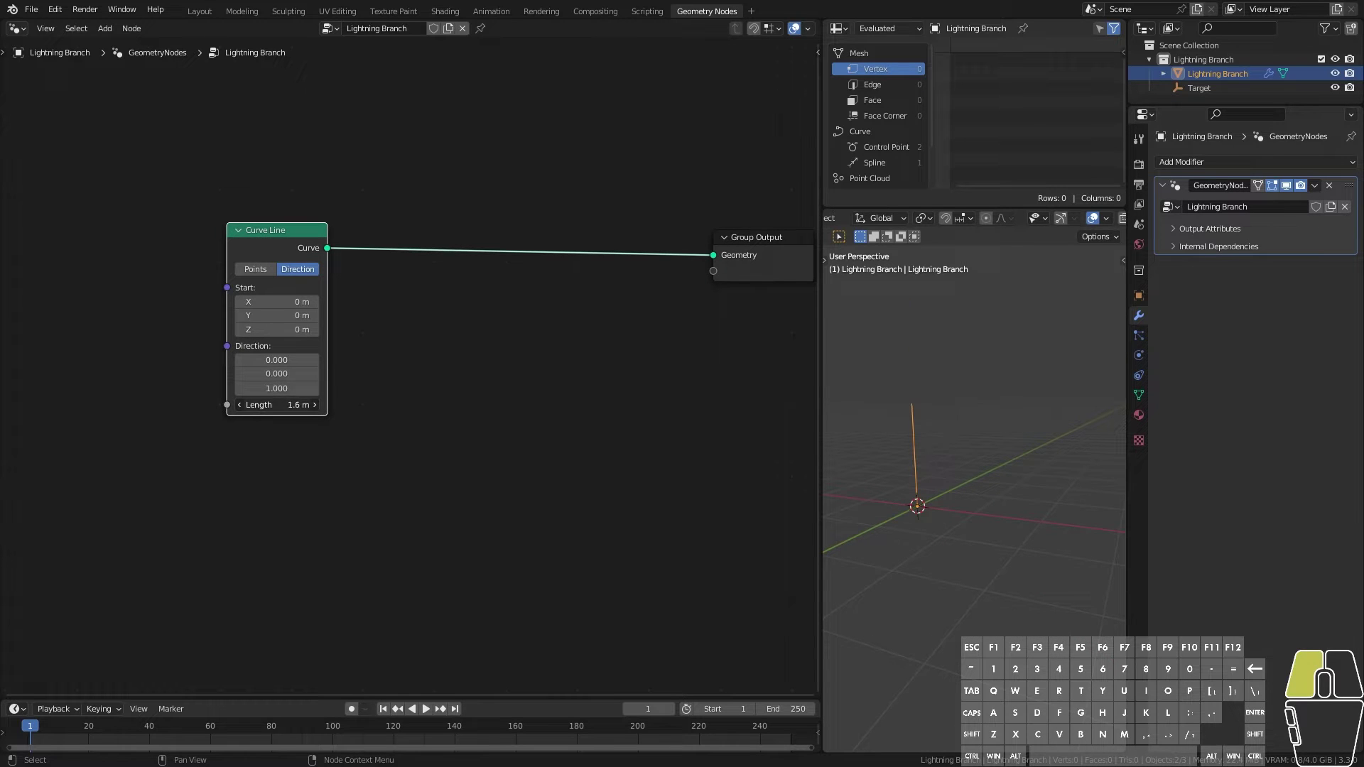
{"action": "left_click", "coordinate": [281, 388]}
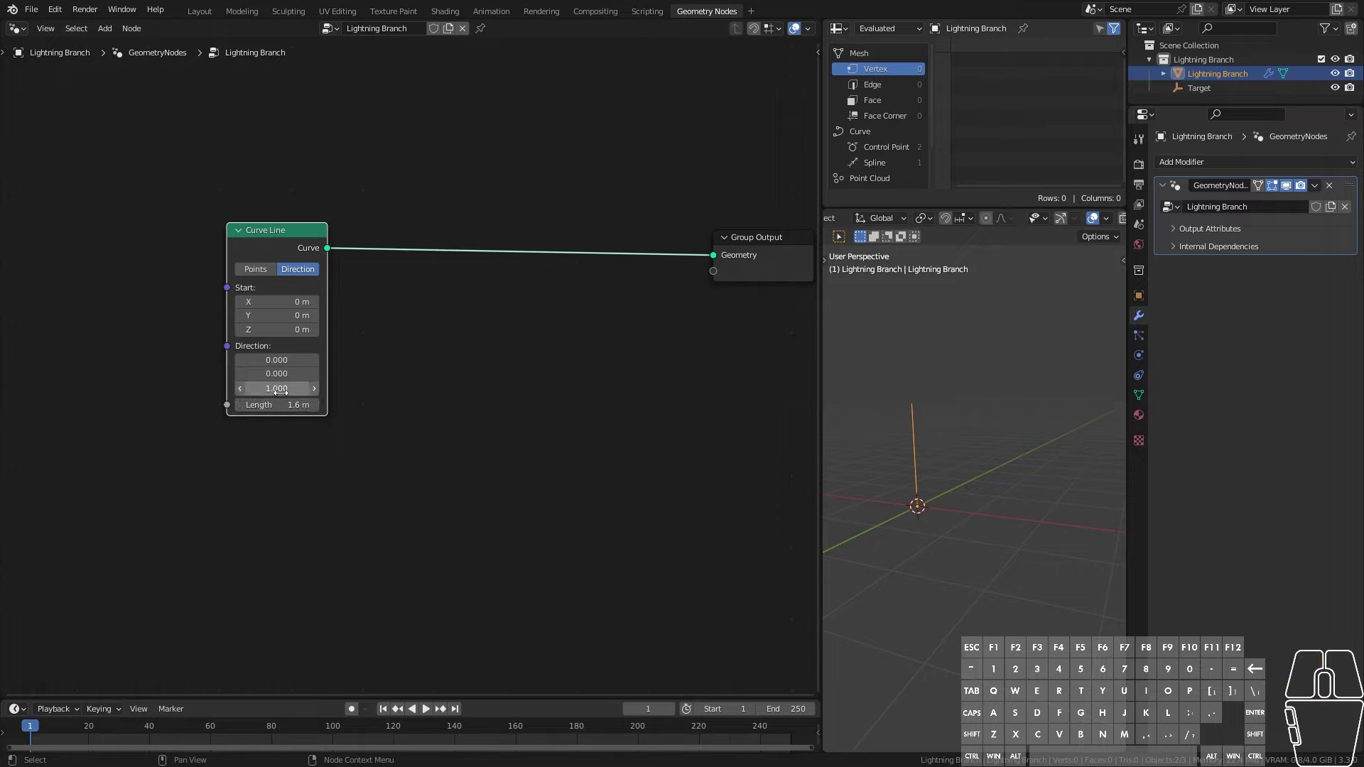
{"action": "left_click", "coordinate": [279, 360]}
{"action": "left_click", "coordinate": [279, 360]}
{"action": "type", "text": "1"}
{"action": "left_click", "coordinate": [412, 467]}
{"action": "middle_click_drag", "start_coordinate": [1011, 549], "coordinate": [930, 545]}
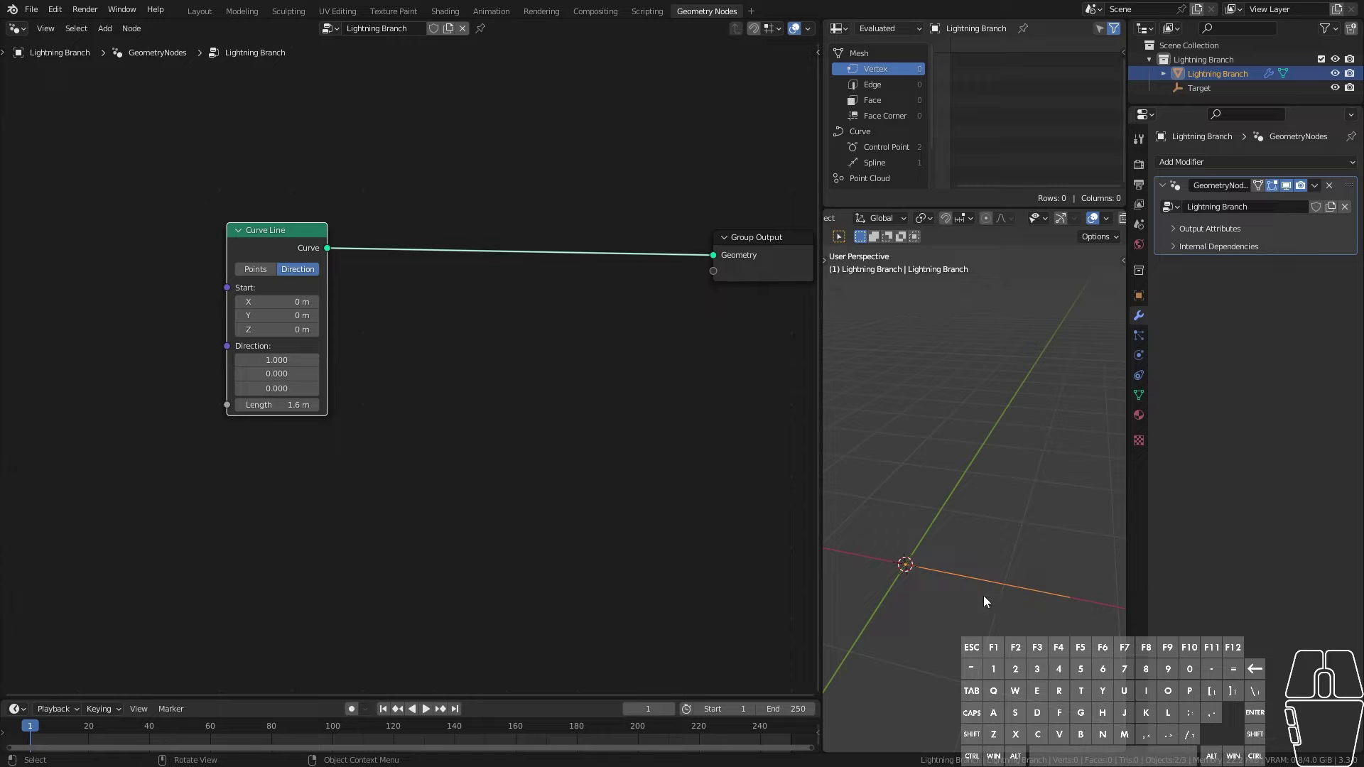
Step: Tilt the Curve Line by setting its Direction Y to 1, and clear all three Direction components to 0
{"action": "left_click", "coordinate": [277, 374]}
{"action": "type", "text": "1"}
{"action": "key", "text": "Return"}
{"action": "middle_click_drag", "start_coordinate": [894, 574], "coordinate": [1071, 549]}
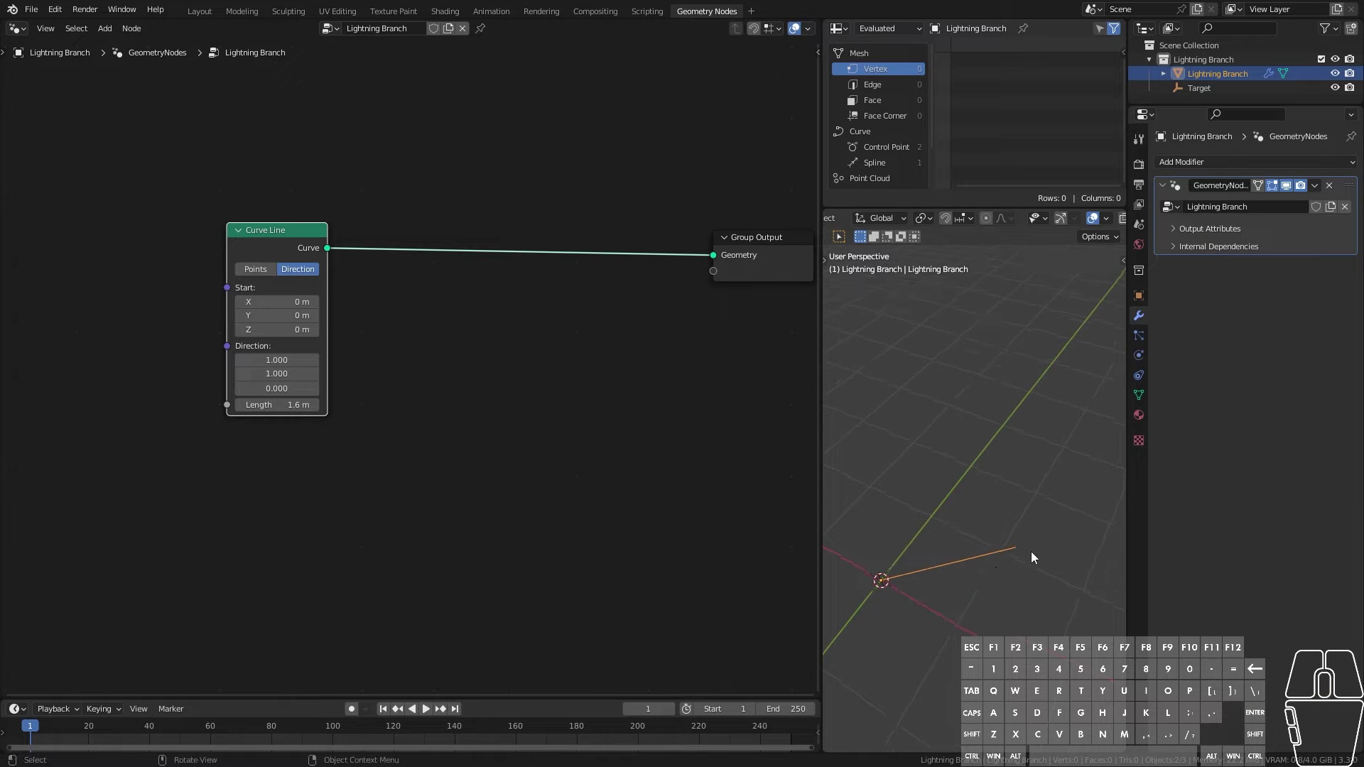
{"action": "left_click_drag", "start_coordinate": [286, 361], "coordinate": [286, 388]}
{"action": "type", "text": "0"}
{"action": "key", "text": "Return"}
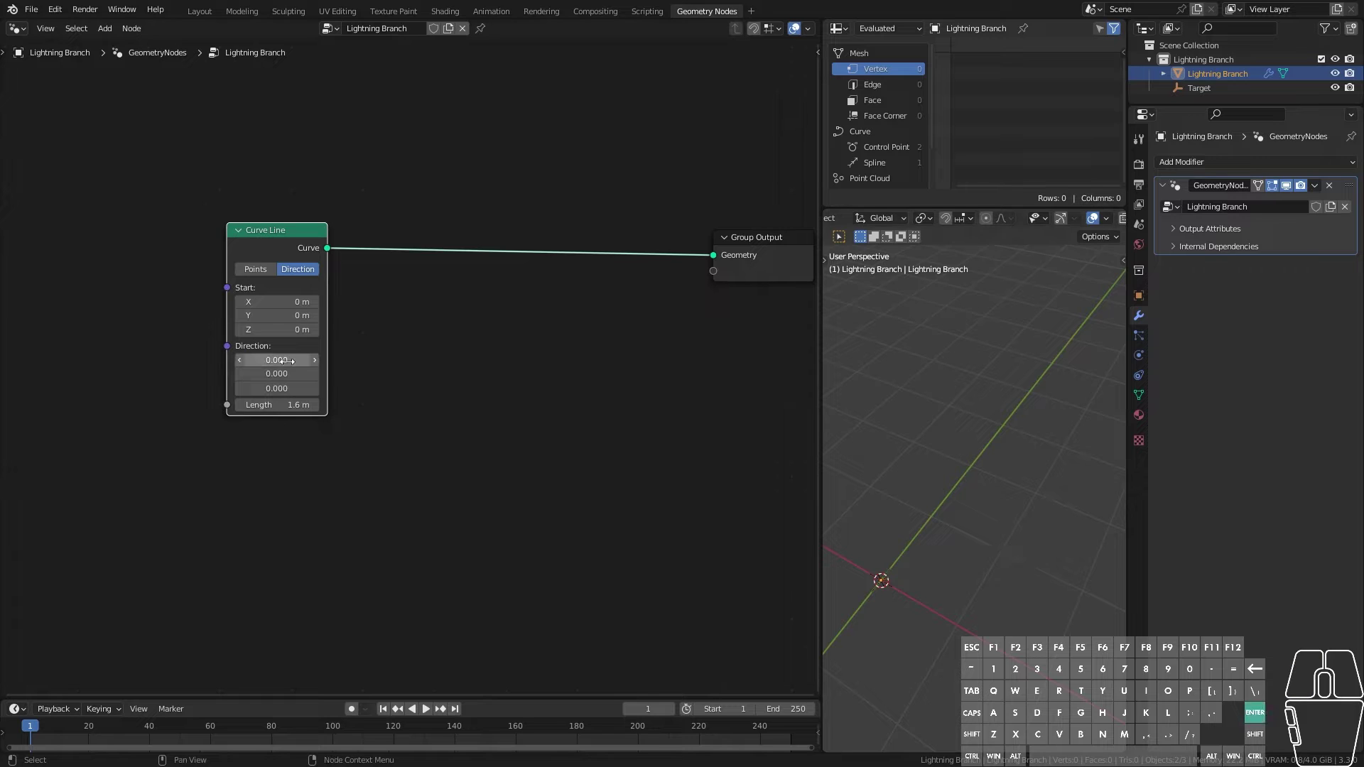
Step: Switch the Curve Line node back to Points mode and widen the 3D viewport slightly
{"action": "left_click", "coordinate": [262, 271]}
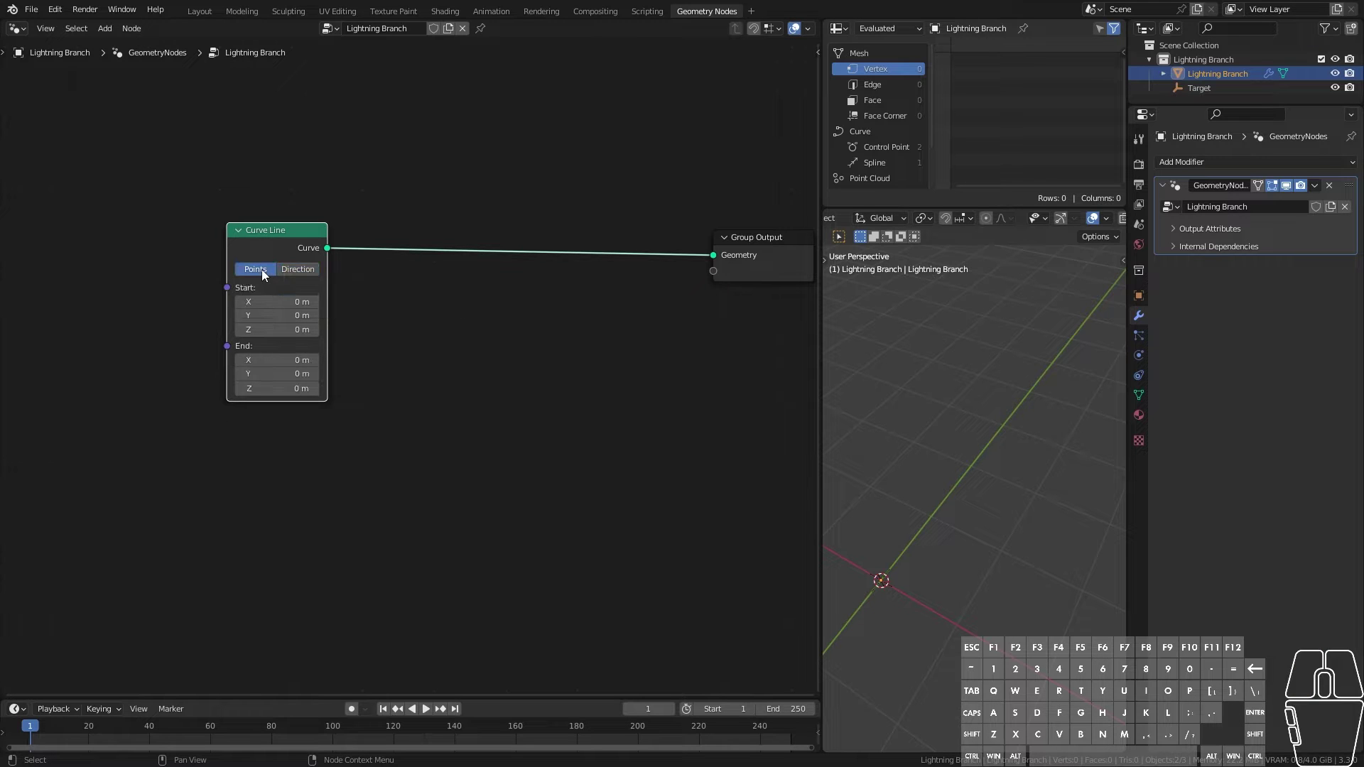
{"action": "scroll", "coordinate": [456, 325], "scroll_direction": "down", "scroll_amount": 2}
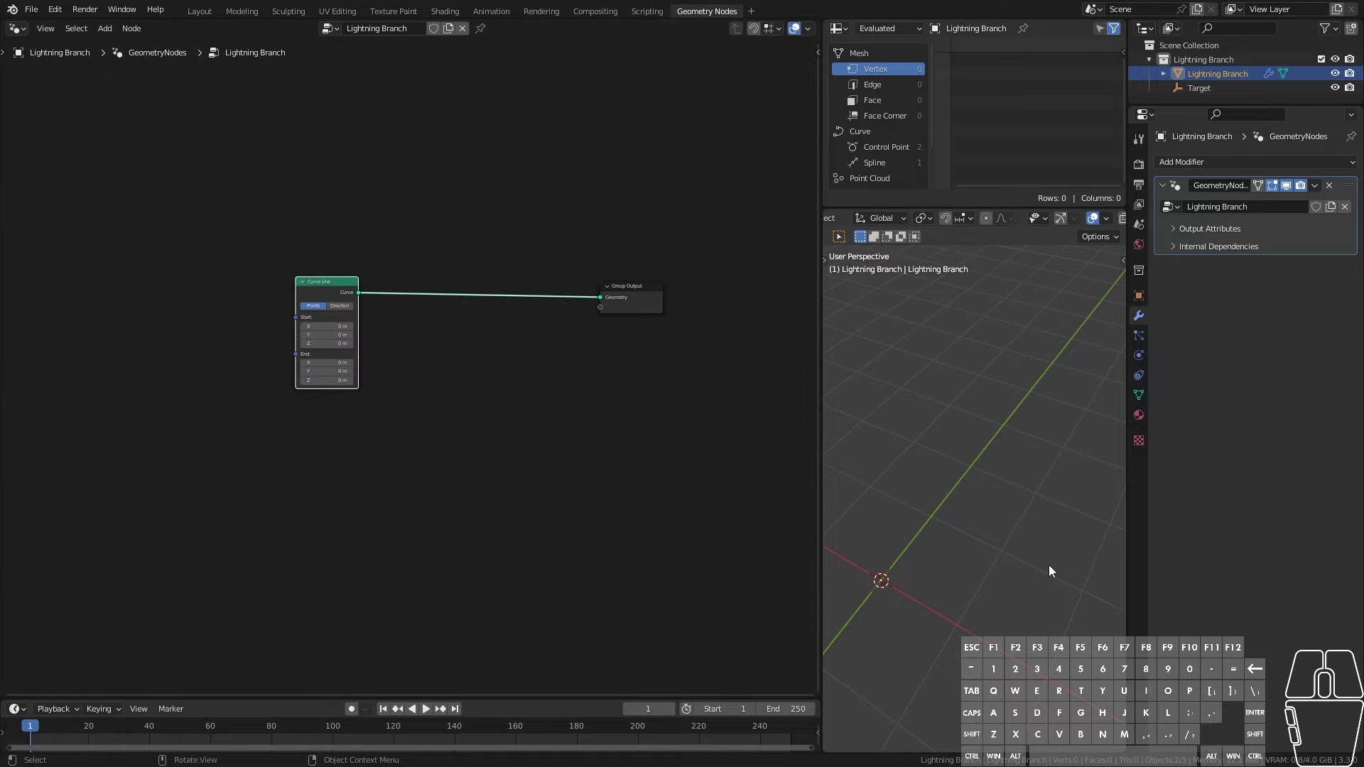
{"action": "scroll", "coordinate": [1049, 565], "scroll_direction": "down", "scroll_amount": 3}
{"action": "middle_click_drag", "start_coordinate": [1049, 567], "coordinate": [982, 535]}
{"action": "left_click_drag", "start_coordinate": [823, 473], "coordinate": [794, 468]}
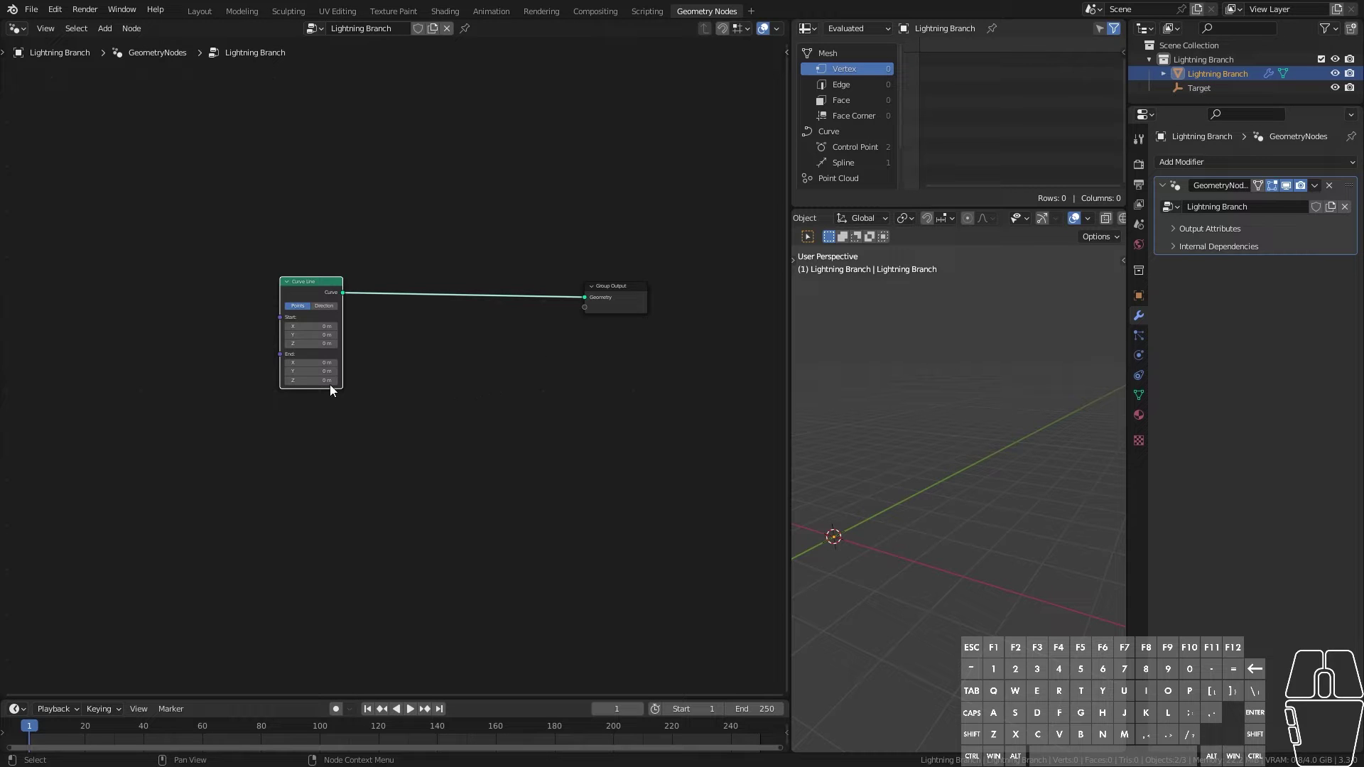
Step: Bring the Target empty into the node tree as an Object Info node, placed below and ahead of the Curve Line node
{"action": "left_click_drag", "start_coordinate": [1196, 91], "coordinate": [228, 395]}
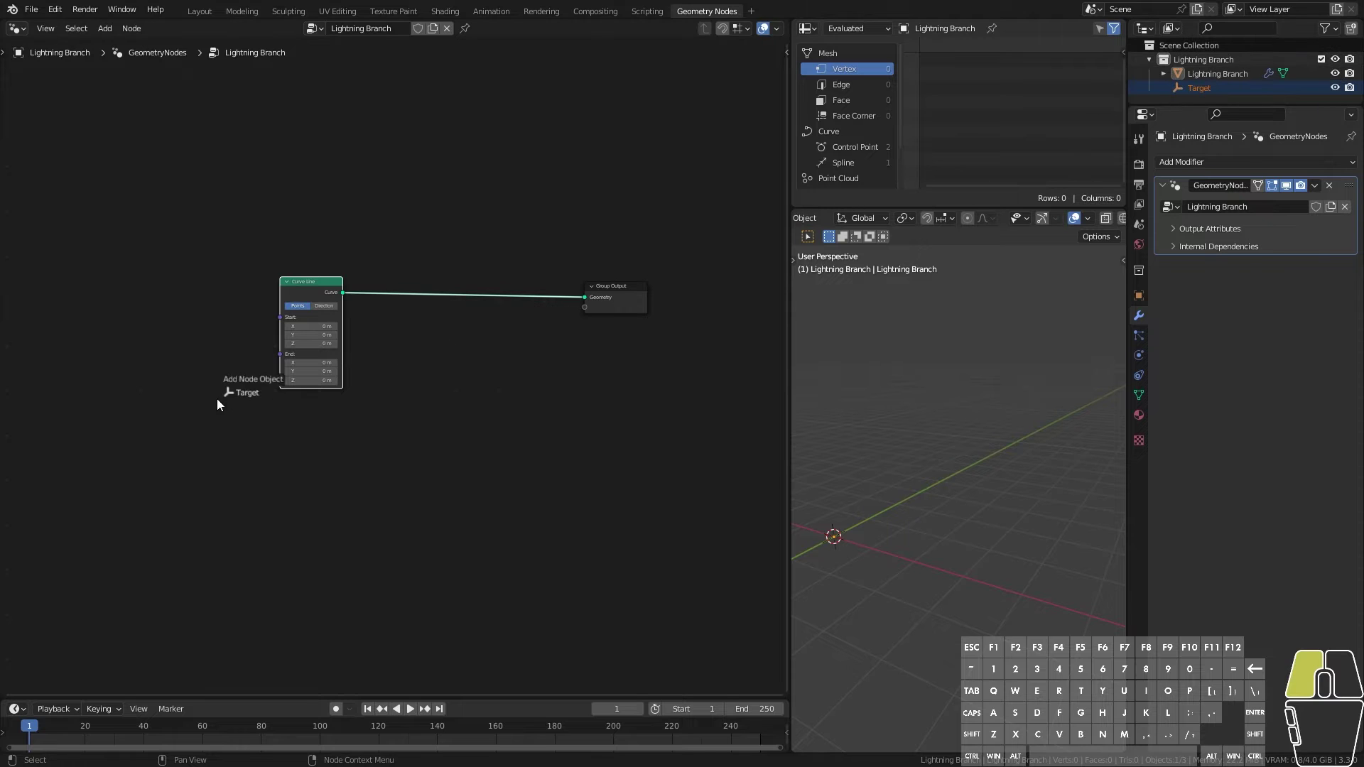
{"action": "left_click_drag", "start_coordinate": [144, 407], "coordinate": [143, 406]}
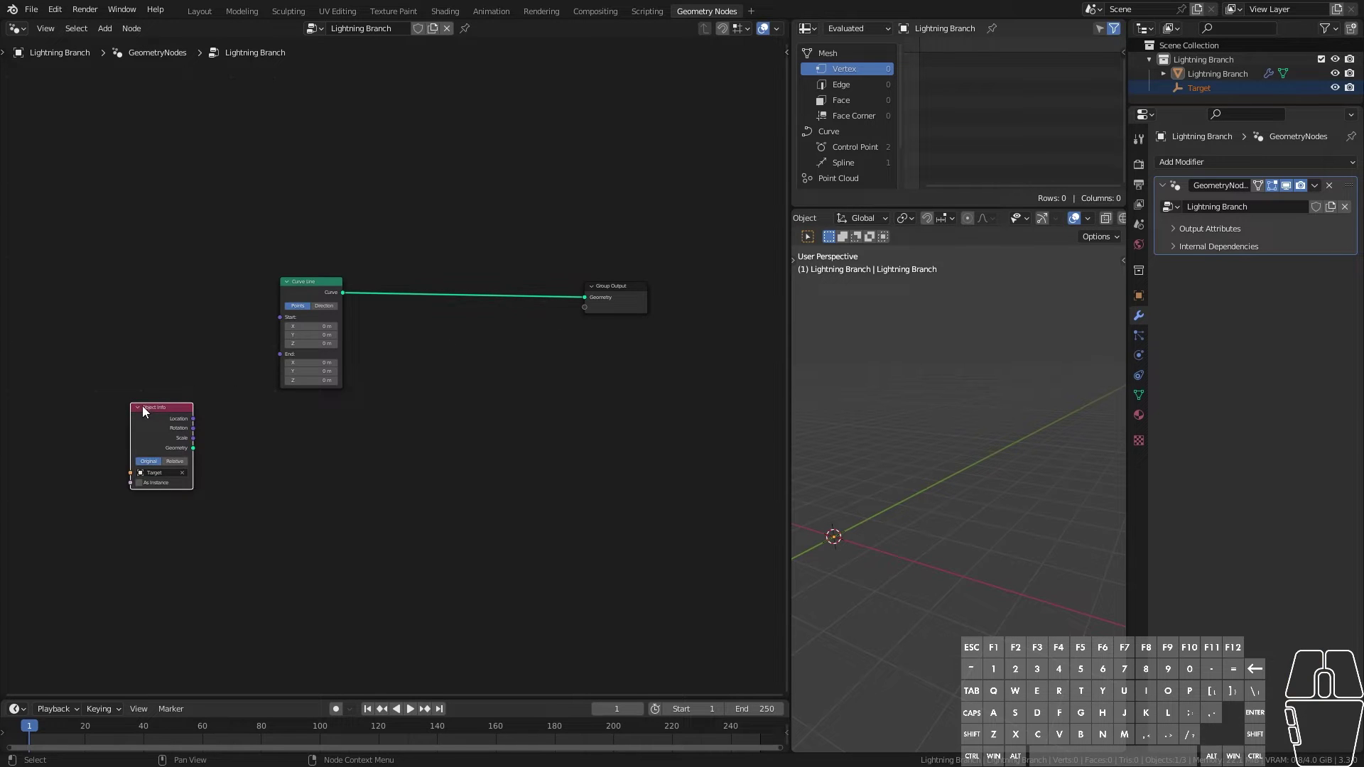
{"action": "scroll", "coordinate": [282, 464], "scroll_direction": "up", "scroll_amount": 1}
{"action": "scroll", "coordinate": [279, 463], "scroll_direction": "up", "scroll_amount": 1}
{"action": "middle_click_drag", "start_coordinate": [312, 450], "coordinate": [512, 399]}
{"action": "left_click_drag", "start_coordinate": [277, 368], "coordinate": [197, 388]}
Step: Add a second Object Info node above the Target one, leaving its object unassigned
{"action": "key", "text": "shift+a"}
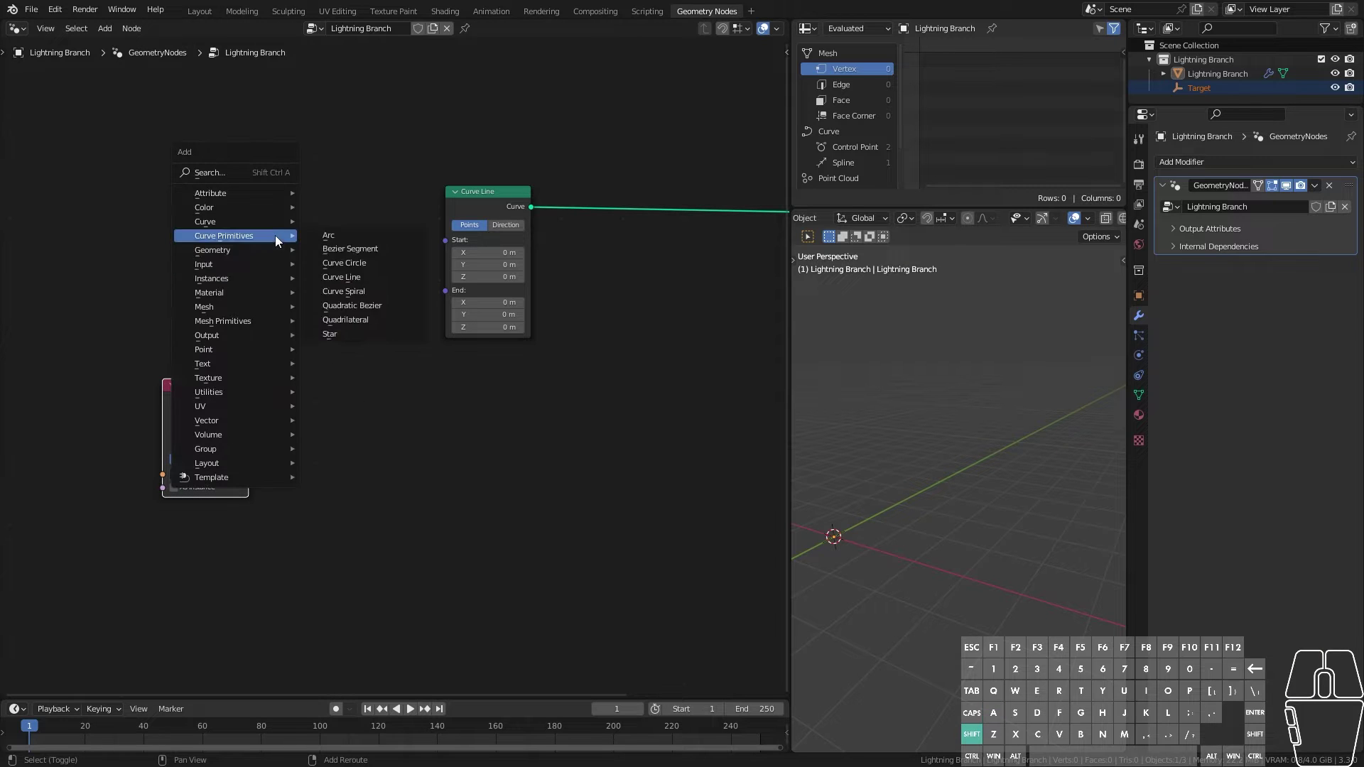
{"action": "mouse_move", "coordinate": [219, 265]}
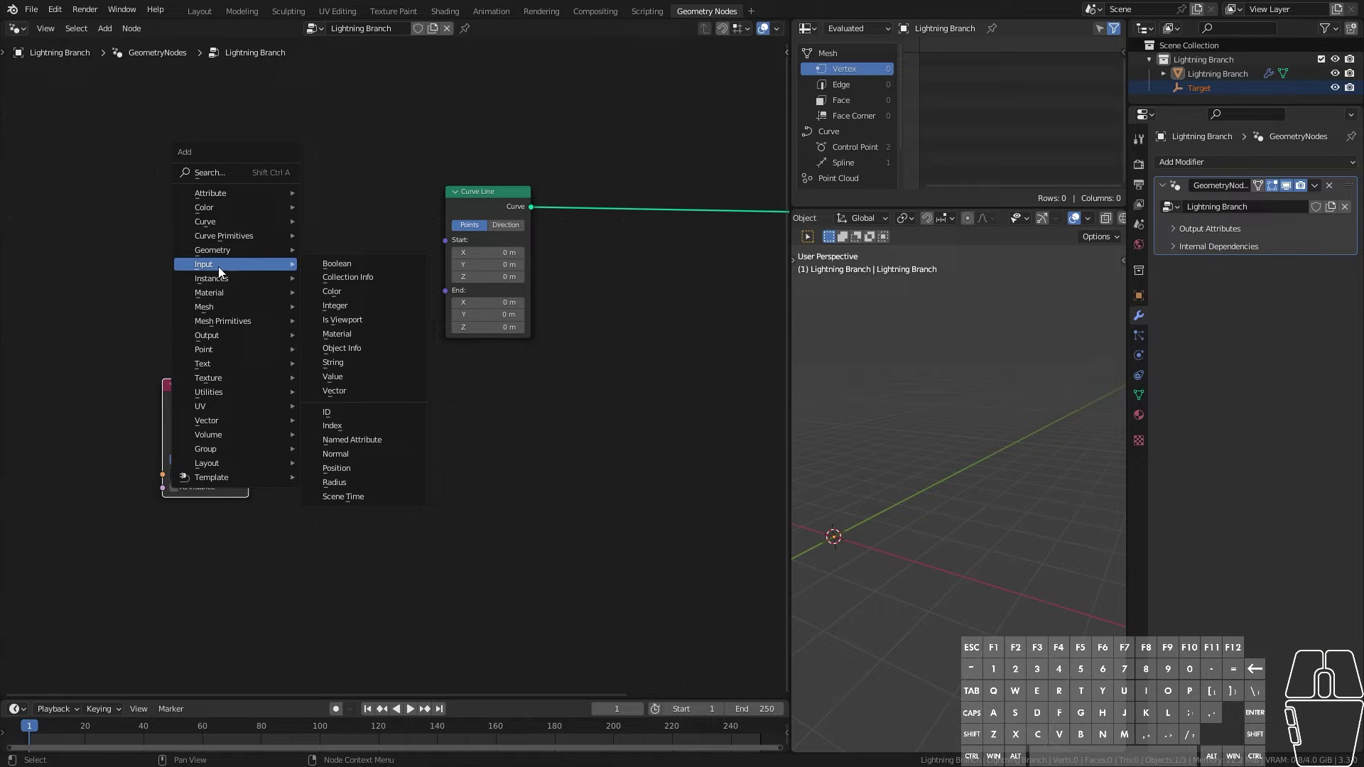
{"action": "left_click", "coordinate": [342, 348]}
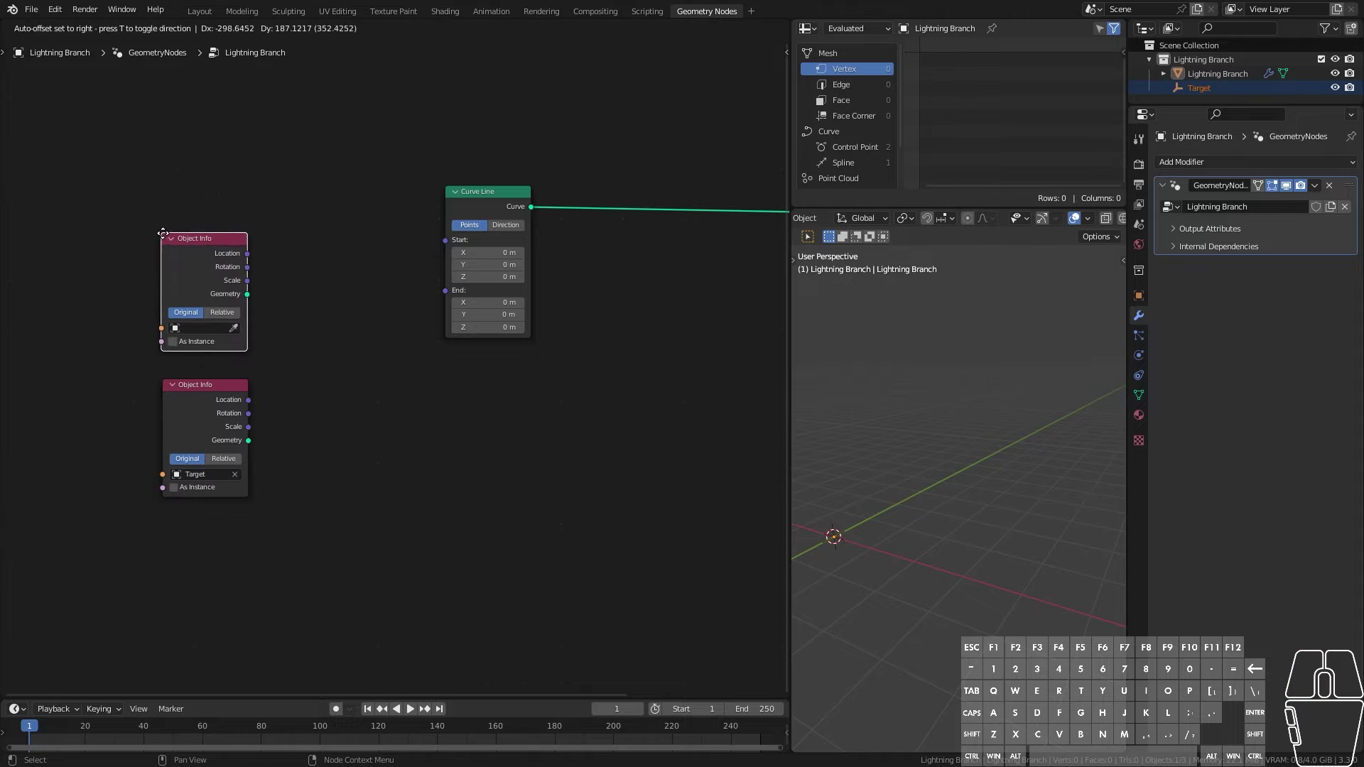
{"action": "left_click", "coordinate": [161, 233]}
{"action": "left_click", "coordinate": [212, 329]}
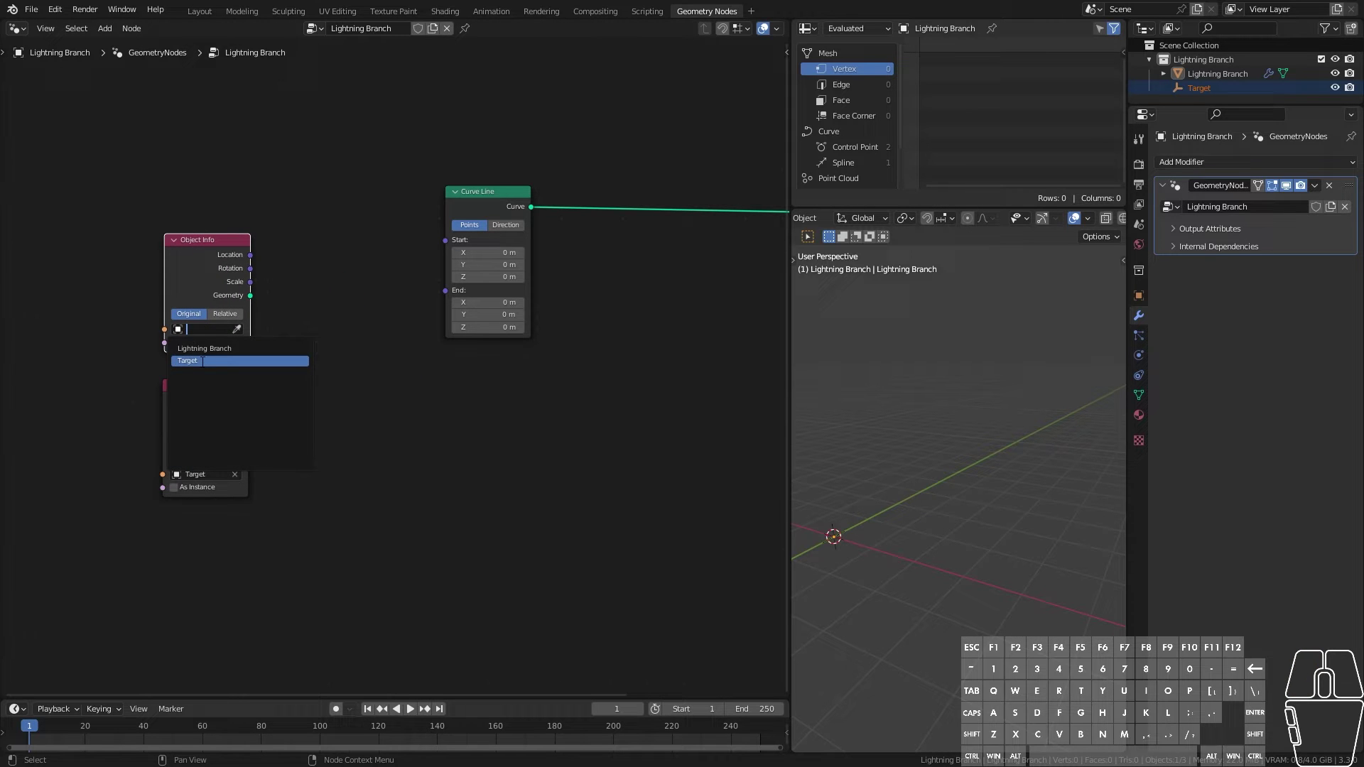
{"action": "left_click", "coordinate": [189, 281]}
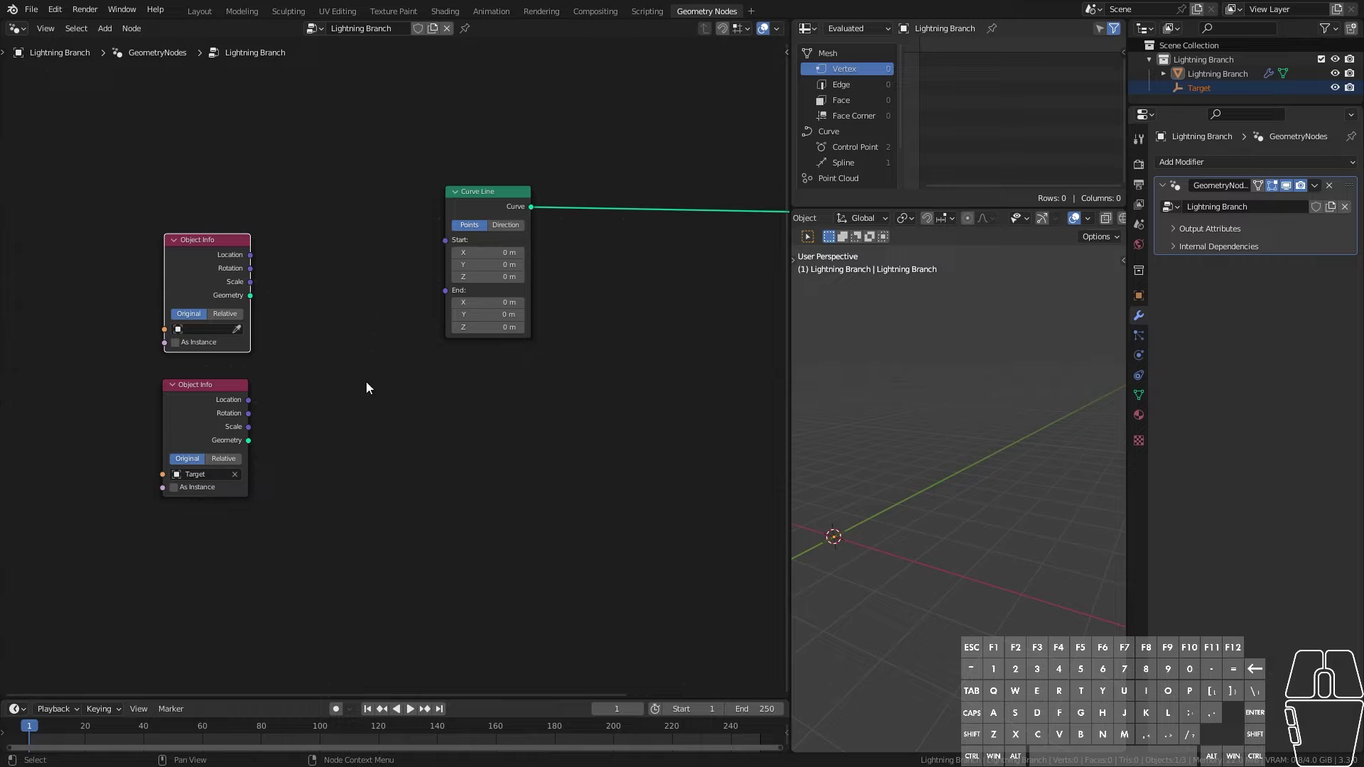
Step: Label the Target empty's Object Info node "Target" and set its transform space to Relative
{"action": "left_click_drag", "start_coordinate": [204, 412], "coordinate": [200, 416]}
{"action": "key", "text": "F2"}
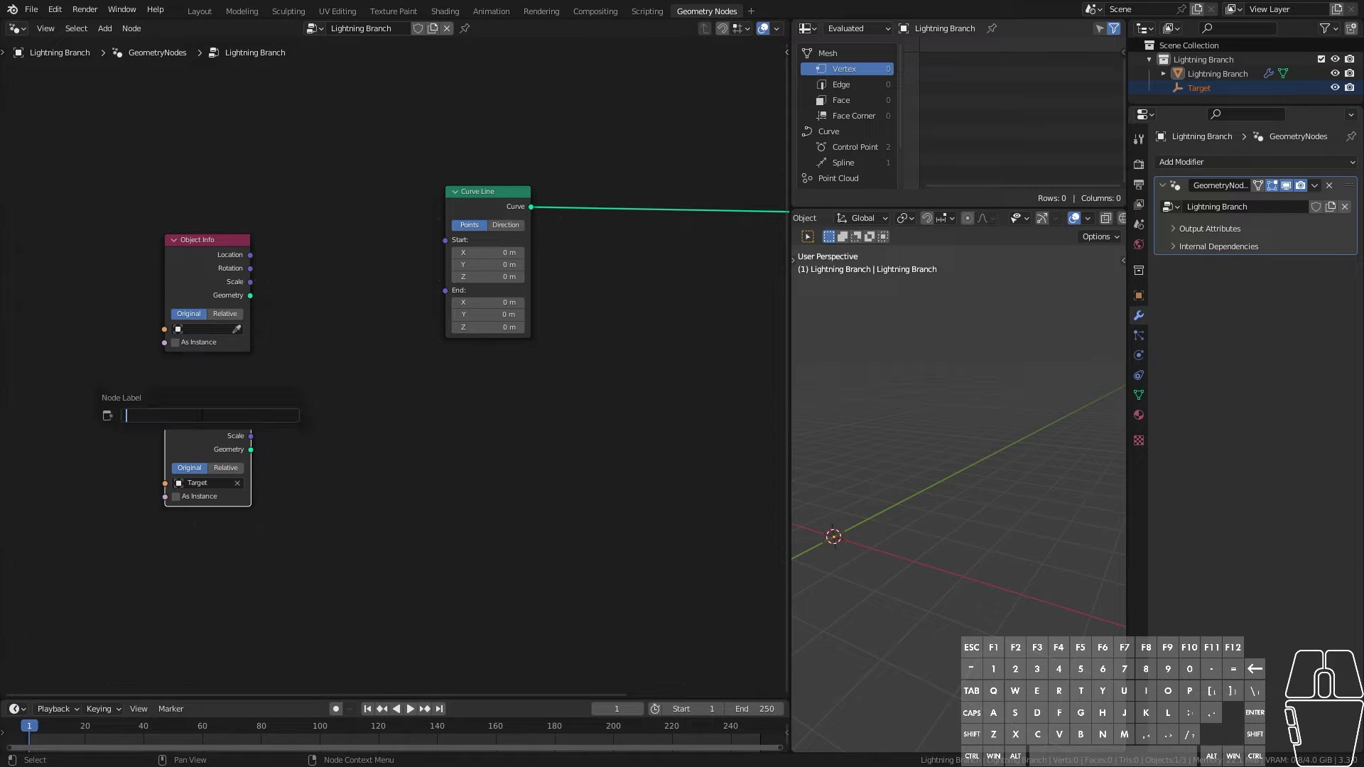
{"action": "type", "text": "Target"}
{"action": "key", "text": "Return"}
{"action": "scroll", "coordinate": [201, 415], "scroll_direction": "up", "scroll_amount": 4}
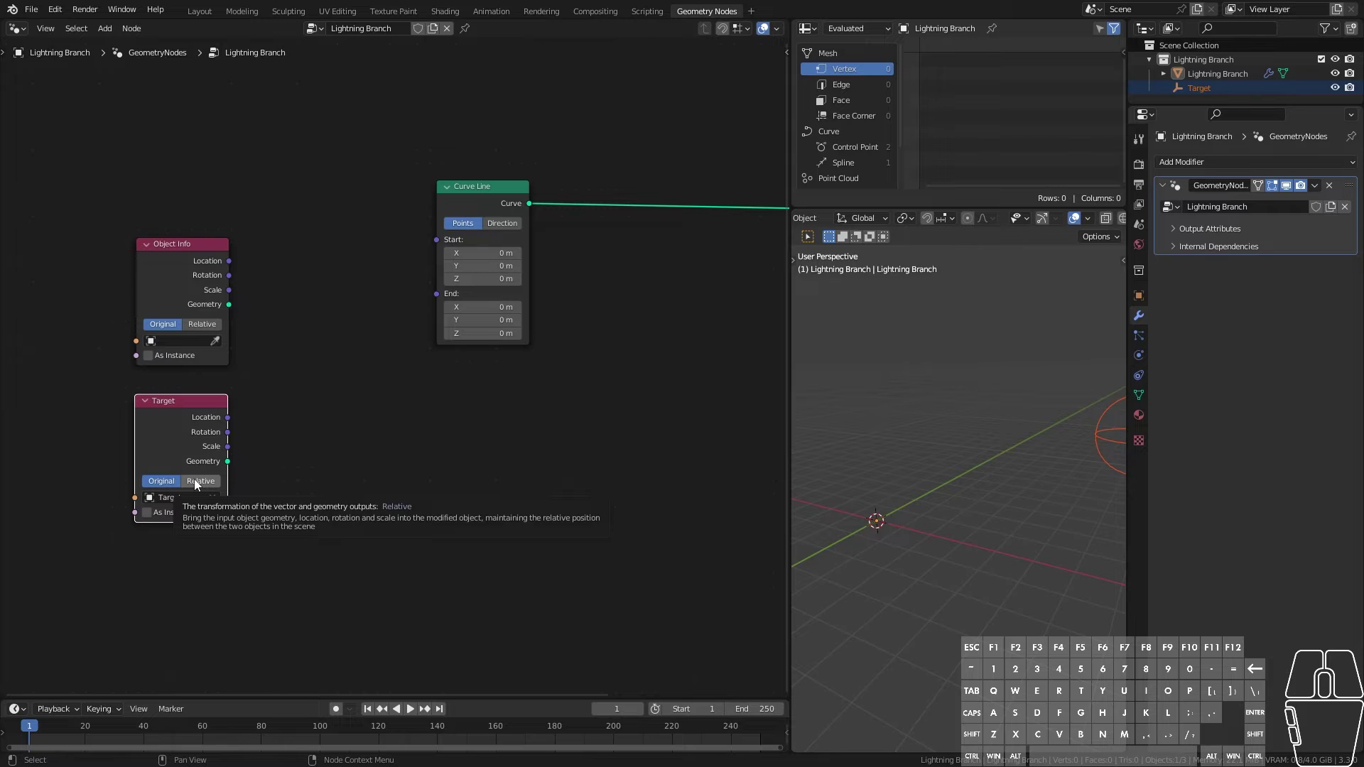
{"action": "left_click", "coordinate": [196, 481]}
{"action": "middle_click_drag", "start_coordinate": [834, 497], "coordinate": [856, 486]}
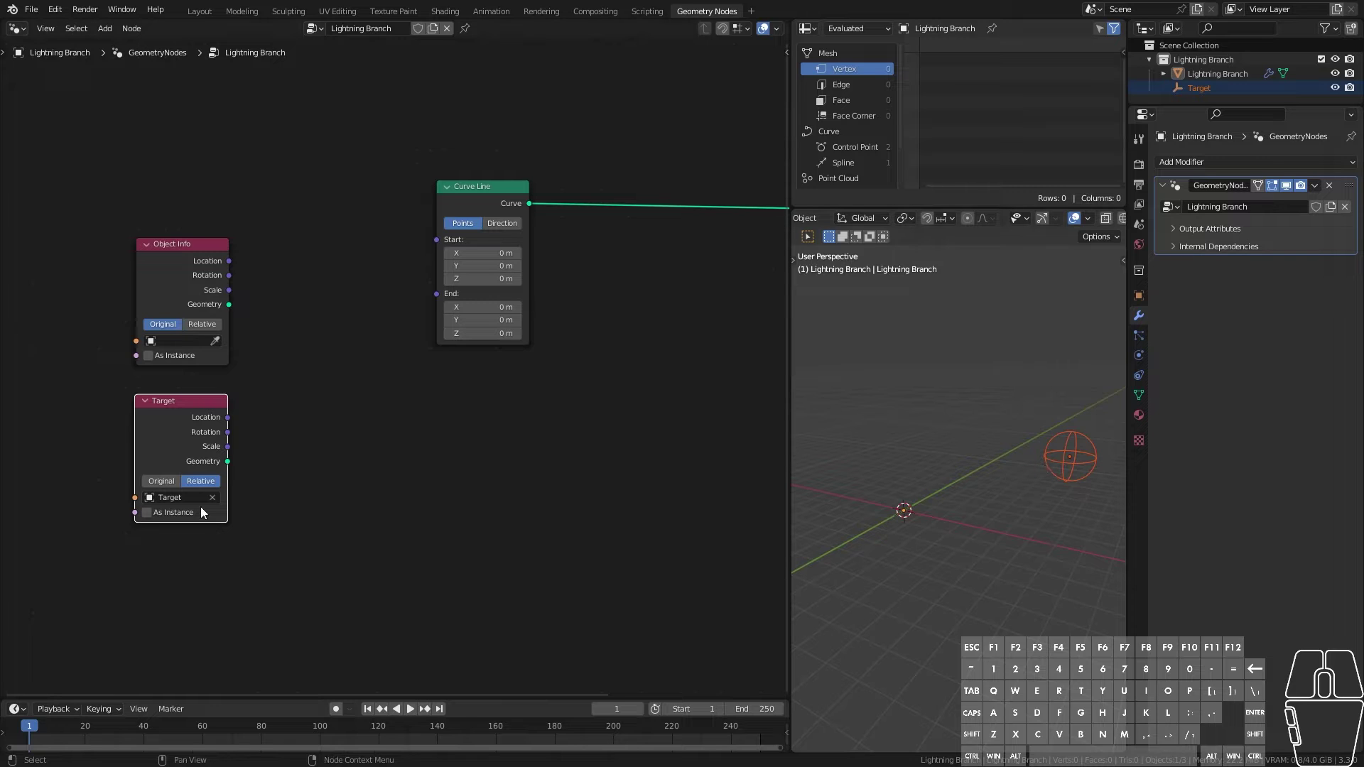
{"action": "scroll", "coordinate": [199, 507], "scroll_direction": "up", "scroll_amount": 1}
{"action": "left_click_drag", "start_coordinate": [114, 438], "coordinate": [112, 436]}
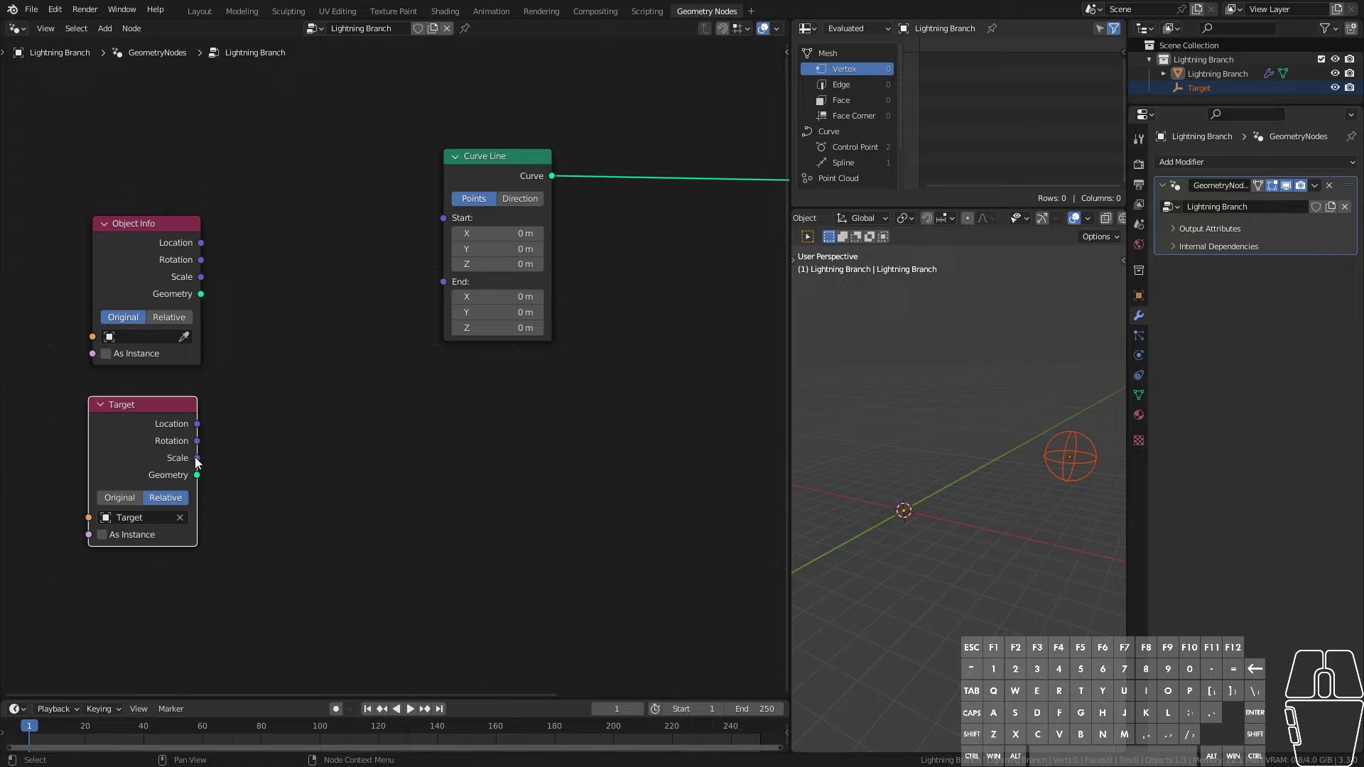
Step: Connect the Target node's Location output to the Curve Line's End input
{"action": "left_click_drag", "start_coordinate": [197, 424], "coordinate": [455, 290]}
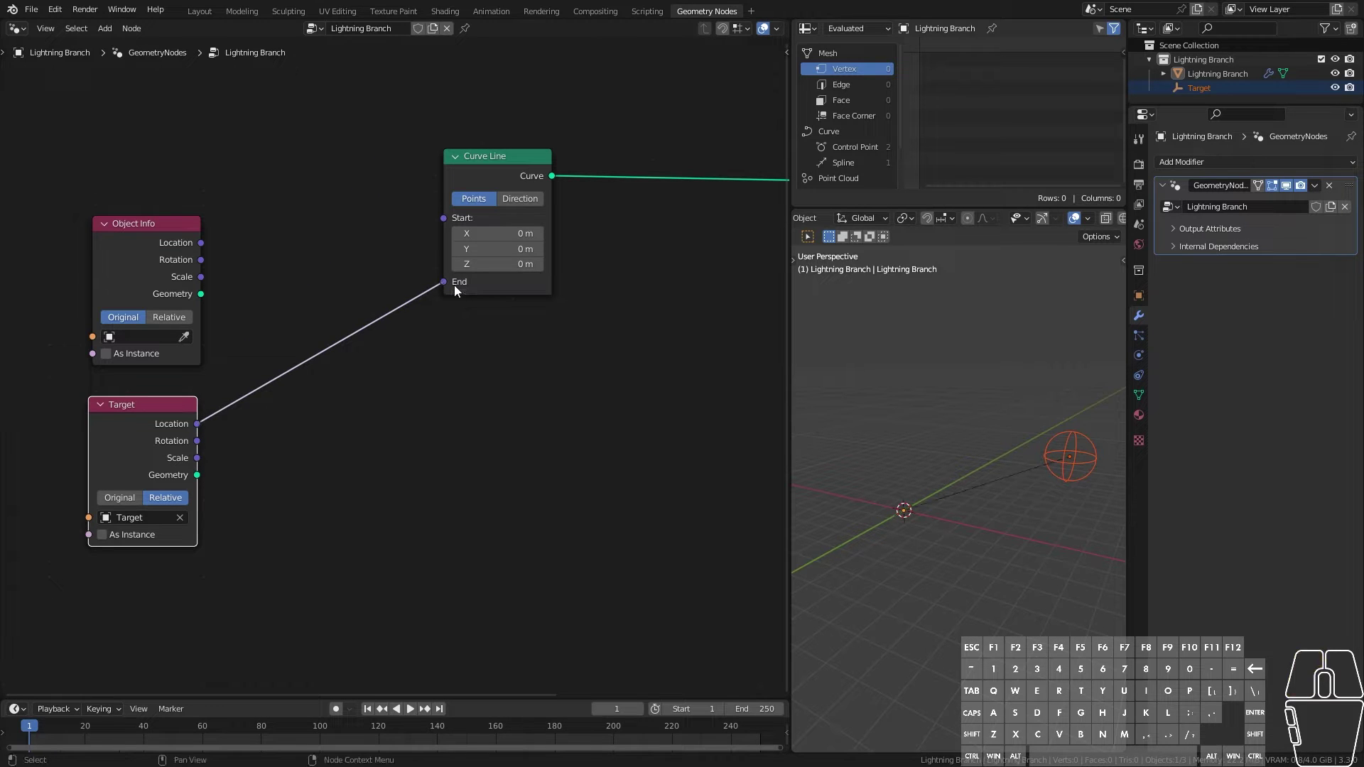
{"action": "left_click", "coordinate": [635, 429]}
{"action": "middle_click_drag", "start_coordinate": [924, 568], "coordinate": [949, 543]}
{"action": "left_click_drag", "start_coordinate": [499, 173], "coordinate": [501, 168]}
{"action": "scroll", "coordinate": [1014, 447], "scroll_direction": "up", "scroll_amount": 1}
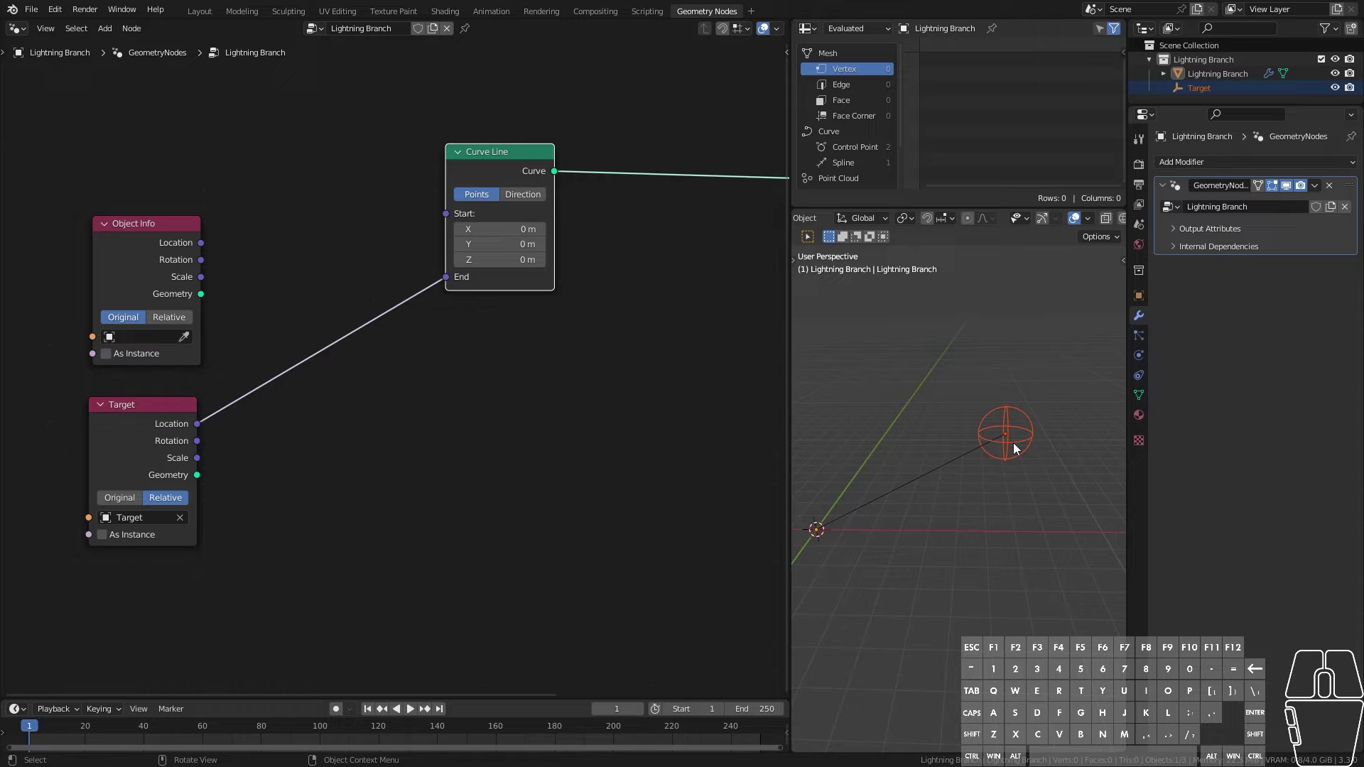
Step: Pin the Lightning Branch node tree in the node editor
{"action": "left_click", "coordinate": [466, 29]}
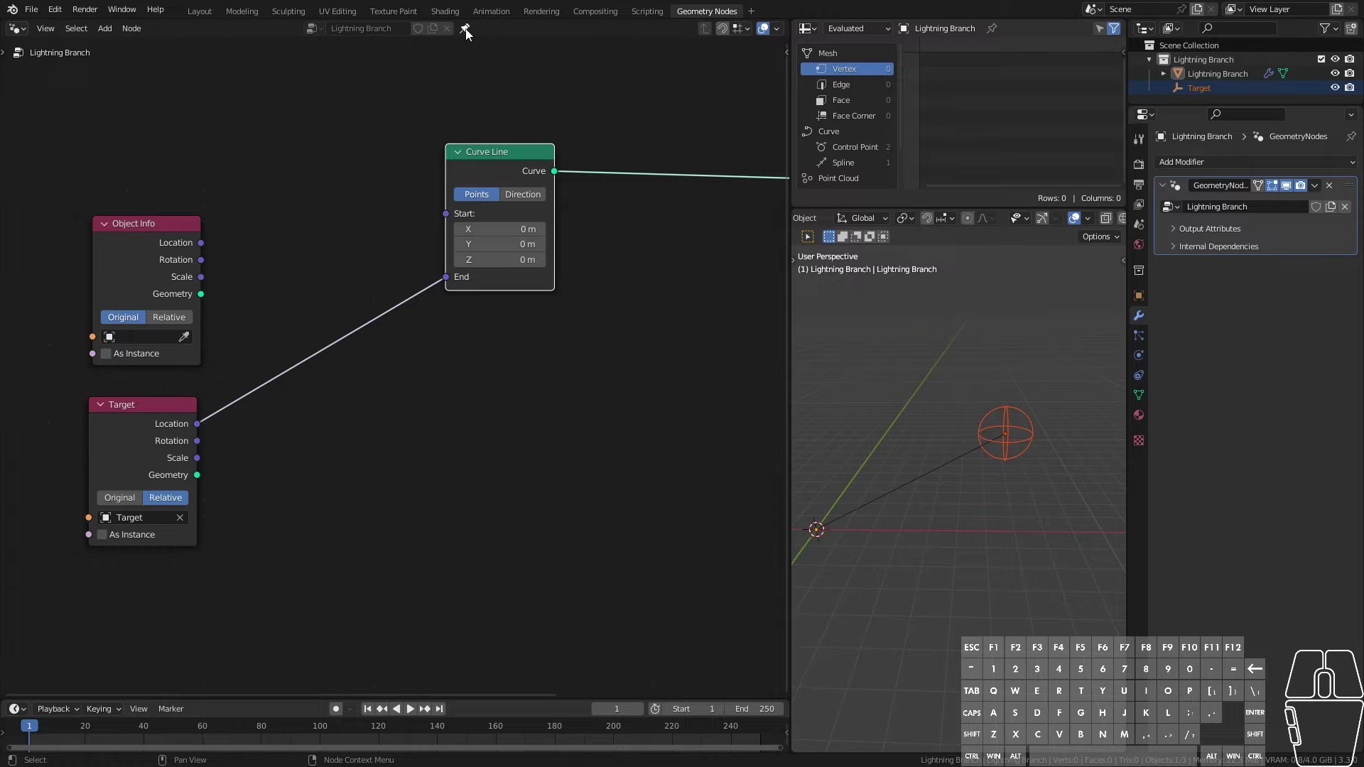
{"action": "left_click", "coordinate": [1027, 470]}
Step: Move the Target empty freely in the 3D viewport and save the file
{"action": "left_click", "coordinate": [1013, 447]}
{"action": "middle_click_drag", "start_coordinate": [1013, 455], "coordinate": [980, 505]}
{"action": "key", "text": "g"}
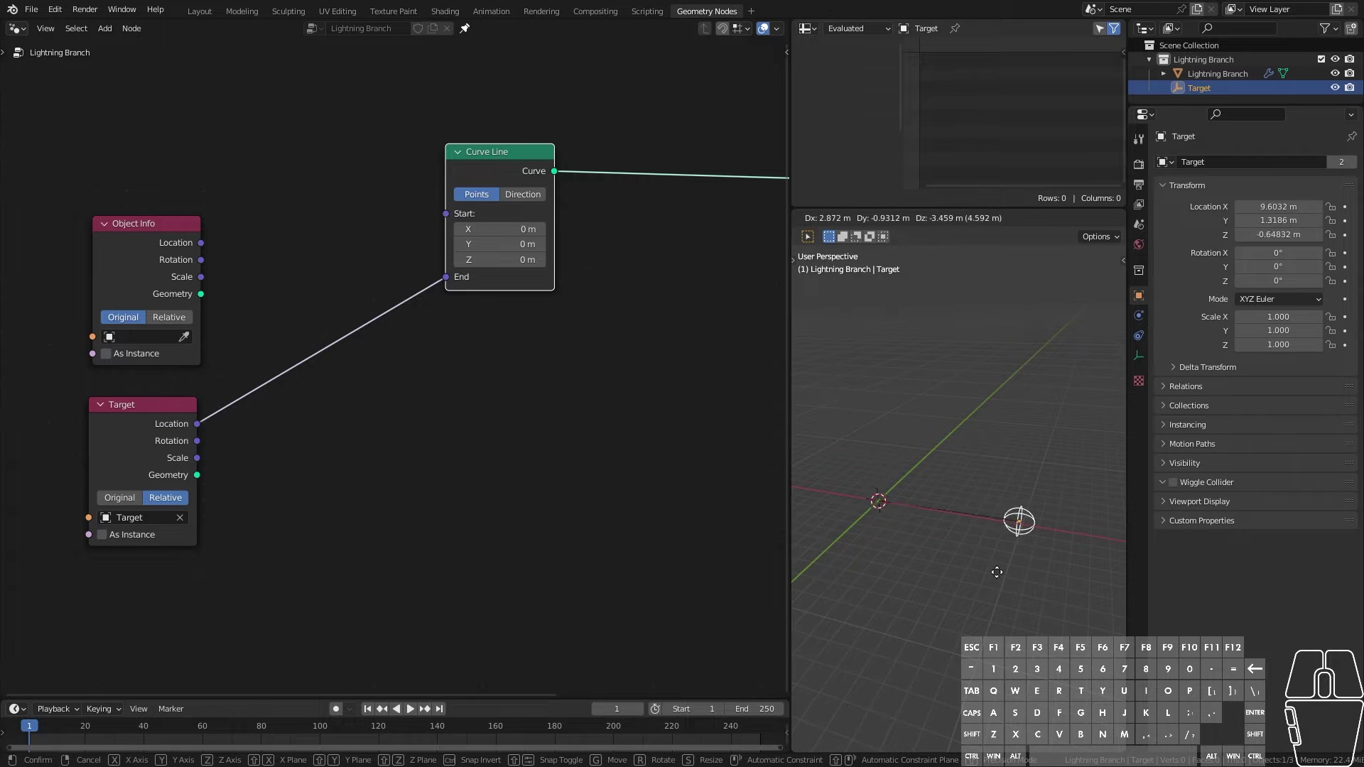
{"action": "left_click", "coordinate": [1008, 497]}
{"action": "middle_click_drag", "start_coordinate": [1008, 497], "coordinate": [961, 544]}
{"action": "key", "text": "ctrl+s"}
Step: Try moving the Lightning Branch object away from the origin and bring it back
{"action": "left_click", "coordinate": [859, 507]}
{"action": "key", "text": "g"}
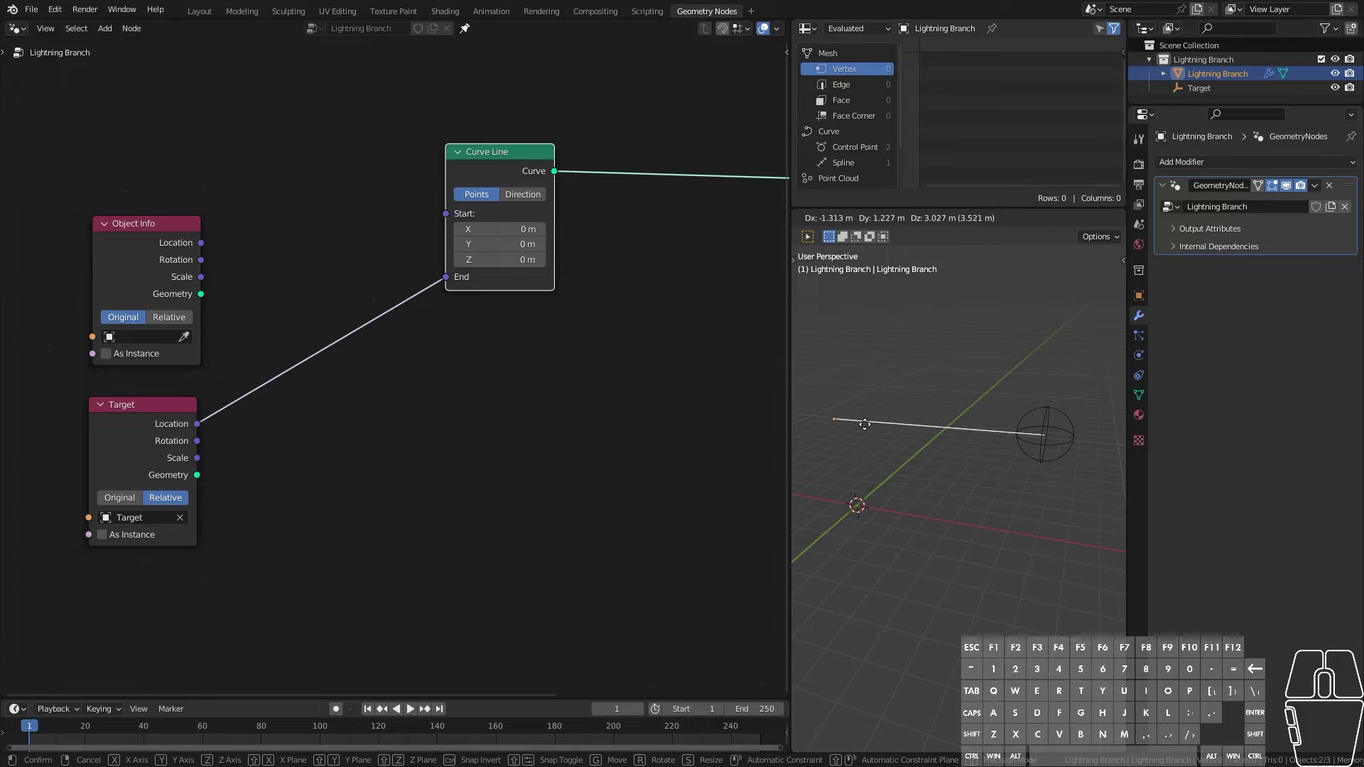
{"action": "right_click", "coordinate": [927, 399]}
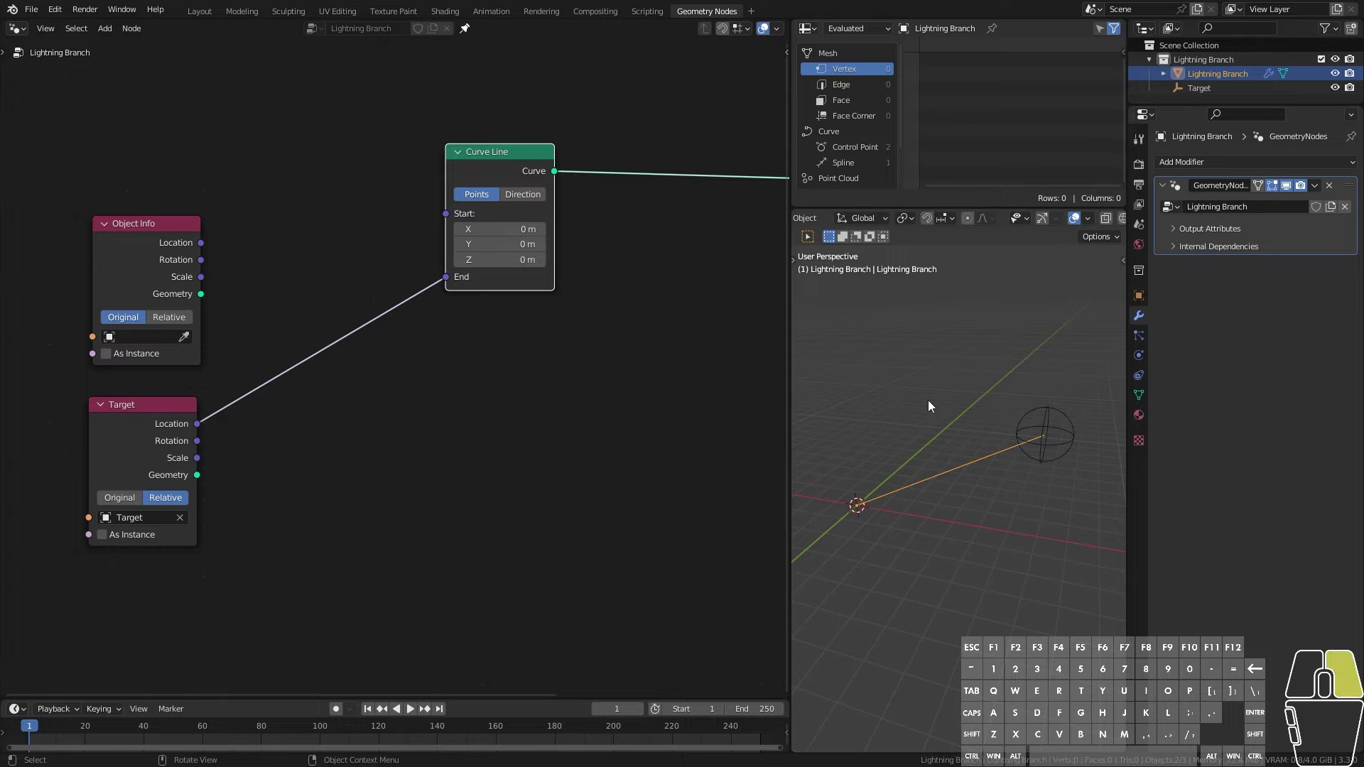
{"action": "left_click", "coordinate": [893, 372]}
{"action": "key", "text": "g"}
{"action": "left_click", "coordinate": [813, 395]}
{"action": "scroll", "coordinate": [886, 447], "scroll_direction": "down", "scroll_amount": 3}
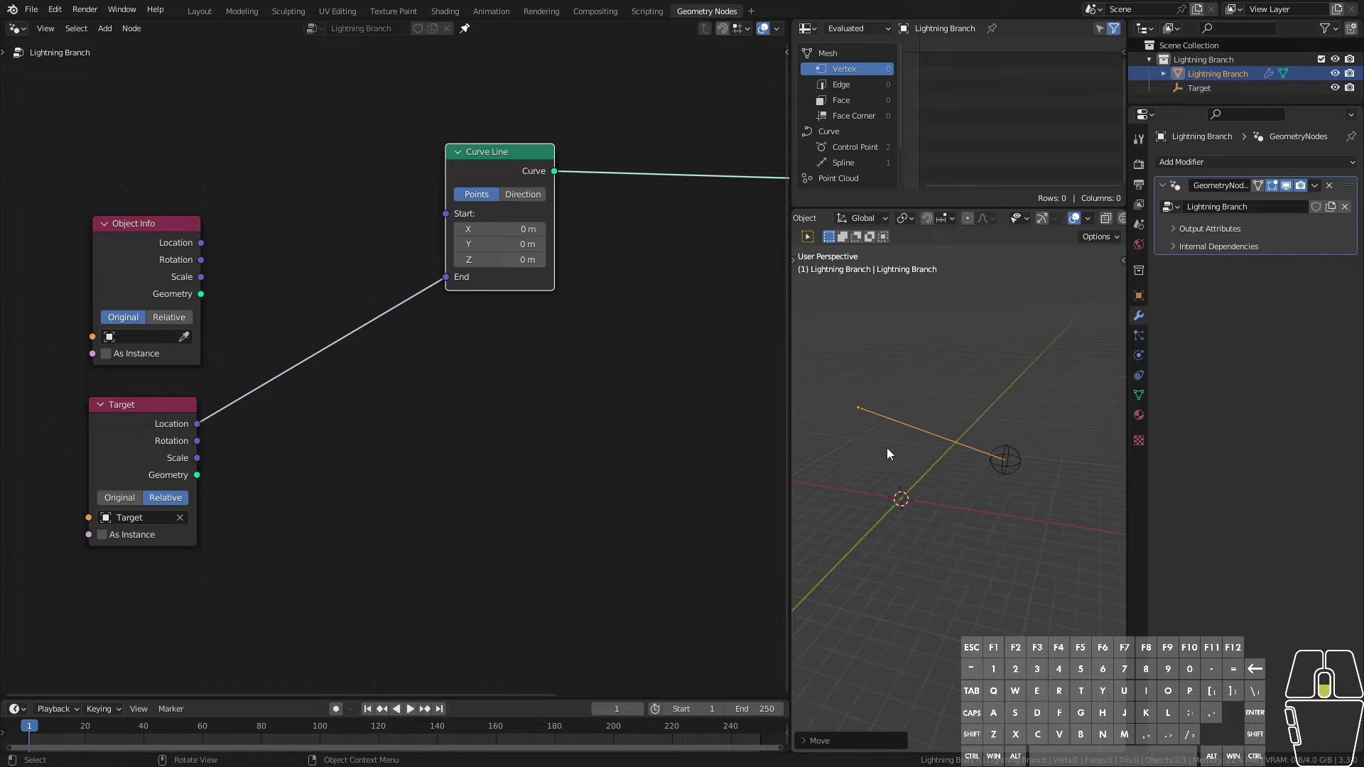
{"action": "key", "text": "g"}
{"action": "left_click", "coordinate": [913, 532]}
{"action": "scroll", "coordinate": [901, 525], "scroll_direction": "up", "scroll_amount": 2}
{"action": "middle_click_drag", "start_coordinate": [824, 490], "coordinate": [901, 505]}
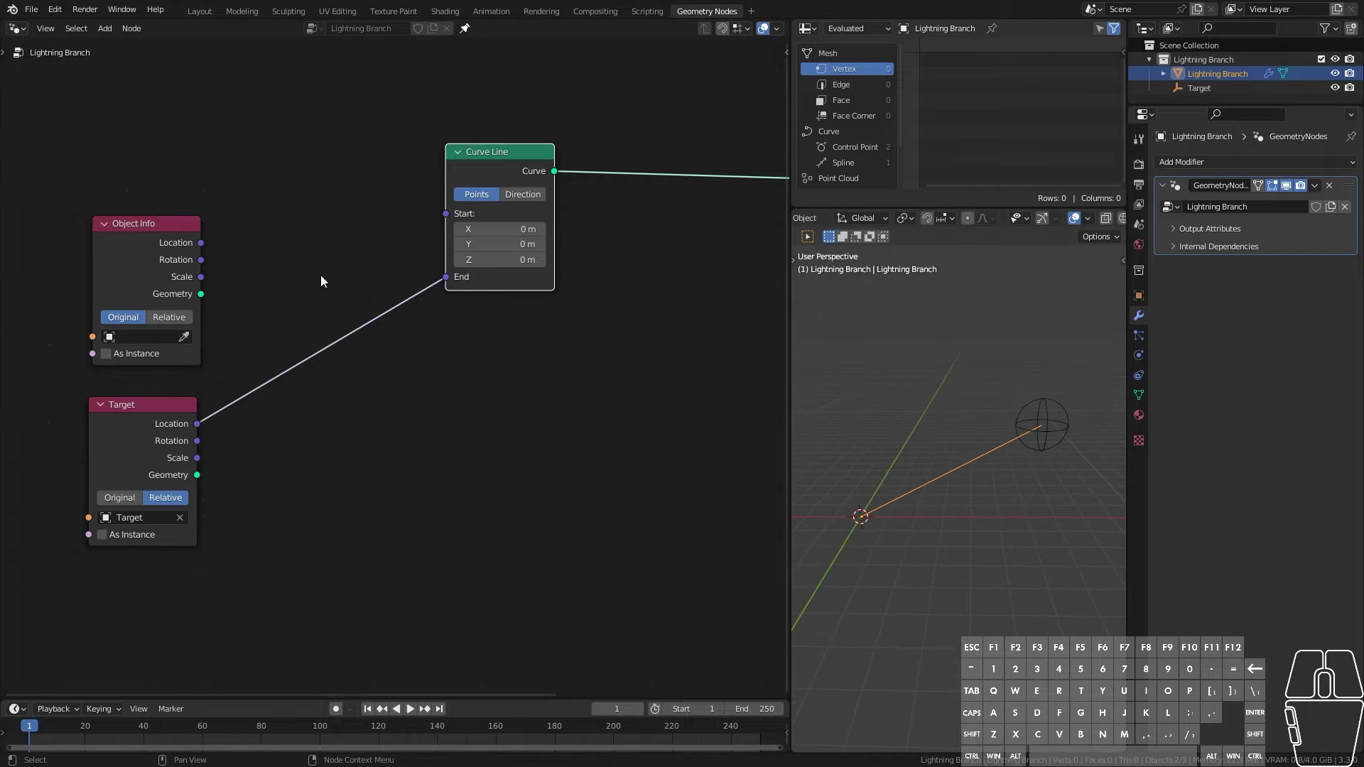
Step: Connect the unlabelled Object Info node's Location to the Curve Line's Start, and set that node to Relative
{"action": "left_click_drag", "start_coordinate": [151, 270], "coordinate": [449, 215]}
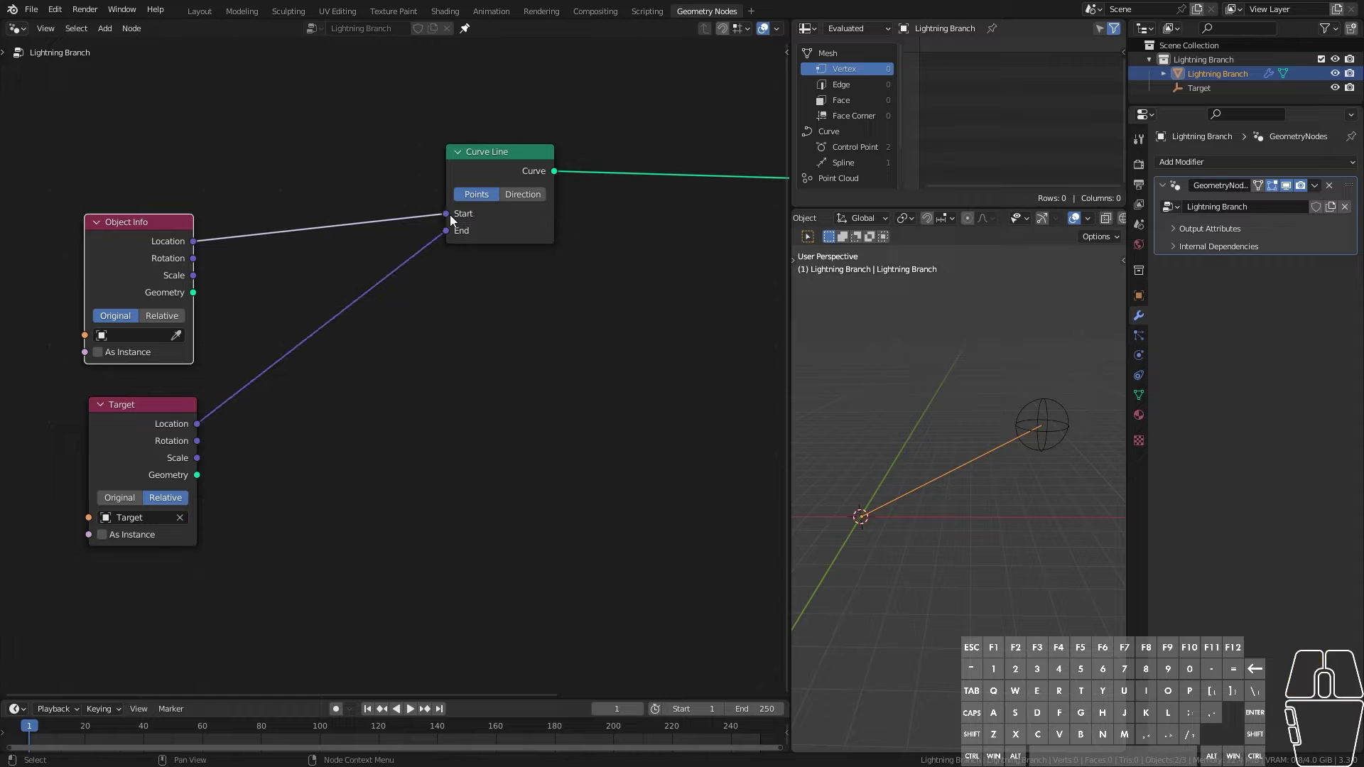
{"action": "left_click_drag", "start_coordinate": [142, 242], "coordinate": [147, 254]}
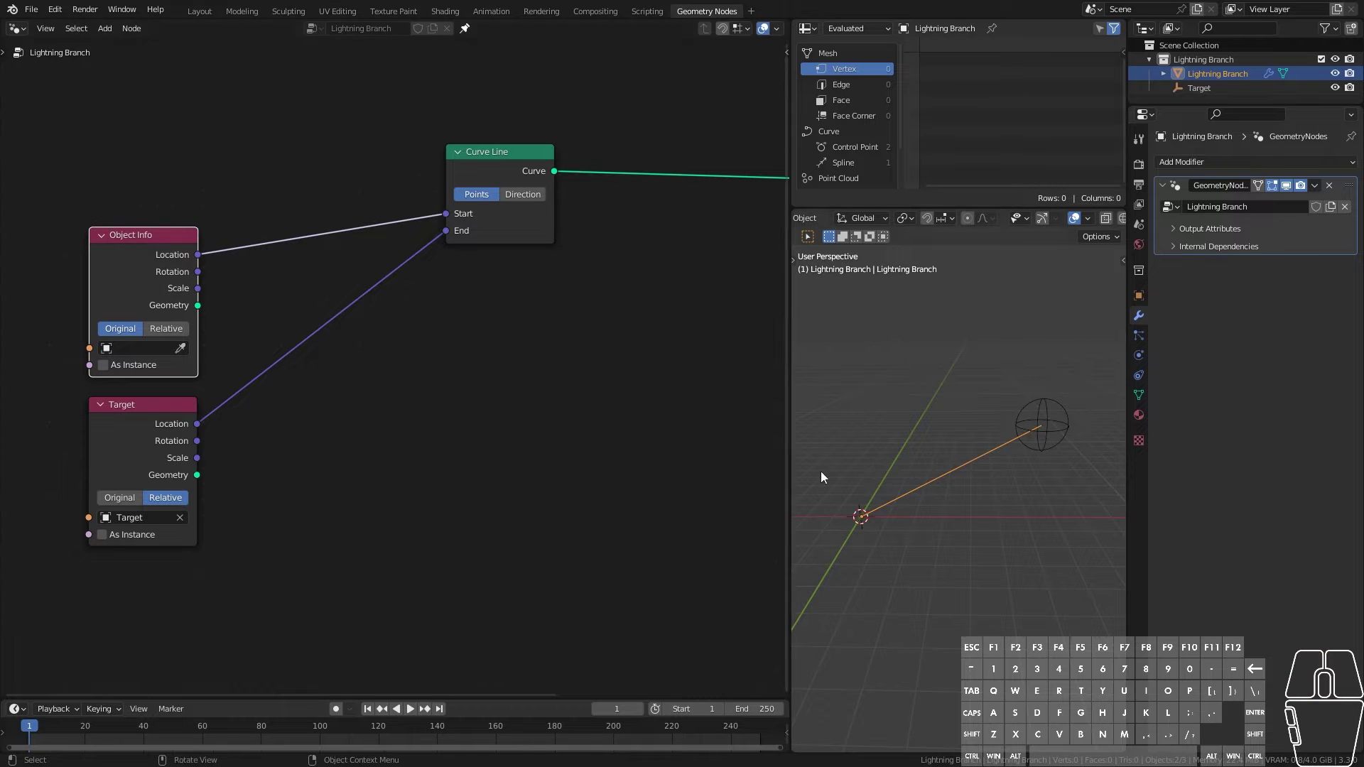
{"action": "left_click", "coordinate": [164, 328]}
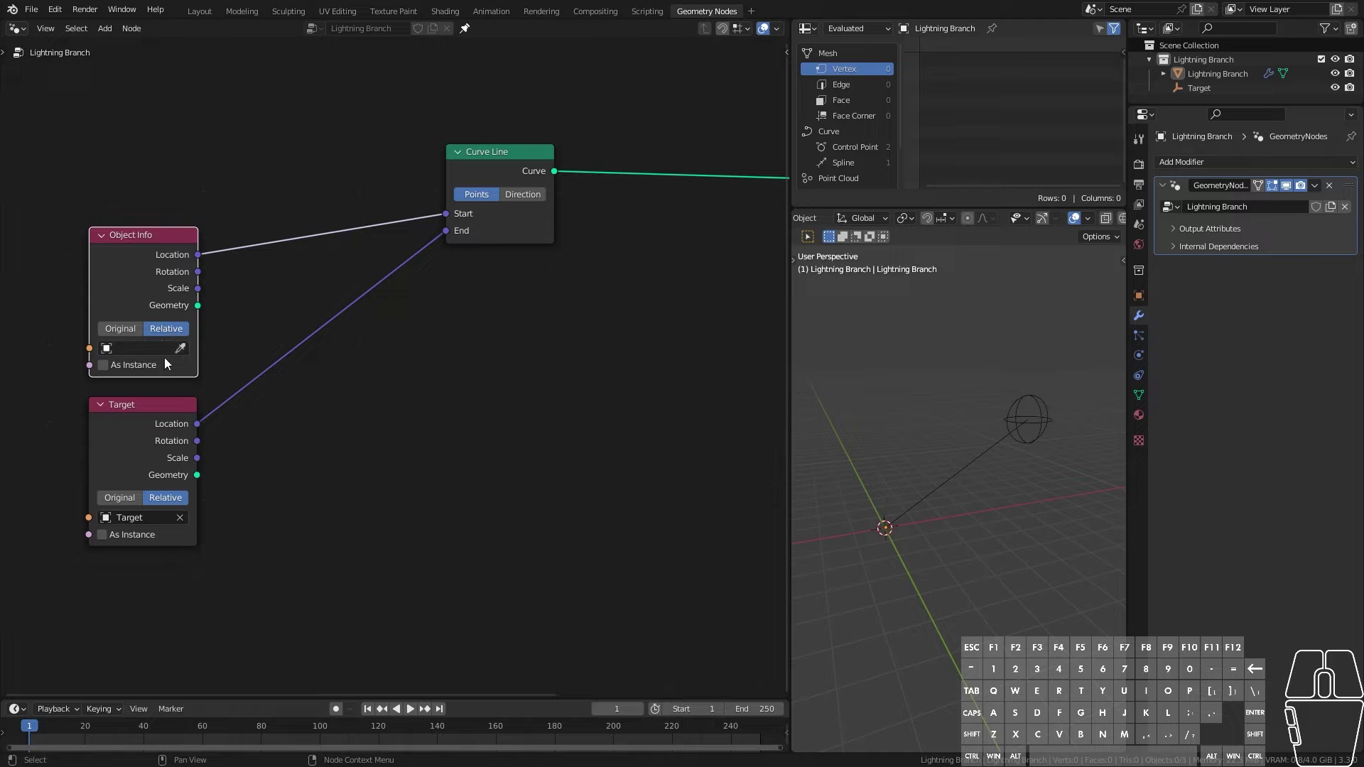
Step: Test how the line follows by moving the Lightning Branch object in the viewport, cancelling each move
{"action": "left_click", "coordinate": [990, 458]}
{"action": "key", "text": "g"}
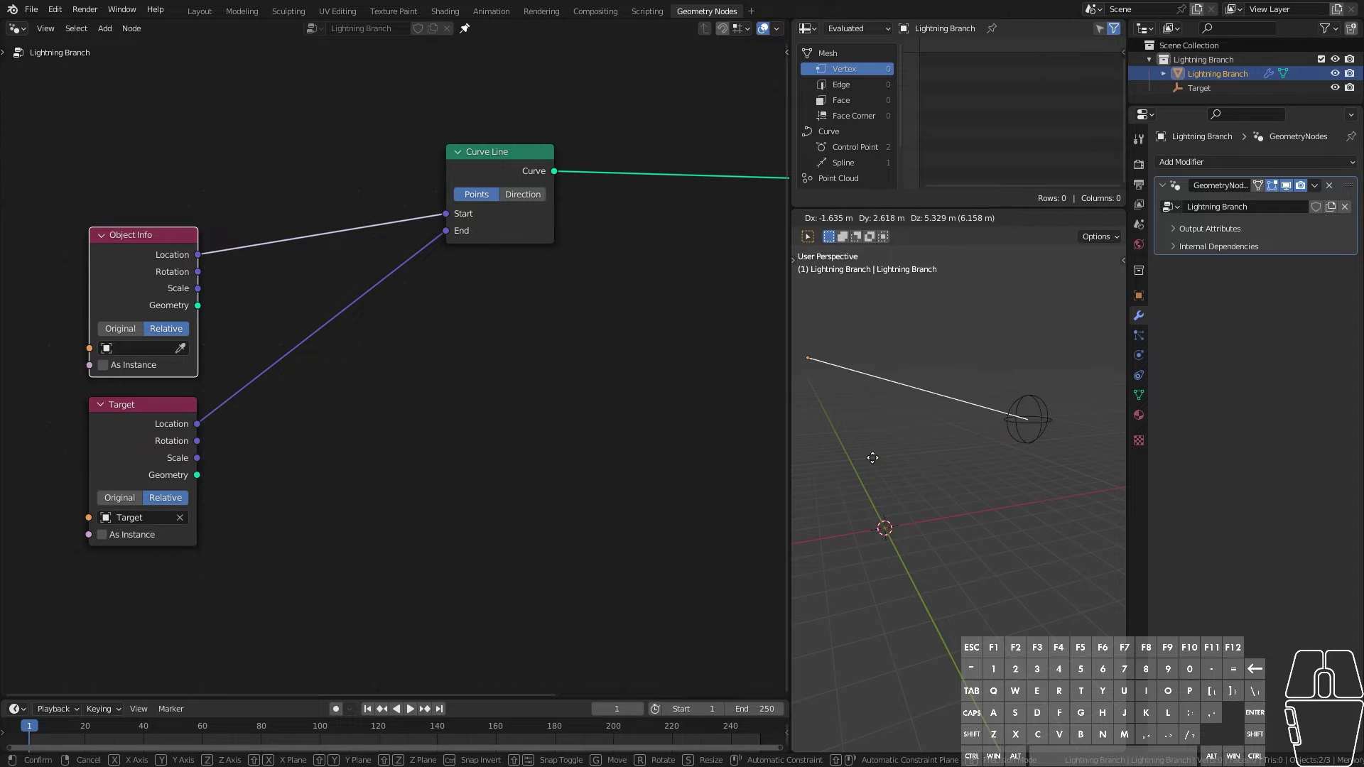
{"action": "key", "text": "Escape"}
{"action": "left_click", "coordinate": [1050, 425]}
{"action": "key", "text": "g"}
{"action": "key", "text": "Escape"}
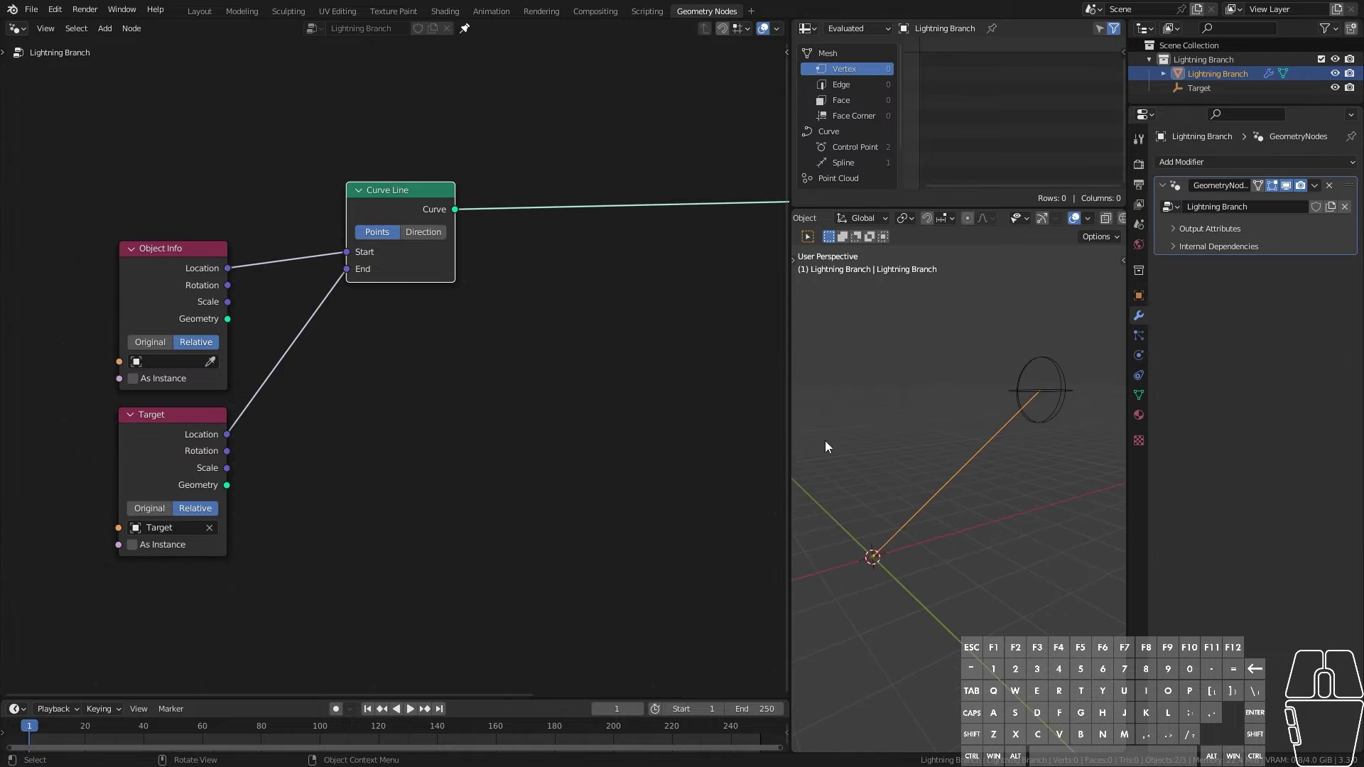
{"action": "middle_click_drag", "start_coordinate": [529, 328], "coordinate": [422, 340]}
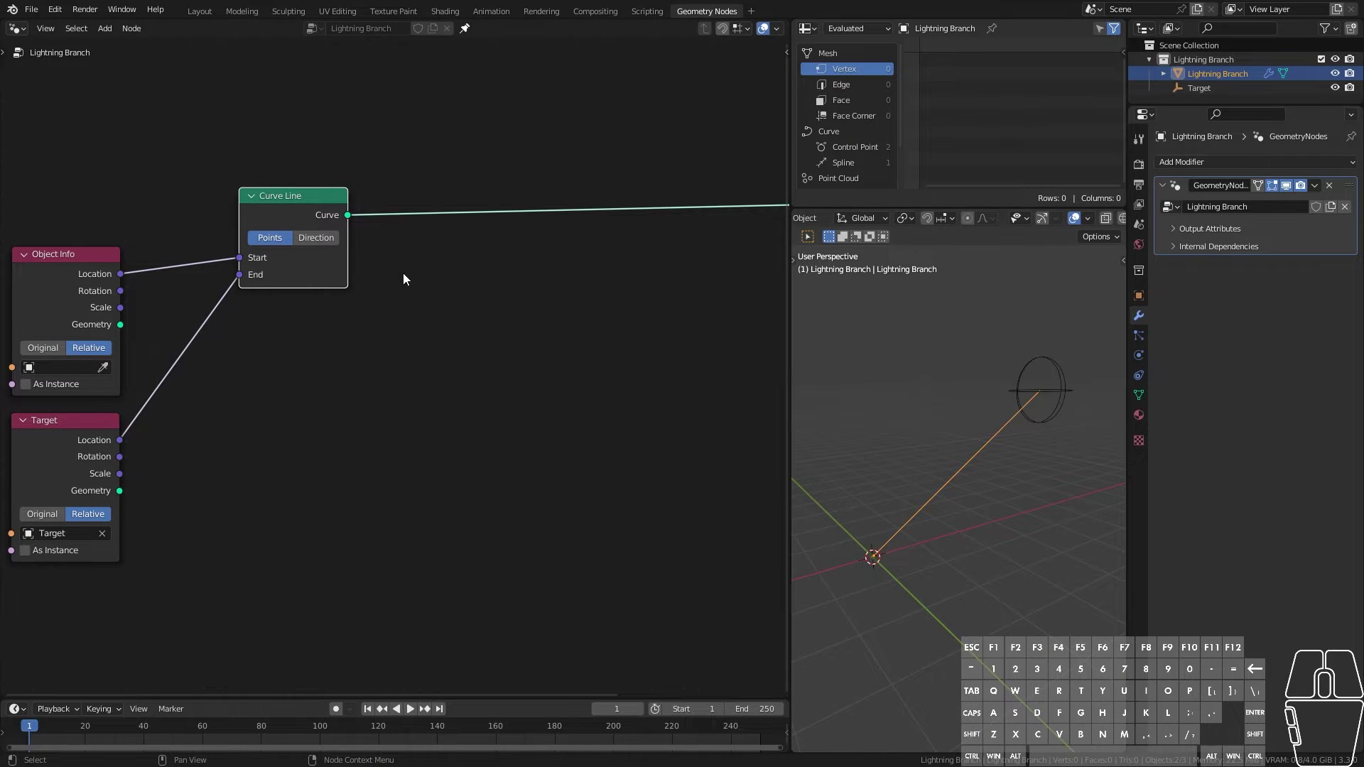
Step: Inspect the positions of the curve's control points in the spreadsheet
{"action": "scroll", "coordinate": [423, 289], "scroll_direction": "down", "scroll_amount": 2}
{"action": "left_click", "coordinate": [861, 148]}
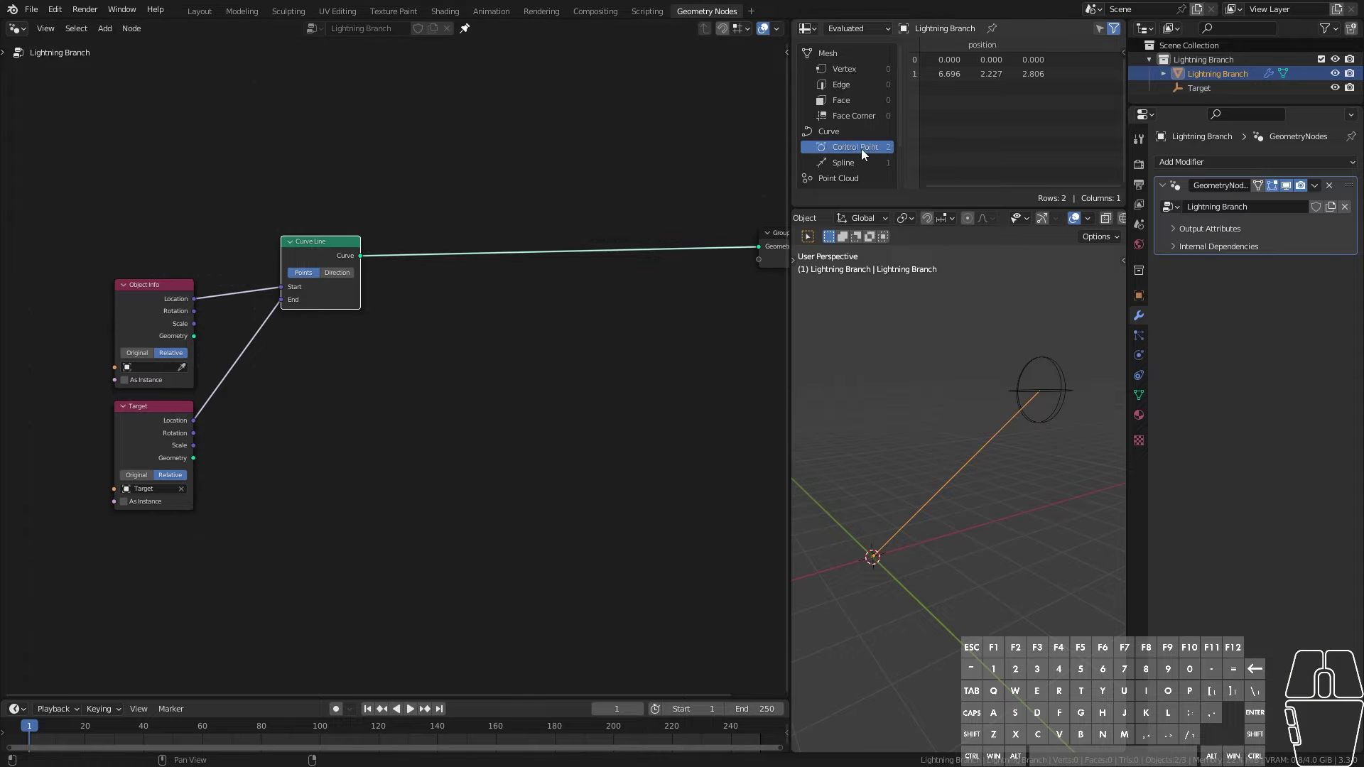
{"action": "left_click", "coordinate": [917, 59]}
{"action": "left_click", "coordinate": [917, 71]}
{"action": "left_click_drag", "start_coordinate": [304, 249], "coordinate": [302, 248]}
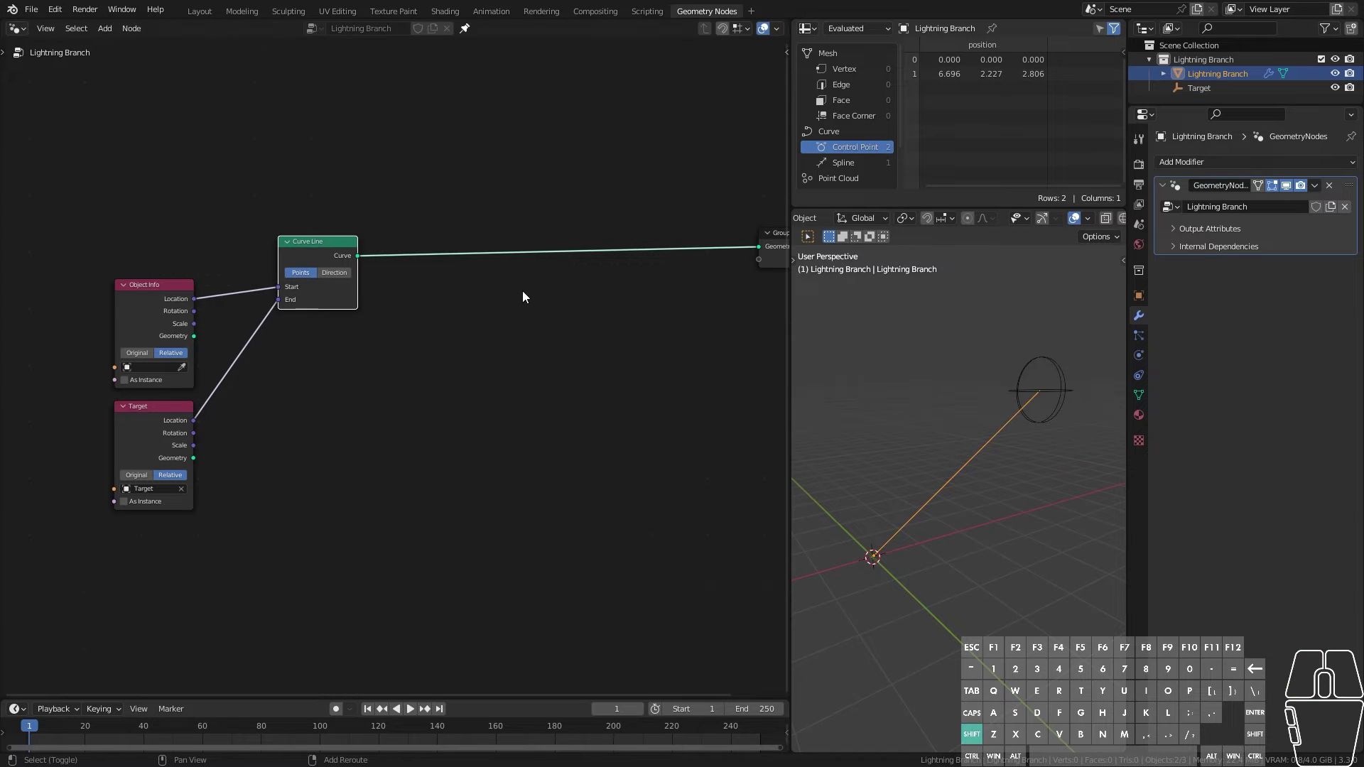
Step: Insert a Resample Curve node on the link between Curve Line and Group Output
{"action": "key", "text": "shift+a"}
{"action": "mouse_move", "coordinate": [412, 237]}
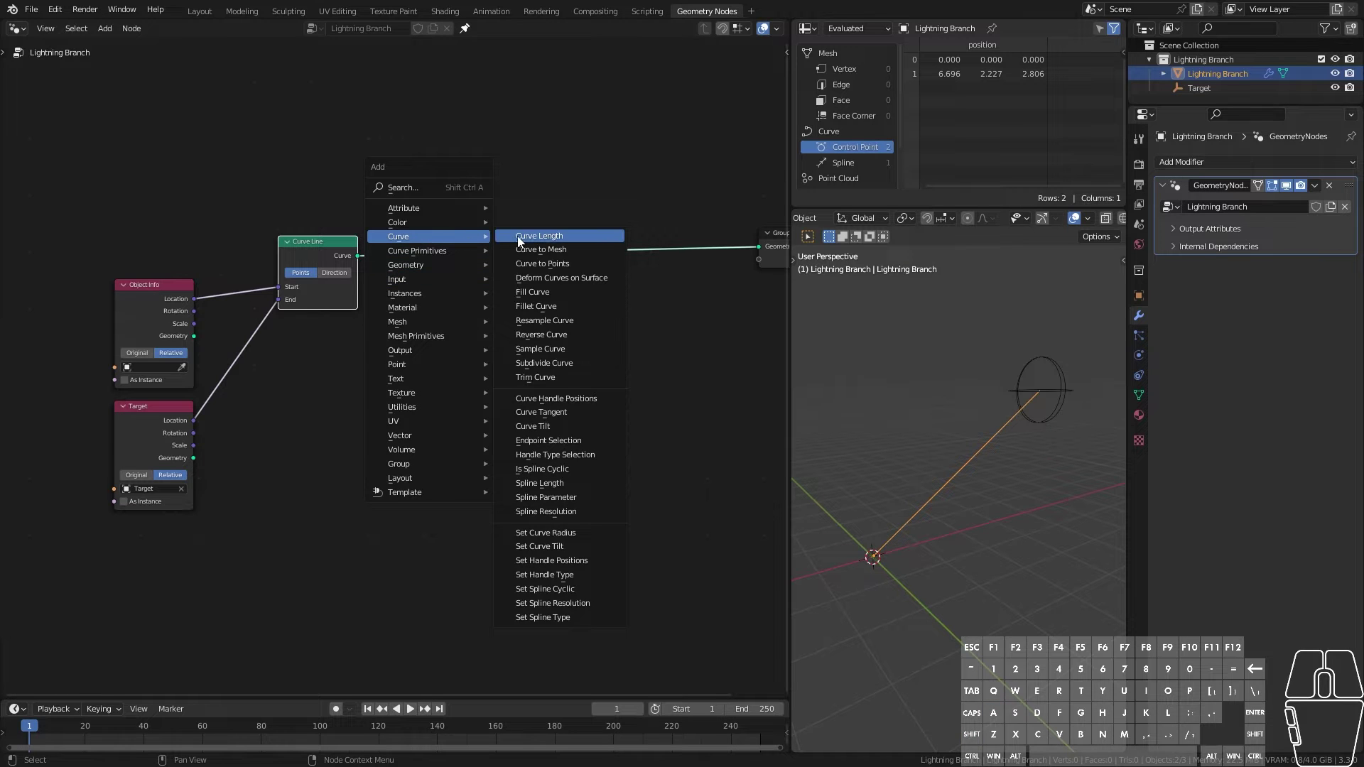
{"action": "left_click", "coordinate": [572, 322]}
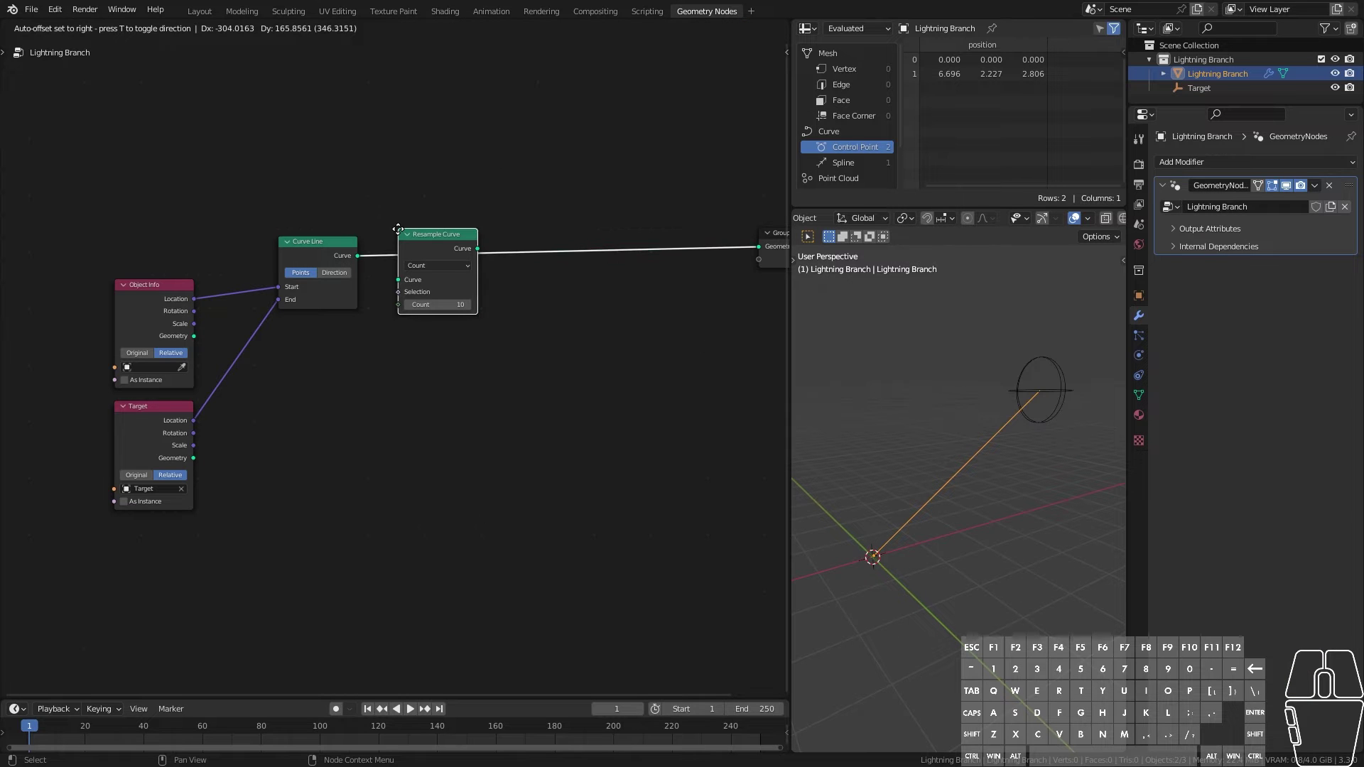
{"action": "left_click", "coordinate": [398, 229]}
{"action": "scroll", "coordinate": [473, 309], "scroll_direction": "up", "scroll_amount": 2}
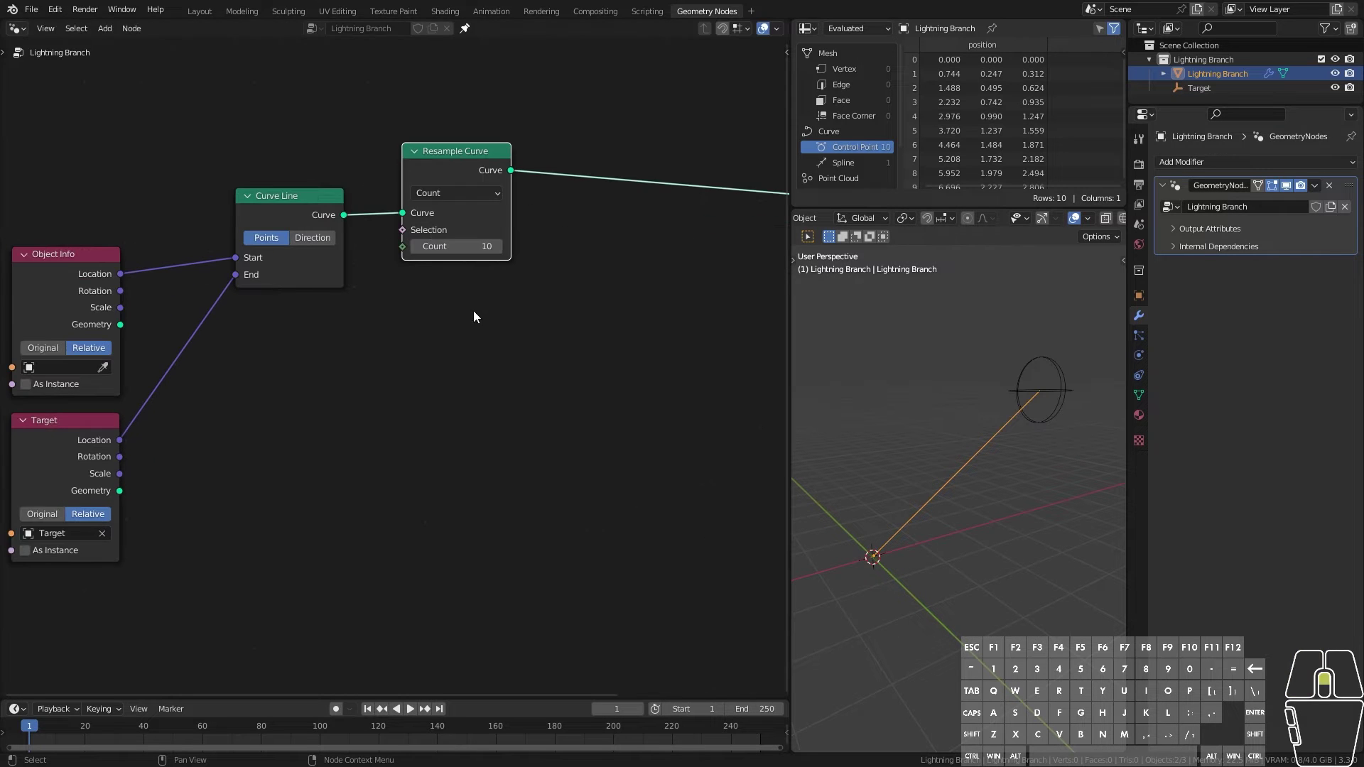
Step: Enlarge the spreadsheet area and set the Resample Curve count to 12
{"action": "left_click_drag", "start_coordinate": [953, 208], "coordinate": [954, 262]}
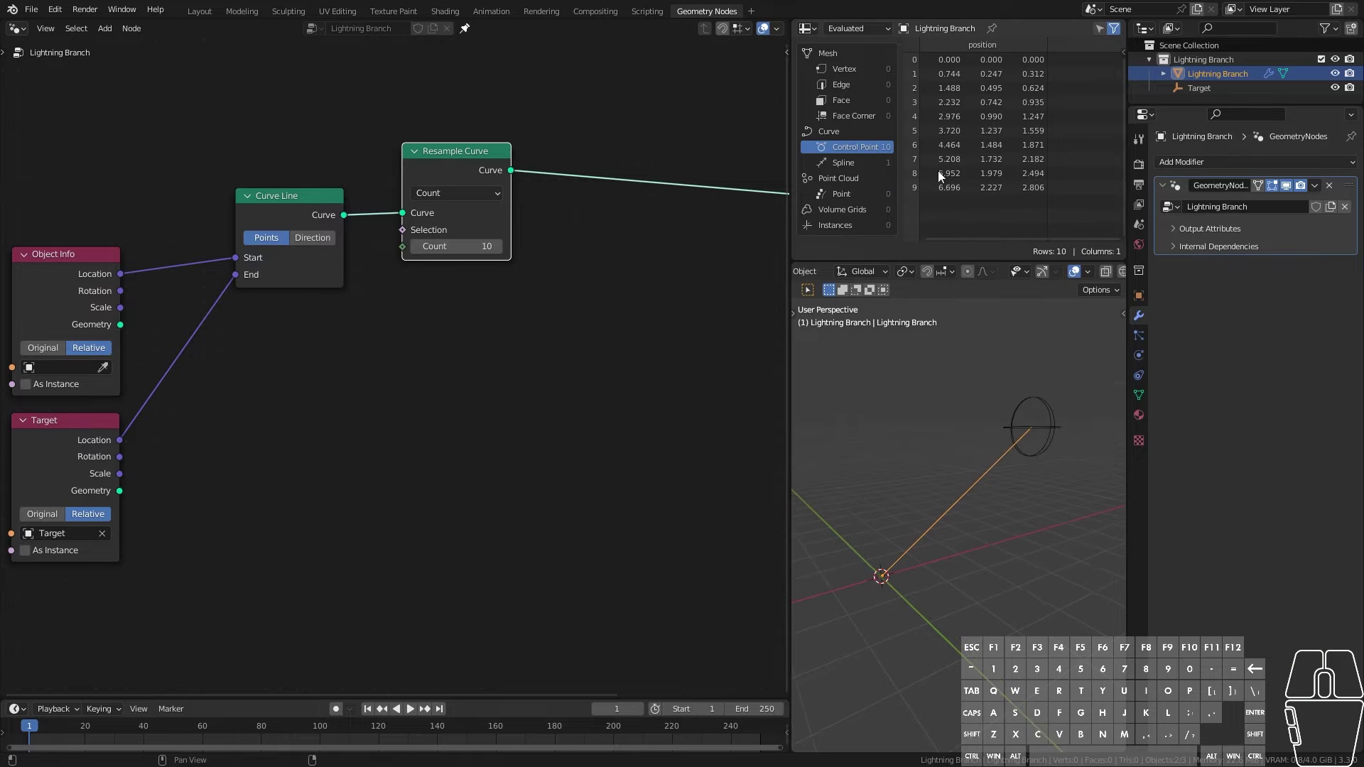
{"action": "mouse_move", "coordinate": [458, 246]}
{"action": "left_mouse_down"}
{"action": "mouse_move", "coordinate": [490, 247]}
{"action": "mouse_move", "coordinate": [458, 248]}
{"action": "left_mouse_up"}
{"action": "left_click", "coordinate": [458, 248]}
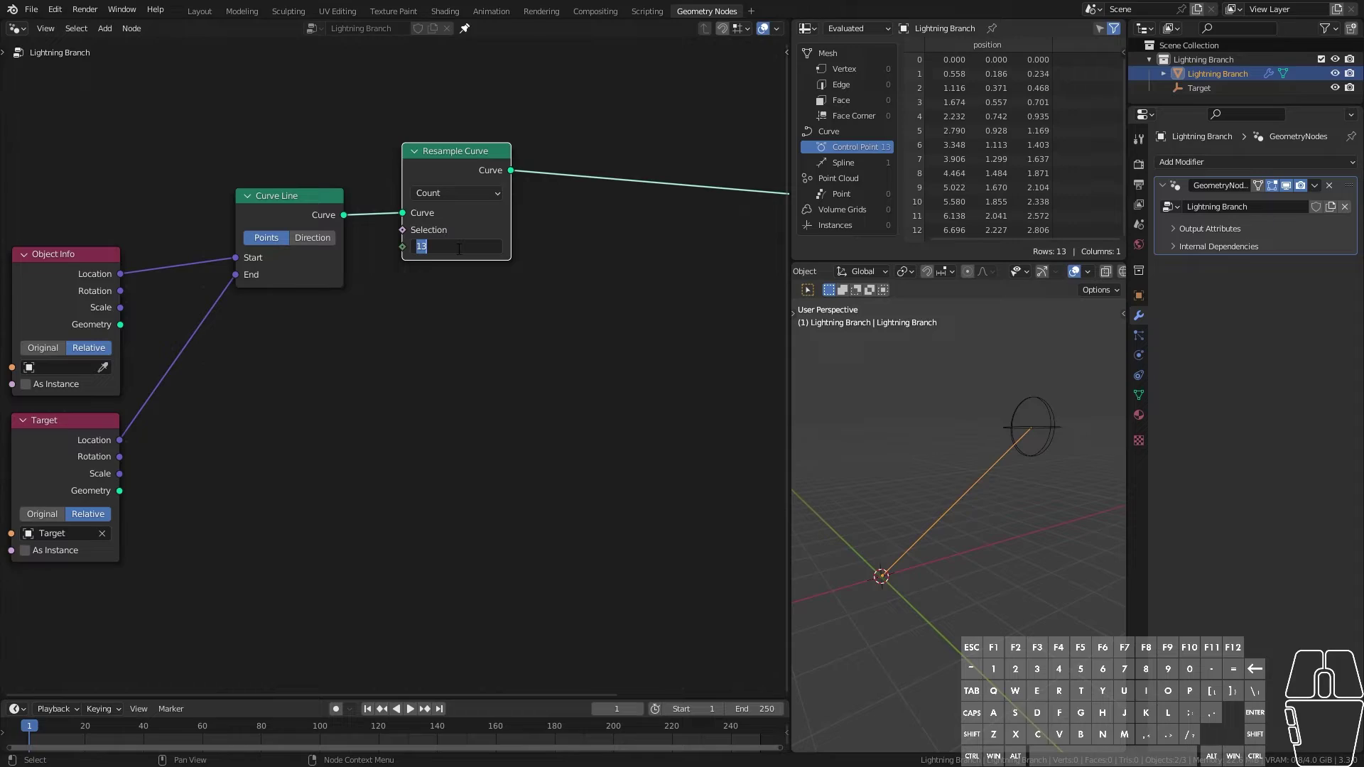
{"action": "type", "text": "12"}
{"action": "key", "text": "Return"}
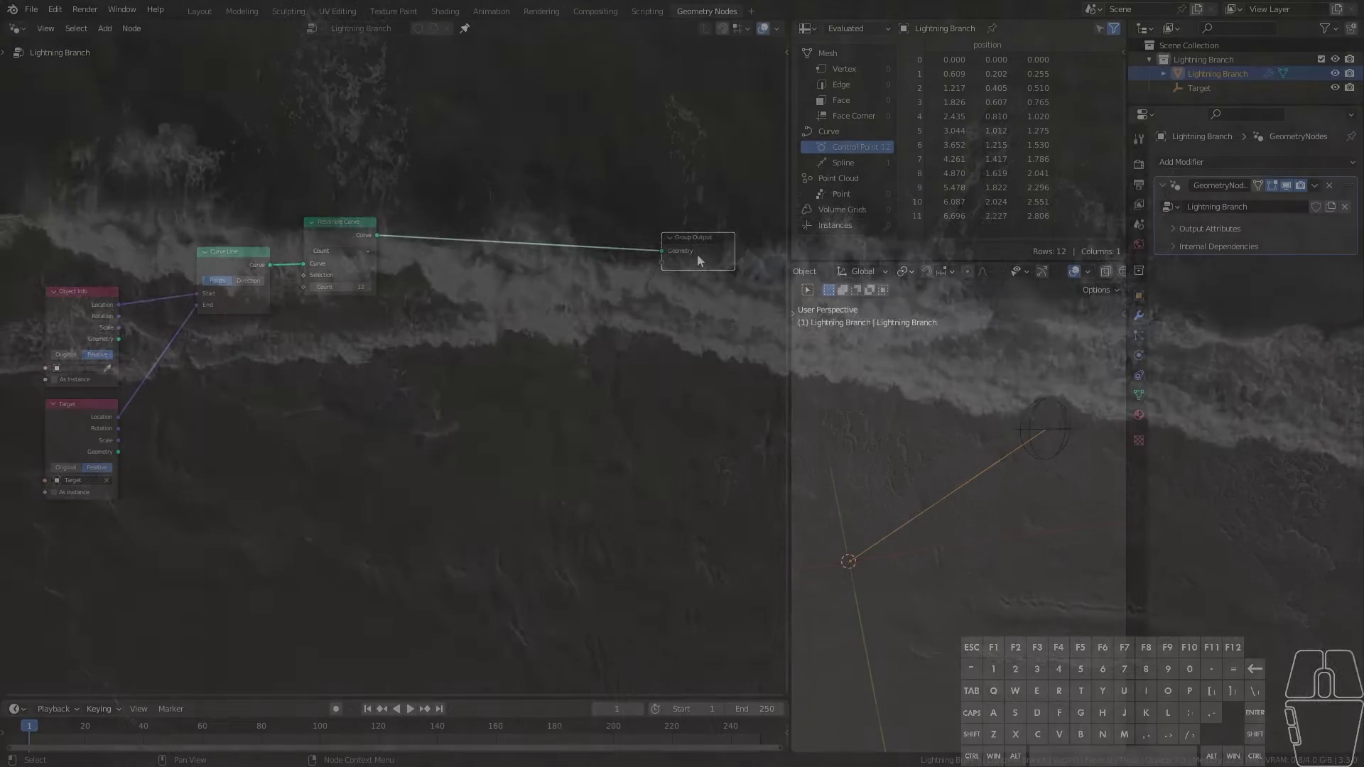
Step: Move the Curve Line and Resample Curve nodes closer to the two object info nodes
{"action": "middle_click_drag", "start_coordinate": [228, 377], "coordinate": [309, 371]}
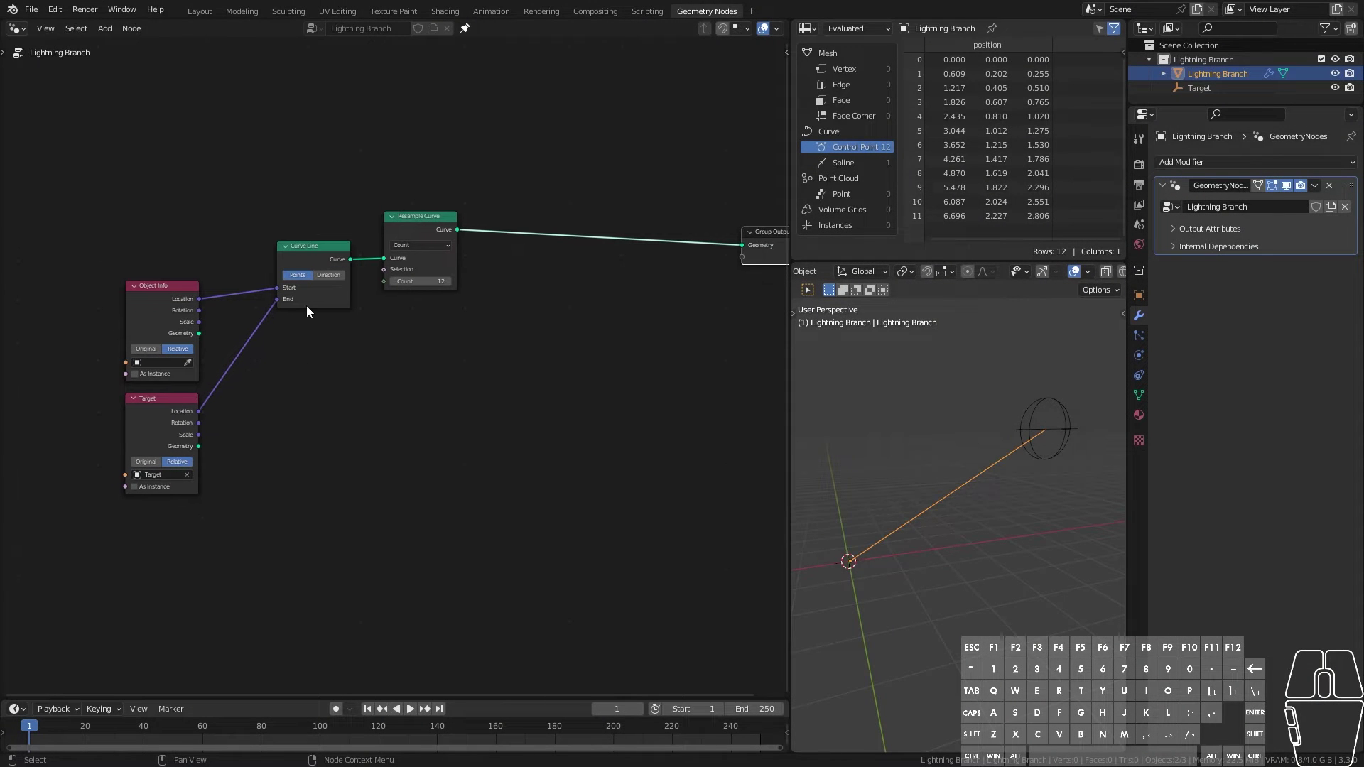
{"action": "left_click_drag", "start_coordinate": [309, 251], "coordinate": [288, 265]}
{"action": "left_click_drag", "start_coordinate": [416, 232], "coordinate": [392, 244]}
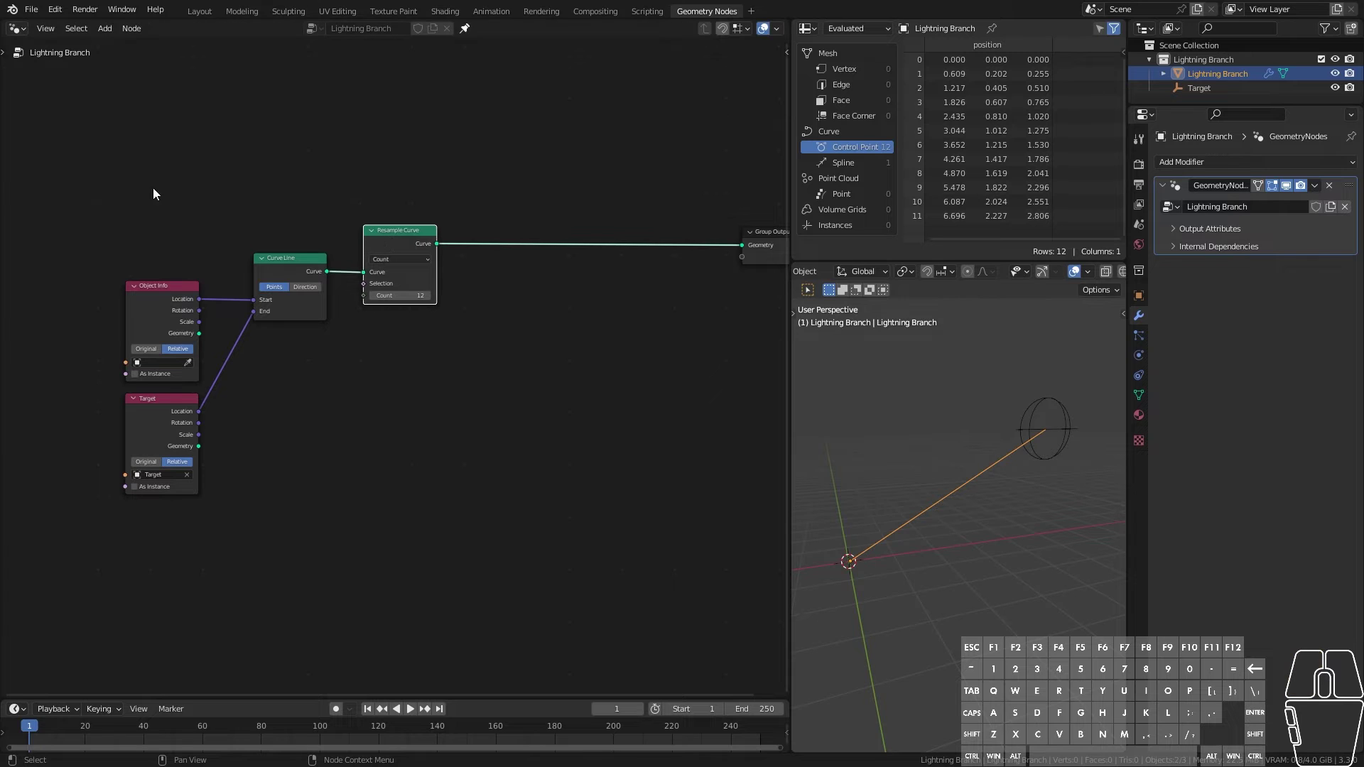
Step: Join the two object info nodes, Curve Line and Resample Curve in a frame labelled "Lightning Branch"
{"action": "left_click_drag", "start_coordinate": [106, 142], "coordinate": [443, 536]}
{"action": "key", "text": "shift+p"}
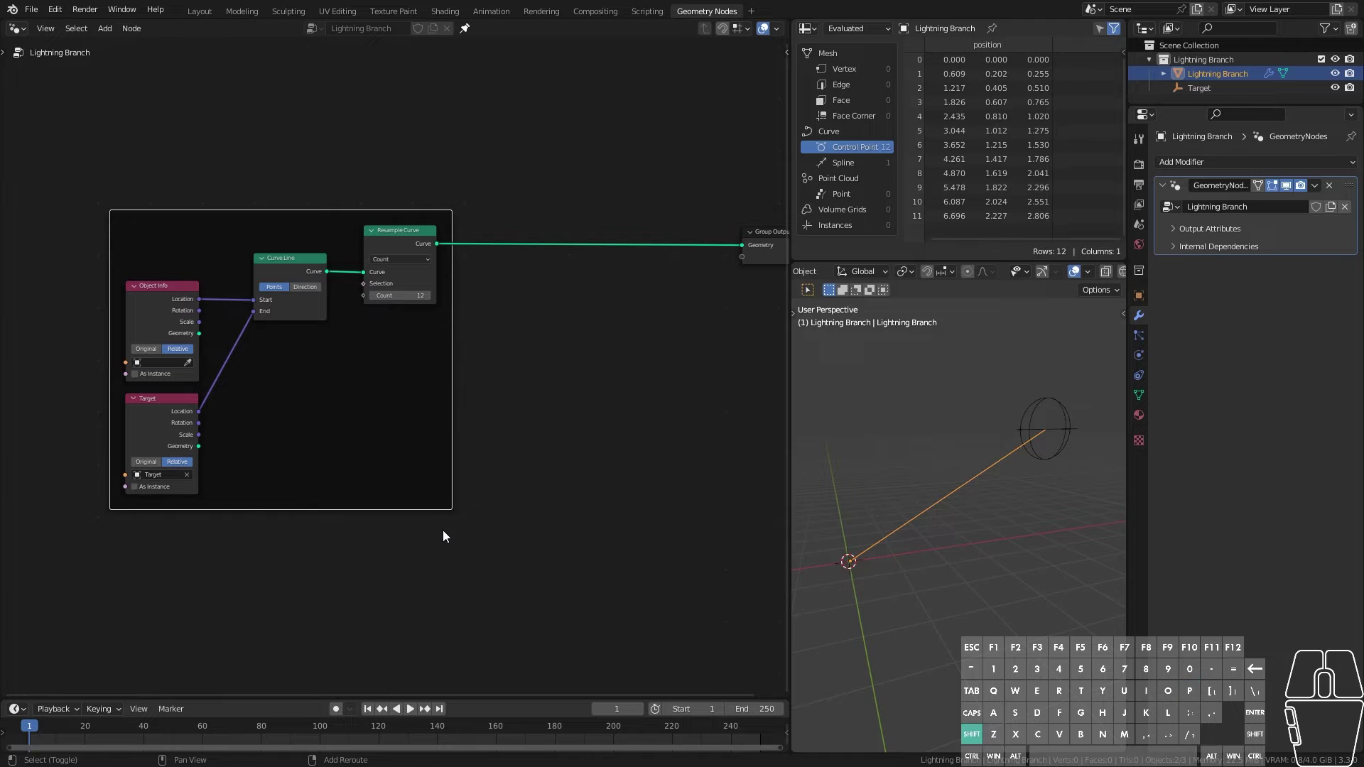
{"action": "key", "text": "F2"}
{"action": "type", "text": "Lightning Branch"}
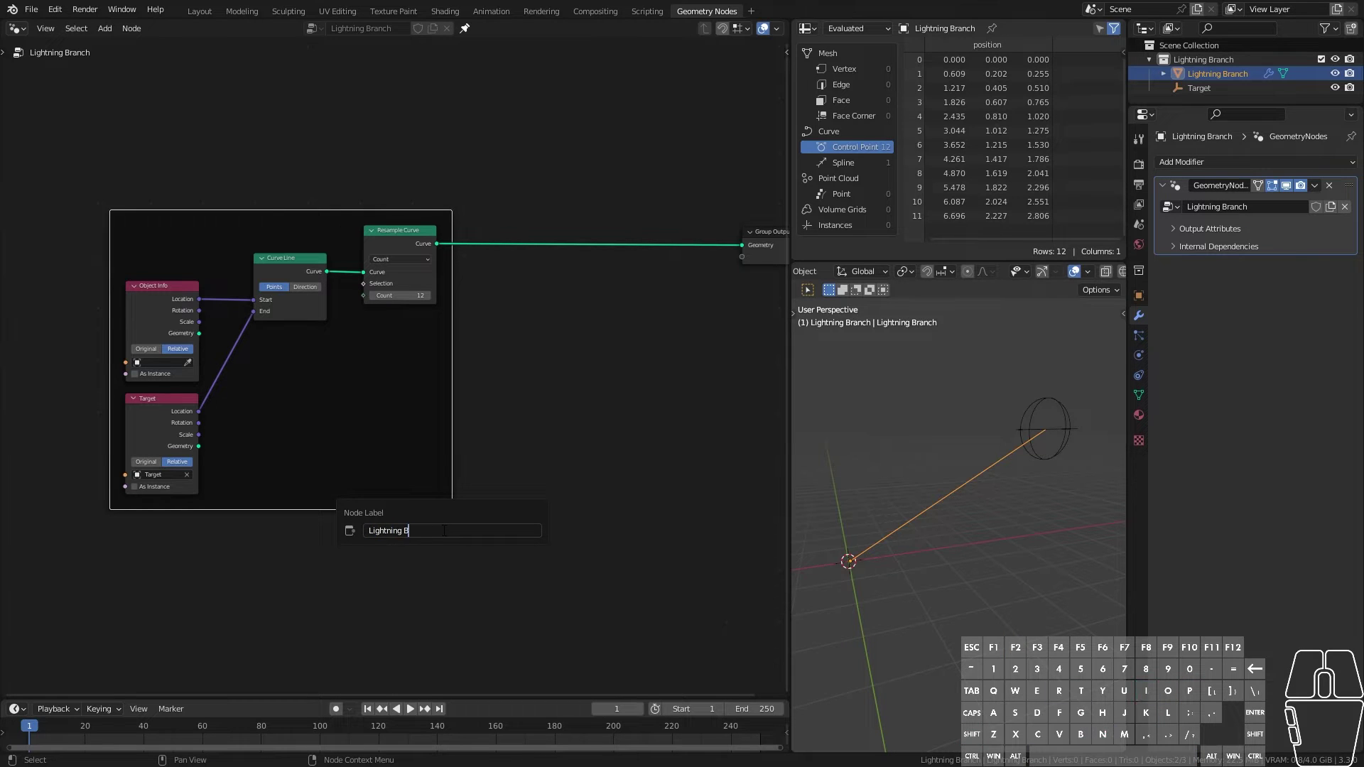
{"action": "key", "text": "Return"}
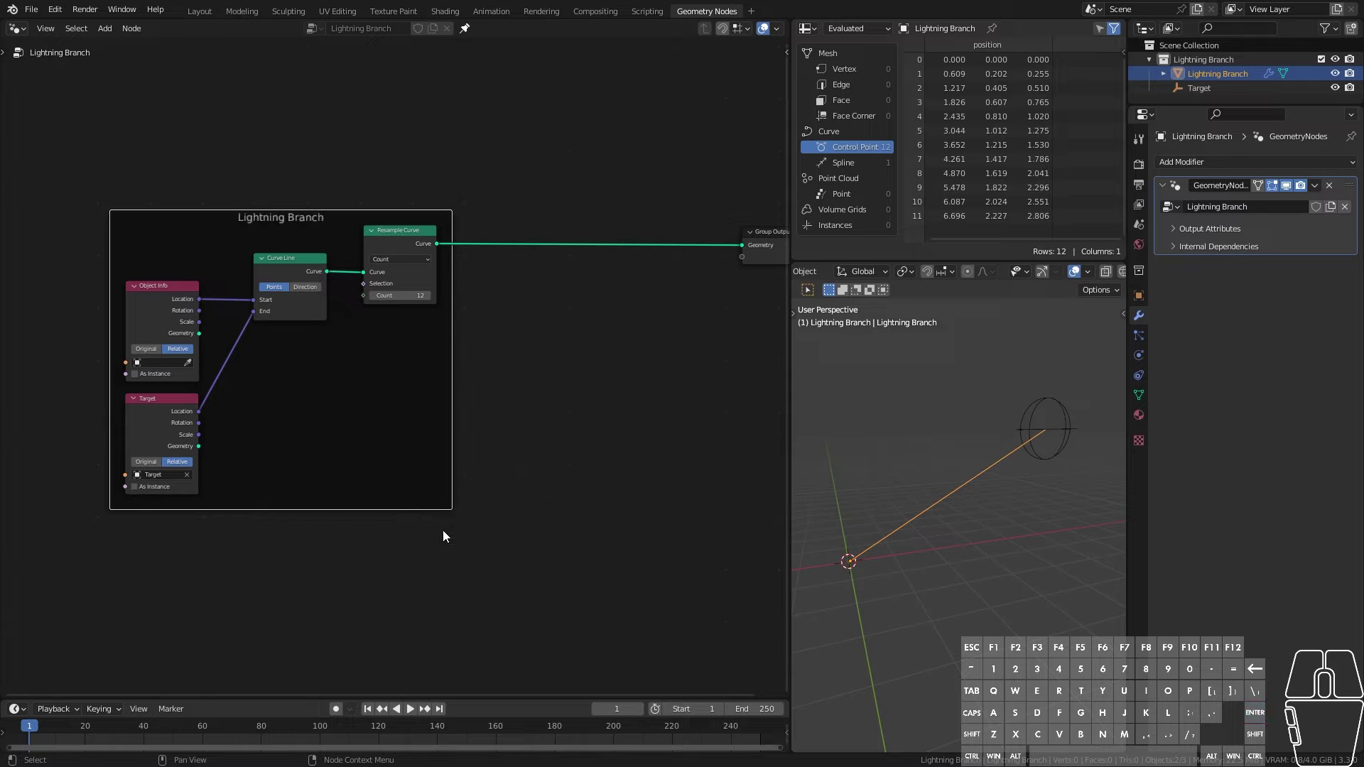
Step: Enlarge the label text of the Lightning Branch frame and give the frame a custom dark blue colour
{"action": "key", "text": "n"}
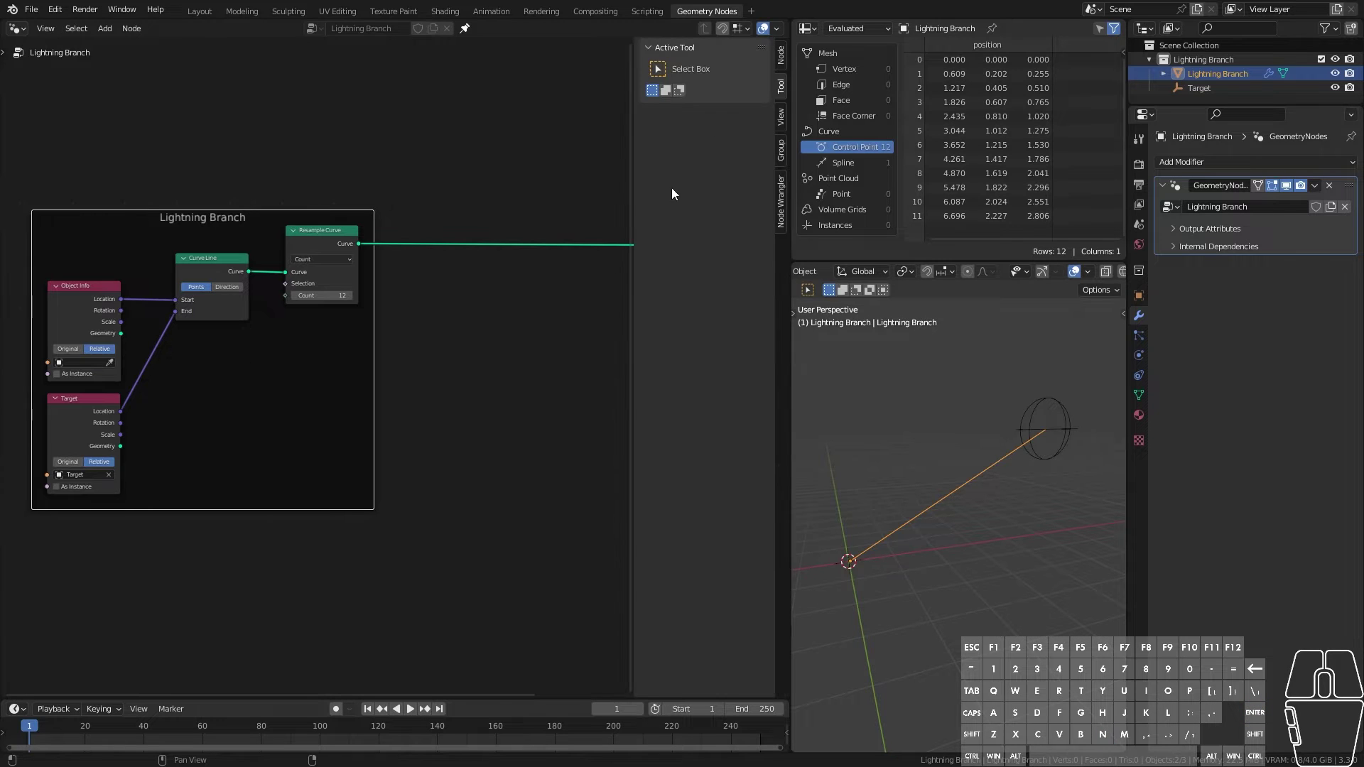
{"action": "left_click", "coordinate": [785, 50]}
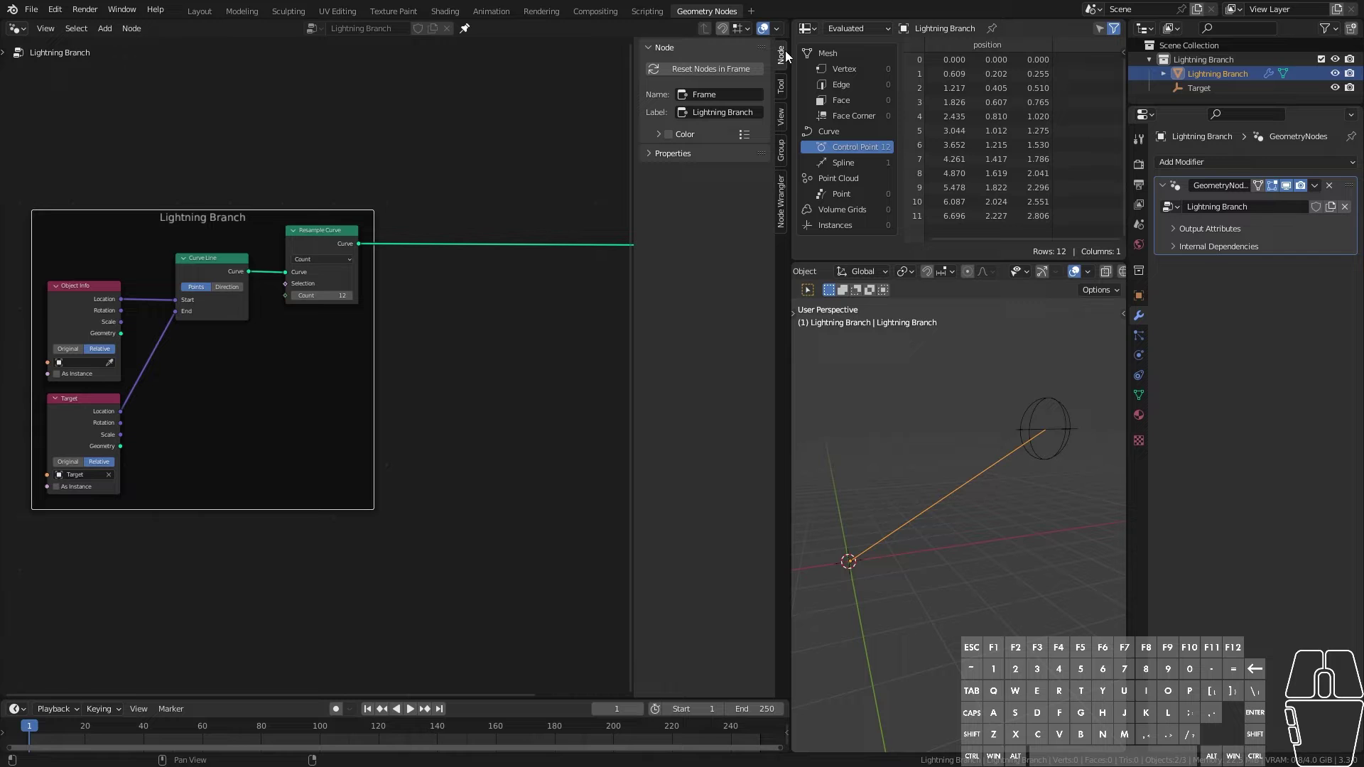
{"action": "left_click", "coordinate": [661, 156]}
{"action": "left_click_drag", "start_coordinate": [667, 175], "coordinate": [765, 240]}
{"action": "left_click", "coordinate": [669, 135]}
{"action": "left_click", "coordinate": [682, 135]}
{"action": "left_click", "coordinate": [697, 156]}
{"action": "left_click", "coordinate": [725, 203]}
{"action": "key", "text": "n"}
Step: Move the Group Output node farther away from the Lightning Branch frame to make room for more nodes
{"action": "scroll", "coordinate": [556, 319], "scroll_direction": "down", "scroll_amount": 2}
{"action": "middle_click_drag", "start_coordinate": [520, 338], "coordinate": [346, 310]}
{"action": "left_click_drag", "start_coordinate": [467, 257], "coordinate": [752, 253]}
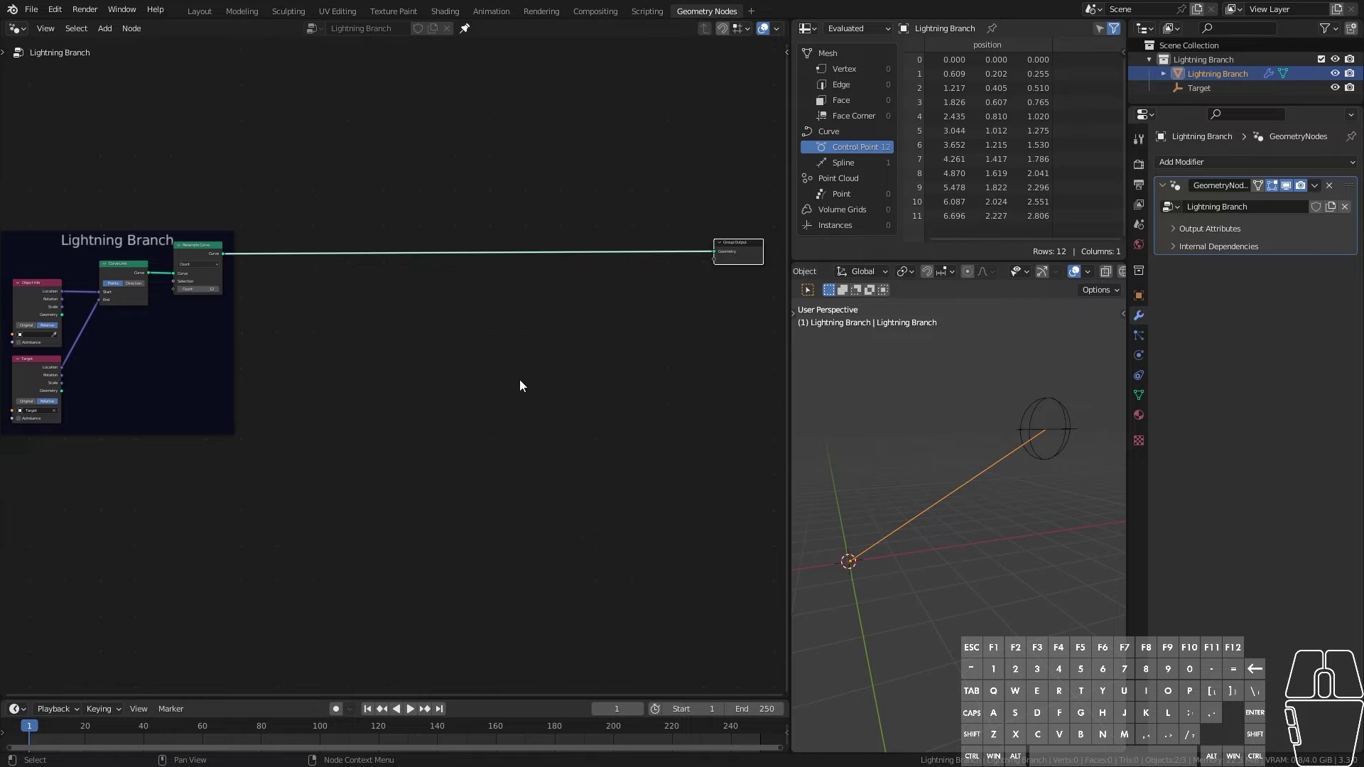
Step: Insert a Set Position node on the link between Resample Curve and Group Output
{"action": "scroll", "coordinate": [413, 362], "scroll_direction": "up", "scroll_amount": 3}
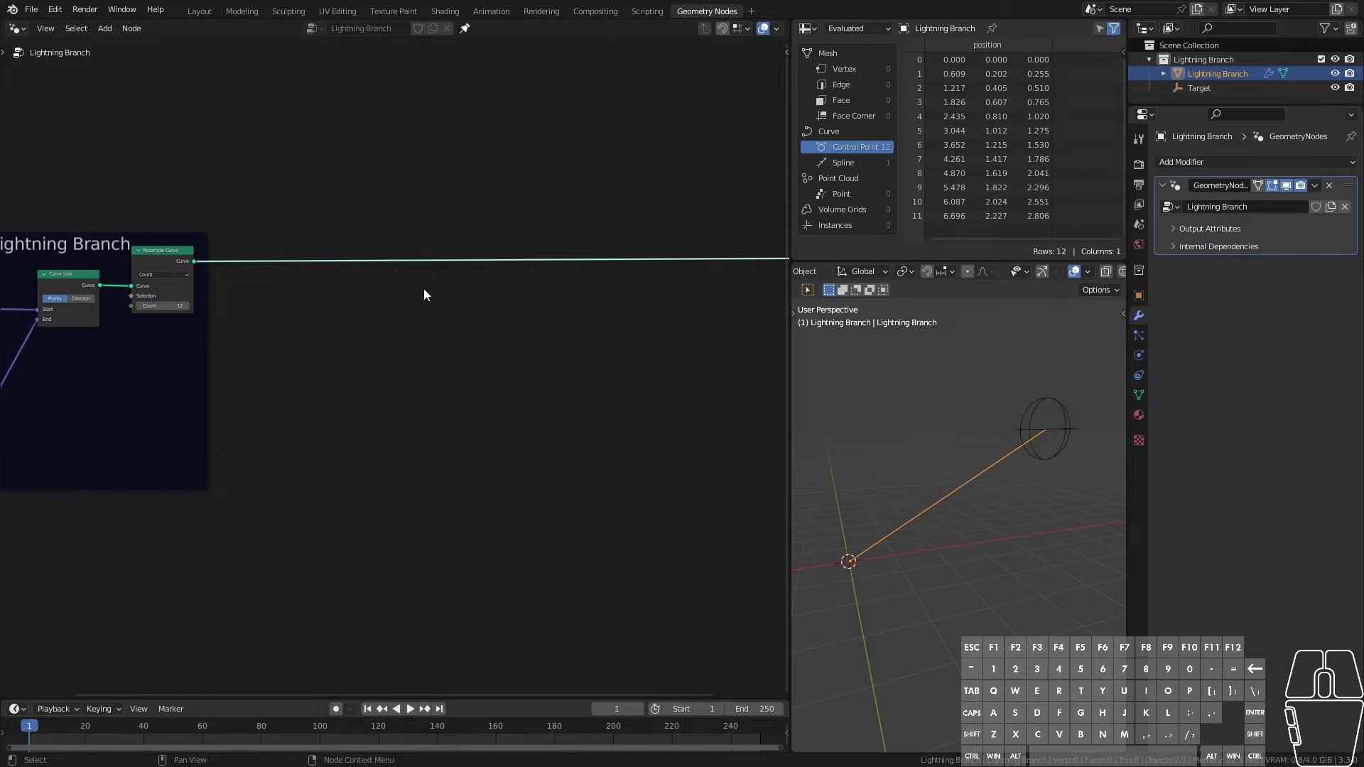
{"action": "key", "text": "shift+a"}
{"action": "mouse_move", "coordinate": [412, 317]}
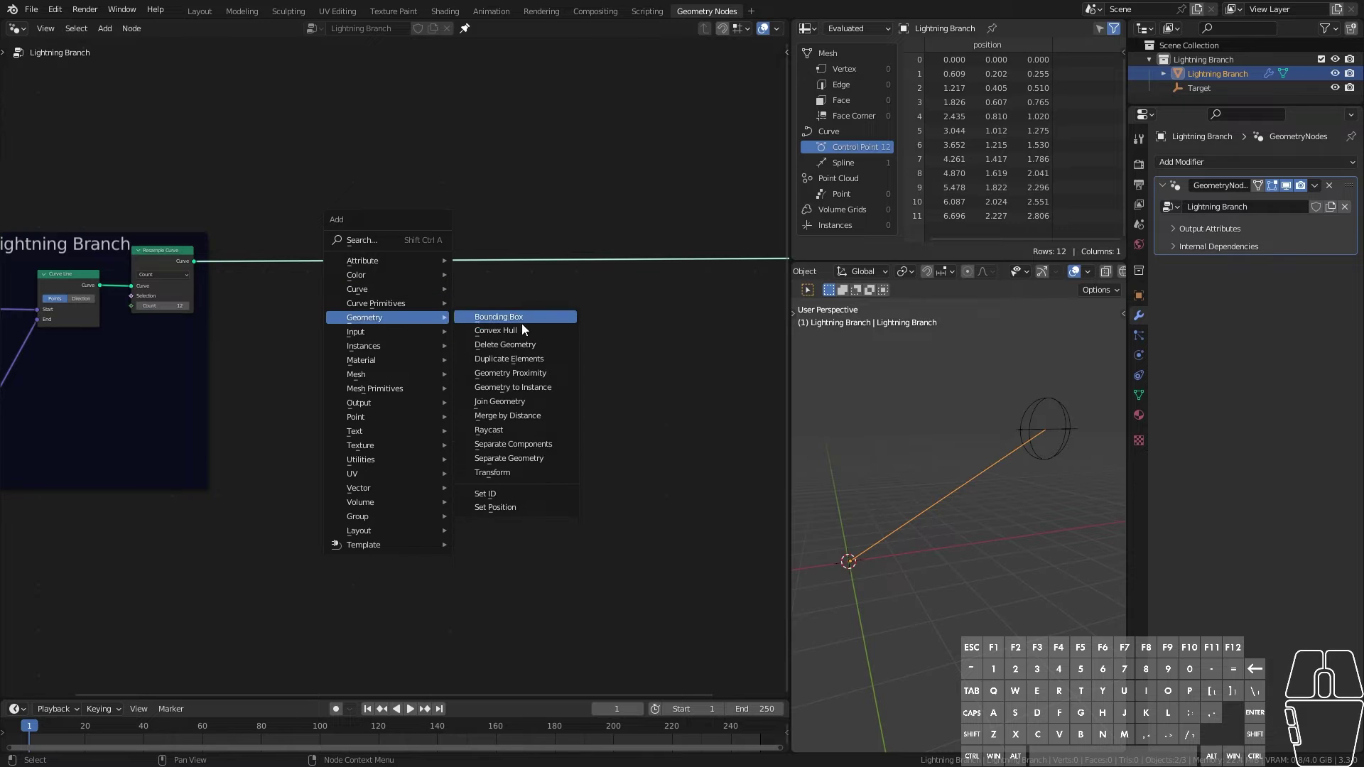
{"action": "left_click", "coordinate": [510, 508]}
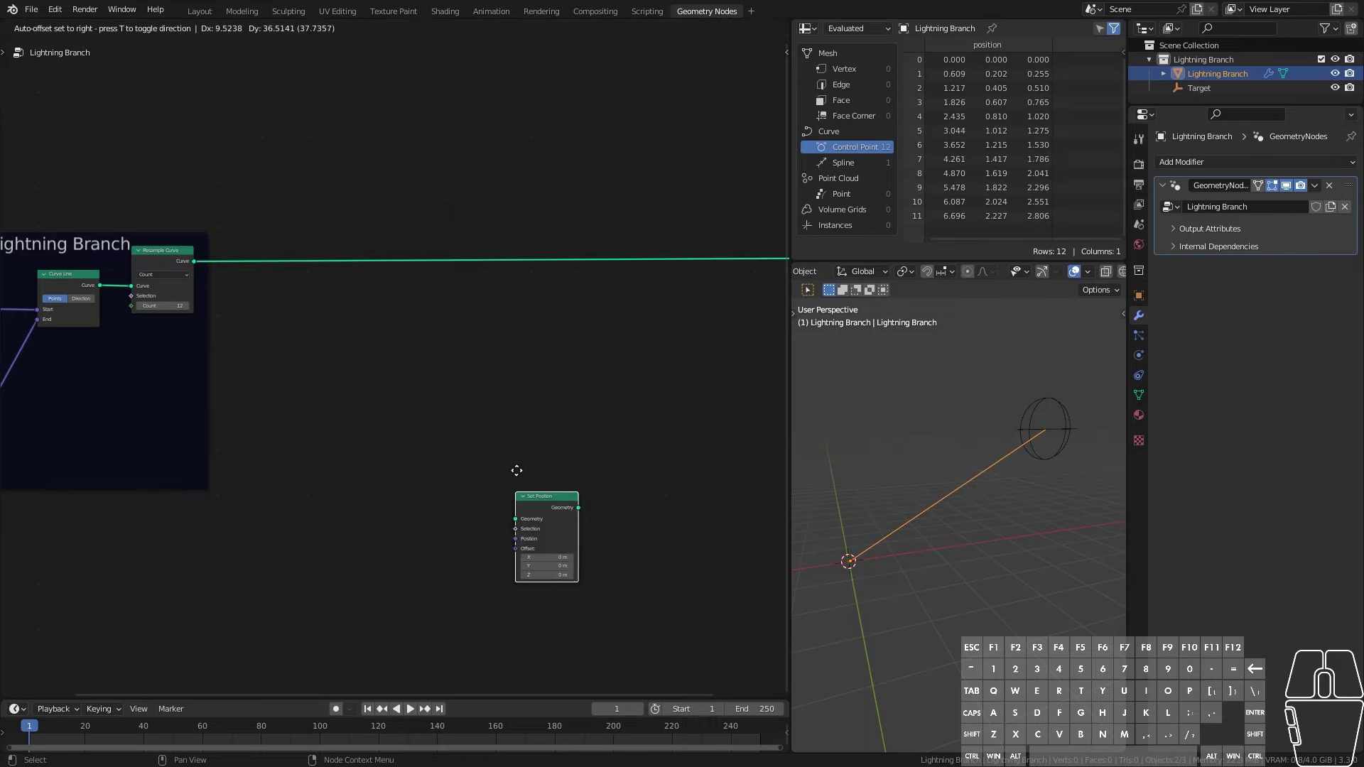
{"action": "left_click", "coordinate": [529, 231]}
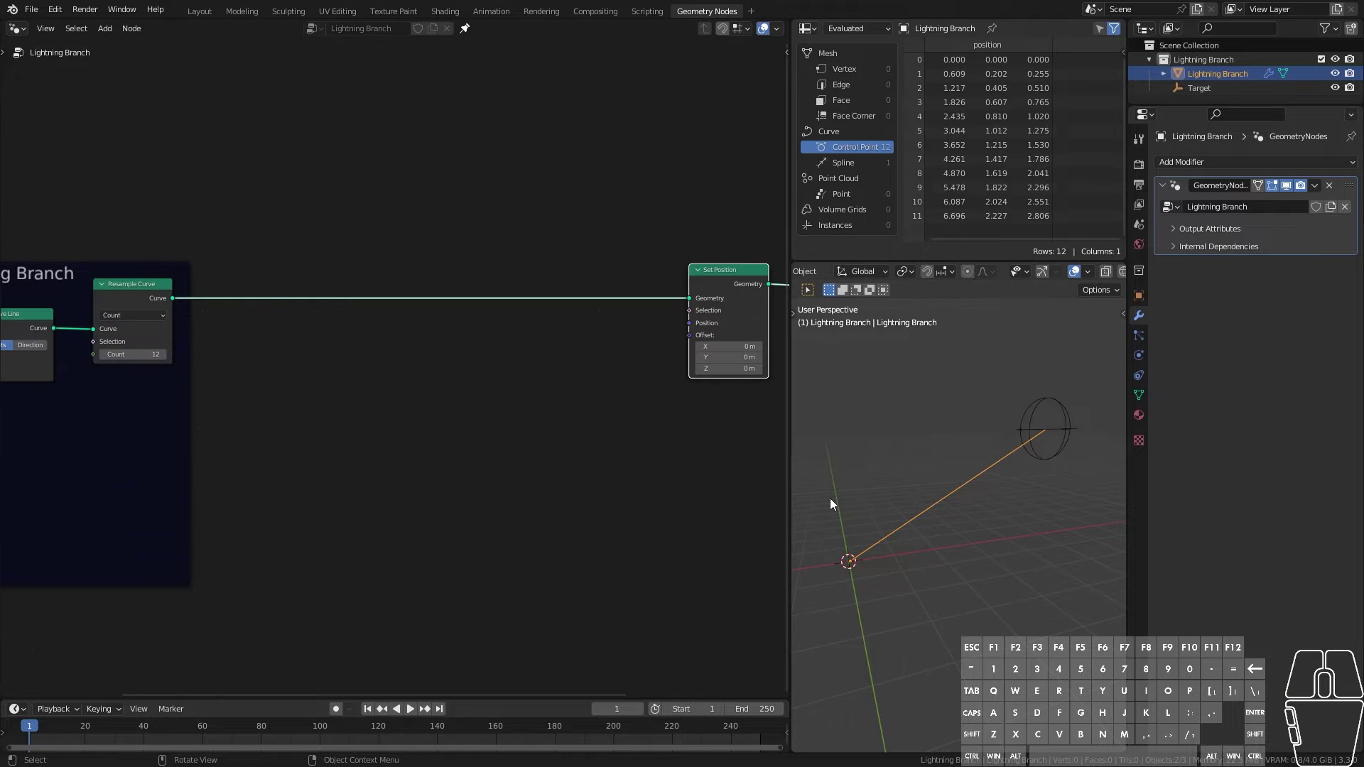
Step: Try different X, Y and Z offsets on the Set Position node and reset them to 0 m
{"action": "mouse_move", "coordinate": [728, 368]}
{"action": "left_mouse_down"}
{"action": "mouse_move", "coordinate": [788, 368]}
{"action": "mouse_move", "coordinate": [723, 368]}
{"action": "left_mouse_up"}
{"action": "left_click_drag", "start_coordinate": [728, 357], "coordinate": [701, 357]}
{"action": "mouse_move", "coordinate": [729, 346]}
{"action": "left_mouse_down"}
{"action": "mouse_move", "coordinate": [744, 346]}
{"action": "mouse_move", "coordinate": [729, 347]}
{"action": "left_mouse_up"}
{"action": "left_click_drag", "start_coordinate": [728, 357], "coordinate": [787, 358]}
{"action": "left_click_drag", "start_coordinate": [728, 369], "coordinate": [774, 369]}
{"action": "left_click", "coordinate": [726, 347]}
{"action": "type", "text": "0"}
{"action": "key", "text": "Return"}
Step: Add a Noise Texture node below the link and connect its Color to Set Position's Offset
{"action": "middle_click_drag", "start_coordinate": [638, 377], "coordinate": [554, 361]}
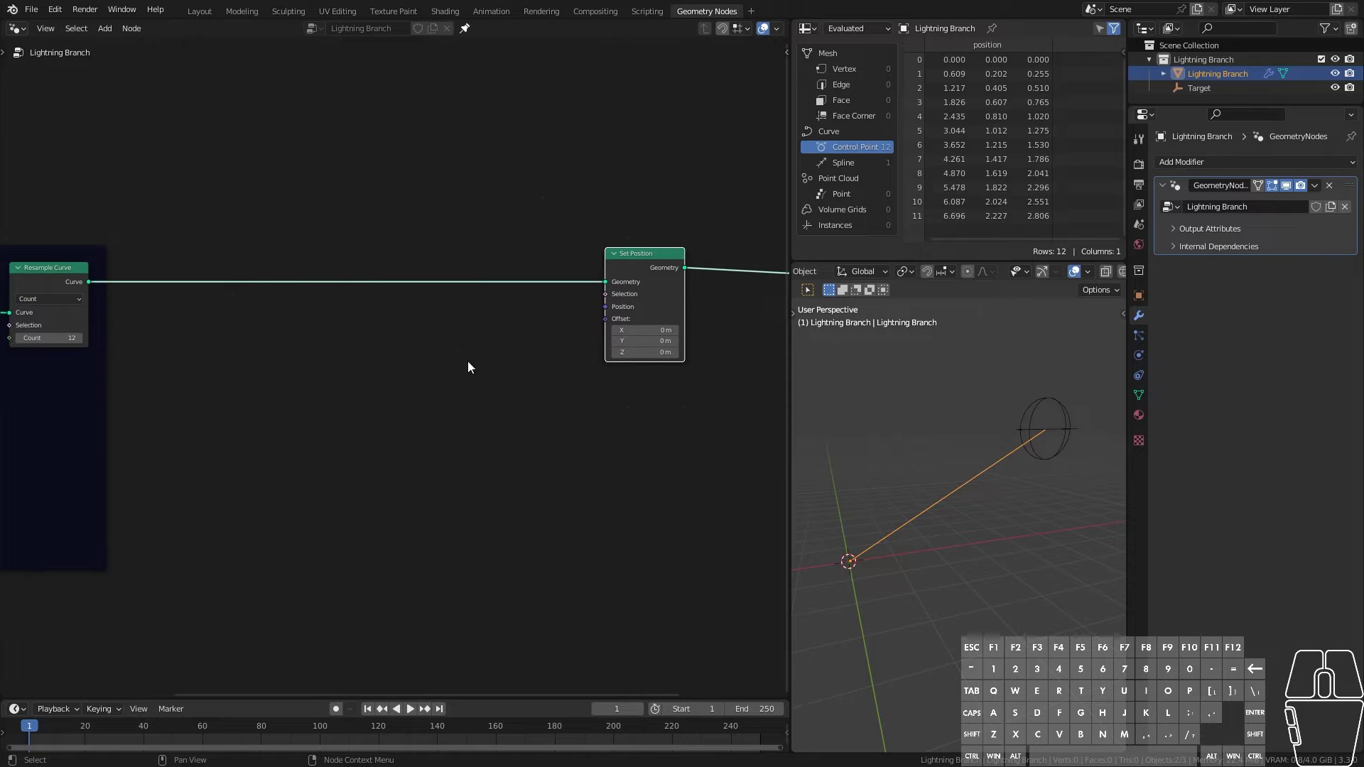
{"action": "key", "text": "shift+a"}
{"action": "mouse_move", "coordinate": [403, 490]}
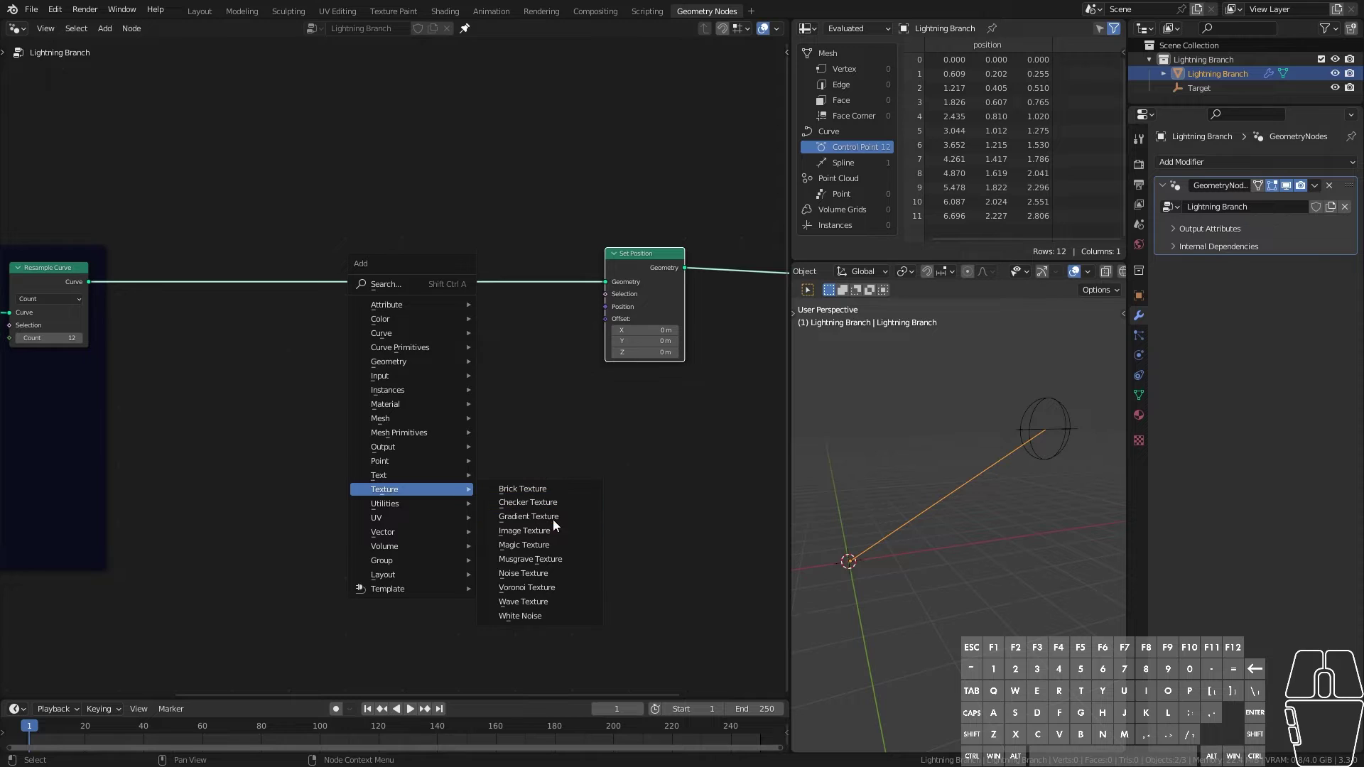
{"action": "left_click", "coordinate": [548, 573]}
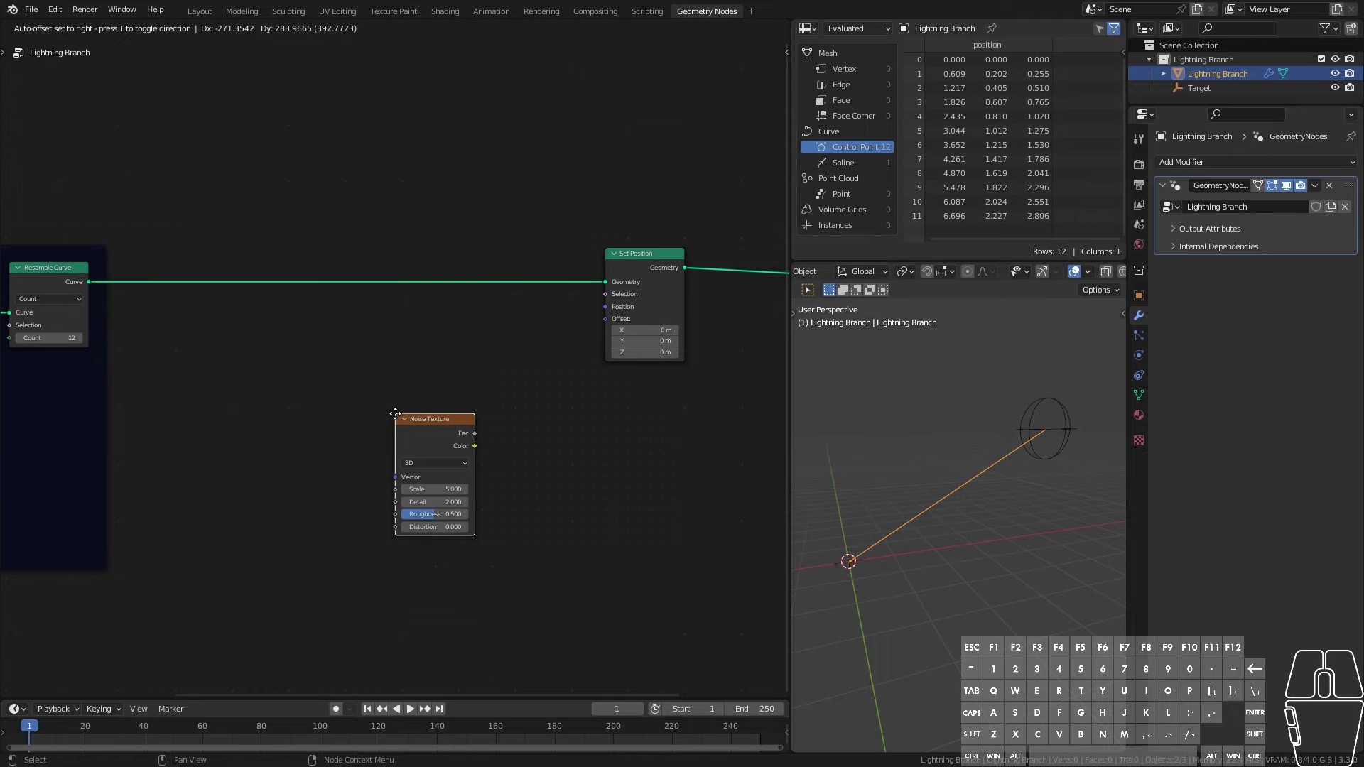
{"action": "left_click", "coordinate": [395, 415]}
{"action": "left_click_drag", "start_coordinate": [473, 446], "coordinate": [615, 321]}
Step: Raise the Noise Texture's scale to 7.6
{"action": "middle_click_drag", "start_coordinate": [880, 483], "coordinate": [1032, 560]}
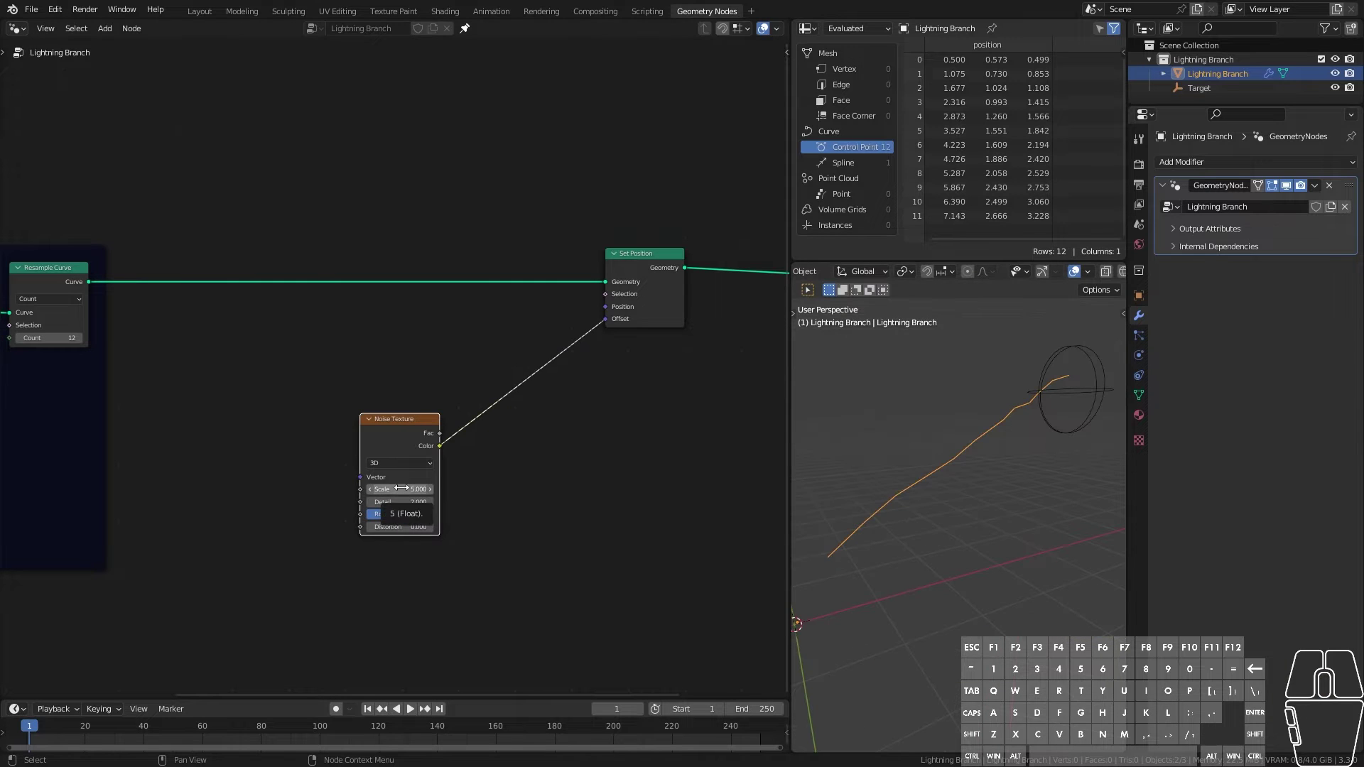
{"action": "left_click_drag", "start_coordinate": [399, 489], "coordinate": [447, 489]}
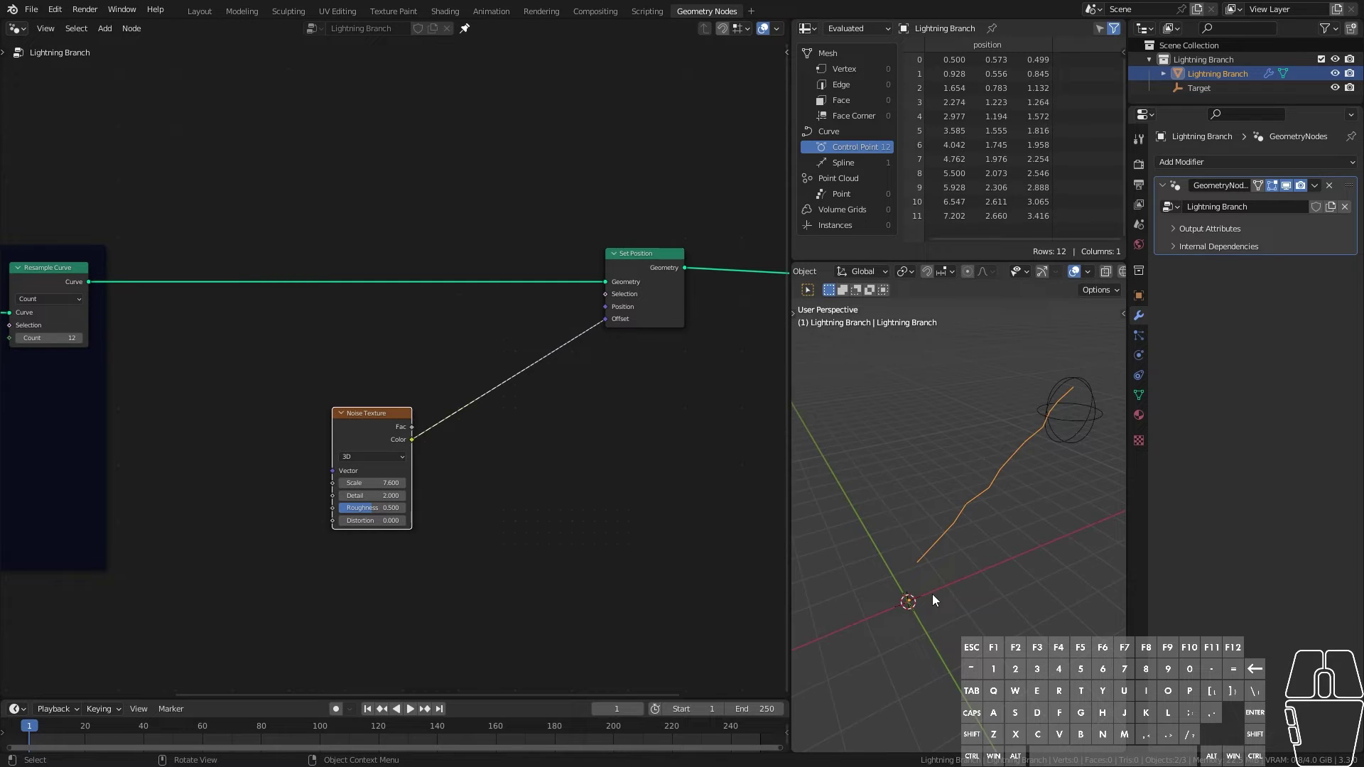
Step: Compare the noise-displaced curve with the straight line in top and front views by muting and unmuting Set Position
{"action": "key", "text": "KP_7"}
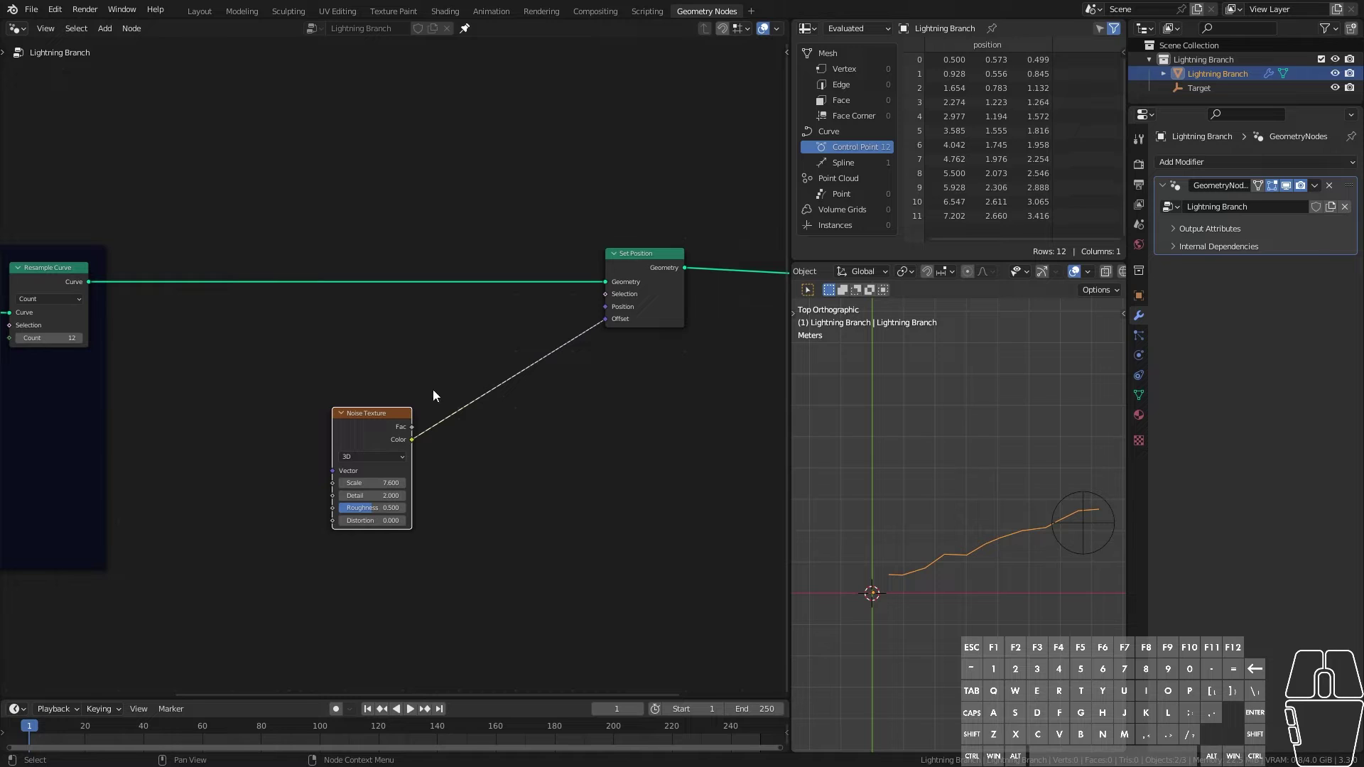
{"action": "left_click", "coordinate": [654, 258]}
{"action": "key", "text": "m"}
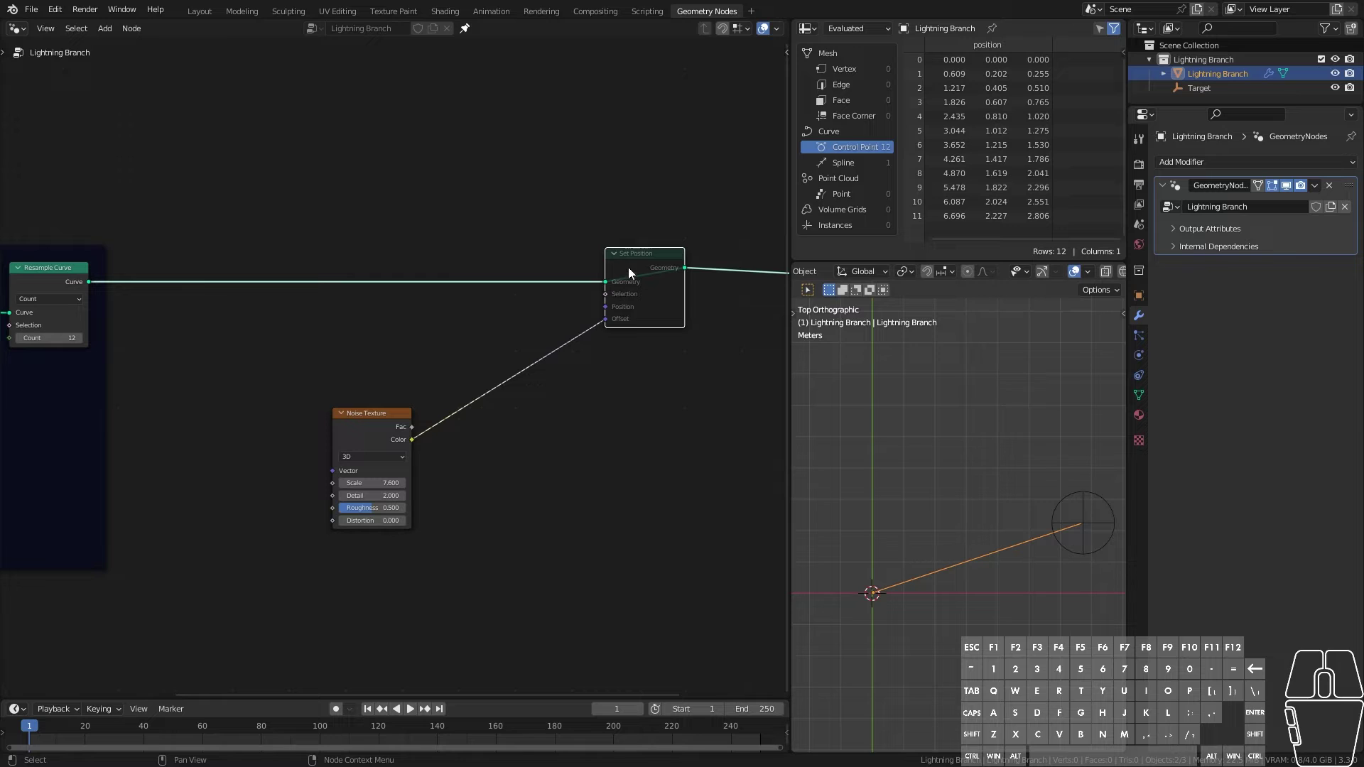
{"action": "key", "text": "m"}
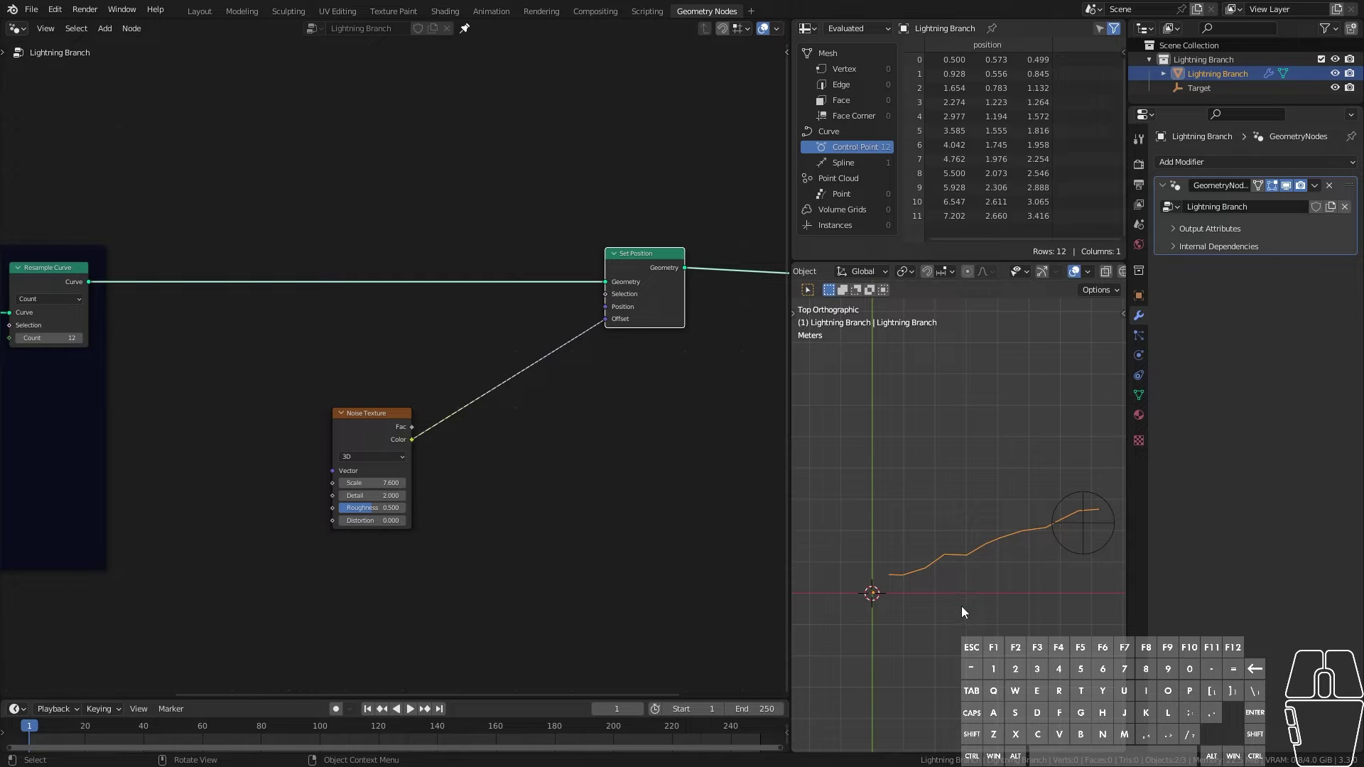
{"action": "key", "text": "KP_1"}
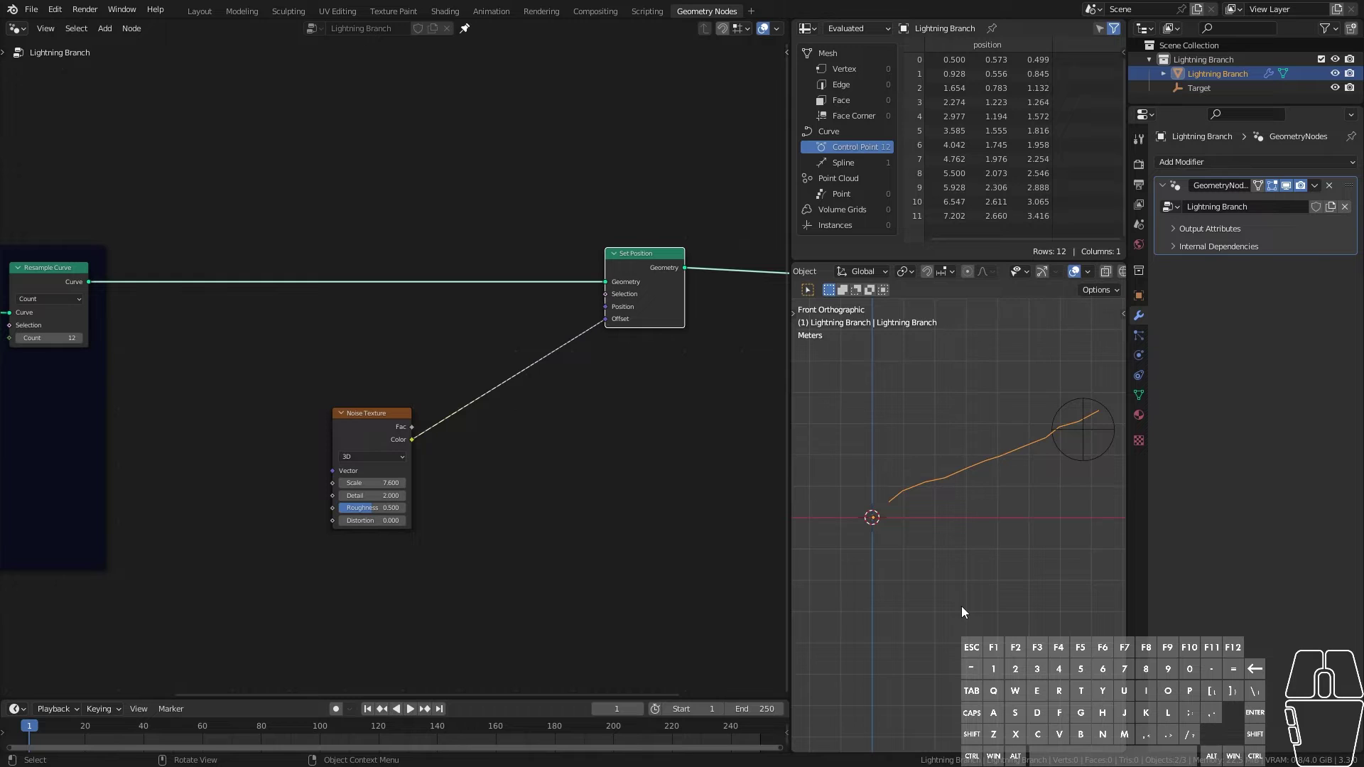
{"action": "key", "text": "m"}
{"action": "key", "text": "m"}
{"action": "key", "text": "KP_7"}
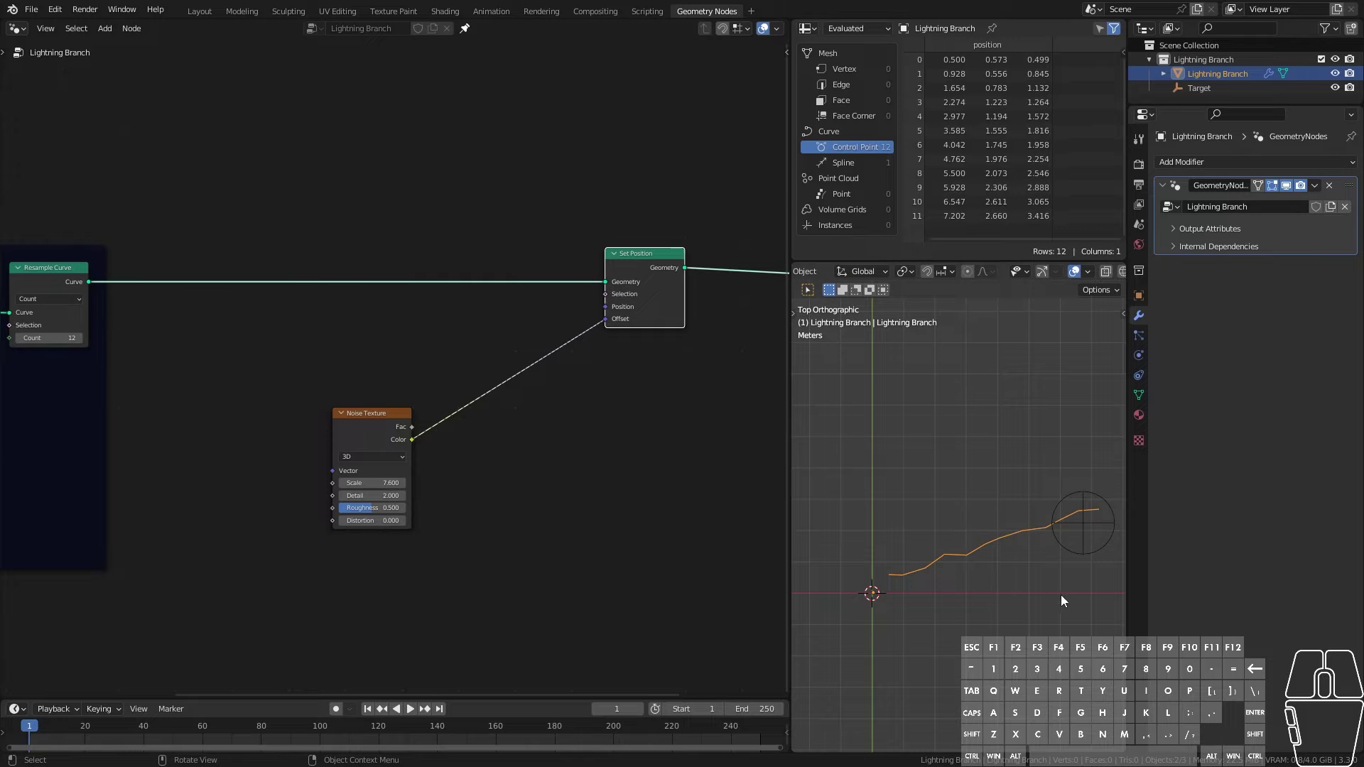
Step: Set the Noise Texture's scale to 8.9, check it against a muted Set Position, and move the noise node farther from Set Position
{"action": "left_click_drag", "start_coordinate": [373, 483], "coordinate": [400, 483]}
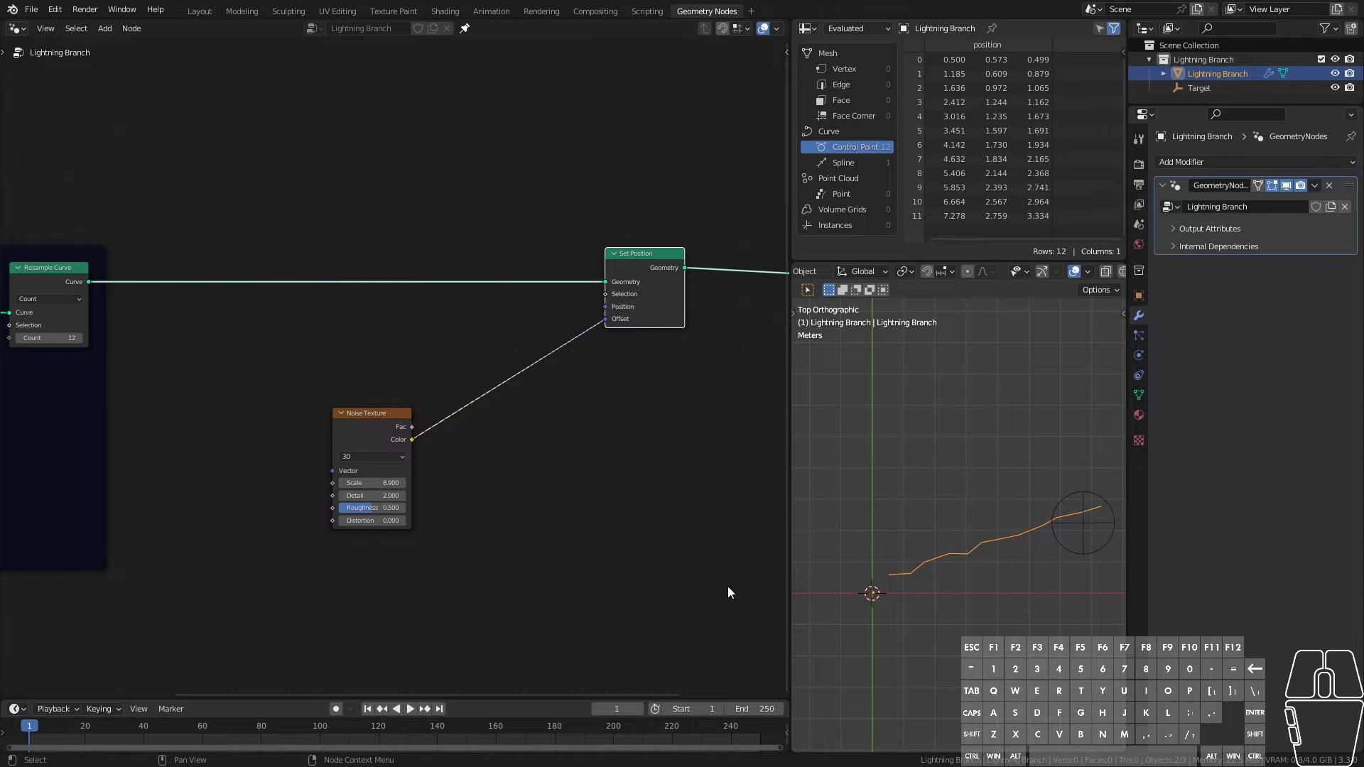
{"action": "key", "text": "m"}
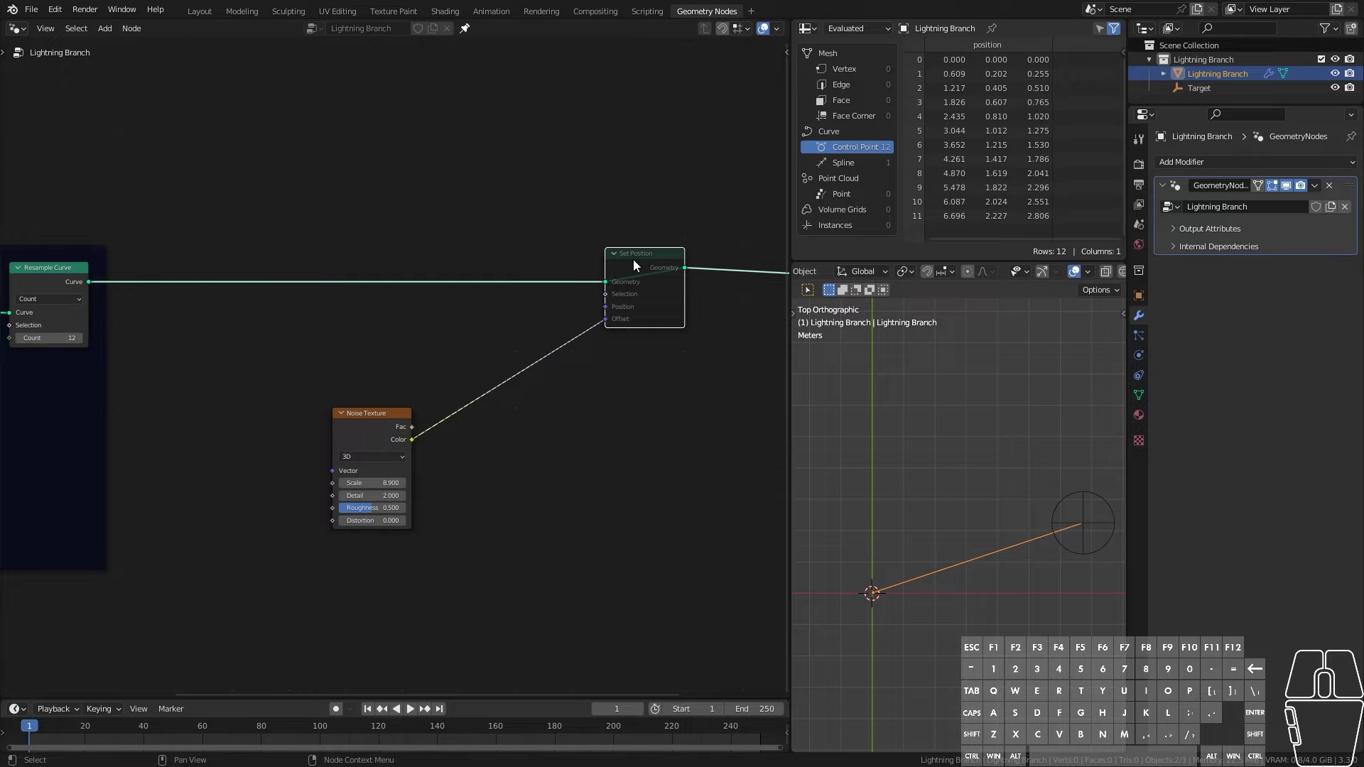
{"action": "left_click_drag", "start_coordinate": [402, 413], "coordinate": [264, 454]}
{"action": "left_click", "coordinate": [658, 254]}
{"action": "key", "text": "m"}
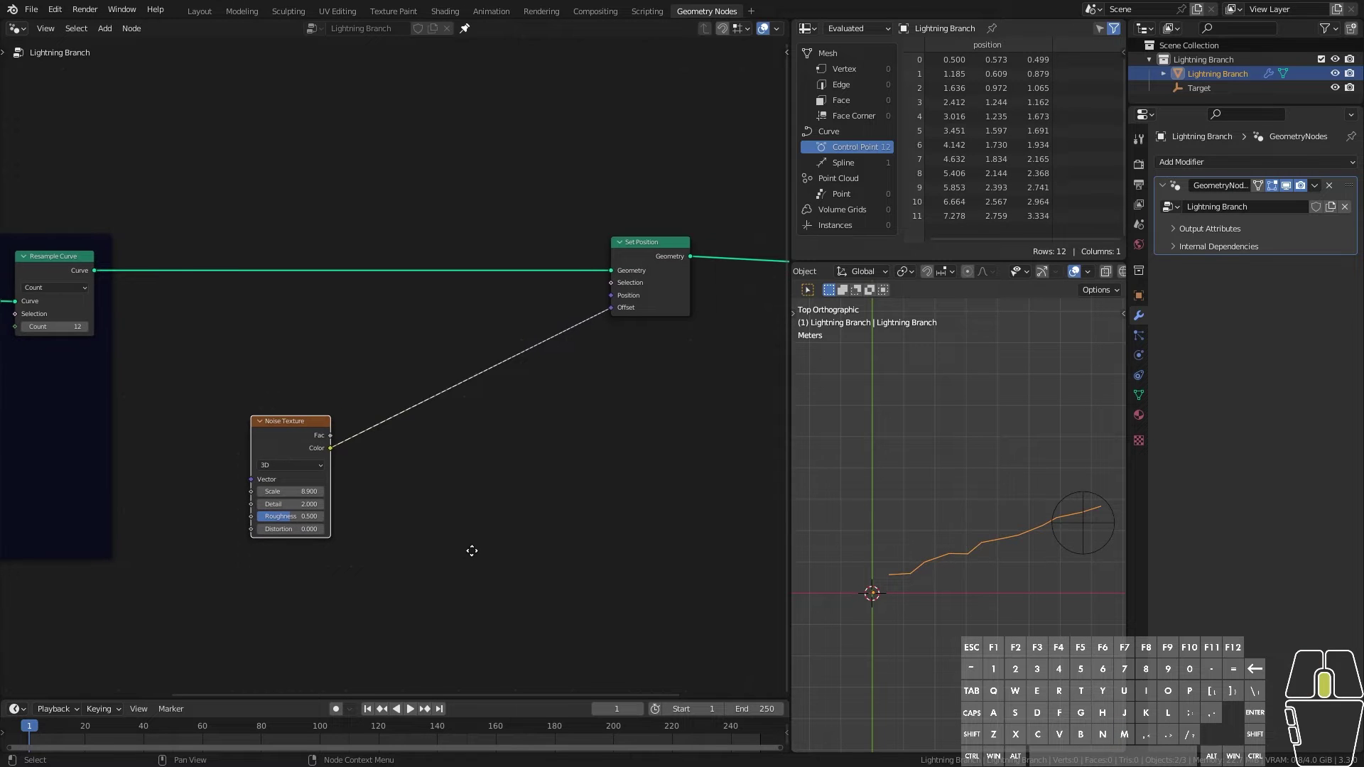
Step: Add a Map Range node beside the Noise Texture and set its data type to Vector
{"action": "middle_click_drag", "start_coordinate": [469, 557], "coordinate": [496, 496]}
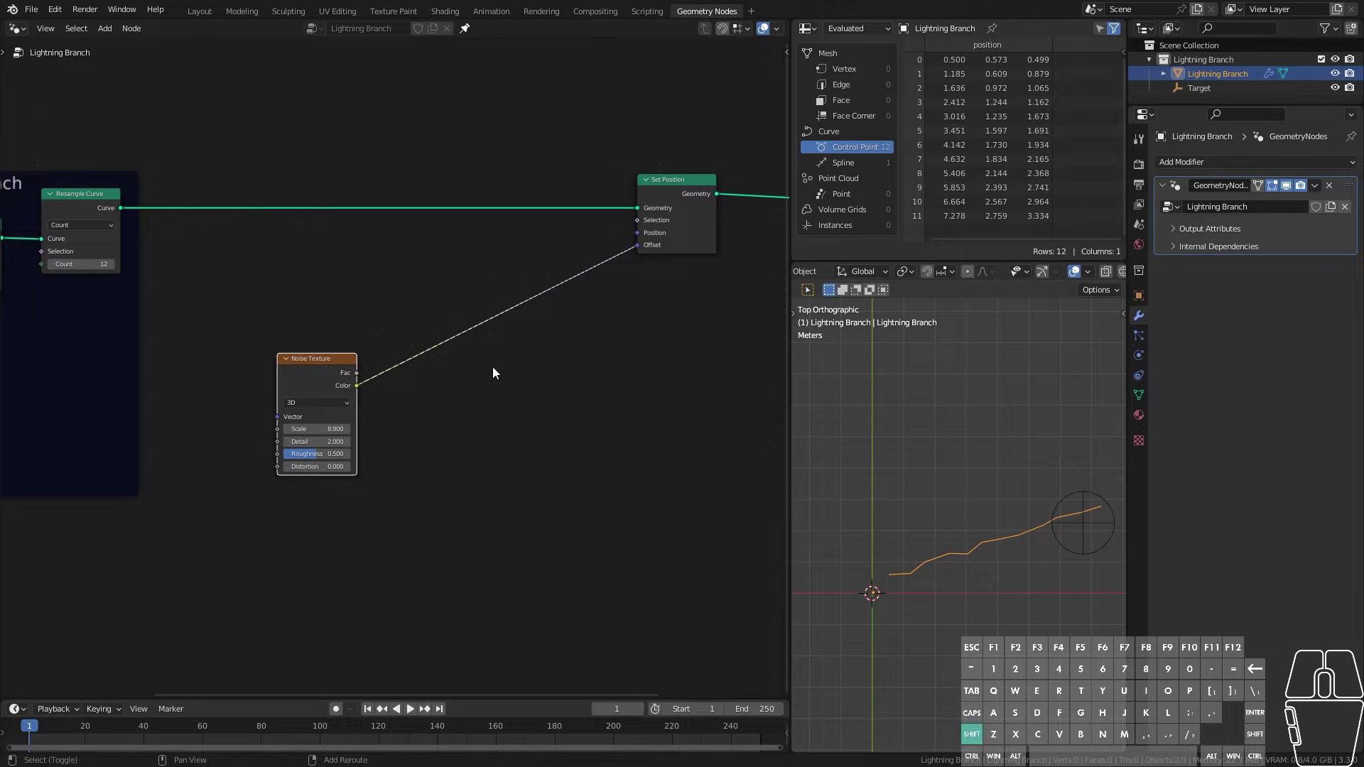
{"action": "key", "text": "shift+a"}
{"action": "mouse_move", "coordinate": [509, 366]}
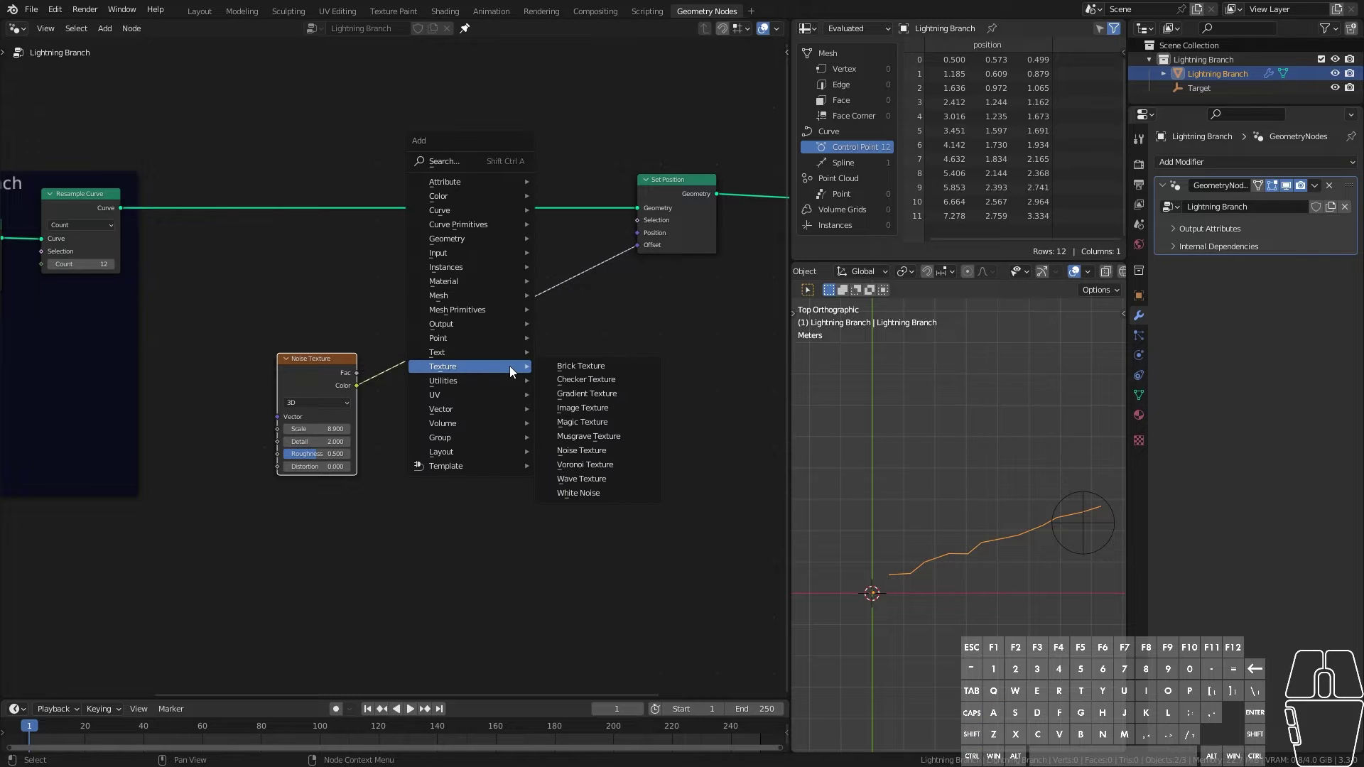
{"action": "mouse_move", "coordinate": [477, 383]}
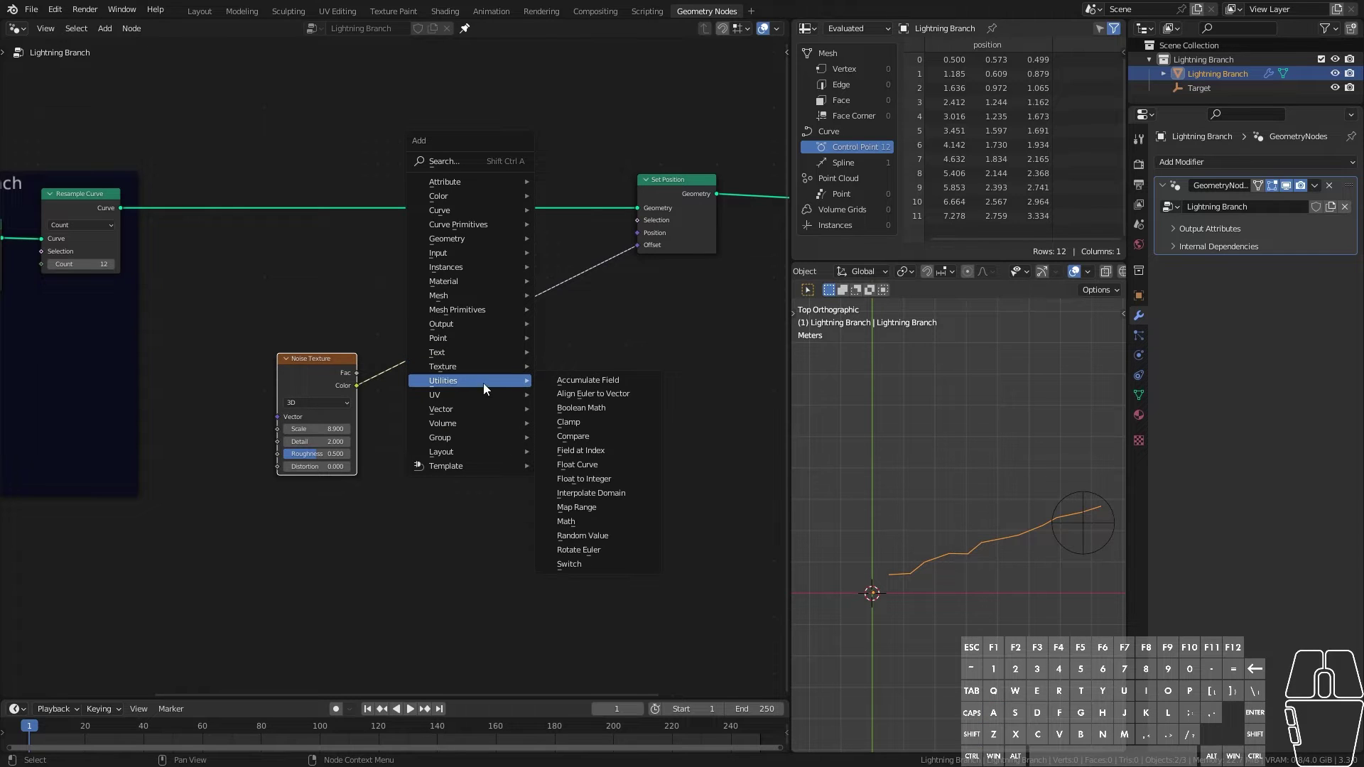
{"action": "left_click", "coordinate": [576, 507]}
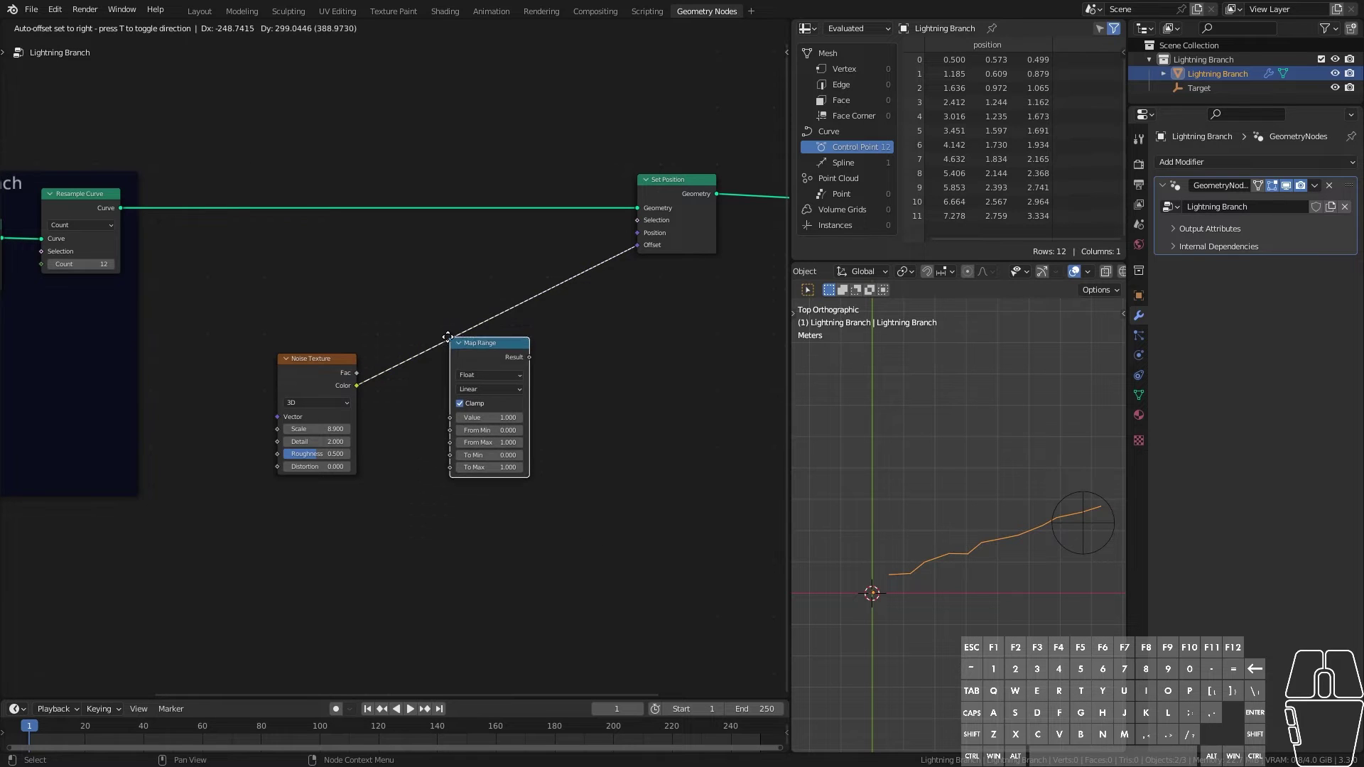
{"action": "left_click", "coordinate": [471, 377]}
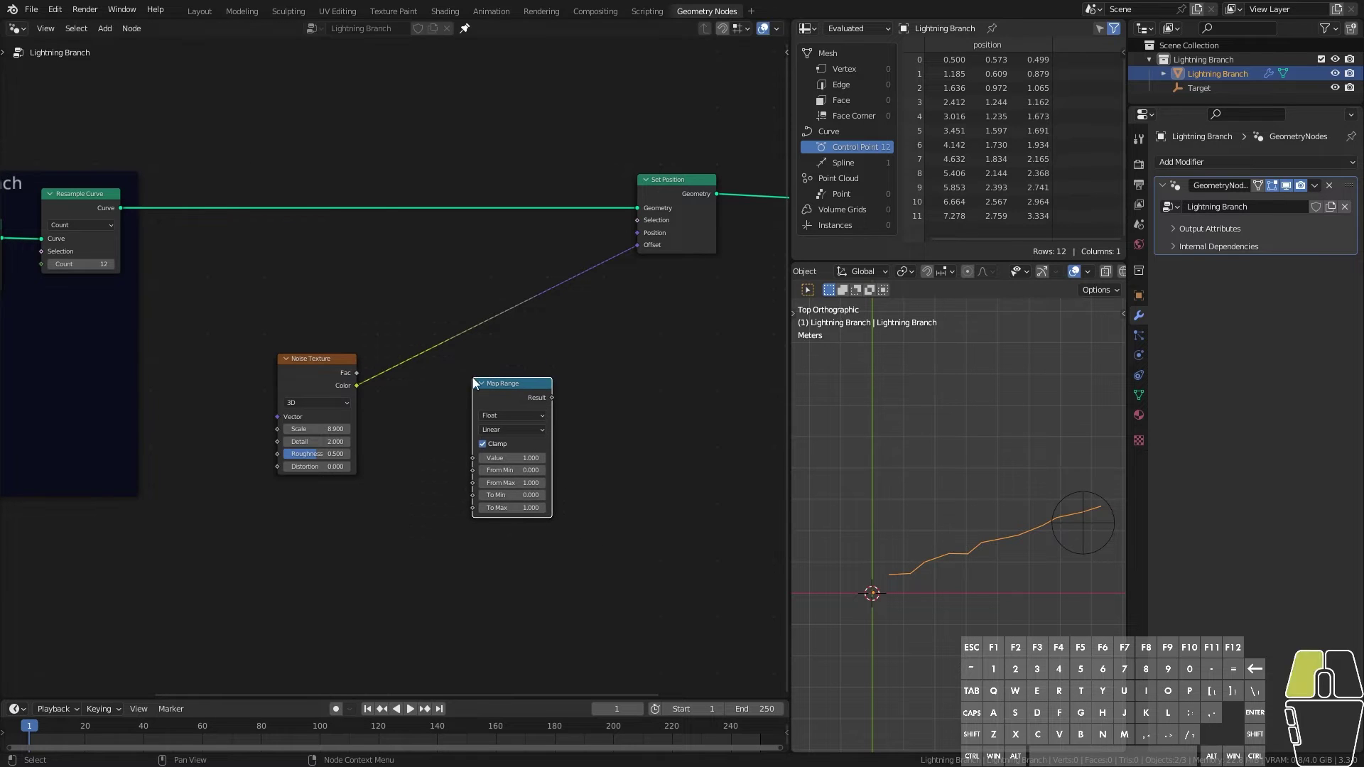
{"action": "left_click", "coordinate": [530, 415]}
{"action": "left_click", "coordinate": [510, 437]}
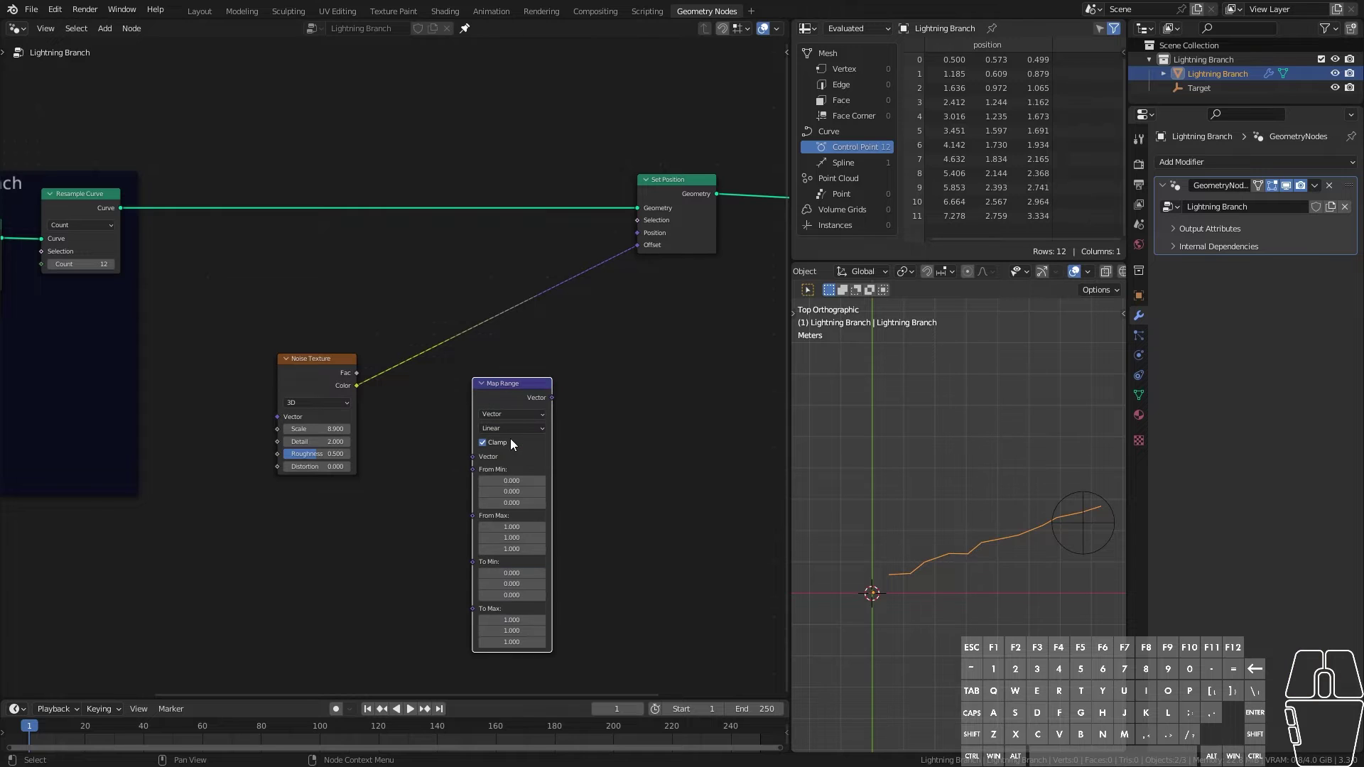
Step: Insert the Map Range node into the link between the Noise Texture's Color and Set Position's Offset
{"action": "scroll", "coordinate": [585, 491], "scroll_direction": "up", "scroll_amount": 1}
{"action": "left_click_drag", "start_coordinate": [526, 394], "coordinate": [448, 270]}
{"action": "left_click", "coordinate": [433, 311]}
{"action": "scroll", "coordinate": [537, 486], "scroll_direction": "up", "scroll_amount": 1}
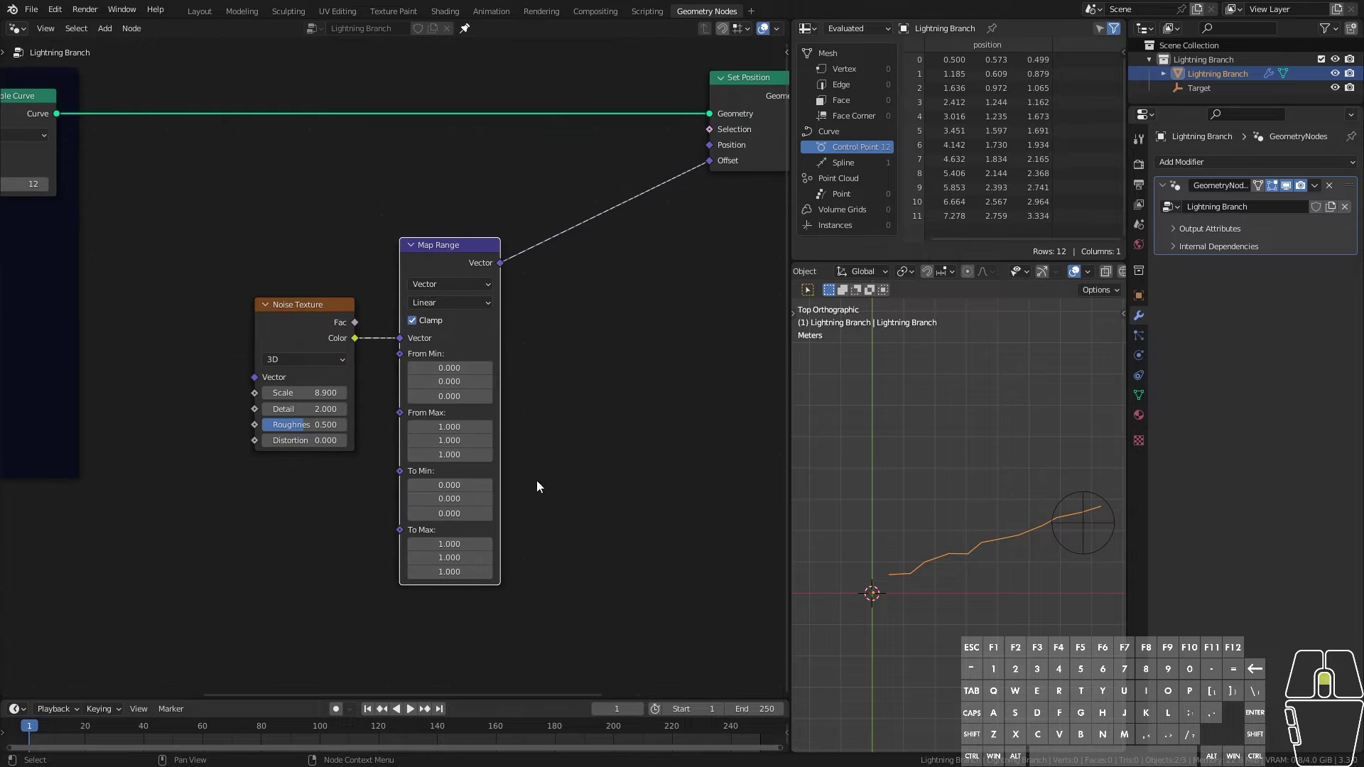
{"action": "middle_click_drag", "start_coordinate": [572, 500], "coordinate": [560, 482]}
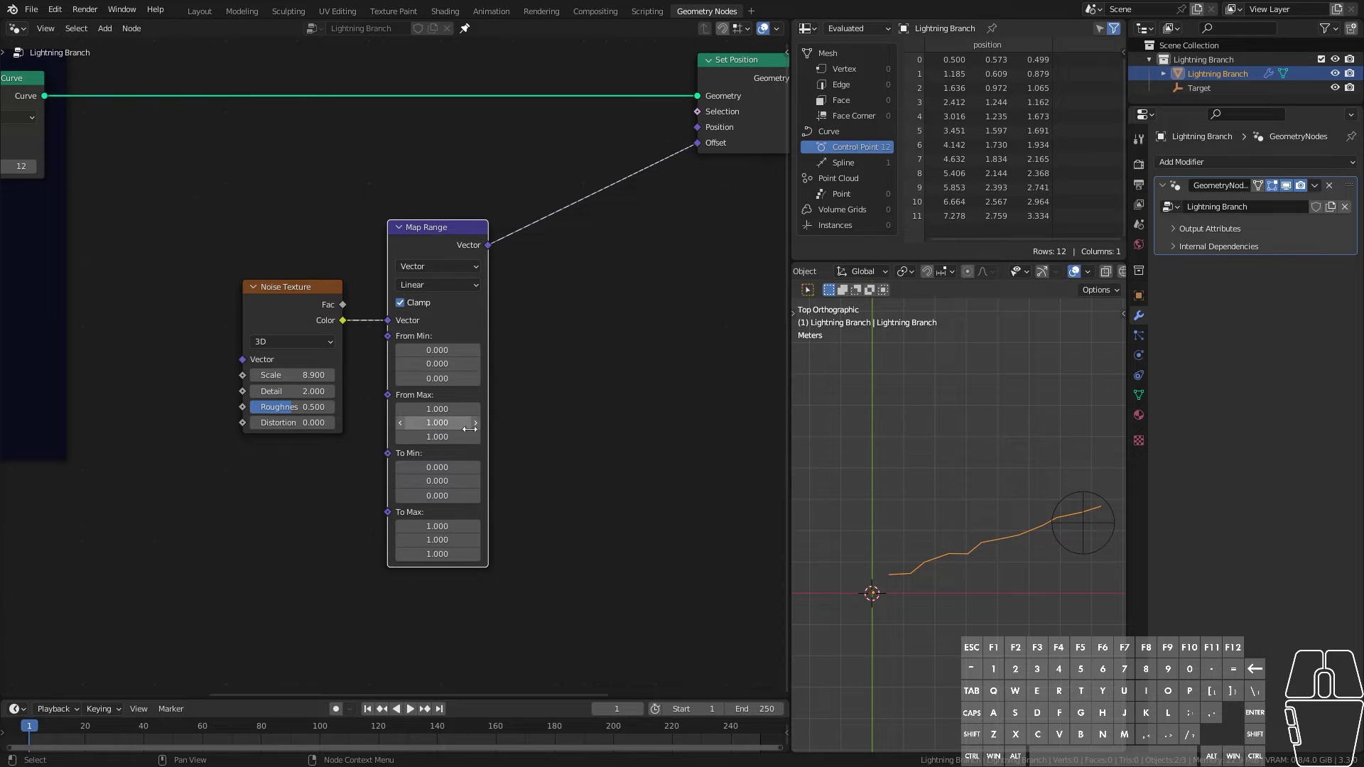
{"action": "left_click_drag", "start_coordinate": [279, 293], "coordinate": [281, 289]}
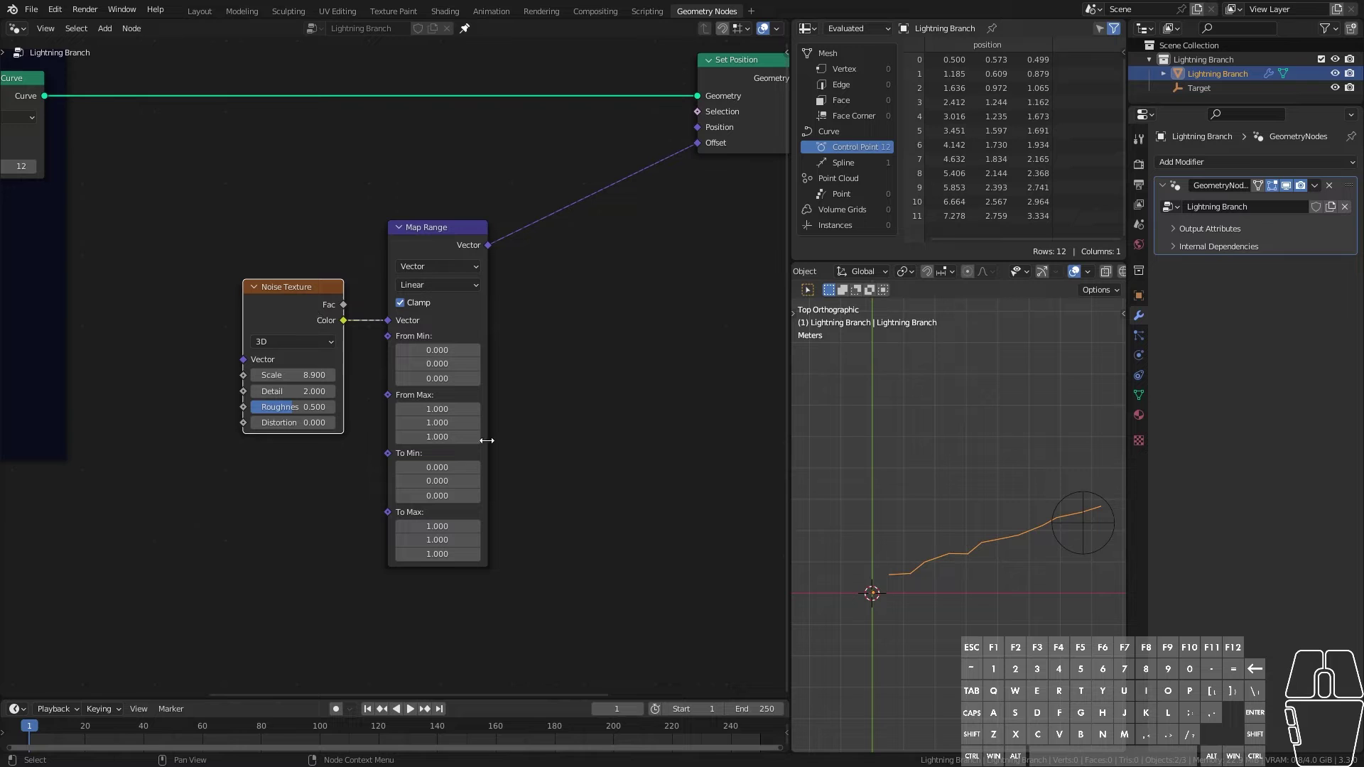
Step: Set all three To Min values of the Map Range to -1 and the Noise Texture's scale to 8.6
{"action": "left_click", "coordinate": [462, 468]}
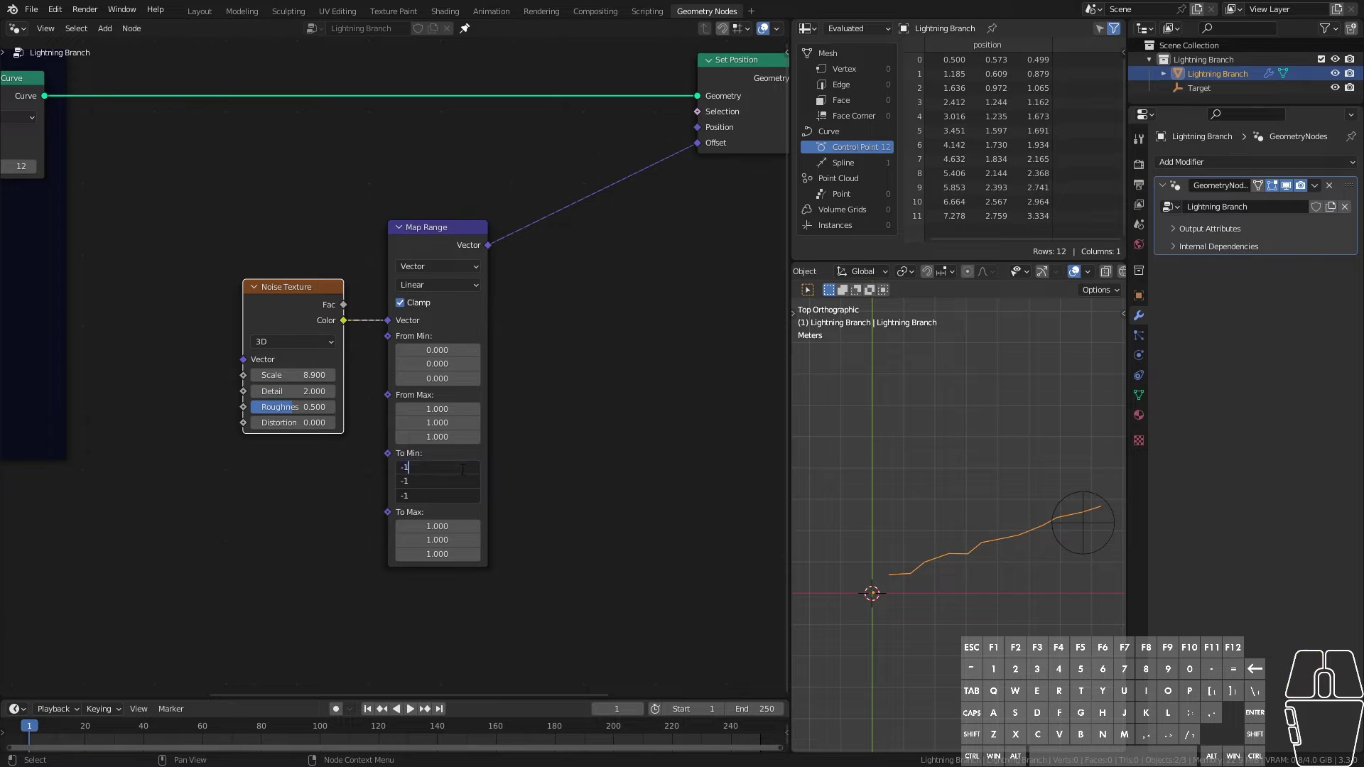
{"action": "type", "text": "-1"}
{"action": "key", "text": "Return"}
{"action": "mouse_move", "coordinate": [298, 375]}
{"action": "left_mouse_down"}
{"action": "mouse_move", "coordinate": [284, 376]}
{"action": "mouse_move", "coordinate": [295, 376]}
{"action": "left_mouse_up"}
Step: Compare the curve with and without the offset and the remapping by muting and unmuting Set Position and Map Range
{"action": "middle_click_drag", "start_coordinate": [739, 70], "coordinate": [589, 138]}
{"action": "left_click", "coordinate": [590, 138]}
{"action": "key", "text": "m"}
{"action": "key", "text": "m"}
{"action": "left_click", "coordinate": [278, 296]}
{"action": "key", "text": "m"}
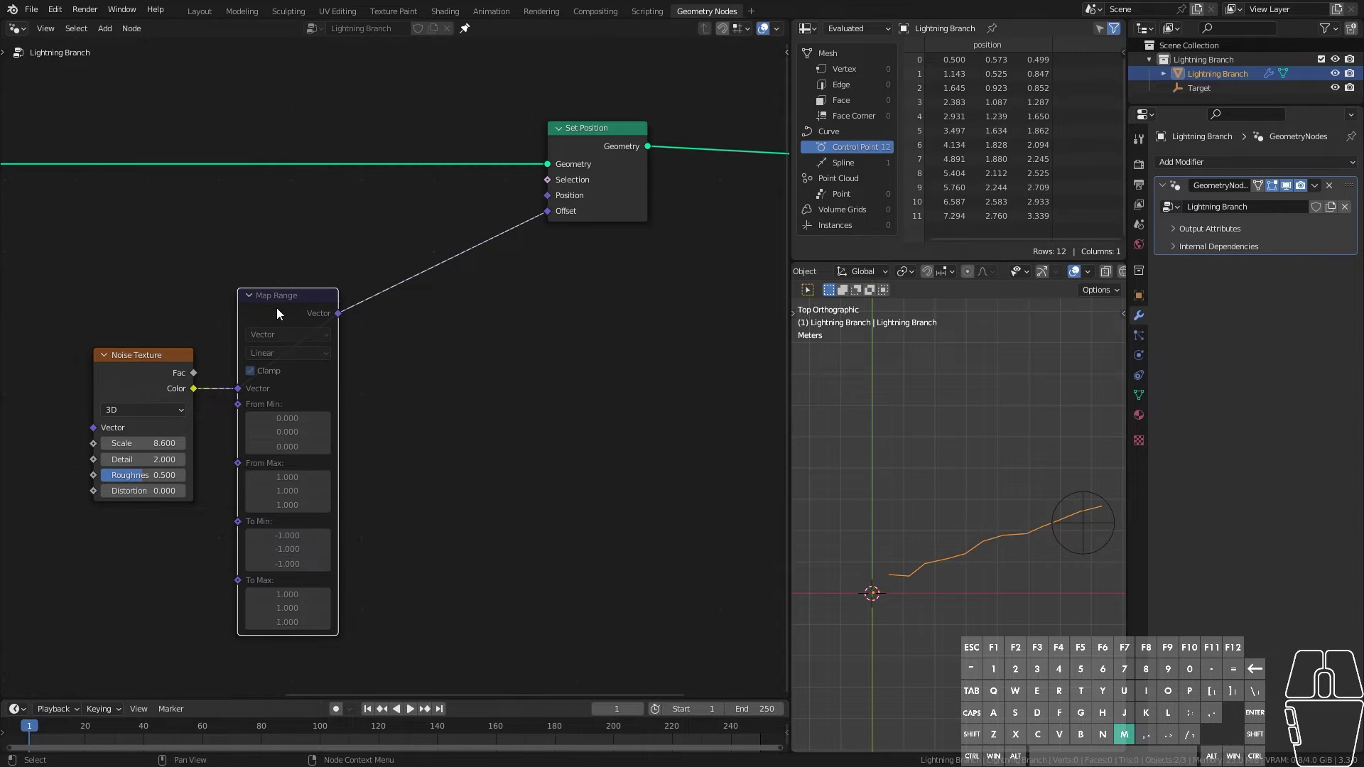
{"action": "key", "text": "m"}
{"action": "middle_click_drag", "start_coordinate": [895, 561], "coordinate": [995, 497]}
{"action": "left_click_drag", "start_coordinate": [283, 300], "coordinate": [280, 300]}
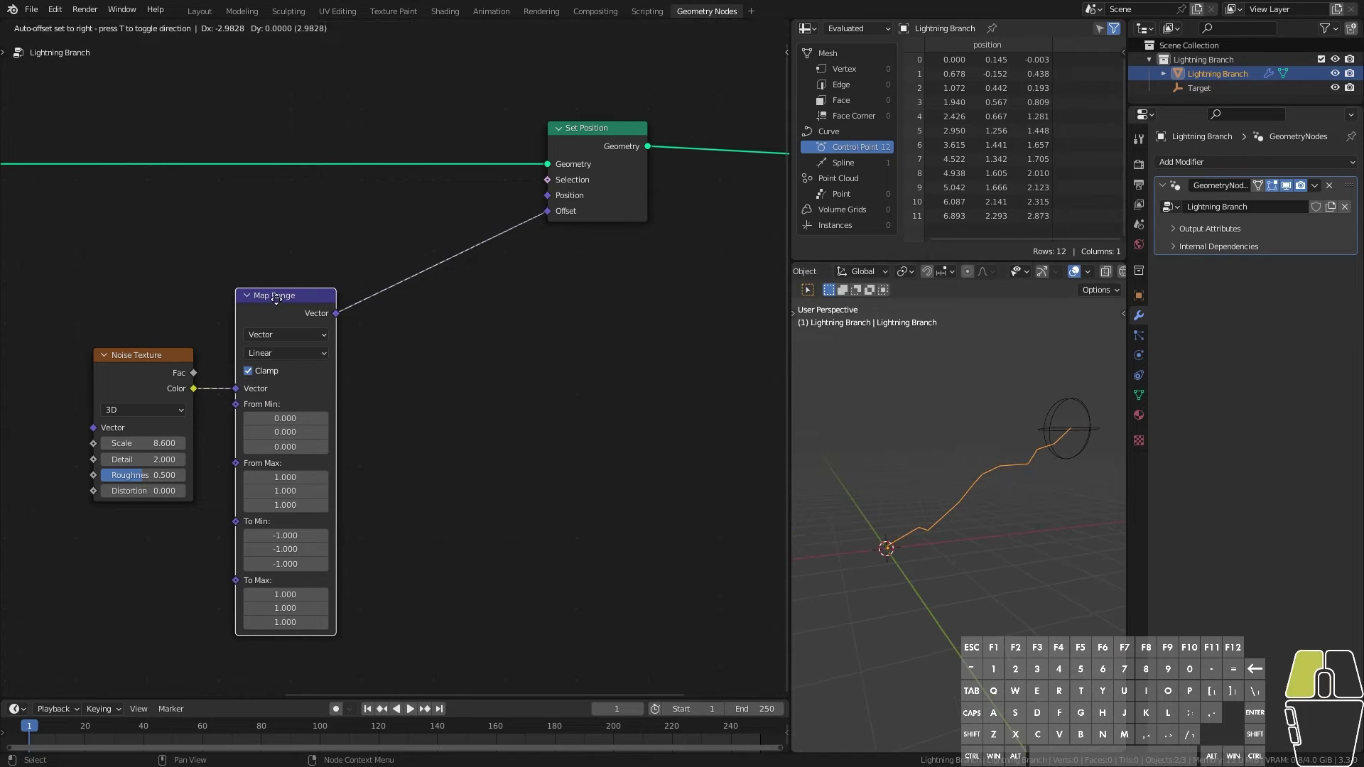
{"action": "middle_click_drag", "start_coordinate": [407, 411], "coordinate": [522, 353]}
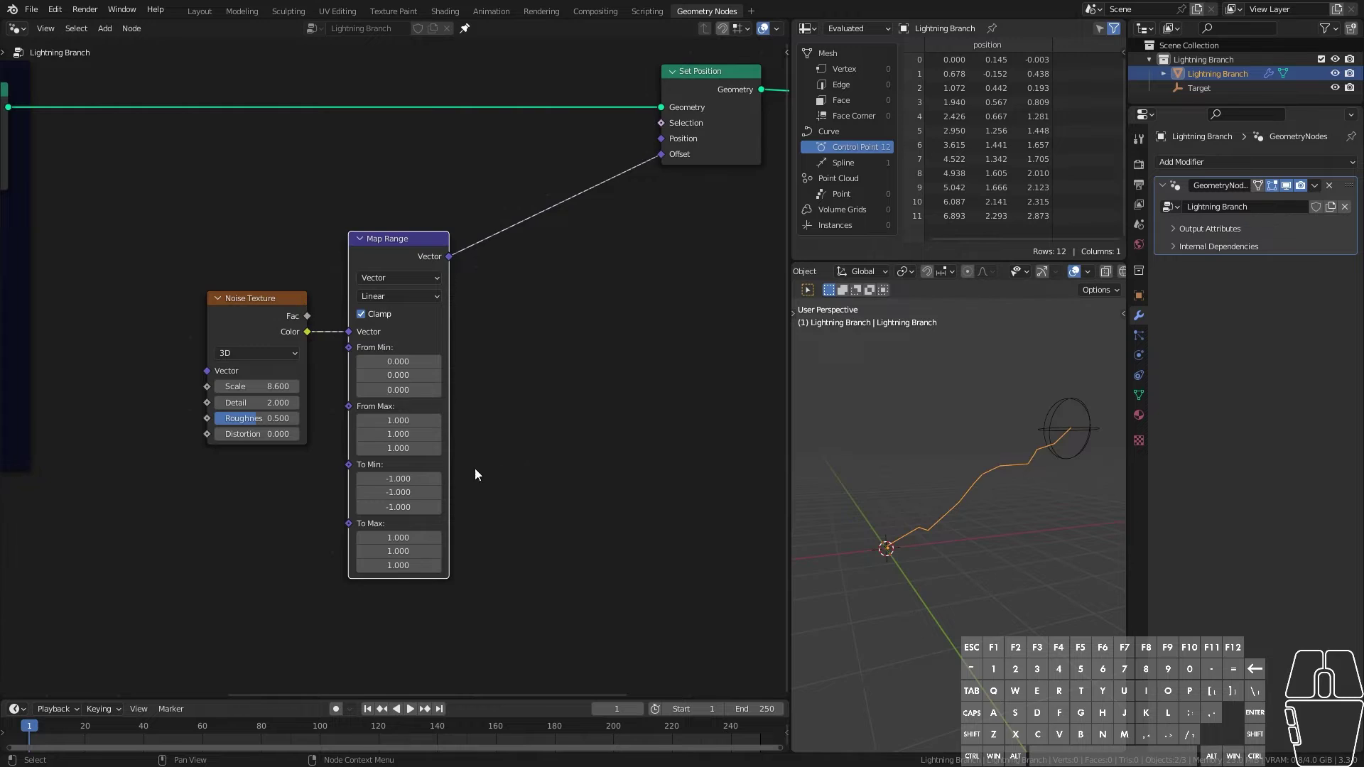
{"action": "key", "text": "shift+a"}
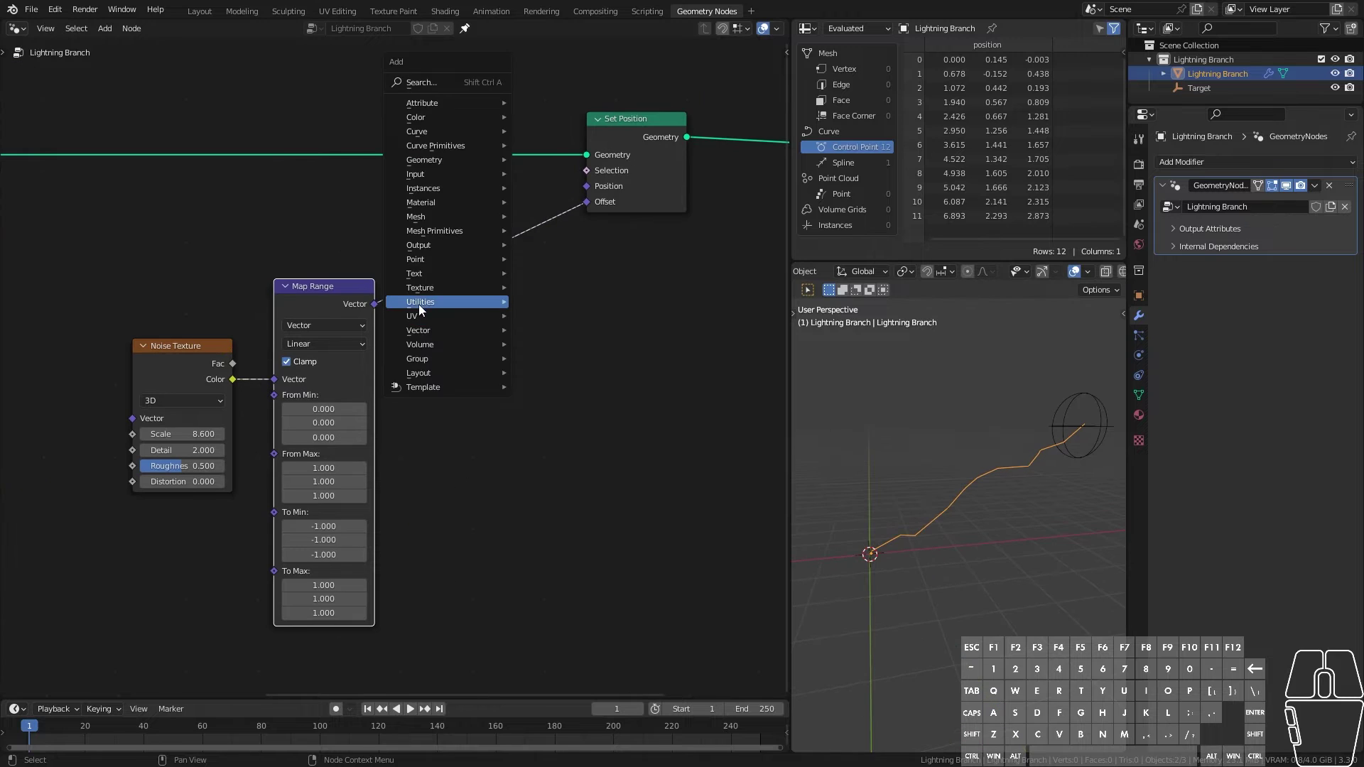
{"action": "mouse_move", "coordinate": [419, 304]}
{"action": "left_click", "coordinate": [554, 440]}
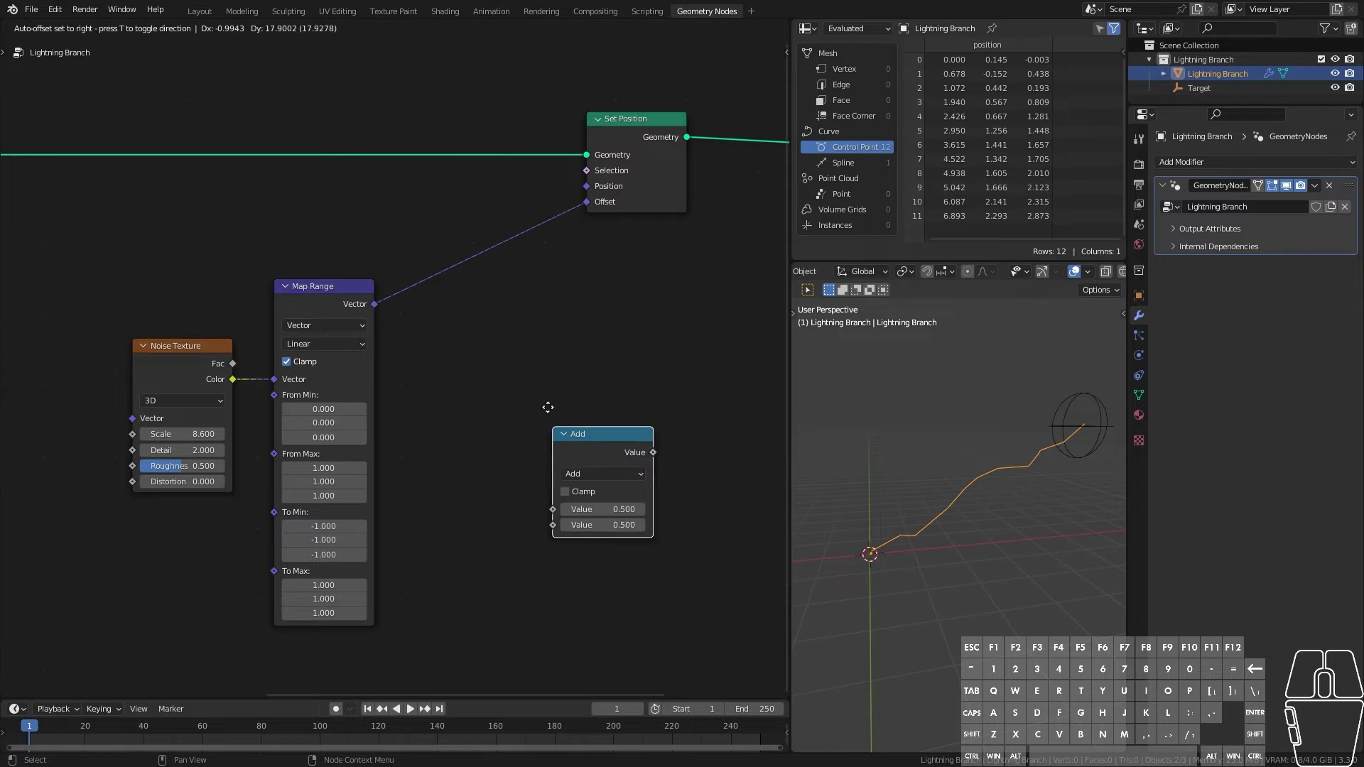
{"action": "left_click", "coordinate": [490, 312]}
{"action": "left_click", "coordinate": [539, 361]}
{"action": "left_click", "coordinate": [534, 436]}
{"action": "mouse_move", "coordinate": [540, 327]}
{"action": "left_mouse_down"}
{"action": "mouse_move", "coordinate": [464, 339]}
{"action": "mouse_move", "coordinate": [539, 322]}
{"action": "left_mouse_up"}
{"action": "mouse_move", "coordinate": [338, 304]}
{"action": "left_mouse_down"}
{"action": "mouse_move", "coordinate": [315, 307]}
{"action": "mouse_move", "coordinate": [331, 305]}
{"action": "left_mouse_up"}
{"action": "left_click_drag", "start_coordinate": [513, 325], "coordinate": [518, 338]}
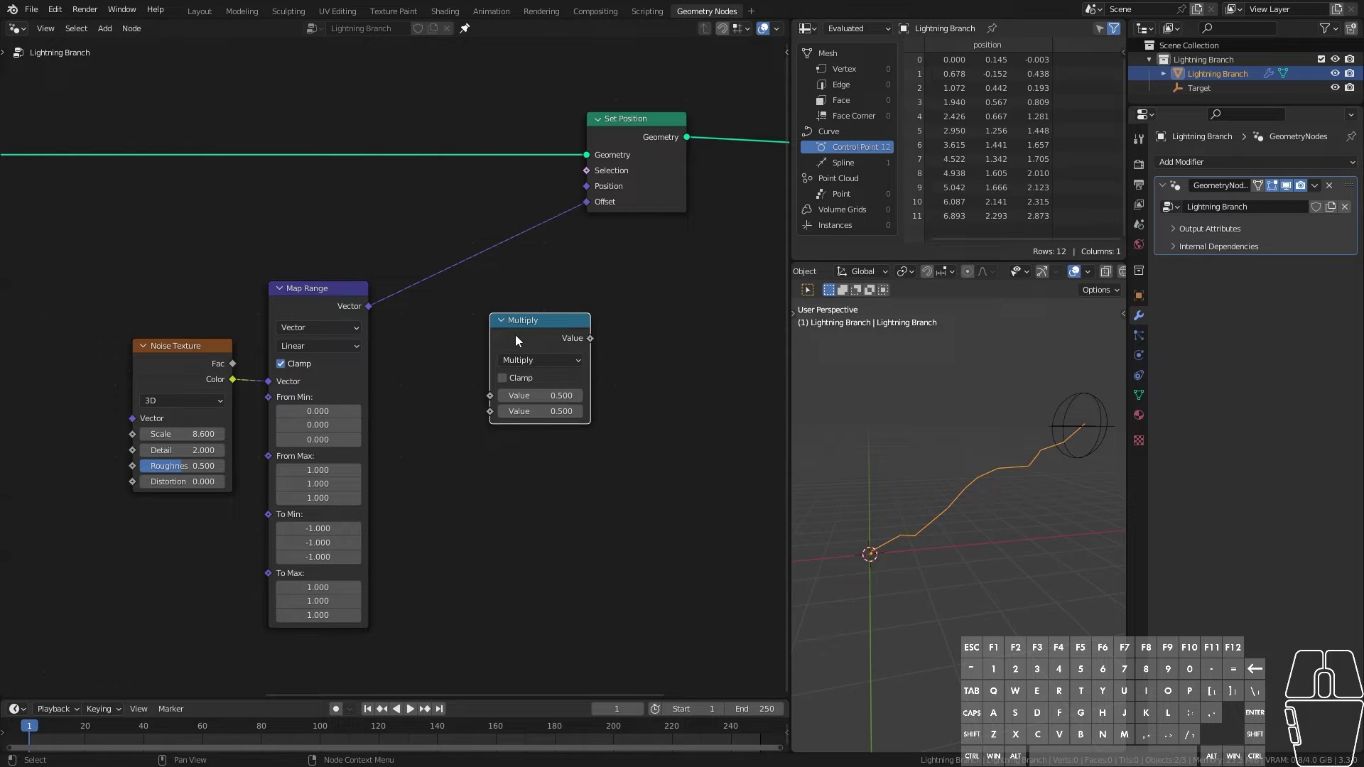
{"action": "key", "text": "x"}
Step: Add a Vector Math node set to Scale after Map Range and connect its Vector output to Set Position's Offset
{"action": "left_click_drag", "start_coordinate": [369, 306], "coordinate": [466, 326]}
{"action": "type", "text": "scale"}
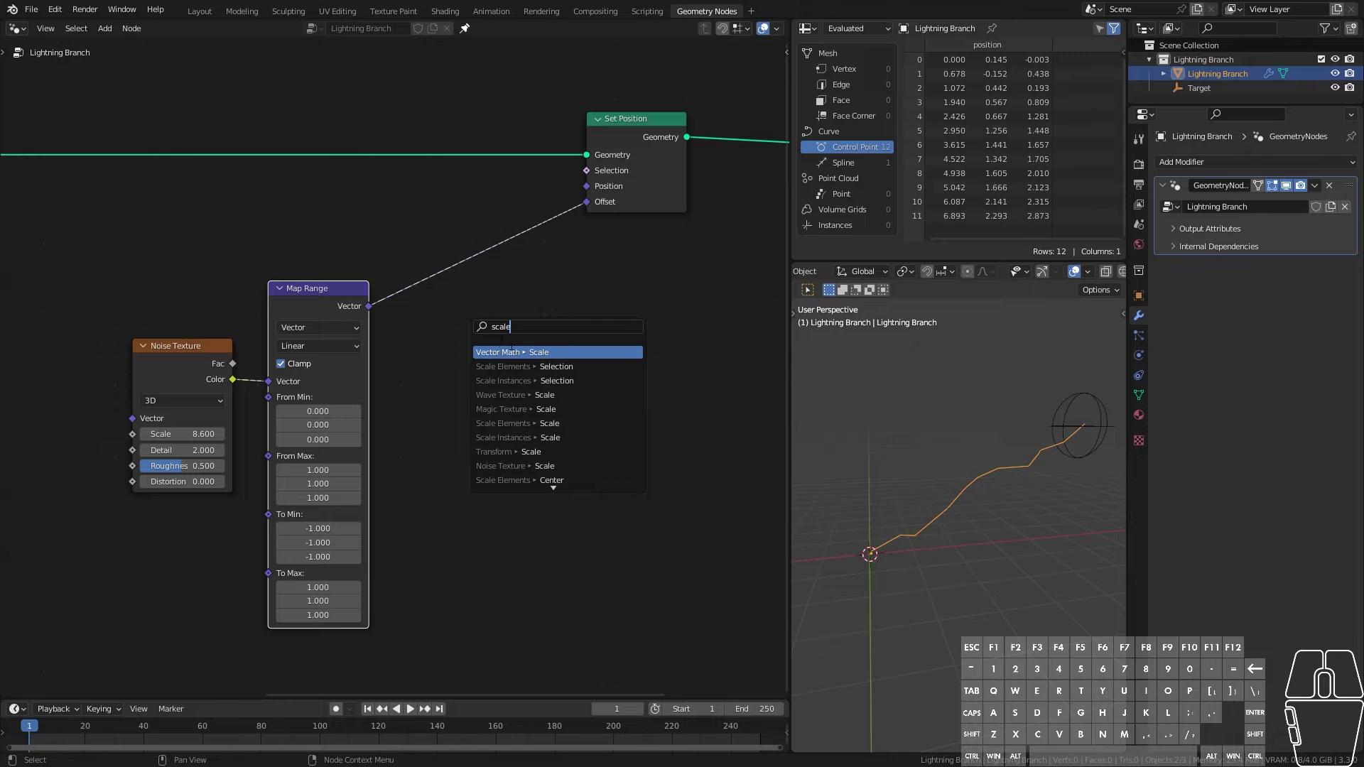
{"action": "left_click", "coordinate": [539, 351]}
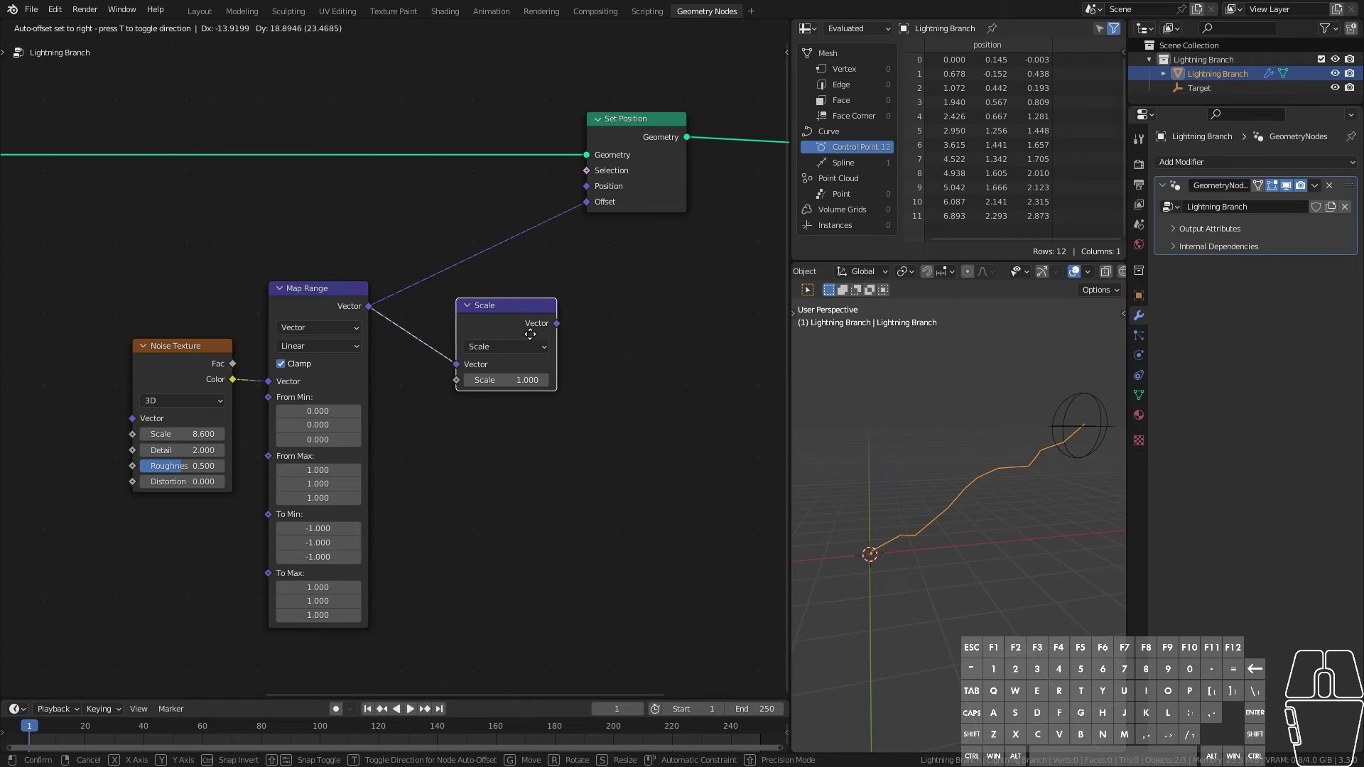
{"action": "left_click", "coordinate": [545, 312]}
{"action": "left_click_drag", "start_coordinate": [546, 310], "coordinate": [603, 301]}
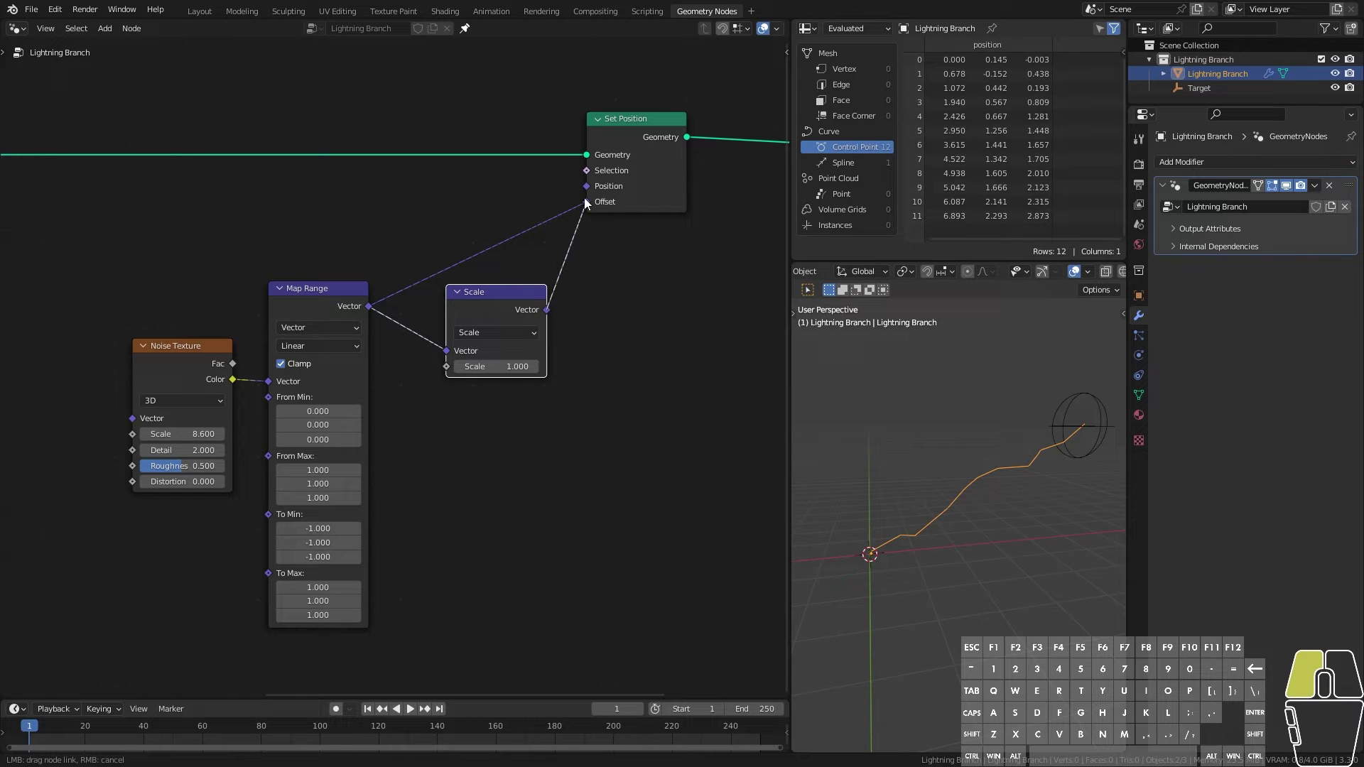
{"action": "left_click_drag", "start_coordinate": [584, 203], "coordinate": [585, 202]}
{"action": "left_click_drag", "start_coordinate": [501, 291], "coordinate": [490, 240]}
Step: Set the Scale node's factor to 1.6 and move the node closer to Map Range
{"action": "left_click_drag", "start_coordinate": [497, 315], "coordinate": [526, 315]}
{"action": "middle_click_drag", "start_coordinate": [852, 469], "coordinate": [933, 486]}
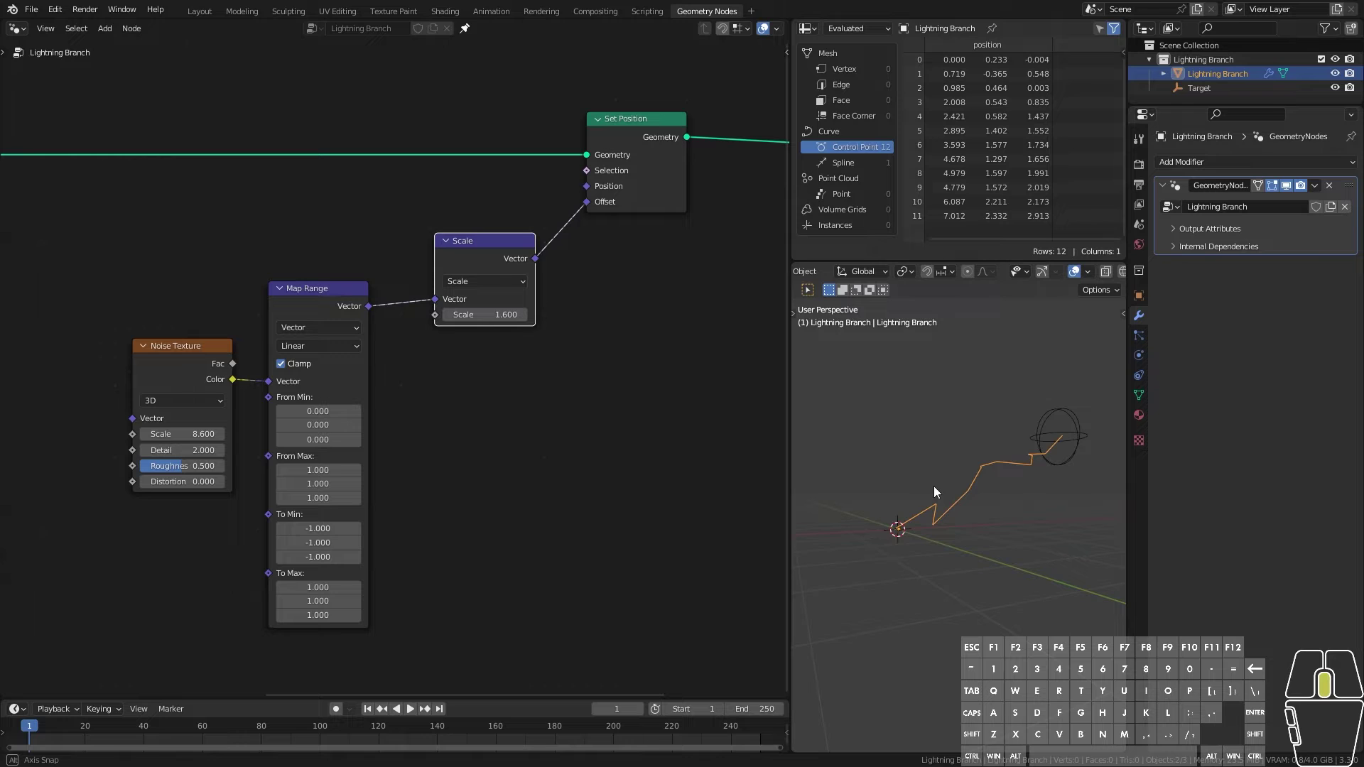
{"action": "left_click_drag", "start_coordinate": [456, 254], "coordinate": [426, 259]}
Step: Examine how the curve's start and end line up with the branch origin and the Target empty
{"action": "middle_click_drag", "start_coordinate": [877, 511], "coordinate": [947, 645]}
{"action": "scroll", "coordinate": [1019, 602], "scroll_direction": "up", "scroll_amount": 4}
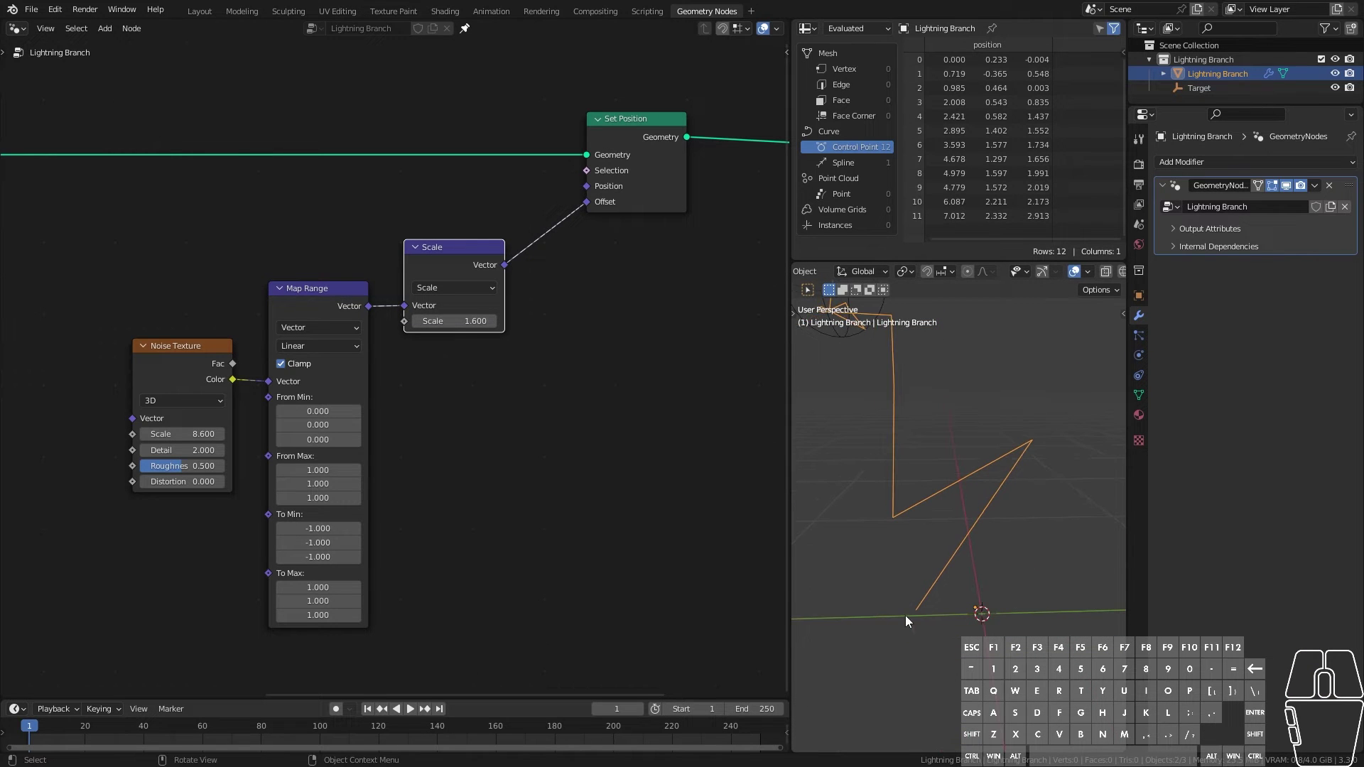
{"action": "scroll", "coordinate": [965, 559], "scroll_direction": "down", "scroll_amount": 3}
{"action": "middle_click_drag", "start_coordinate": [939, 412], "coordinate": [881, 609], "text": "shift"}
{"action": "scroll", "coordinate": [995, 603], "scroll_direction": "up", "scroll_amount": 3}
{"action": "middle_click_drag", "start_coordinate": [916, 610], "coordinate": [845, 577], "text": "shift"}
{"action": "left_click", "coordinate": [954, 534]}
{"action": "scroll", "coordinate": [946, 581], "scroll_direction": "up", "scroll_amount": 2}
{"action": "middle_click_drag", "start_coordinate": [973, 563], "coordinate": [1075, 553], "text": "shift"}
{"action": "scroll", "coordinate": [1070, 563], "scroll_direction": "up", "scroll_amount": 2}
{"action": "scroll", "coordinate": [1043, 510], "scroll_direction": "down", "scroll_amount": 9}
{"action": "middle_click_drag", "start_coordinate": [916, 596], "coordinate": [1009, 575], "text": "shift"}
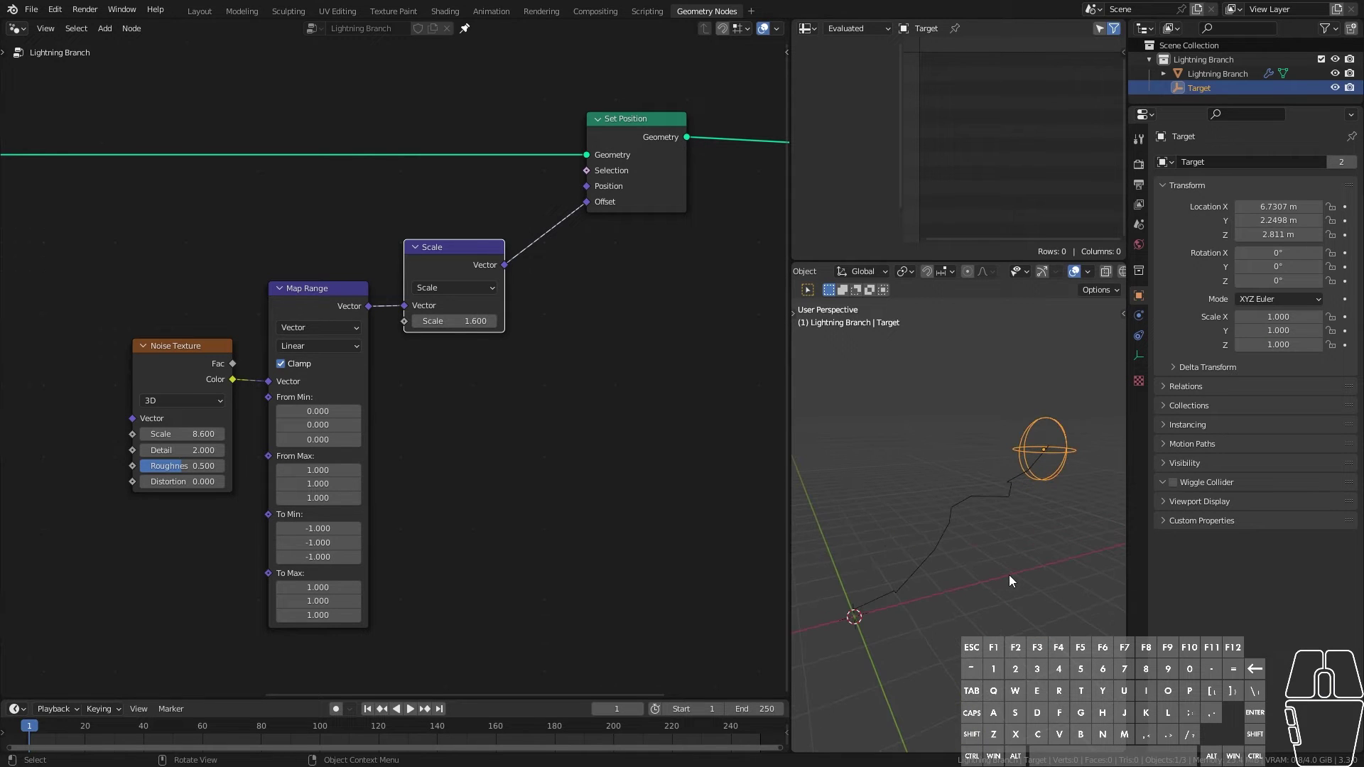
Step: Move the Noise Texture, Map Range and Scale nodes together farther below the main geometry link
{"action": "left_click_drag", "start_coordinate": [493, 490], "coordinate": [215, 290]}
{"action": "left_click_drag", "start_coordinate": [441, 263], "coordinate": [438, 388]}
{"action": "left_click", "coordinate": [645, 400]}
Step: Add an Endpoint Selection node in the free space above the noise nodes
{"action": "middle_click_drag", "start_coordinate": [616, 390], "coordinate": [654, 450]}
{"action": "key", "text": "shift+a"}
{"action": "mouse_move", "coordinate": [399, 288]}
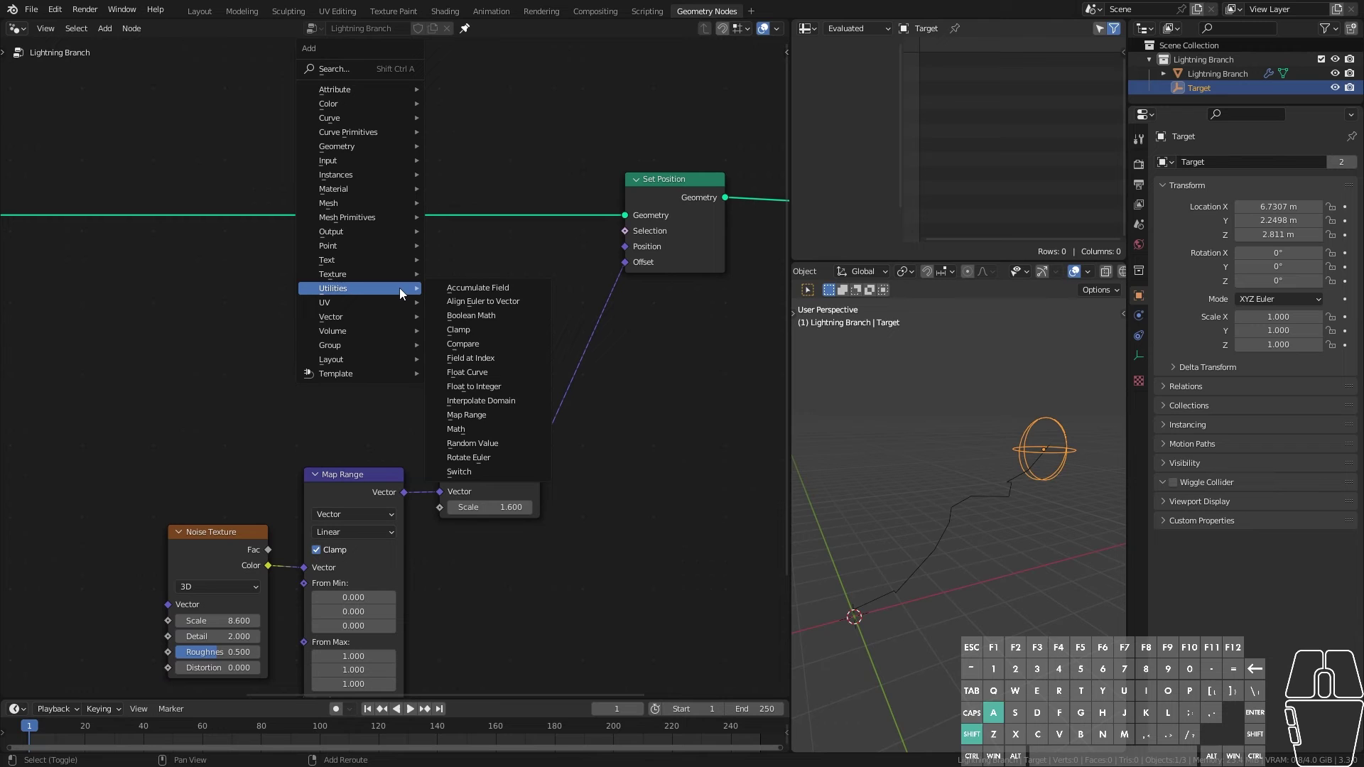
{"action": "mouse_move", "coordinate": [337, 121]}
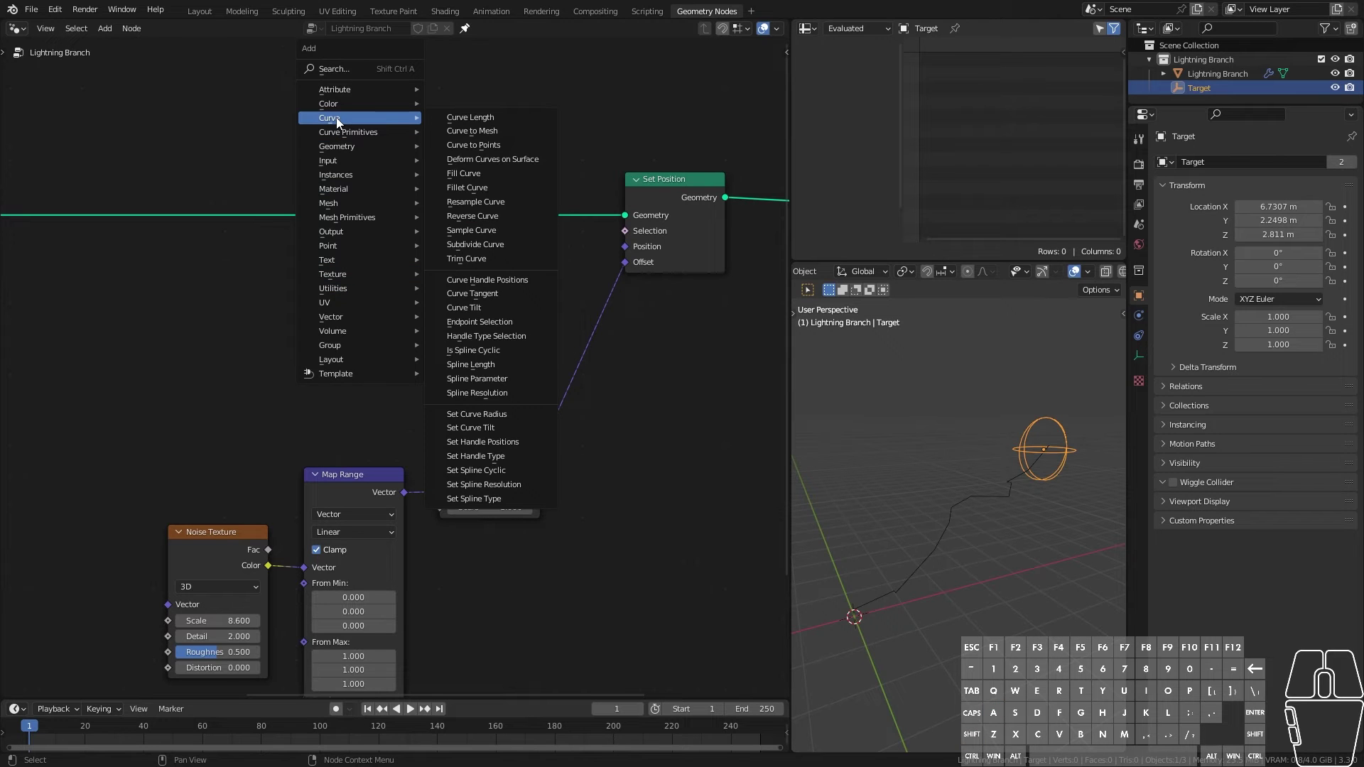
{"action": "left_click", "coordinate": [504, 325]}
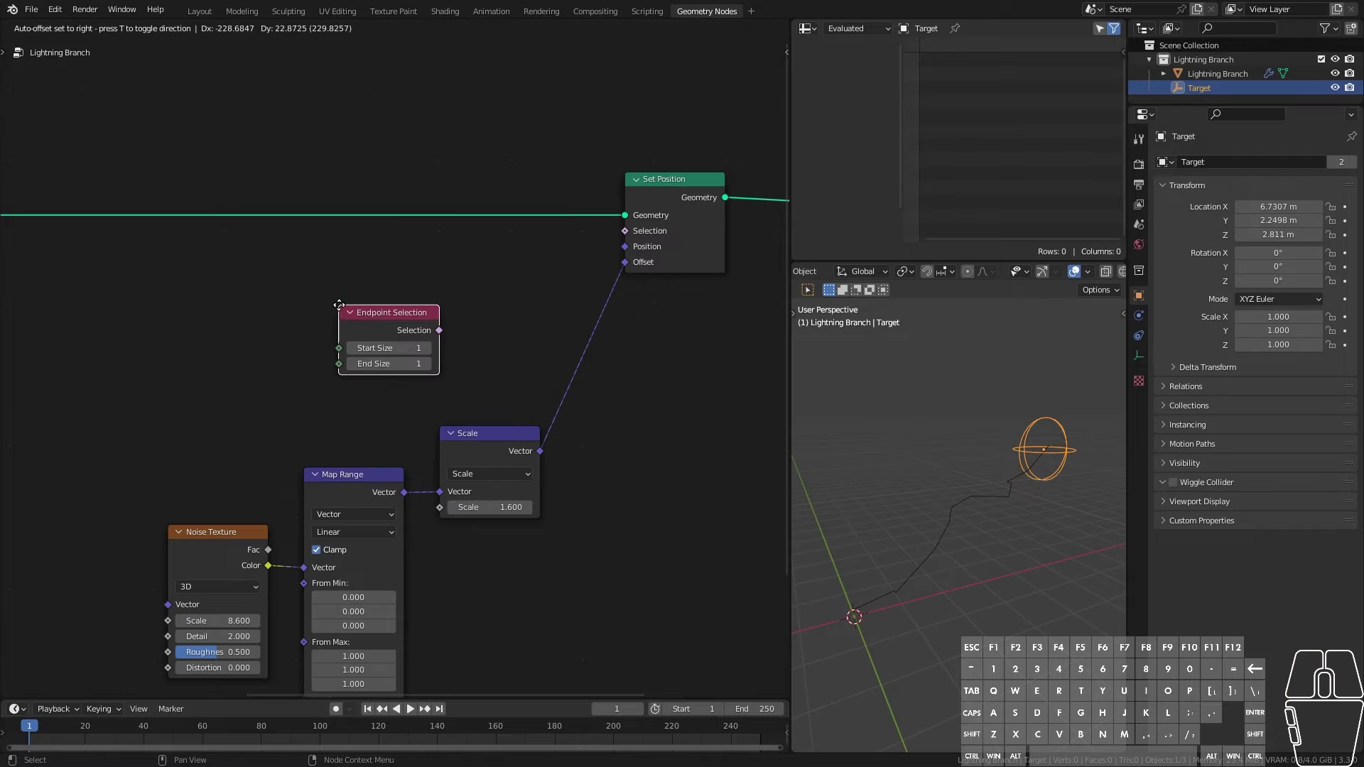
{"action": "left_click", "coordinate": [401, 376]}
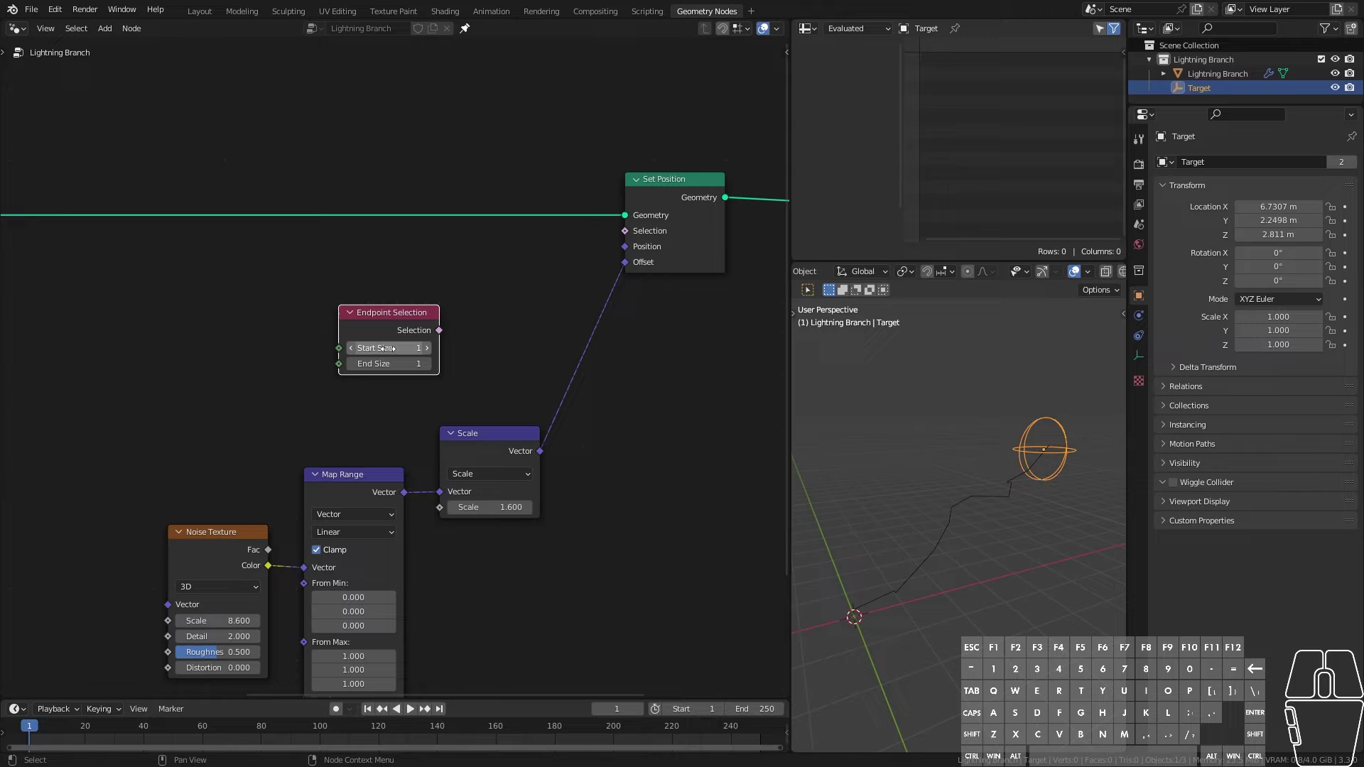
{"action": "left_click_drag", "start_coordinate": [368, 320], "coordinate": [355, 321]}
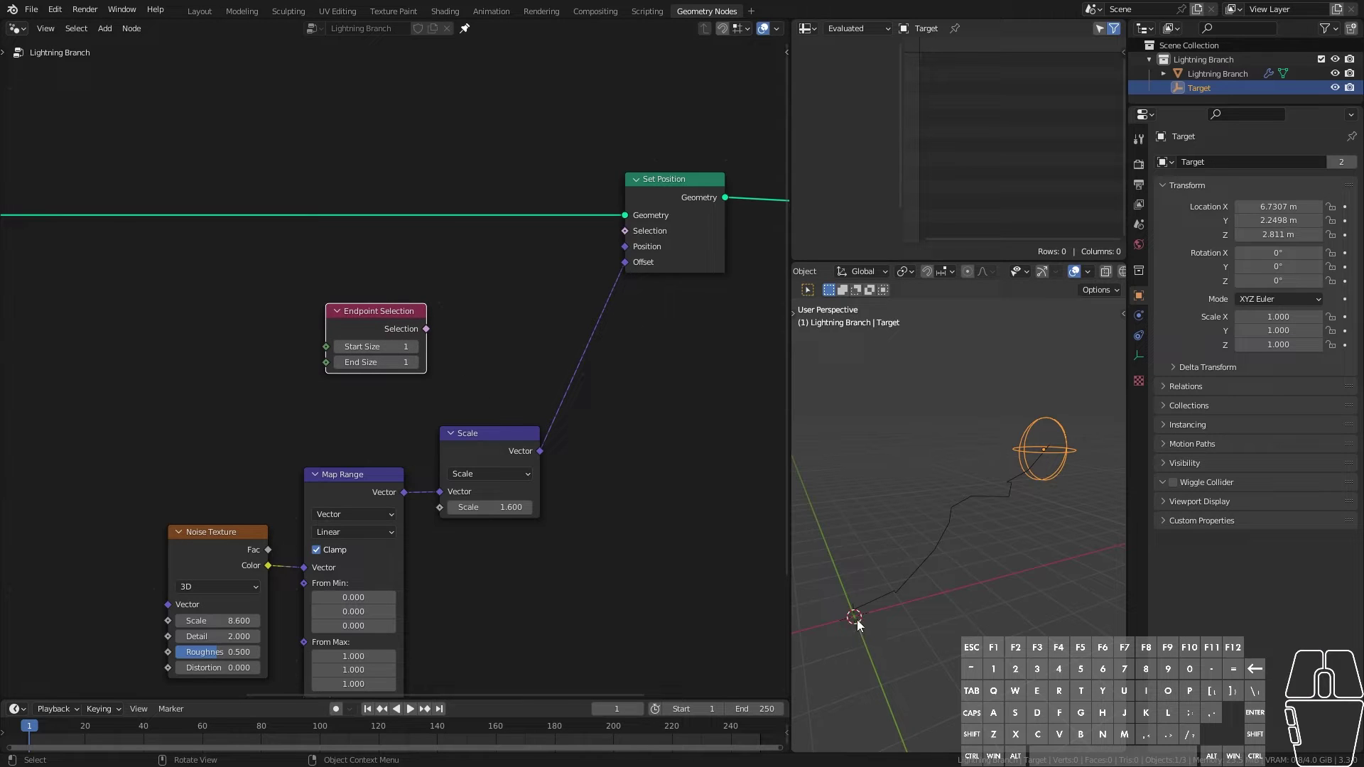
Step: Connect Endpoint Selection to Set Position's Selection and check which curve points are displaced
{"action": "left_click_drag", "start_coordinate": [426, 329], "coordinate": [629, 233]}
{"action": "middle_click_drag", "start_coordinate": [1064, 534], "coordinate": [970, 599]}
{"action": "middle_click_drag", "start_coordinate": [850, 615], "coordinate": [1065, 690]}
Step: Add a Boolean Math Not node after Endpoint Selection and connect its output to Set Position's Selection
{"action": "left_click_drag", "start_coordinate": [360, 323], "coordinate": [432, 331]}
{"action": "type", "text": "not"}
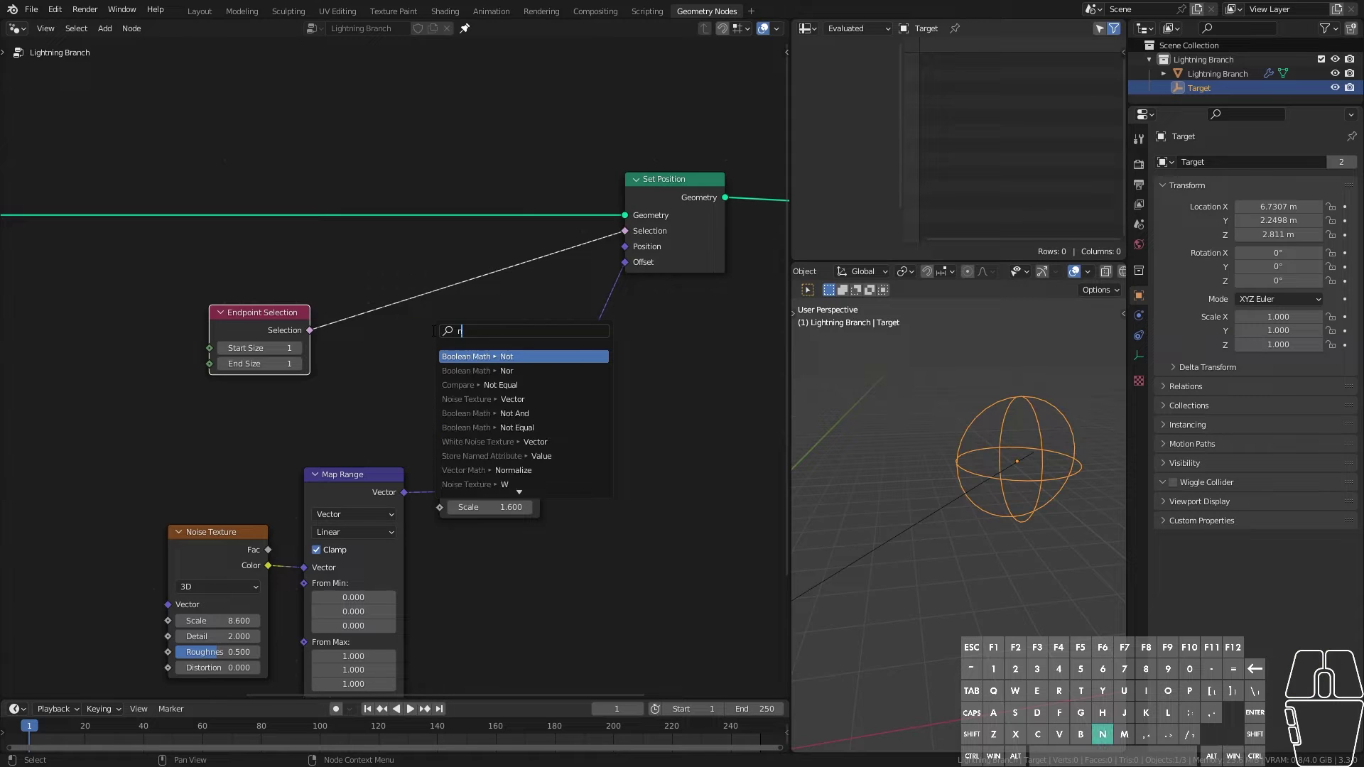
{"action": "left_click", "coordinate": [470, 358]}
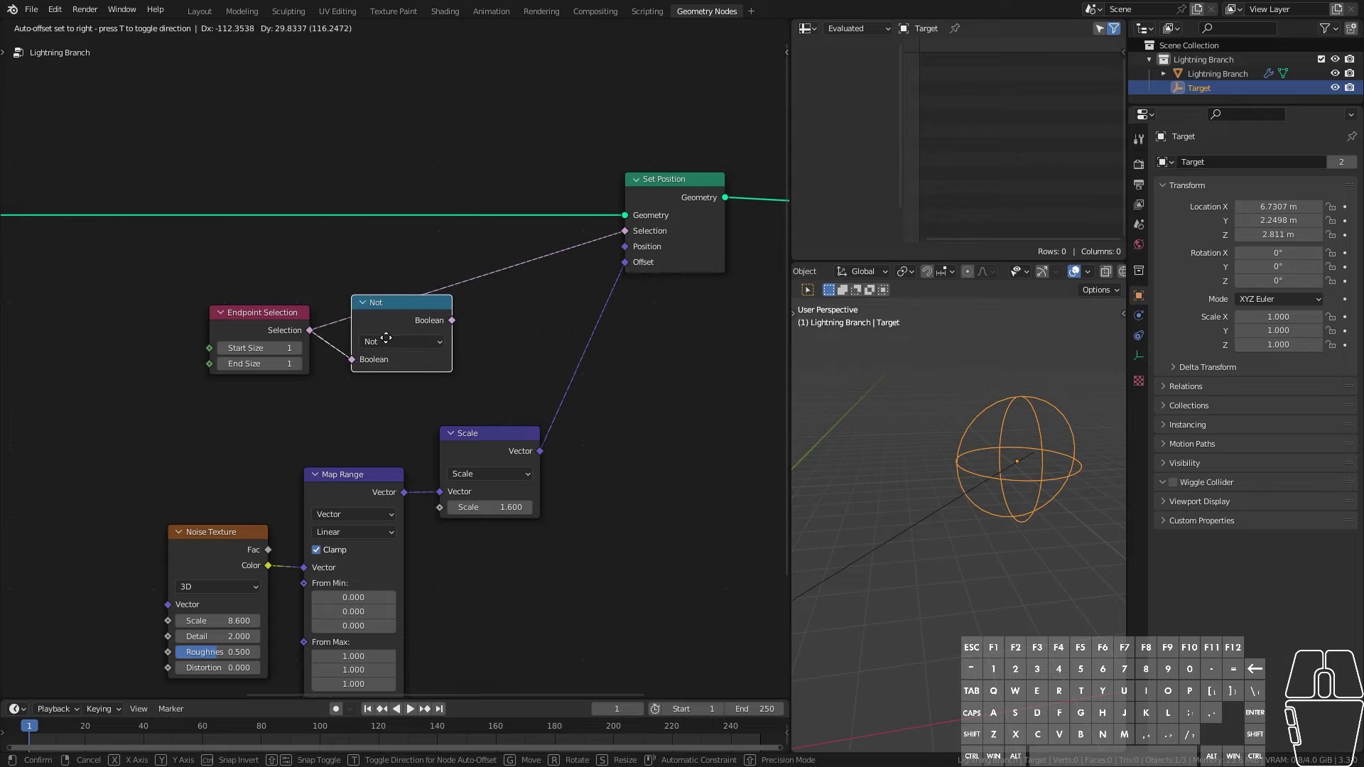
{"action": "left_click", "coordinate": [368, 340]}
{"action": "left_click_drag", "start_coordinate": [430, 323], "coordinate": [625, 231]}
Step: Examine the jagged curve's ends at the branch origin and the Target empty from several angles
{"action": "middle_click_drag", "start_coordinate": [944, 494], "coordinate": [1095, 500]}
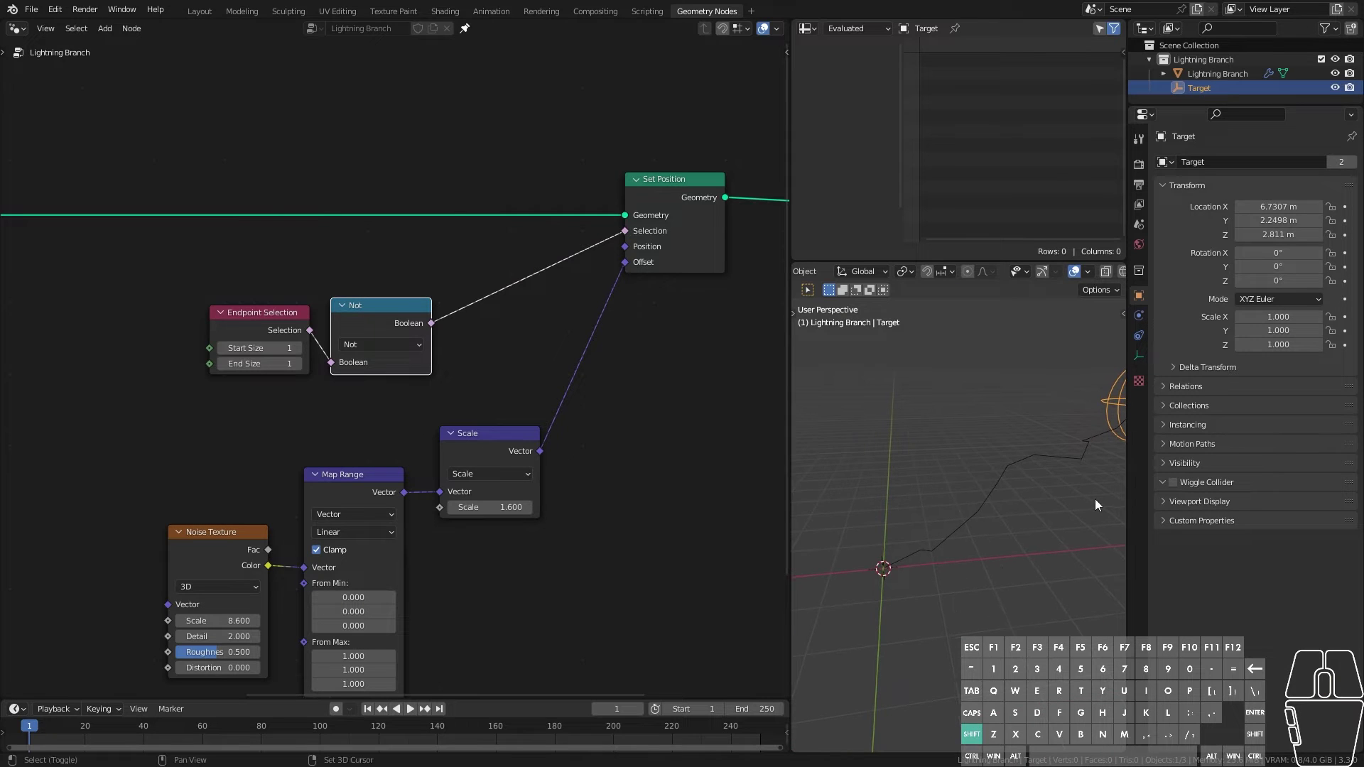
{"action": "middle_click_drag", "start_coordinate": [967, 586], "coordinate": [856, 617]}
{"action": "middle_click_drag", "start_coordinate": [949, 565], "coordinate": [803, 591], "text": "shift"}
{"action": "scroll", "coordinate": [906, 557], "scroll_direction": "down", "scroll_amount": 3}
{"action": "middle_click_drag", "start_coordinate": [980, 534], "coordinate": [970, 544], "text": "shift"}
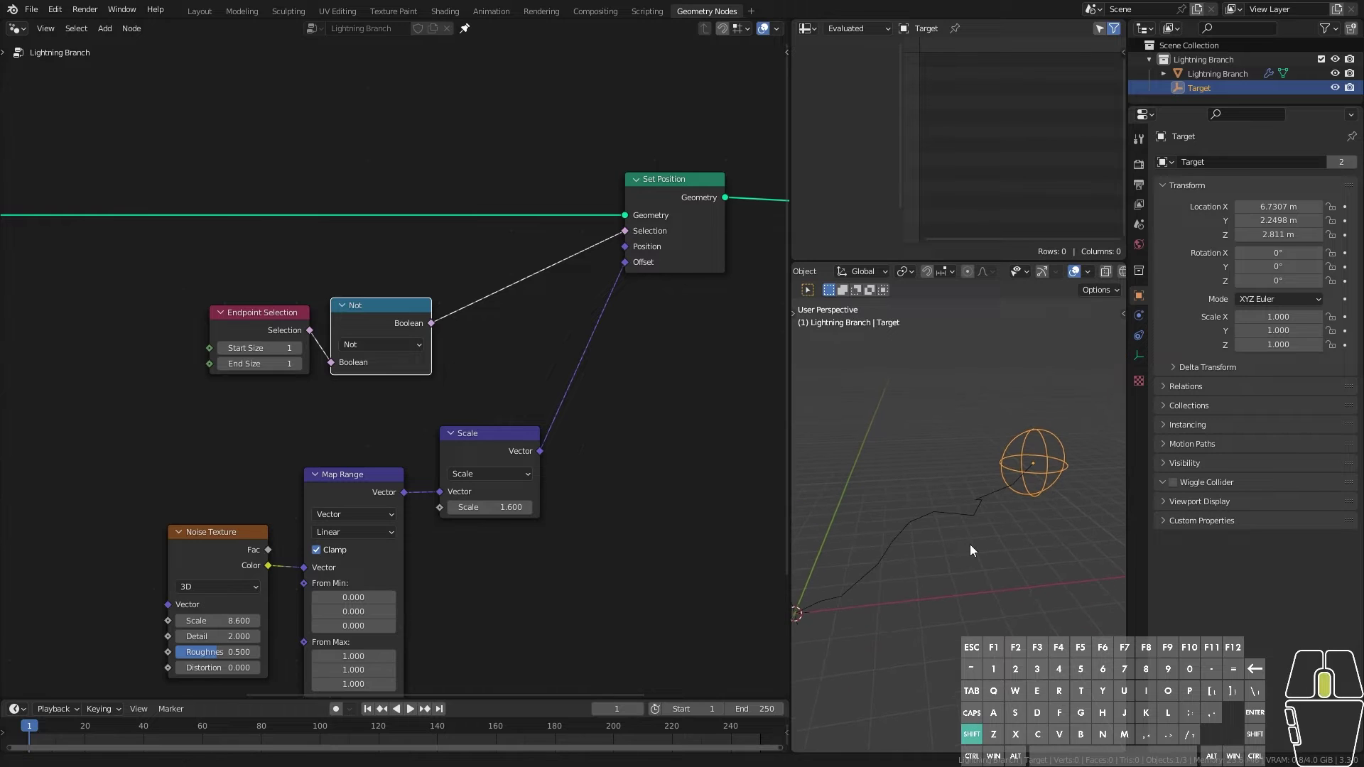
{"action": "middle_click_drag", "start_coordinate": [905, 556], "coordinate": [996, 543]}
{"action": "middle_click_drag", "start_coordinate": [889, 651], "coordinate": [923, 625]}
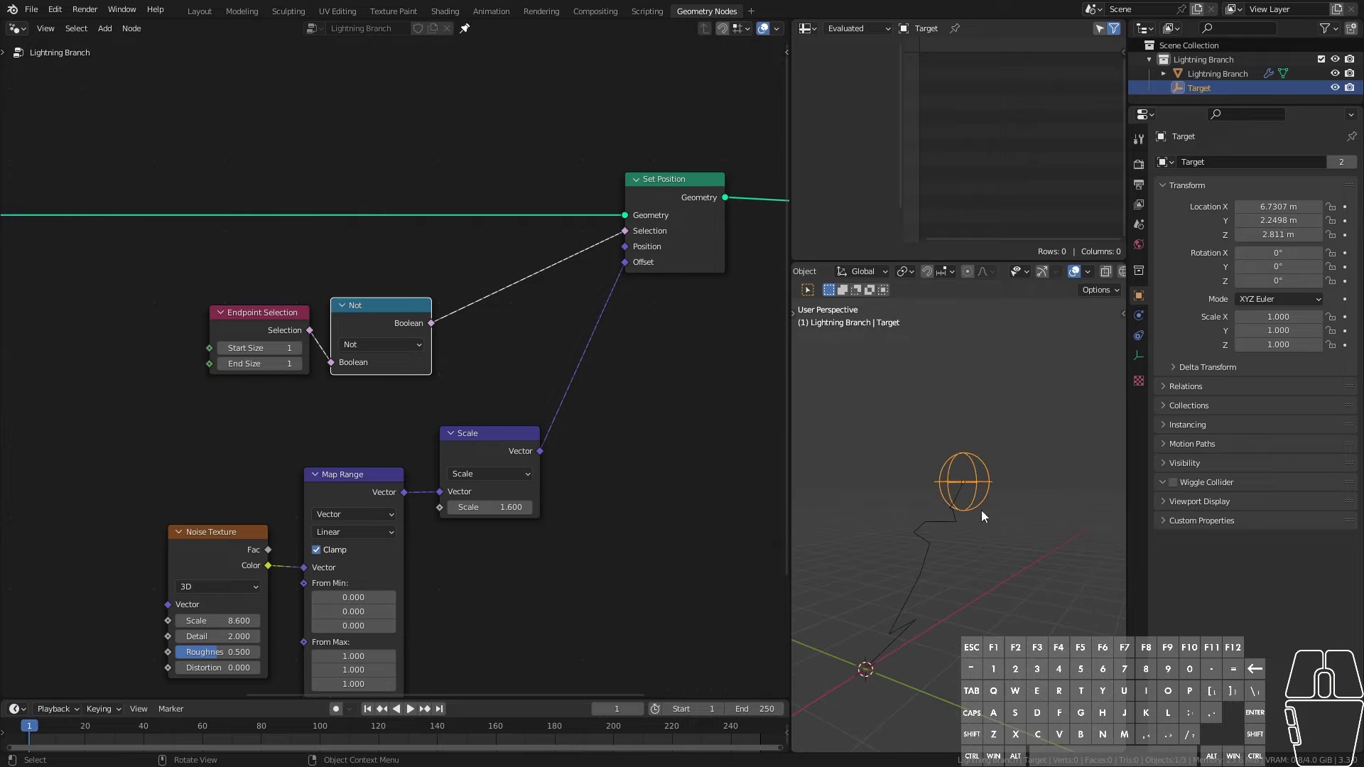
Step: Move the Endpoint Selection and Not nodes together closer to Set Position
{"action": "left_click_drag", "start_coordinate": [211, 275], "coordinate": [378, 419]}
{"action": "left_click_drag", "start_coordinate": [374, 316], "coordinate": [493, 279]}
Step: Try moving the Target empty to test how the jagged curve follows it, and cancel the move
{"action": "middle_click_drag", "start_coordinate": [980, 566], "coordinate": [924, 588]}
{"action": "left_click", "coordinate": [1022, 469]}
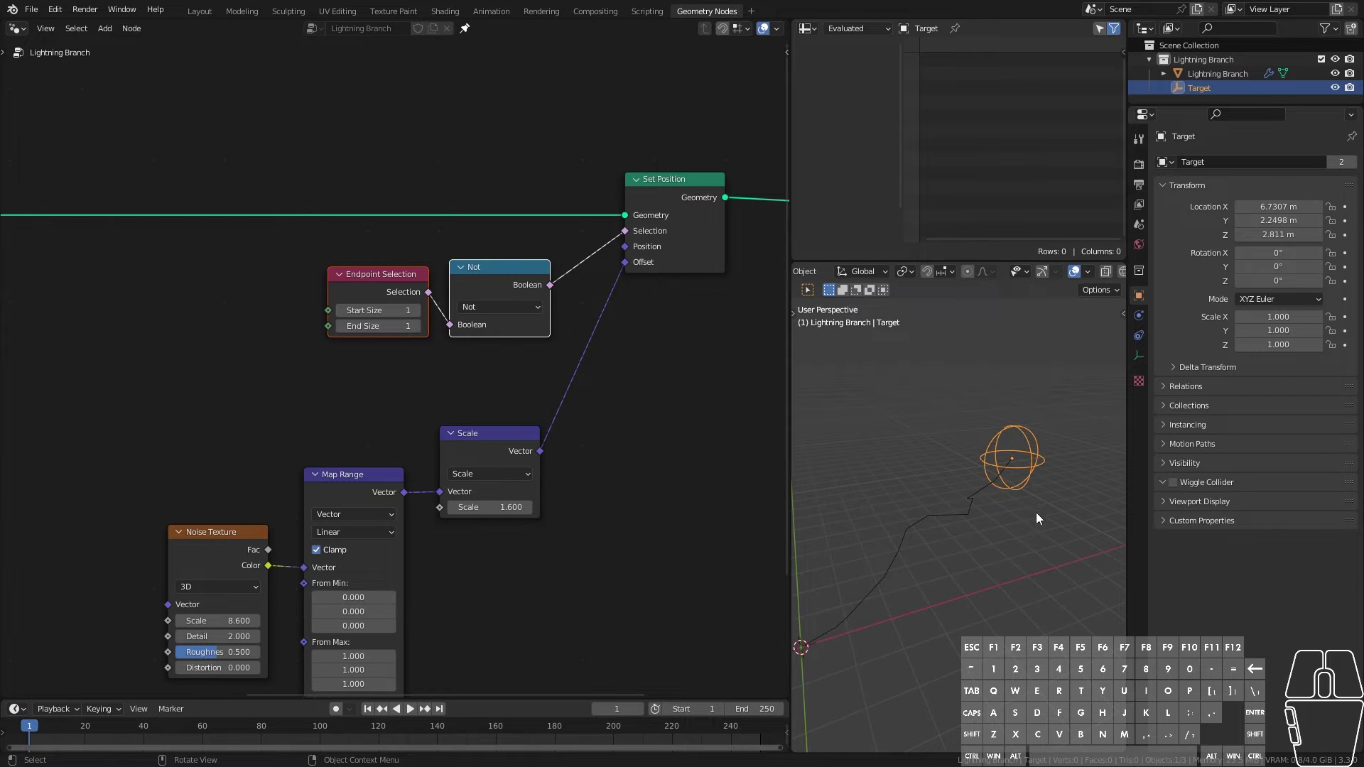
{"action": "key", "text": "g"}
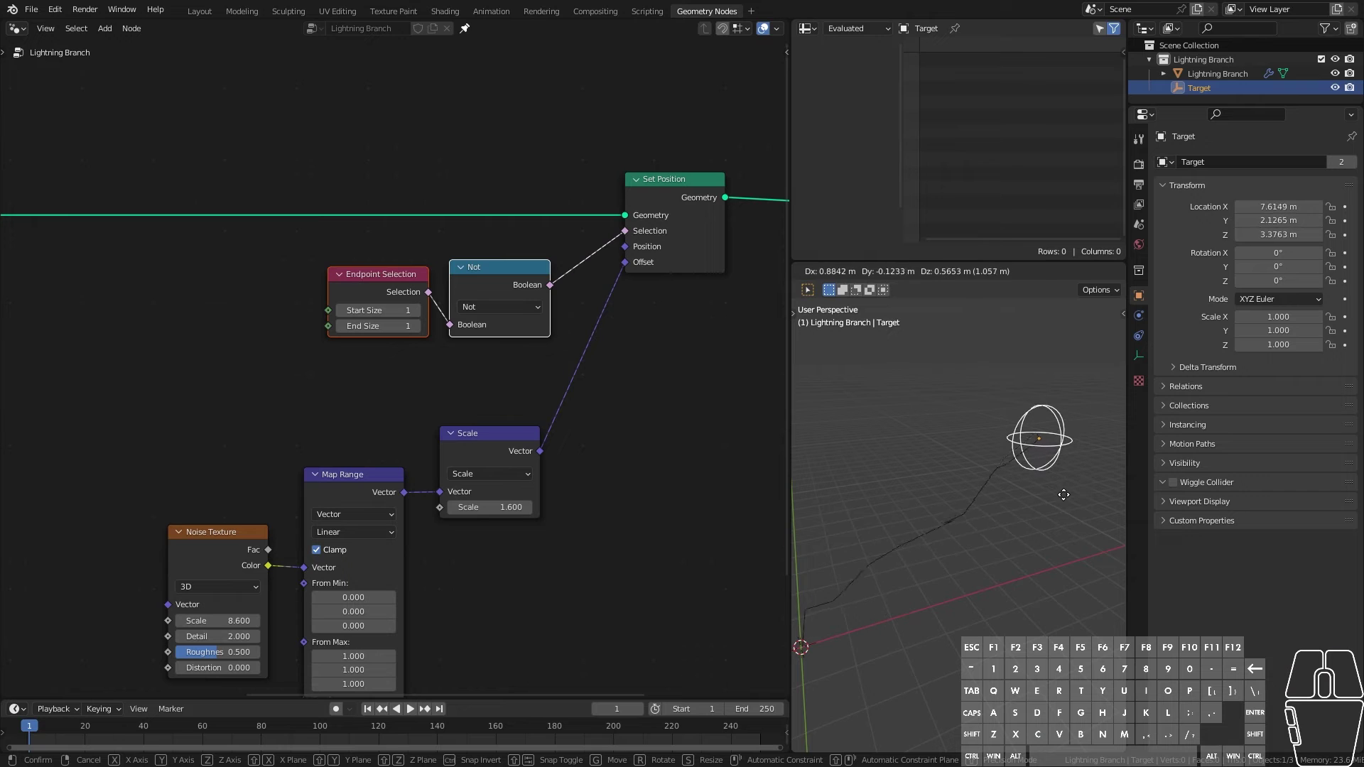
{"action": "right_click", "coordinate": [1064, 494]}
{"action": "middle_click_drag", "start_coordinate": [1041, 543], "coordinate": [994, 586]}
{"action": "left_click_drag", "start_coordinate": [512, 385], "coordinate": [357, 298]}
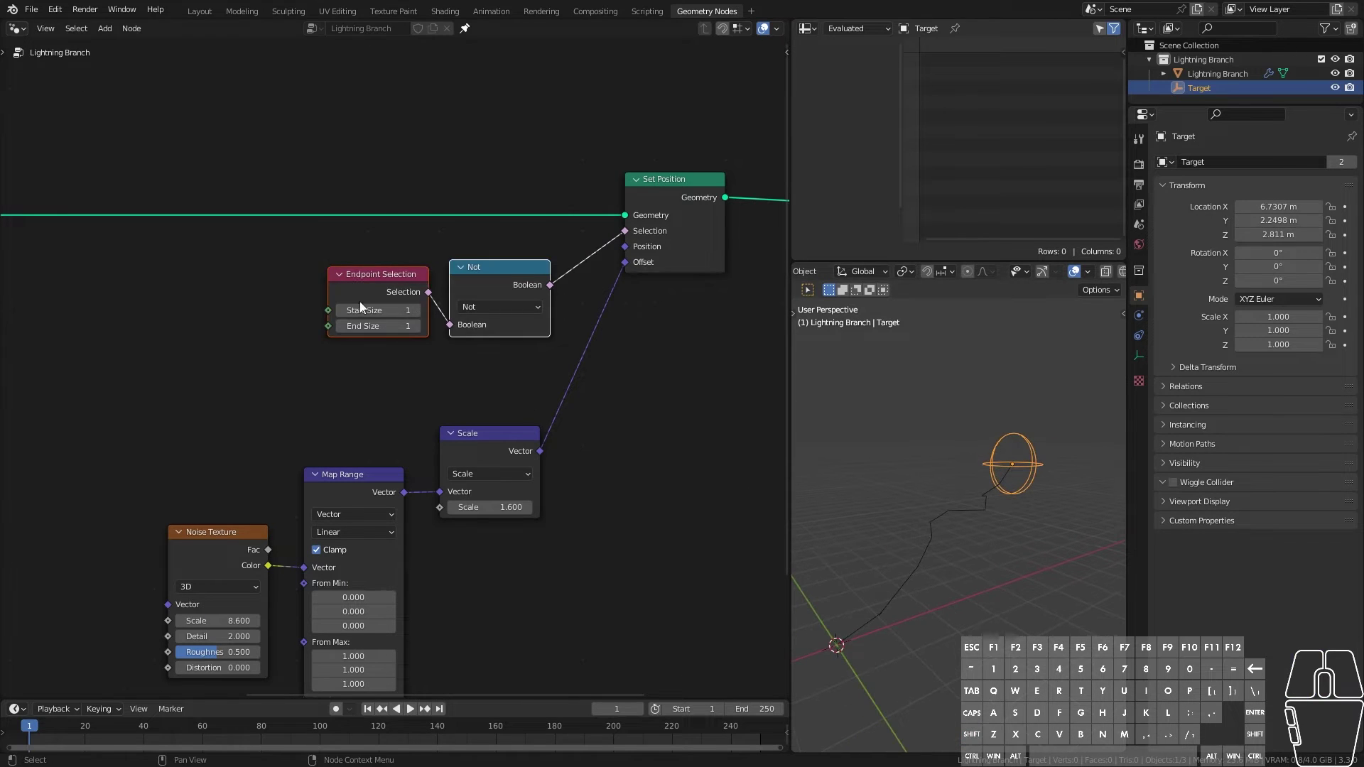
Step: Delete the Endpoint Selection and Not nodes and add a Spline Parameter node above the Noise Texture
{"action": "key", "text": "x"}
{"action": "middle_click_drag", "start_coordinate": [414, 502], "coordinate": [456, 372]}
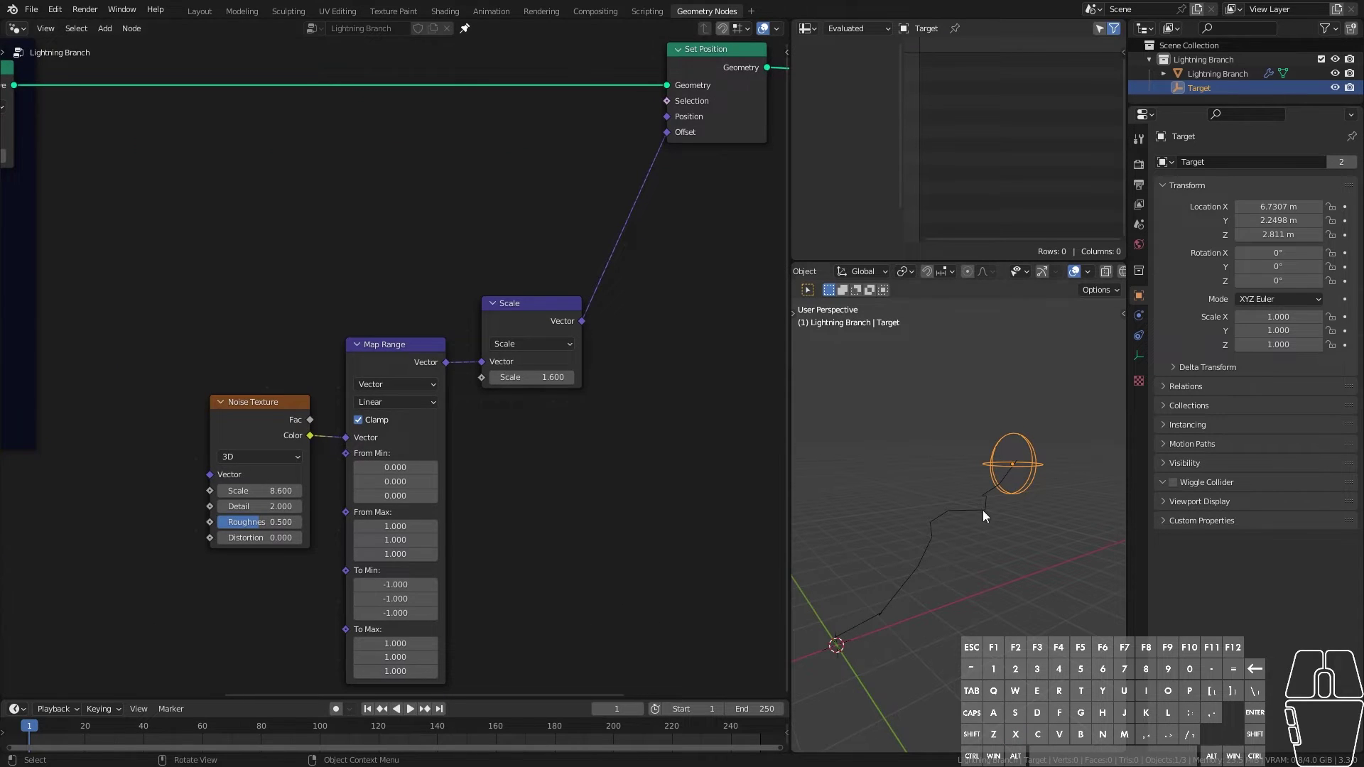
{"action": "key", "text": "shift+a"}
{"action": "mouse_move", "coordinate": [372, 246]}
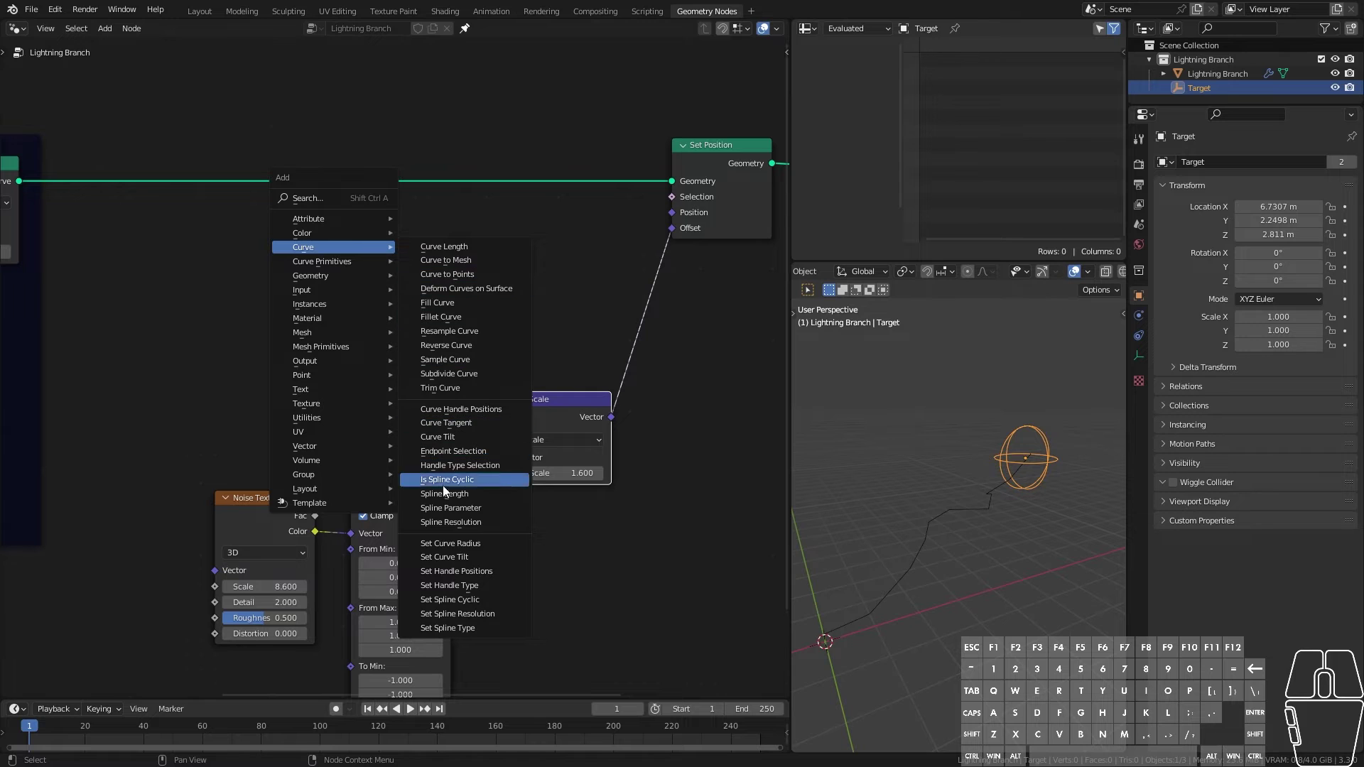
{"action": "left_click", "coordinate": [450, 507]}
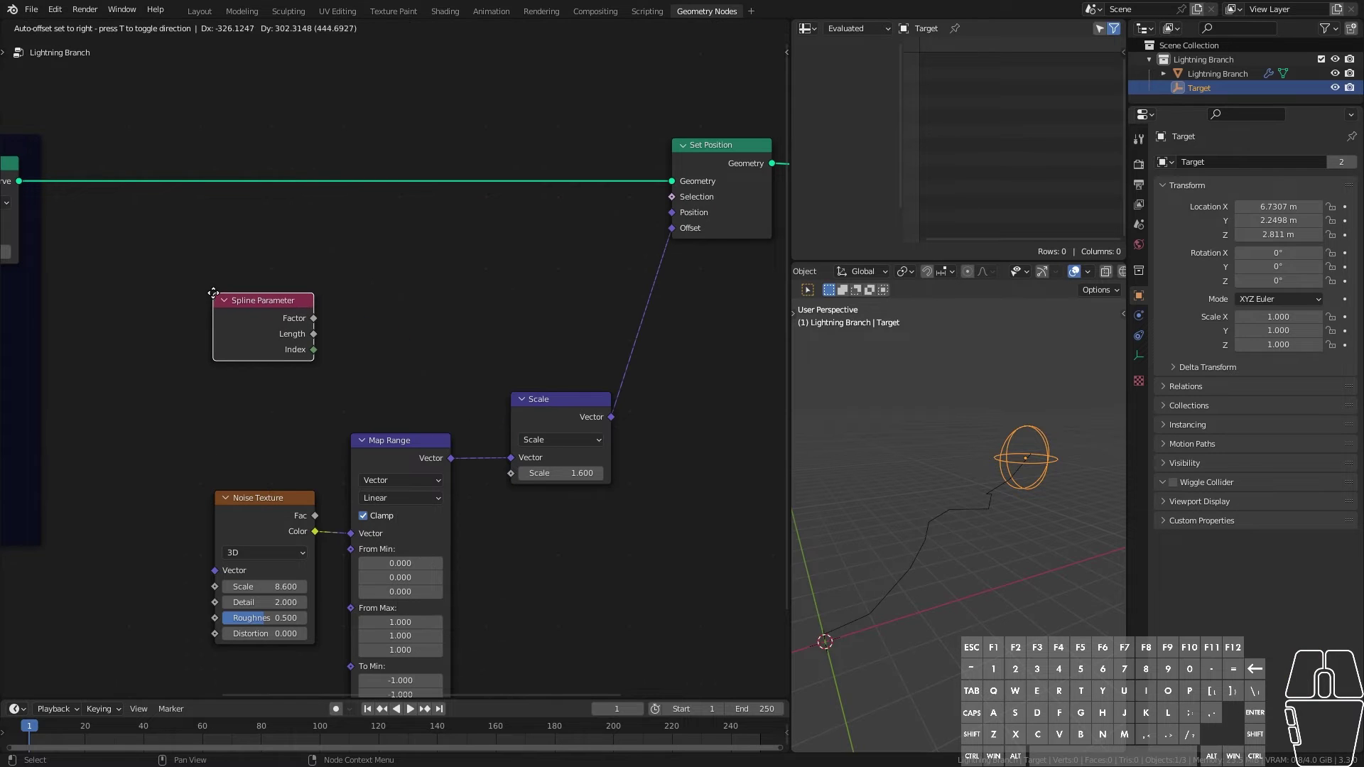
{"action": "left_click", "coordinate": [213, 292]}
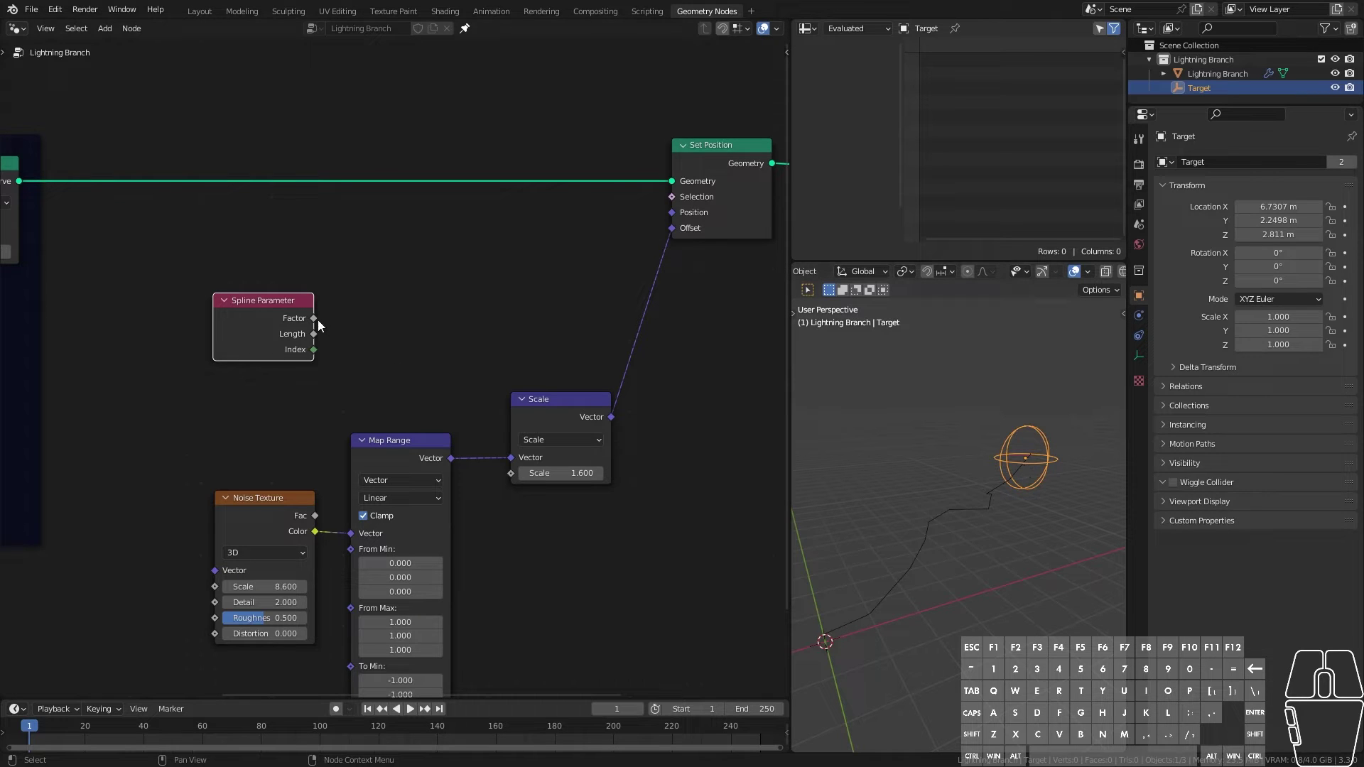
Step: Duplicate the Scale node onto the link into Set Position's Offset, and connect Spline Parameter's Factor to the first Scale node's Scale
{"action": "left_click_drag", "start_coordinate": [317, 319], "coordinate": [396, 298]}
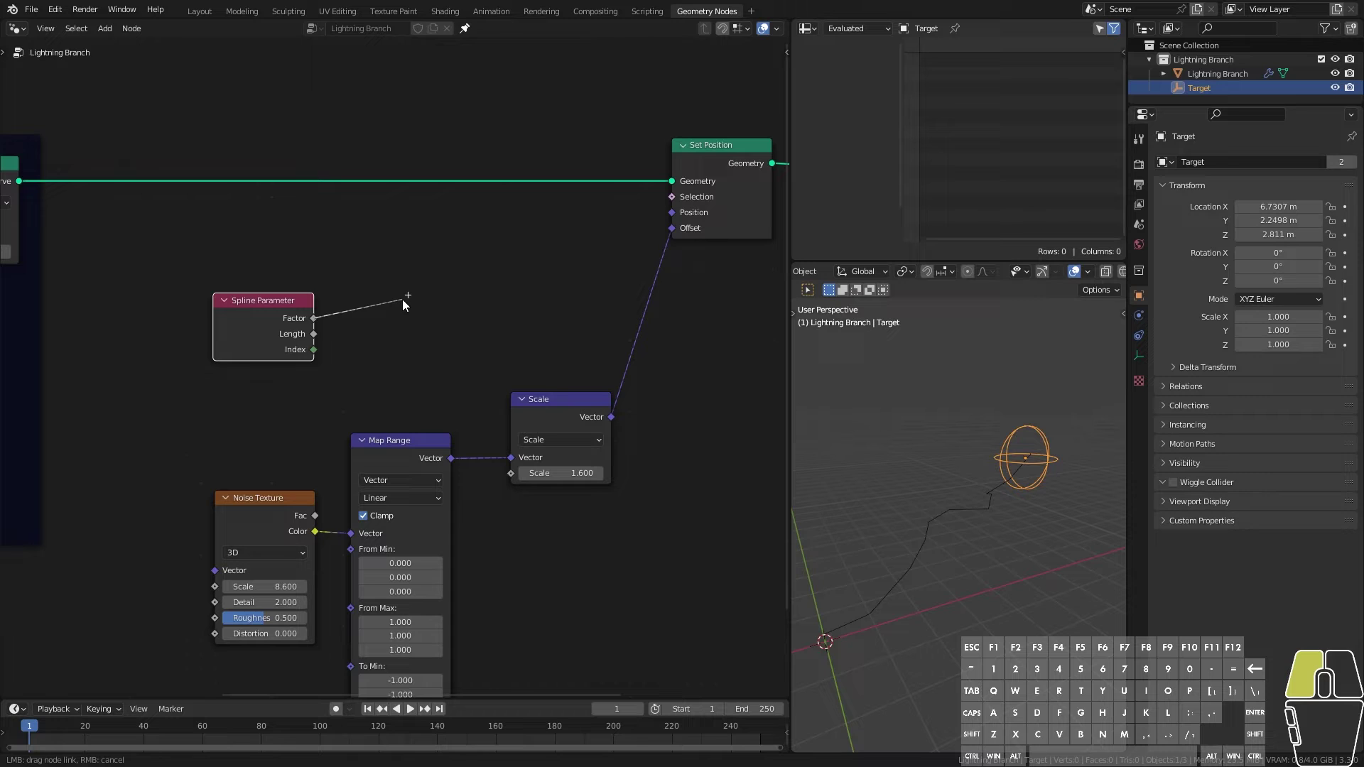
{"action": "left_click_drag", "start_coordinate": [402, 300], "coordinate": [402, 299]}
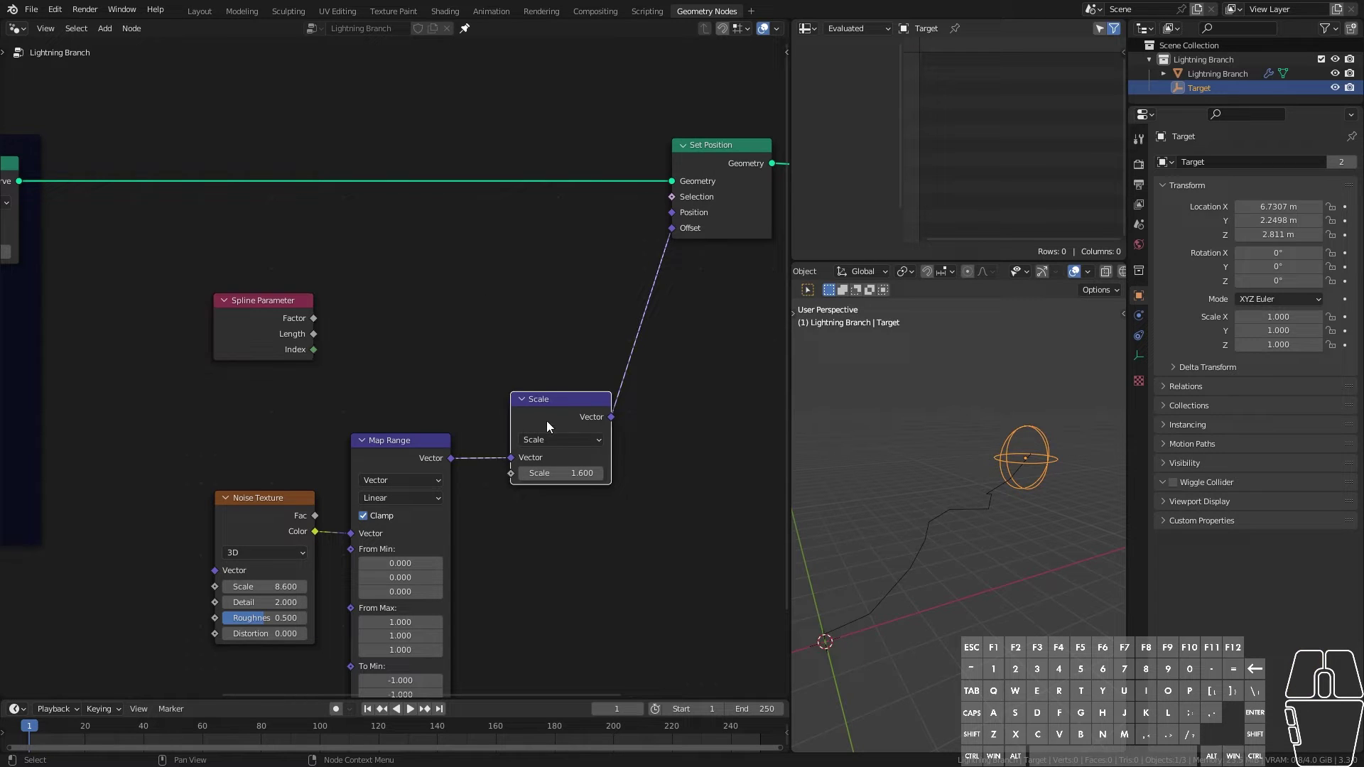
{"action": "key", "text": "shift+d"}
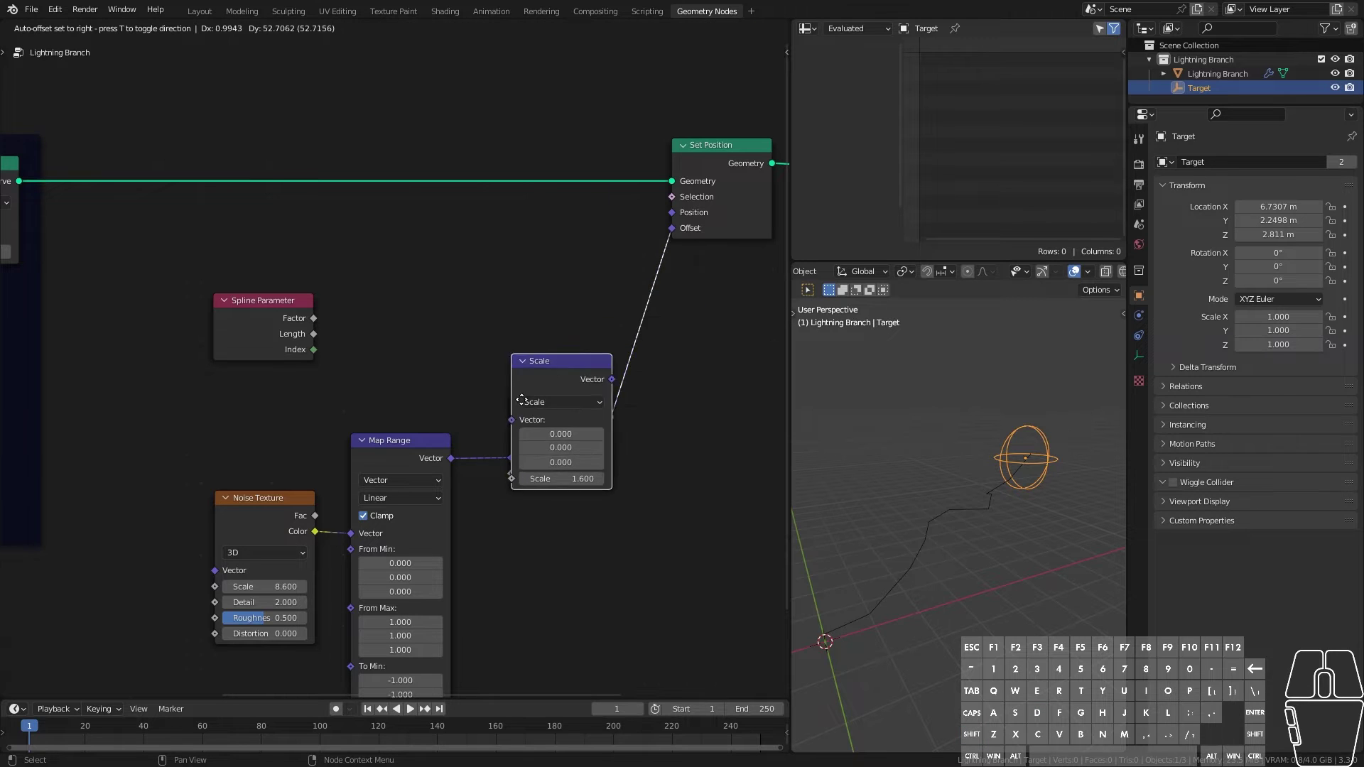
{"action": "left_click", "coordinate": [630, 322]}
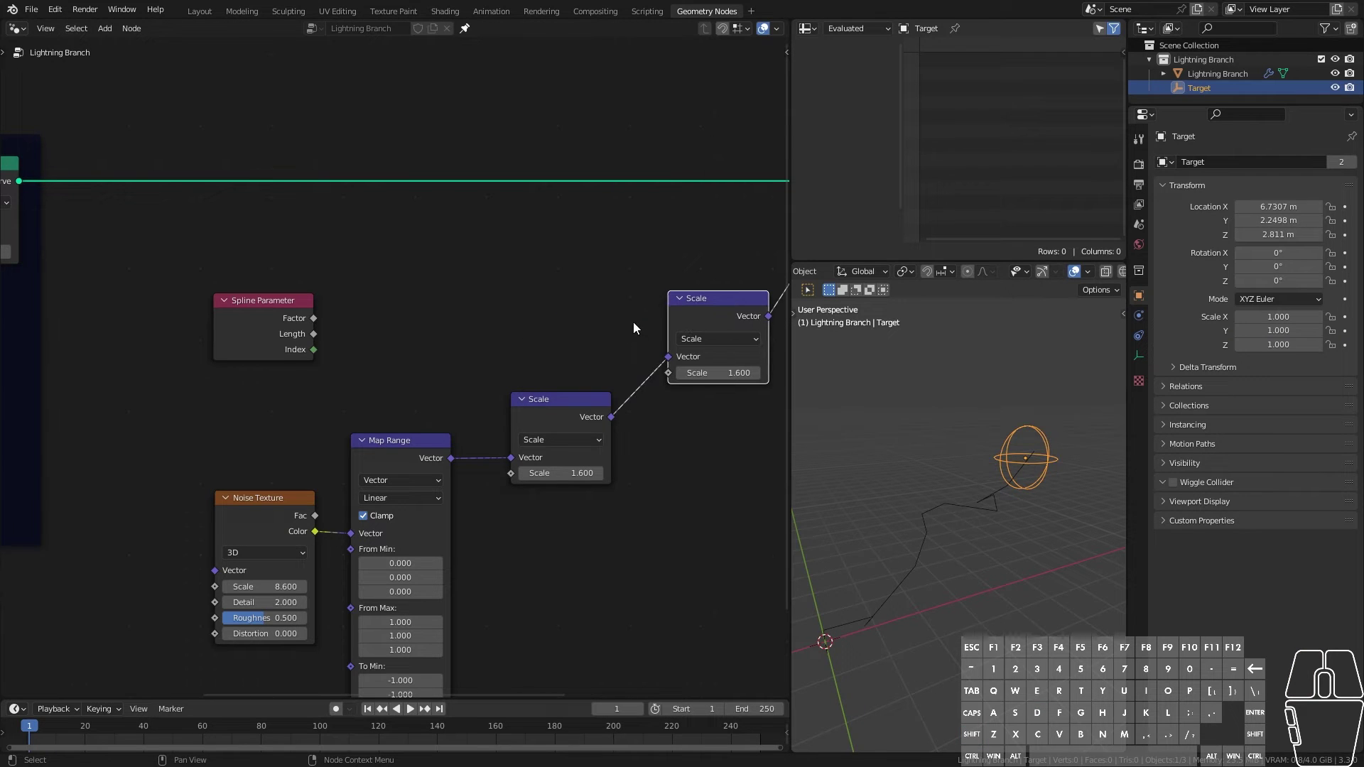
{"action": "middle_click_drag", "start_coordinate": [678, 422], "coordinate": [575, 442]}
{"action": "left_click_drag", "start_coordinate": [211, 338], "coordinate": [410, 494]}
{"action": "middle_click_drag", "start_coordinate": [887, 571], "coordinate": [1010, 565]}
{"action": "middle_click_drag", "start_coordinate": [1102, 478], "coordinate": [1049, 500], "text": "shift"}
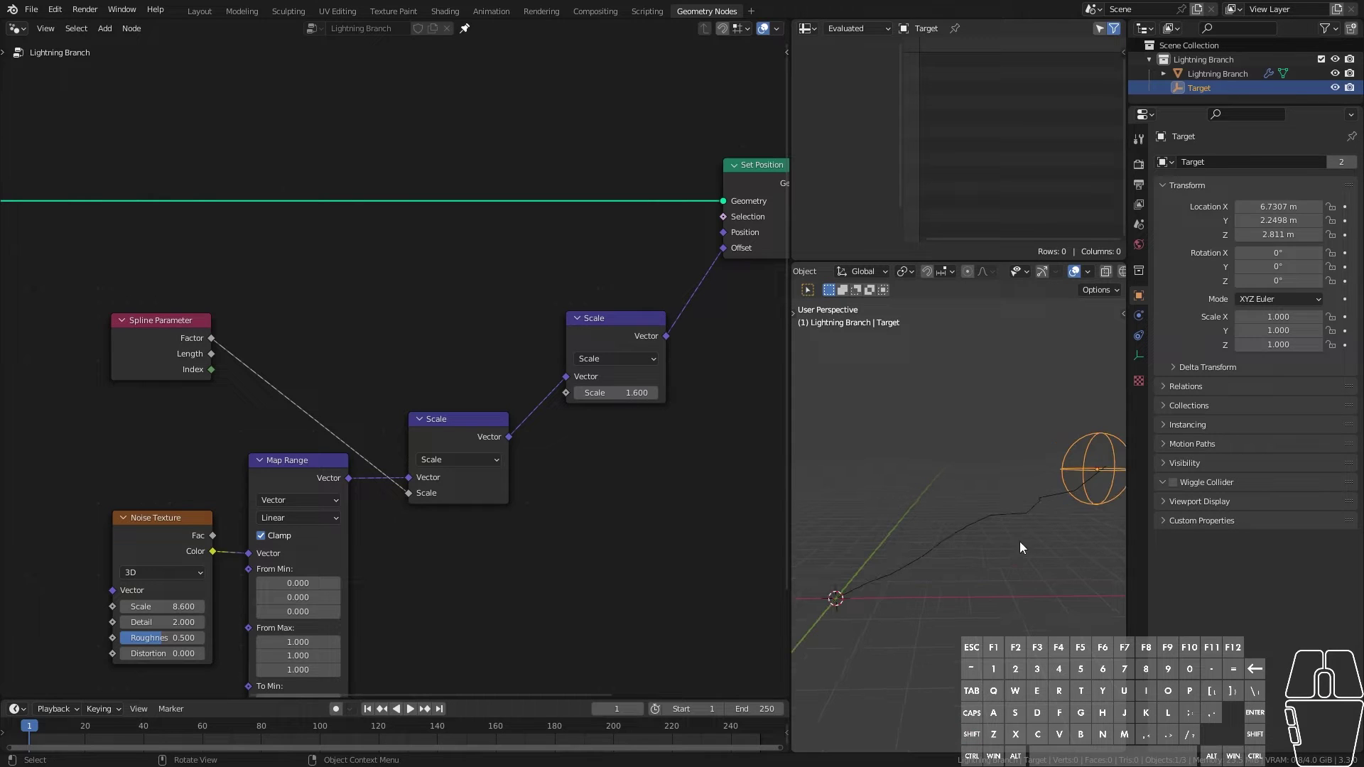
{"action": "middle_click_drag", "start_coordinate": [1023, 530], "coordinate": [1003, 627]}
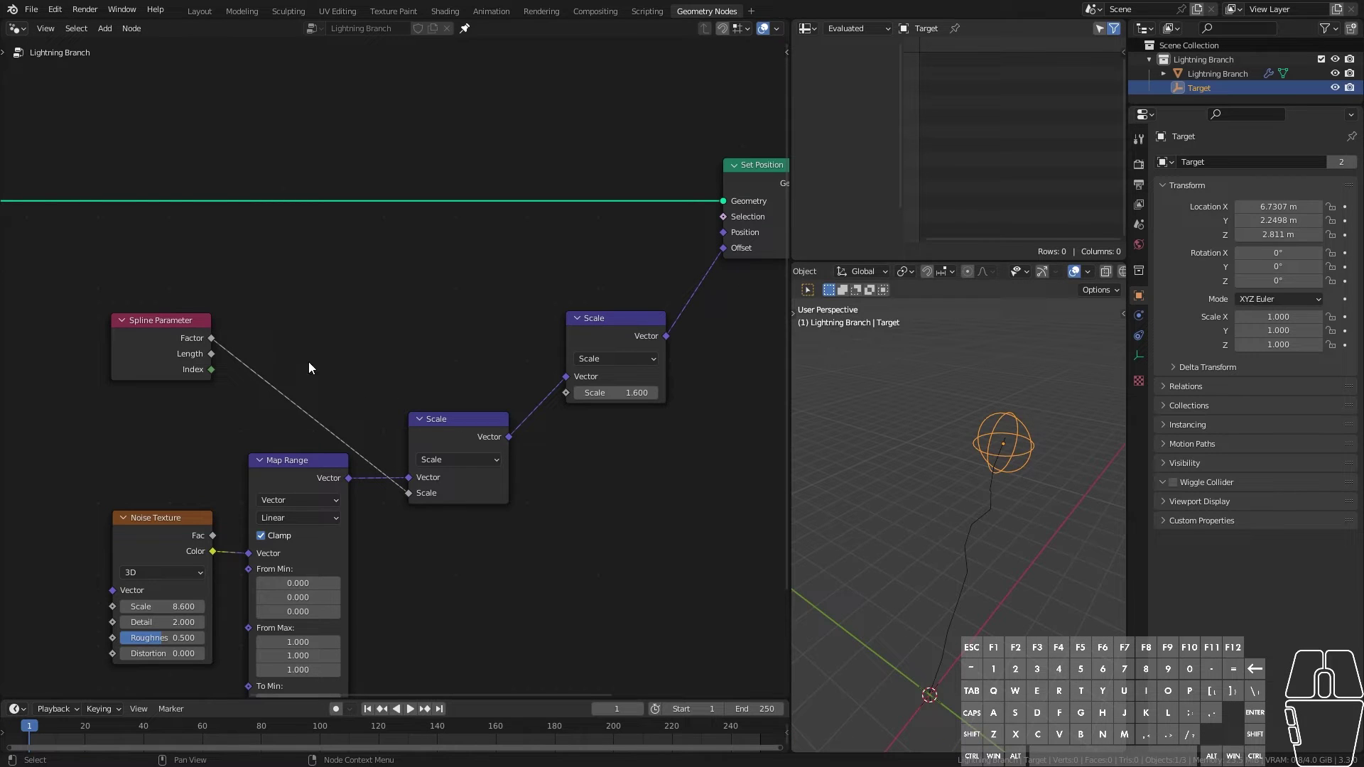
Step: Exaggerate the displacement with the second Scale node, and set its Scale to 1.5
{"action": "left_click_drag", "start_coordinate": [590, 393], "coordinate": [802, 393]}
{"action": "middle_click_drag", "start_coordinate": [845, 561], "coordinate": [1101, 493]}
{"action": "left_click", "coordinate": [628, 392]}
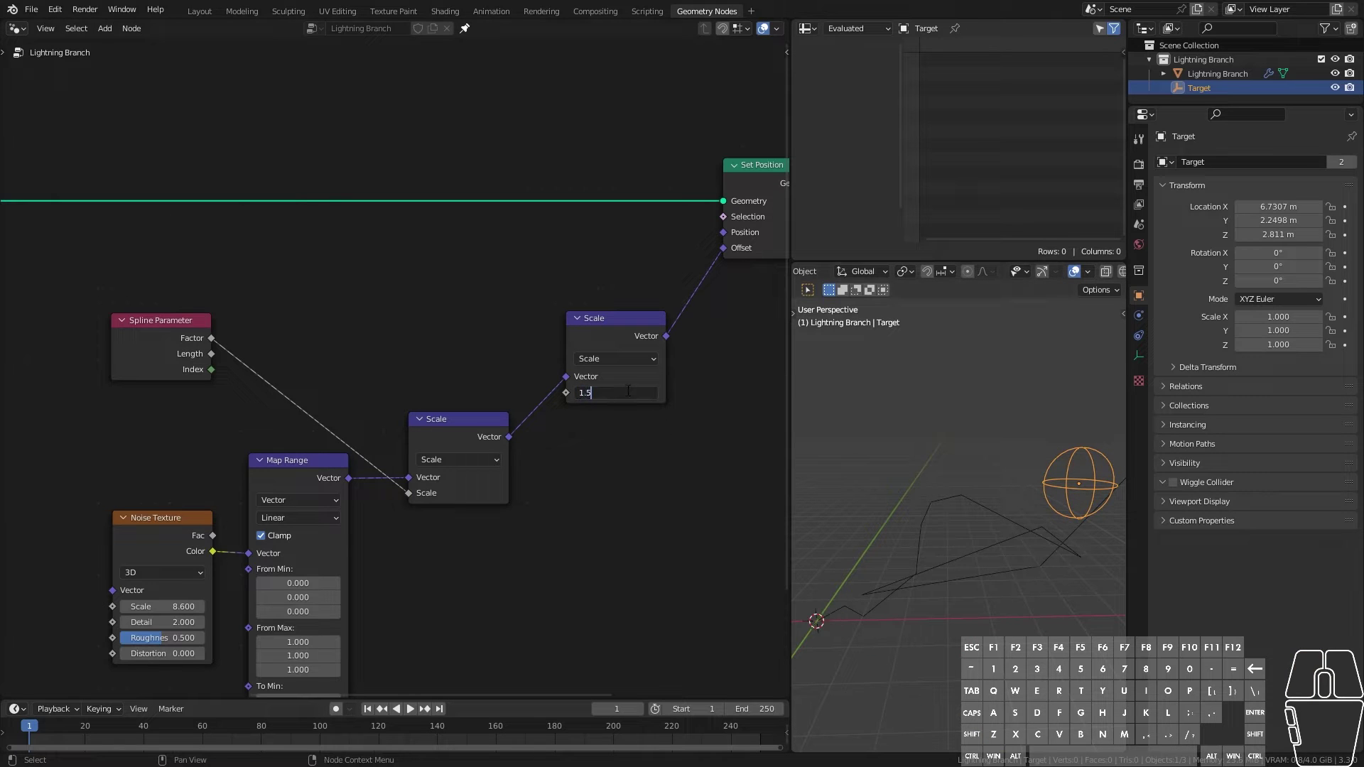
{"action": "key", "text": "Return"}
{"action": "middle_click_drag", "start_coordinate": [1051, 445], "coordinate": [824, 638]}
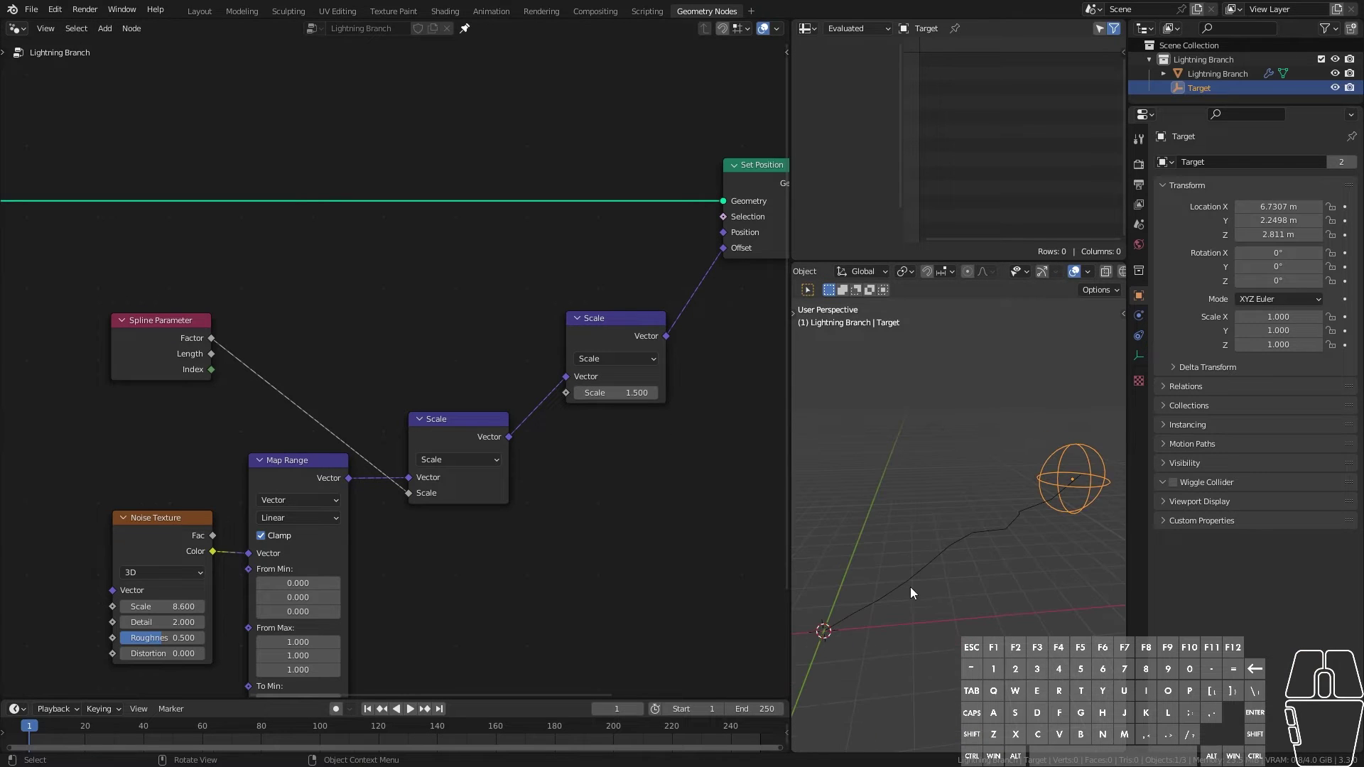
Step: Insert a Float Curve node between Spline Parameter's Factor and the first Scale node, and line up the Spline Parameter node beside it
{"action": "middle_click_drag", "start_coordinate": [327, 303], "coordinate": [448, 294], "text": "shift"}
{"action": "left_click_drag", "start_coordinate": [305, 312], "coordinate": [258, 311]}
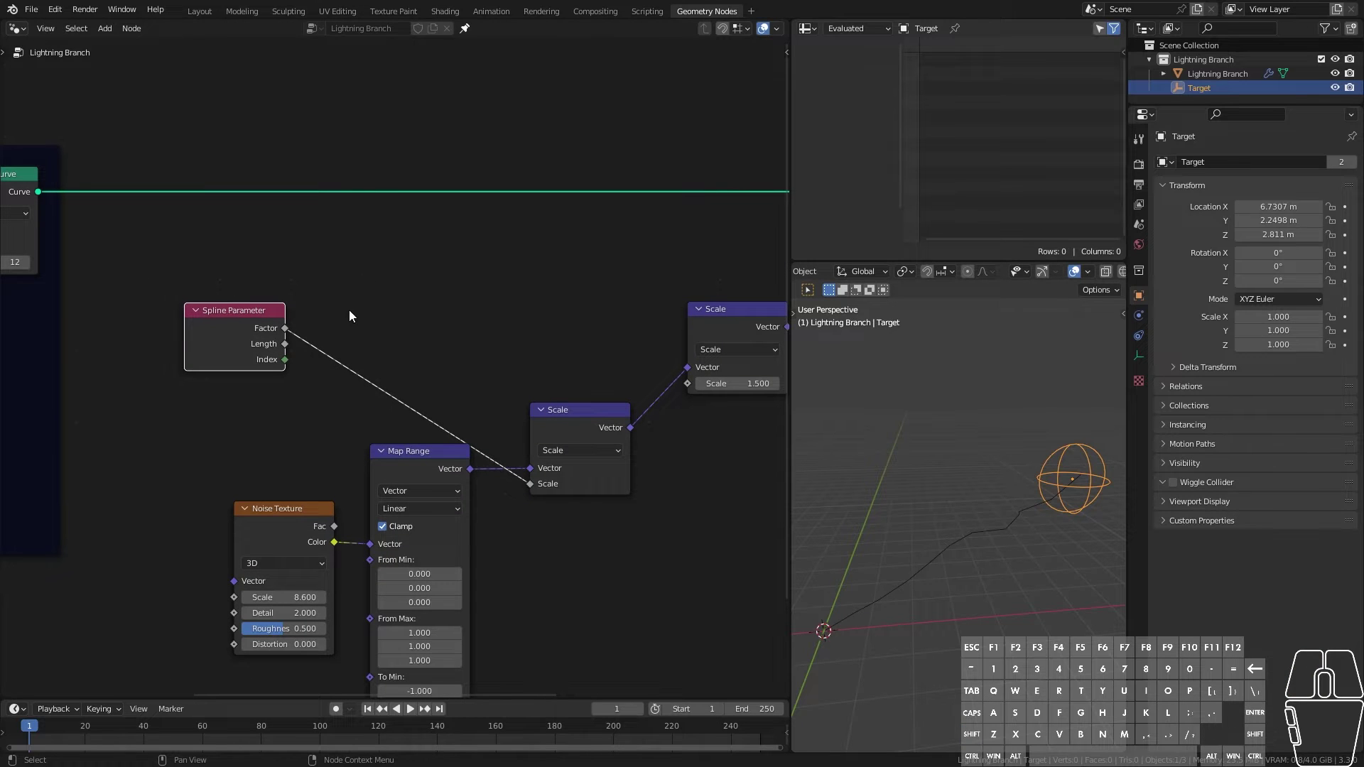
{"action": "key", "text": "shift+a"}
{"action": "mouse_move", "coordinate": [348, 443]}
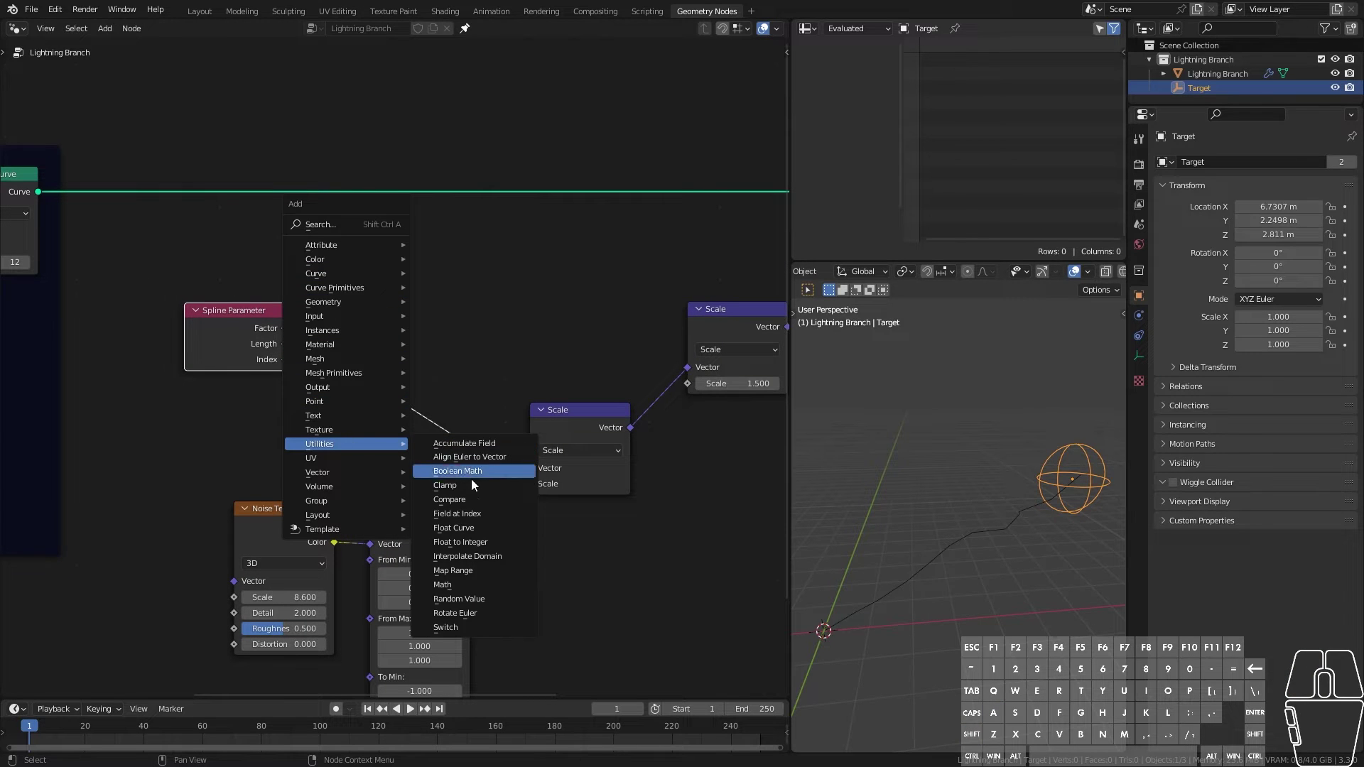
{"action": "left_click", "coordinate": [492, 531]}
{"action": "left_click", "coordinate": [322, 216]}
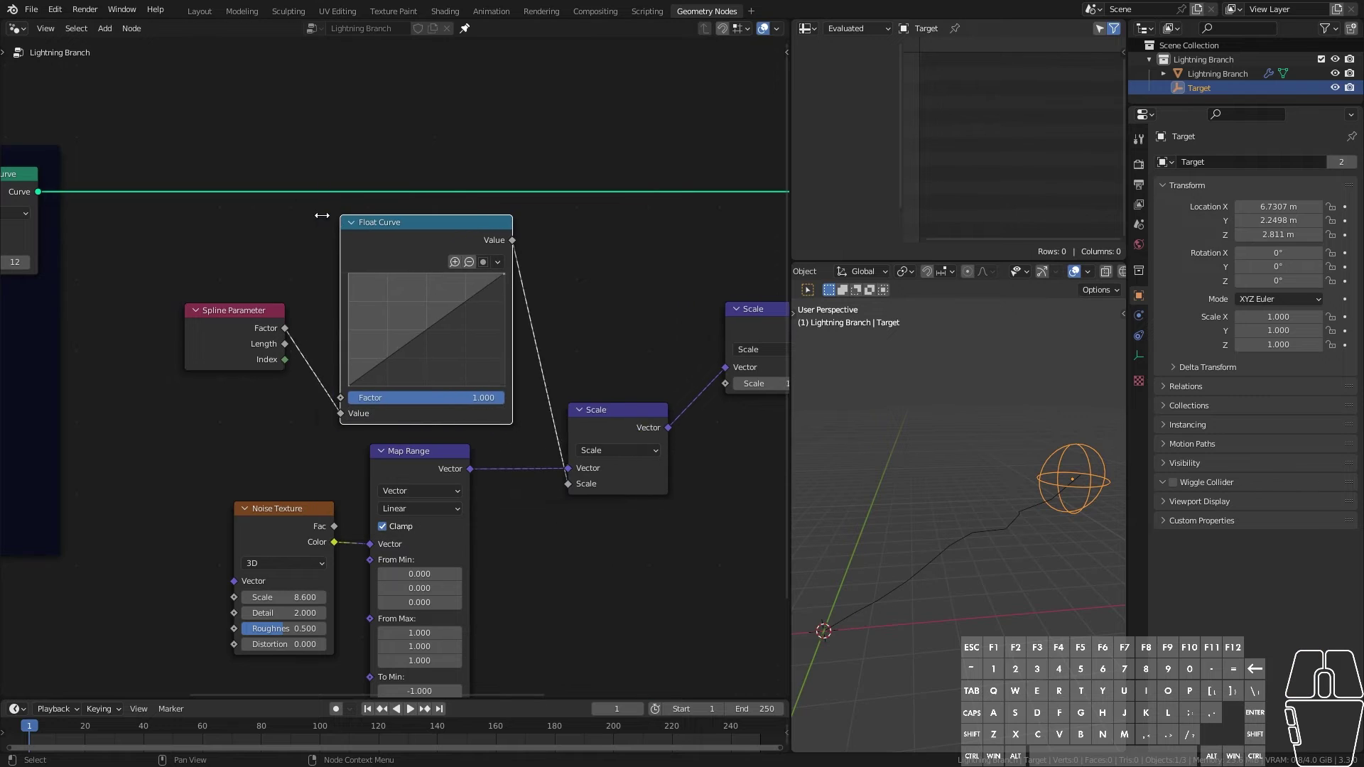
{"action": "left_click_drag", "start_coordinate": [386, 236], "coordinate": [381, 237]}
{"action": "left_click_drag", "start_coordinate": [248, 335], "coordinate": [248, 422]}
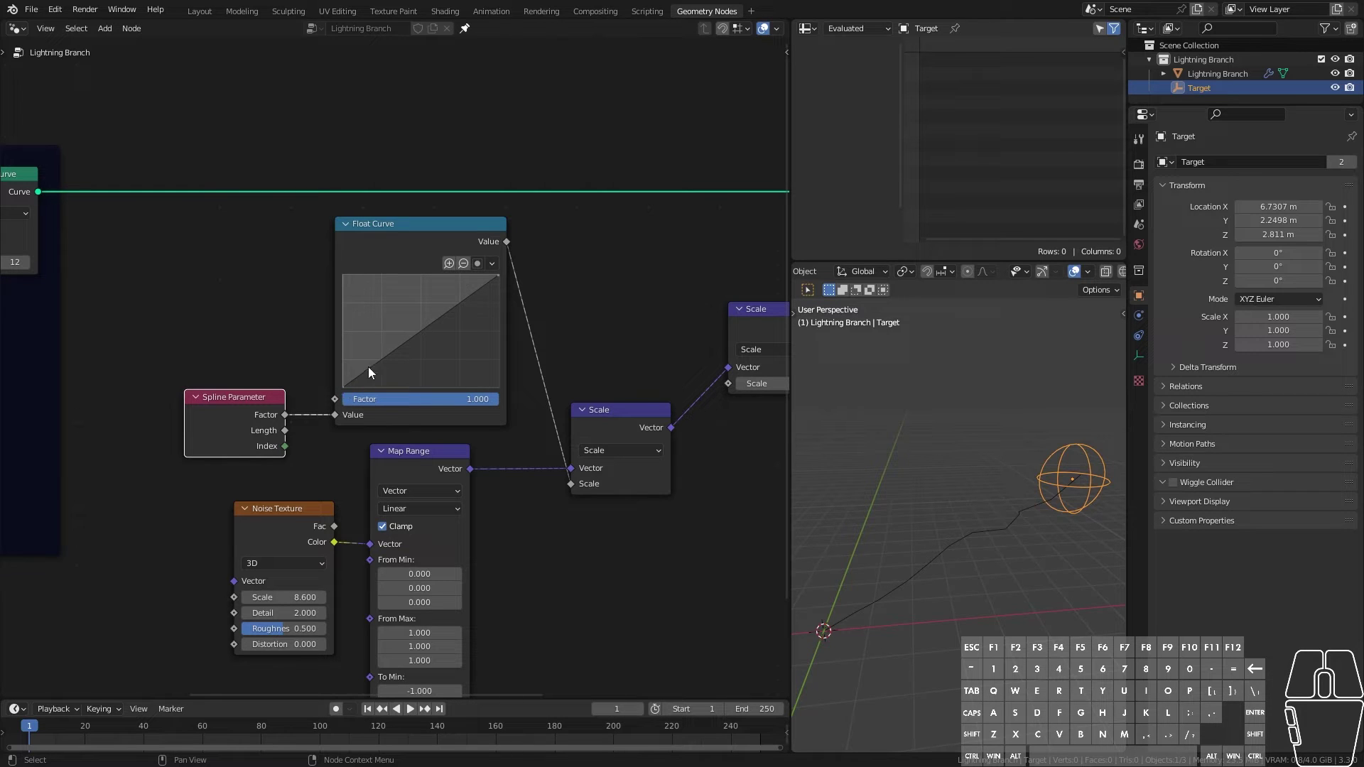
Step: Shape the Float Curve into an arch, with its end point at 0 and a point near the middle at 1
{"action": "left_click", "coordinate": [420, 330]}
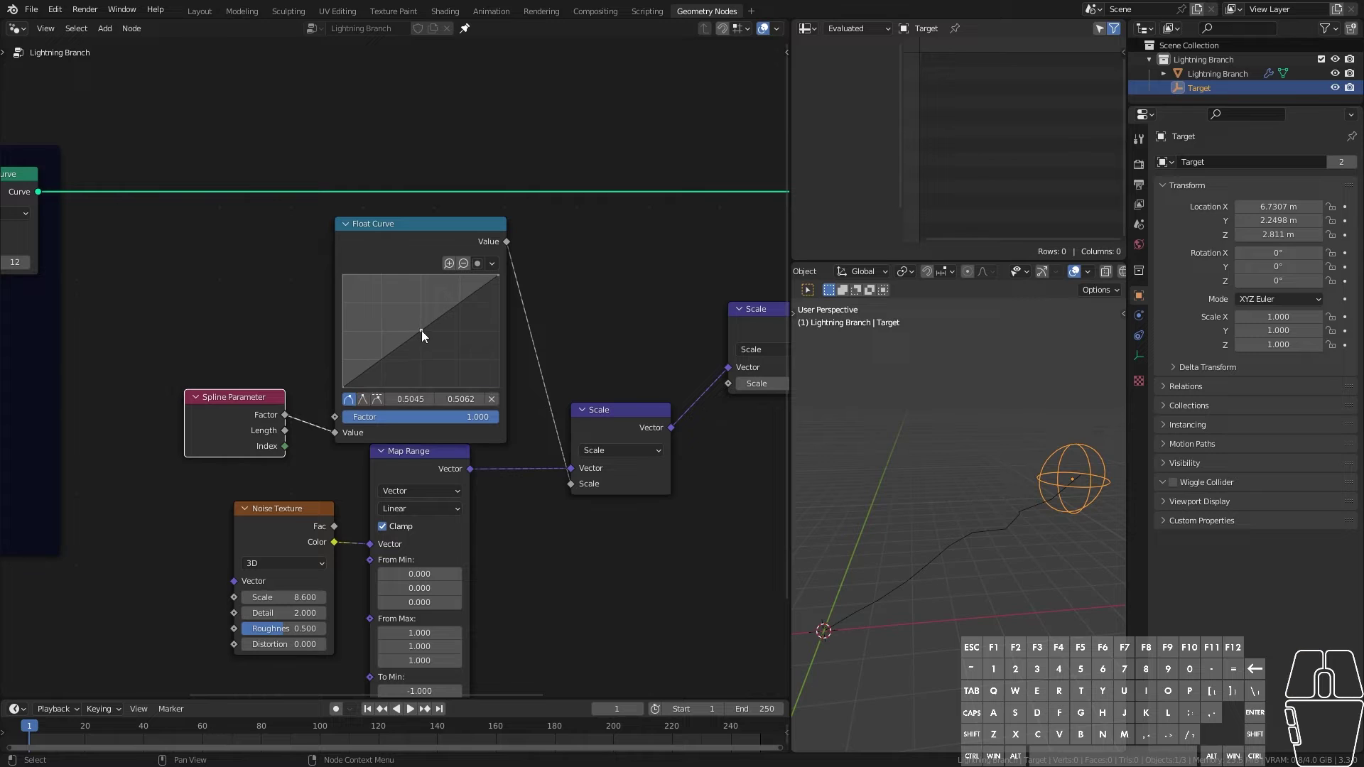
{"action": "left_click_drag", "start_coordinate": [498, 275], "coordinate": [498, 388]}
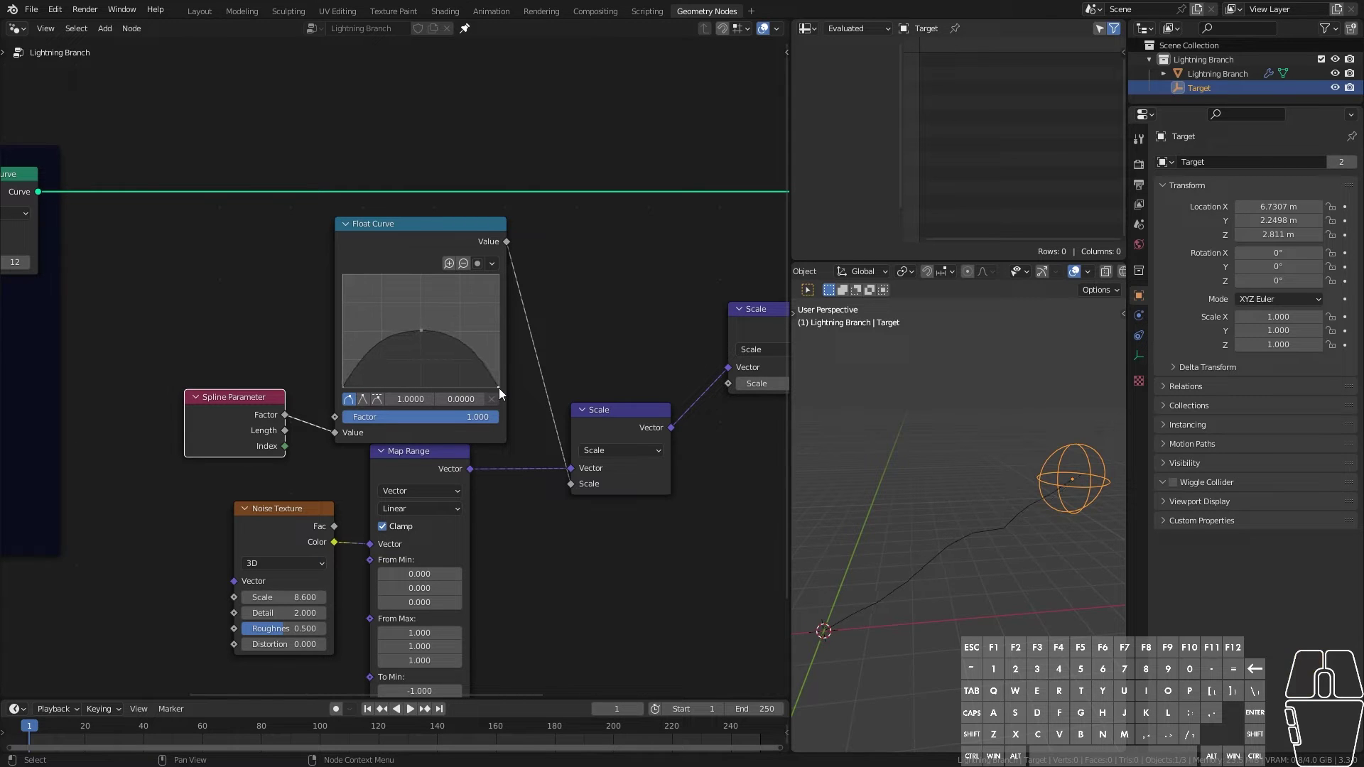
{"action": "left_click_drag", "start_coordinate": [425, 340], "coordinate": [422, 275]}
Step: Try narrowing the Float Curve's arch with an extra point on each side, and undo those points
{"action": "left_click_drag", "start_coordinate": [355, 315], "coordinate": [382, 352]}
{"action": "left_click_drag", "start_coordinate": [473, 305], "coordinate": [448, 346]}
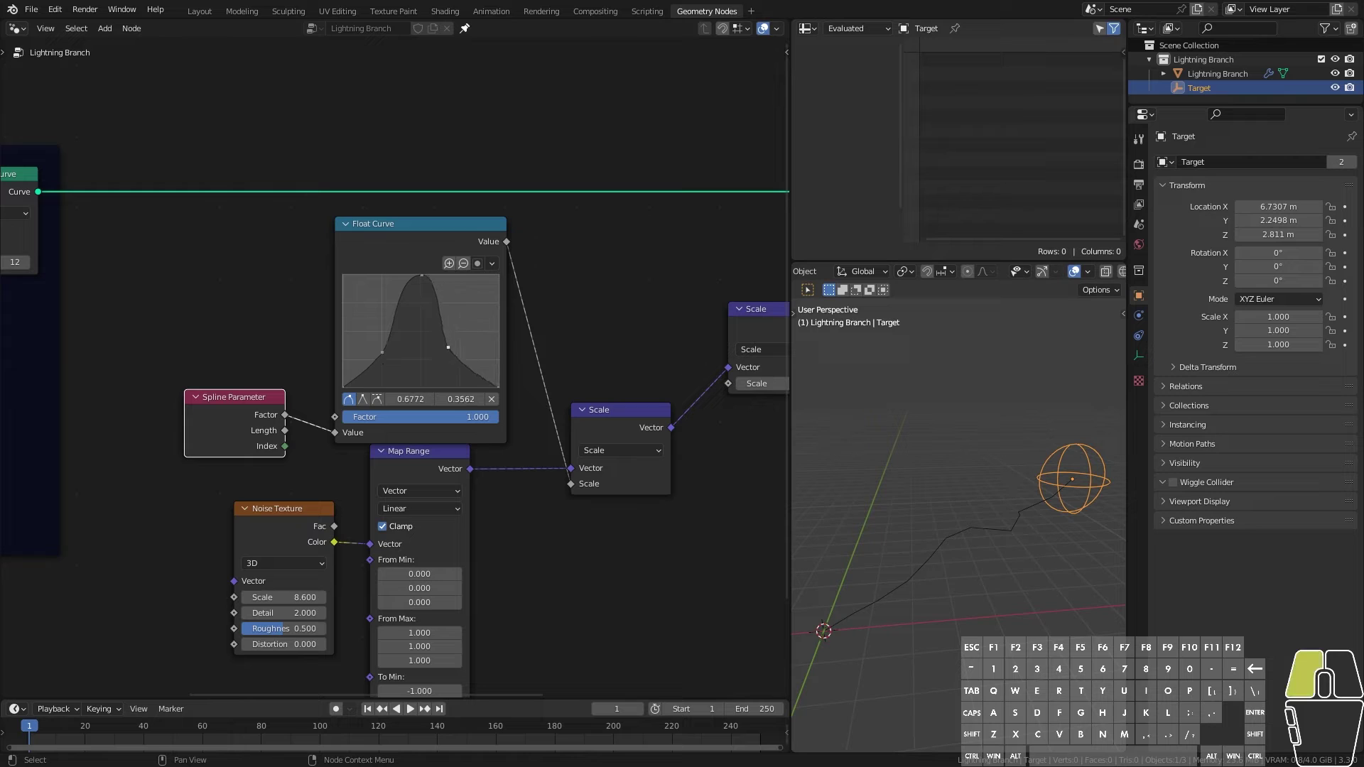
{"action": "key", "text": "ctrl+z"}
{"action": "left_click", "coordinate": [363, 400]}
{"action": "left_click", "coordinate": [375, 400]}
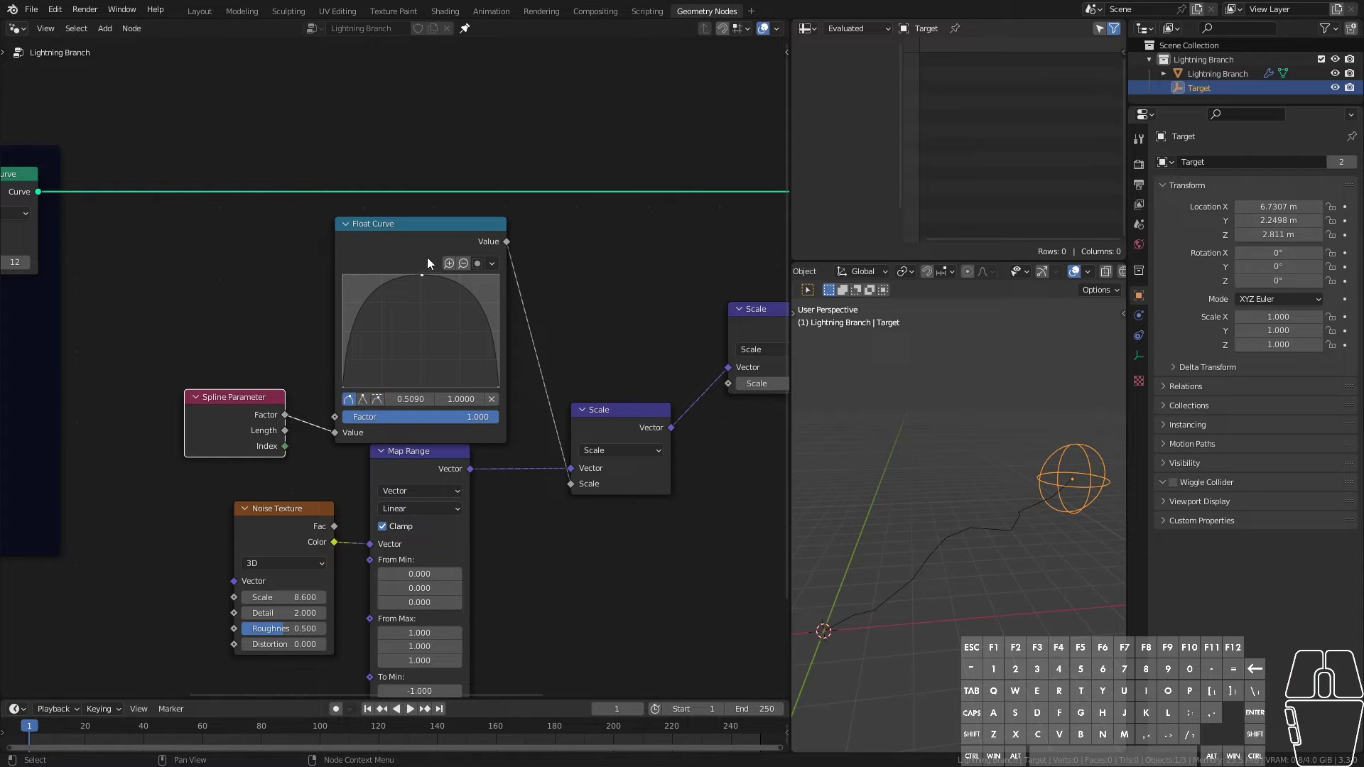
{"action": "left_click_drag", "start_coordinate": [427, 253], "coordinate": [428, 251]}
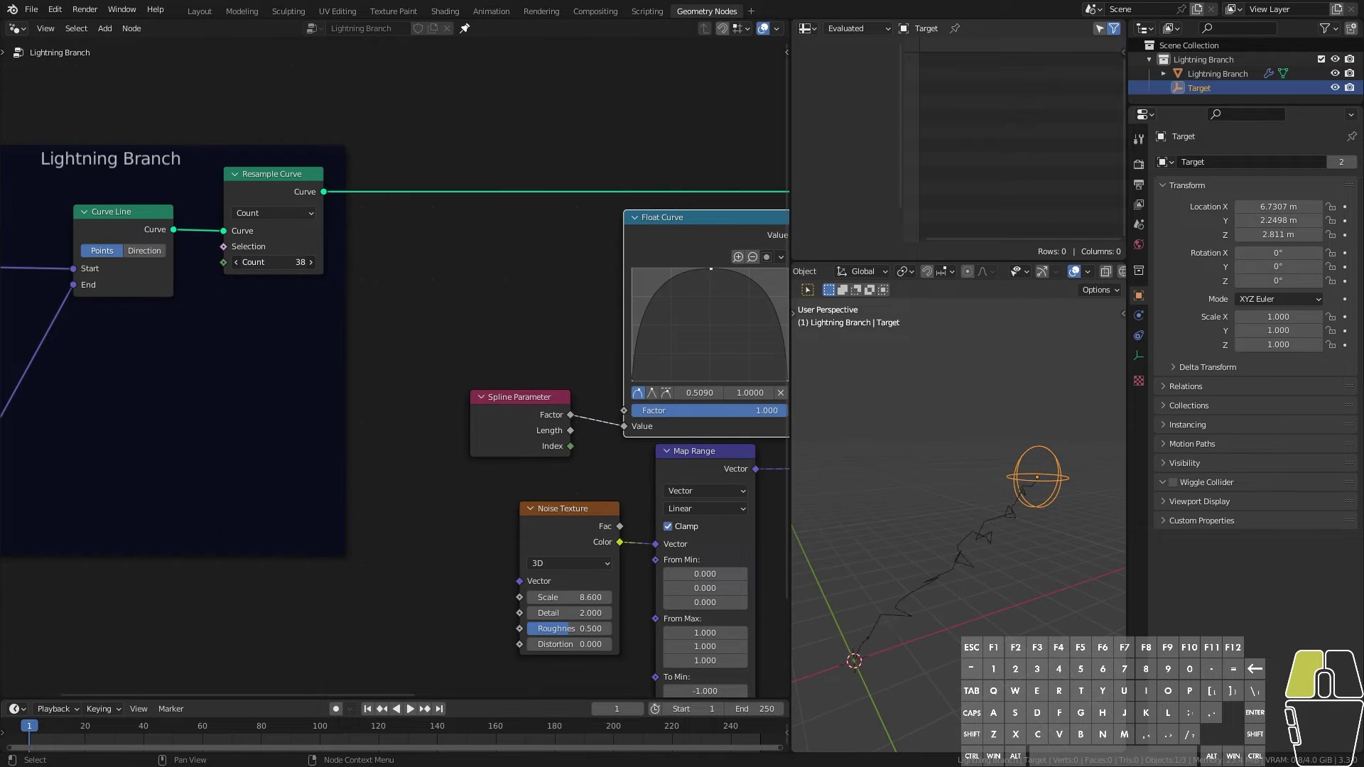
Step: Try a Resample Curve Count of 39 with a Noise Texture Scale of 0.39 and check the curve's shape
{"action": "left_click_drag", "start_coordinate": [621, 348], "coordinate": [615, 348], "text": "shift"}
{"action": "middle_click_drag", "start_coordinate": [200, 530], "coordinate": [299, 431]}
{"action": "scroll", "coordinate": [299, 431], "scroll_direction": "up", "scroll_amount": 3}
{"action": "left_click_drag", "start_coordinate": [299, 431], "coordinate": [241, 431]}
{"action": "middle_click_drag", "start_coordinate": [569, 333], "coordinate": [368, 447]}
{"action": "left_click_drag", "start_coordinate": [623, 314], "coordinate": [659, 314]}
{"action": "middle_click_drag", "start_coordinate": [914, 547], "coordinate": [936, 573]}
{"action": "left_click_drag", "start_coordinate": [100, 544], "coordinate": [80, 544], "text": "shift"}
{"action": "middle_click_drag", "start_coordinate": [919, 584], "coordinate": [955, 588]}
{"action": "left_click_drag", "start_coordinate": [579, 274], "coordinate": [561, 274], "text": "shift"}
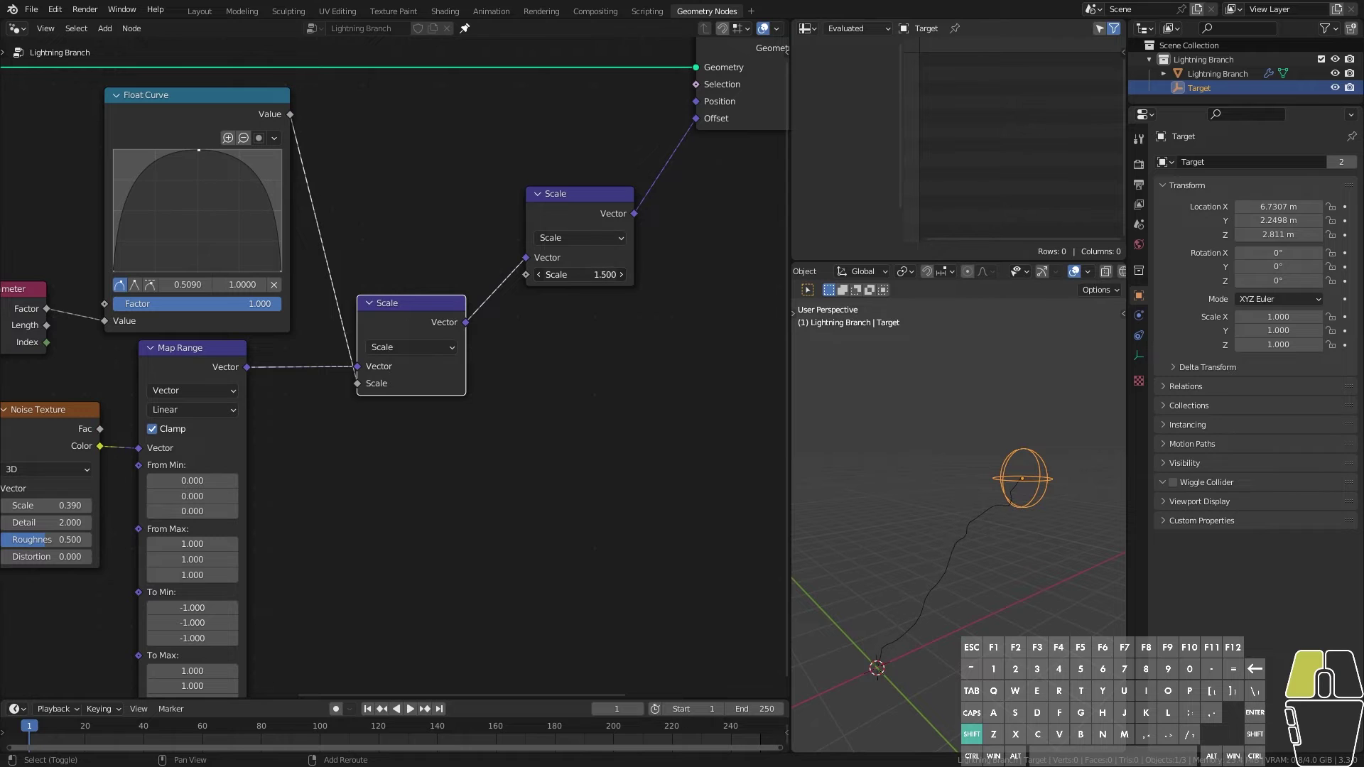
{"action": "middle_click_drag", "start_coordinate": [867, 477], "coordinate": [932, 588]}
Step: Set the Resample Curve node's Count to 24
{"action": "middle_click_drag", "start_coordinate": [421, 497], "coordinate": [712, 522], "text": "shift"}
{"action": "scroll", "coordinate": [426, 419], "scroll_direction": "down", "scroll_amount": 4}
{"action": "middle_click_drag", "start_coordinate": [181, 297], "coordinate": [364, 390]}
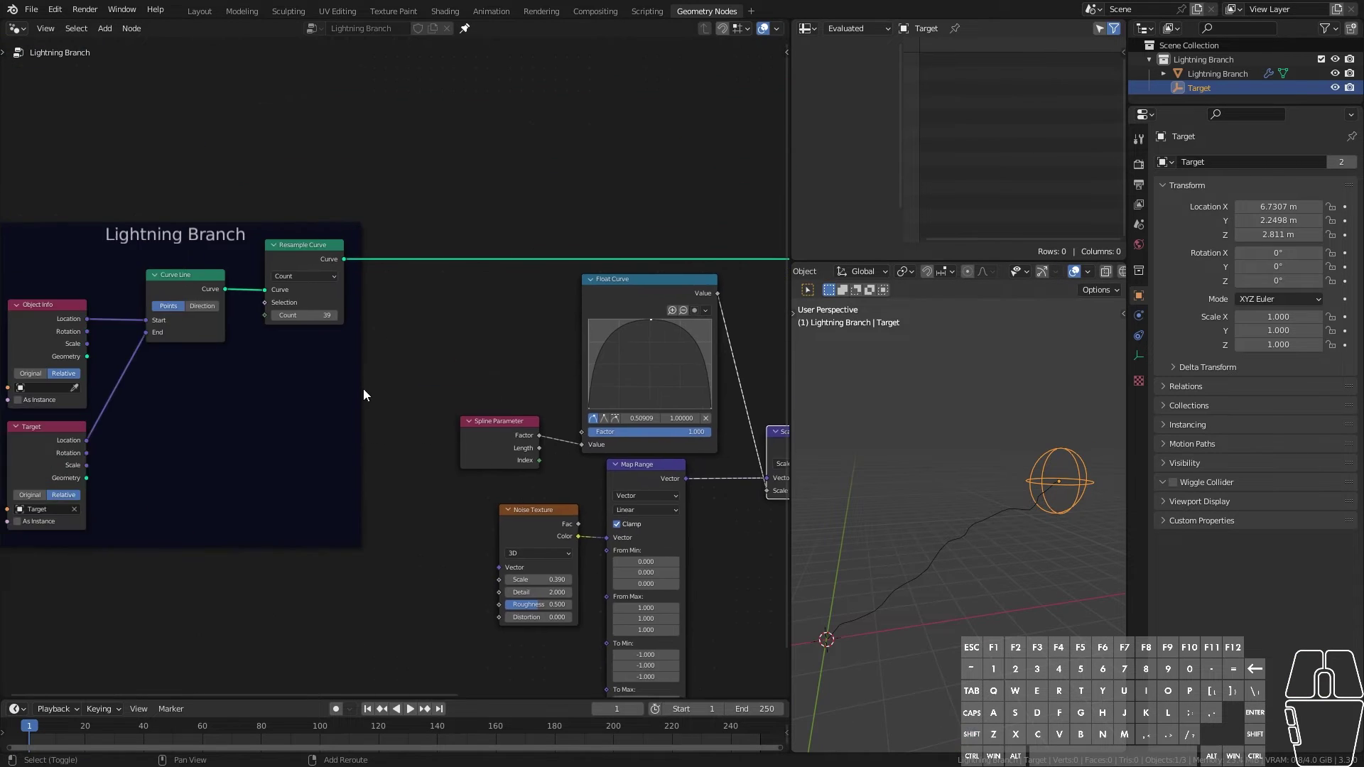
{"action": "scroll", "coordinate": [364, 395], "scroll_direction": "up", "scroll_amount": 1}
{"action": "left_click", "coordinate": [302, 314]}
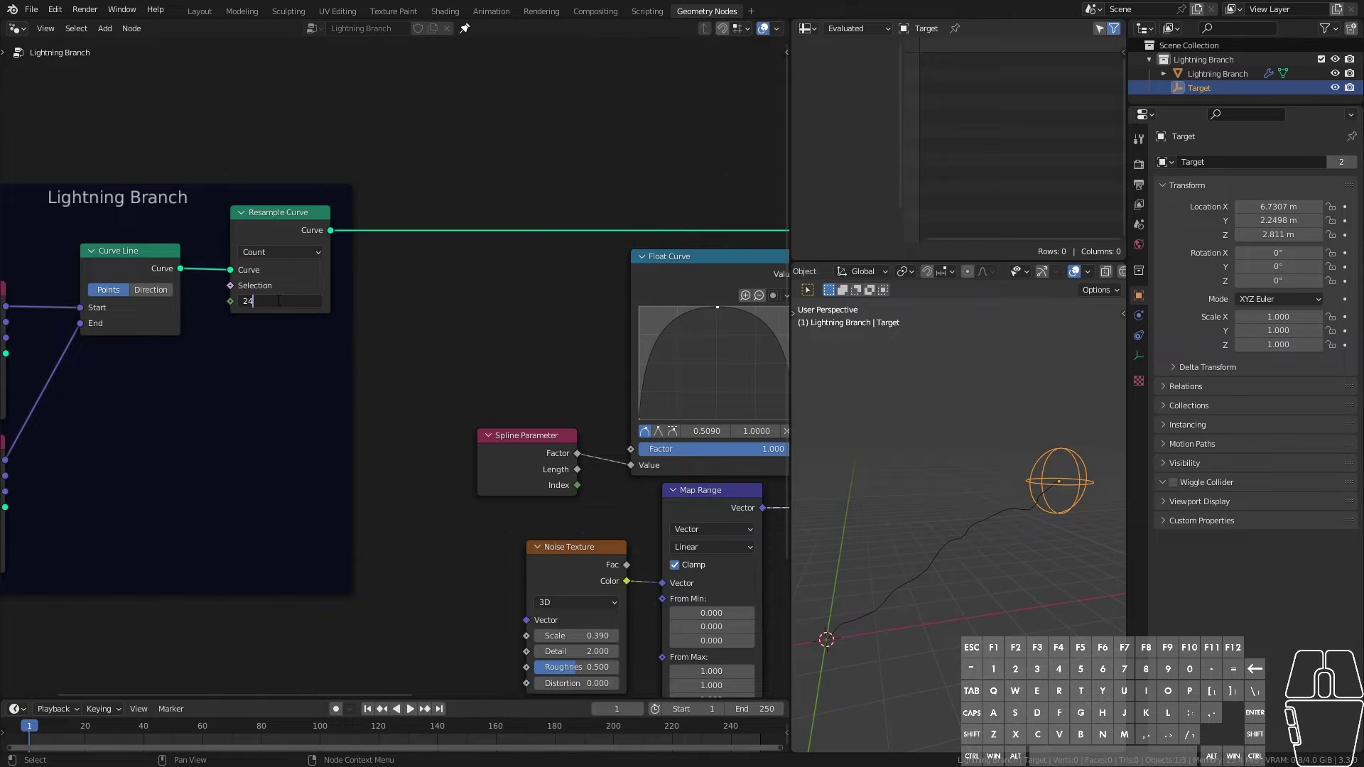
{"action": "key", "text": "Return"}
Step: Set the Noise Texture's Scale to 0.85 and check the curve's jaggedness
{"action": "scroll", "coordinate": [391, 358], "scroll_direction": "down", "scroll_amount": 1}
{"action": "middle_click_drag", "start_coordinate": [513, 364], "coordinate": [333, 240]}
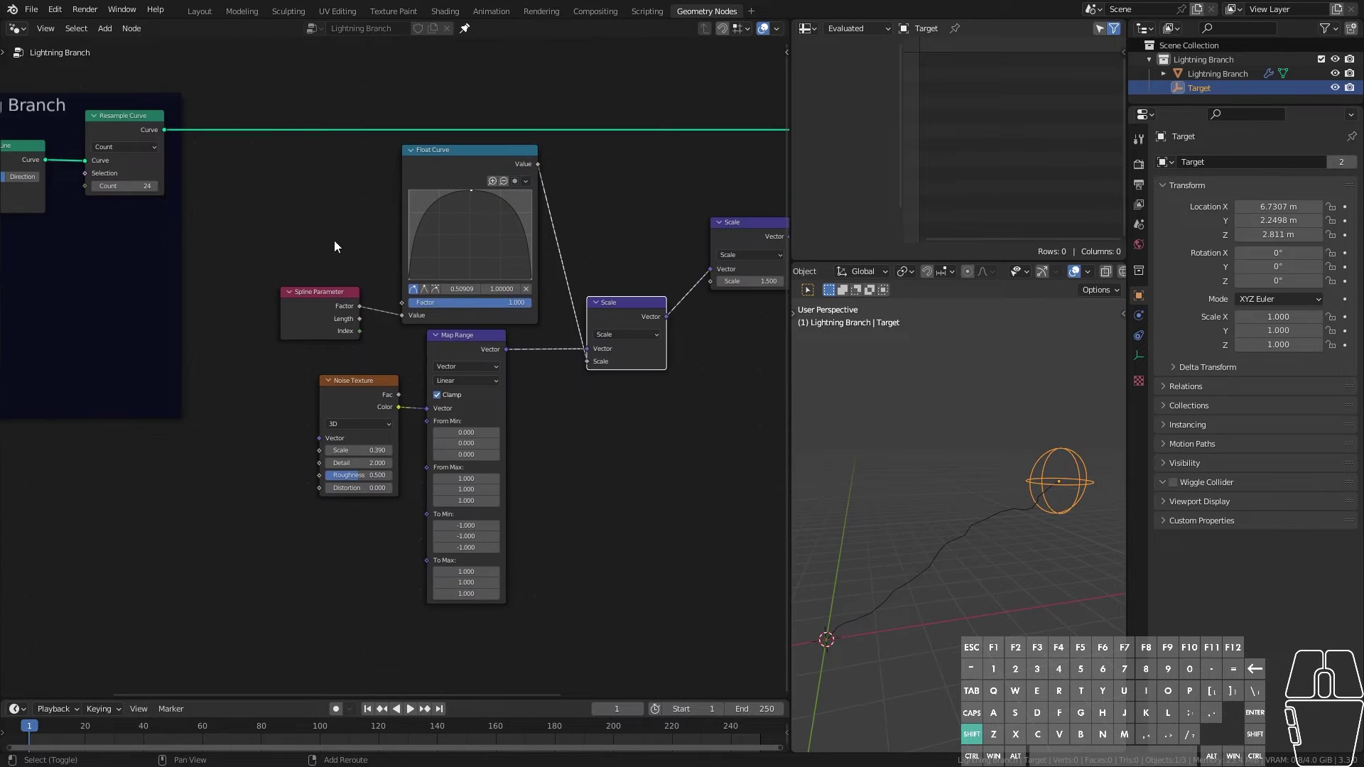
{"action": "scroll", "coordinate": [426, 398], "scroll_direction": "up", "scroll_amount": 1}
{"action": "left_click_drag", "start_coordinate": [352, 473], "coordinate": [363, 473], "text": "shift"}
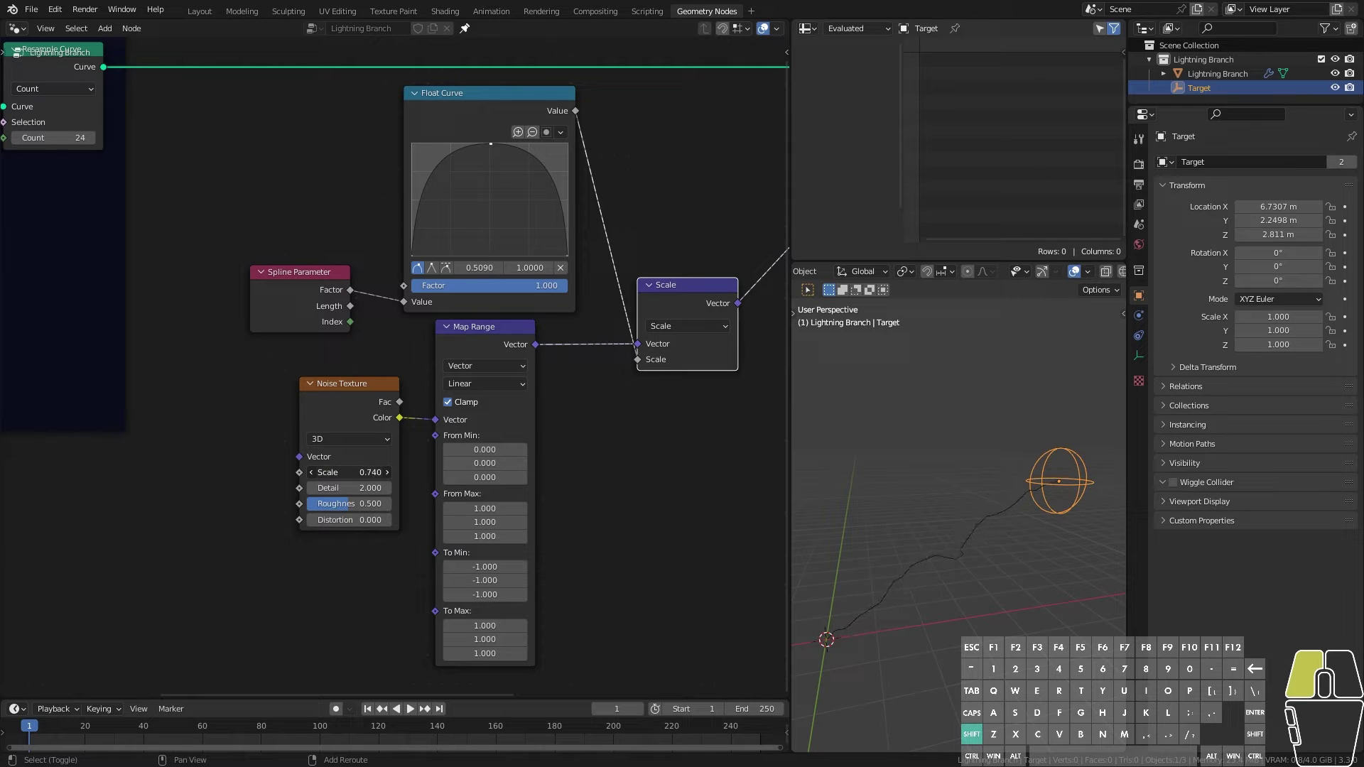
{"action": "left_click_drag", "start_coordinate": [364, 473], "coordinate": [364, 473], "text": "shift"}
{"action": "middle_click_drag", "start_coordinate": [844, 578], "coordinate": [992, 602]}
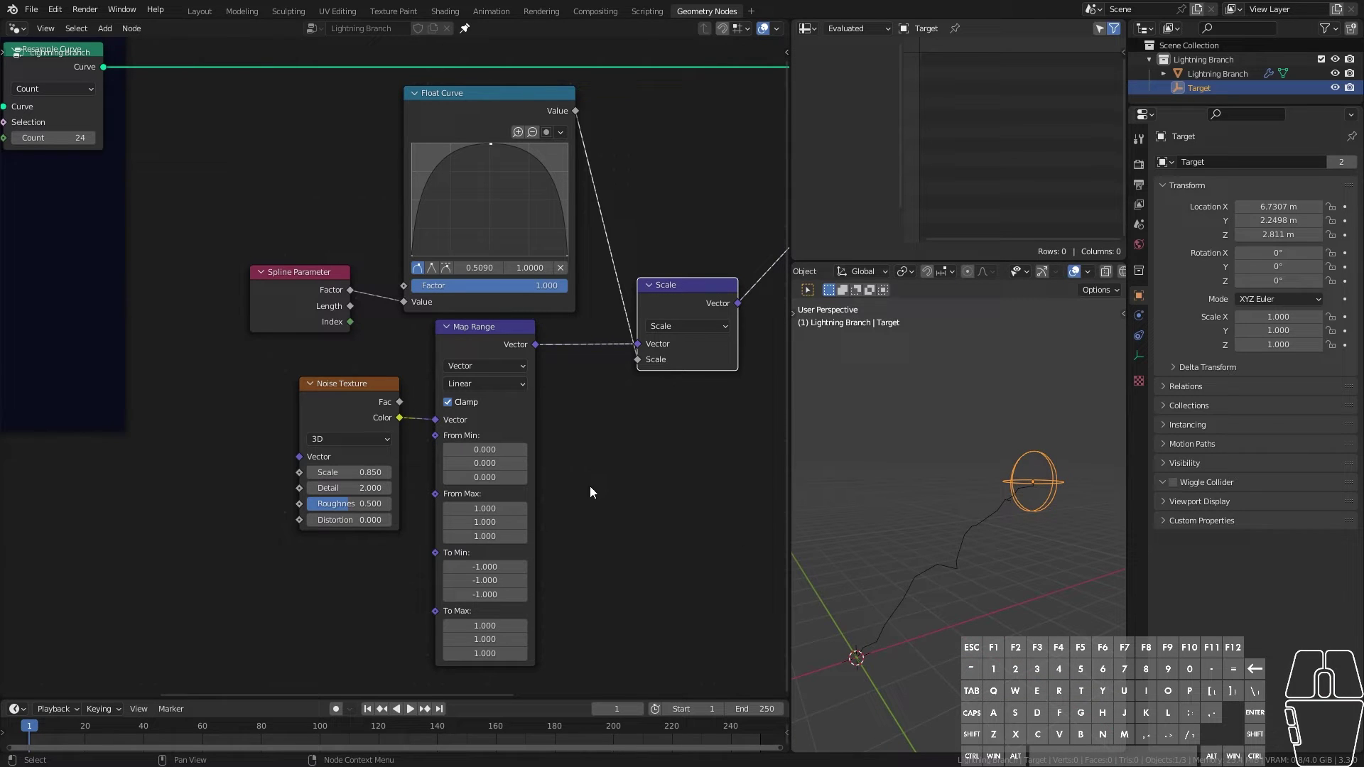
Step: Switch the Noise Texture to 4D and set its W value to 13.4
{"action": "left_click", "coordinate": [353, 440]}
{"action": "left_click", "coordinate": [352, 440]}
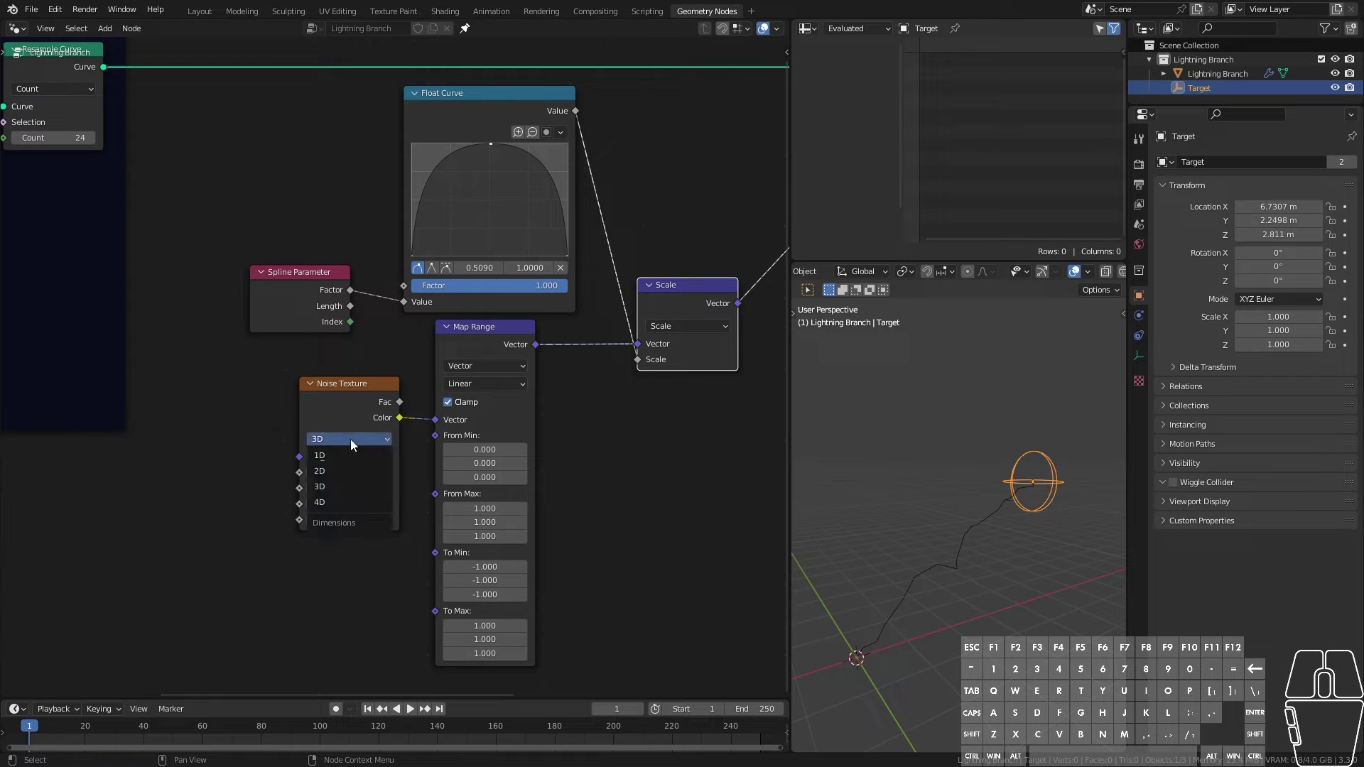
{"action": "left_click", "coordinate": [351, 439]}
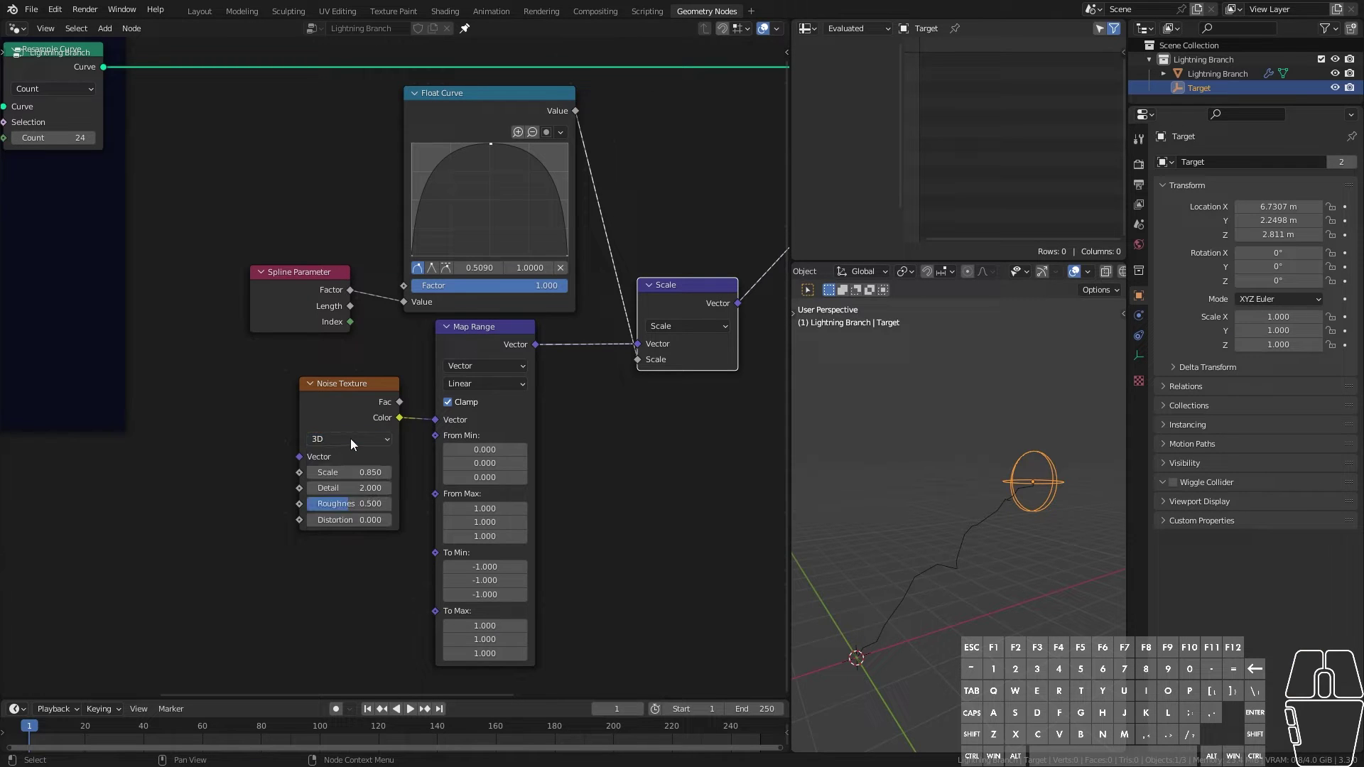
{"action": "left_click", "coordinate": [355, 441]}
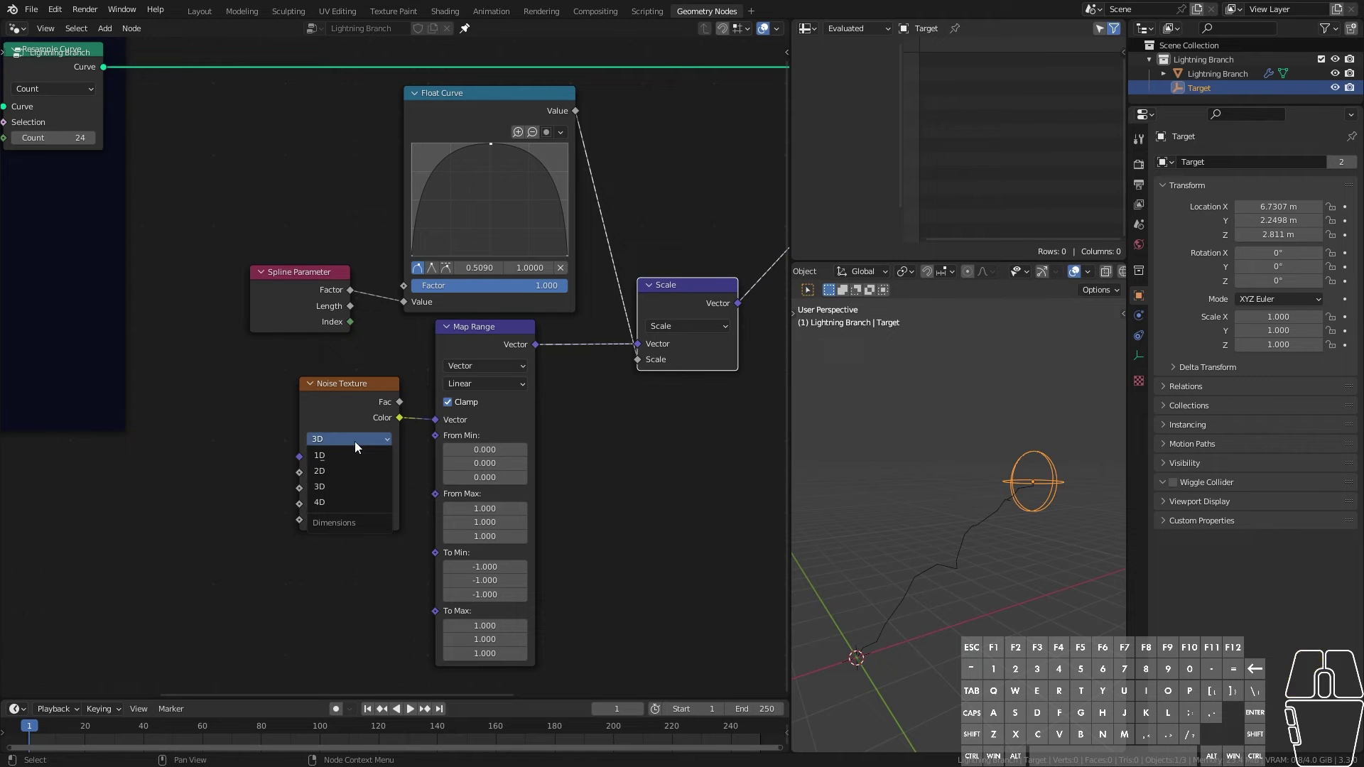
{"action": "left_click", "coordinate": [328, 500]}
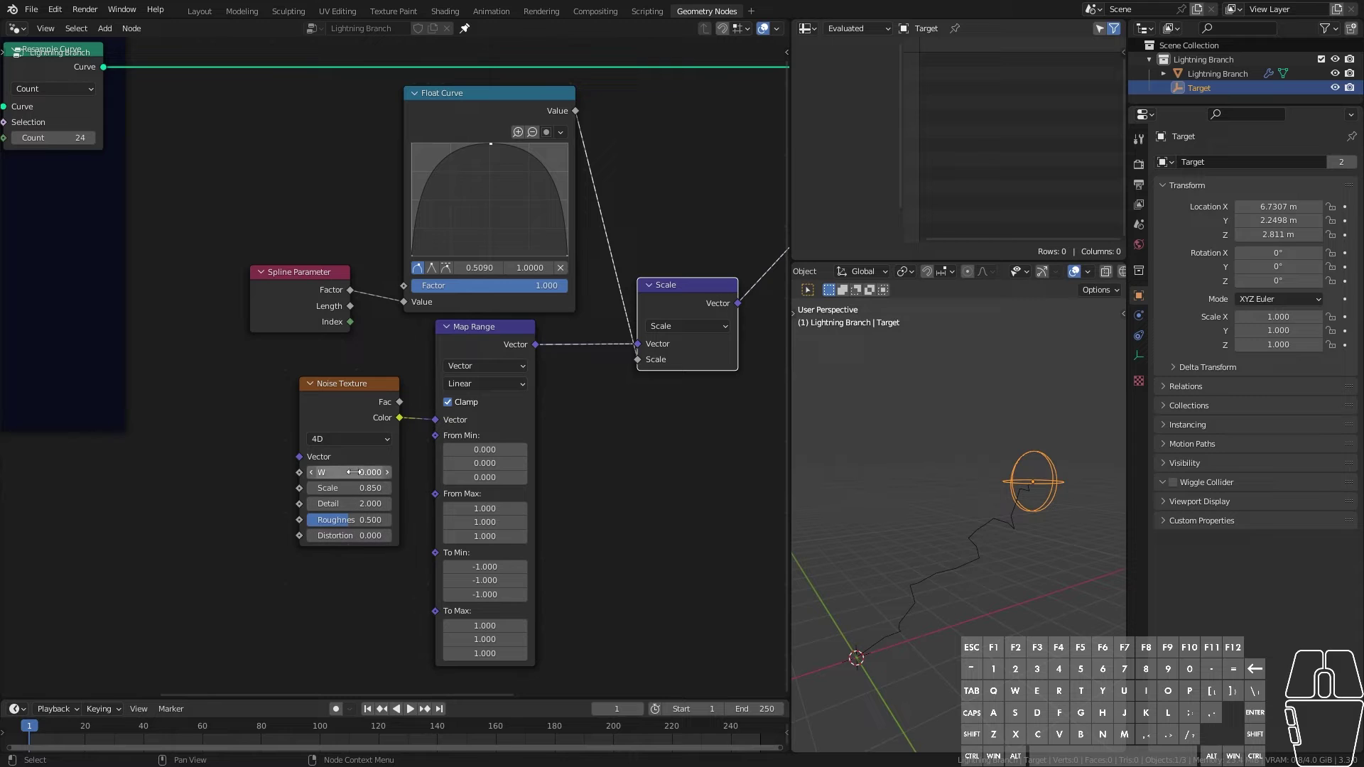
{"action": "left_click_drag", "start_coordinate": [356, 471], "coordinate": [441, 471]}
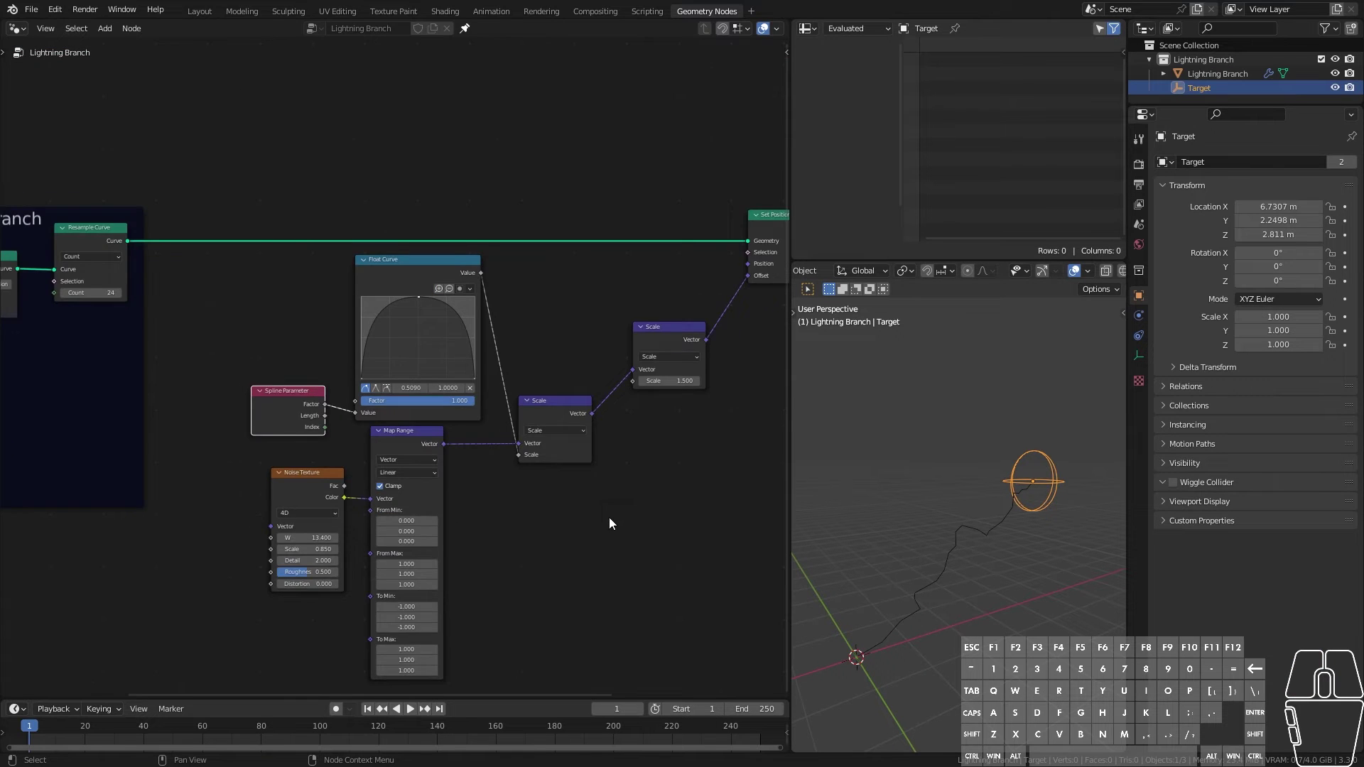
Step: Insert a Math Multiply node between the Float Curve's Value output and the Scale input of the first vector Scale node
{"action": "scroll", "coordinate": [608, 517], "scroll_direction": "up", "scroll_amount": 4}
{"action": "middle_click_drag", "start_coordinate": [688, 518], "coordinate": [559, 514]}
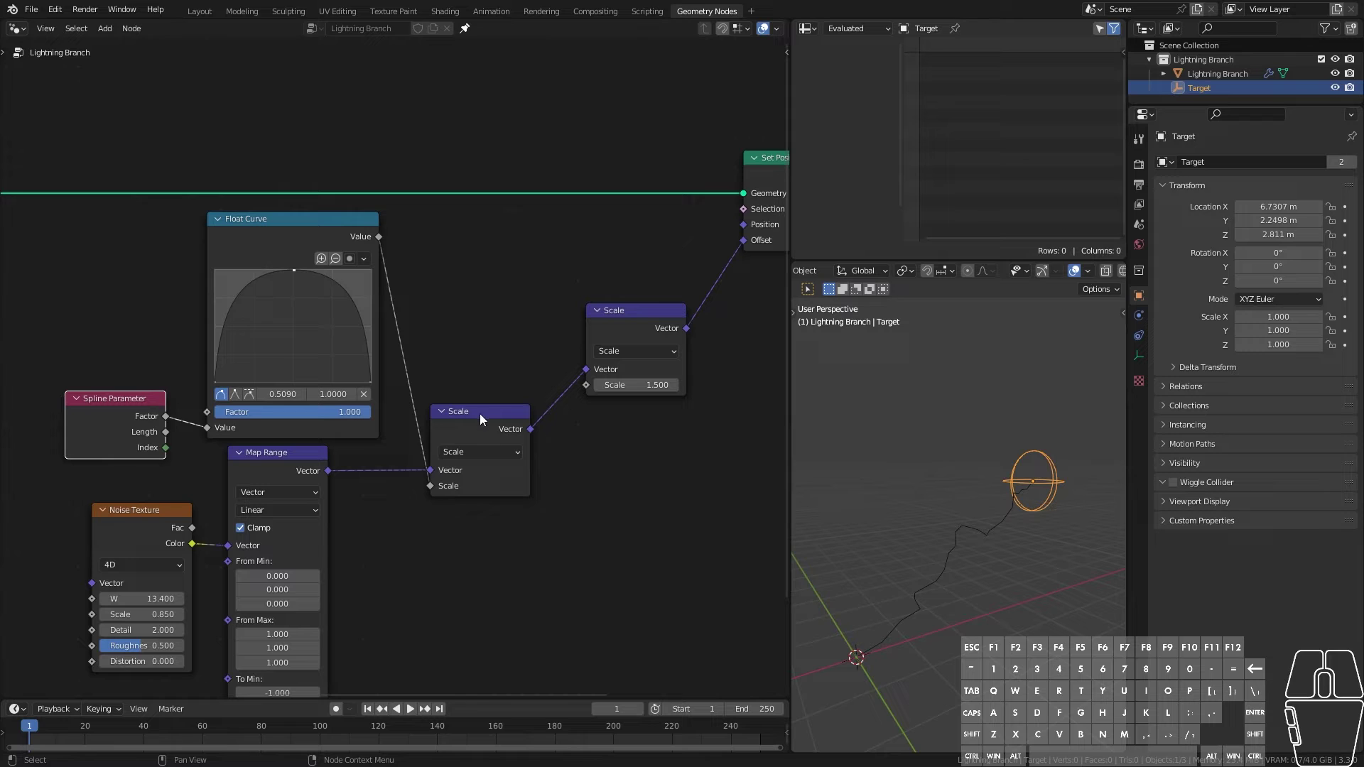
{"action": "left_click_drag", "start_coordinate": [377, 244], "coordinate": [441, 254]}
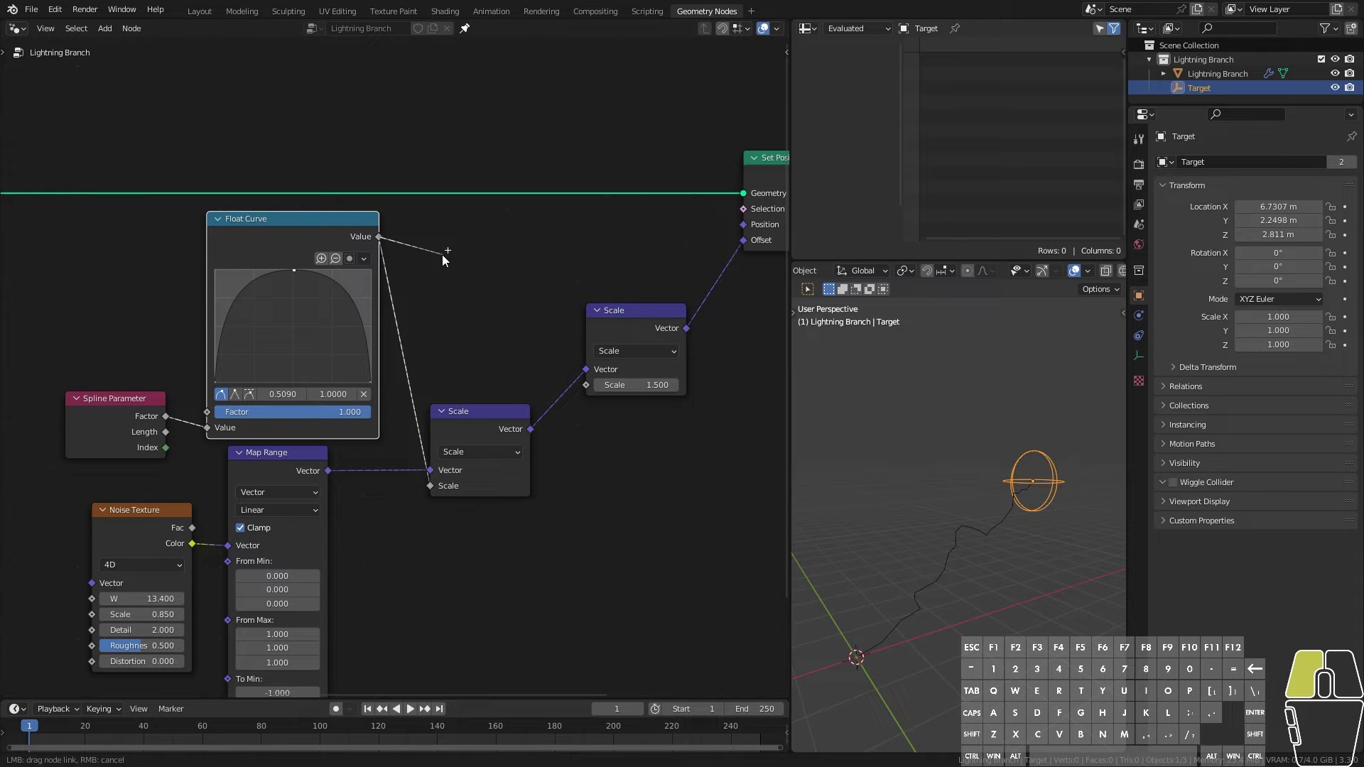
{"action": "left_click_drag", "start_coordinate": [442, 254], "coordinate": [442, 254]}
{"action": "type", "text": "mul"}
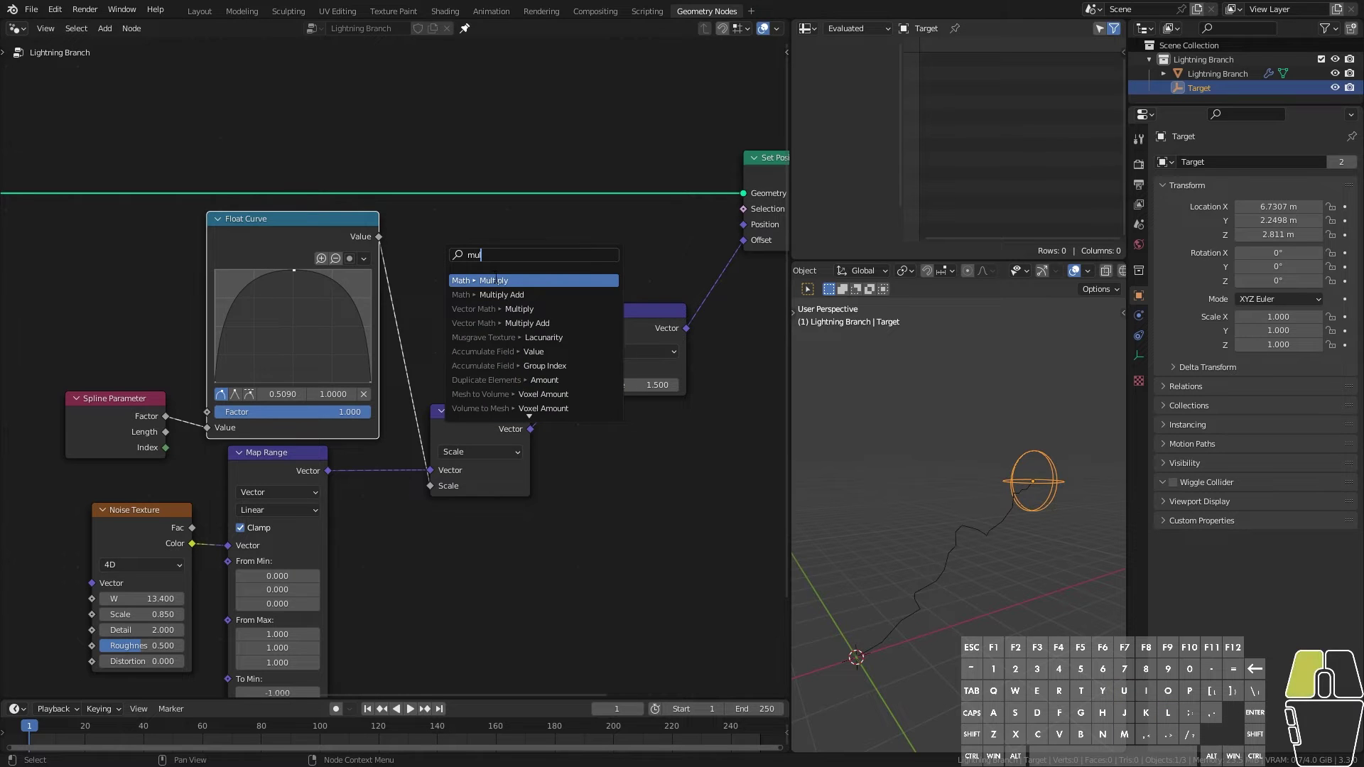
{"action": "left_click", "coordinate": [495, 280]}
{"action": "left_click", "coordinate": [477, 278]}
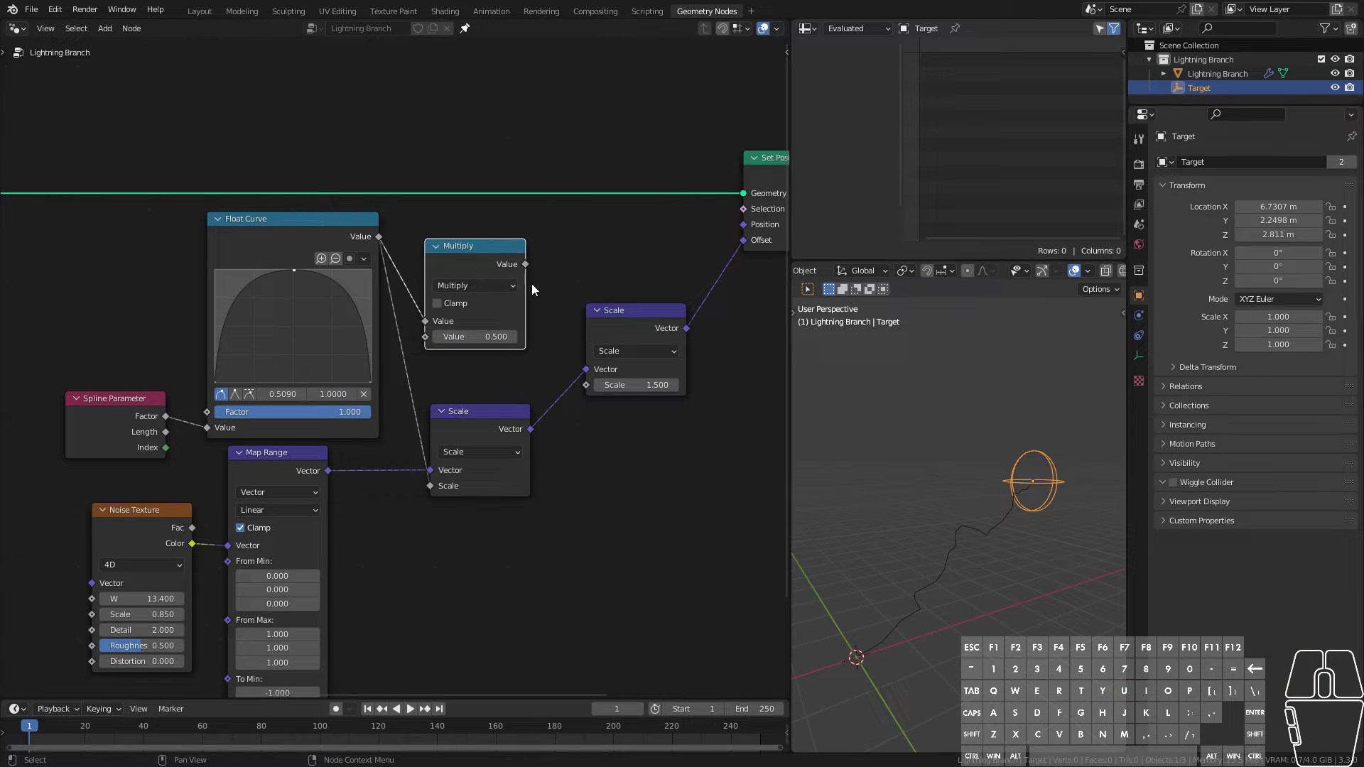
{"action": "left_click_drag", "start_coordinate": [526, 265], "coordinate": [432, 485]}
Step: Remove the second Scale node while keeping its link, and place the remaining Scale node beside Set Position
{"action": "left_click", "coordinate": [621, 325]}
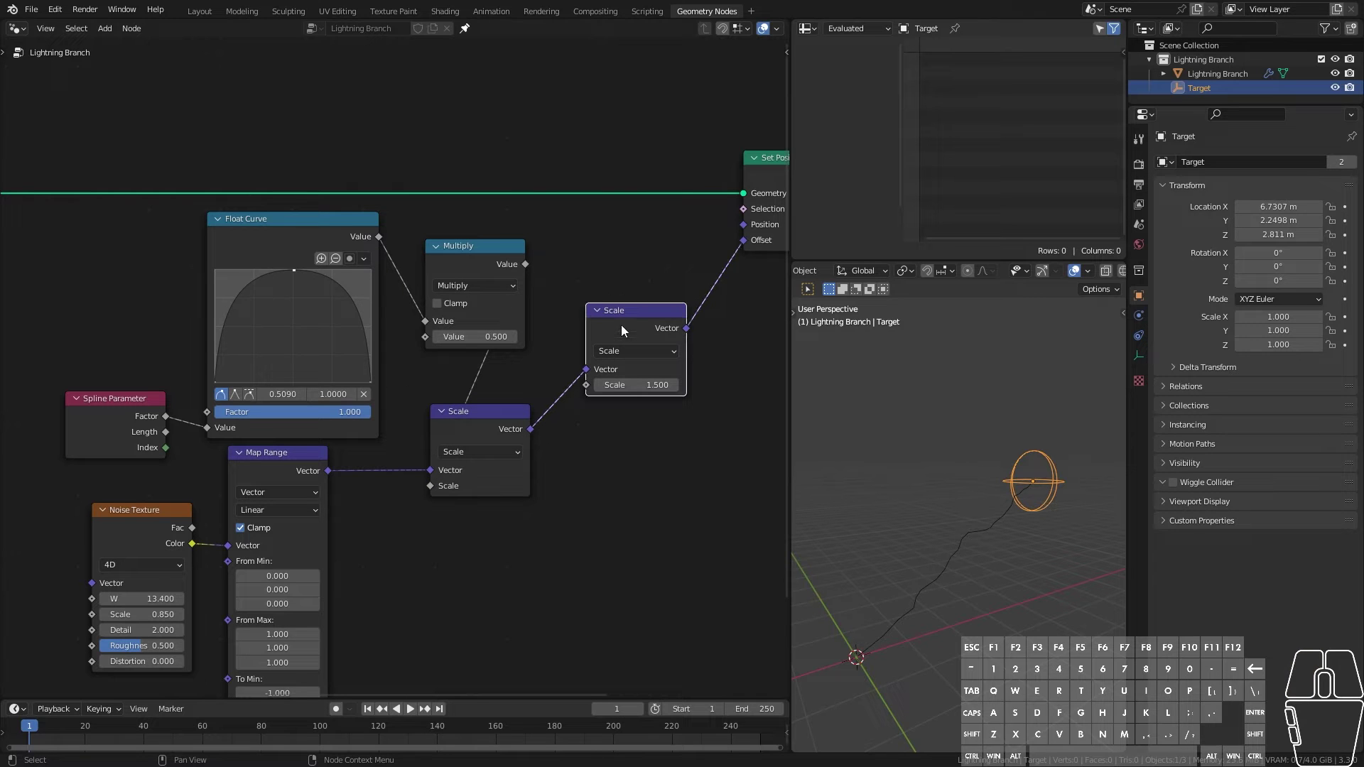
{"action": "key", "text": "ctrl+x"}
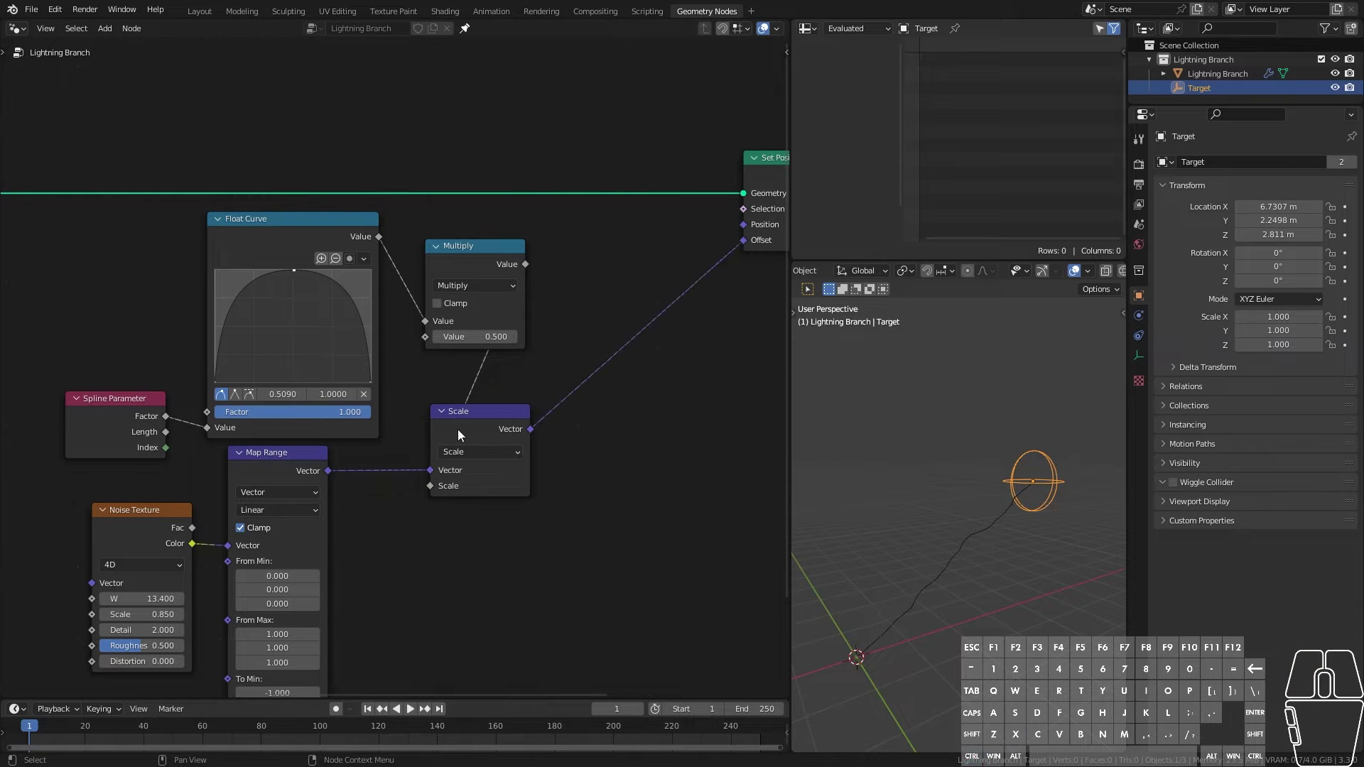
{"action": "left_click_drag", "start_coordinate": [458, 429], "coordinate": [634, 252]}
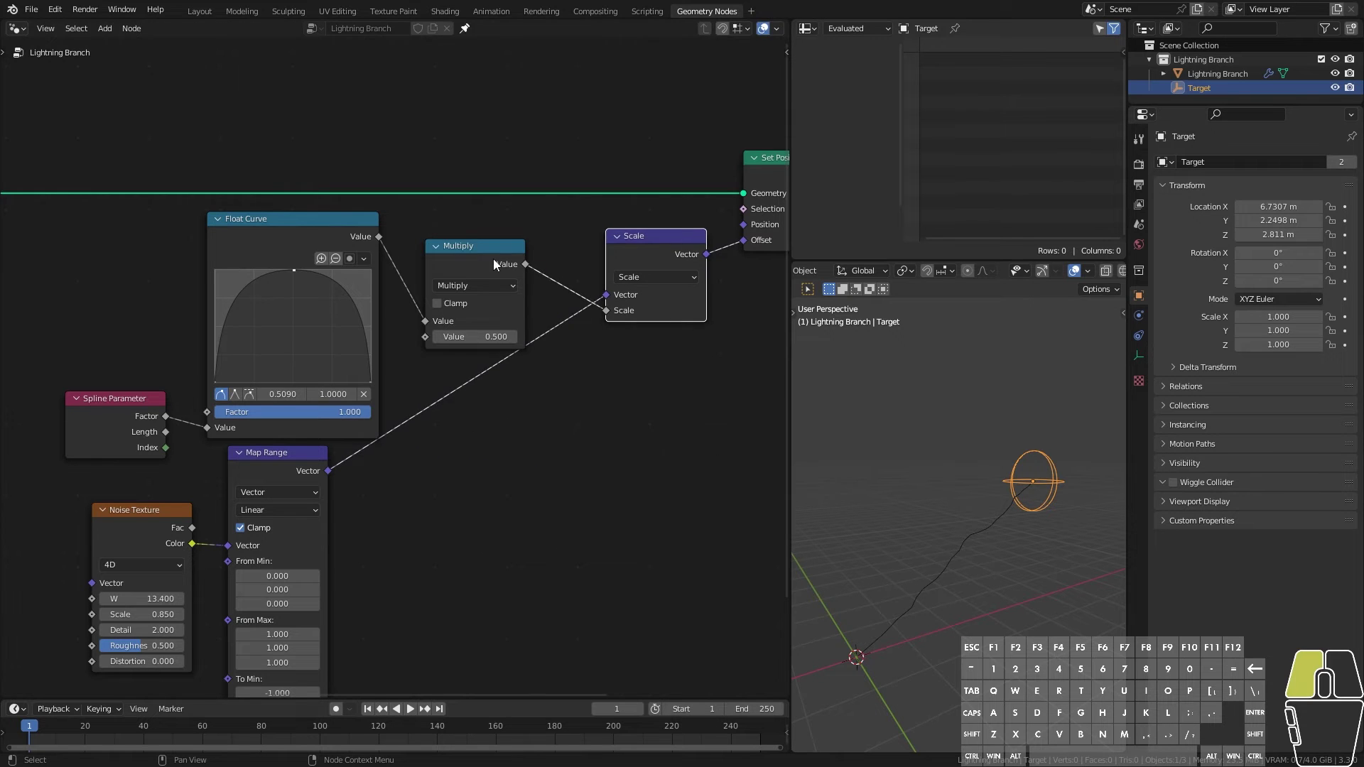
Step: Arrange the Multiply, Float Curve and Spline Parameter nodes below the Scale node and set the Multiply value to 1.1
{"action": "left_click_drag", "start_coordinate": [494, 260], "coordinate": [669, 385]}
{"action": "left_click_drag", "start_coordinate": [301, 232], "coordinate": [666, 507]}
{"action": "scroll", "coordinate": [665, 504], "scroll_direction": "down", "scroll_amount": 4}
{"action": "middle_click_drag", "start_coordinate": [660, 501], "coordinate": [506, 332]}
{"action": "left_click_drag", "start_coordinate": [92, 270], "coordinate": [479, 522]}
{"action": "scroll", "coordinate": [522, 558], "scroll_direction": "up", "scroll_amount": 1}
{"action": "mouse_move", "coordinate": [505, 297]}
{"action": "left_mouse_down"}
{"action": "mouse_move", "coordinate": [618, 297]}
{"action": "mouse_move", "coordinate": [528, 297]}
{"action": "left_mouse_up"}
Step: Move the Noise Texture and Map Range nodes up in line with the Scale node's Vector input to tidy the layout
{"action": "scroll", "coordinate": [523, 322], "scroll_direction": "up", "scroll_amount": 3}
{"action": "middle_click_drag", "start_coordinate": [426, 249], "coordinate": [465, 348]}
{"action": "scroll", "coordinate": [389, 381], "scroll_direction": "down", "scroll_amount": 2}
{"action": "left_click_drag", "start_coordinate": [149, 302], "coordinate": [278, 406]}
{"action": "left_click_drag", "start_coordinate": [289, 353], "coordinate": [460, 201]}
{"action": "left_click", "coordinate": [343, 502]}
{"action": "middle_click_drag", "start_coordinate": [343, 503], "coordinate": [254, 523]}
{"action": "scroll", "coordinate": [540, 440], "scroll_direction": "up", "scroll_amount": 1}
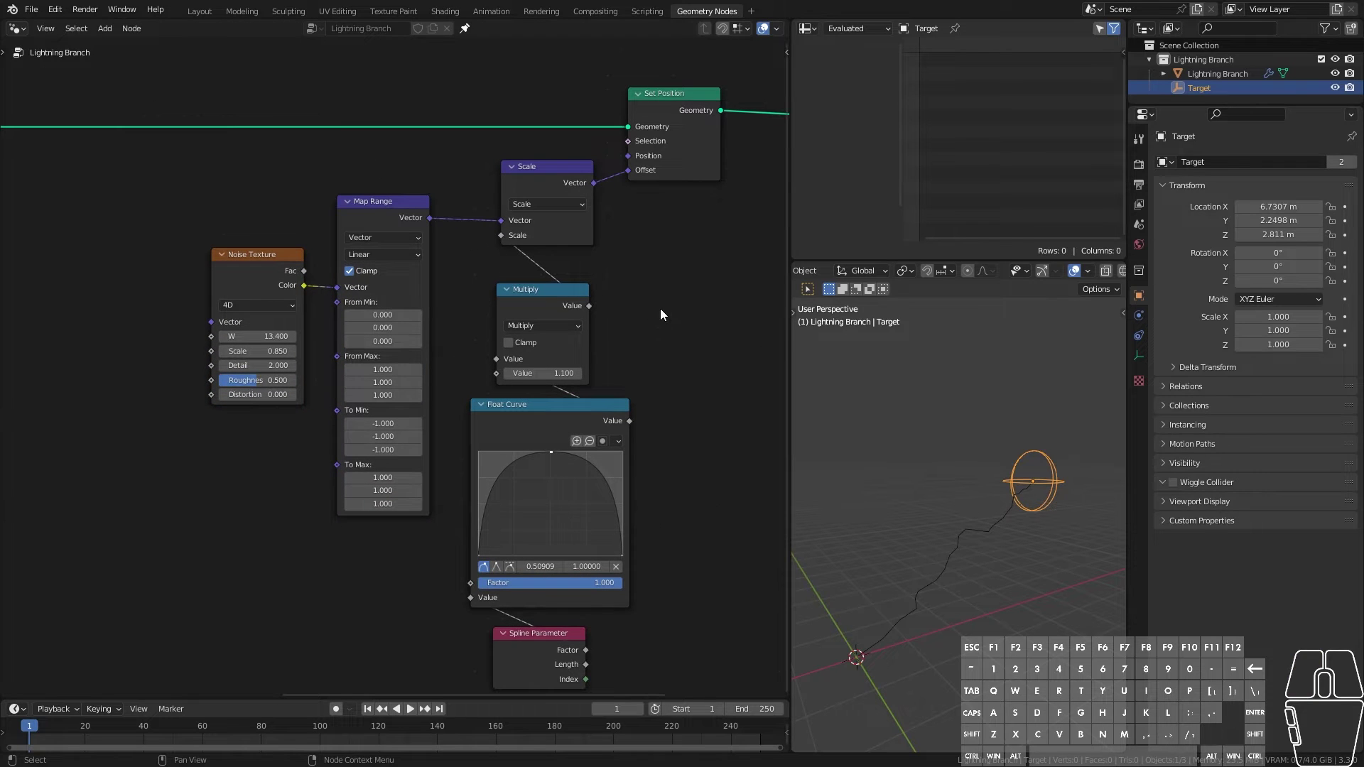
{"action": "left_click_drag", "start_coordinate": [666, 652], "coordinate": [503, 297]}
{"action": "left_click", "coordinate": [649, 310]}
Step: Scrub the timeline to frame 67 to check the curve for motion, and return to the first frame
{"action": "scroll", "coordinate": [412, 391], "scroll_direction": "down", "scroll_amount": 2}
{"action": "middle_click_drag", "start_coordinate": [891, 520], "coordinate": [914, 531]}
{"action": "left_click_drag", "start_coordinate": [32, 726], "coordinate": [223, 726]}
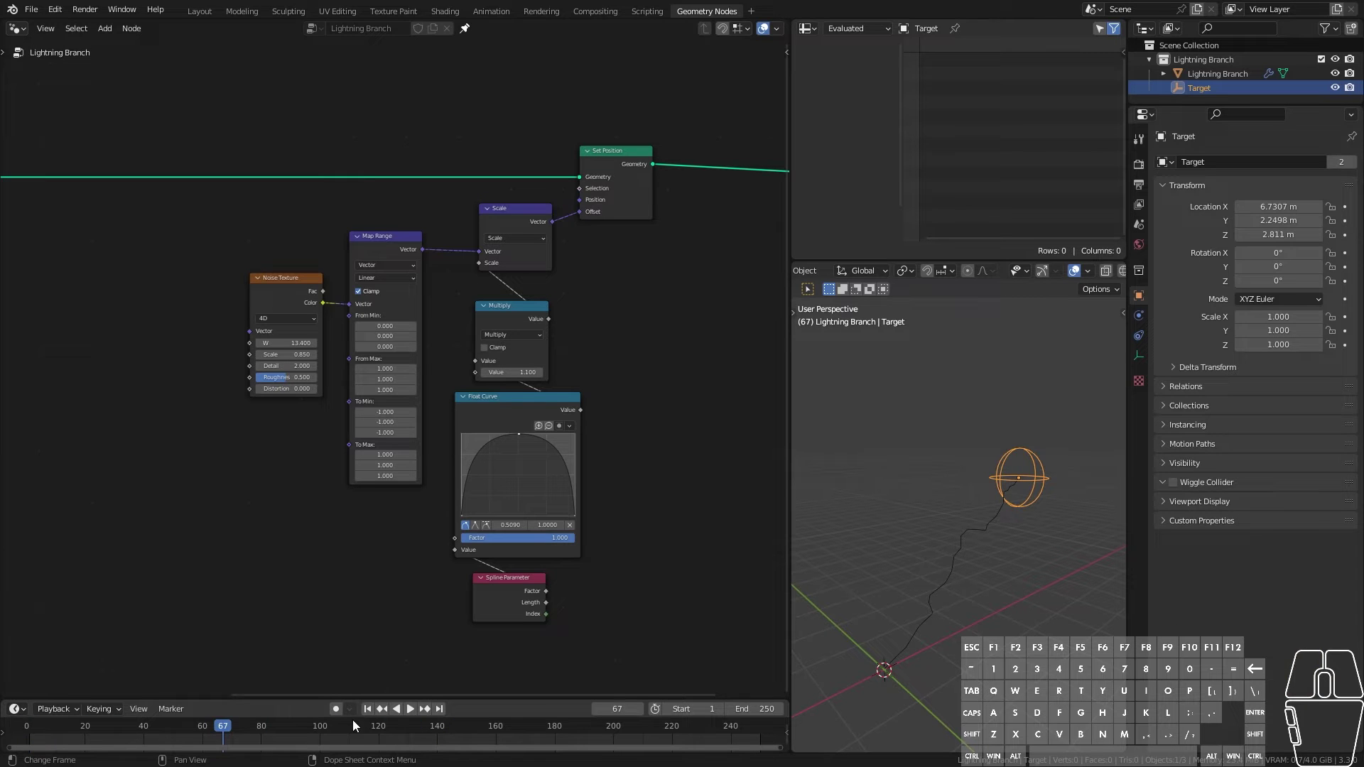
{"action": "left_click", "coordinate": [367, 710]}
Step: Vary the Noise Texture's W value to preview the curve's motion, and reset W to 0
{"action": "left_click_drag", "start_coordinate": [289, 343], "coordinate": [355, 343]}
{"action": "left_click", "coordinate": [288, 343]}
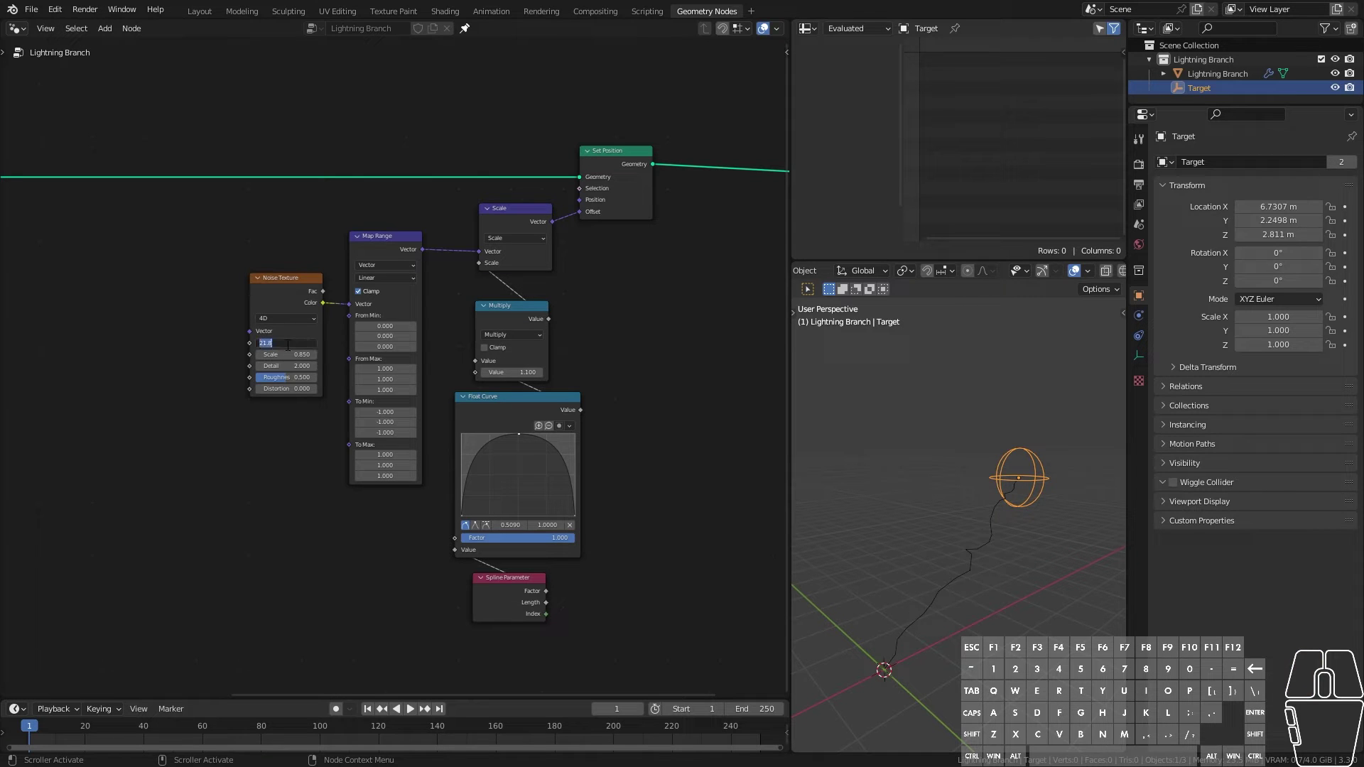
{"action": "type", "text": "0"}
{"action": "key", "text": "Return"}
{"action": "scroll", "coordinate": [254, 448], "scroll_direction": "up", "scroll_amount": 1}
{"action": "middle_click_drag", "start_coordinate": [154, 440], "coordinate": [118, 426]}
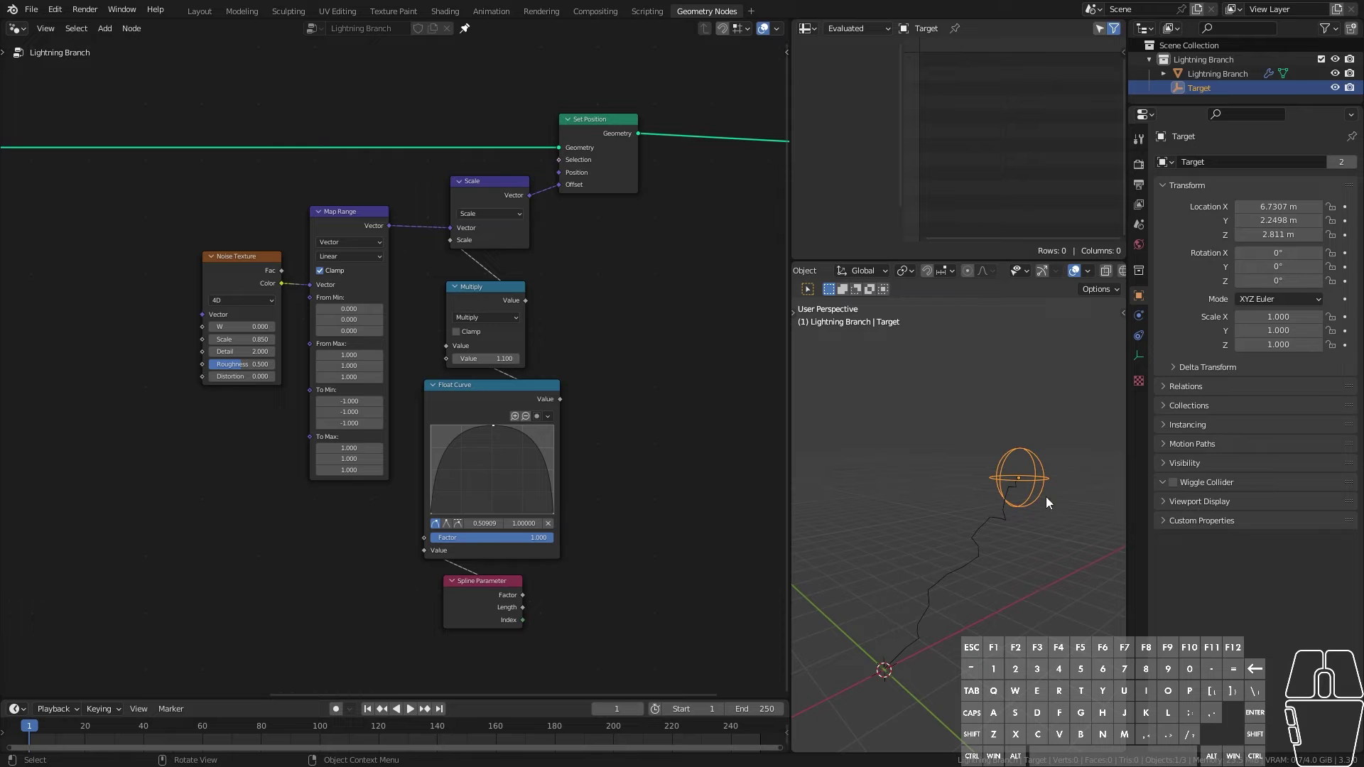
Step: Add a Scene Time node and place it between the Resample Curve and Noise Texture nodes
{"action": "middle_click_drag", "start_coordinate": [1012, 547], "coordinate": [1020, 515], "text": "shift"}
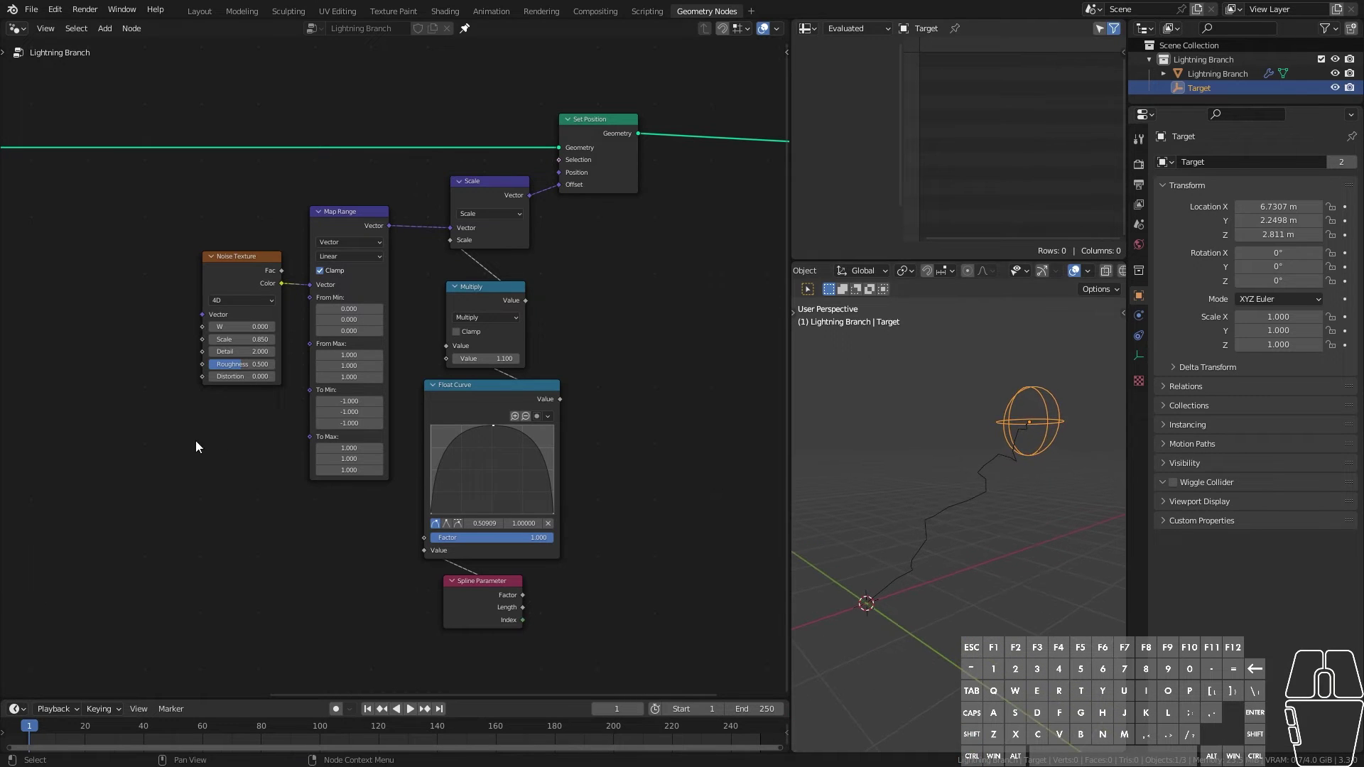
{"action": "scroll", "coordinate": [196, 446], "scroll_direction": "left", "scroll_amount": 5, "text": "ctrl"}
{"action": "key", "text": "shift+a"}
{"action": "mouse_move", "coordinate": [193, 222]}
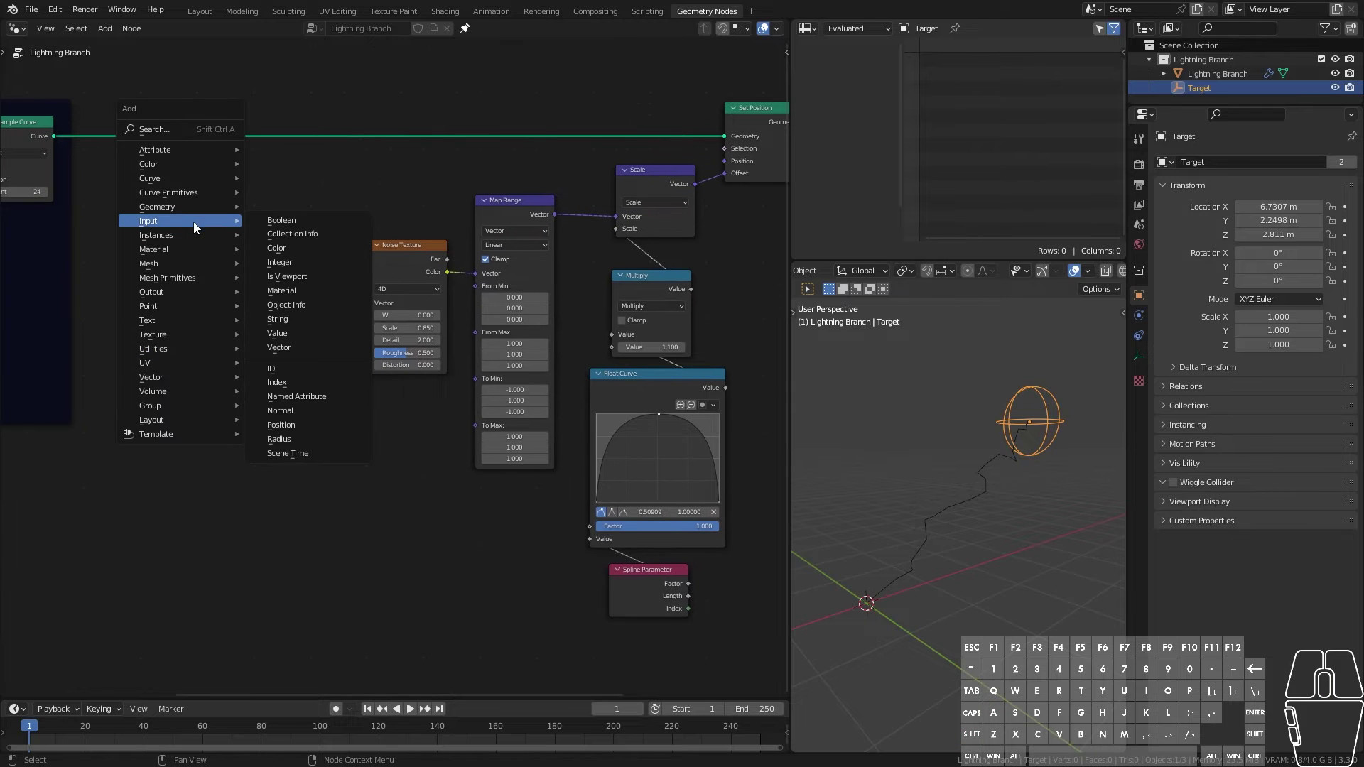
{"action": "left_click", "coordinate": [313, 450]}
{"action": "left_click", "coordinate": [186, 354]}
{"action": "scroll", "coordinate": [241, 462], "scroll_direction": "up", "scroll_amount": 2}
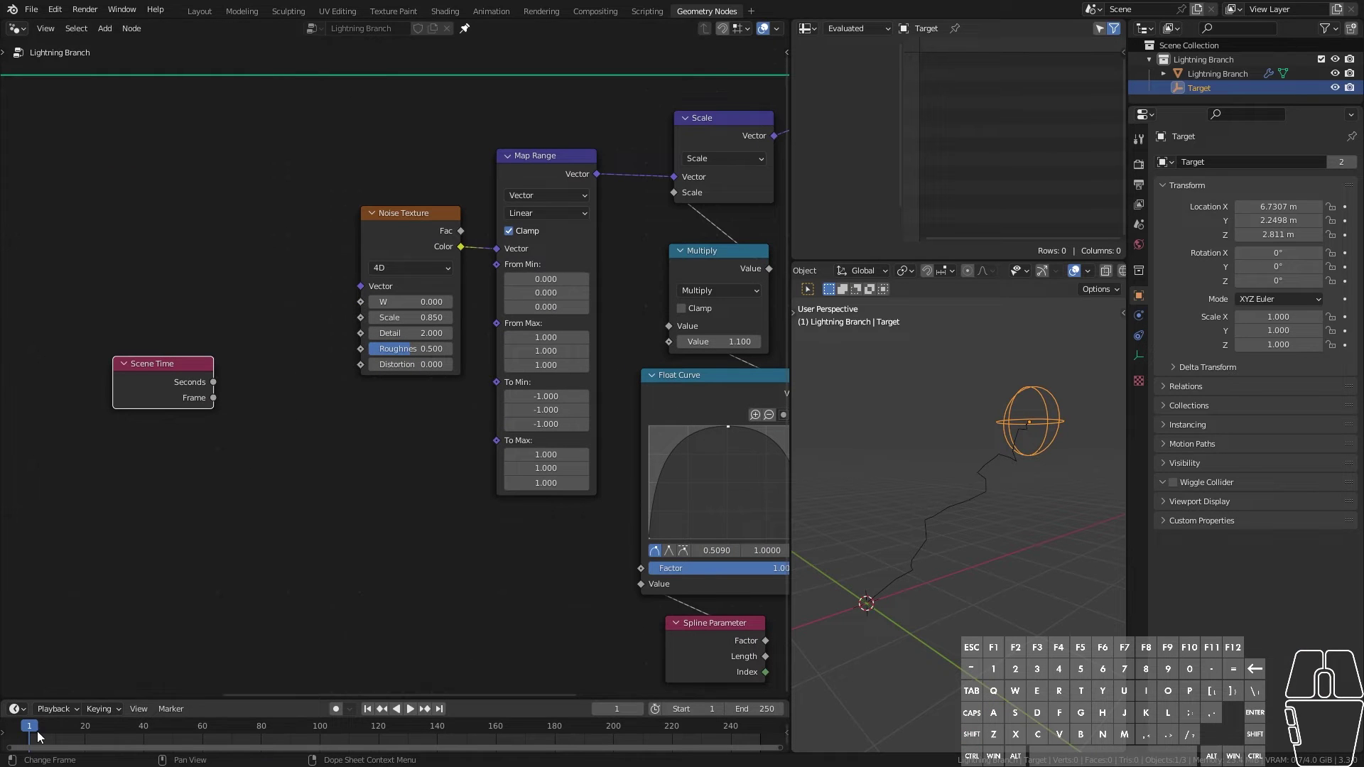
{"action": "mouse_move", "coordinate": [33, 726]}
{"action": "left_mouse_down"}
{"action": "mouse_move", "coordinate": [388, 725]}
{"action": "mouse_move", "coordinate": [32, 725]}
{"action": "left_mouse_up"}
{"action": "left_click_drag", "start_coordinate": [169, 397], "coordinate": [135, 517]}
{"action": "scroll", "coordinate": [223, 365], "scroll_direction": "down", "scroll_amount": 2}
{"action": "middle_click_drag", "start_coordinate": [223, 370], "coordinate": [340, 407]}
{"action": "left_click_drag", "start_coordinate": [303, 507], "coordinate": [287, 305]}
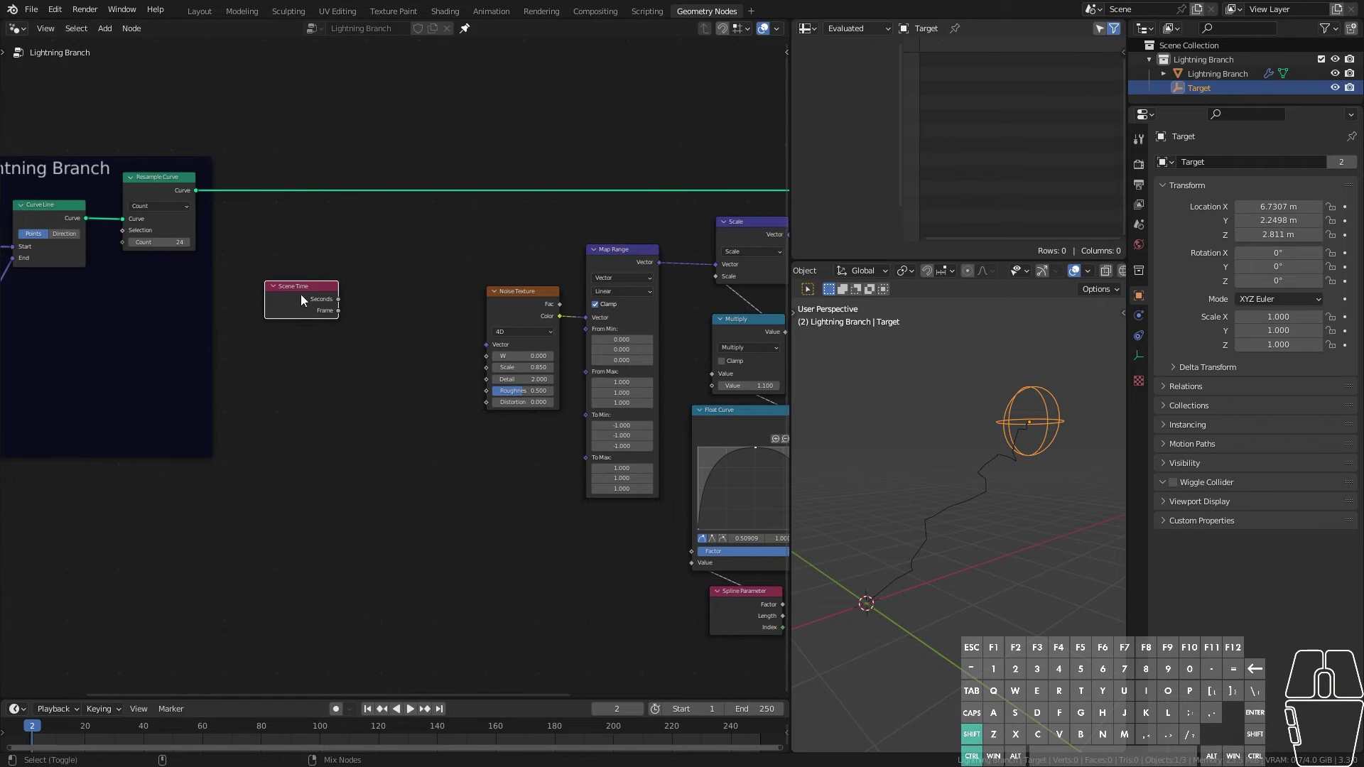
Step: Attach a Viewer to Scene Time's Seconds output and feed the Resample Curve geometry into it
{"action": "left_click", "coordinate": [301, 294], "text": "ctrl+shift"}
{"action": "left_click_drag", "start_coordinate": [390, 312], "coordinate": [403, 248]}
{"action": "left_click_drag", "start_coordinate": [193, 190], "coordinate": [389, 247]}
{"action": "left_click_drag", "start_coordinate": [304, 302], "coordinate": [299, 297]}
{"action": "left_click_drag", "start_coordinate": [430, 256], "coordinate": [432, 263]}
{"action": "scroll", "coordinate": [433, 318], "scroll_direction": "up", "scroll_amount": 3}
{"action": "middle_click_drag", "start_coordinate": [425, 325], "coordinate": [421, 356]}
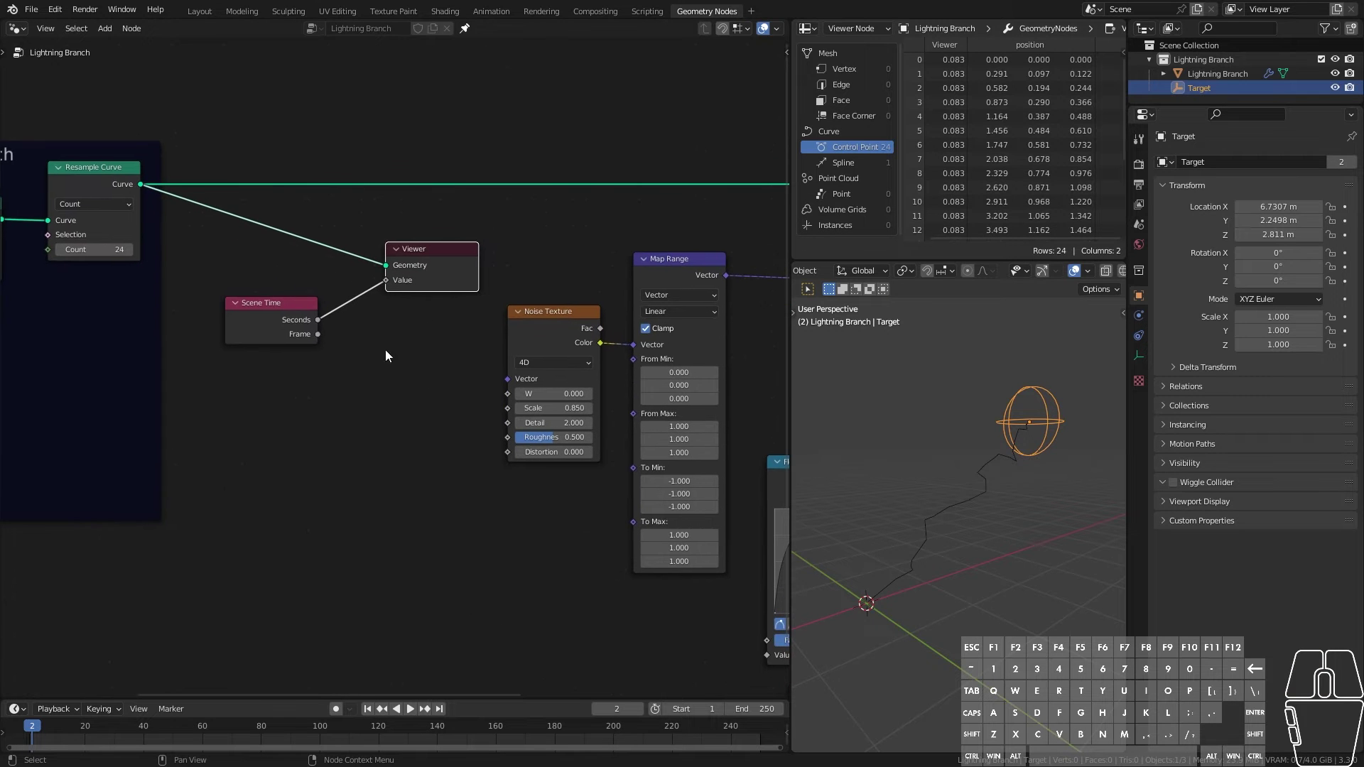
{"action": "left_click_drag", "start_coordinate": [300, 319], "coordinate": [297, 323]}
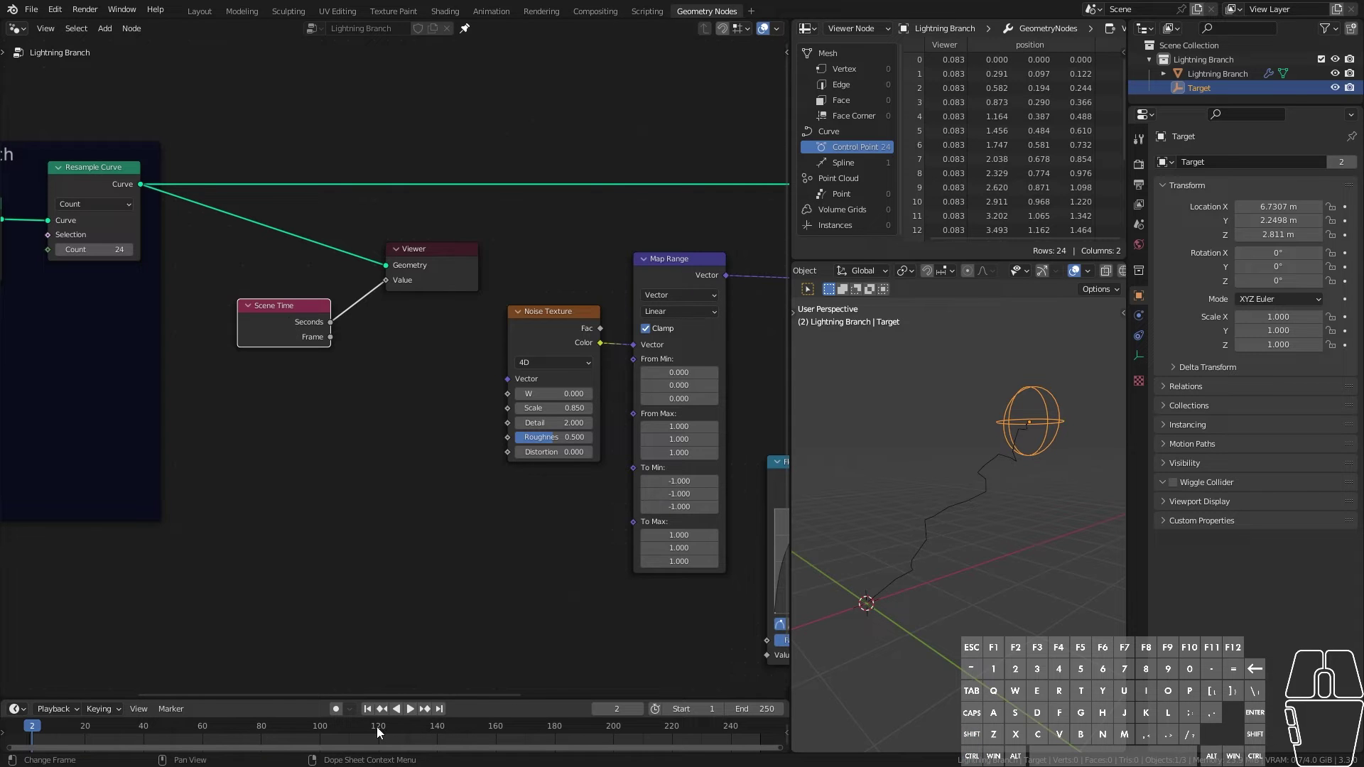
Step: Check the scene's frame rate setting in the output properties
{"action": "left_click", "coordinate": [1139, 185]}
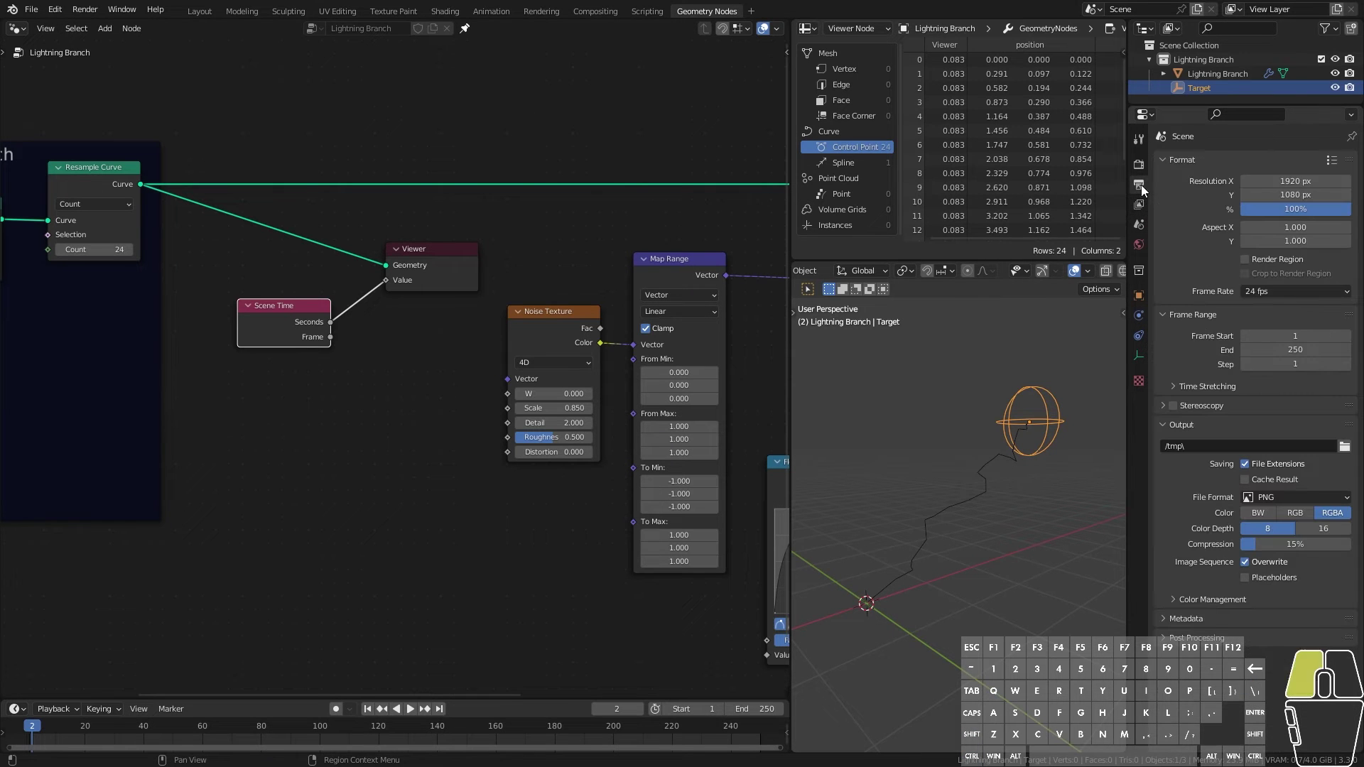
{"action": "left_click", "coordinate": [1303, 294]}
{"action": "left_click", "coordinate": [1303, 291]}
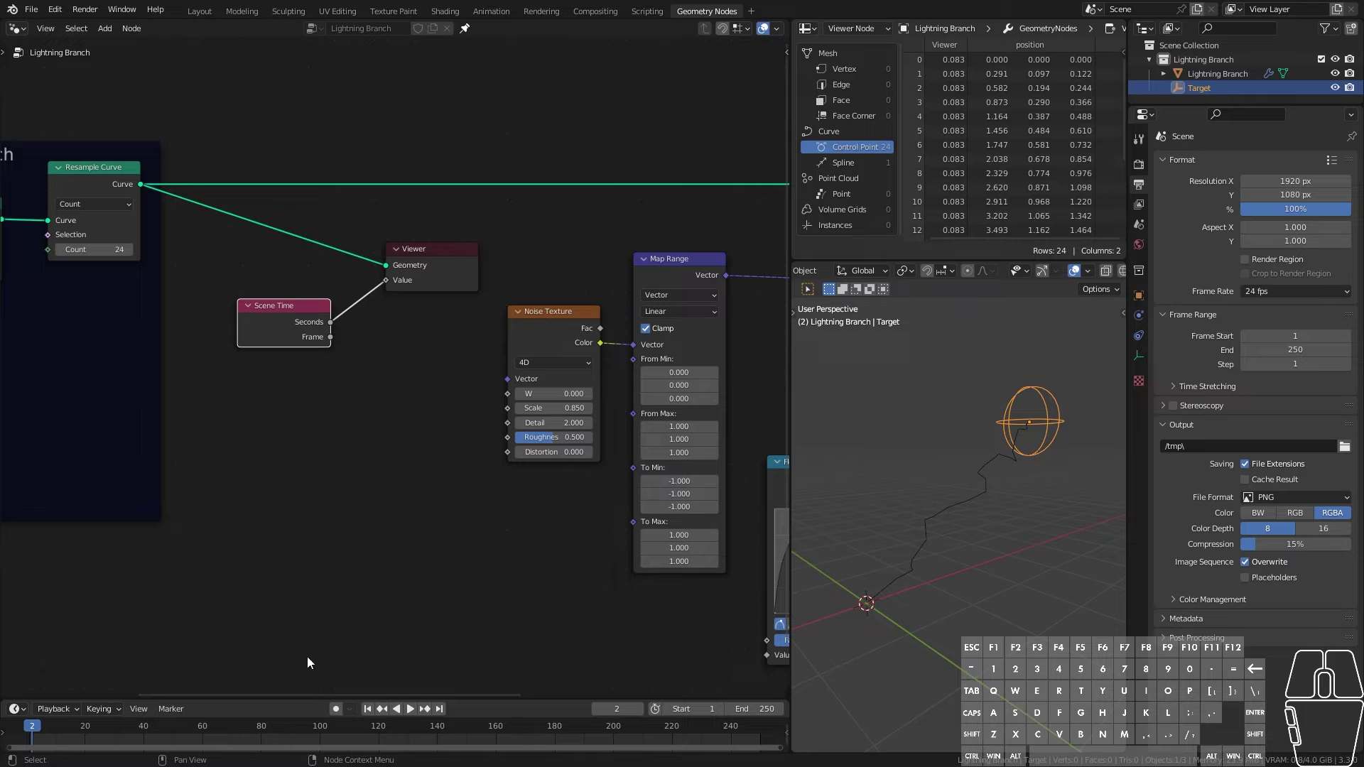
Step: Scrub the timeline to frame 24 and other frames to examine Scene Time's Seconds values in the spreadsheet
{"action": "left_click", "coordinate": [112, 728]}
{"action": "left_click_drag", "start_coordinate": [111, 731], "coordinate": [101, 730]}
{"action": "left_click_drag", "start_coordinate": [100, 735], "coordinate": [97, 735]}
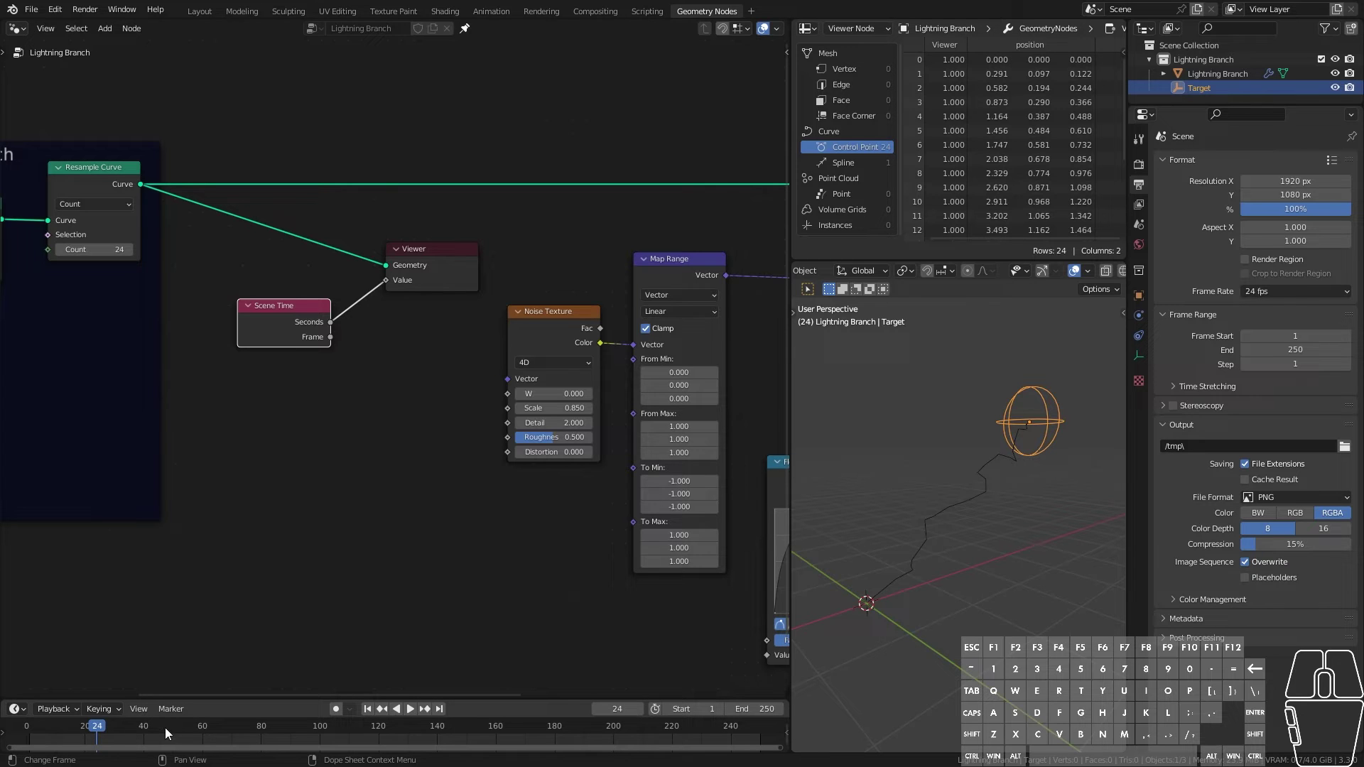
{"action": "left_click_drag", "start_coordinate": [168, 727], "coordinate": [169, 730]}
{"action": "left_click", "coordinate": [202, 730]}
{"action": "left_click_drag", "start_coordinate": [204, 735], "coordinate": [111, 739]}
Step: Preview Scene Time's Frame output while scrubbing the timeline, and undo the Viewer setup
{"action": "left_click", "coordinate": [307, 326], "text": "ctrl+shift"}
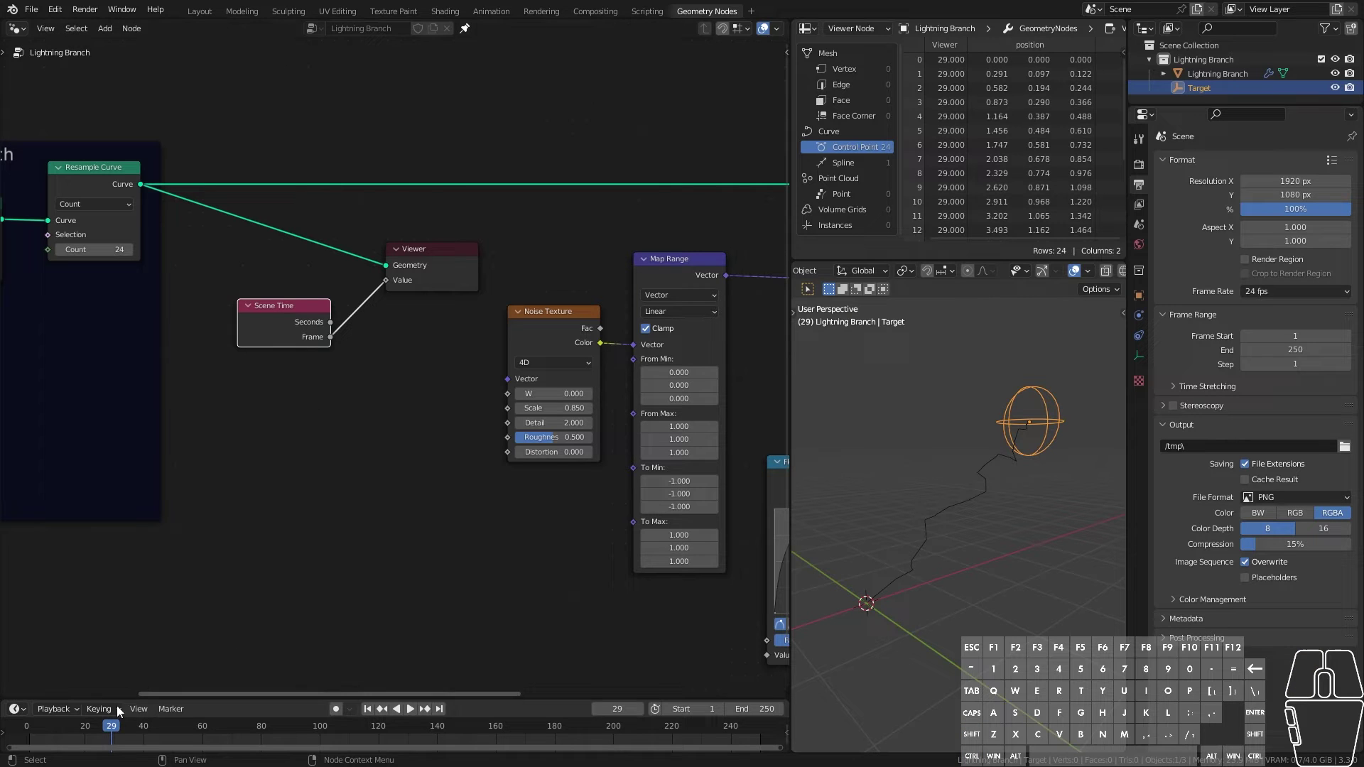
{"action": "mouse_move", "coordinate": [114, 732]}
{"action": "left_mouse_down"}
{"action": "mouse_move", "coordinate": [183, 724]}
{"action": "mouse_move", "coordinate": [91, 726]}
{"action": "left_mouse_up"}
{"action": "key", "text": "ctrl+z"}
{"action": "key", "text": "ctrl+z"}
{"action": "key", "text": "ctrl+z"}
Step: Connect Scene Time's Seconds output to the Noise Texture's W, play the animation, and return to frame 1
{"action": "left_click_drag", "start_coordinate": [324, 462], "coordinate": [515, 393]}
{"action": "left_click", "coordinate": [368, 708]}
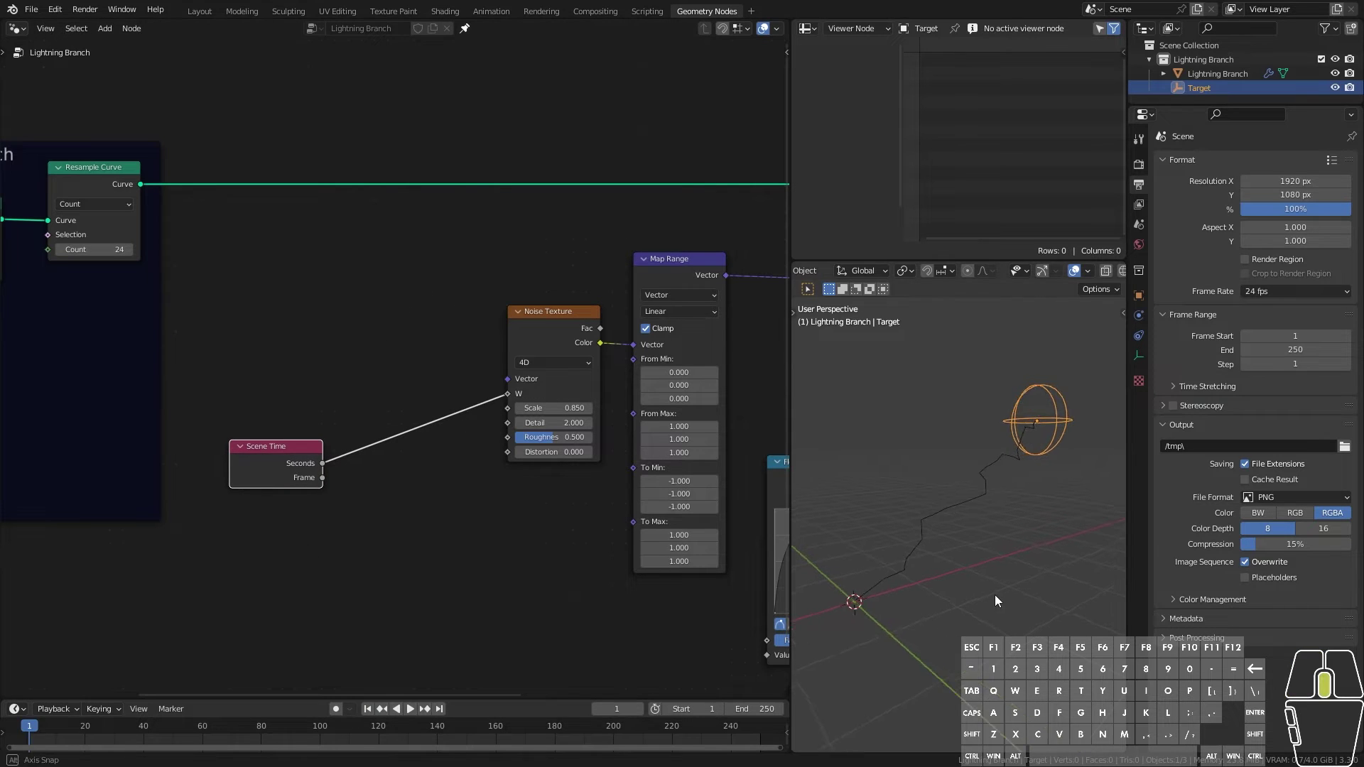
{"action": "left_click", "coordinate": [411, 709]}
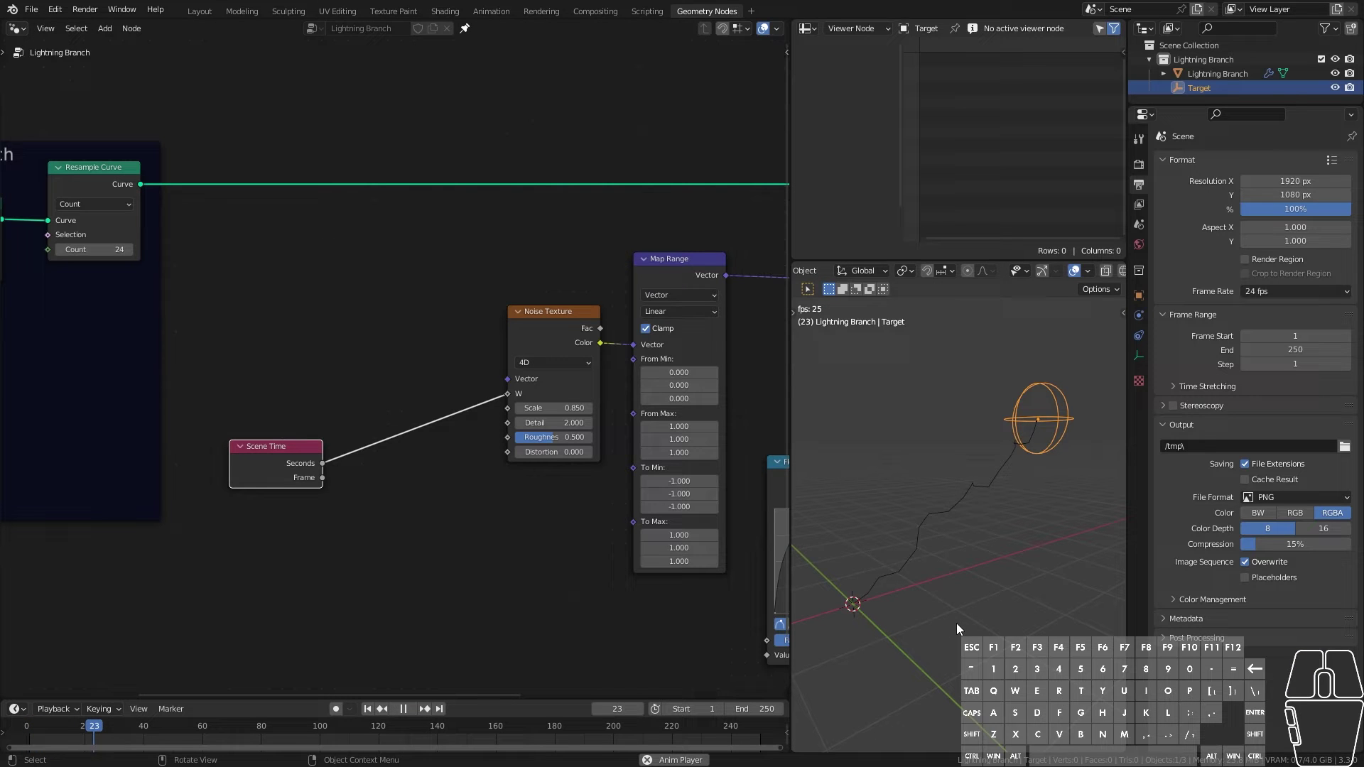
{"action": "mouse_move", "coordinate": [957, 621]}
{"action": "middle_mouse_down"}
{"action": "mouse_move", "coordinate": [1043, 626]}
{"action": "mouse_move", "coordinate": [924, 625]}
{"action": "mouse_move", "coordinate": [961, 622]}
{"action": "middle_mouse_up"}
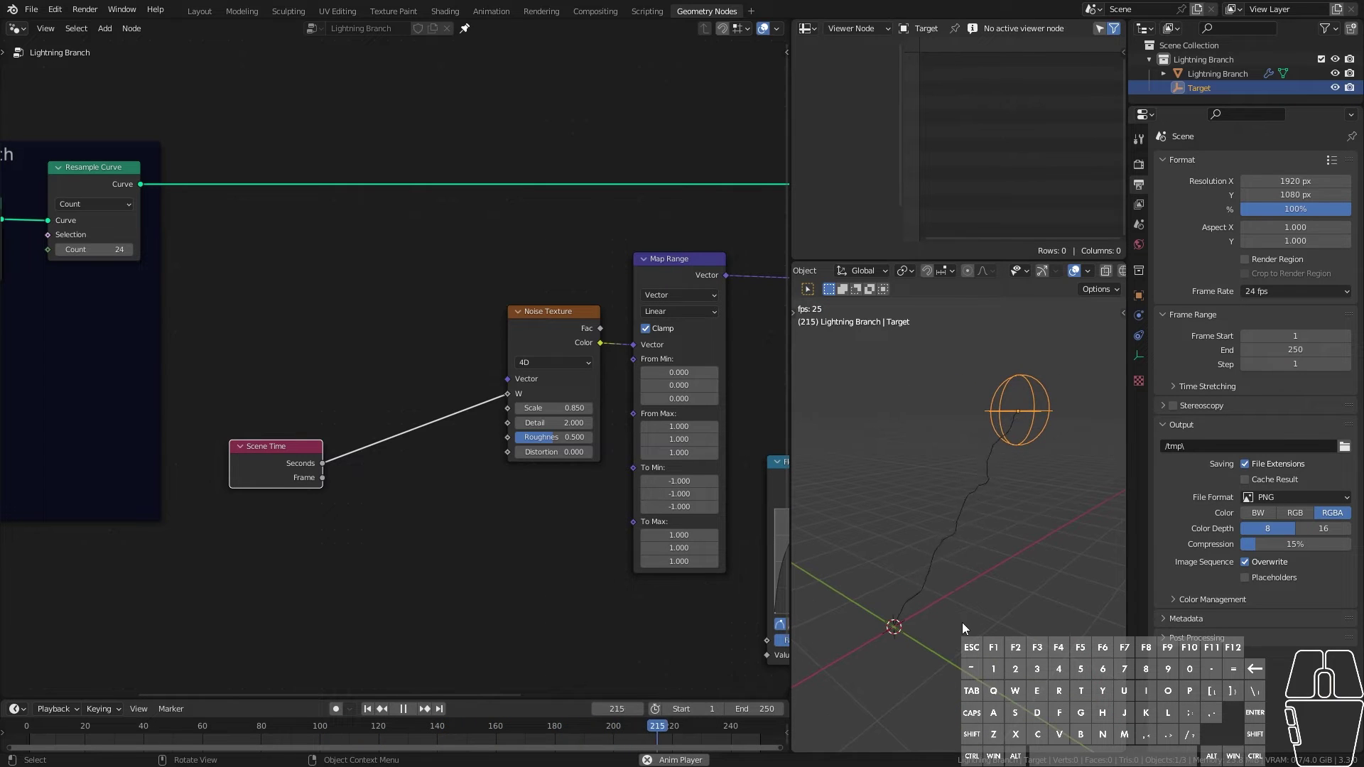
{"action": "key", "text": "space"}
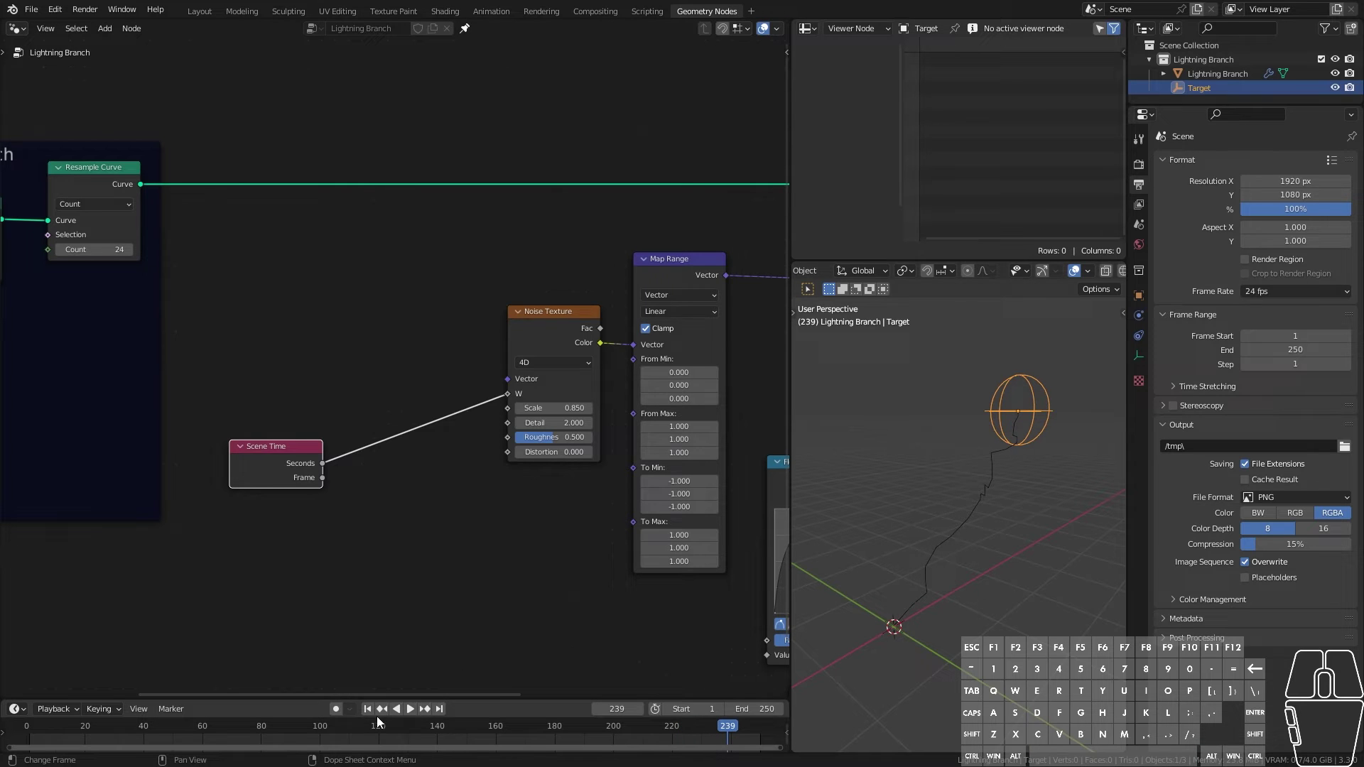
{"action": "key", "text": "space"}
{"action": "left_click_drag", "start_coordinate": [367, 723], "coordinate": [30, 730]}
Step: Insert a Math Multiply node between Scene Time's Seconds output and the Noise Texture's W input
{"action": "left_click_drag", "start_coordinate": [316, 467], "coordinate": [421, 558]}
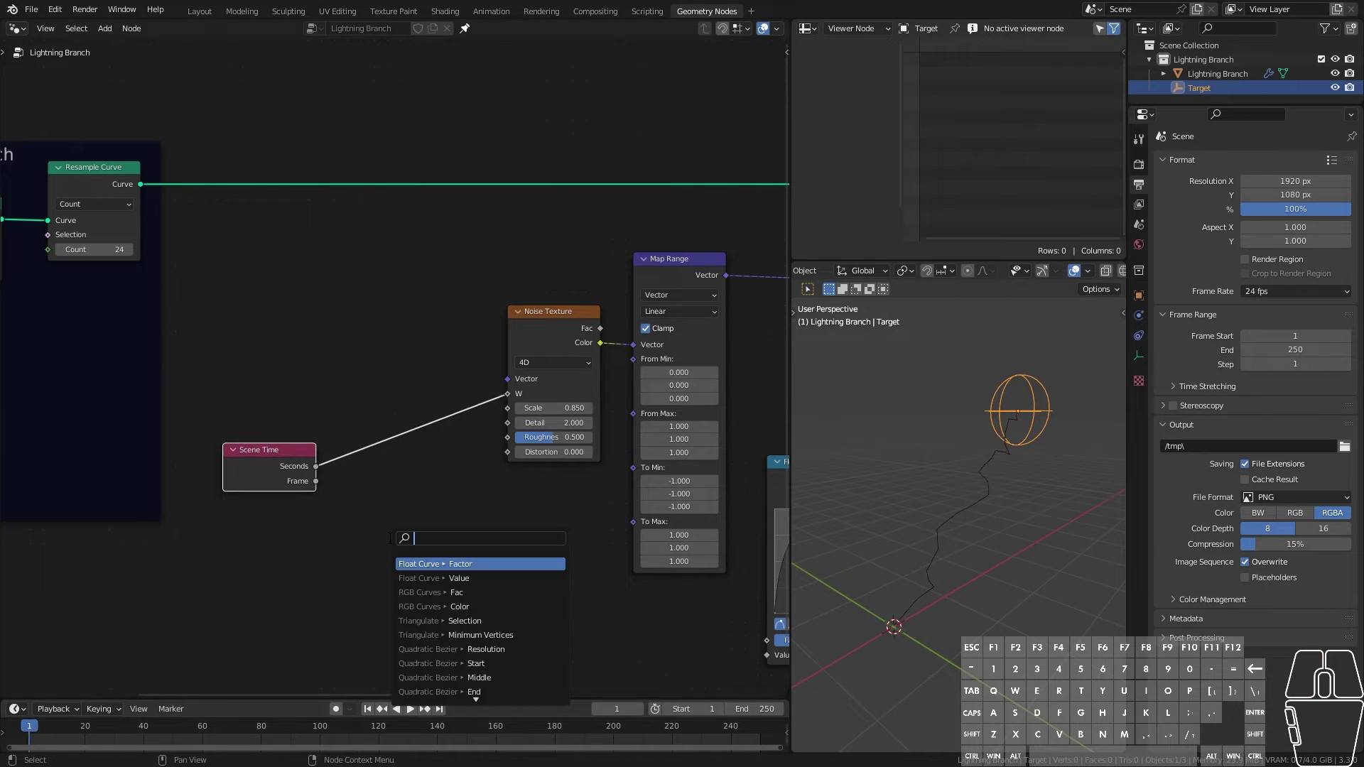
{"action": "type", "text": "mul"}
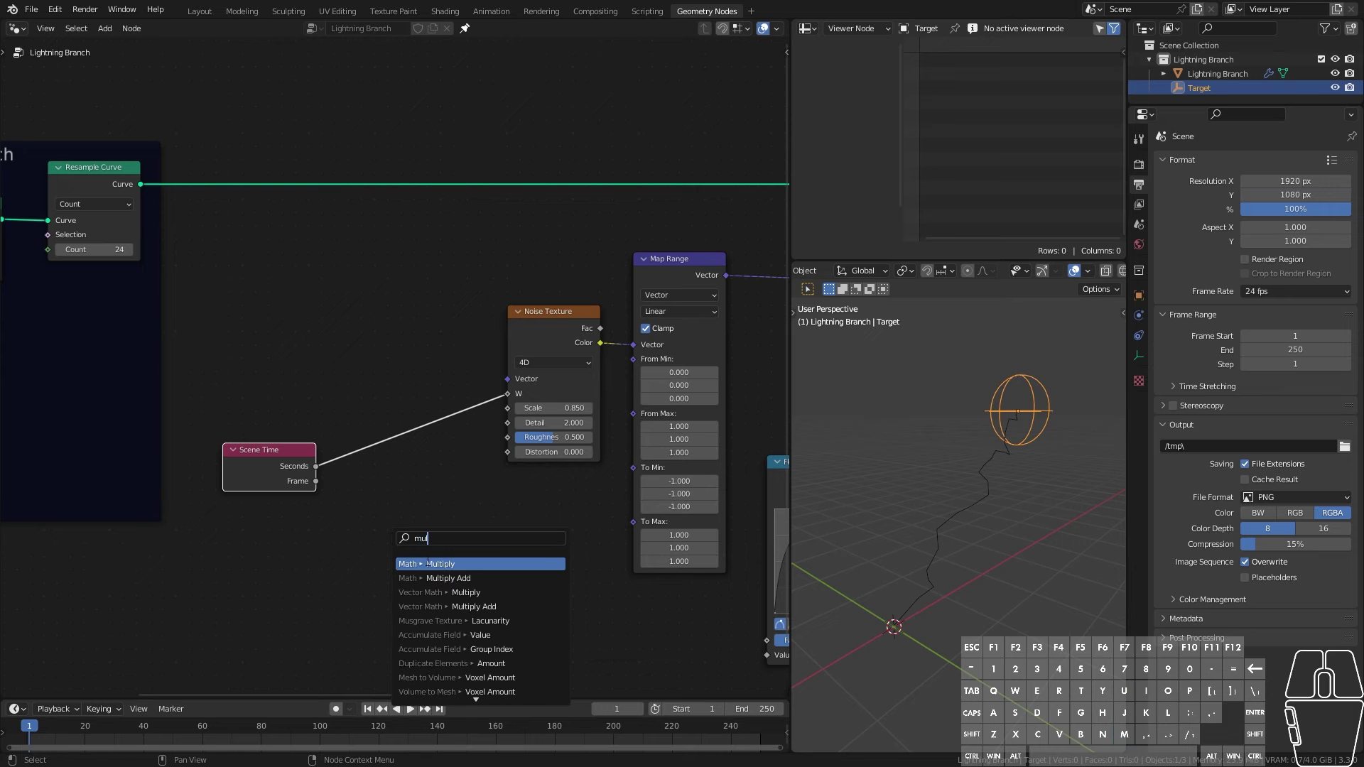
{"action": "left_click", "coordinate": [440, 563]}
{"action": "left_click", "coordinate": [419, 511]}
{"action": "left_click_drag", "start_coordinate": [453, 482], "coordinate": [507, 394]}
{"action": "left_click_drag", "start_coordinate": [400, 492], "coordinate": [404, 409]}
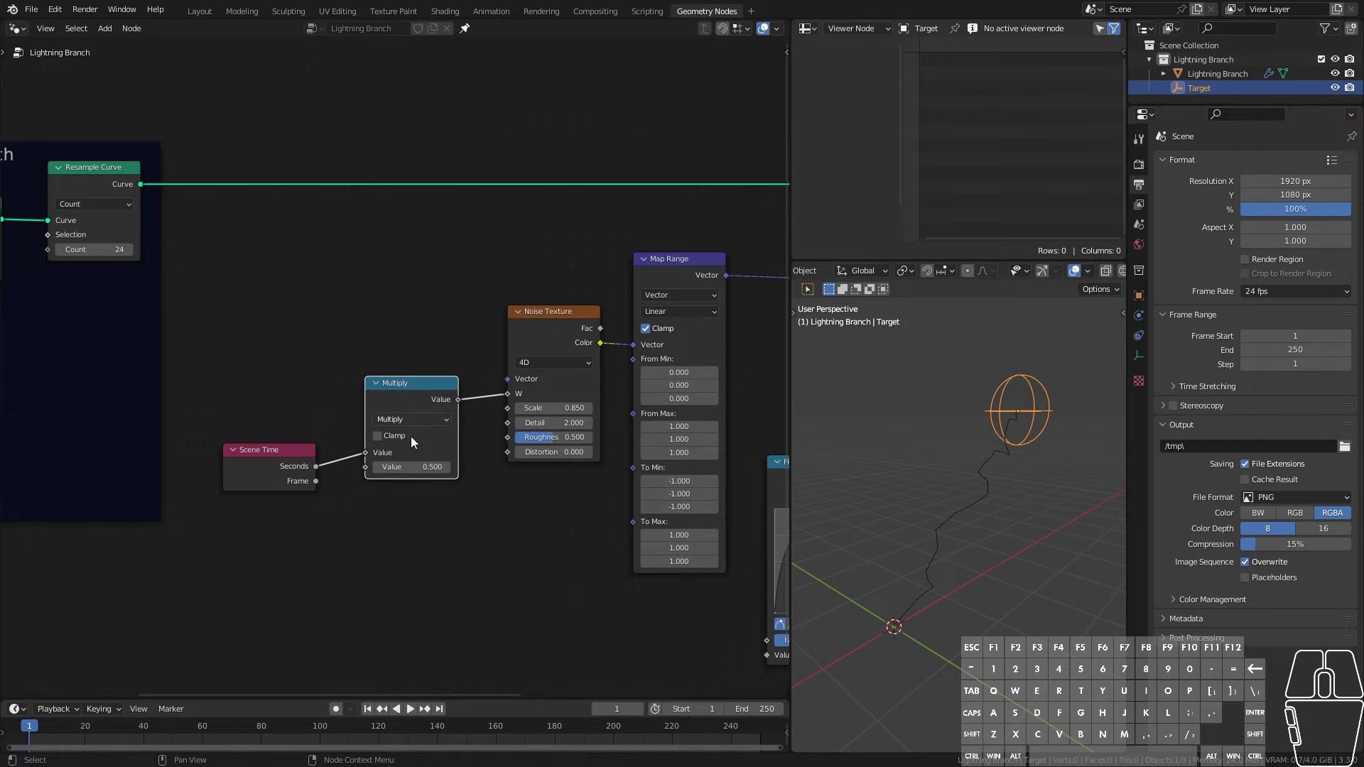
{"action": "scroll", "coordinate": [406, 520], "scroll_direction": "up", "scroll_amount": 1}
{"action": "left_click_drag", "start_coordinate": [268, 488], "coordinate": [287, 468]}
Step: Play the animation with the time Multiply value at 0.5, and try a value of 2
{"action": "left_click", "coordinate": [402, 484]}
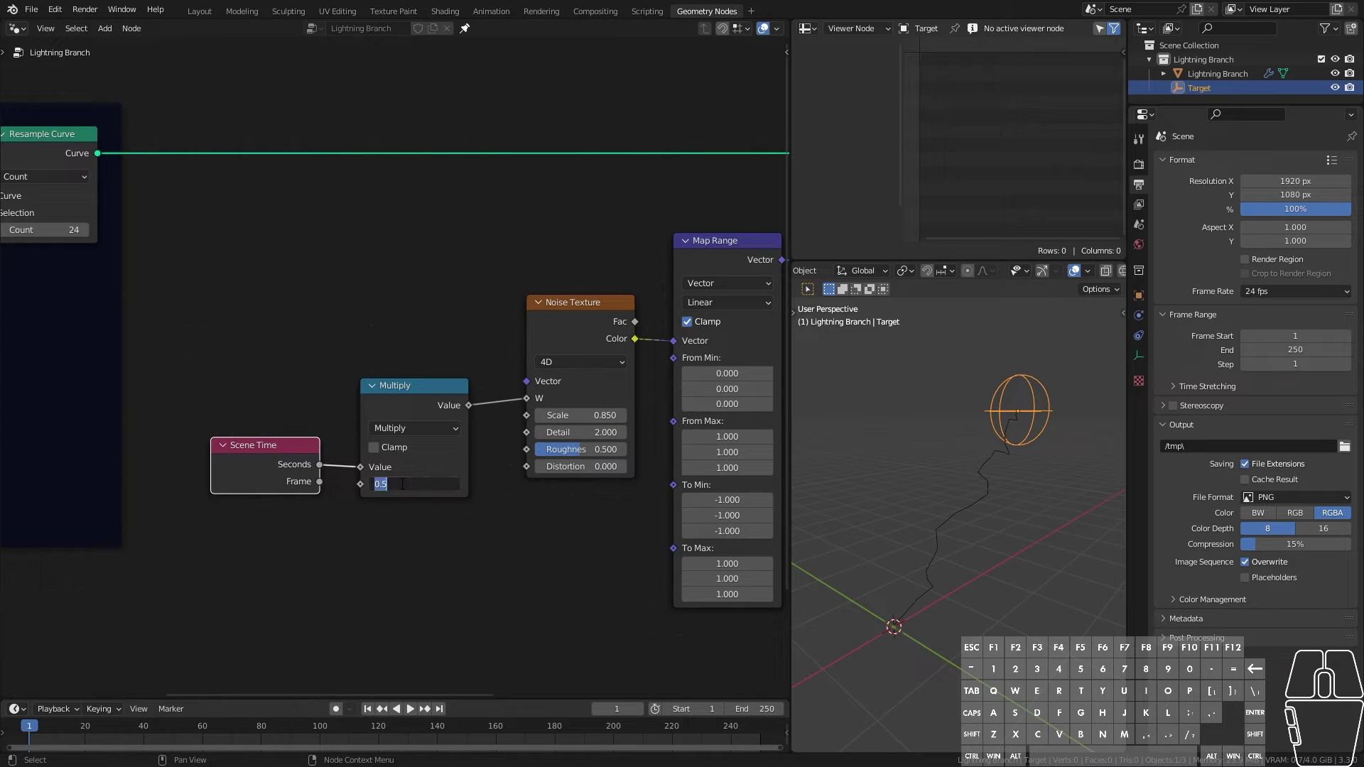
{"action": "left_click", "coordinate": [399, 573]}
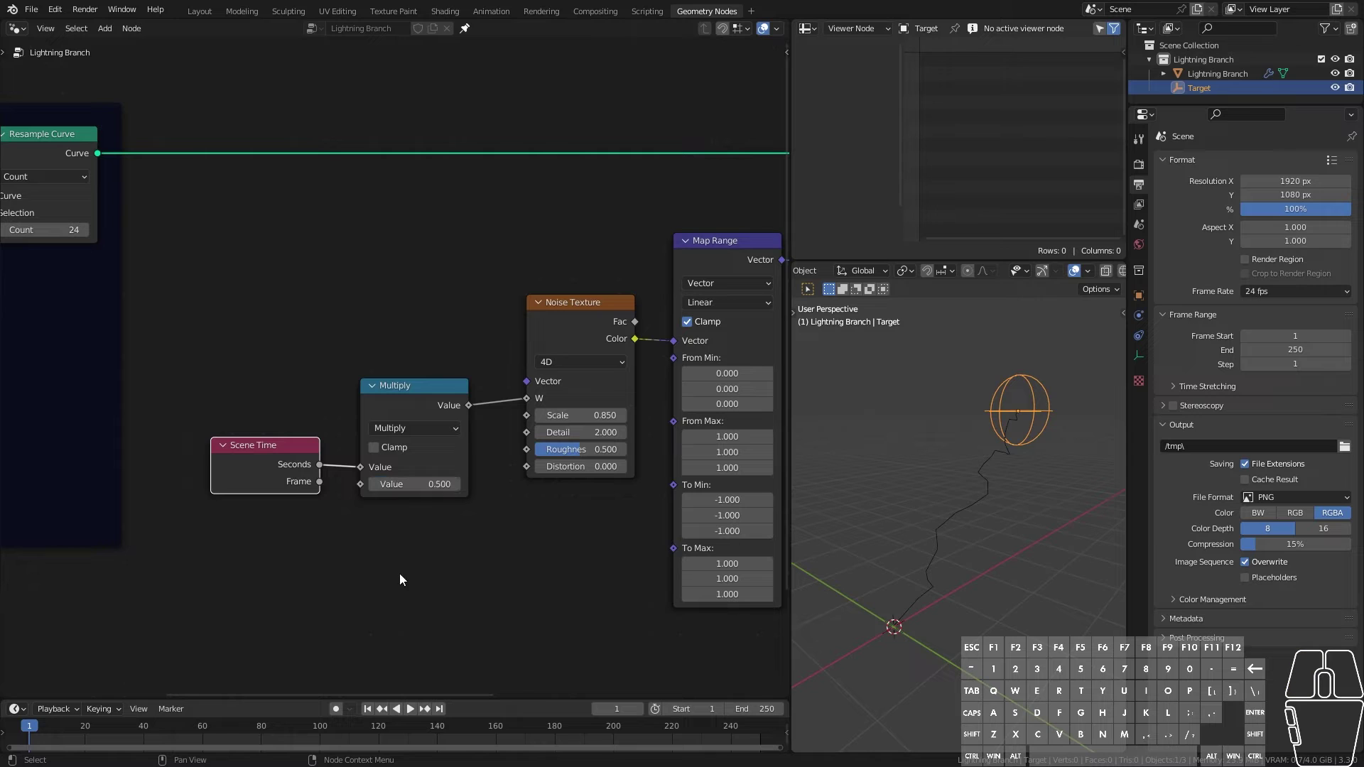
{"action": "key", "text": "space"}
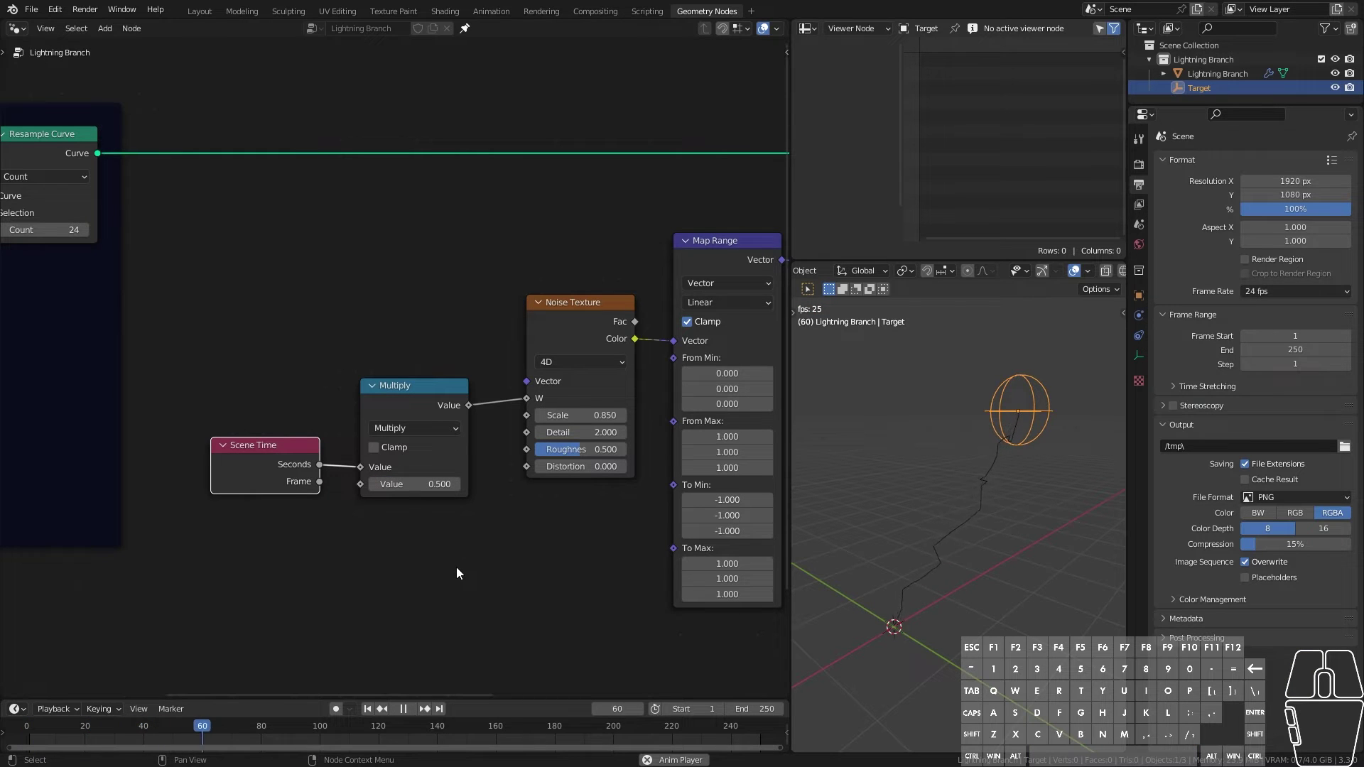
{"action": "left_click", "coordinate": [434, 488]}
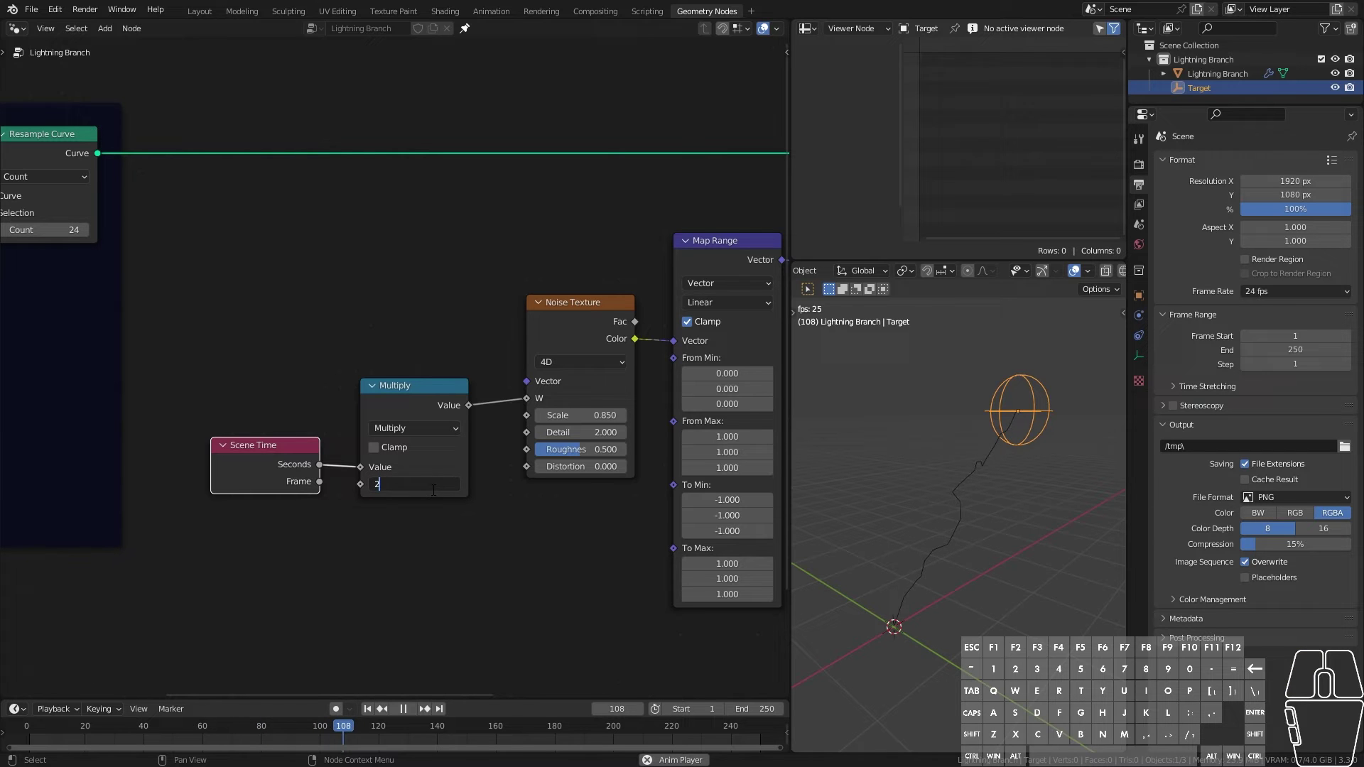
{"action": "type", "text": "2"}
{"action": "key", "text": "Return"}
Step: Set the time Multiply value to 10 and stop the playback after checking the motion
{"action": "left_click", "coordinate": [432, 484]}
{"action": "type", "text": "10"}
{"action": "key", "text": "Return"}
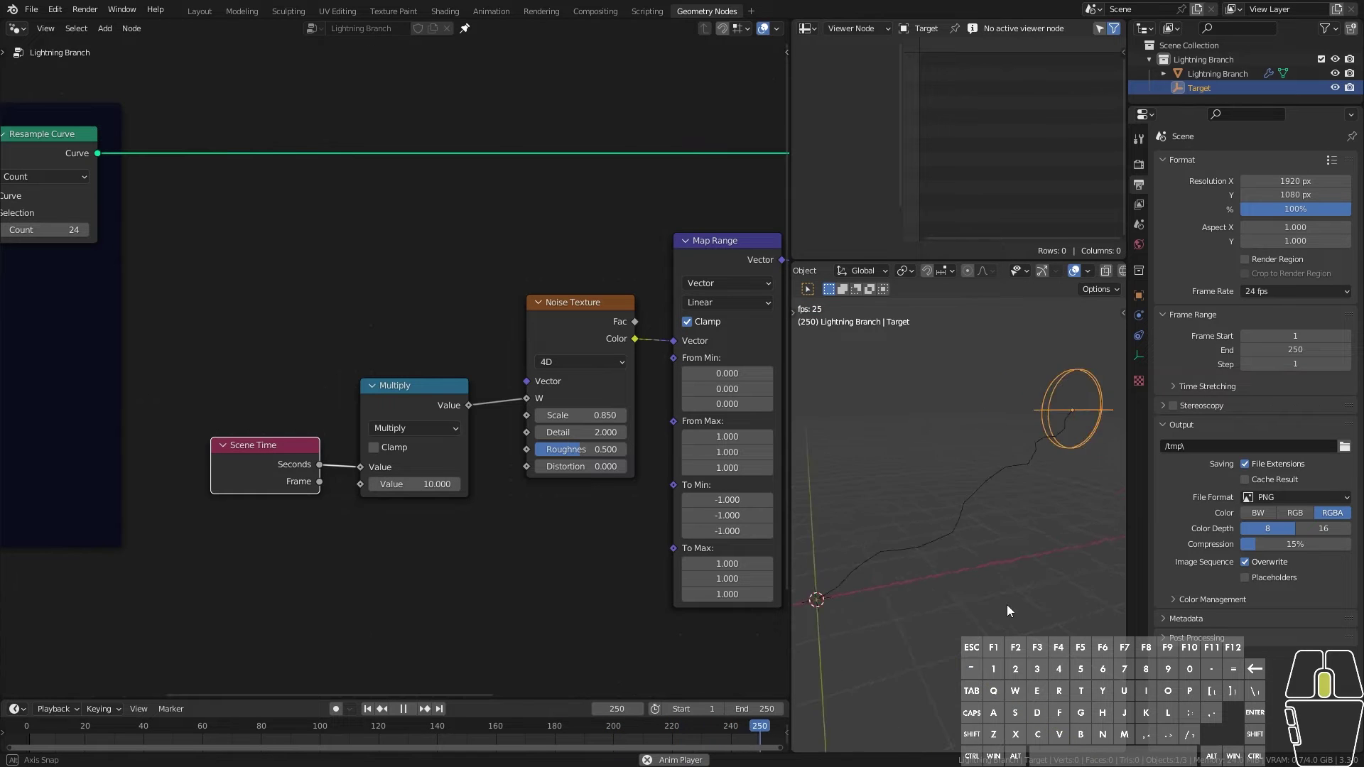
{"action": "key", "text": "Escape"}
Step: Lay out the Spline Parameter, Float Curve and Multiply nodes in a row beneath the noise nodes
{"action": "scroll", "coordinate": [344, 436], "scroll_direction": "down", "scroll_amount": 5}
{"action": "middle_click_drag", "start_coordinate": [435, 522], "coordinate": [391, 521]}
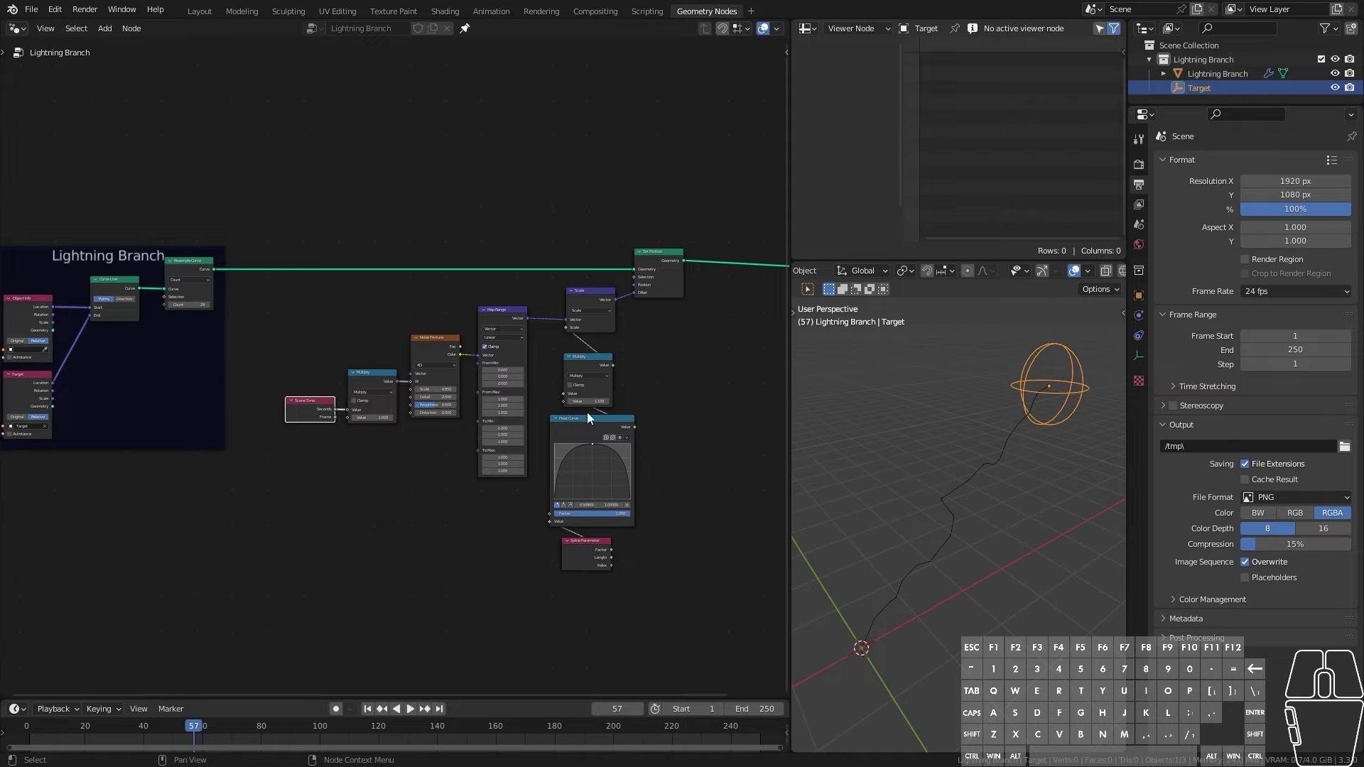
{"action": "scroll", "coordinate": [578, 544], "scroll_direction": "up", "scroll_amount": 2}
{"action": "left_click_drag", "start_coordinate": [578, 563], "coordinate": [226, 560]}
{"action": "left_click_drag", "start_coordinate": [586, 377], "coordinate": [397, 521]}
{"action": "left_click_drag", "start_coordinate": [231, 542], "coordinate": [292, 639]}
{"action": "left_click_drag", "start_coordinate": [576, 295], "coordinate": [585, 488]}
Step: Frame the nodes from Scene Time through Set Position, label the frame Distortion, and give it a custom dark navy colour
{"action": "scroll", "coordinate": [429, 305], "scroll_direction": "down", "scroll_amount": 2}
{"action": "left_click_drag", "start_coordinate": [213, 166], "coordinate": [632, 590]}
{"action": "key", "text": "shift+p"}
{"action": "middle_click_drag", "start_coordinate": [598, 337], "coordinate": [611, 385]}
{"action": "key", "text": "F2"}
{"action": "type", "text": "Distortion"}
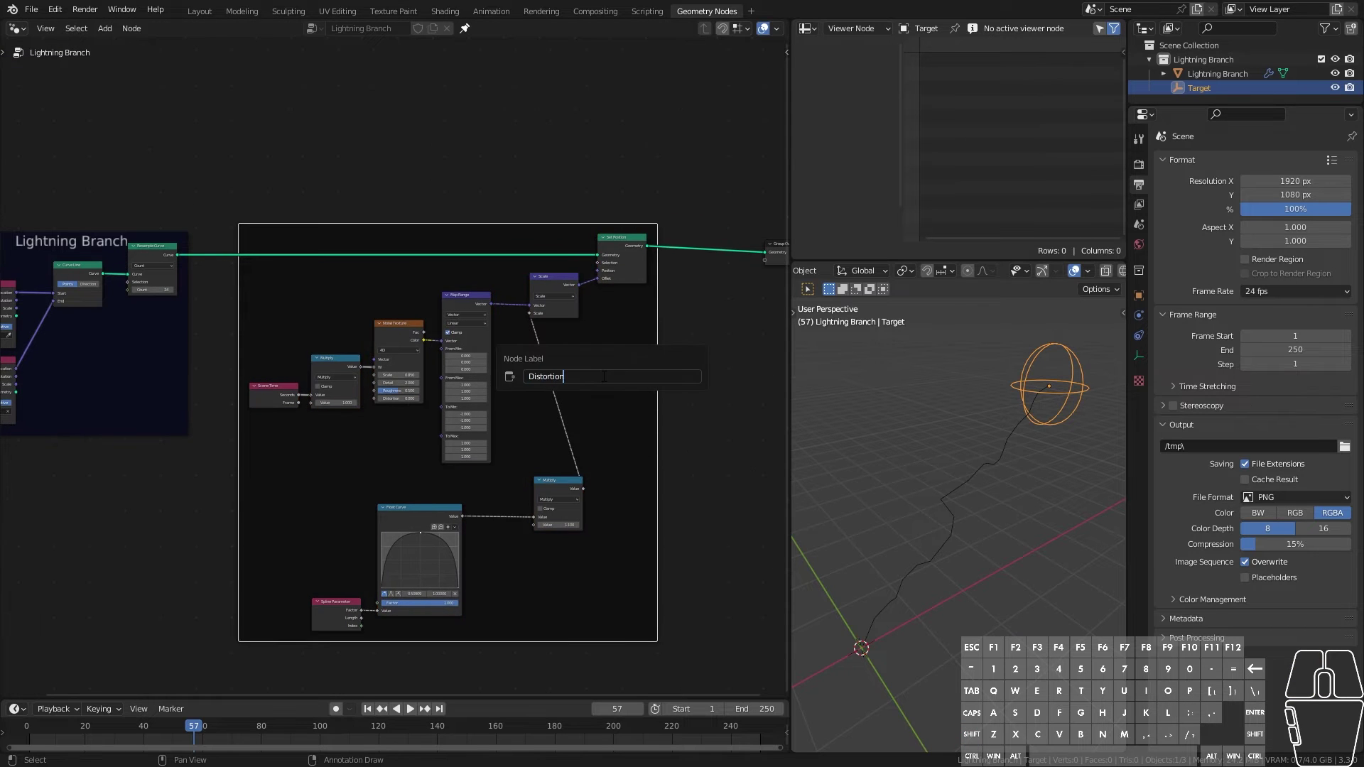
{"action": "key", "text": "Return"}
{"action": "key", "text": "n"}
{"action": "left_click", "coordinate": [761, 249]}
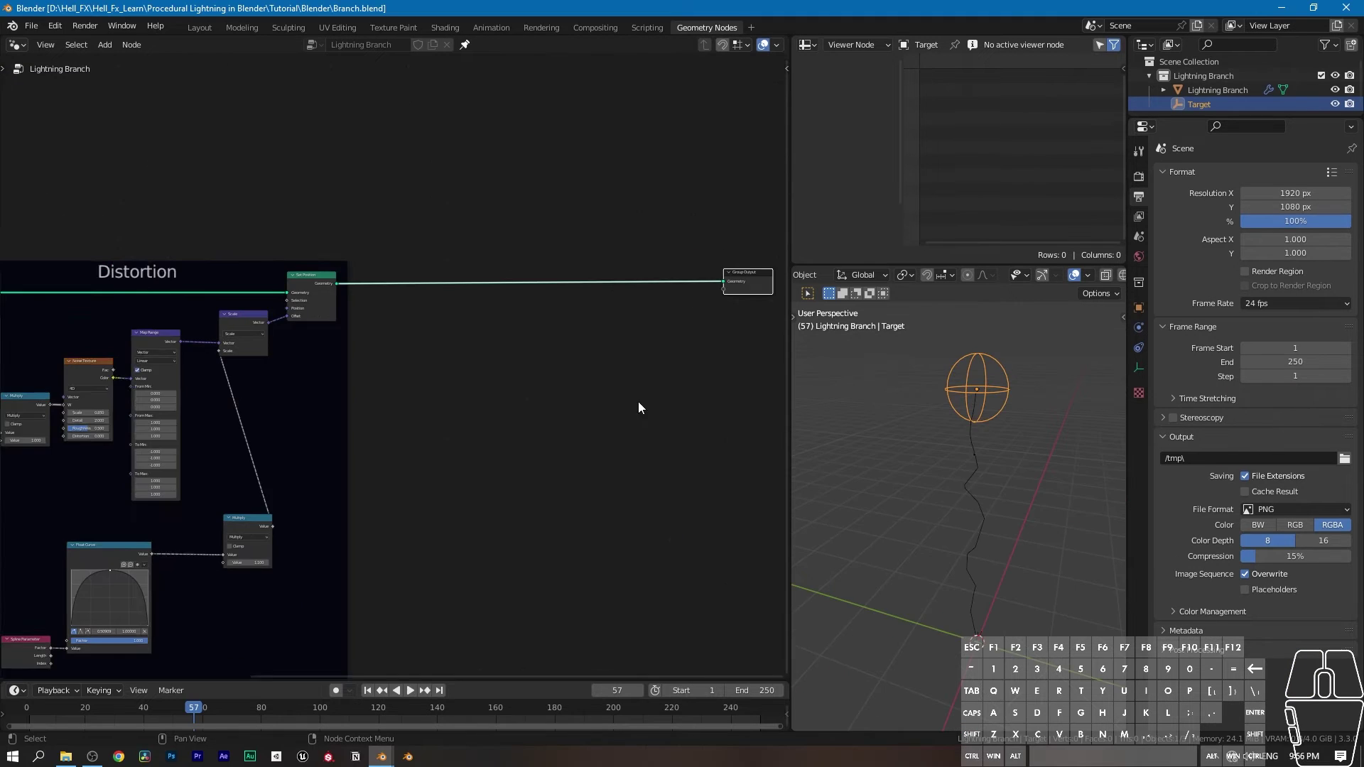
Step: Insert a Curve to Mesh node between the Set Position node and the Group Output
{"action": "middle_click_drag", "start_coordinate": [638, 401], "coordinate": [497, 429]}
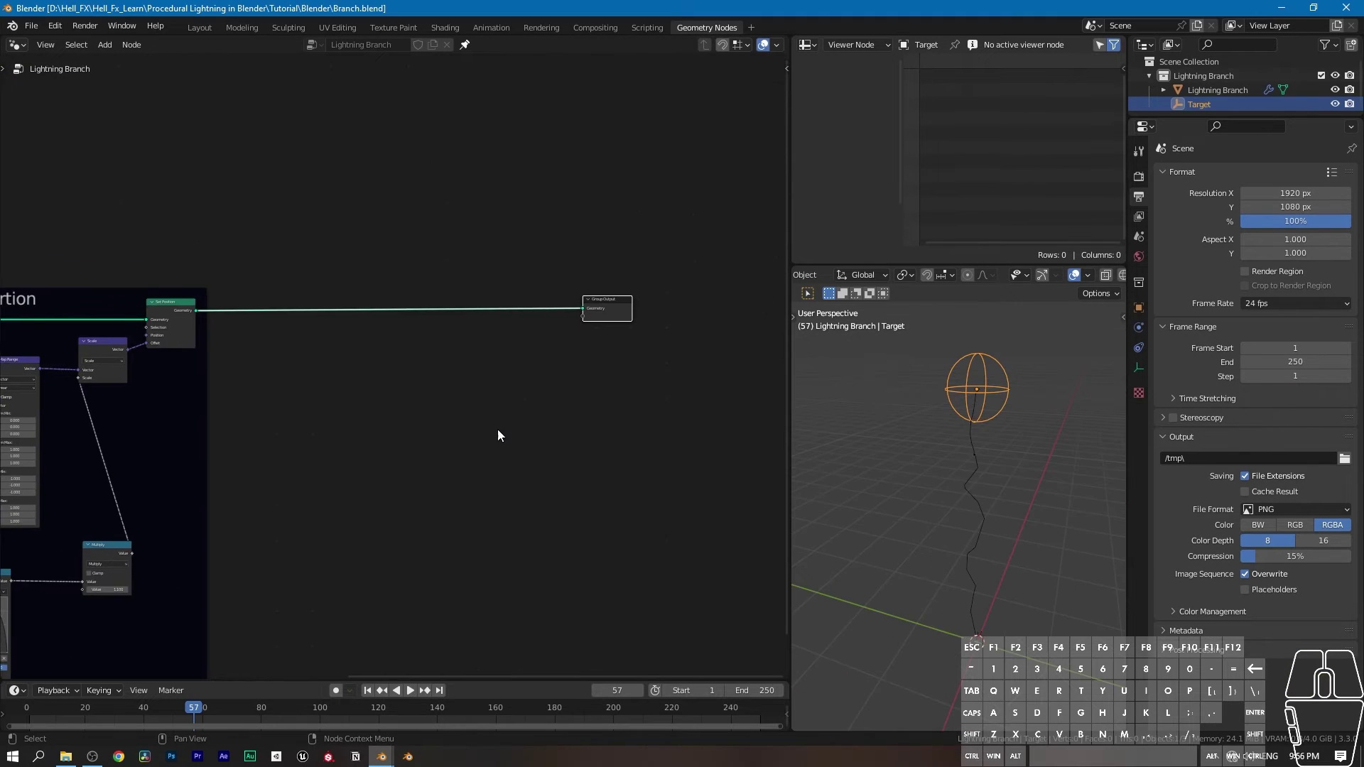
{"action": "scroll", "coordinate": [498, 431], "scroll_direction": "up", "scroll_amount": 3}
{"action": "middle_click_drag", "start_coordinate": [932, 508], "coordinate": [983, 539]}
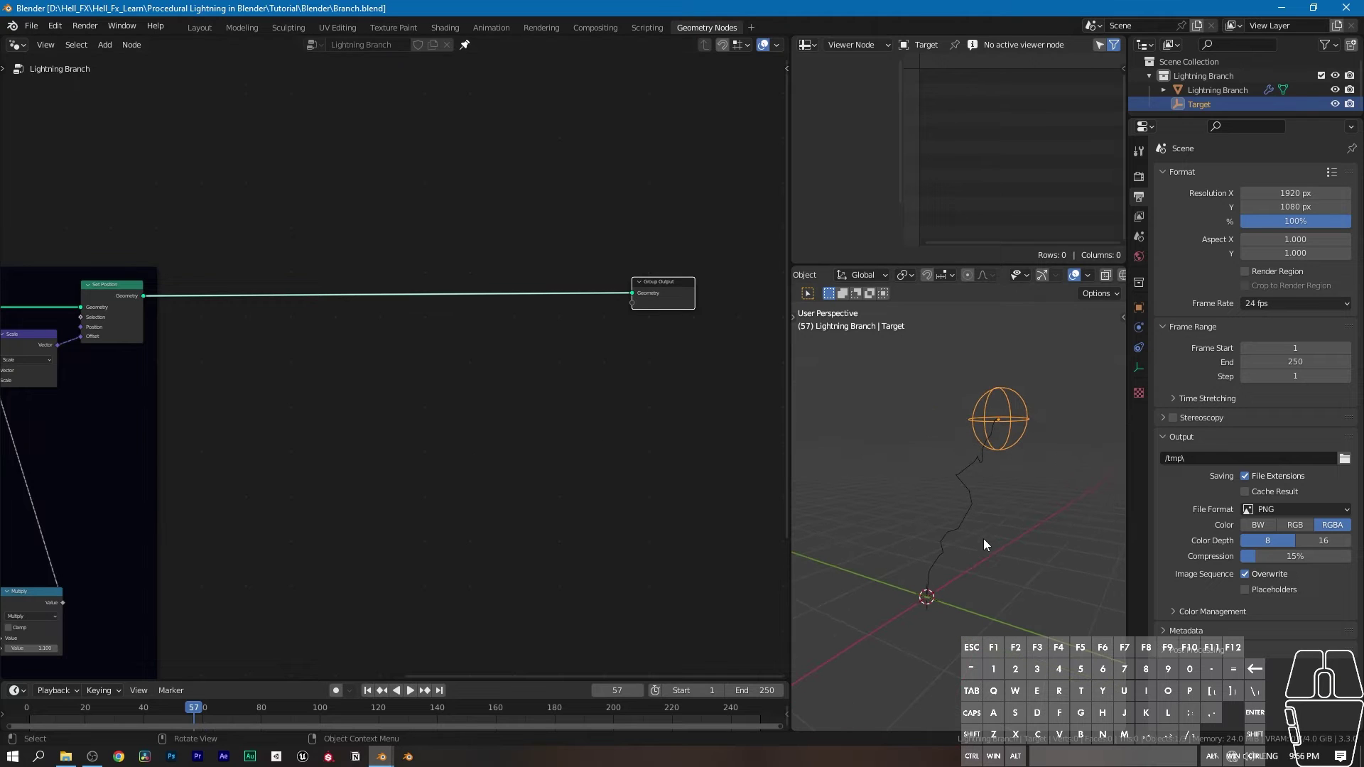
{"action": "scroll", "coordinate": [495, 384], "scroll_direction": "up", "scroll_amount": 1}
{"action": "middle_click_drag", "start_coordinate": [927, 506], "coordinate": [984, 525]}
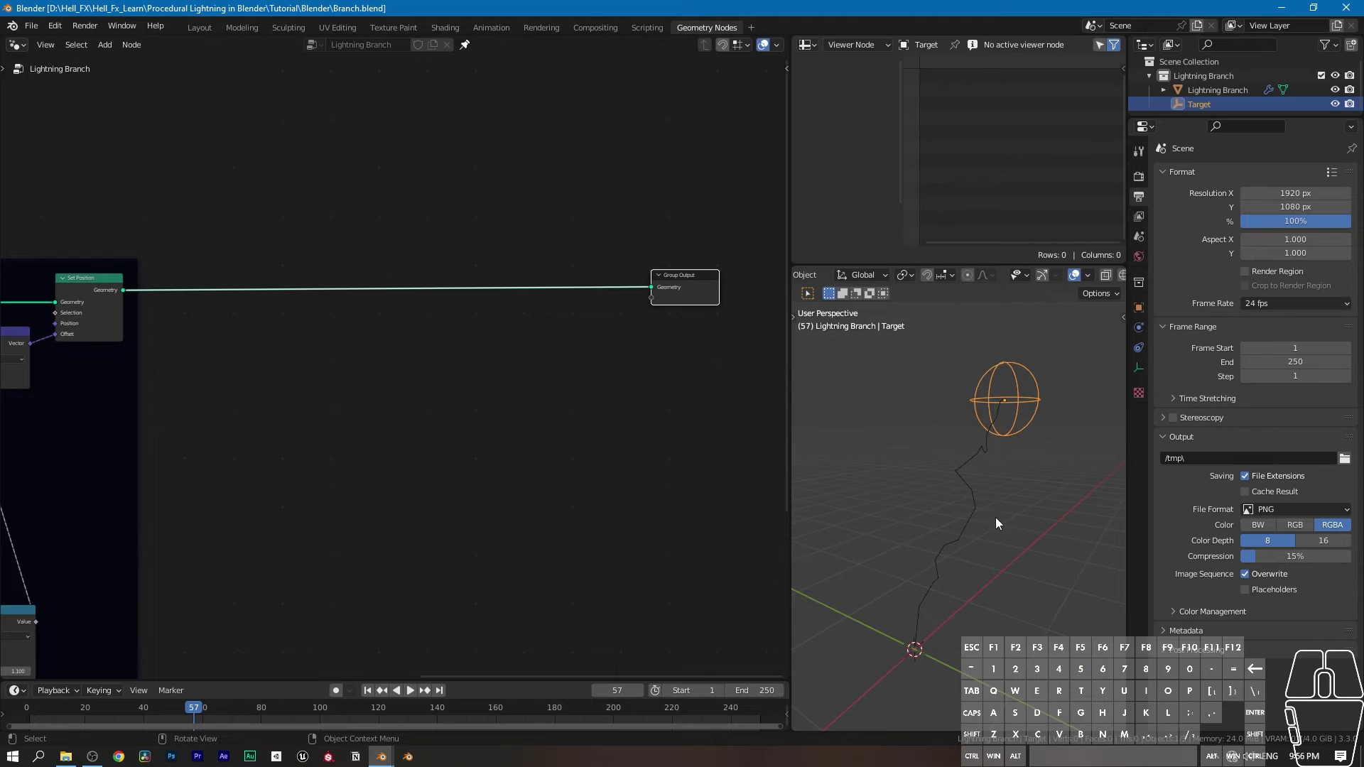
{"action": "scroll", "coordinate": [473, 369], "scroll_direction": "up", "scroll_amount": 1}
{"action": "key", "text": "shift+a"}
{"action": "mouse_move", "coordinate": [454, 356]}
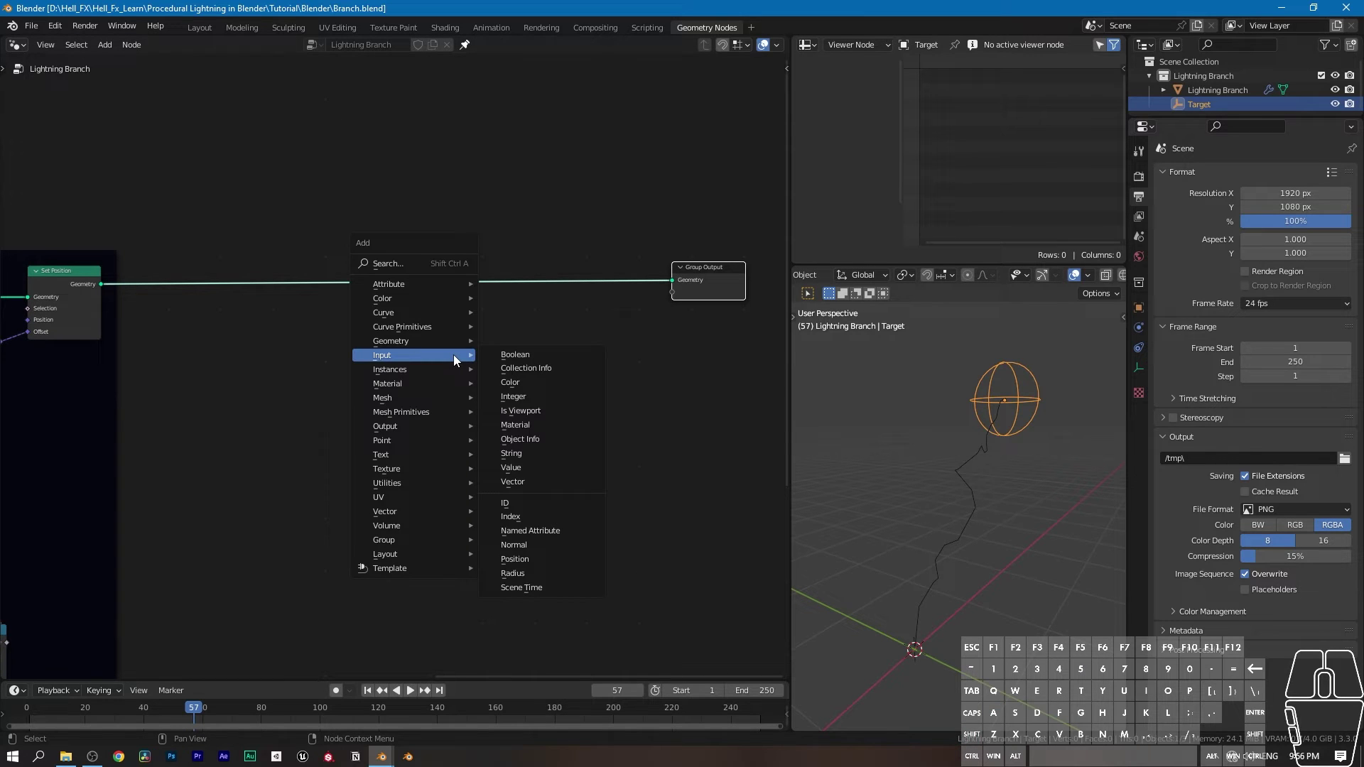
{"action": "mouse_move", "coordinate": [400, 320]}
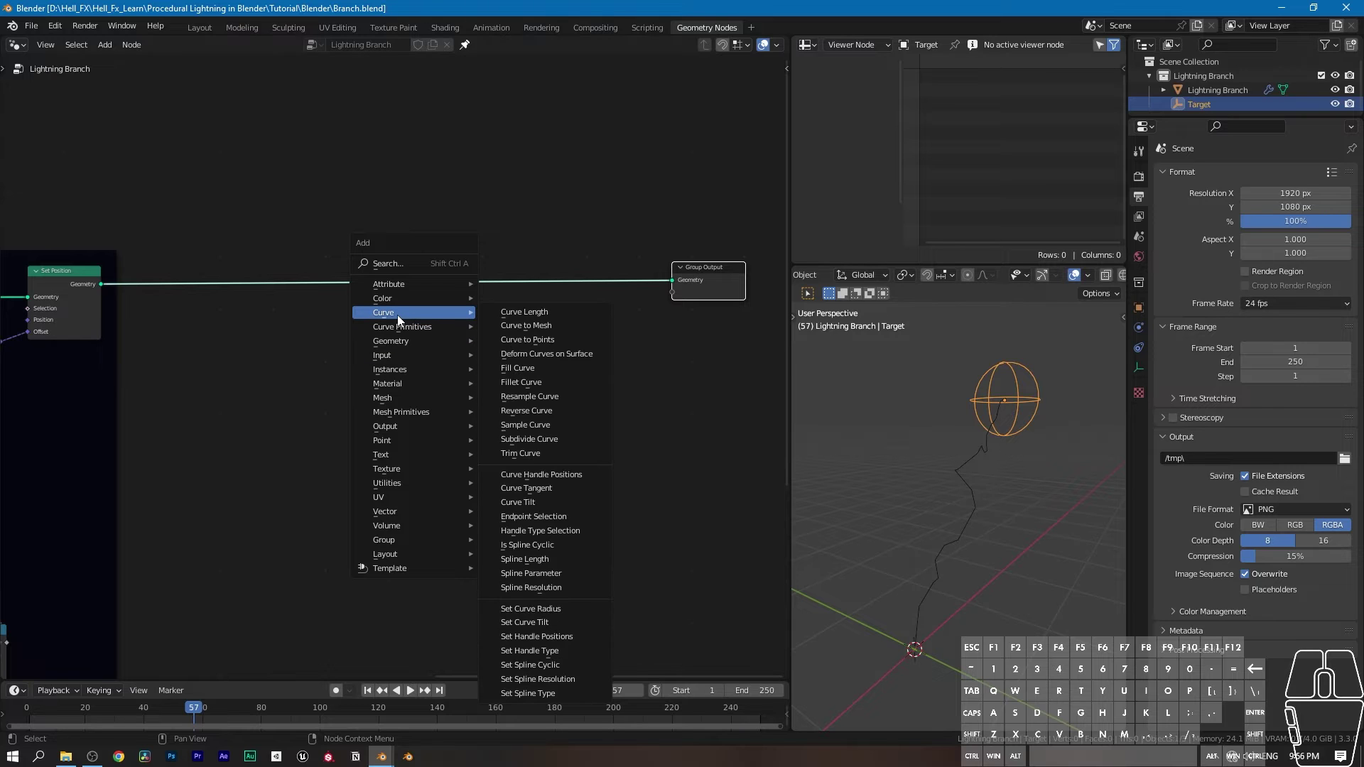
{"action": "left_click", "coordinate": [534, 326]}
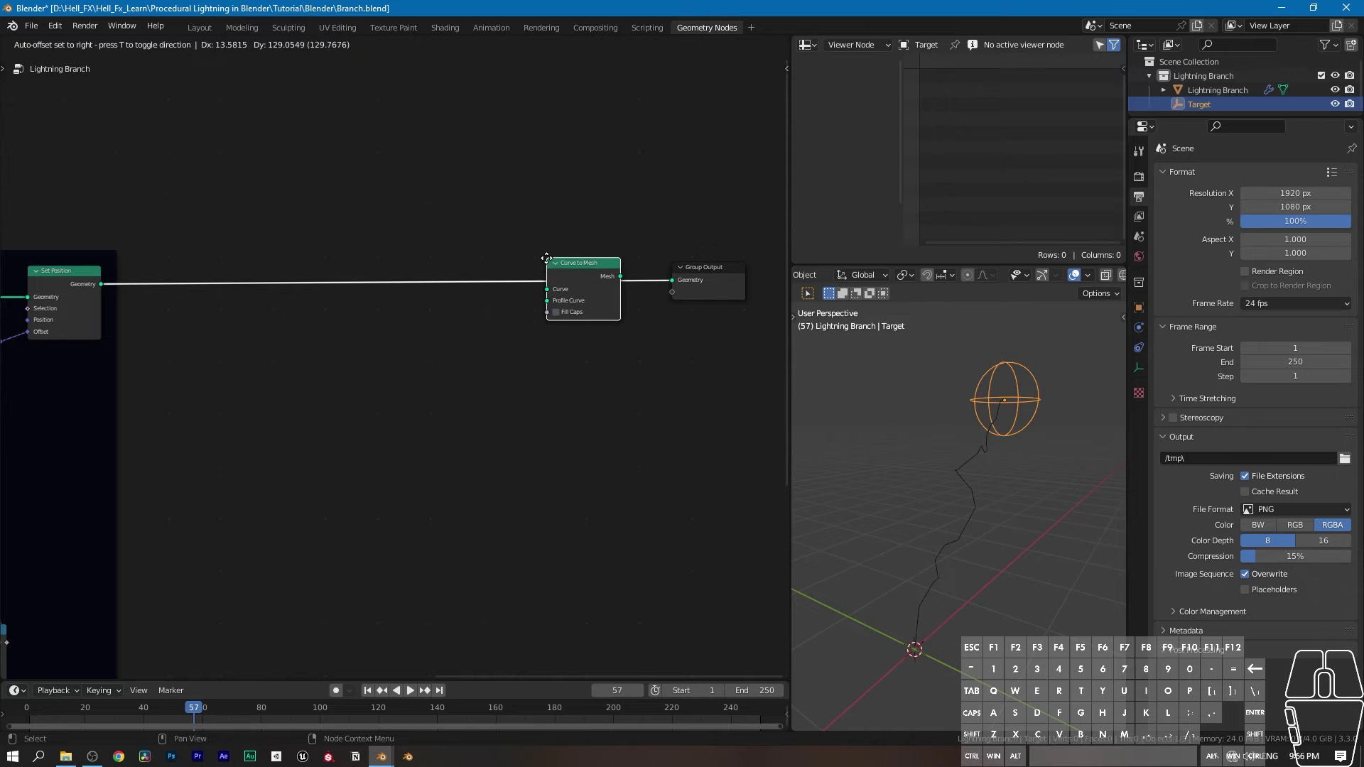
{"action": "left_click", "coordinate": [568, 257]}
Step: Add a Curve Circle node below Curve to Mesh and connect its Curve output to the Profile Curve input
{"action": "key", "text": "shift+a"}
{"action": "mouse_move", "coordinate": [559, 352]}
{"action": "mouse_move", "coordinate": [526, 368]}
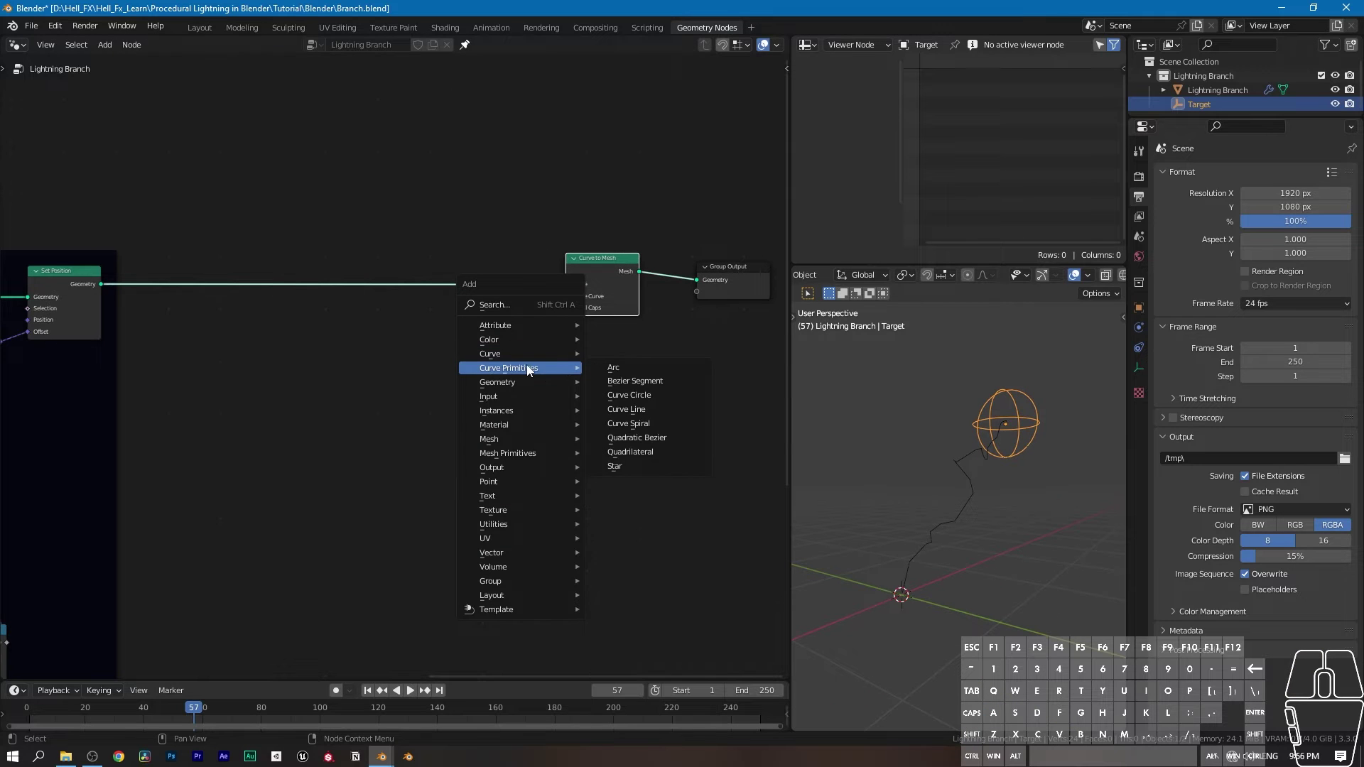
{"action": "left_click", "coordinate": [665, 396]}
{"action": "left_click", "coordinate": [566, 384]}
{"action": "left_click_drag", "start_coordinate": [640, 402], "coordinate": [565, 296]}
{"action": "middle_click_drag", "start_coordinate": [988, 500], "coordinate": [1013, 526]}
{"action": "scroll", "coordinate": [994, 529], "scroll_direction": "up", "scroll_amount": 3}
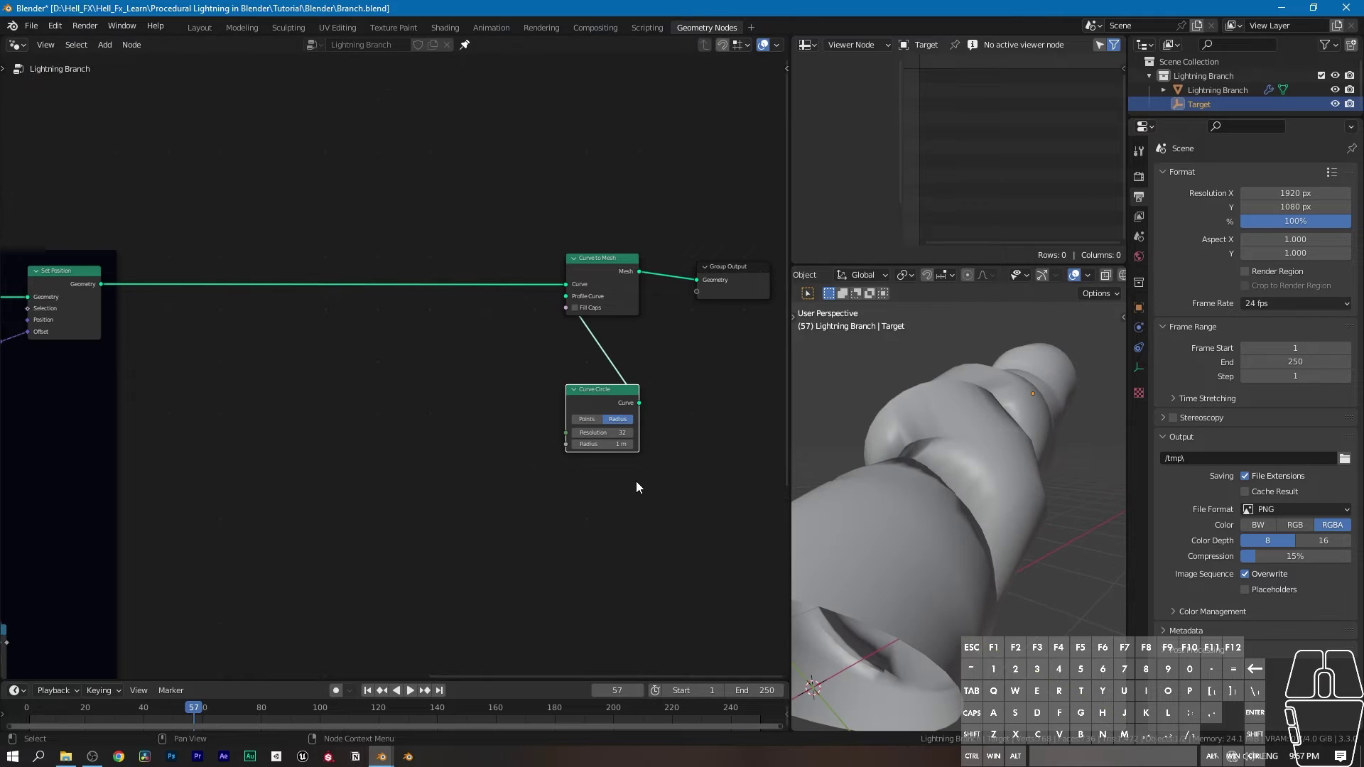
Step: Reduce the Curve Circle radius to 0.06 m and check the tube's thickness in the viewport
{"action": "scroll", "coordinate": [653, 493], "scroll_direction": "up", "scroll_amount": 2}
{"action": "middle_click_drag", "start_coordinate": [671, 505], "coordinate": [595, 497]}
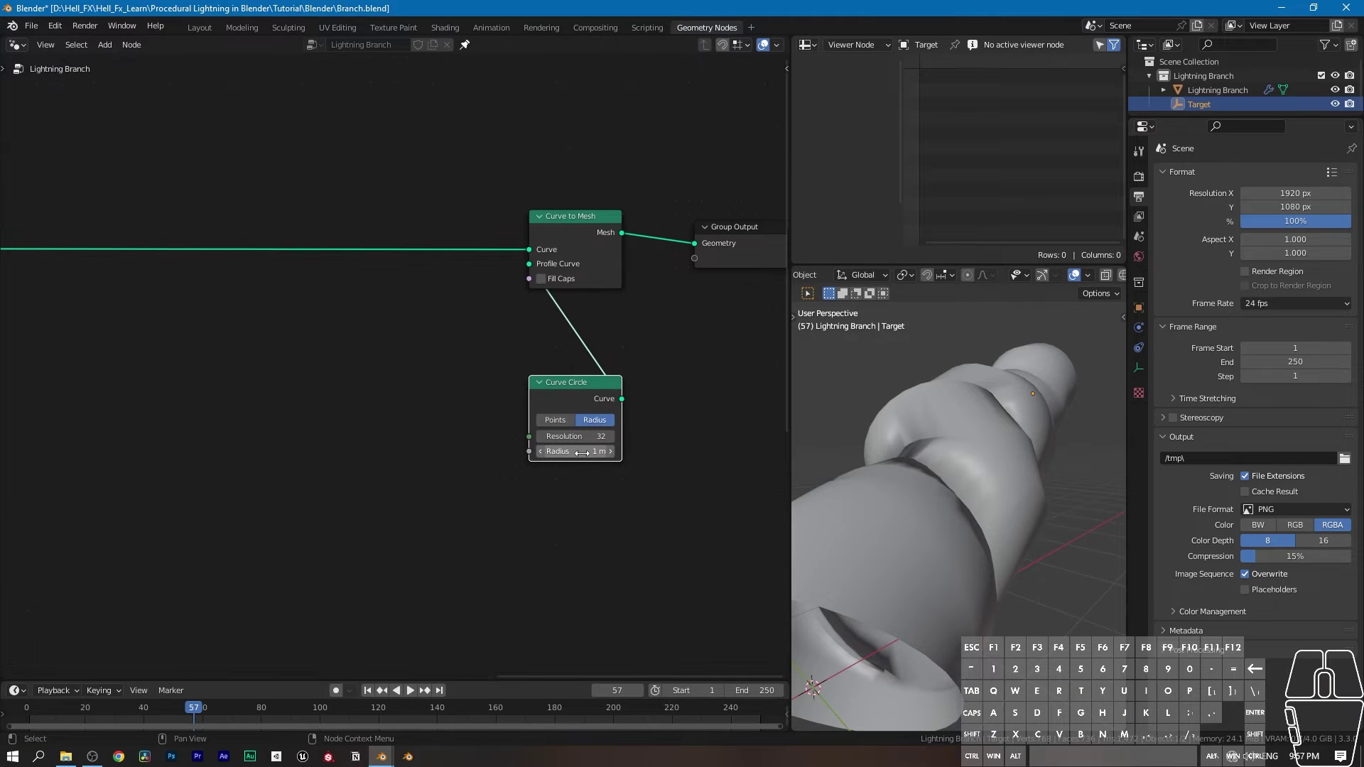
{"action": "mouse_move", "coordinate": [584, 453]}
{"action": "left_mouse_down"}
{"action": "mouse_move", "coordinate": [539, 454]}
{"action": "mouse_move", "coordinate": [608, 451]}
{"action": "left_mouse_up"}
{"action": "scroll", "coordinate": [961, 530], "scroll_direction": "down", "scroll_amount": 3}
{"action": "middle_click_drag", "start_coordinate": [962, 530], "coordinate": [1007, 540]}
{"action": "scroll", "coordinate": [1007, 540], "scroll_direction": "up", "scroll_amount": 3}
{"action": "scroll", "coordinate": [650, 532], "scroll_direction": "up", "scroll_amount": 2}
{"action": "mouse_move", "coordinate": [947, 540]}
{"action": "middle_mouse_down"}
{"action": "mouse_move", "coordinate": [946, 602]}
{"action": "mouse_move", "coordinate": [922, 547]}
{"action": "middle_mouse_up"}
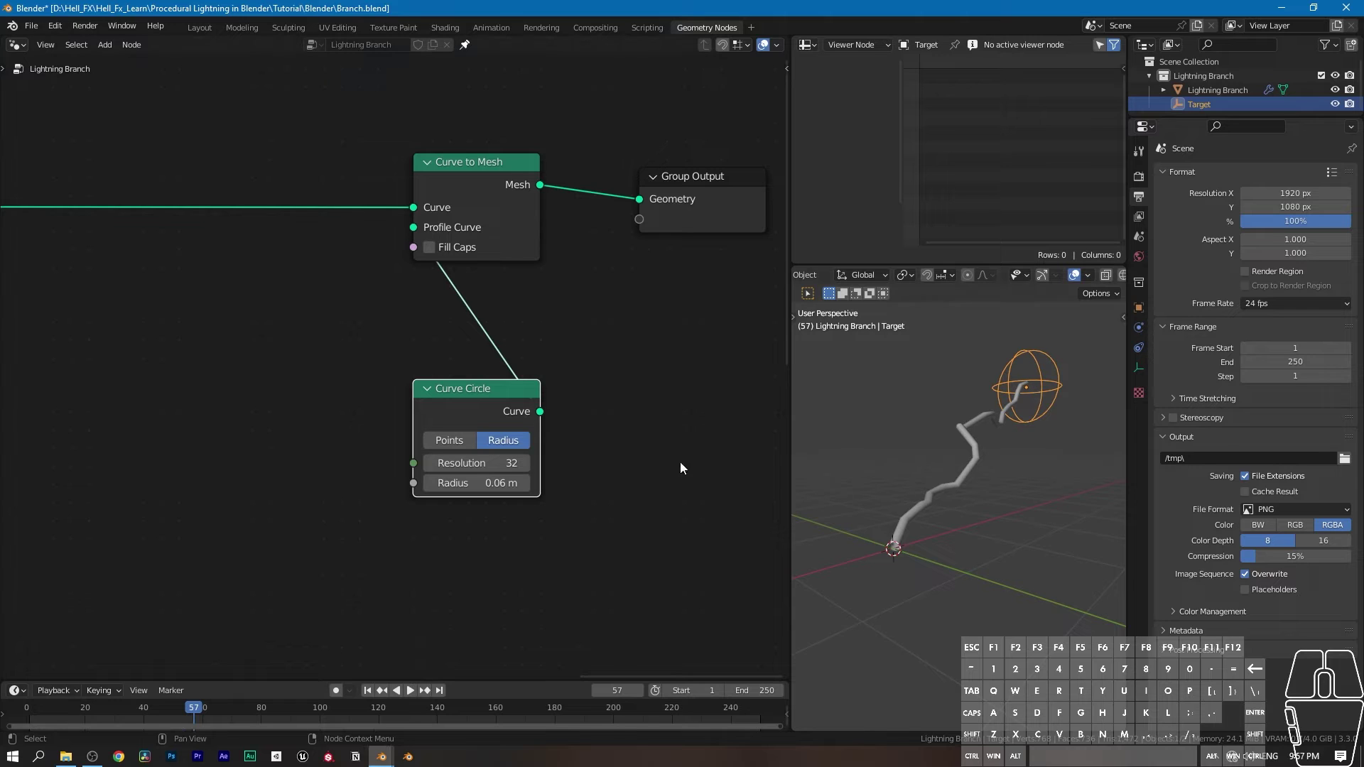
{"action": "middle_click_drag", "start_coordinate": [478, 568], "coordinate": [526, 557]}
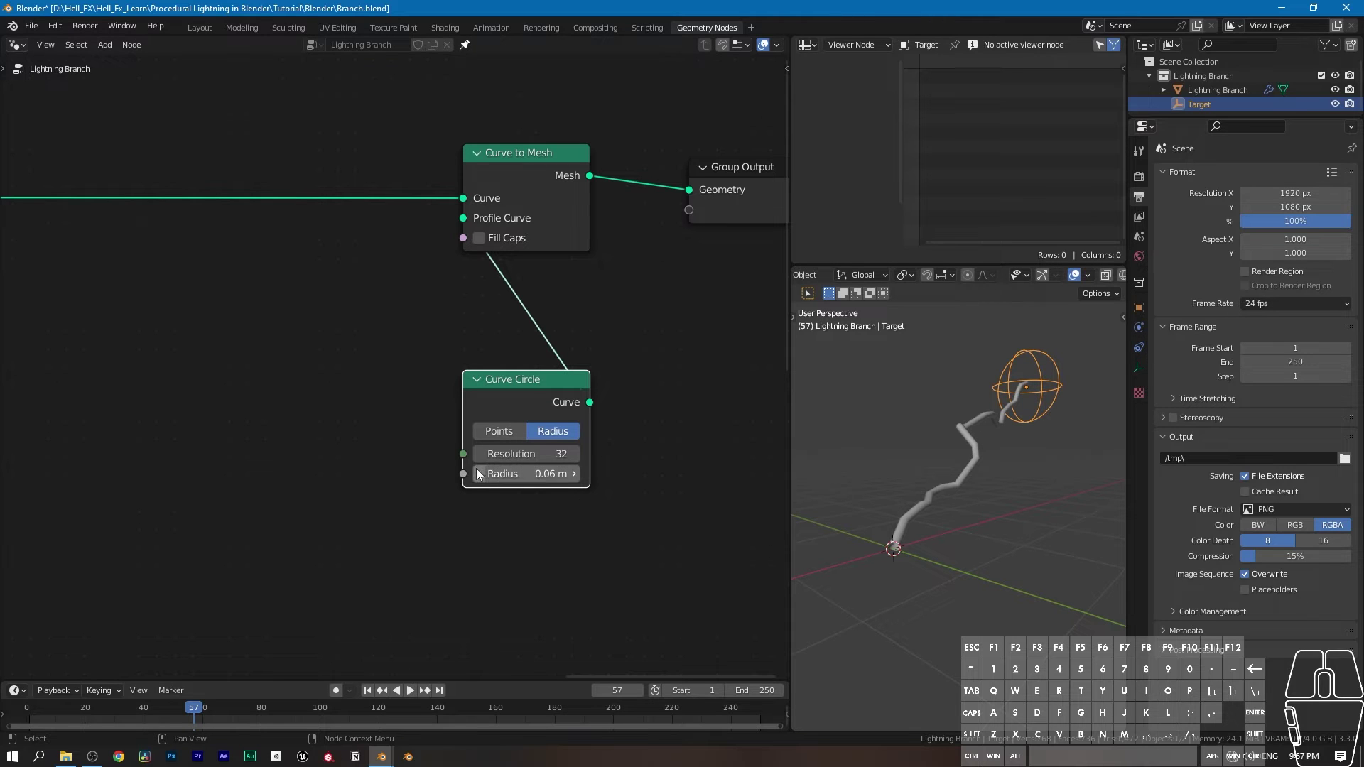
{"action": "left_click_drag", "start_coordinate": [451, 467], "coordinate": [466, 484]}
{"action": "scroll", "coordinate": [465, 475], "scroll_direction": "down", "scroll_amount": 5}
{"action": "middle_click_drag", "start_coordinate": [142, 469], "coordinate": [307, 436]}
{"action": "scroll", "coordinate": [694, 459], "scroll_direction": "up", "scroll_amount": 6}
{"action": "scroll", "coordinate": [713, 449], "scroll_direction": "down", "scroll_amount": 3}
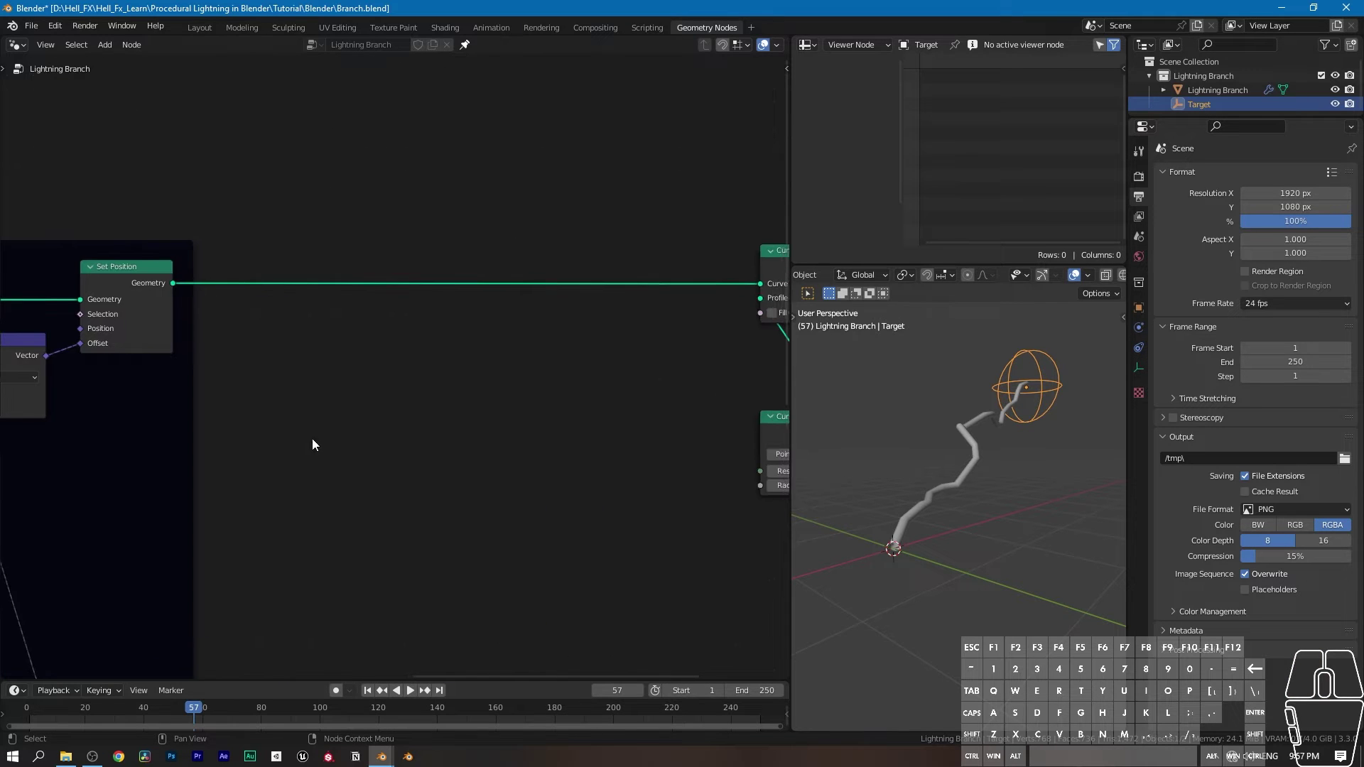
{"action": "middle_click_drag", "start_coordinate": [575, 436], "coordinate": [420, 439]}
{"action": "scroll", "coordinate": [421, 439], "scroll_direction": "up", "scroll_amount": 1}
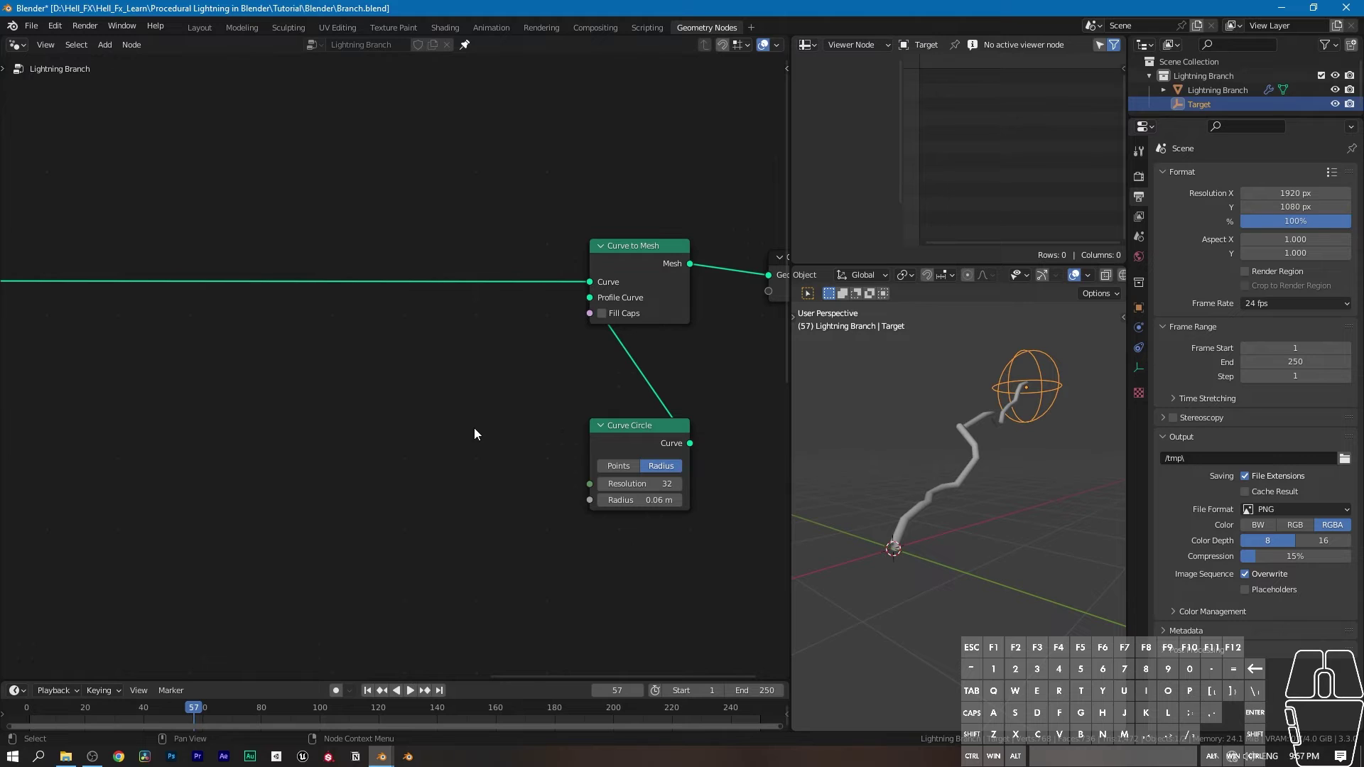
{"action": "scroll", "coordinate": [487, 412], "scroll_direction": "up", "scroll_amount": 1}
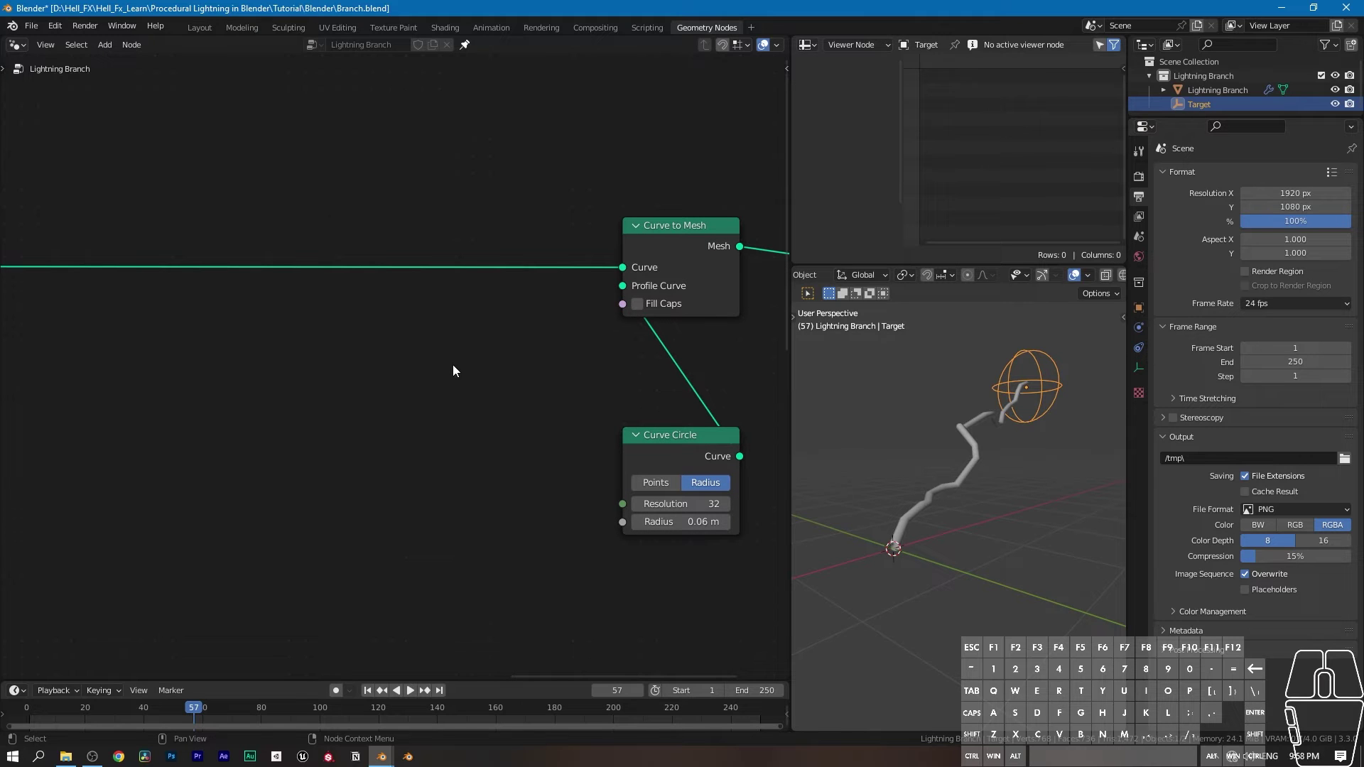
{"action": "left_click_drag", "start_coordinate": [654, 445], "coordinate": [657, 438]}
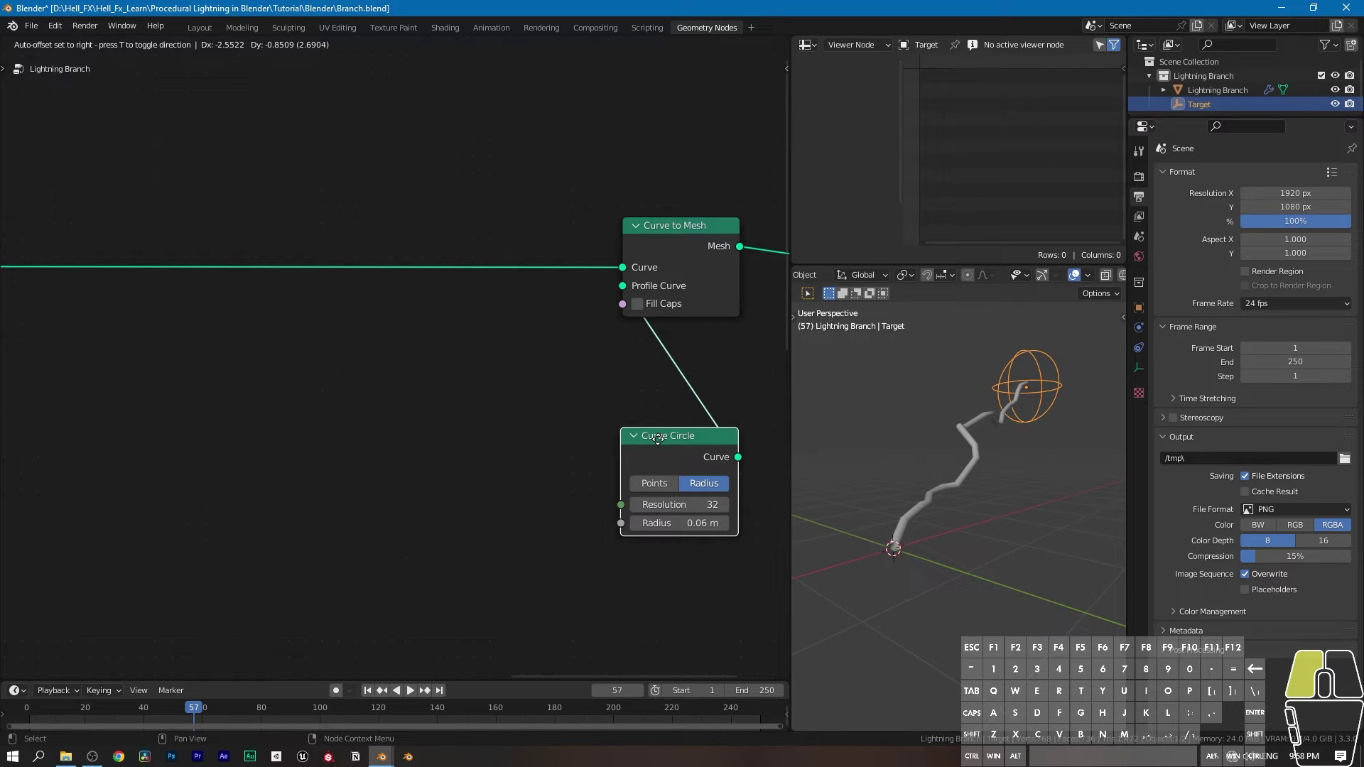
{"action": "left_click_drag", "start_coordinate": [657, 438], "coordinate": [658, 439]}
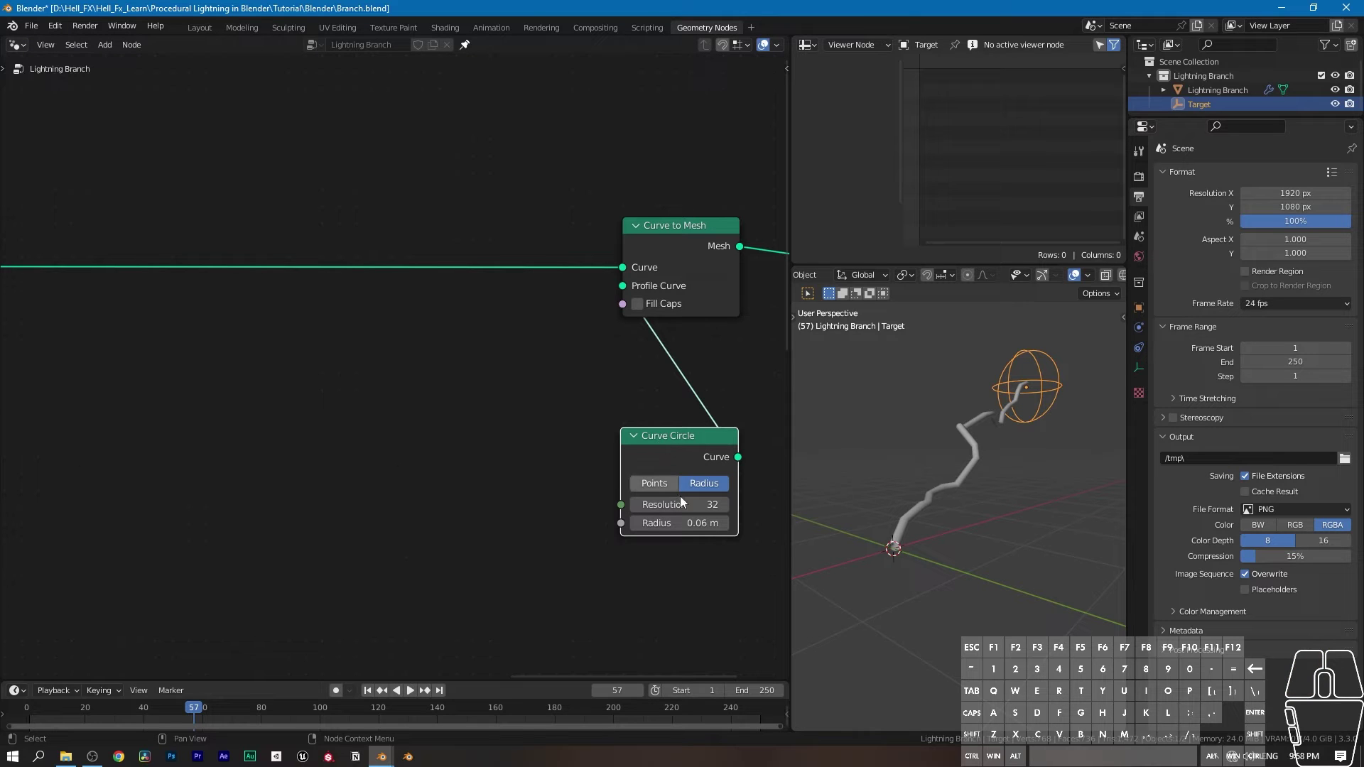
Step: Insert a Set Curve Radius node between the Set Position and Curve to Mesh nodes
{"action": "key", "text": "shift+a"}
{"action": "mouse_move", "coordinate": [371, 321]}
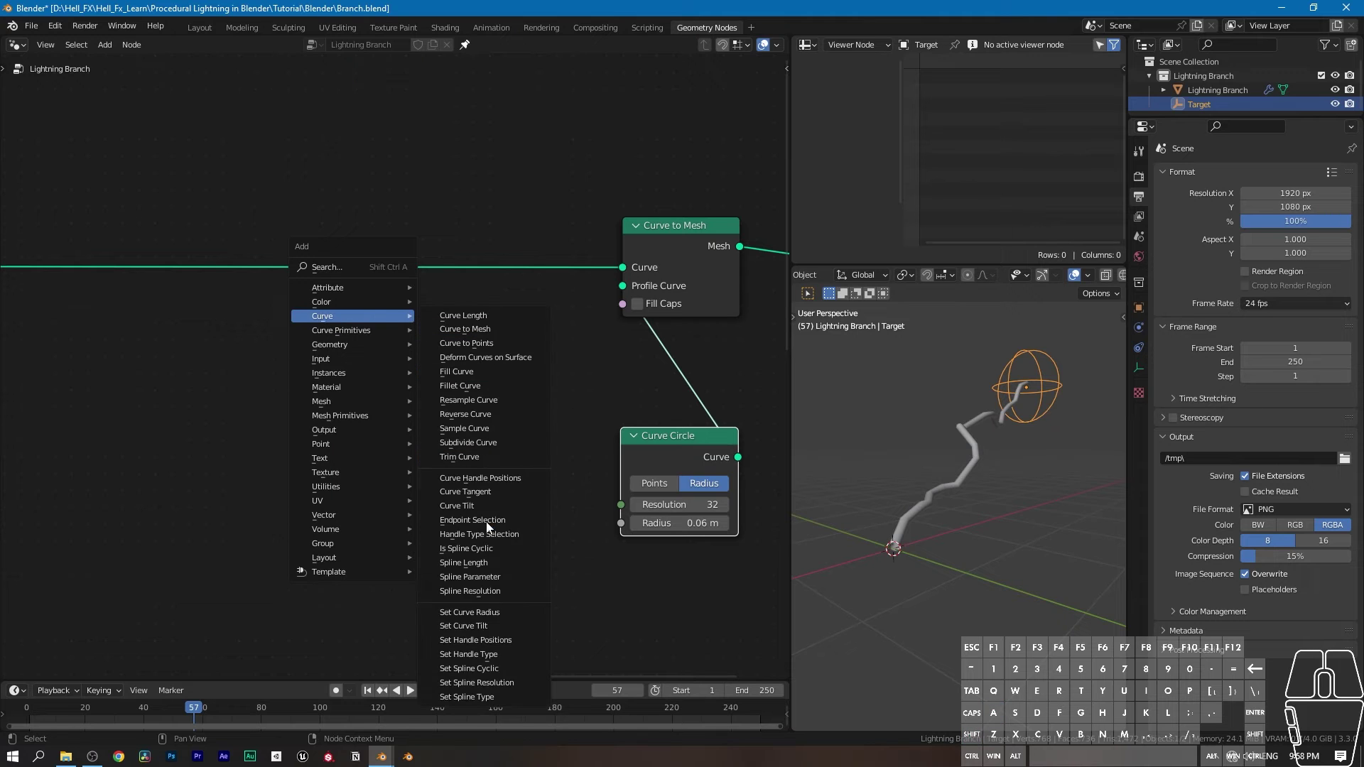
{"action": "left_click", "coordinate": [496, 614]}
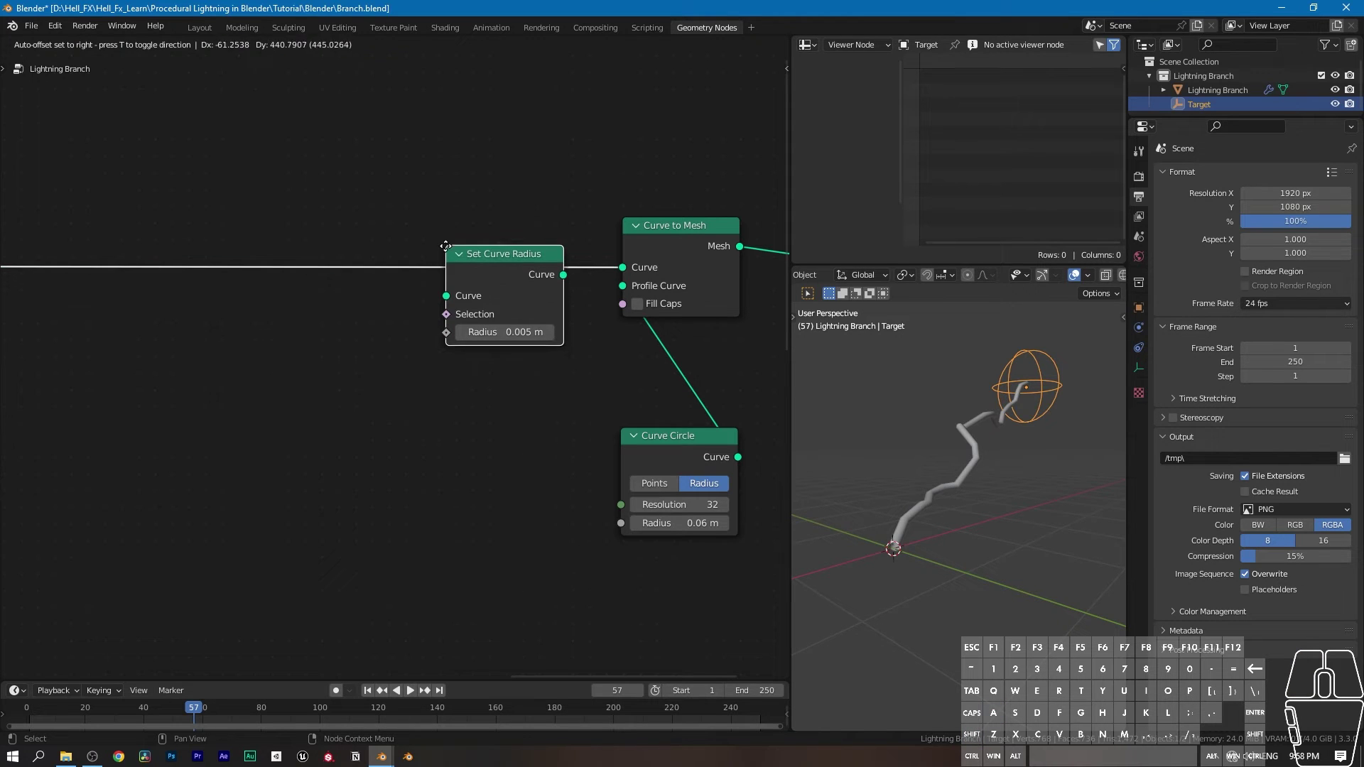
{"action": "left_click", "coordinate": [437, 227]}
{"action": "middle_click_drag", "start_coordinate": [955, 522], "coordinate": [943, 562]}
{"action": "scroll", "coordinate": [942, 556], "scroll_direction": "up", "scroll_amount": 1}
{"action": "scroll", "coordinate": [936, 551], "scroll_direction": "down", "scroll_amount": 1}
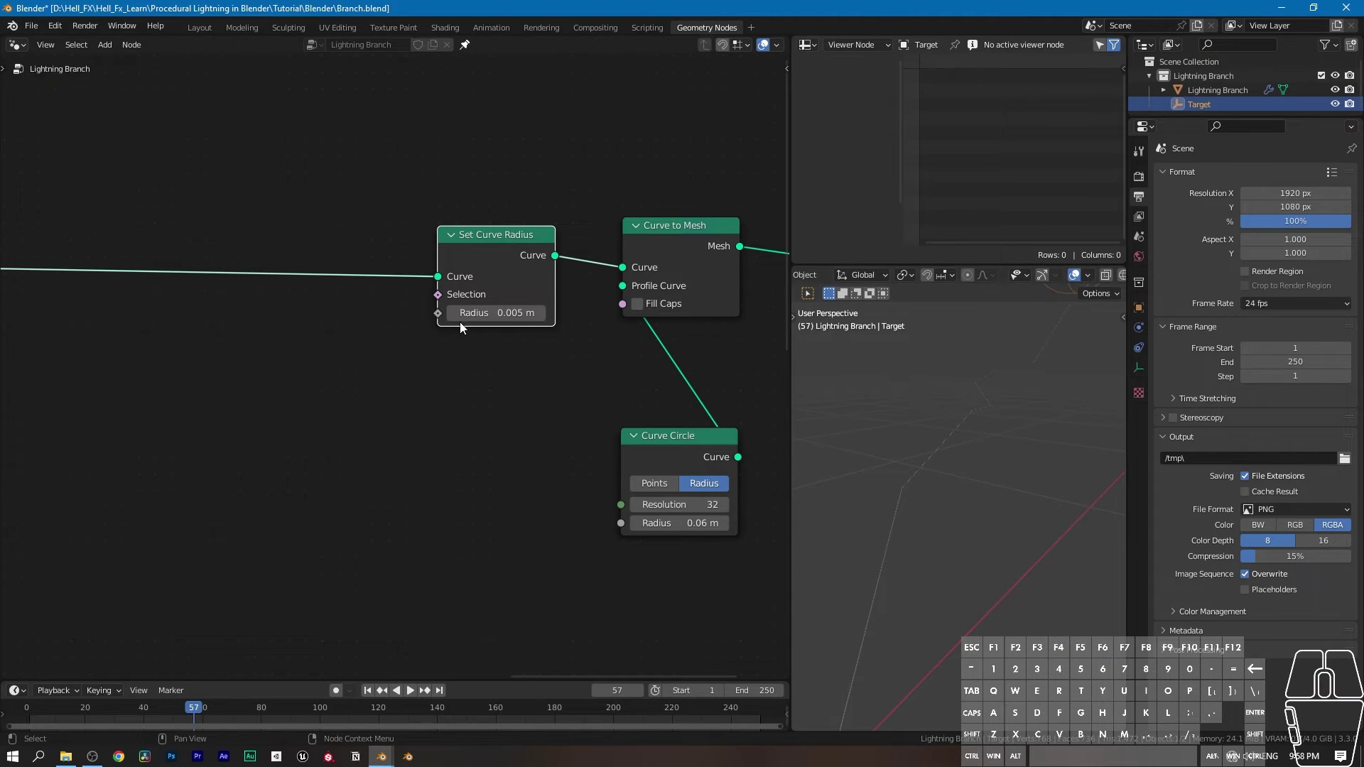
Step: Set the Set Curve Radius node's radius to 1 m and check the branch in the viewport
{"action": "left_click", "coordinate": [494, 312]}
{"action": "type", "text": "1"}
{"action": "key", "text": "Return"}
{"action": "scroll", "coordinate": [944, 394], "scroll_direction": "down", "scroll_amount": 6}
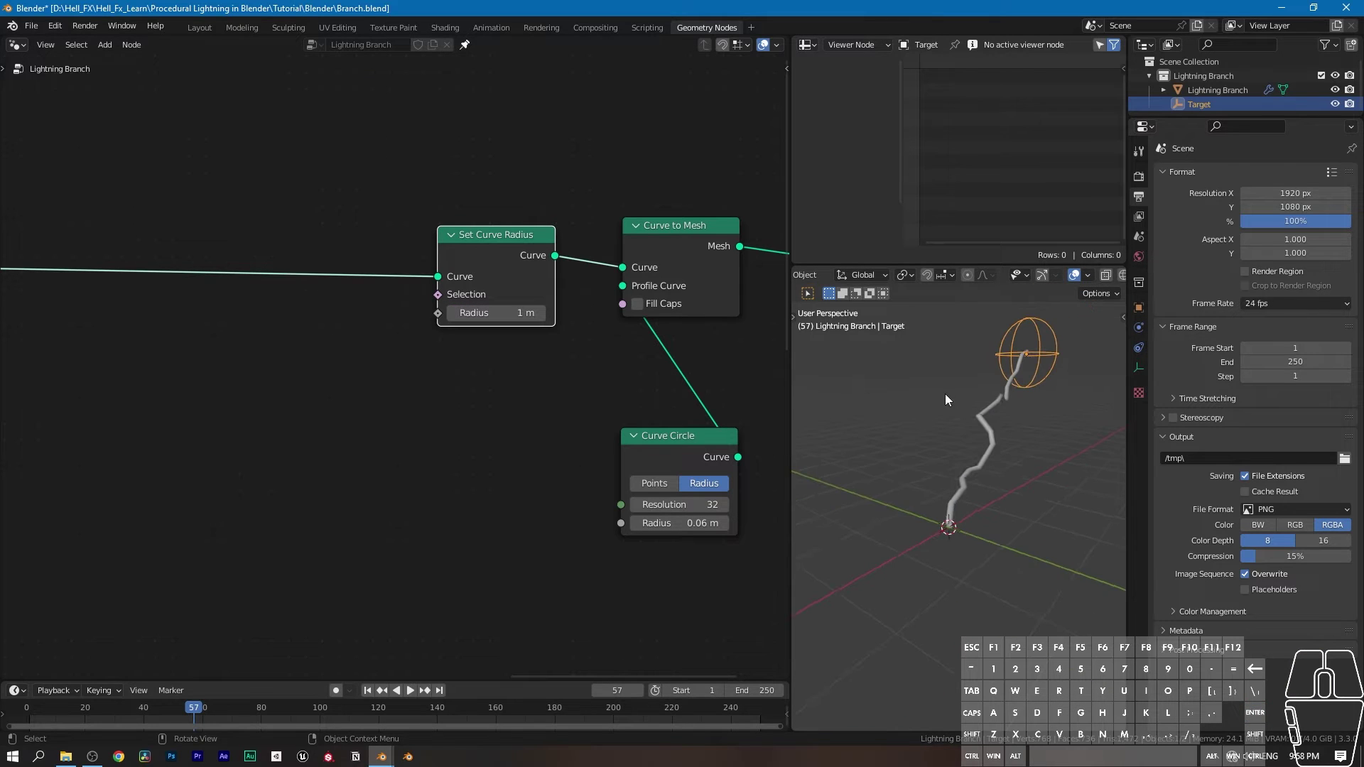
{"action": "middle_click_drag", "start_coordinate": [983, 446], "coordinate": [1003, 457]}
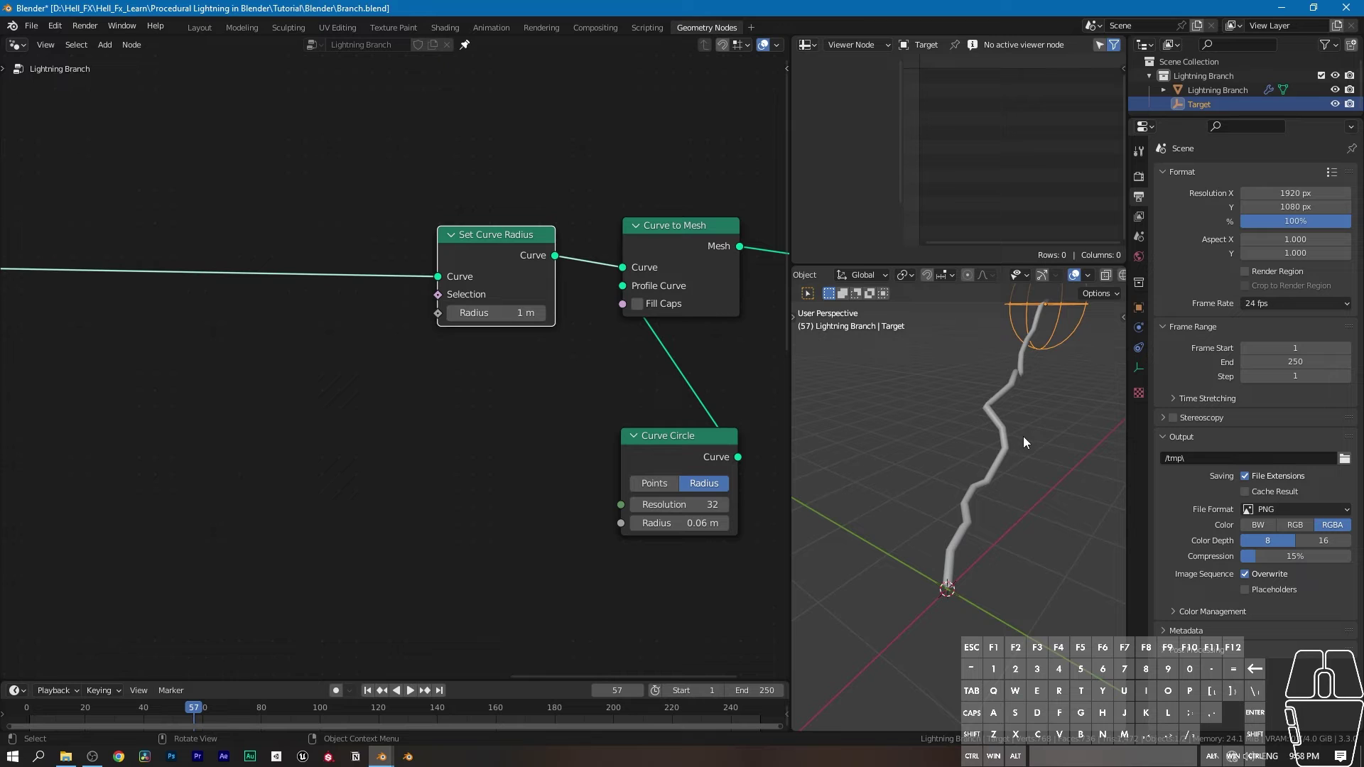
Step: Line up the Set Curve Radius and Curve to Mesh nodes, and move Curve Circle close beneath Curve to Mesh
{"action": "middle_click_drag", "start_coordinate": [475, 342], "coordinate": [355, 358], "text": "shift"}
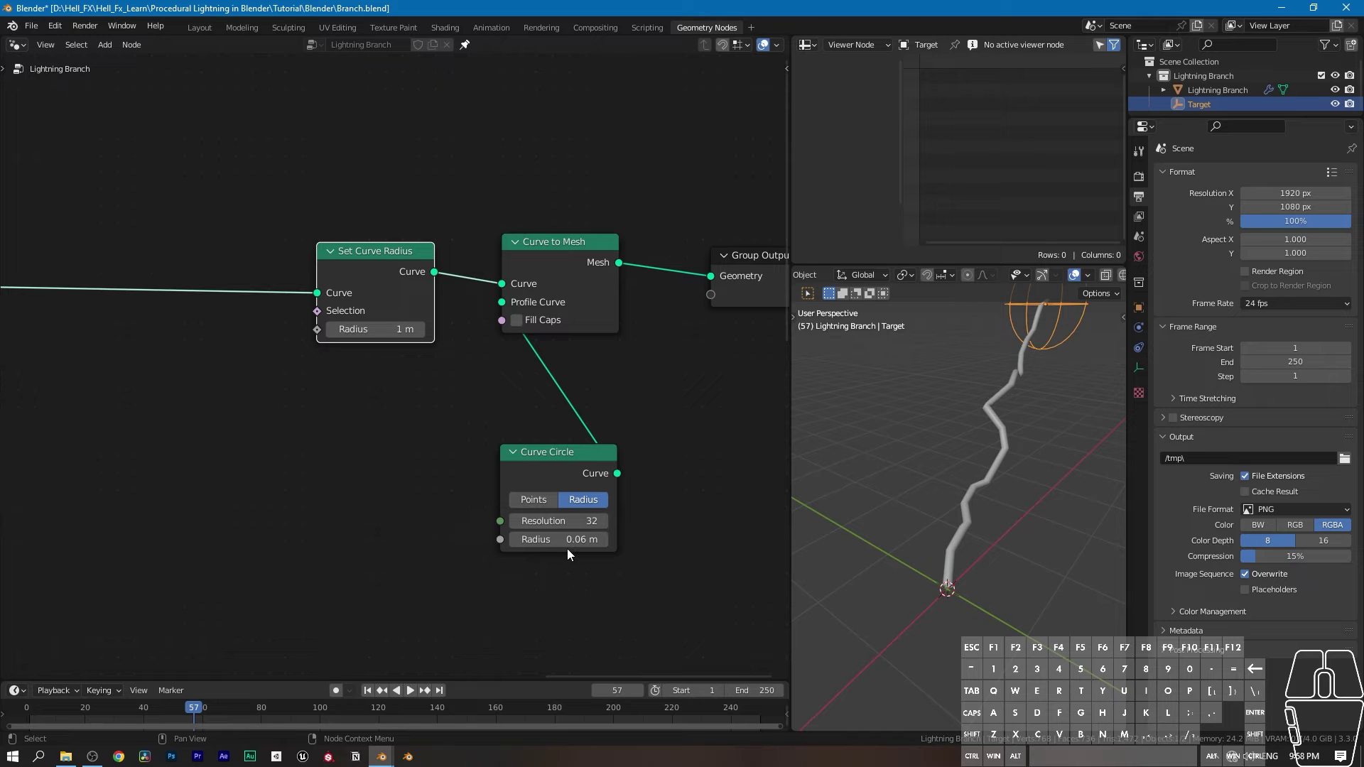
{"action": "left_click_drag", "start_coordinate": [348, 164], "coordinate": [590, 526]}
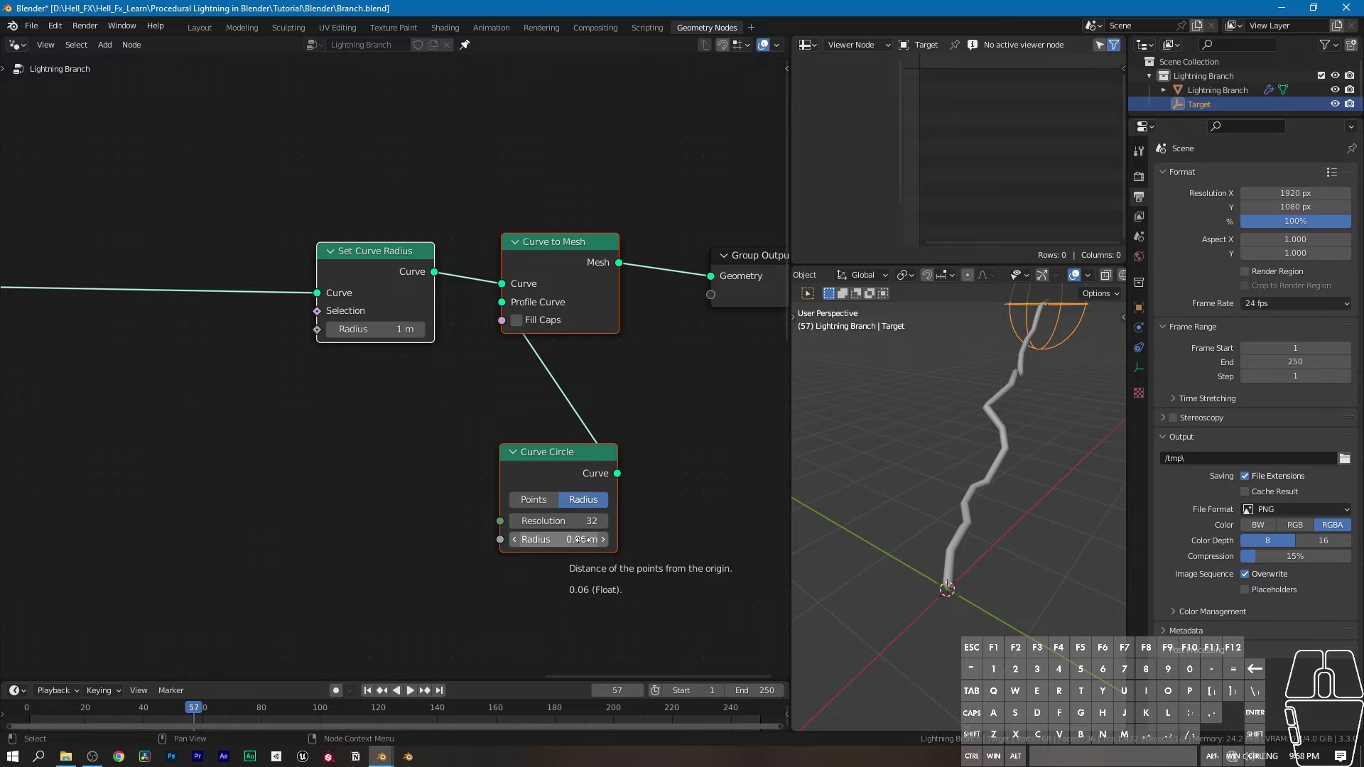
{"action": "left_click_drag", "start_coordinate": [382, 303], "coordinate": [374, 268]}
{"action": "left_click", "coordinate": [386, 296]}
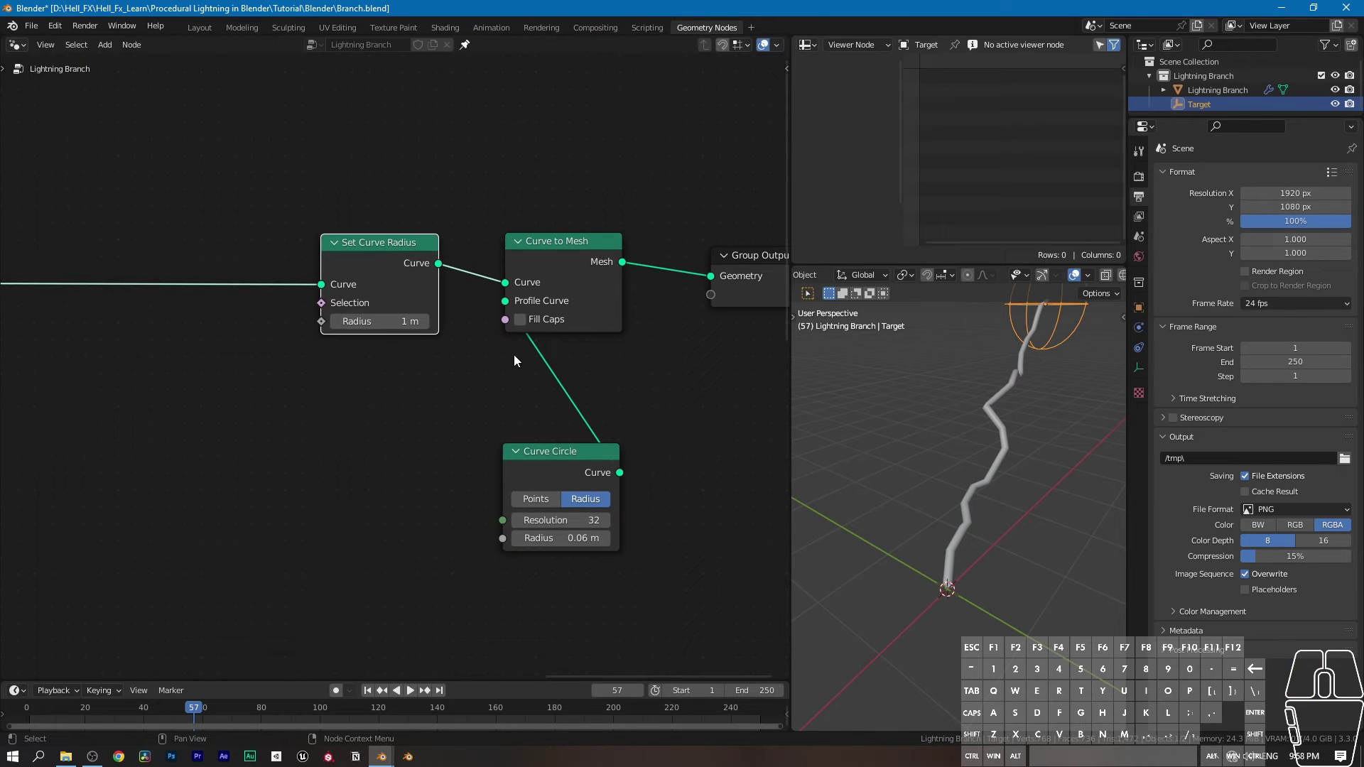
{"action": "left_click_drag", "start_coordinate": [563, 464], "coordinate": [568, 398]}
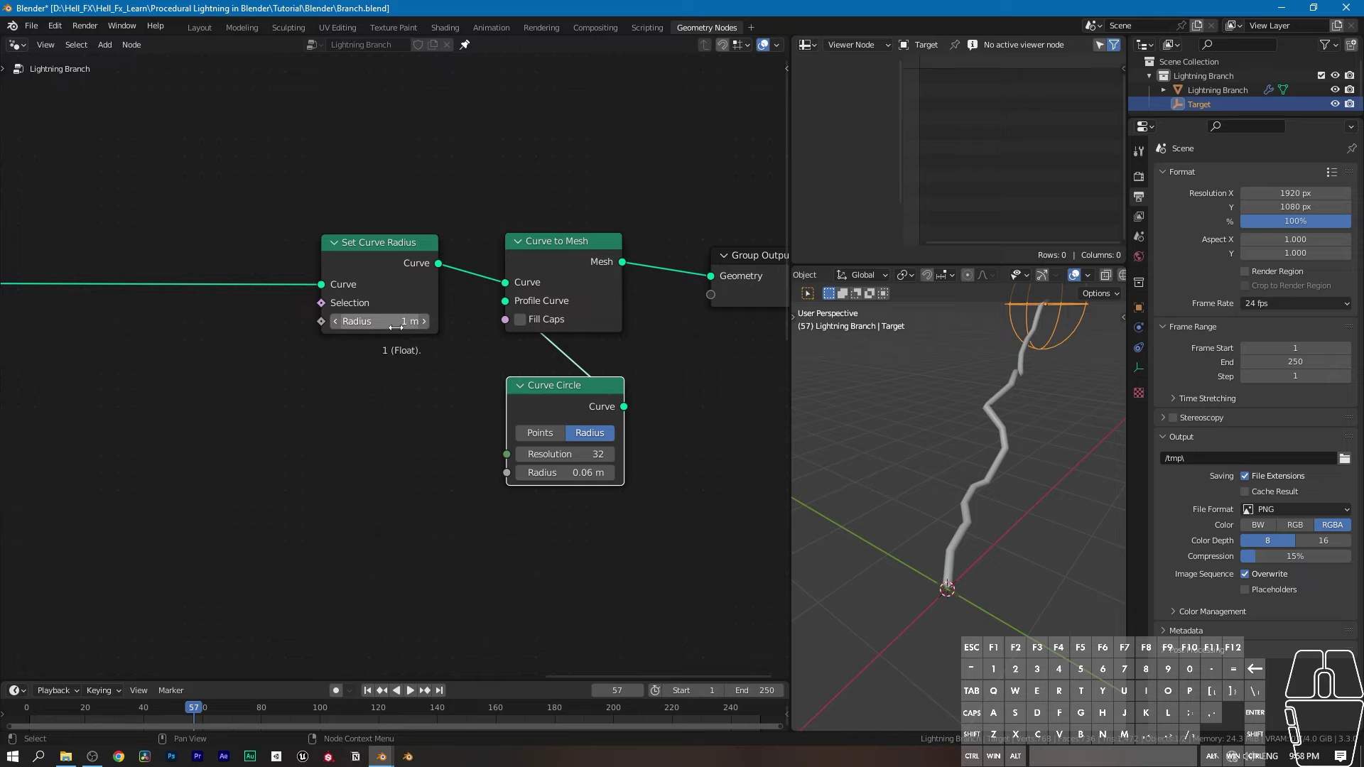
Step: Try other radius values on the Set Curve Radius node and return it to 1 m
{"action": "middle_click_drag", "start_coordinate": [1028, 455], "coordinate": [1025, 373]}
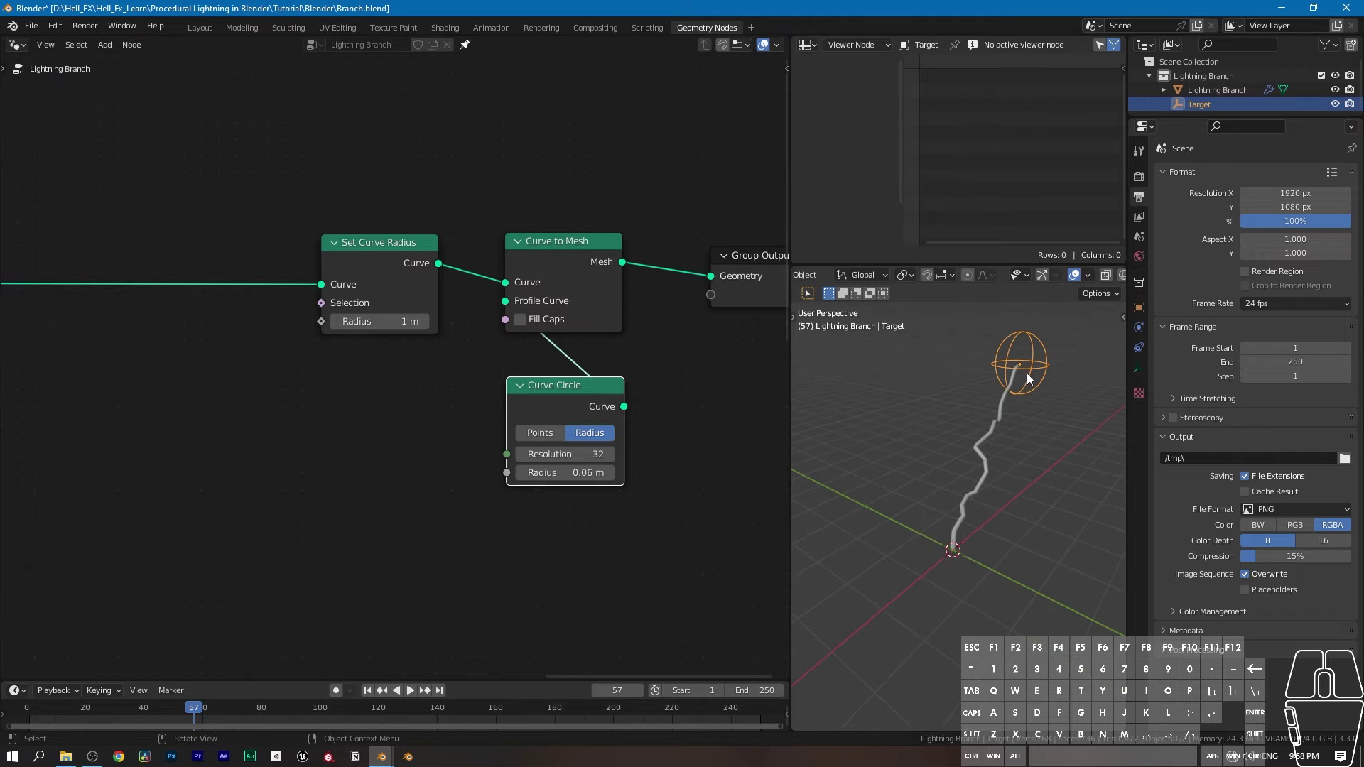
{"action": "scroll", "coordinate": [986, 475], "scroll_direction": "up", "scroll_amount": 1}
{"action": "scroll", "coordinate": [617, 487], "scroll_direction": "up", "scroll_amount": 1}
{"action": "left_click_drag", "start_coordinate": [393, 314], "coordinate": [426, 314]}
{"action": "left_click_drag", "start_coordinate": [427, 314], "coordinate": [429, 314]}
{"action": "left_click", "coordinate": [393, 314]}
{"action": "type", "text": "1"}
{"action": "key", "text": "Return"}
{"action": "left_click", "coordinate": [369, 275]}
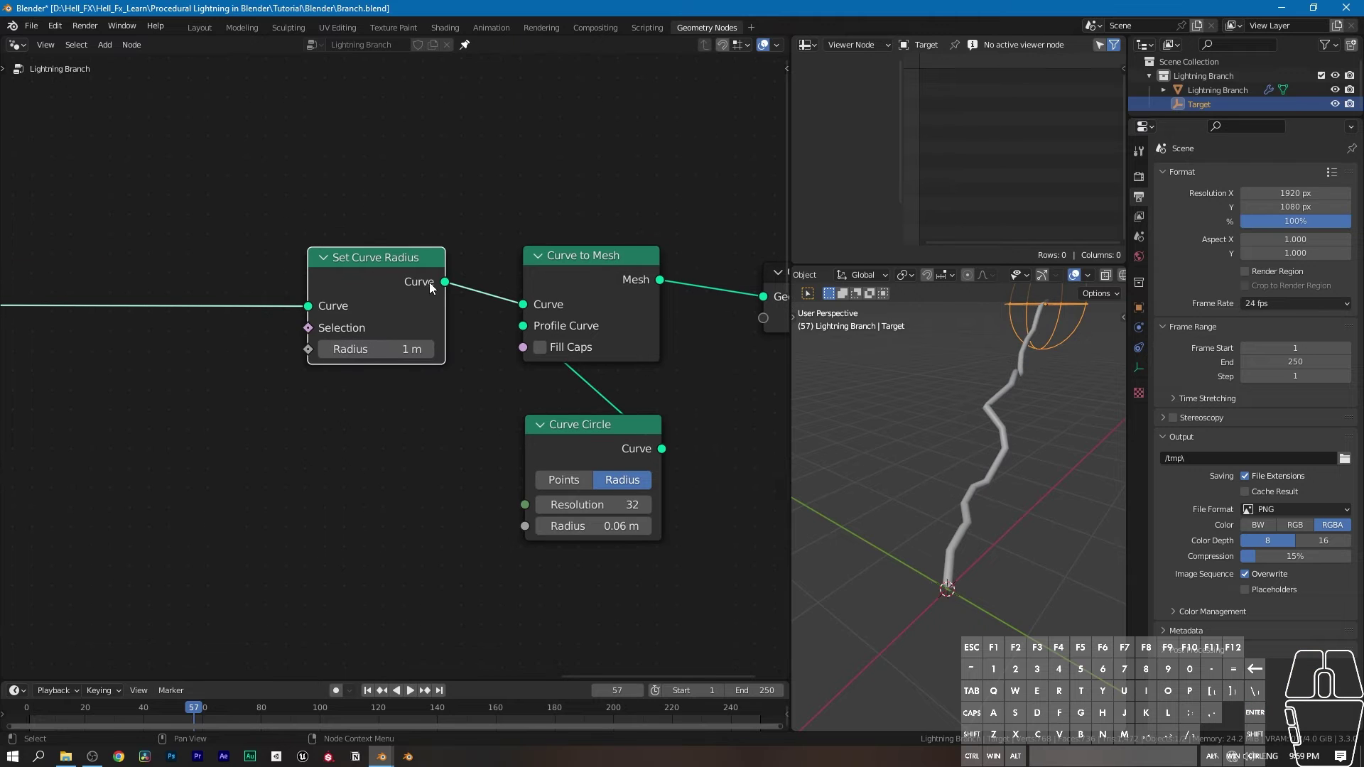
Step: Set the Curve Circle radius to 0.04 m and inspect the thinner branch in the viewport
{"action": "mouse_move", "coordinate": [611, 526]}
{"action": "left_mouse_down"}
{"action": "mouse_move", "coordinate": [650, 525]}
{"action": "mouse_move", "coordinate": [600, 526]}
{"action": "left_mouse_up"}
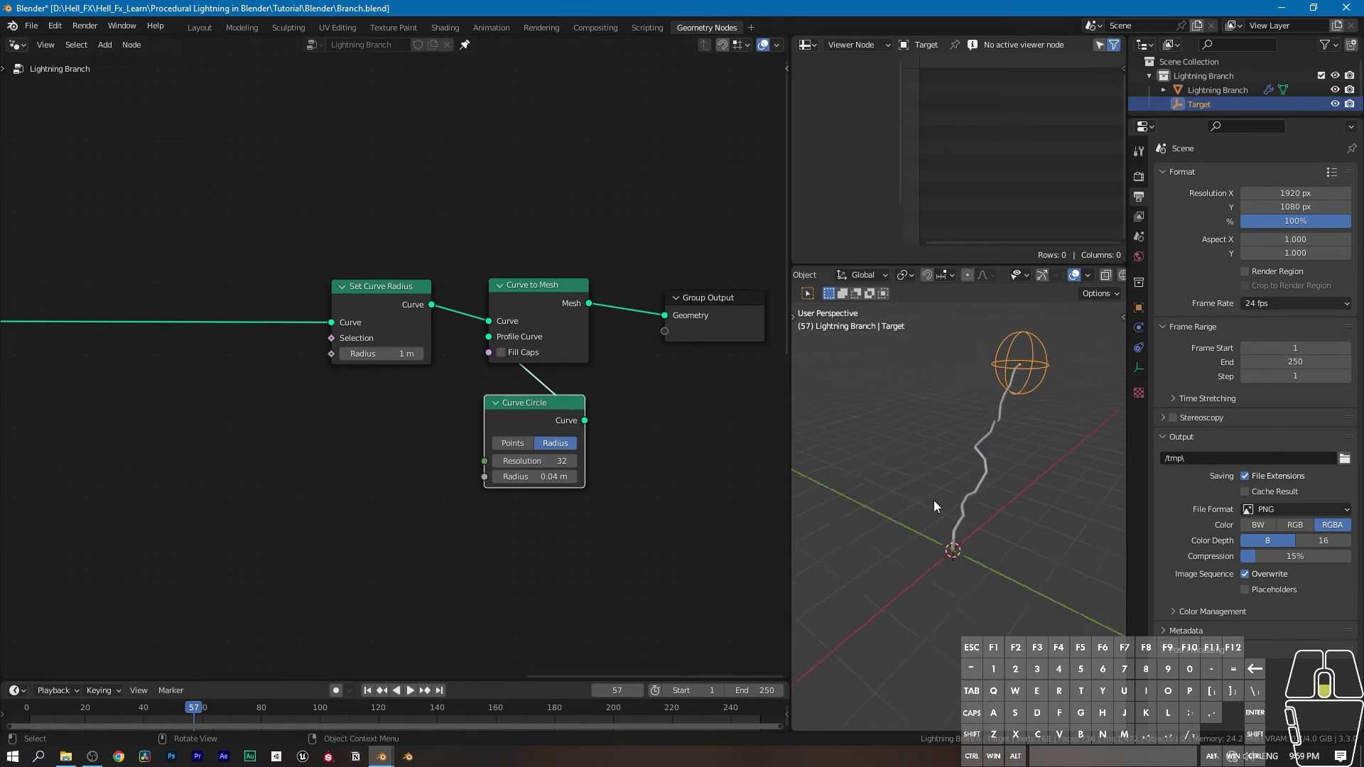
{"action": "middle_click_drag", "start_coordinate": [987, 512], "coordinate": [958, 542], "text": "shift"}
{"action": "scroll", "coordinate": [922, 632], "scroll_direction": "up", "scroll_amount": 5}
{"action": "scroll", "coordinate": [901, 665], "scroll_direction": "down", "scroll_amount": 3}
{"action": "scroll", "coordinate": [918, 629], "scroll_direction": "up", "scroll_amount": 2}
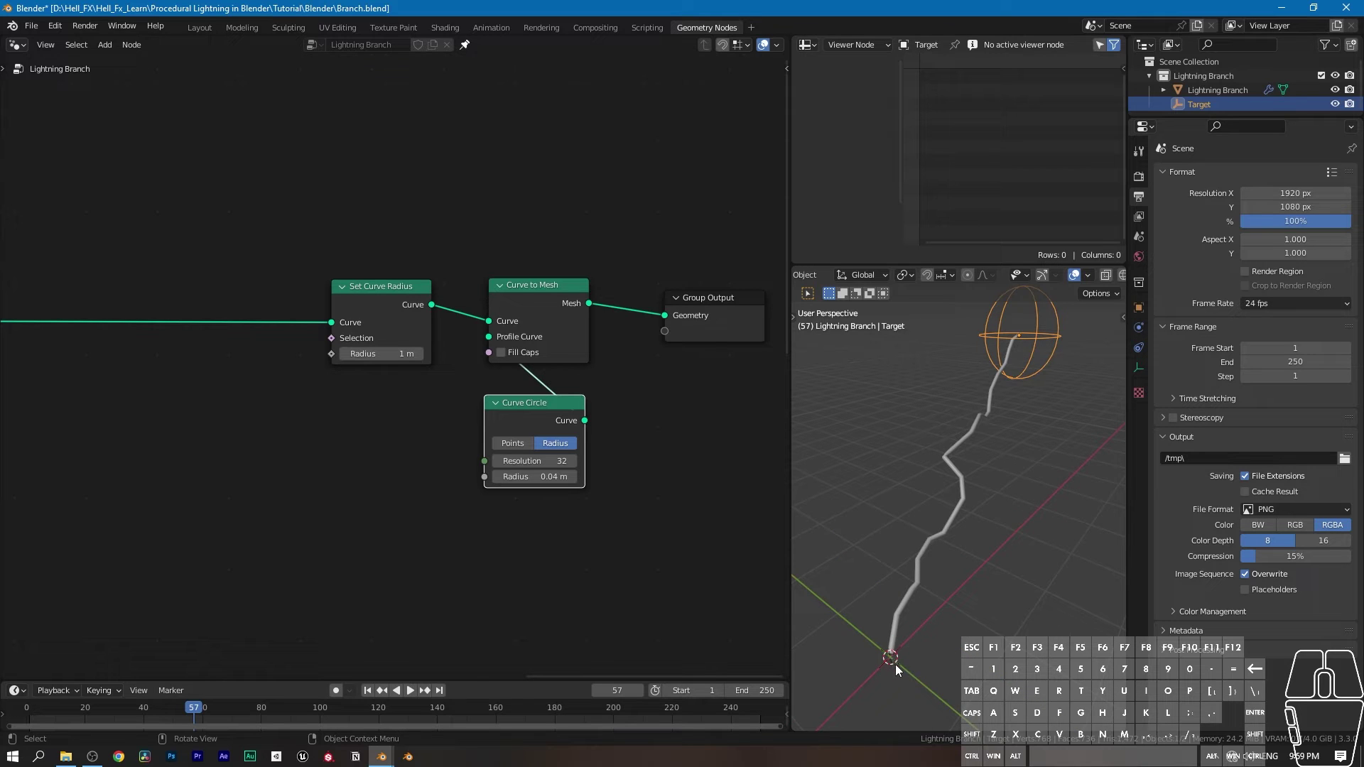
{"action": "mouse_move", "coordinate": [995, 570]}
{"action": "middle_mouse_down"}
{"action": "mouse_move", "coordinate": [1014, 527]}
{"action": "mouse_move", "coordinate": [909, 578]}
{"action": "mouse_move", "coordinate": [812, 591]}
{"action": "mouse_move", "coordinate": [1105, 591]}
{"action": "mouse_move", "coordinate": [820, 584]}
{"action": "mouse_move", "coordinate": [996, 550]}
{"action": "middle_mouse_up"}
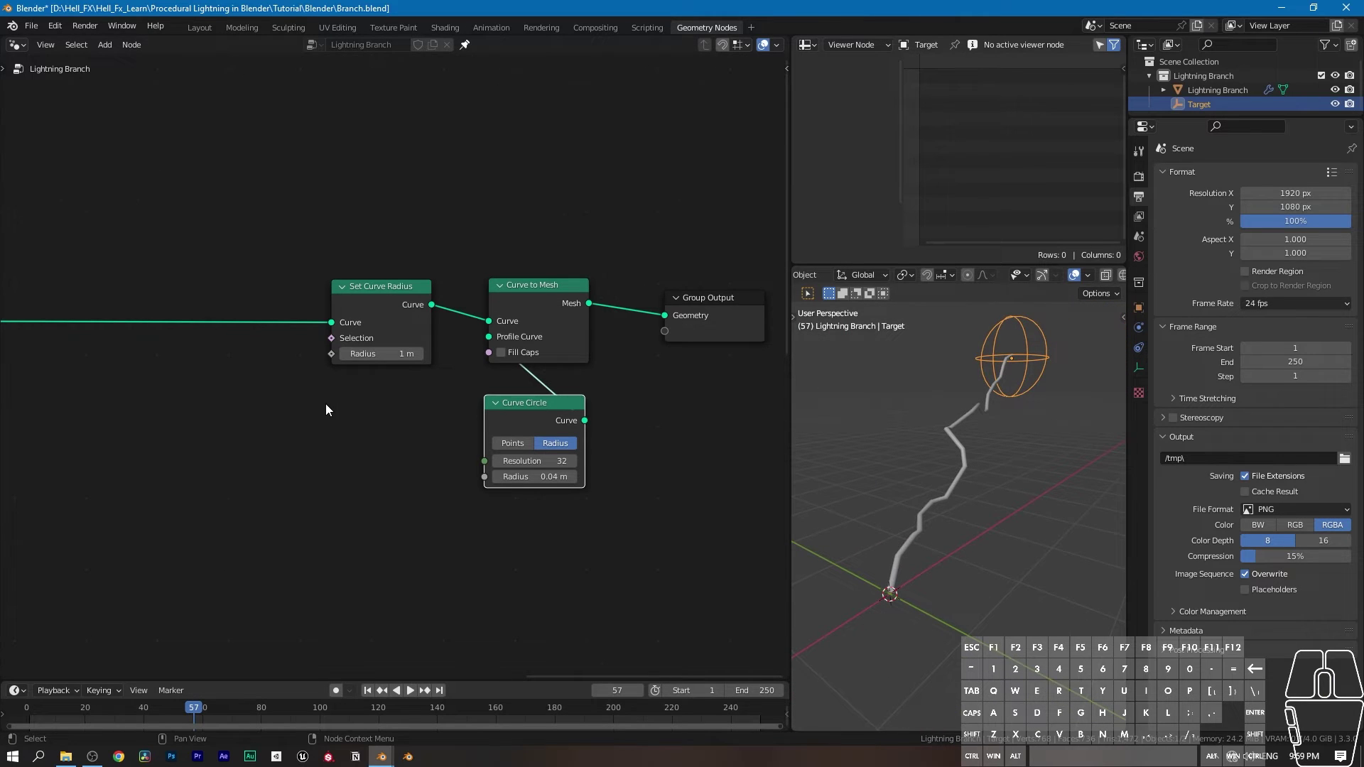
Step: Add a Spline Parameter node to the lower left of the Set Curve Radius node
{"action": "scroll", "coordinate": [326, 404], "scroll_direction": "up", "scroll_amount": 1}
{"action": "key", "text": "shift+a"}
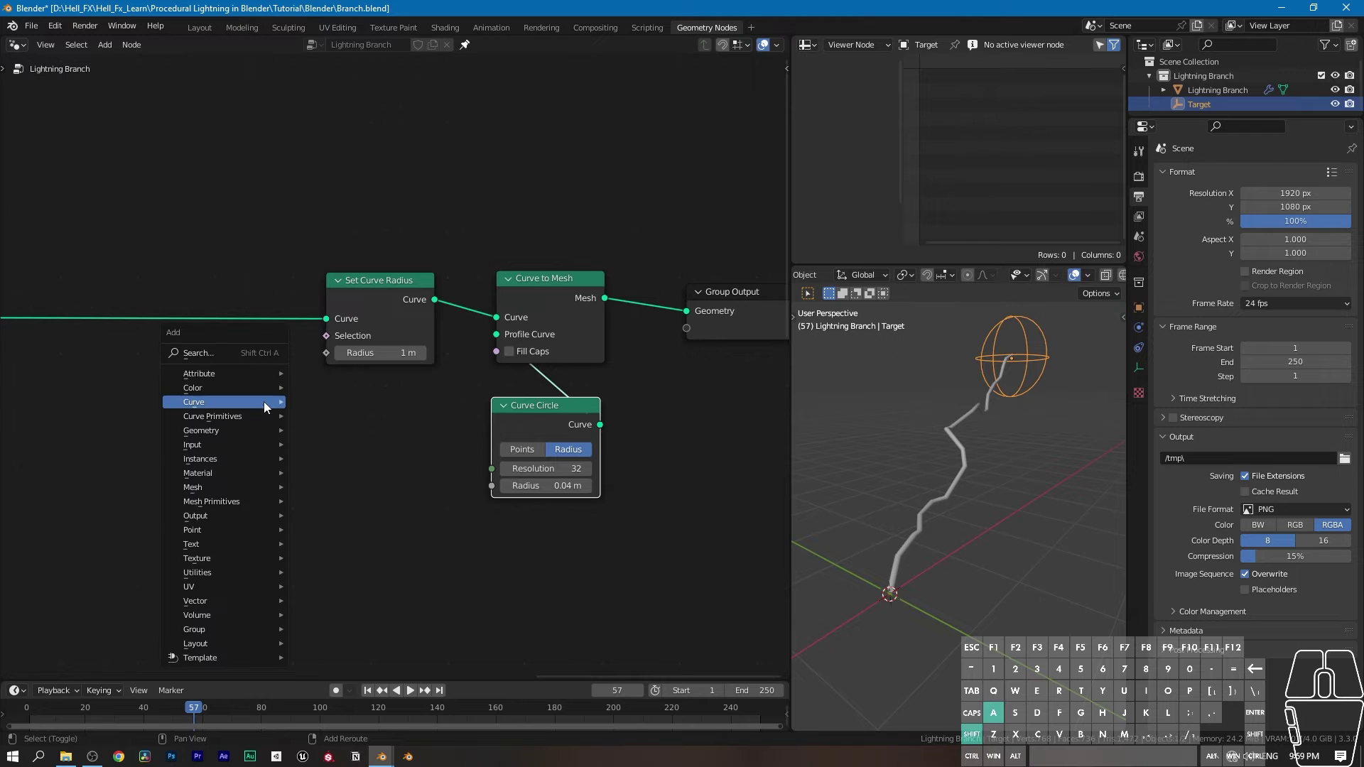
{"action": "mouse_move", "coordinate": [264, 403]}
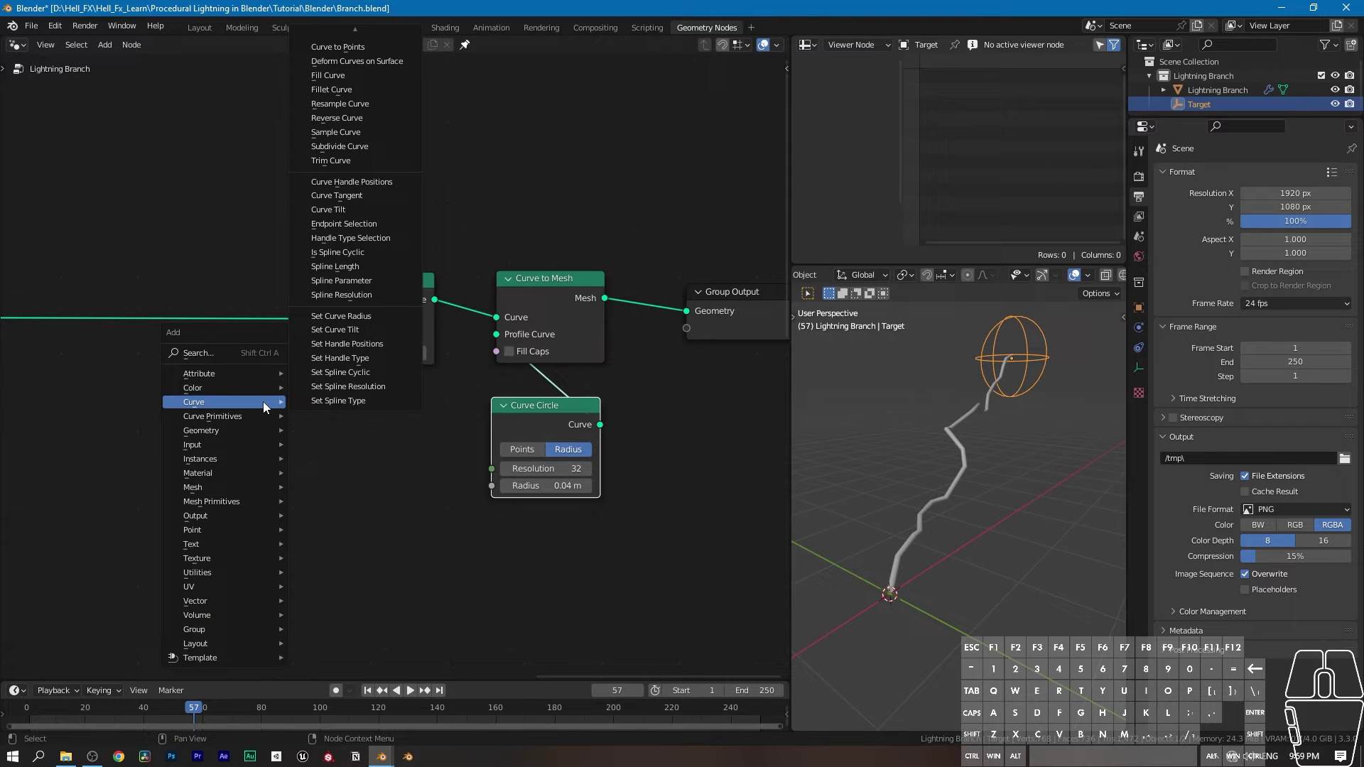
{"action": "left_click", "coordinate": [355, 281]}
{"action": "left_click", "coordinate": [184, 477]}
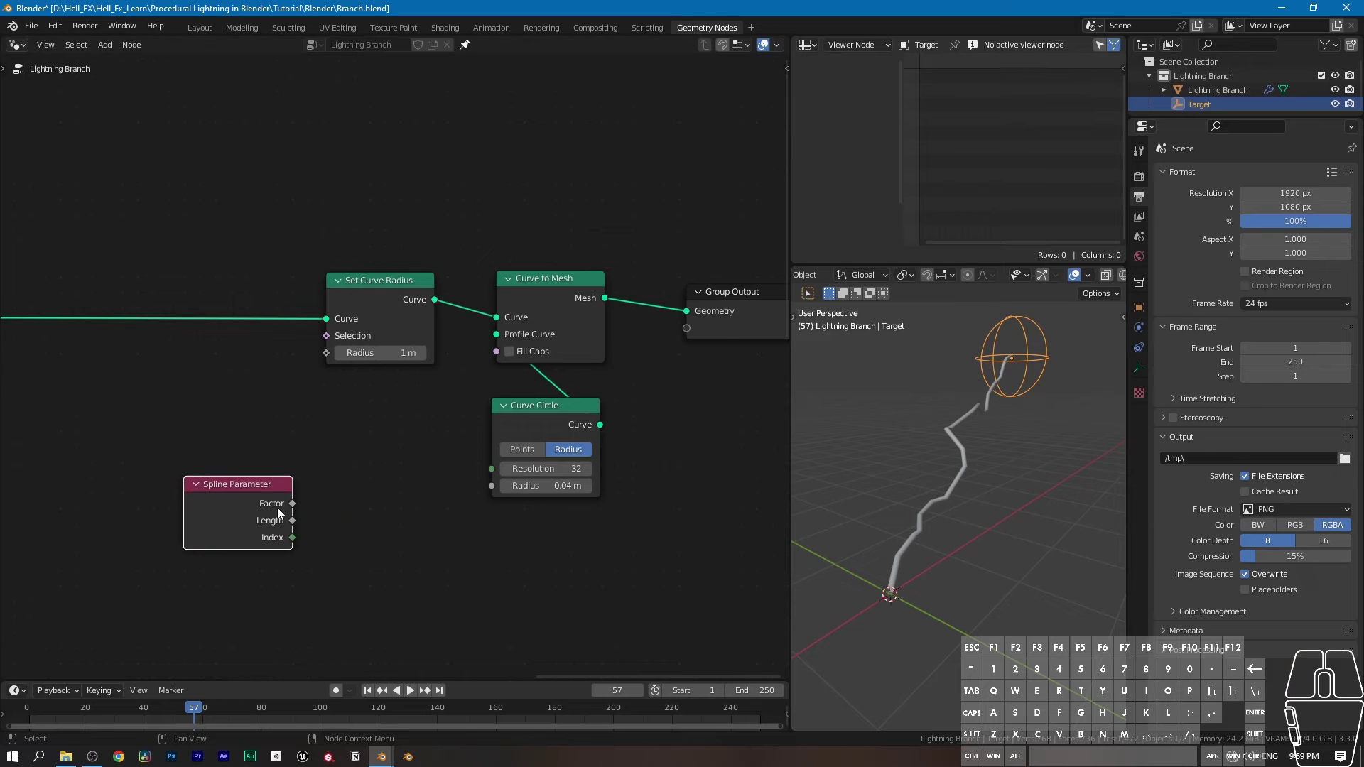
Step: Move the Spline Parameter node closer to Set Curve Radius, connect its Factor to the Radius input, and inspect the tapered branch
{"action": "left_click_drag", "start_coordinate": [285, 505], "coordinate": [246, 461]}
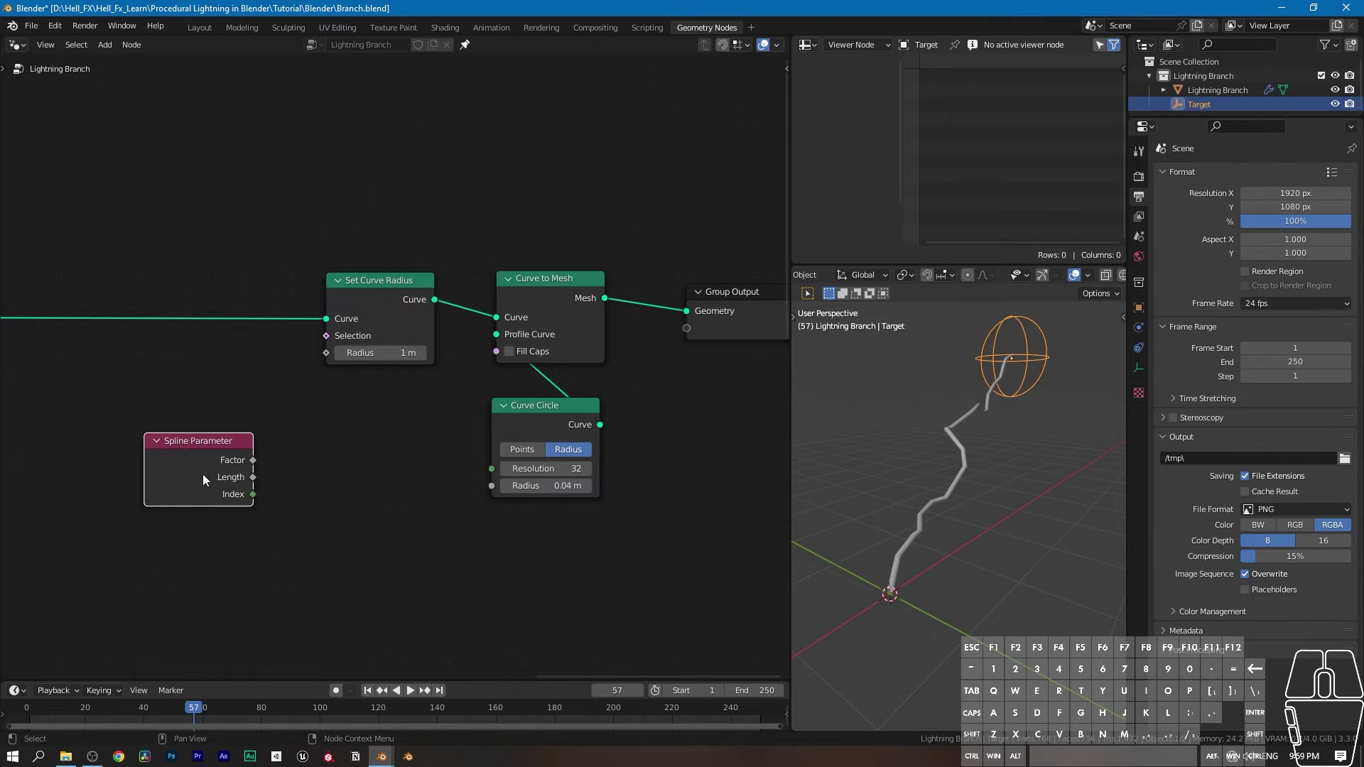
{"action": "scroll", "coordinate": [242, 503], "scroll_direction": "up", "scroll_amount": 1}
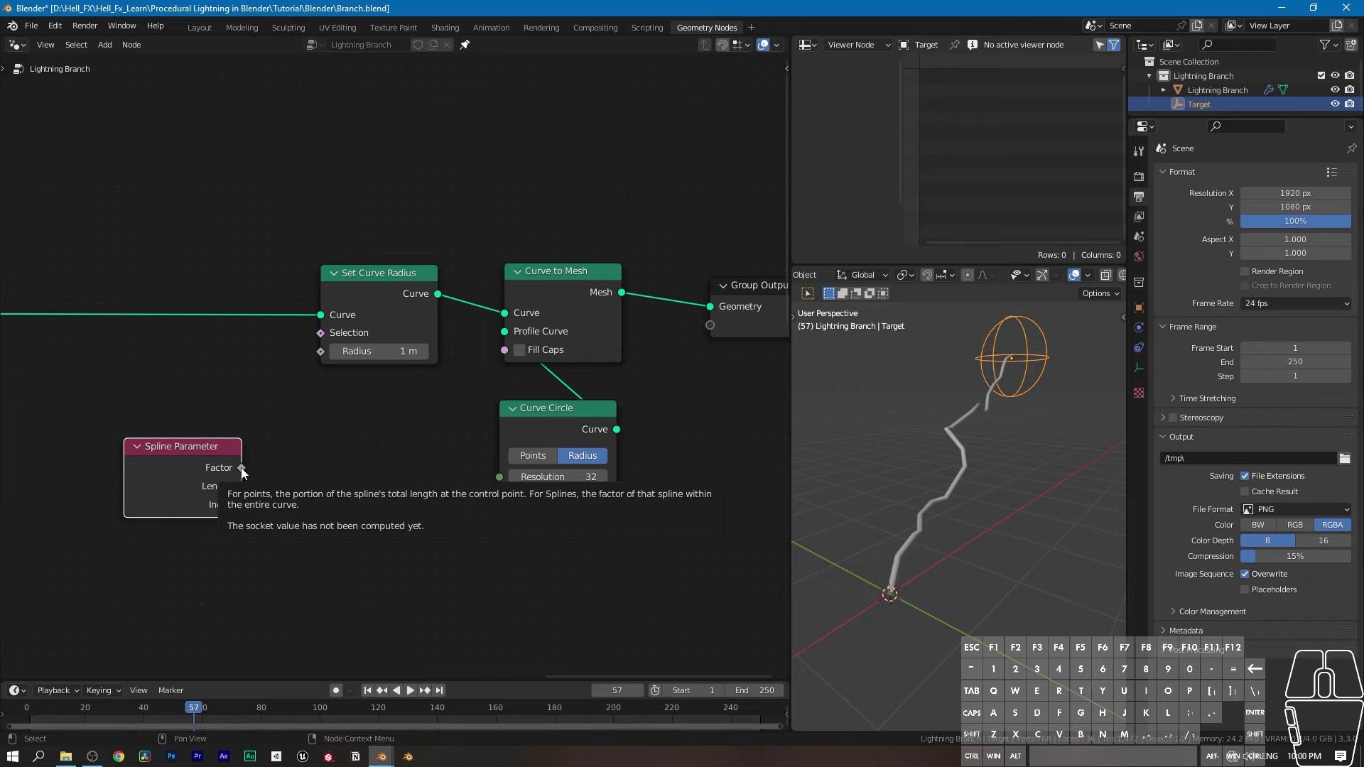
{"action": "left_click_drag", "start_coordinate": [243, 467], "coordinate": [321, 355]}
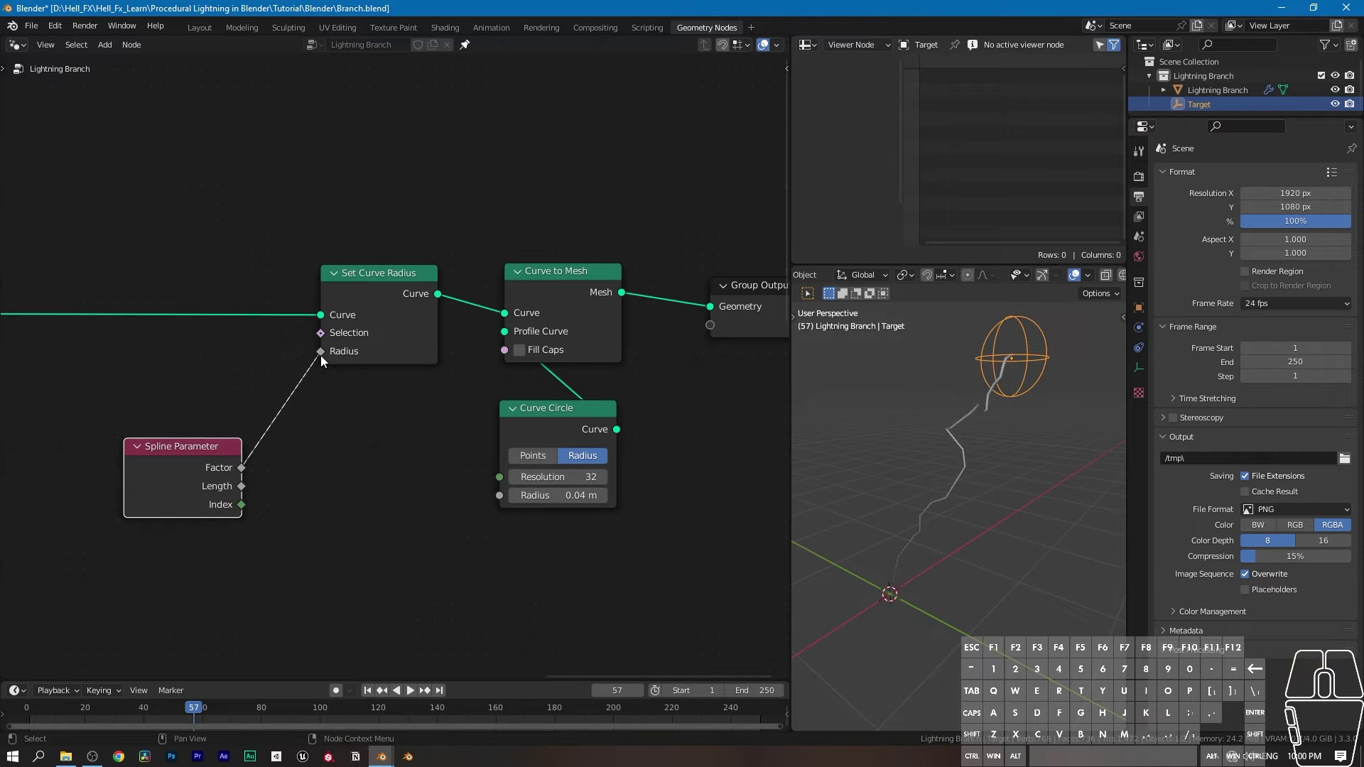
{"action": "scroll", "coordinate": [932, 574], "scroll_direction": "up", "scroll_amount": 5}
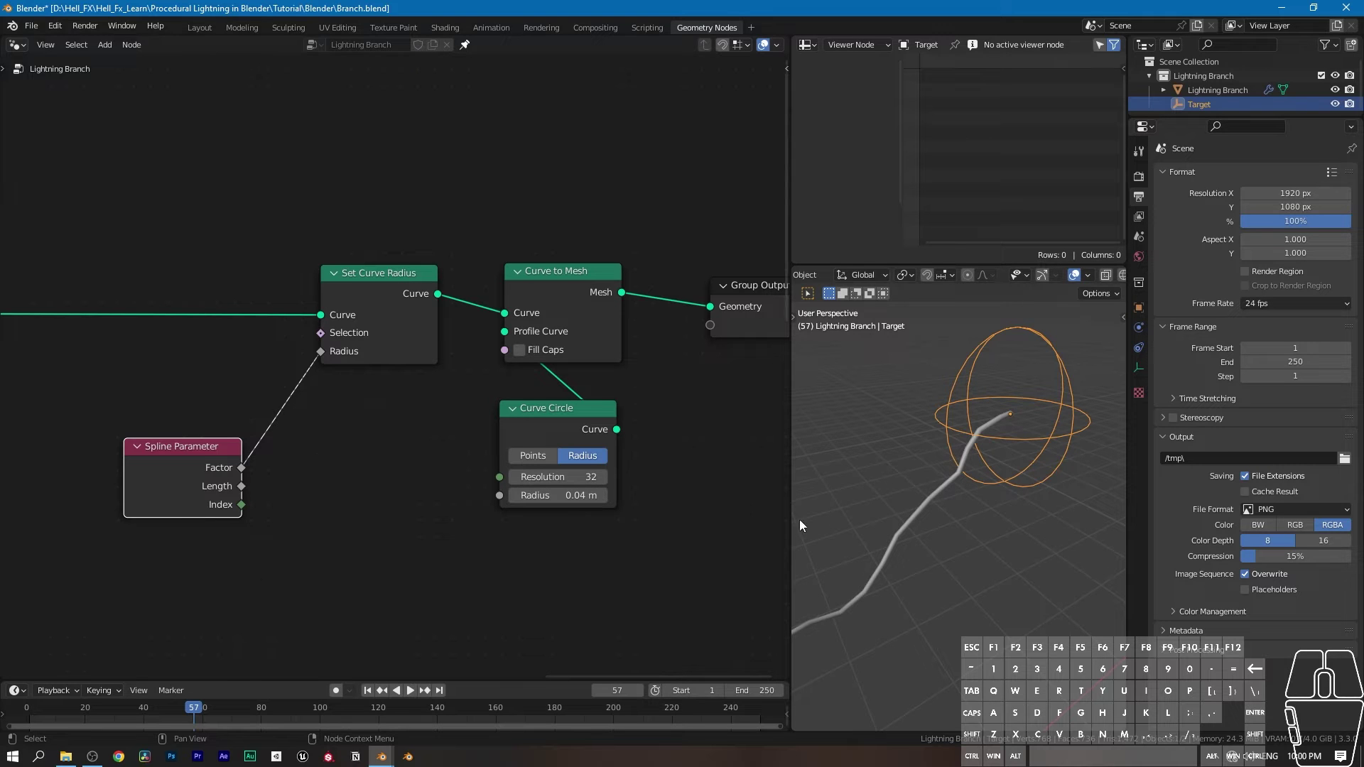
{"action": "middle_click_drag", "start_coordinate": [959, 538], "coordinate": [916, 559]}
Step: Add a Float Curve node on the link between Spline Parameter and Set Curve Radius
{"action": "key", "text": "shift+a"}
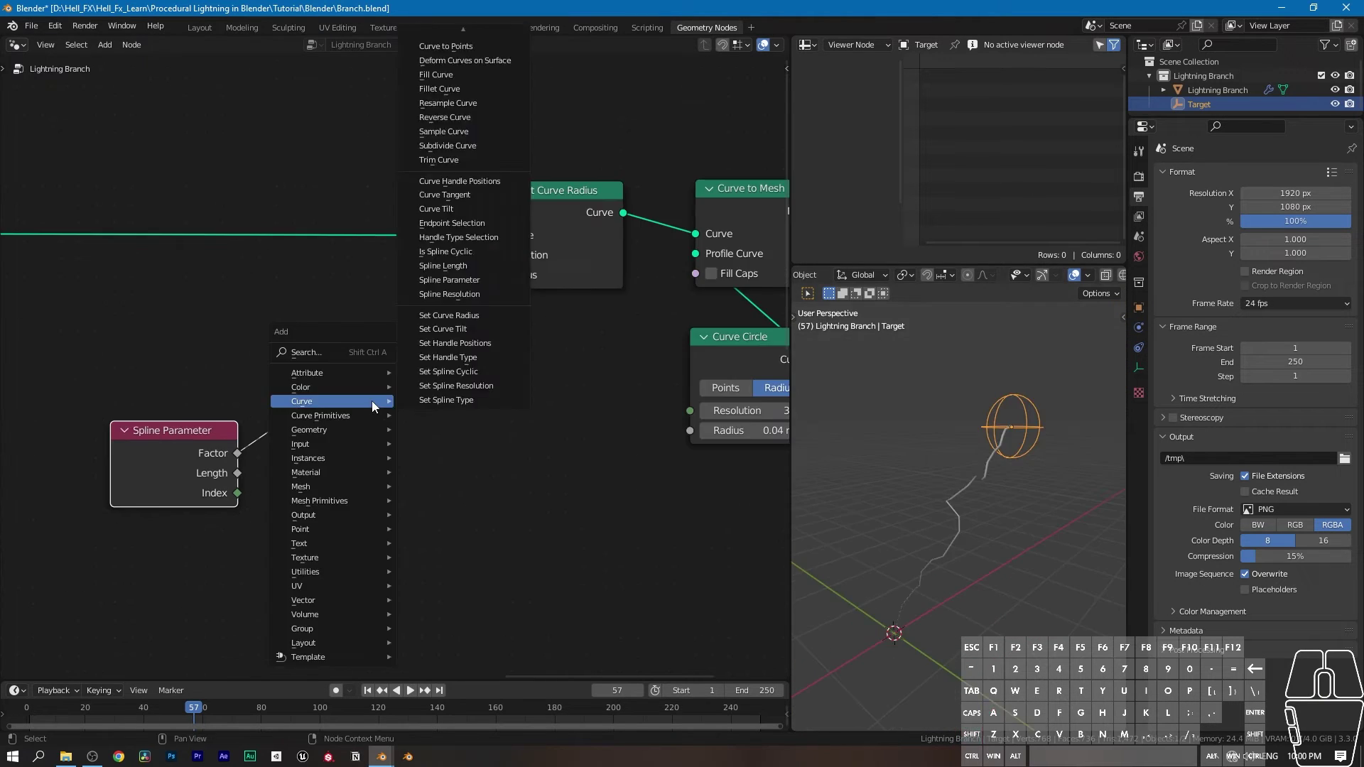
{"action": "mouse_move", "coordinate": [358, 574]}
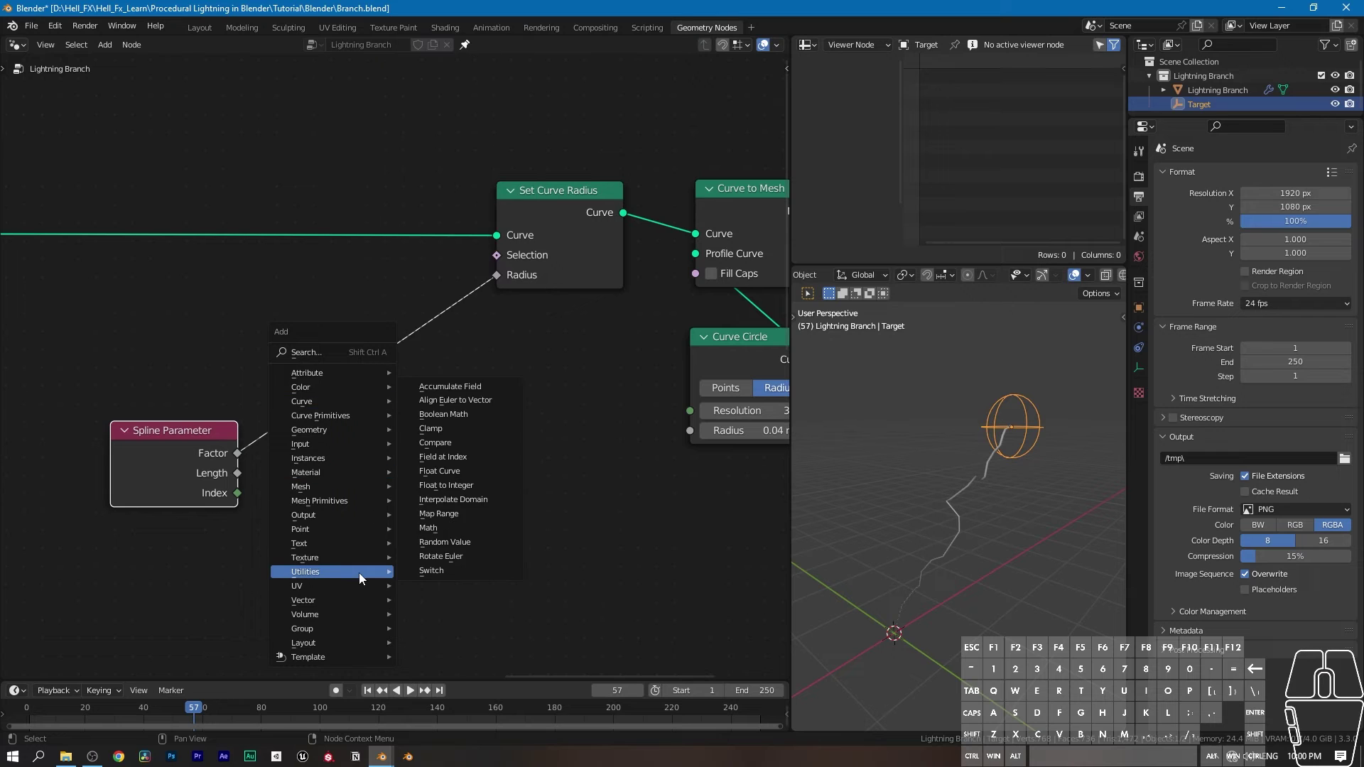
{"action": "left_click", "coordinate": [439, 471]}
{"action": "left_click", "coordinate": [264, 361]}
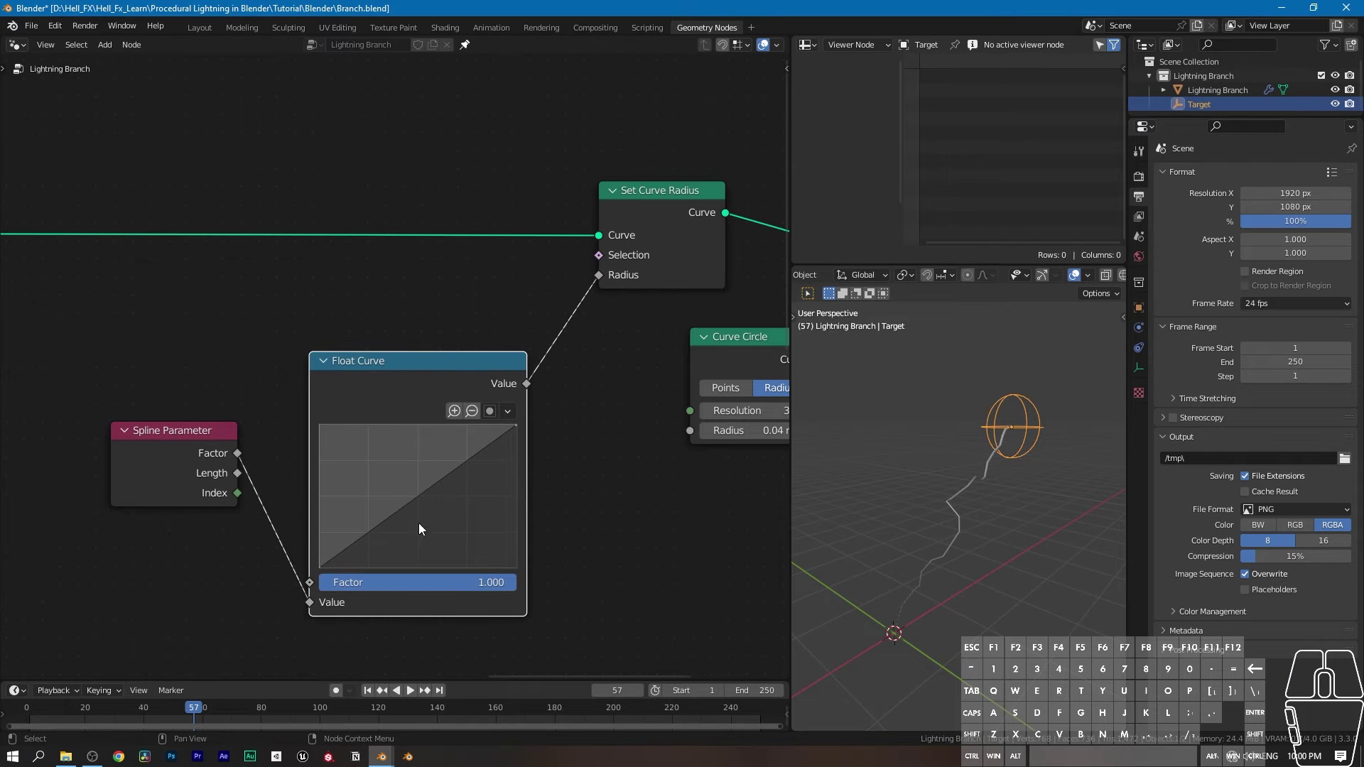
Step: Reverse the Float Curve so it falls from 1 at the start to 0 at the end, and inspect the branch
{"action": "left_click_drag", "start_coordinate": [325, 572], "coordinate": [319, 426]}
{"action": "left_click_drag", "start_coordinate": [516, 427], "coordinate": [518, 566]}
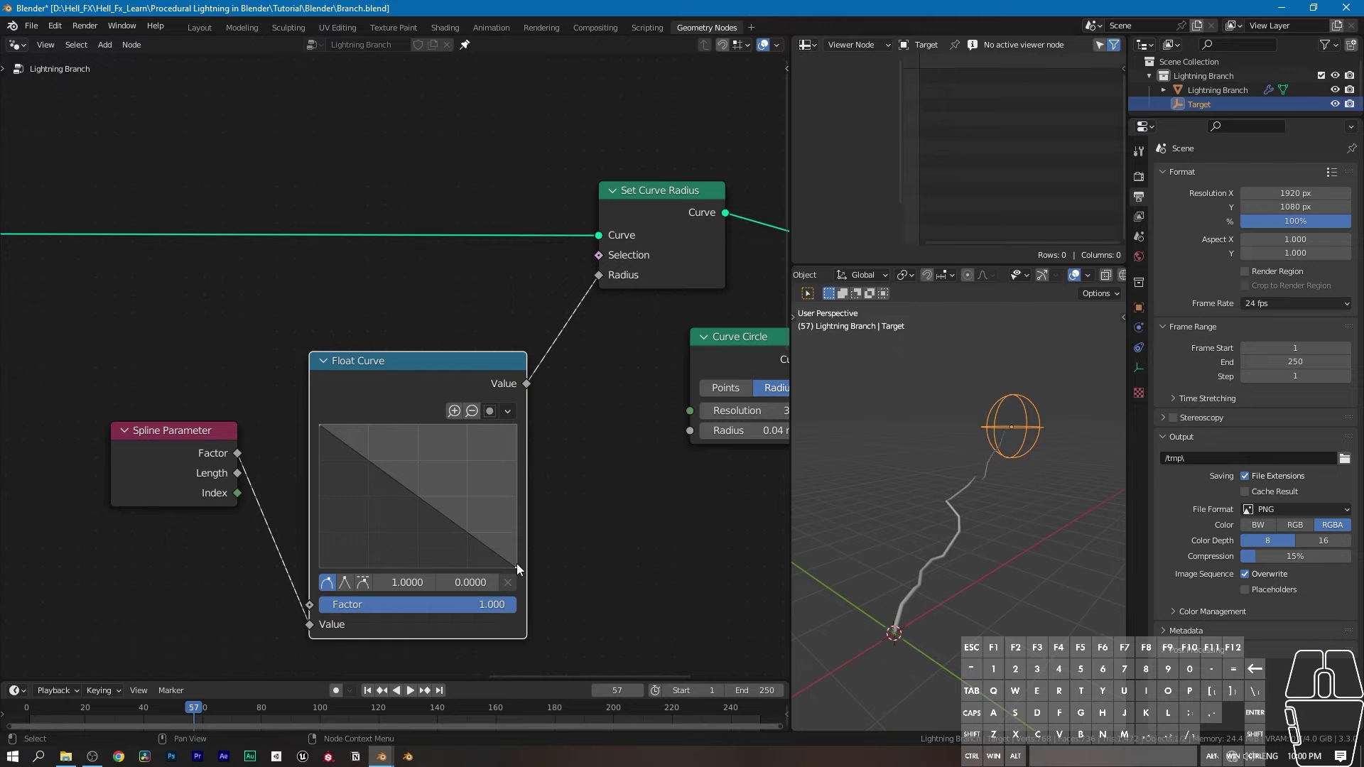
{"action": "middle_click_drag", "start_coordinate": [965, 616], "coordinate": [912, 568]}
{"action": "middle_click_drag", "start_coordinate": [911, 568], "coordinate": [928, 592]}
{"action": "middle_click_drag", "start_coordinate": [927, 592], "coordinate": [931, 595]}
Step: Shift the Float Curve's start point inward at full height, add a bulging midpoint at about 0.64, 0.68, and inspect the branch tip
{"action": "left_click_drag", "start_coordinate": [323, 426], "coordinate": [352, 425]}
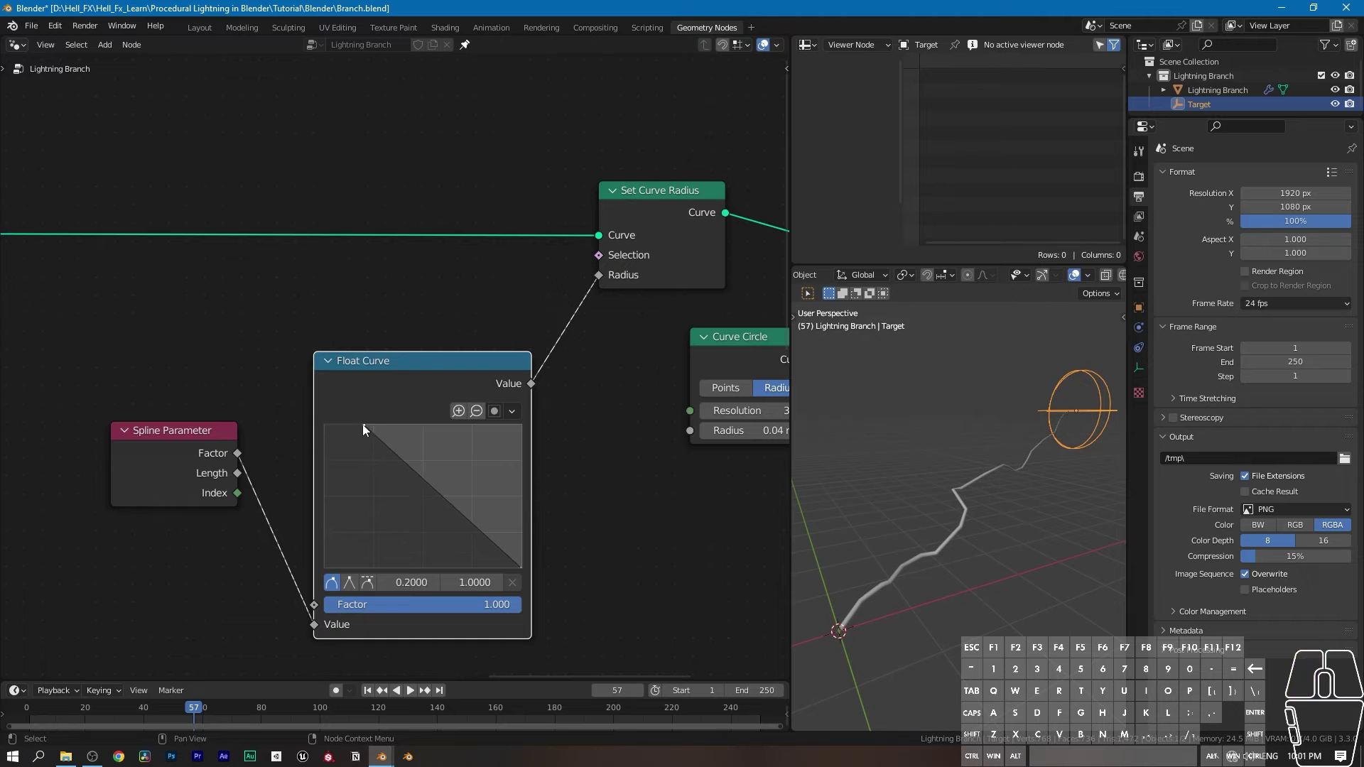
{"action": "left_click_drag", "start_coordinate": [430, 495], "coordinate": [451, 474]}
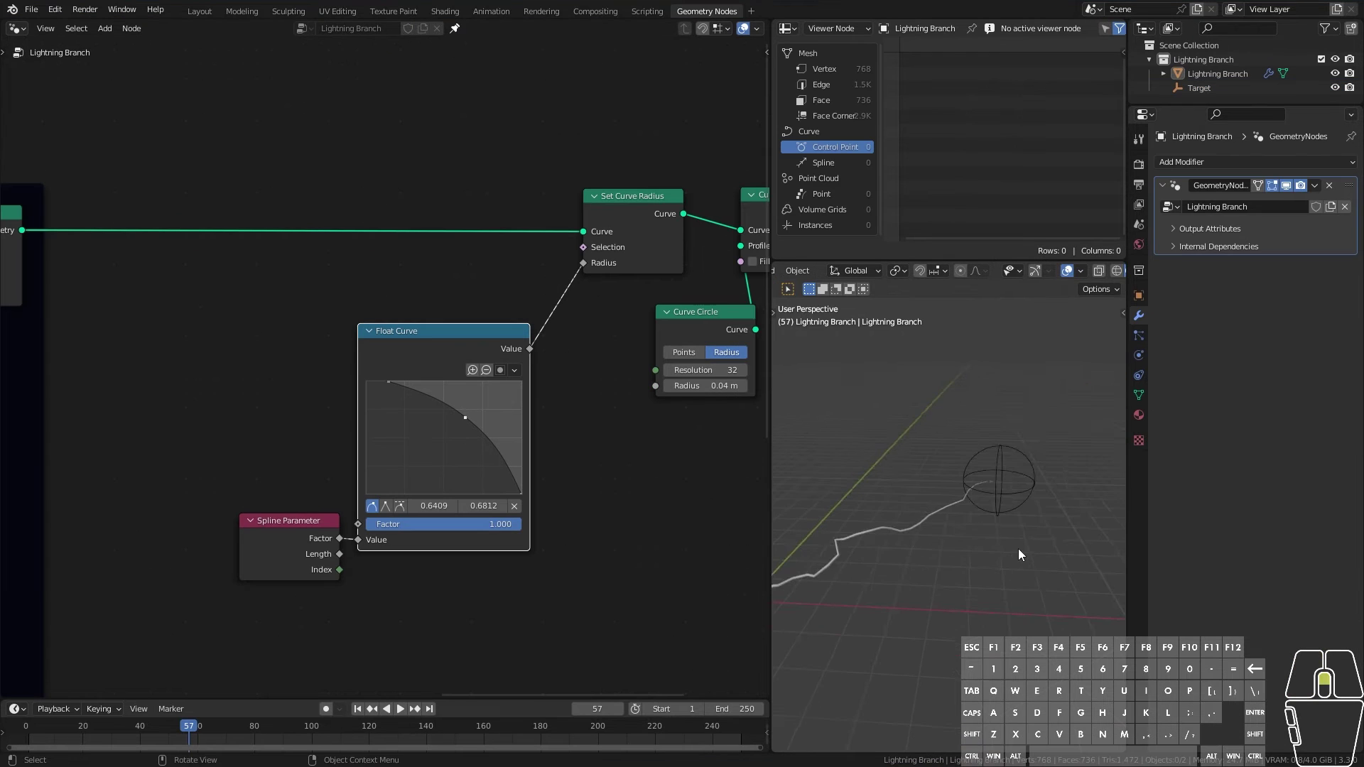
{"action": "scroll", "coordinate": [1019, 548], "scroll_direction": "up", "scroll_amount": 3}
{"action": "middle_click_drag", "start_coordinate": [1047, 501], "coordinate": [987, 522], "text": "shift"}
{"action": "scroll", "coordinate": [985, 557], "scroll_direction": "up", "scroll_amount": 3}
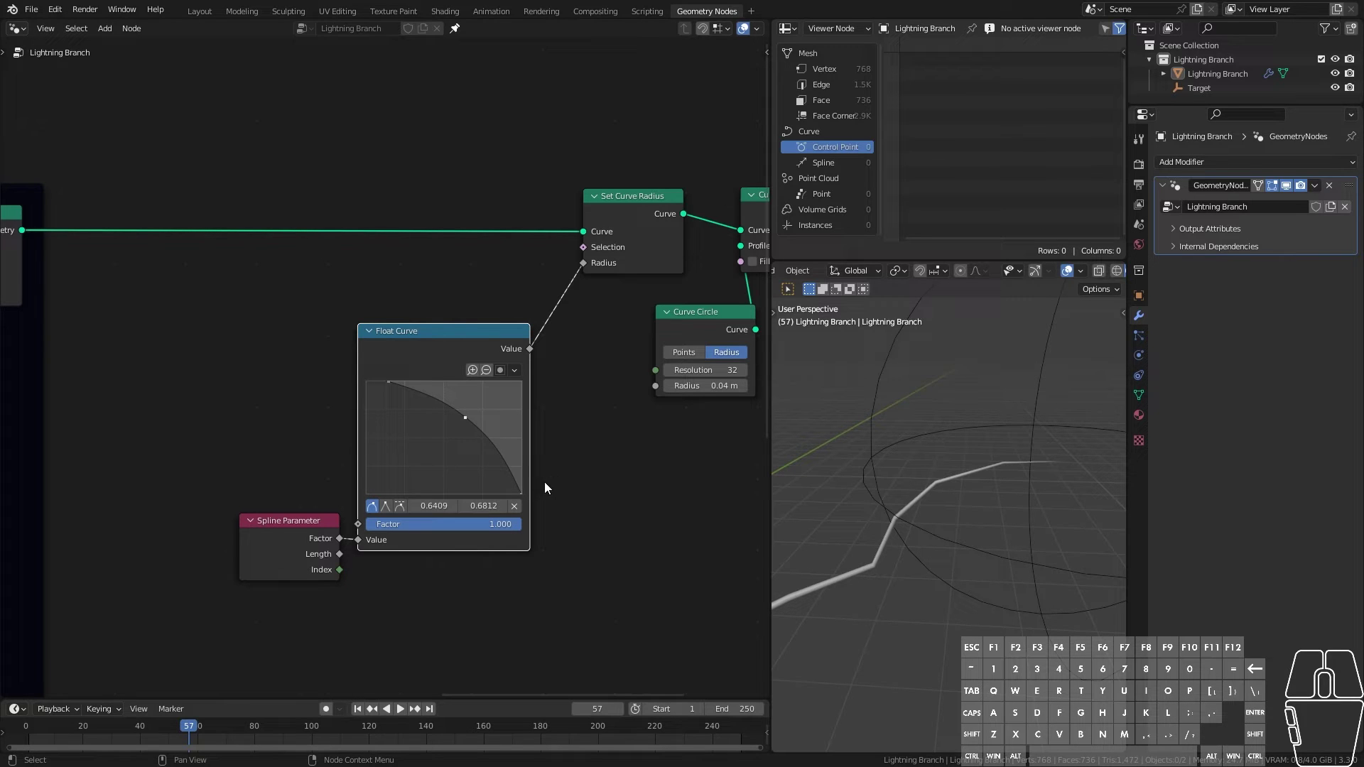
Step: Move the Float Curve and Spline Parameter nodes down together to free space beneath the main link
{"action": "left_click_drag", "start_coordinate": [485, 583], "coordinate": [314, 354]}
{"action": "left_click_drag", "start_coordinate": [407, 362], "coordinate": [407, 420]}
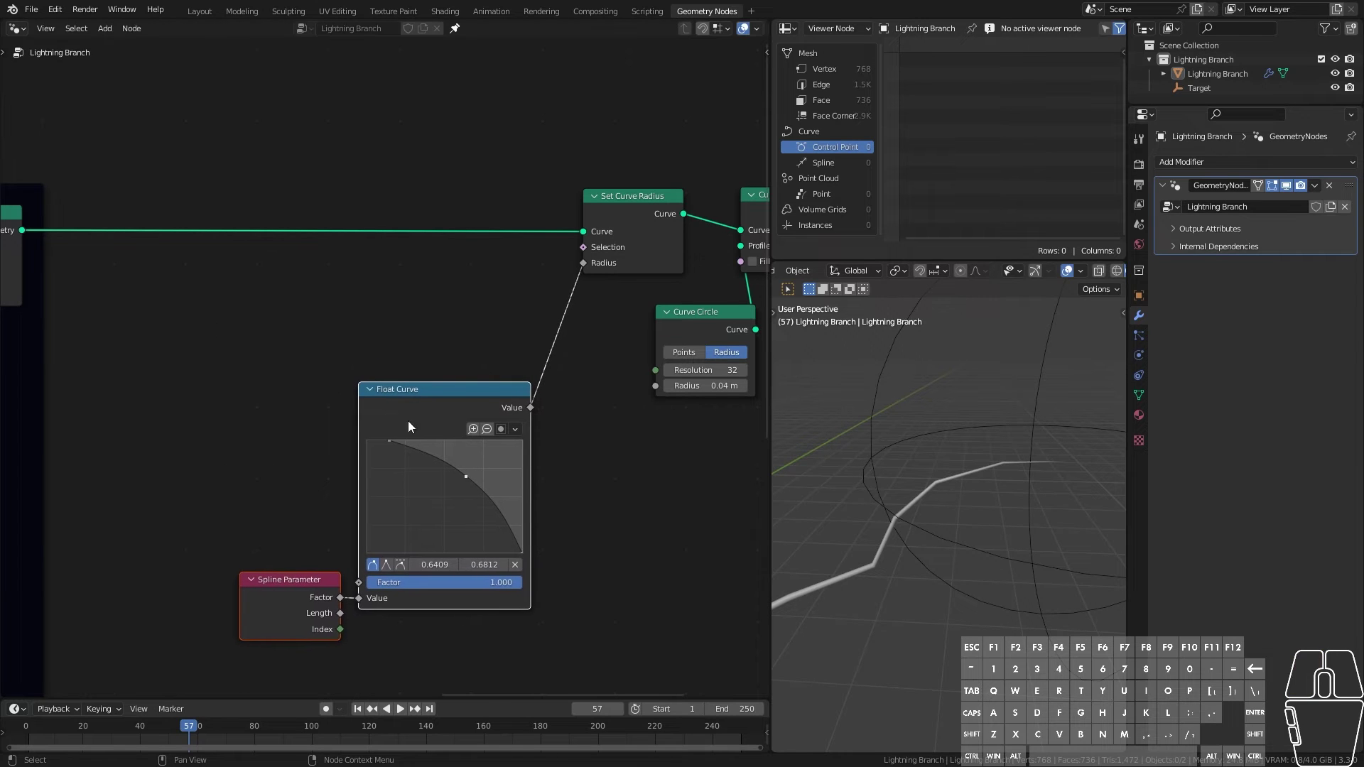
{"action": "left_click", "coordinate": [394, 377]}
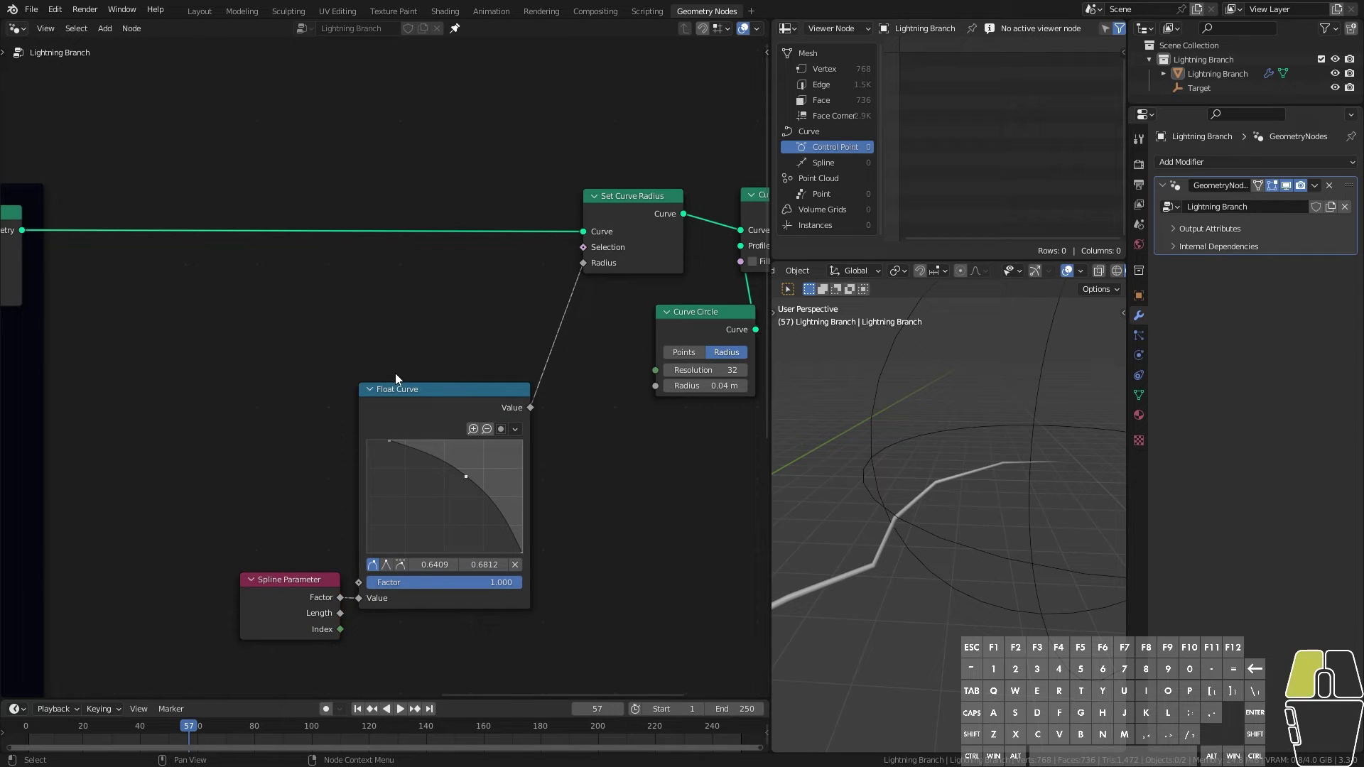
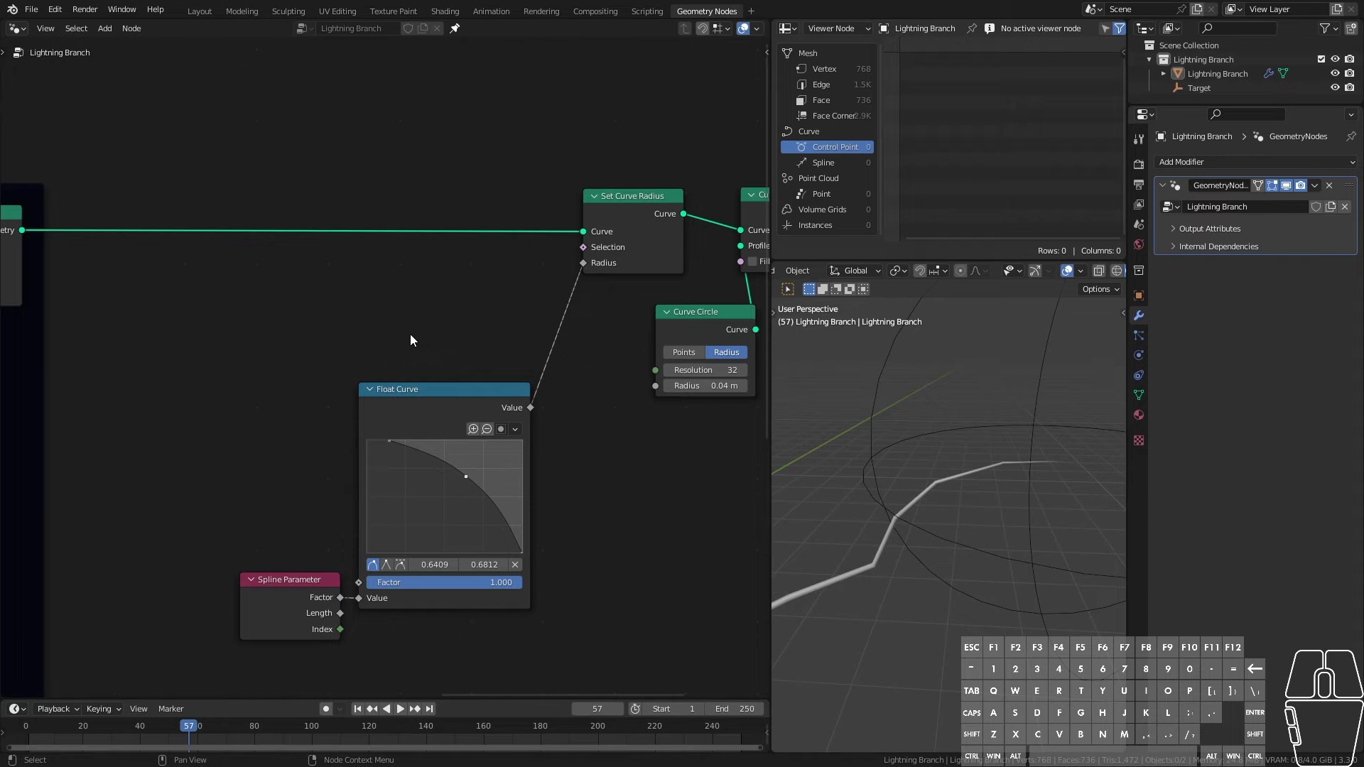
Step: Add a MixRGB node in the empty space beneath the Curve Circle node
{"action": "key", "text": "shift+a"}
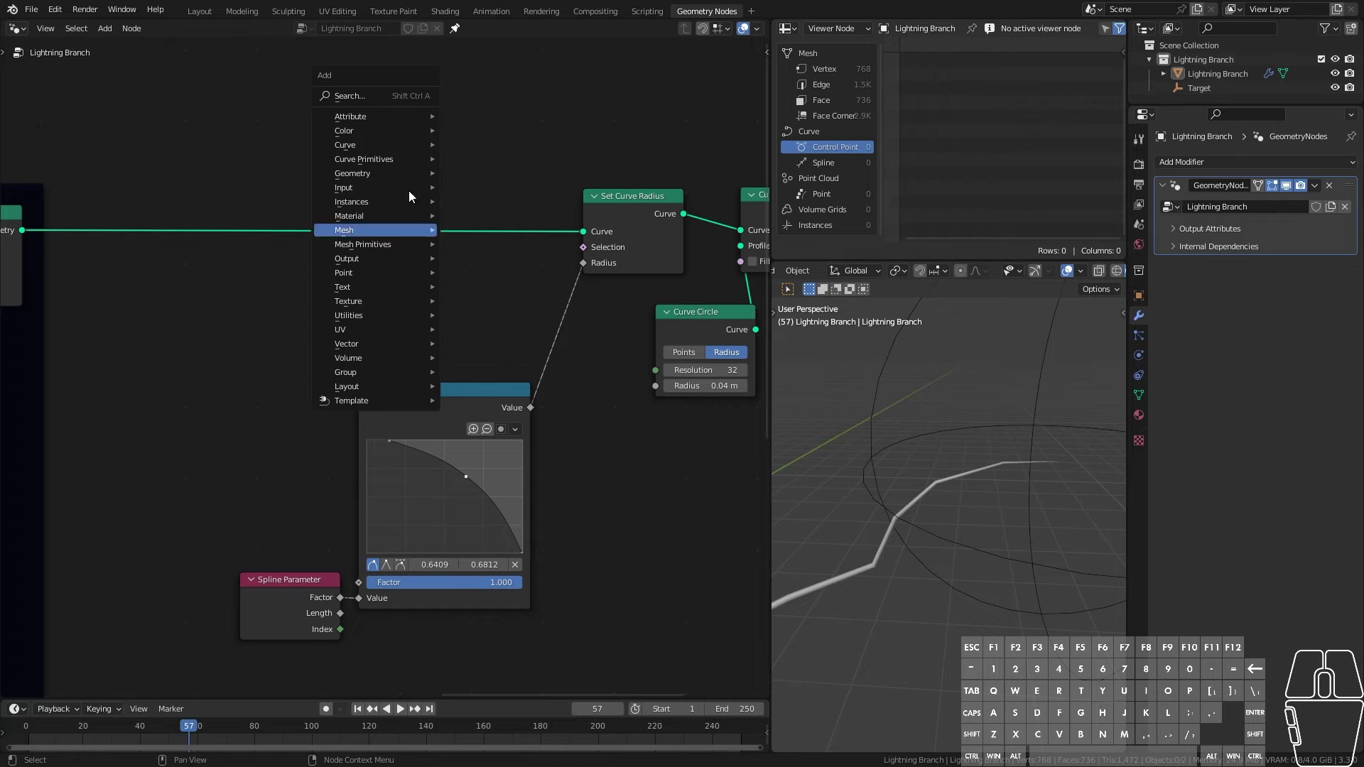
{"action": "mouse_move", "coordinate": [368, 130]}
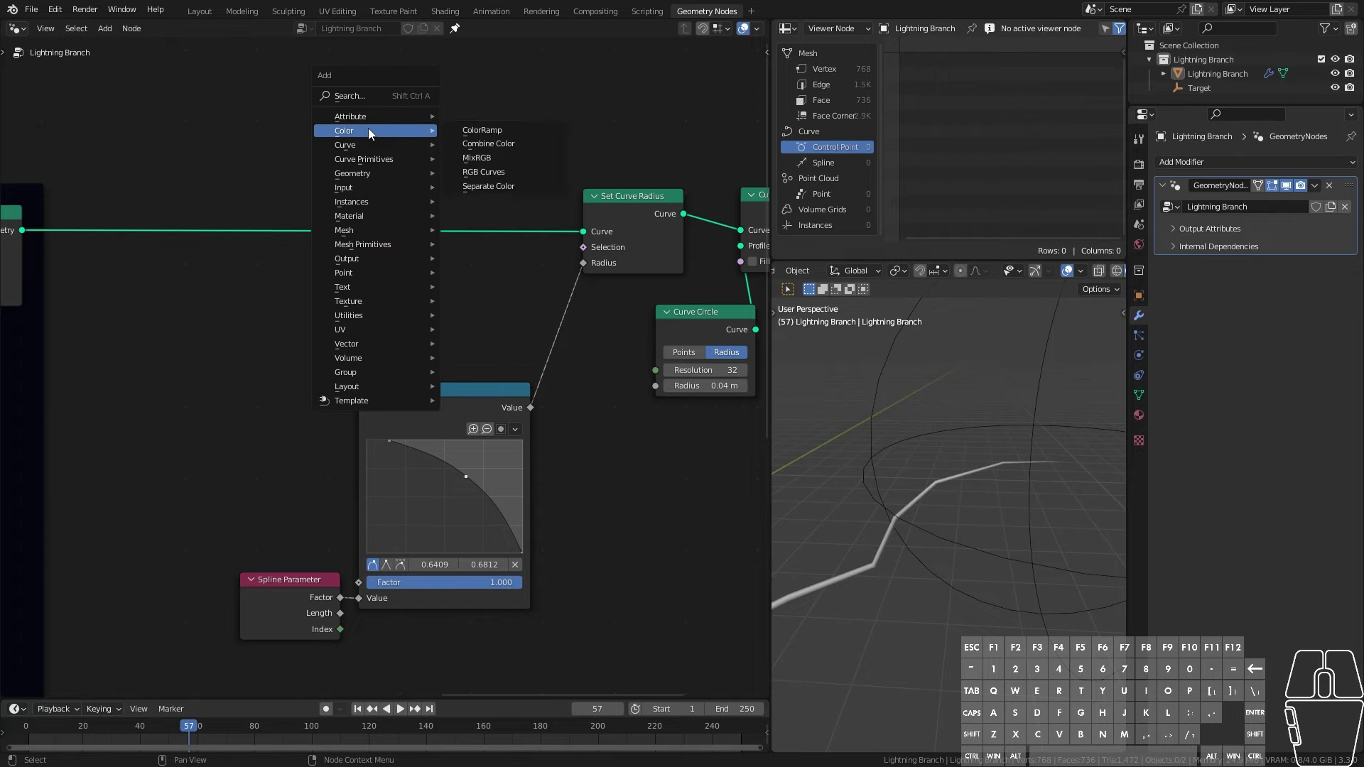
{"action": "left_click", "coordinate": [494, 159]}
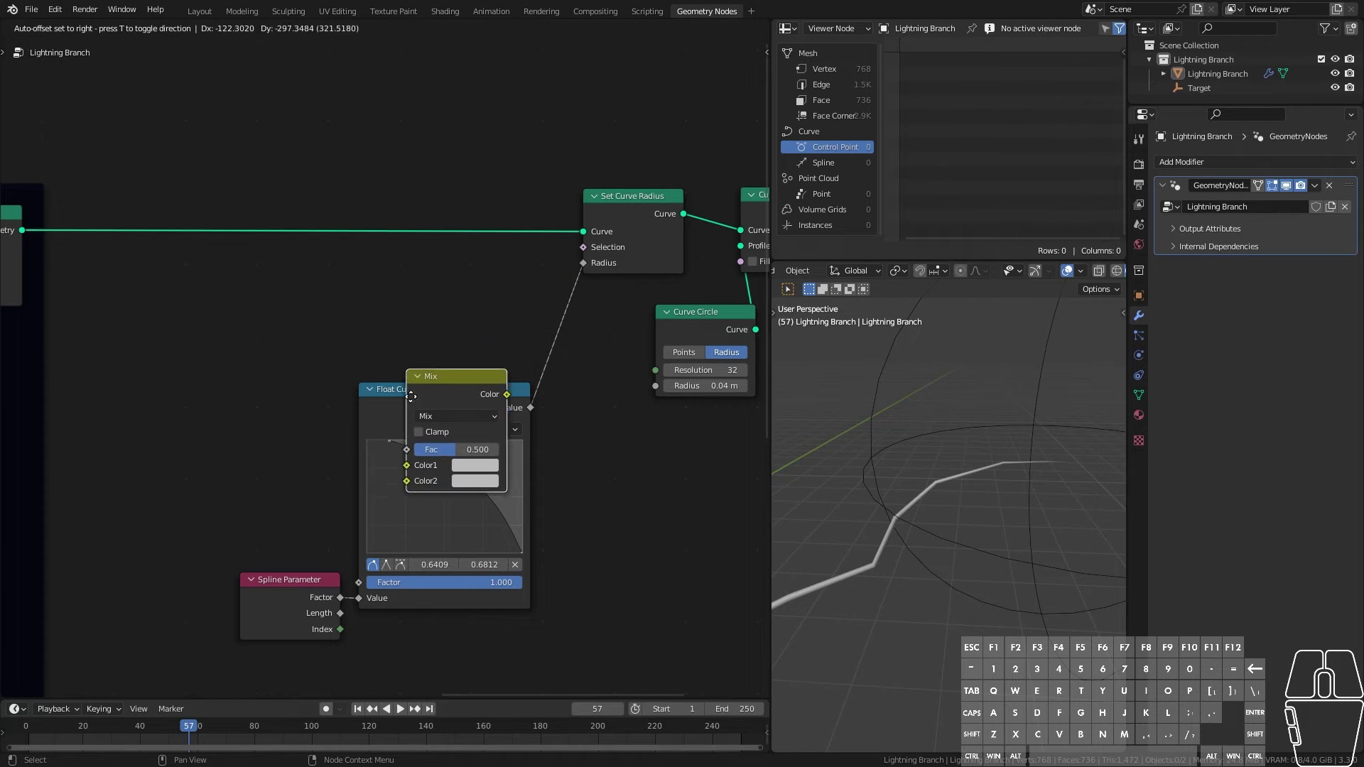
{"action": "left_click", "coordinate": [592, 462]}
{"action": "middle_click_drag", "start_coordinate": [571, 476], "coordinate": [504, 455]}
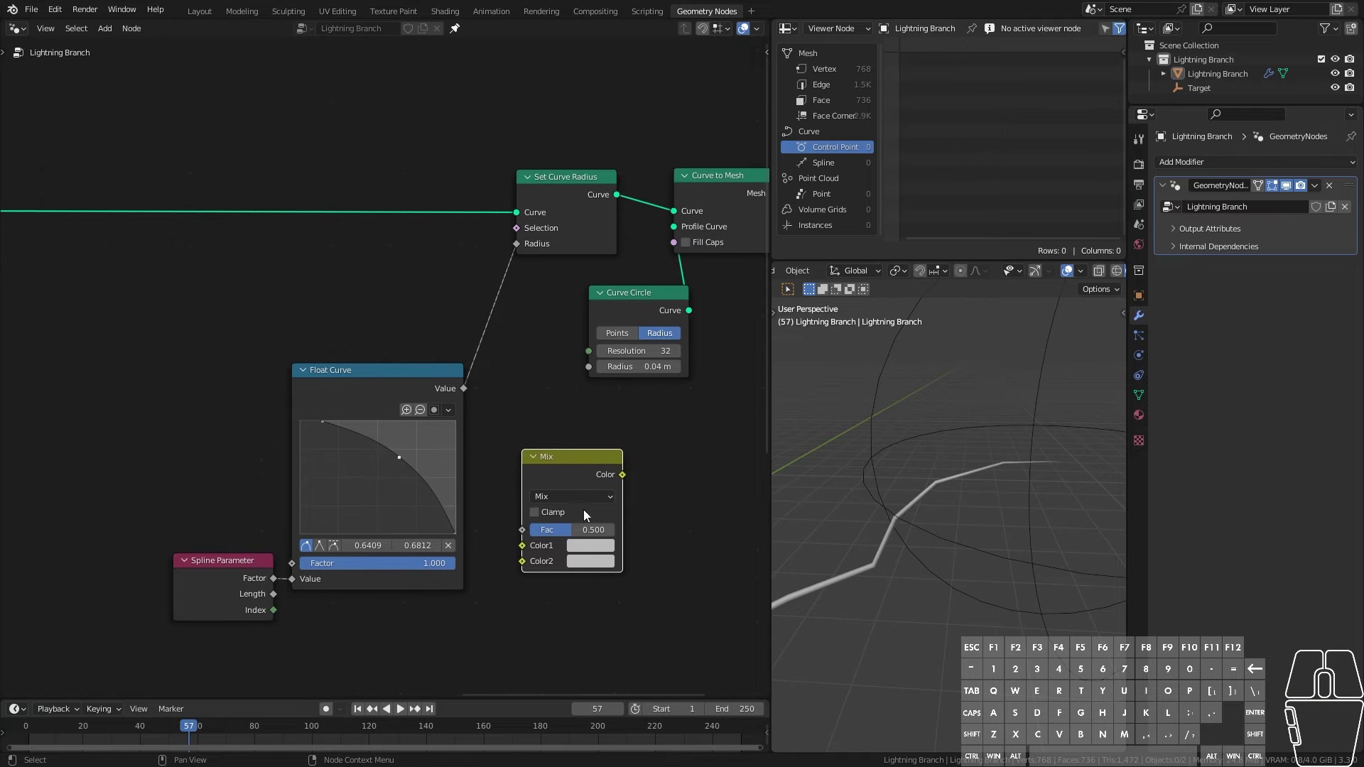
Step: Set both Color2 and Color1 of the Mix node to white with a value of 1.000
{"action": "left_click", "coordinate": [605, 562]}
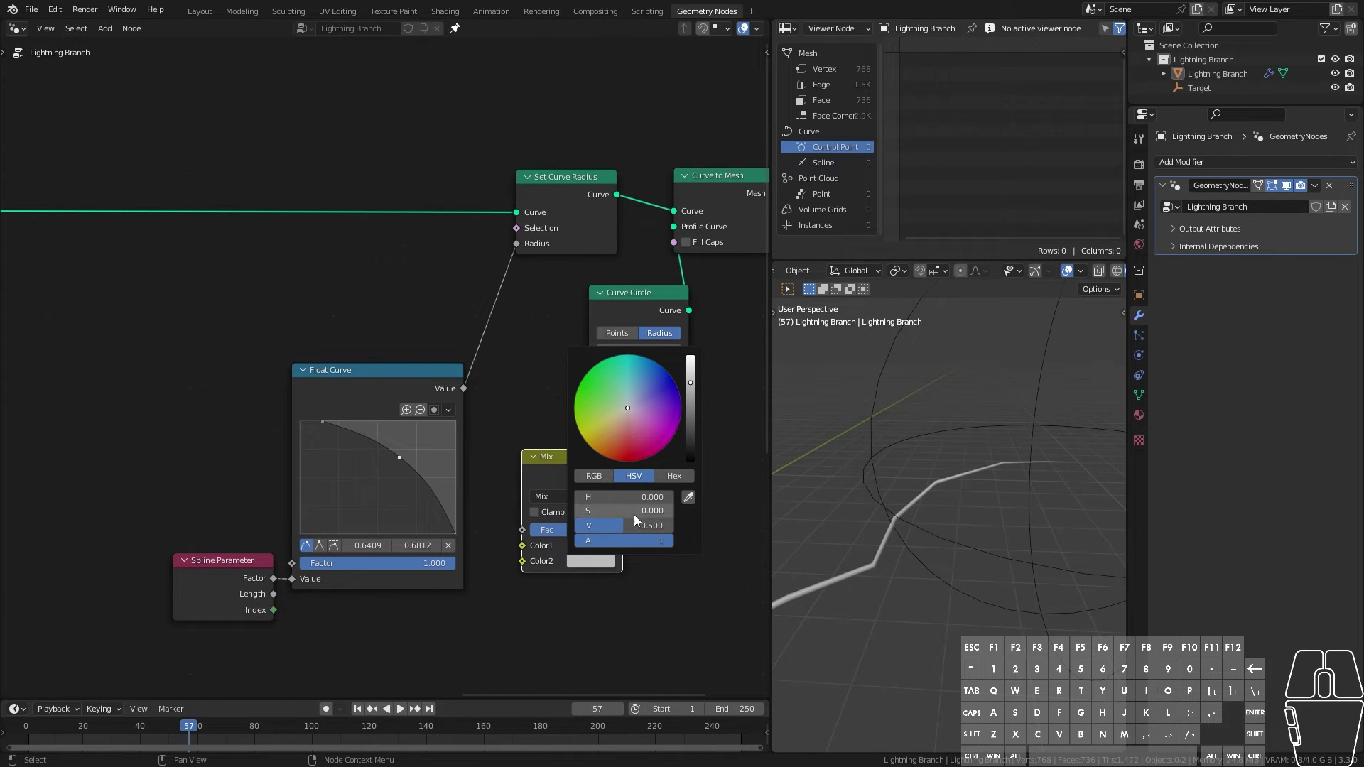
{"action": "left_click_drag", "start_coordinate": [620, 527], "coordinate": [670, 527]}
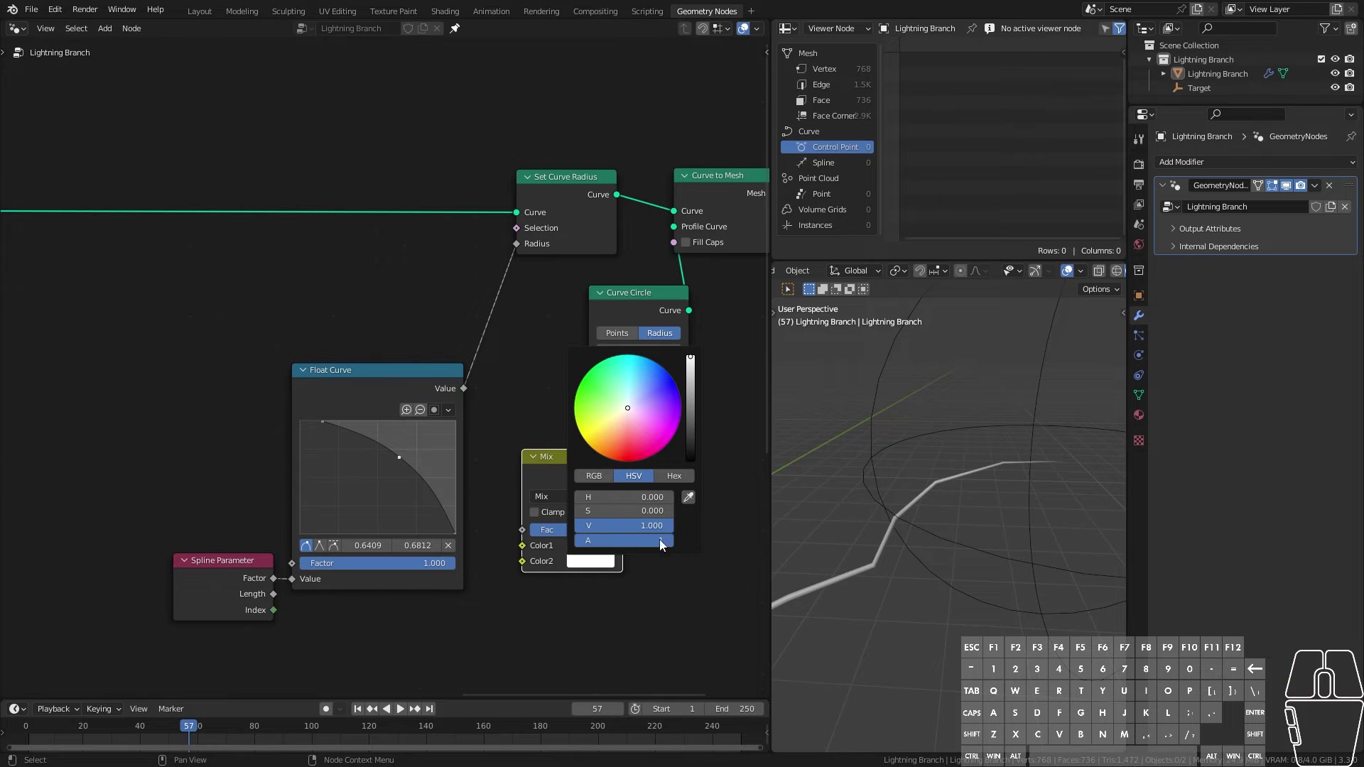
{"action": "left_click", "coordinate": [583, 539]}
{"action": "left_click_drag", "start_coordinate": [619, 505], "coordinate": [672, 509]}
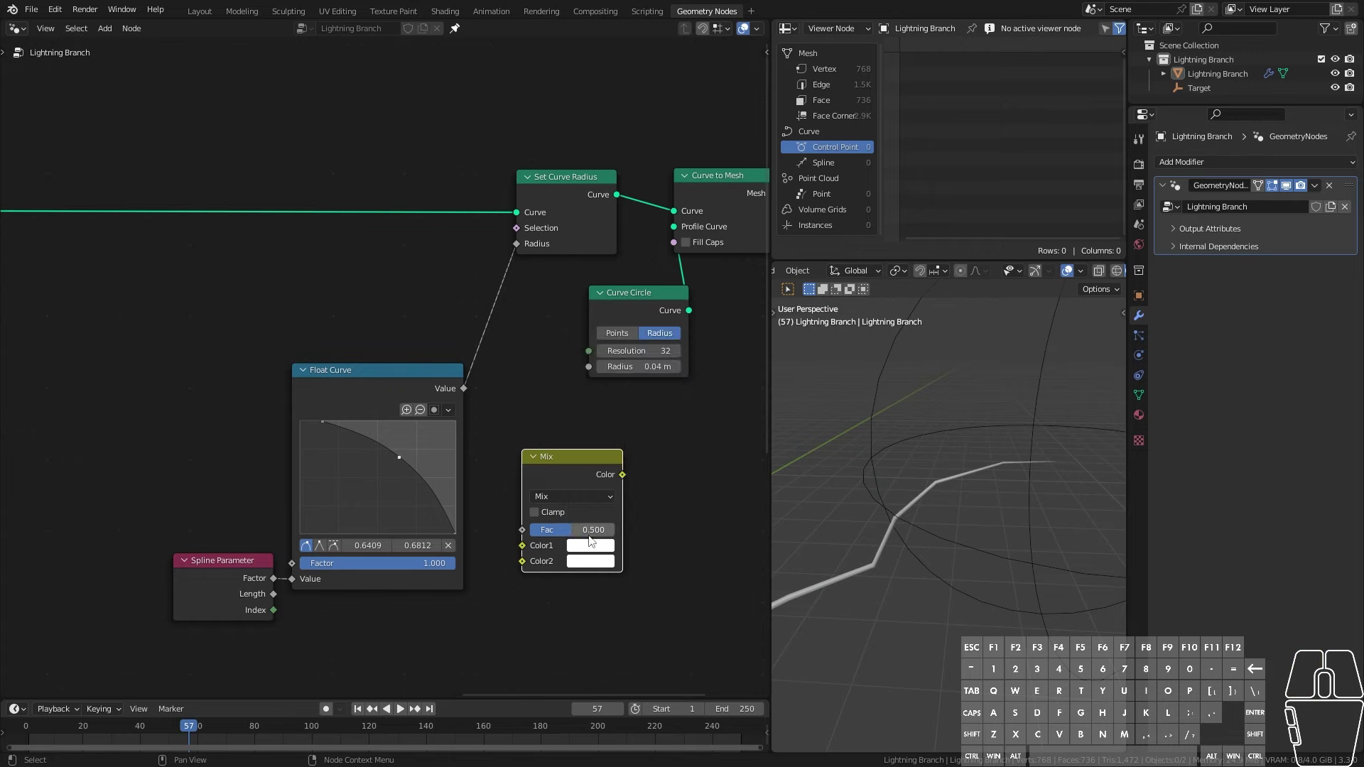
{"action": "left_click", "coordinate": [594, 543]}
Step: Try different Fac values on the Mix node, including 0.000, and set it to 1.000
{"action": "left_click_drag", "start_coordinate": [533, 529], "coordinate": [601, 531]}
{"action": "scroll", "coordinate": [558, 527], "scroll_direction": "up", "scroll_amount": 3}
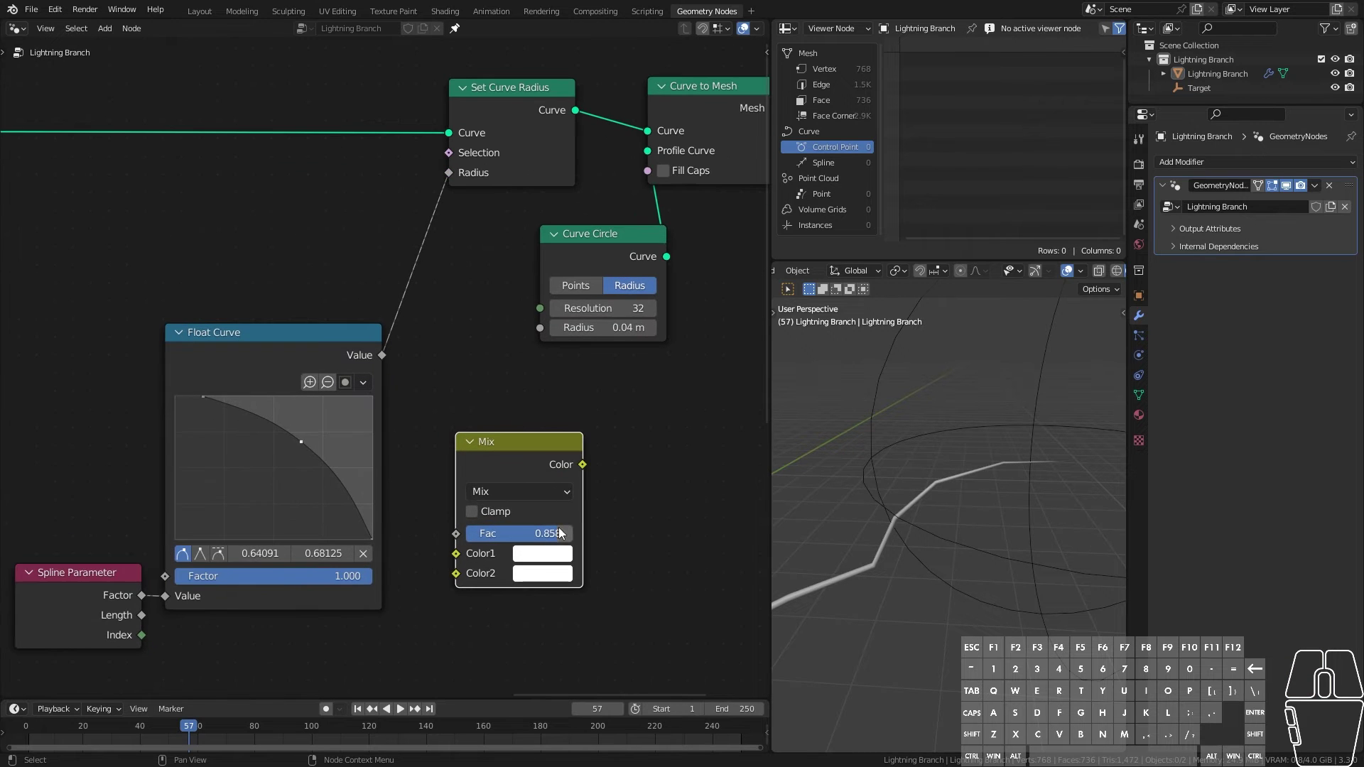
{"action": "left_click", "coordinate": [546, 492]}
{"action": "left_click", "coordinate": [546, 493]}
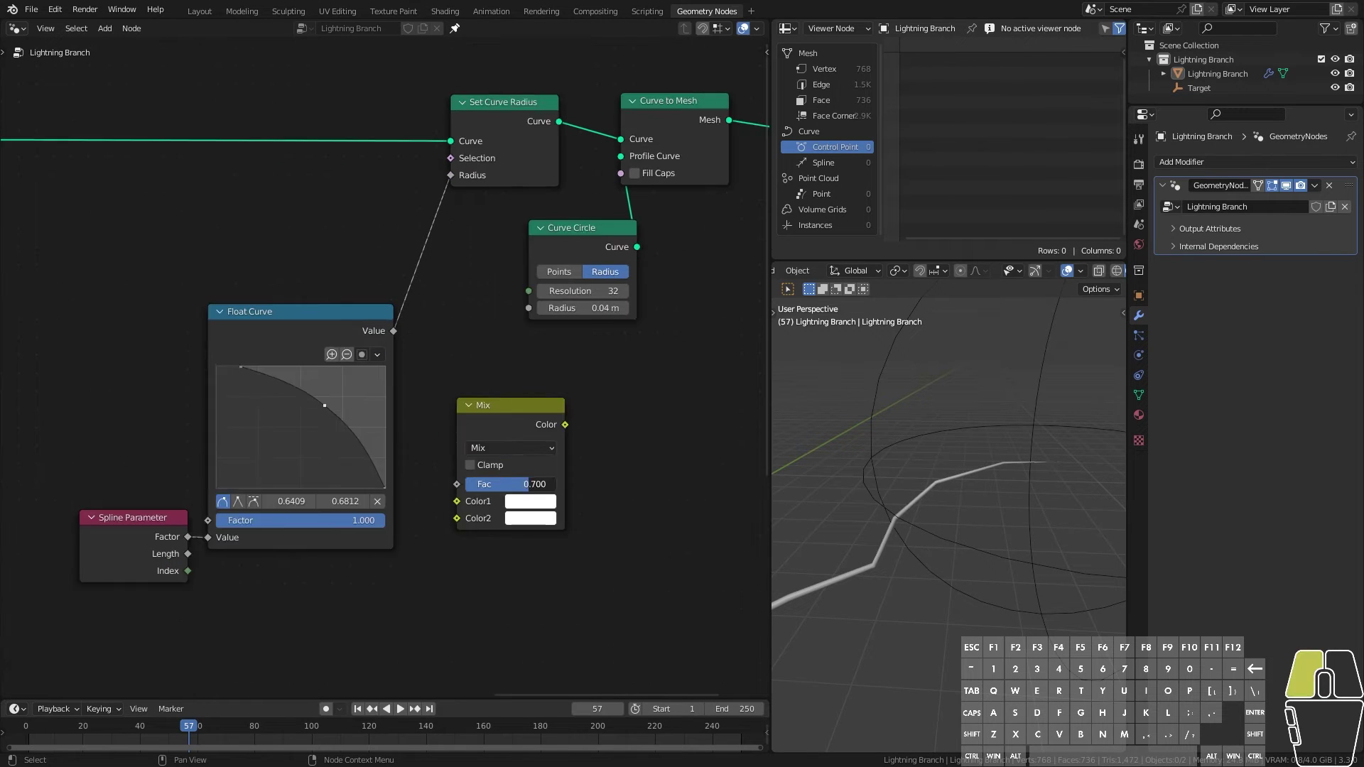
{"action": "left_click_drag", "start_coordinate": [545, 486], "coordinate": [498, 485]}
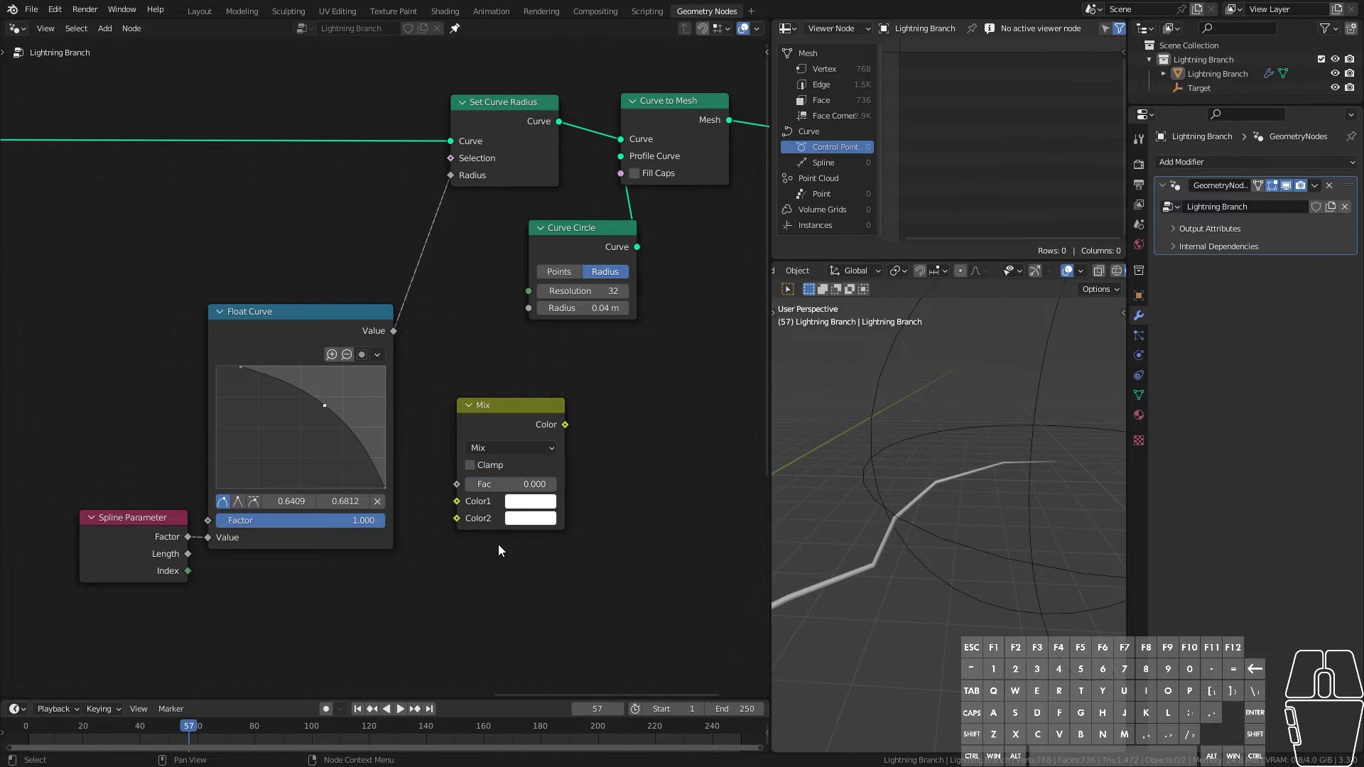
{"action": "scroll", "coordinate": [539, 560], "scroll_direction": "up", "scroll_amount": 2}
{"action": "left_click", "coordinate": [575, 555]}
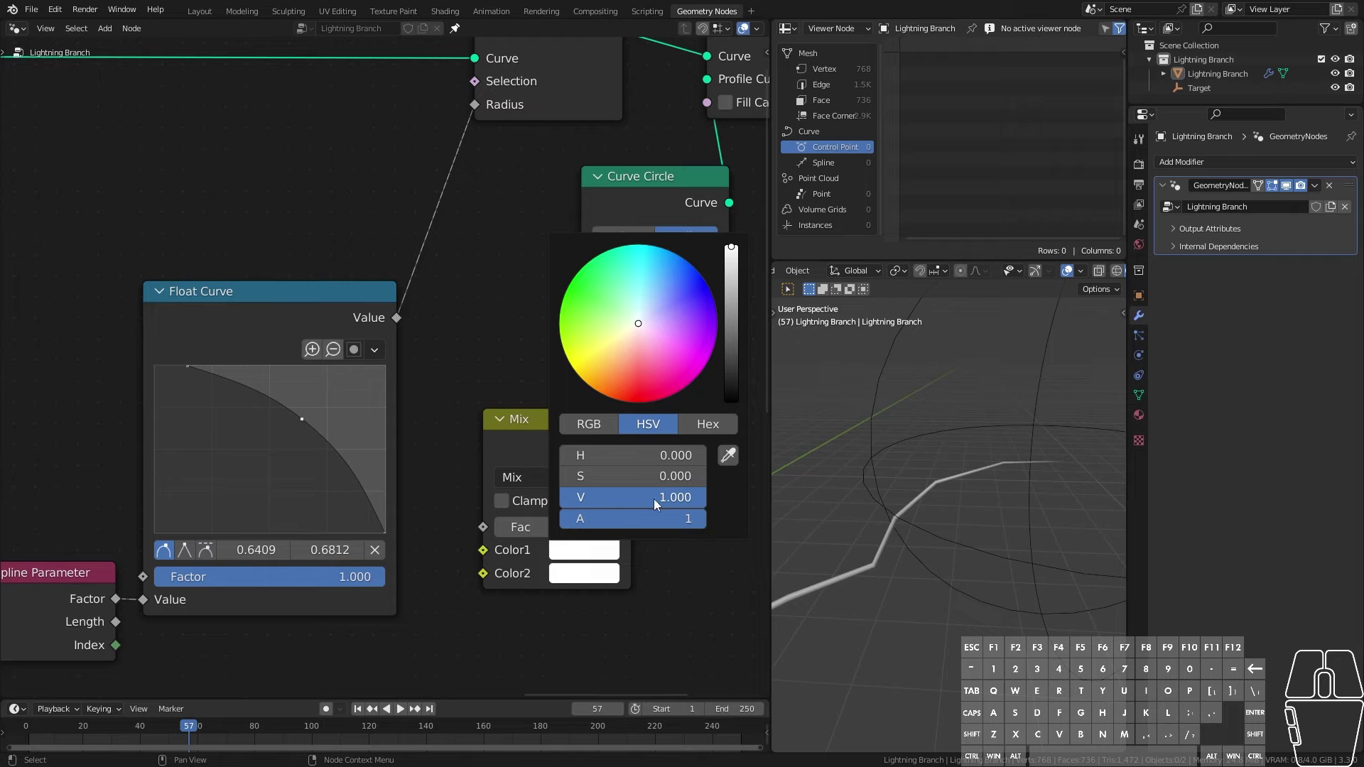
{"action": "left_click_drag", "start_coordinate": [542, 531], "coordinate": [620, 526]}
Step: Connect the Float Curve value to the Mix node's Color2 and insert the Mix node before the Set Curve Radius node's Radius input
{"action": "left_click_drag", "start_coordinate": [400, 322], "coordinate": [473, 573]}
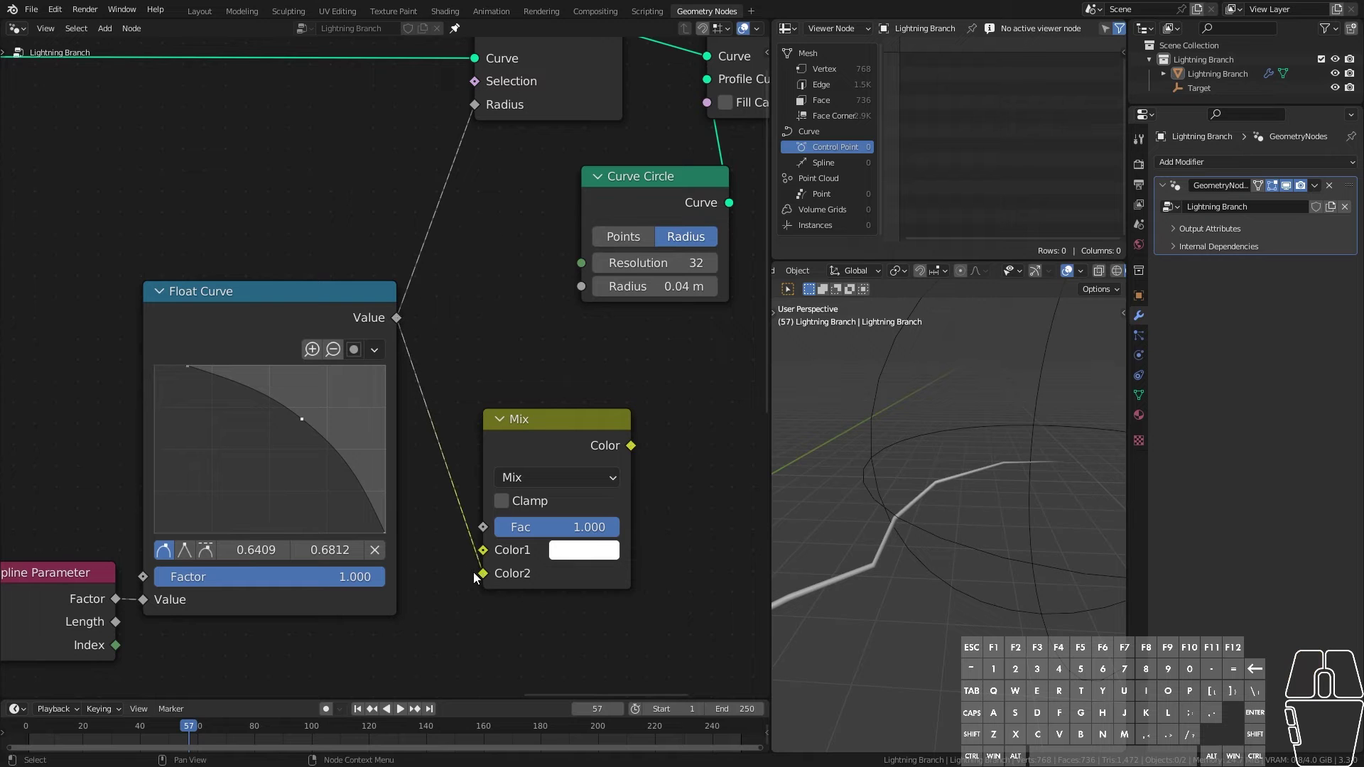
{"action": "left_click_drag", "start_coordinate": [589, 461], "coordinate": [484, 104]}
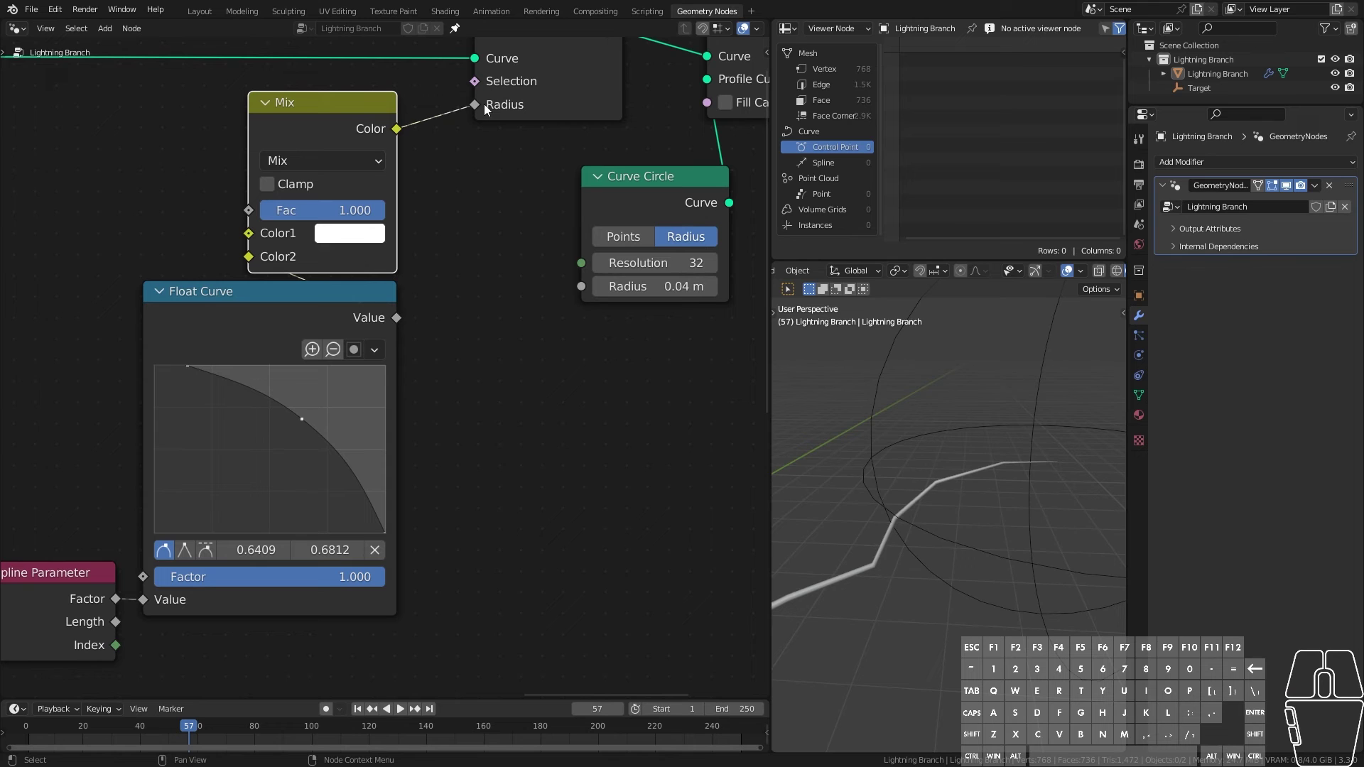
Step: Set the Mix node's Fac to 0.000
{"action": "scroll", "coordinate": [466, 292], "scroll_direction": "down", "scroll_amount": 1}
{"action": "middle_click_drag", "start_coordinate": [463, 354], "coordinate": [595, 366]}
{"action": "left_click", "coordinate": [510, 248]}
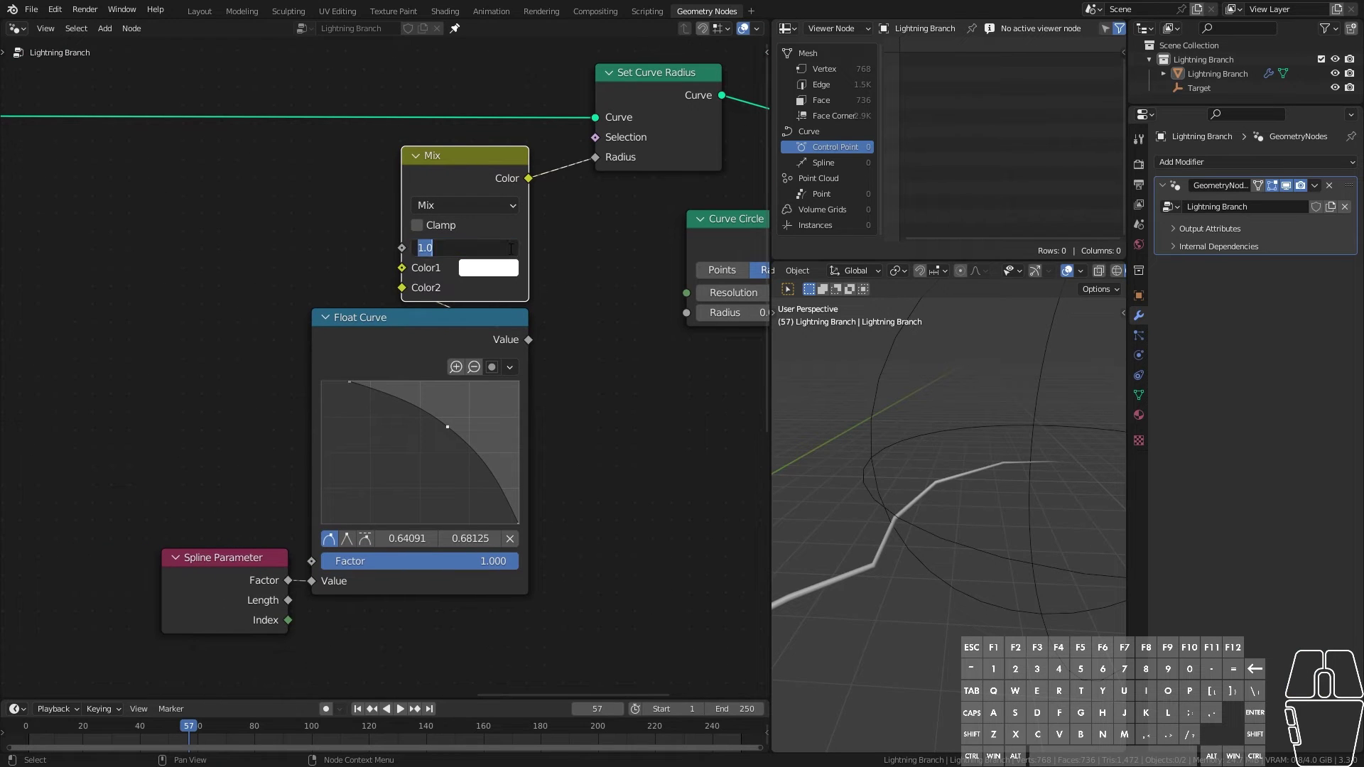
{"action": "key", "text": "Return"}
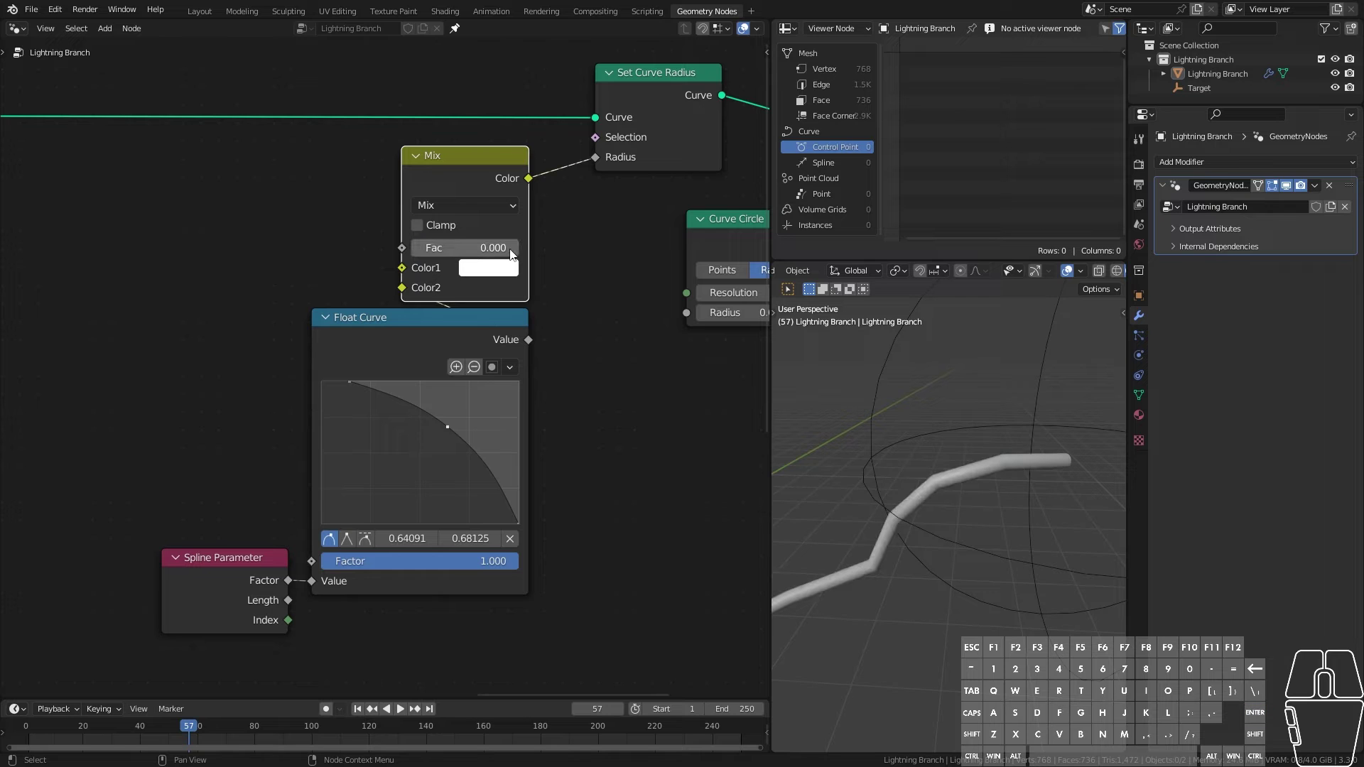
Step: Try a factor of 1.000 on the Mix node feeding the curve radius and check the lightning branch's tip
{"action": "scroll", "coordinate": [916, 497], "scroll_direction": "down", "scroll_amount": 7}
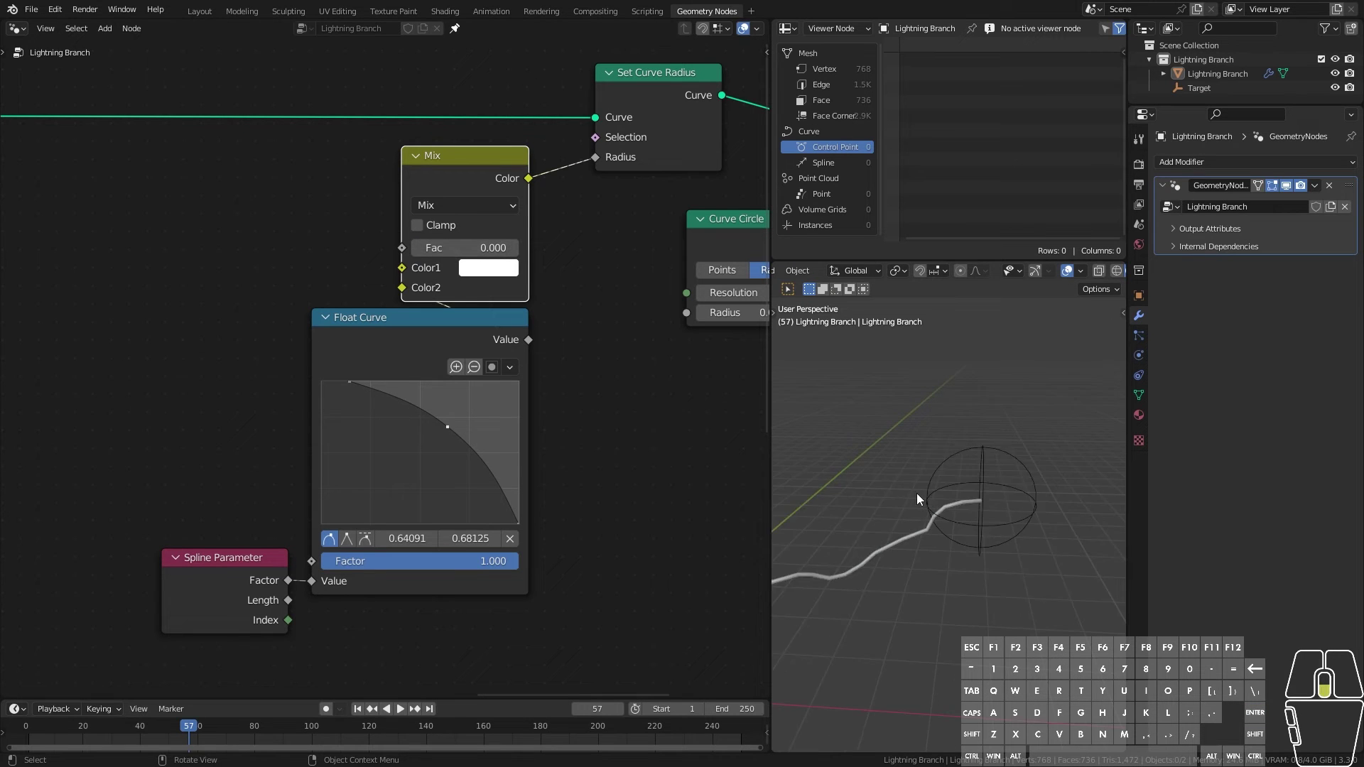
{"action": "middle_click_drag", "start_coordinate": [917, 499], "coordinate": [948, 486], "text": "shift"}
{"action": "left_click_drag", "start_coordinate": [429, 248], "coordinate": [536, 248]}
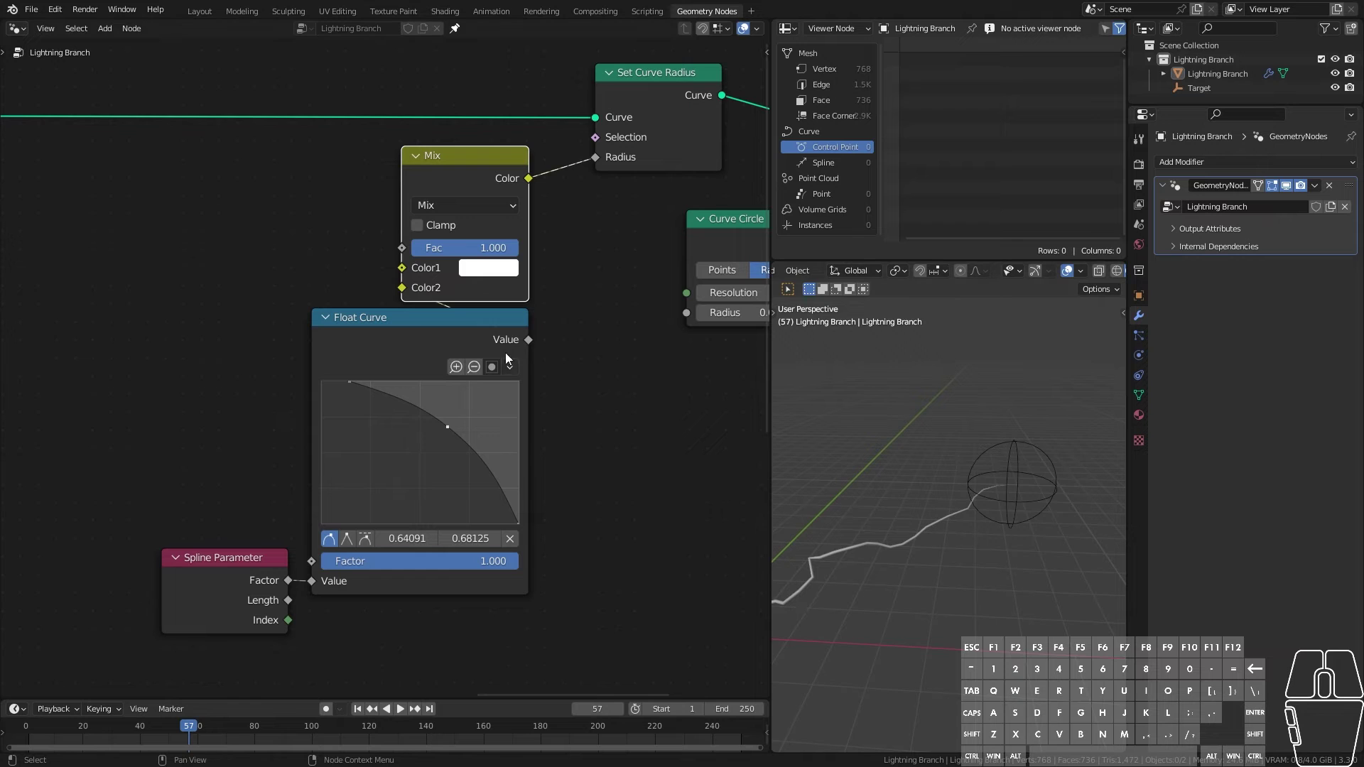
{"action": "middle_click_drag", "start_coordinate": [845, 603], "coordinate": [943, 555]}
{"action": "scroll", "coordinate": [603, 402], "scroll_direction": "up", "scroll_amount": 2}
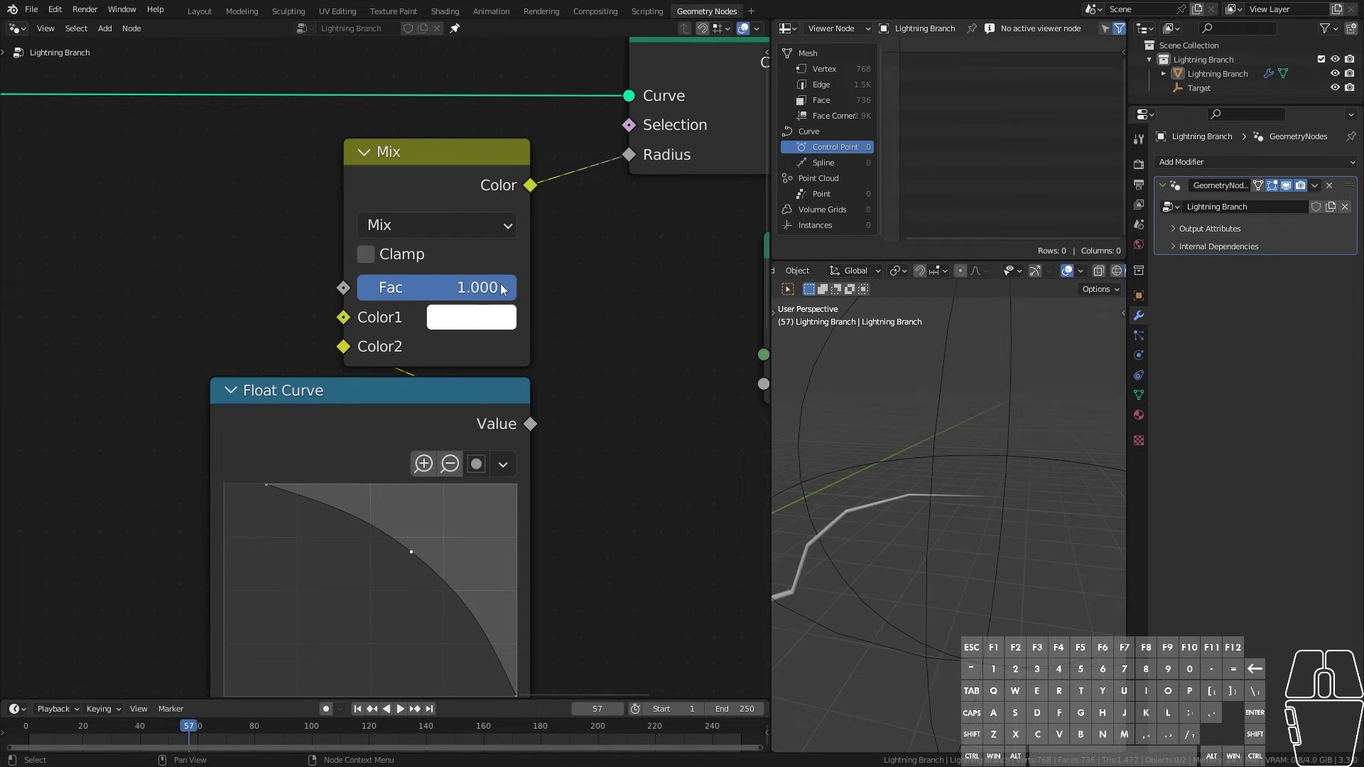
Step: Set the factor of the Mix node feeding the curve radius to about 0.8
{"action": "left_click_drag", "start_coordinate": [501, 288], "coordinate": [495, 288]}
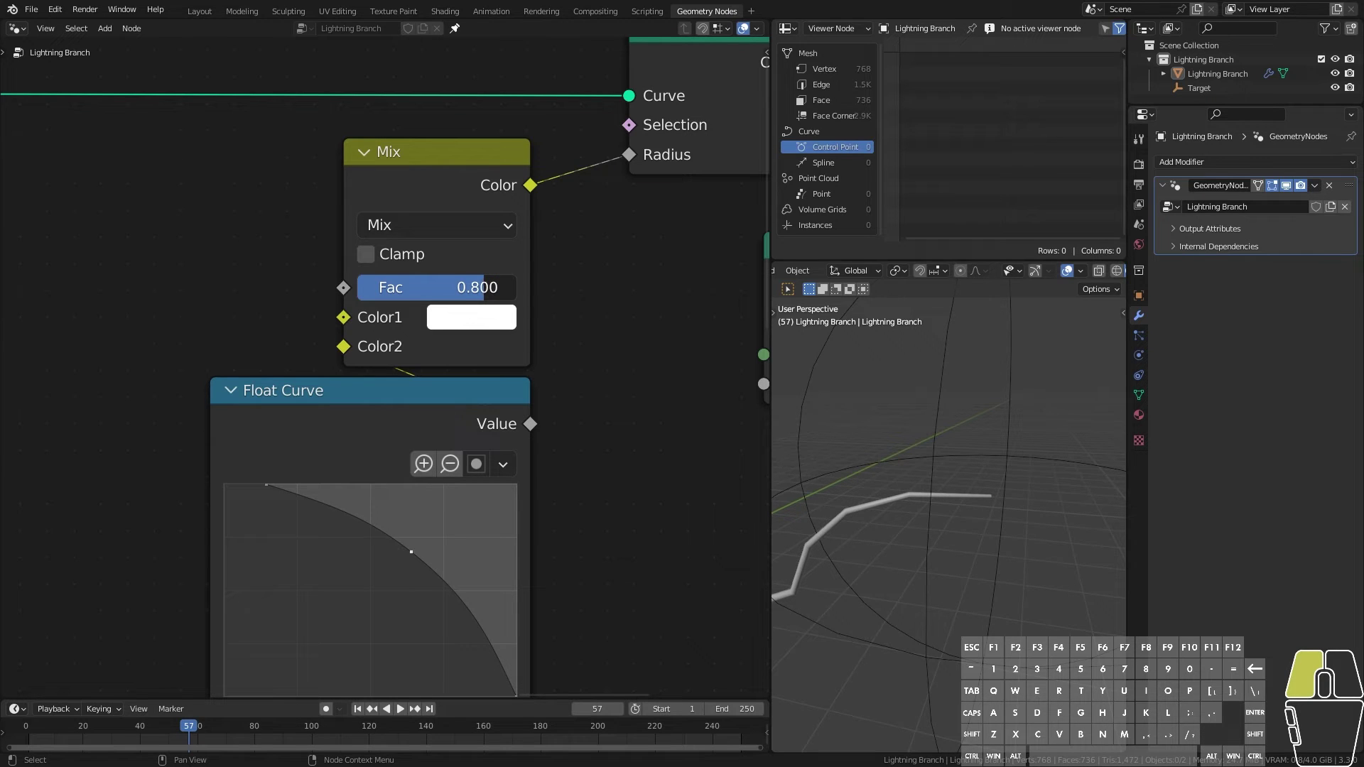
{"action": "left_click_drag", "start_coordinate": [483, 287], "coordinate": [484, 287]}
{"action": "middle_click_drag", "start_coordinate": [910, 581], "coordinate": [955, 601]}
{"action": "scroll", "coordinate": [959, 594], "scroll_direction": "up", "scroll_amount": 8}
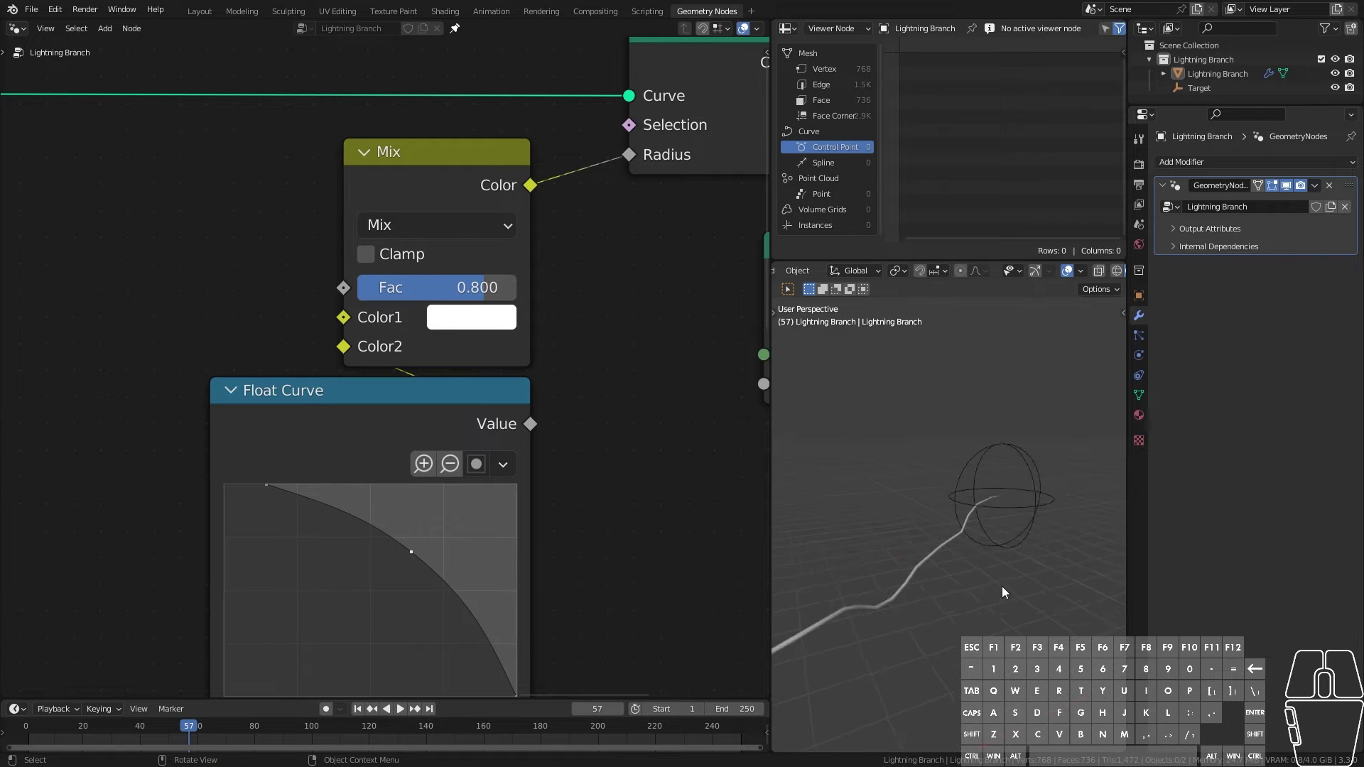
{"action": "mouse_move", "coordinate": [490, 288]}
{"action": "left_mouse_down"}
{"action": "mouse_move", "coordinate": [358, 287]}
{"action": "mouse_move", "coordinate": [516, 288]}
{"action": "mouse_move", "coordinate": [489, 287]}
{"action": "left_mouse_up"}
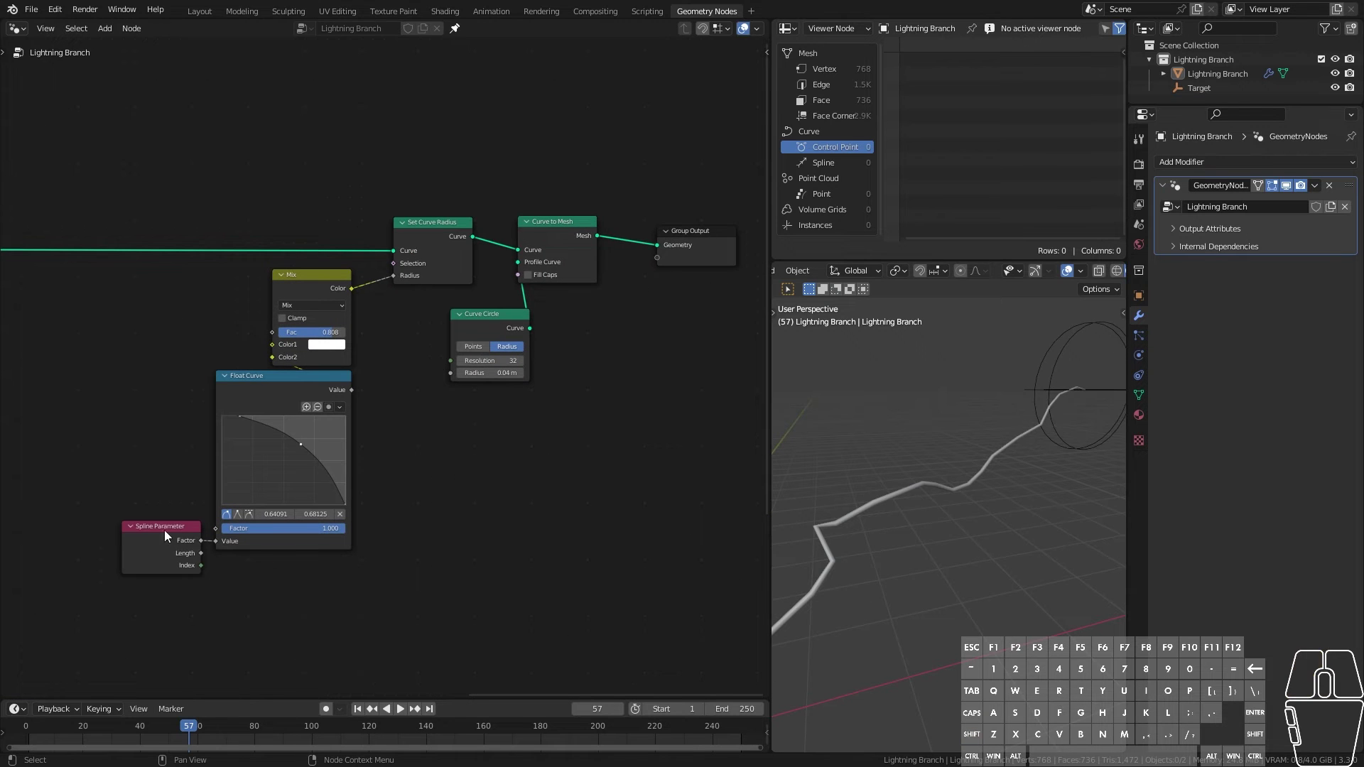
Step: Place Spline Parameter beneath the Float Curve and space the Curve to Mesh, Curve Circle and Group Output nodes farther along the tree
{"action": "left_click_drag", "start_coordinate": [164, 531], "coordinate": [282, 564]}
{"action": "left_click_drag", "start_coordinate": [689, 231], "coordinate": [732, 228]}
{"action": "left_click_drag", "start_coordinate": [560, 231], "coordinate": [582, 219]}
{"action": "left_click_drag", "start_coordinate": [490, 314], "coordinate": [578, 288]}
{"action": "middle_click_drag", "start_coordinate": [523, 434], "coordinate": [383, 432]}
Step: Frame the Set Curve Radius, Mix, Float Curve and Spline Parameter nodes, label the frame Radius and colour it dark navy
{"action": "left_click_drag", "start_coordinate": [362, 182], "coordinate": [106, 611]}
{"action": "left_click_drag", "start_coordinate": [291, 219], "coordinate": [115, 224]}
{"action": "middle_click_drag", "start_coordinate": [148, 643], "coordinate": [497, 579]}
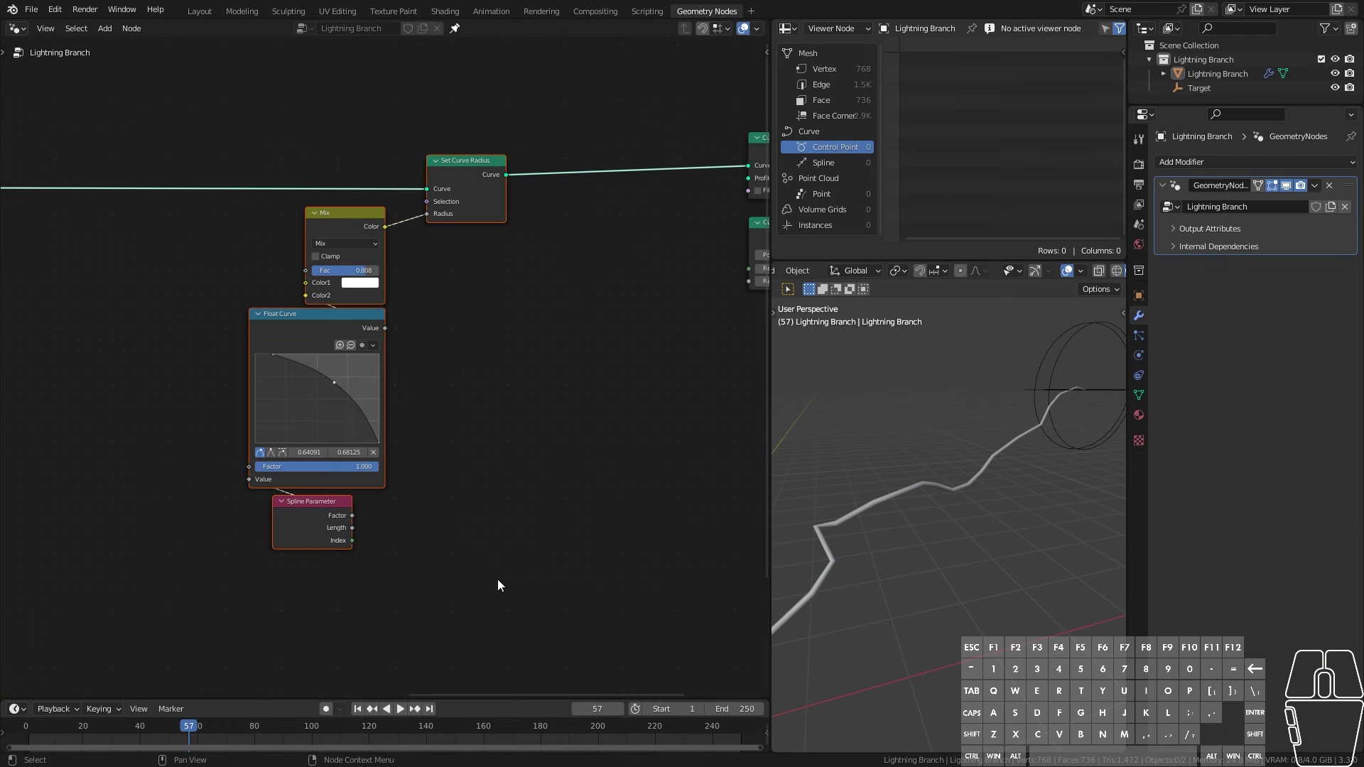
{"action": "key", "text": "shift+p"}
{"action": "key", "text": "F2"}
{"action": "type", "text": "Radius"}
{"action": "left_click", "coordinate": [660, 155]}
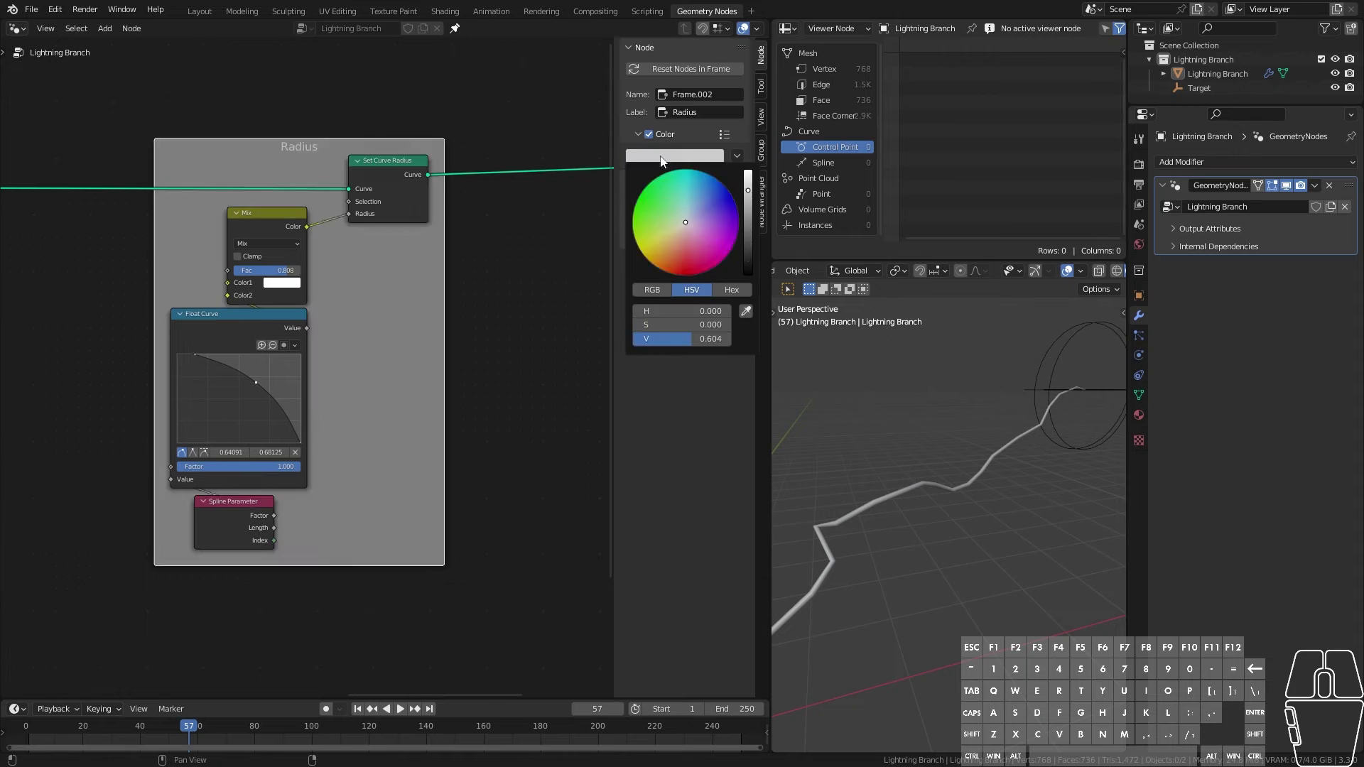
{"action": "left_click_drag", "start_coordinate": [748, 190], "coordinate": [730, 370]}
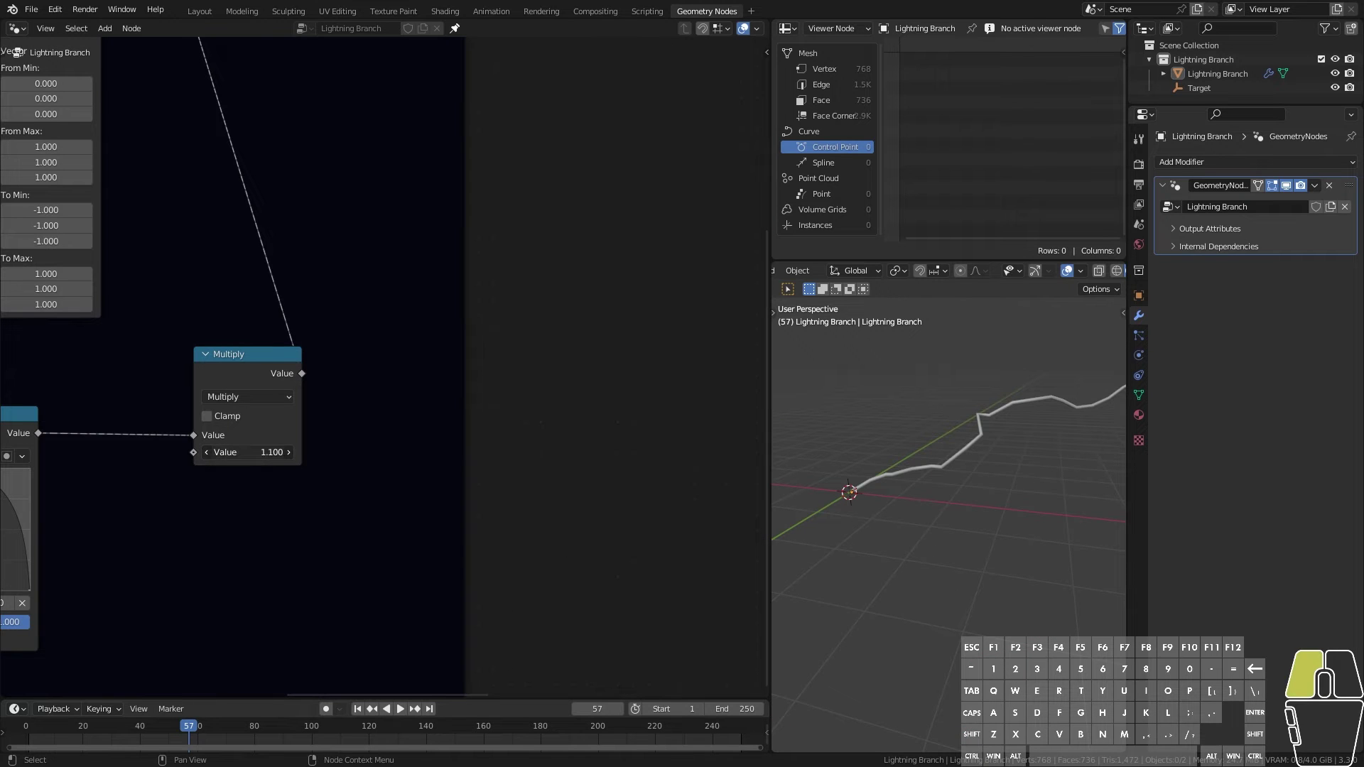
Step: Set the Multiply node that drives the noise offset's scale to 2.300
{"action": "left_click_drag", "start_coordinate": [248, 451], "coordinate": [302, 451]}
{"action": "middle_click_drag", "start_coordinate": [944, 521], "coordinate": [965, 443]}
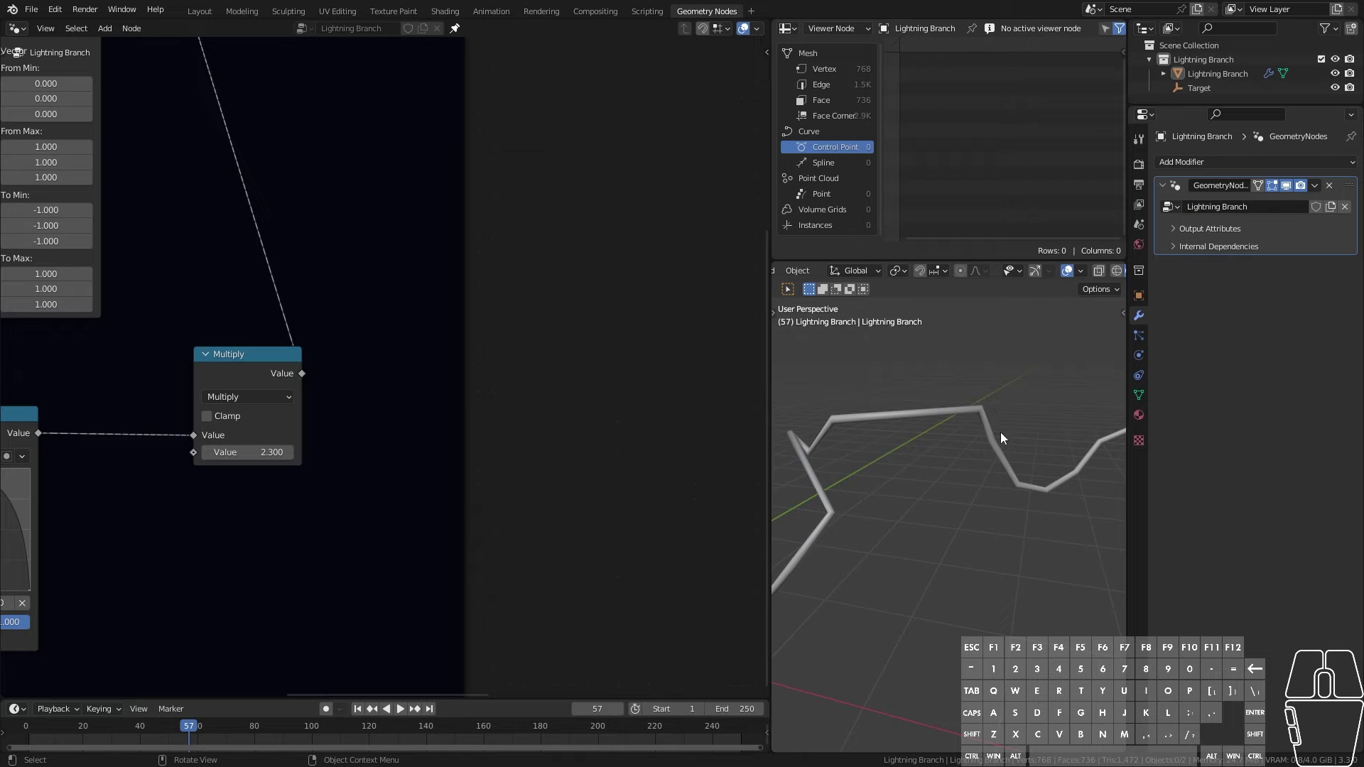
{"action": "scroll", "coordinate": [611, 380], "scroll_direction": "down", "scroll_amount": 10}
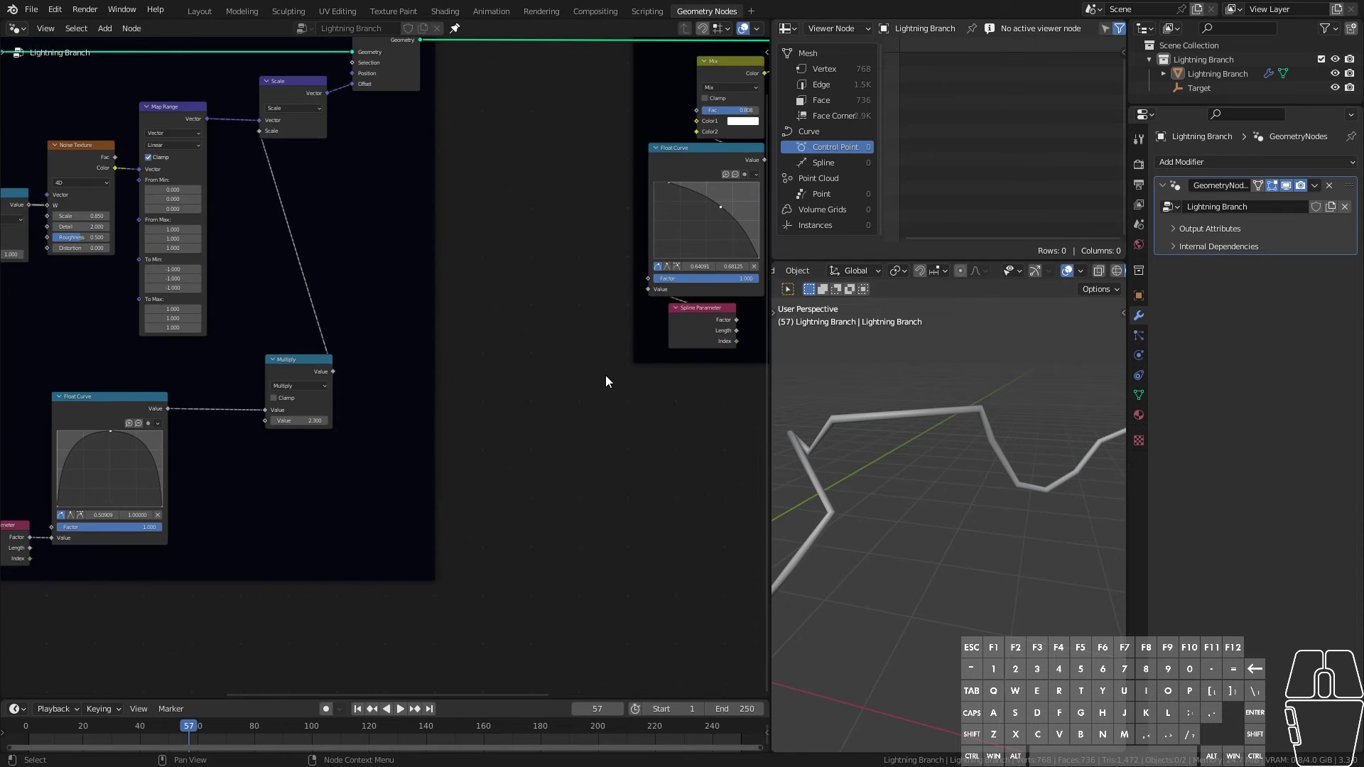
Step: Move the Curve to Mesh, Curve Circle and Group Output nodes farther away from the Radius frame
{"action": "middle_click_drag", "start_coordinate": [527, 257], "coordinate": [315, 389], "text": "shift"}
{"action": "middle_click_drag", "start_coordinate": [601, 333], "coordinate": [323, 380]}
{"action": "left_click_drag", "start_coordinate": [458, 234], "coordinate": [596, 398]}
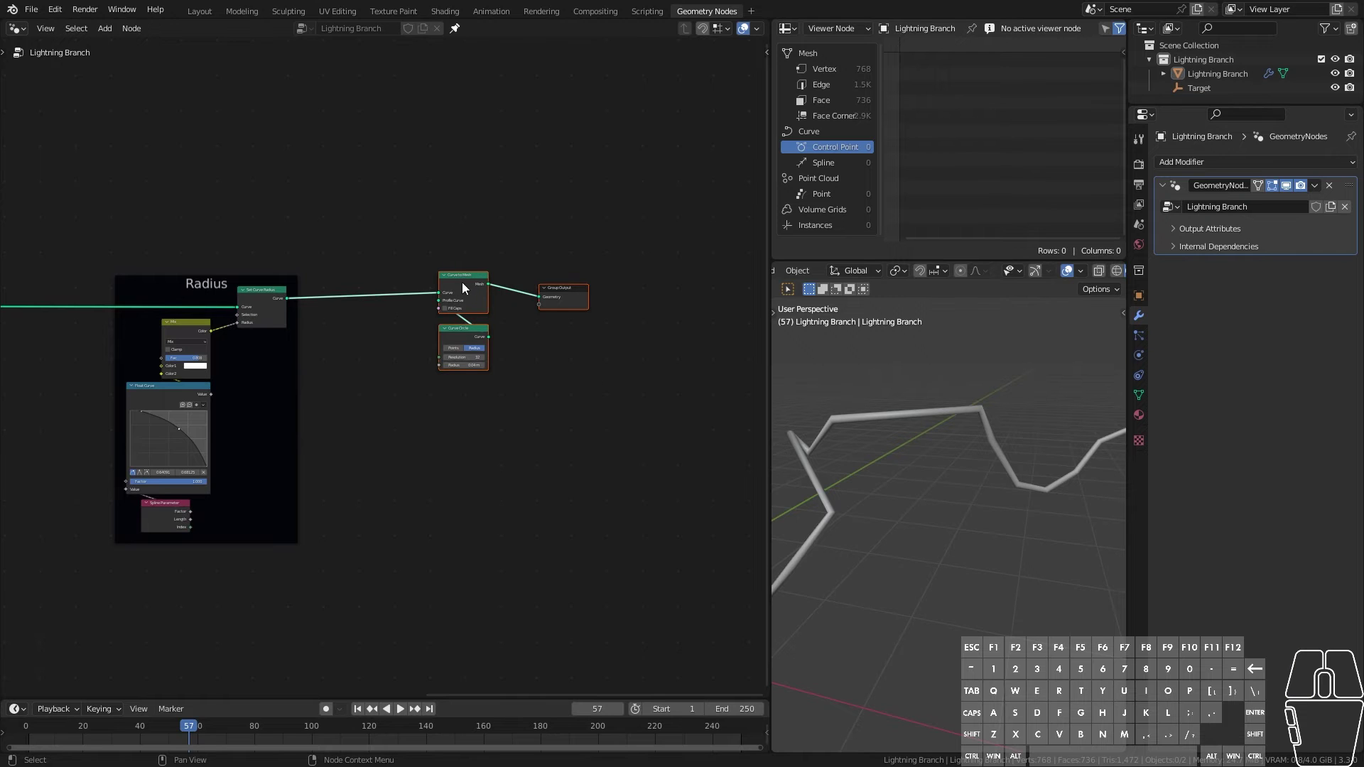
{"action": "scroll", "coordinate": [459, 341], "scroll_direction": "up", "scroll_amount": 3}
{"action": "middle_click_drag", "start_coordinate": [866, 521], "coordinate": [949, 488]}
{"action": "middle_click_drag", "start_coordinate": [938, 419], "coordinate": [1051, 480], "text": "shift"}
{"action": "scroll", "coordinate": [932, 504], "scroll_direction": "down", "scroll_amount": 4}
{"action": "middle_click_drag", "start_coordinate": [463, 447], "coordinate": [505, 459]}
{"action": "left_click", "coordinate": [505, 460]}
{"action": "left_click_drag", "start_coordinate": [506, 212], "coordinate": [707, 404]}
{"action": "left_click_drag", "start_coordinate": [525, 258], "coordinate": [625, 271]}
Step: Move the Radius frame closer to the output nodes to open a gap after the Set Position node
{"action": "middle_click_drag", "start_coordinate": [153, 248], "coordinate": [345, 214]}
{"action": "left_click_drag", "start_coordinate": [345, 215], "coordinate": [544, 215]}
{"action": "middle_click_drag", "start_coordinate": [610, 254], "coordinate": [375, 254]}
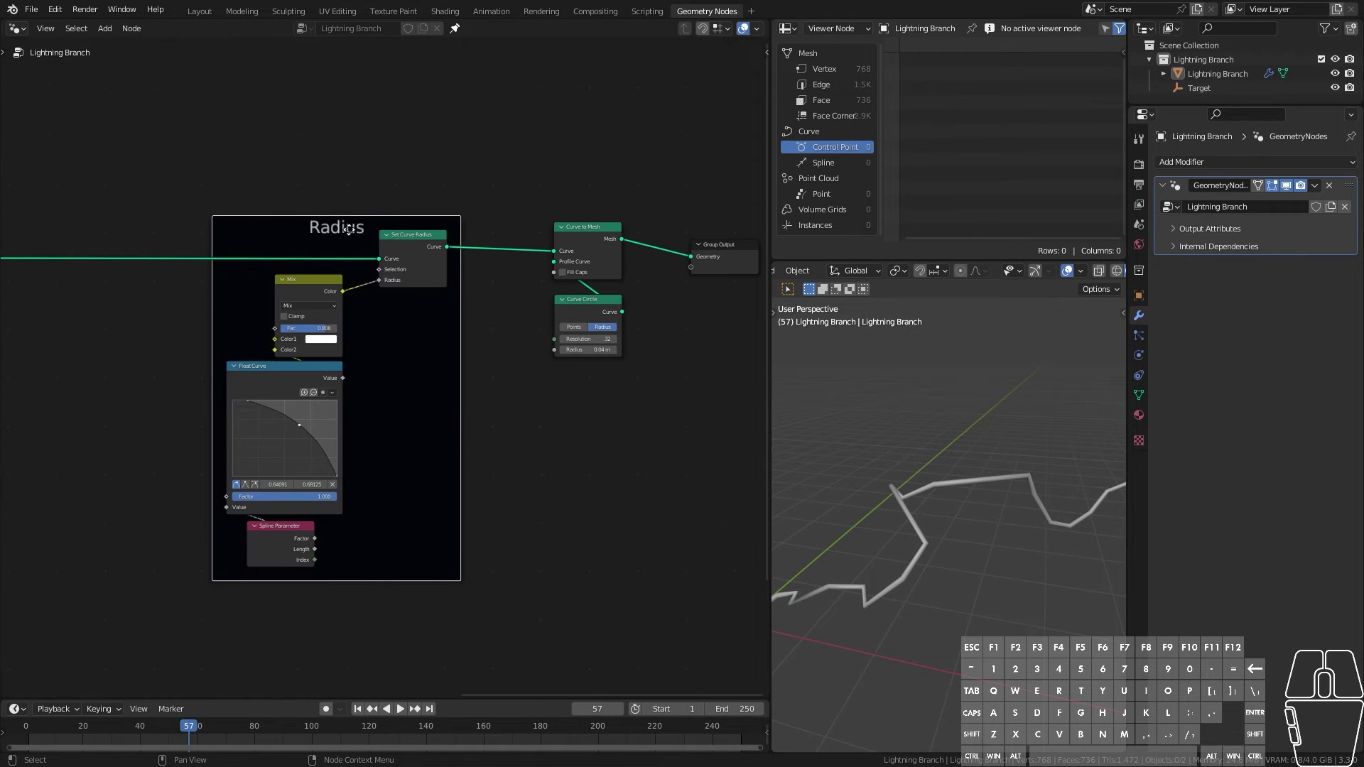
{"action": "left_click_drag", "start_coordinate": [356, 231], "coordinate": [403, 228]}
{"action": "middle_click_drag", "start_coordinate": [30, 372], "coordinate": [403, 367]}
Step: Add a Set Spline Type node in the gap between the Set Position node and the Radius frame
{"action": "scroll", "coordinate": [402, 366], "scroll_direction": "up", "scroll_amount": 2}
{"action": "left_click_drag", "start_coordinate": [224, 136], "coordinate": [611, 355]}
{"action": "scroll", "coordinate": [612, 373], "scroll_direction": "down", "scroll_amount": 2}
{"action": "scroll", "coordinate": [612, 372], "scroll_direction": "up", "scroll_amount": 1}
{"action": "key", "text": "shift+a"}
{"action": "mouse_move", "coordinate": [237, 128]}
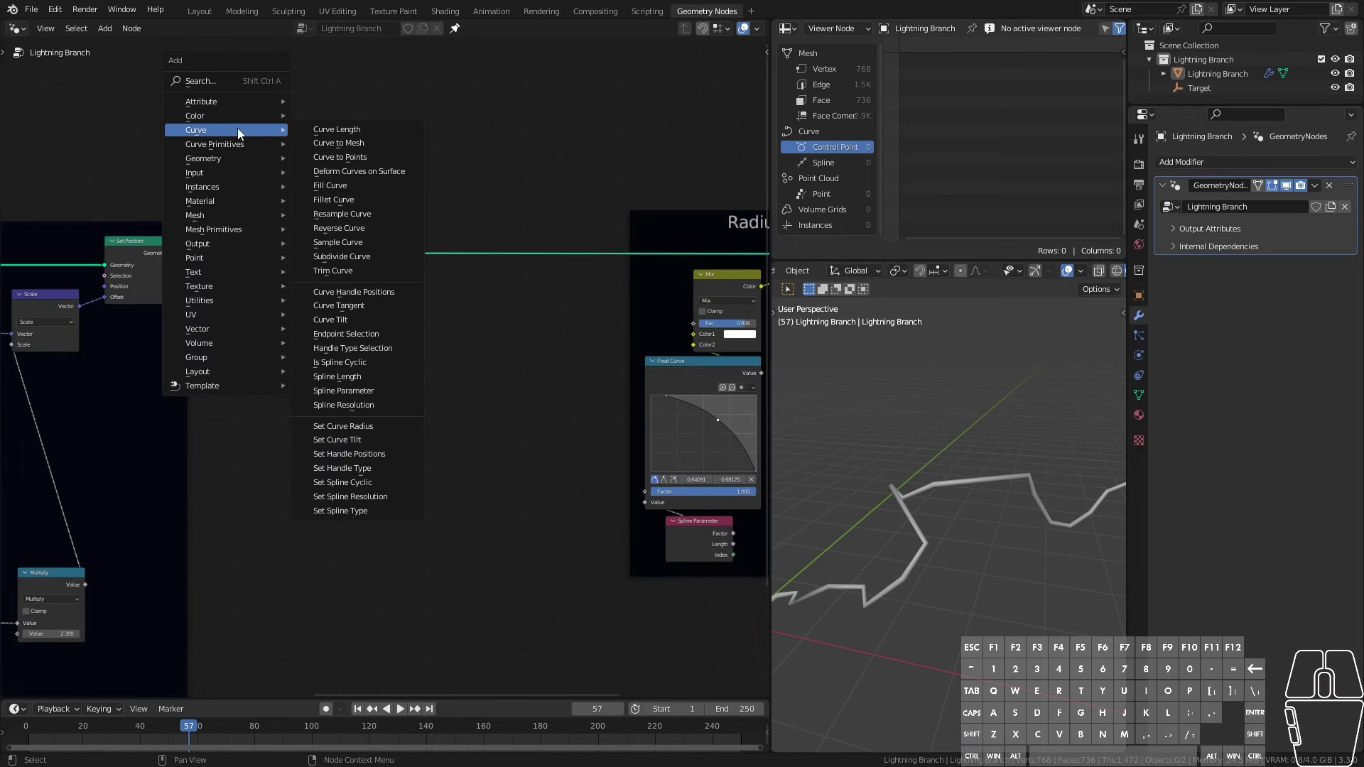
{"action": "left_click", "coordinate": [364, 511]}
{"action": "left_click", "coordinate": [350, 340]}
Step: Add a Set Handle Type node beside the Set Spline Type node
{"action": "scroll", "coordinate": [383, 366], "scroll_direction": "up", "scroll_amount": 2}
{"action": "key", "text": "shift+a"}
{"action": "mouse_move", "coordinate": [353, 236]}
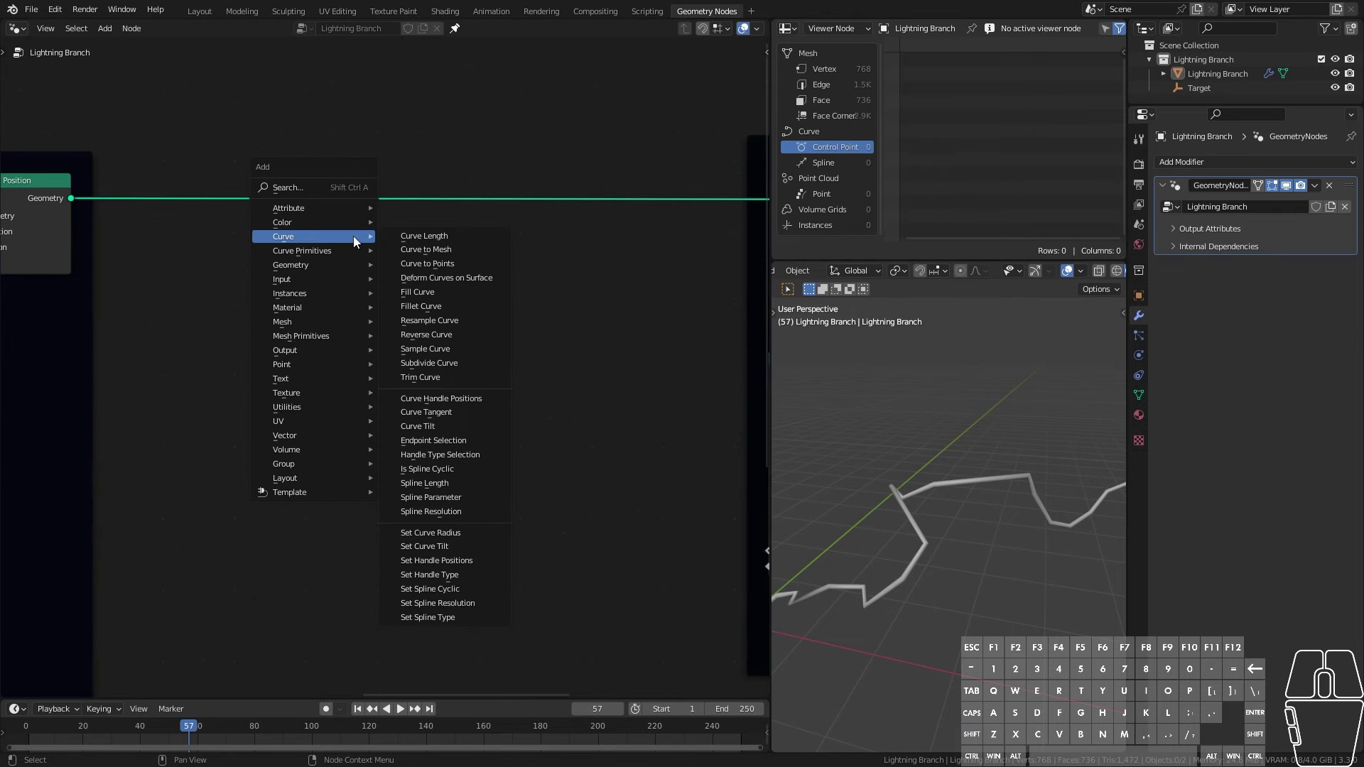
{"action": "left_click", "coordinate": [458, 571]}
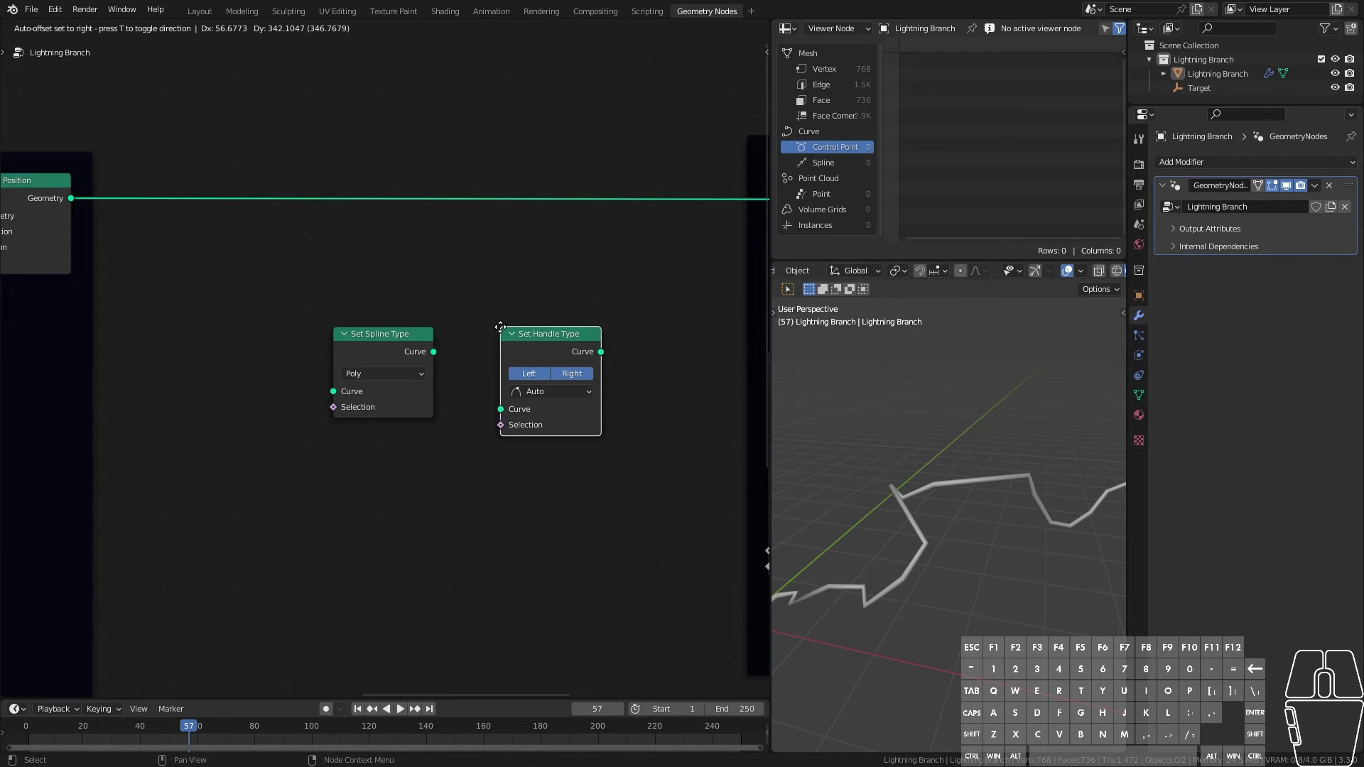
{"action": "left_click", "coordinate": [462, 309]}
Step: Insert Set Spline Type, set to Bezier, and then Set Handle Type into the link after Set Position
{"action": "left_click_drag", "start_coordinate": [392, 344], "coordinate": [265, 189]}
{"action": "left_click", "coordinate": [273, 215]}
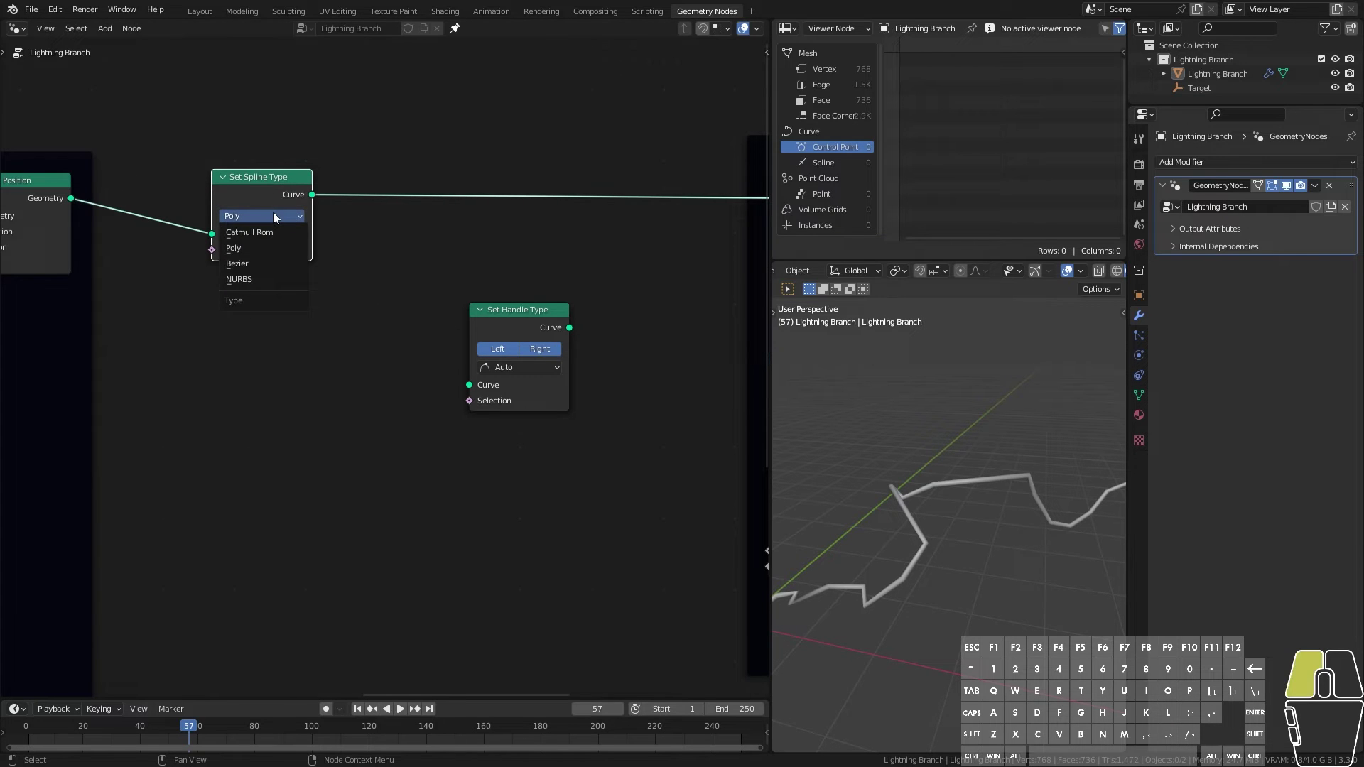
{"action": "left_click", "coordinate": [260, 263]}
{"action": "left_click_drag", "start_coordinate": [514, 312], "coordinate": [401, 159]}
Step: Mute and unmute the Set Handle Type node to compare its effect on the branch's shape
{"action": "middle_click_drag", "start_coordinate": [902, 522], "coordinate": [893, 587]}
{"action": "key", "text": "m"}
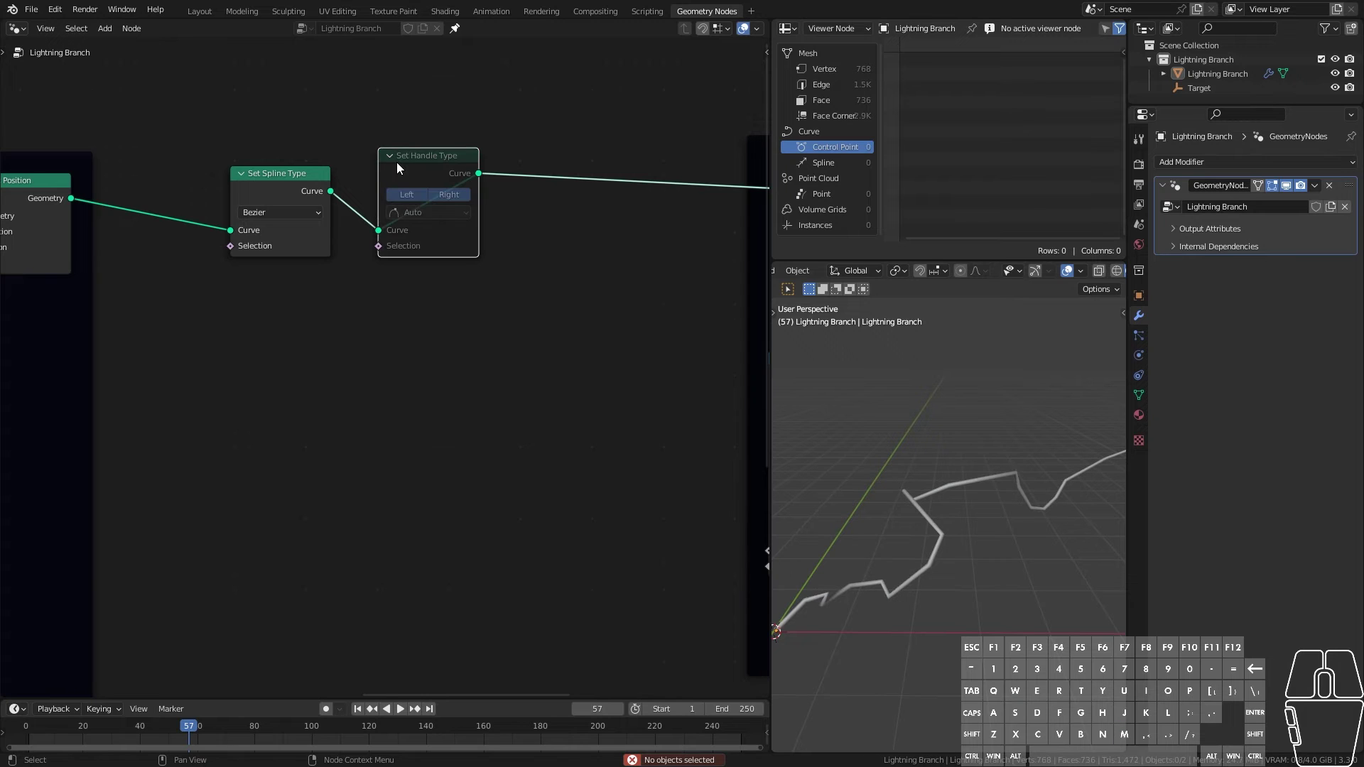
{"action": "key", "text": "m"}
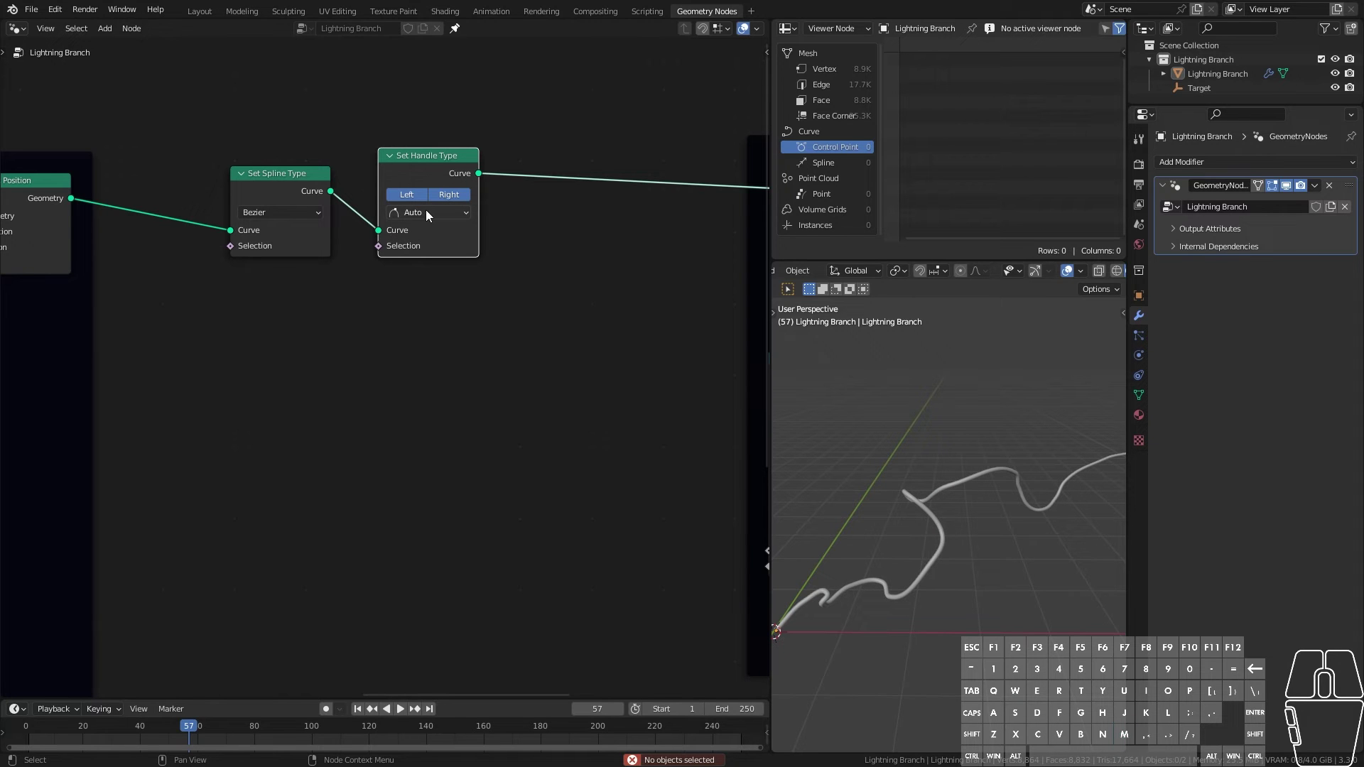
Step: Inspect the smoothed branch and slightly realign the Set Spline Type and Set Handle Type nodes
{"action": "left_click", "coordinate": [295, 179]}
{"action": "middle_click_drag", "start_coordinate": [902, 598], "coordinate": [993, 565]}
{"action": "mouse_move", "coordinate": [1024, 565]}
{"action": "middle_mouse_down"}
{"action": "mouse_move", "coordinate": [1018, 586]}
{"action": "mouse_move", "coordinate": [994, 557]}
{"action": "mouse_move", "coordinate": [775, 560]}
{"action": "mouse_move", "coordinate": [1072, 561]}
{"action": "mouse_move", "coordinate": [785, 573]}
{"action": "mouse_move", "coordinate": [1064, 549]}
{"action": "mouse_move", "coordinate": [1017, 545]}
{"action": "middle_mouse_up"}
{"action": "middle_click_drag", "start_coordinate": [895, 497], "coordinate": [969, 539]}
{"action": "left_click_drag", "start_coordinate": [256, 193], "coordinate": [247, 201]}
{"action": "left_click_drag", "start_coordinate": [383, 176], "coordinate": [368, 177]}
{"action": "left_click_drag", "start_coordinate": [265, 136], "coordinate": [487, 336]}
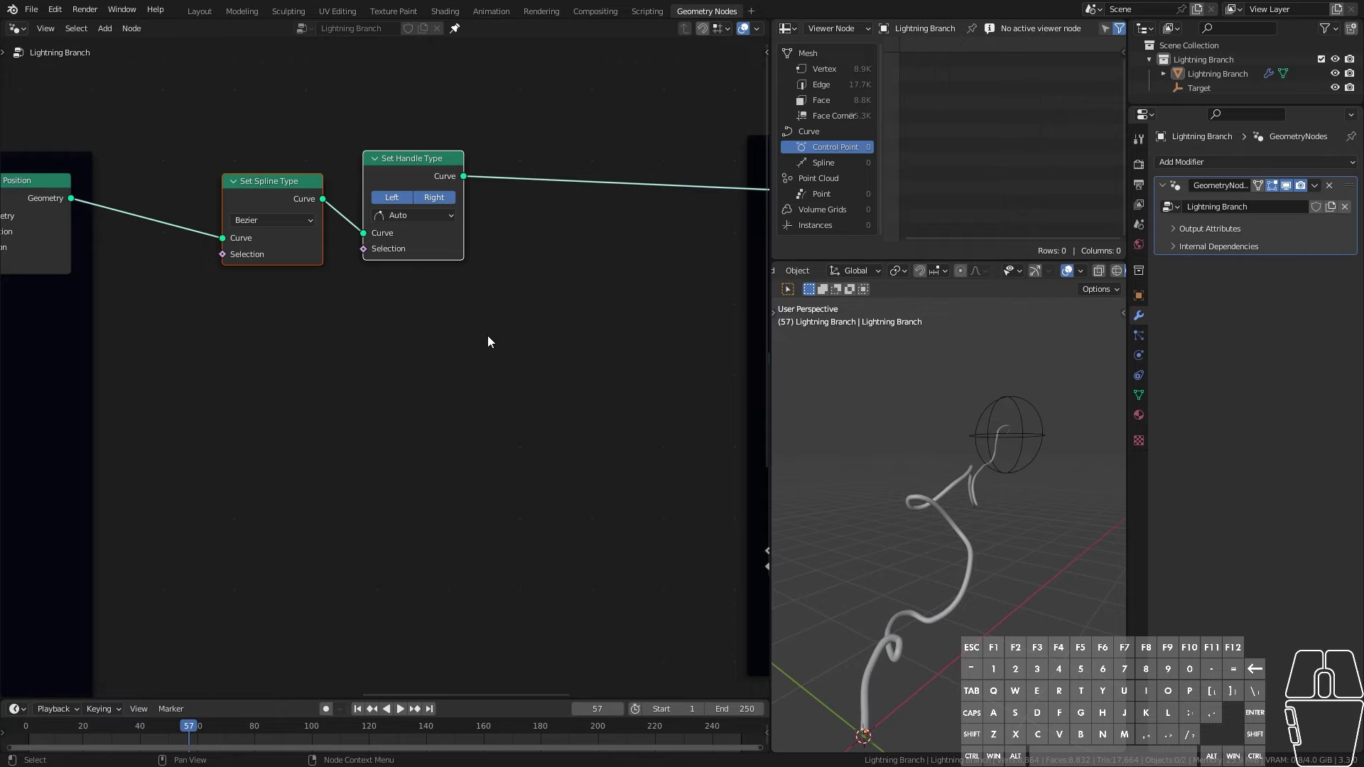
{"action": "left_click", "coordinate": [376, 314]}
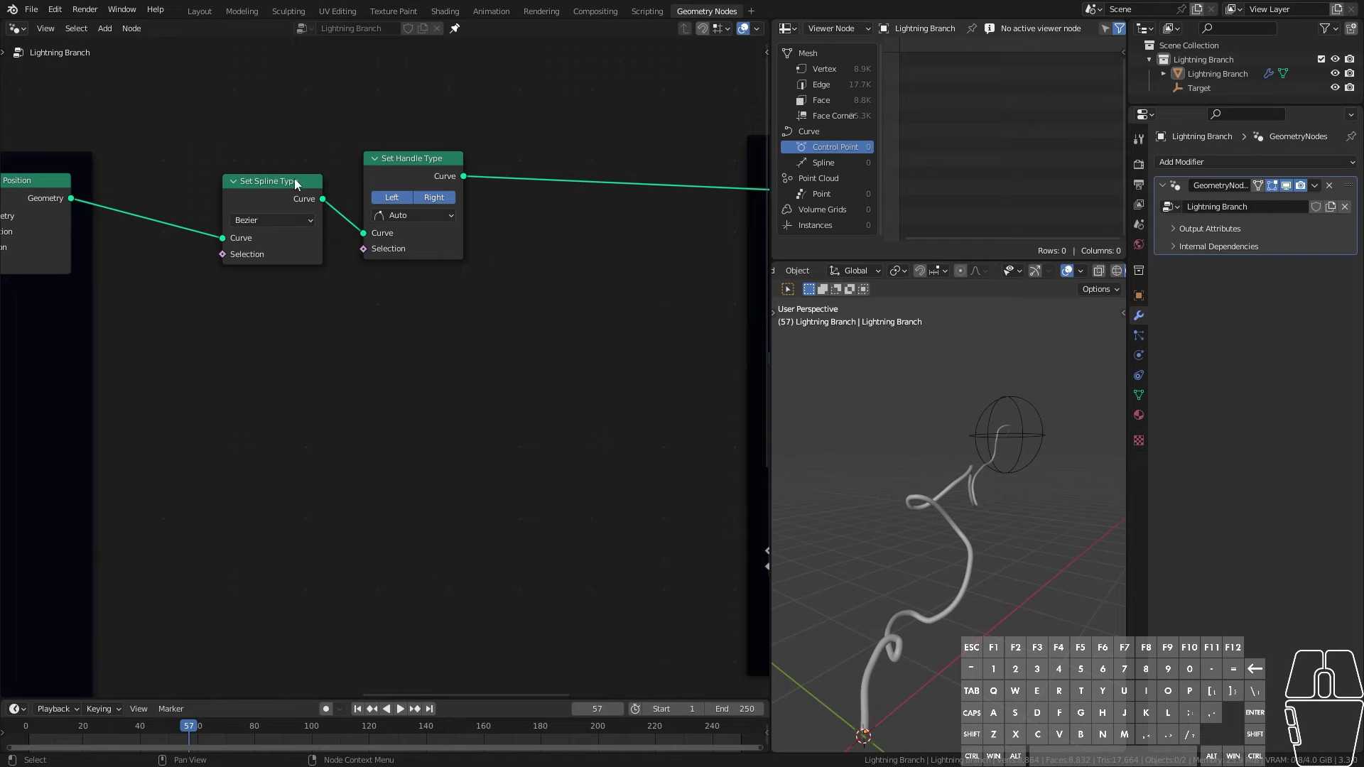
{"action": "left_click_drag", "start_coordinate": [269, 128], "coordinate": [428, 294]}
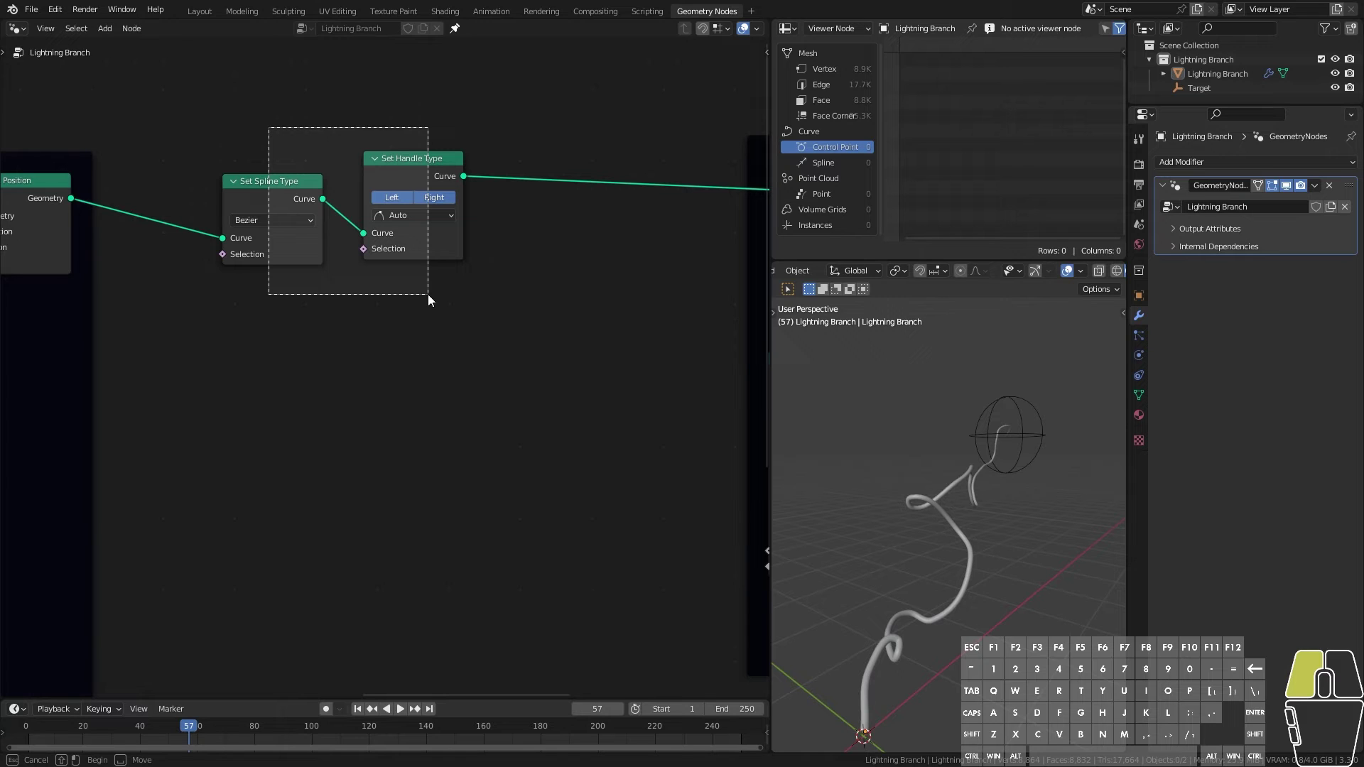
{"action": "left_click_drag", "start_coordinate": [428, 294], "coordinate": [428, 293]}
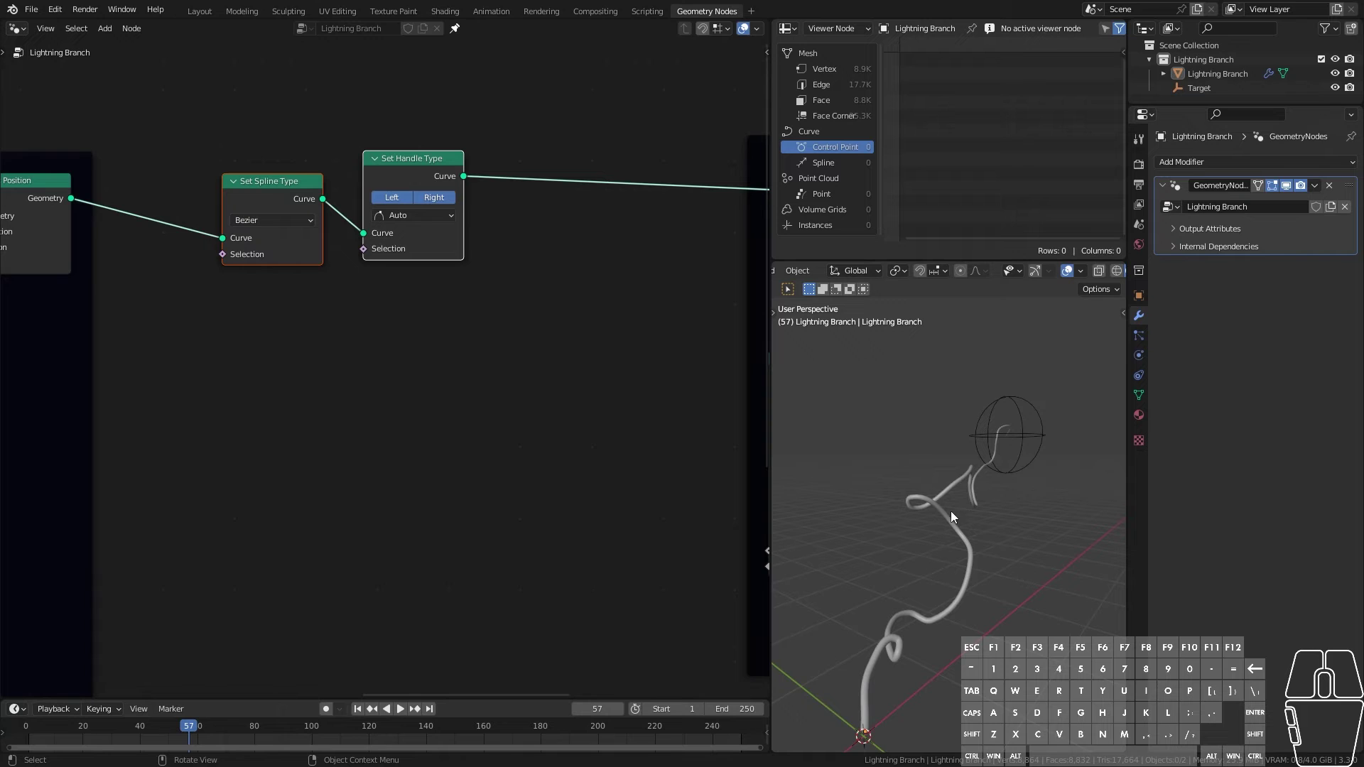
{"action": "left_click", "coordinate": [323, 328]}
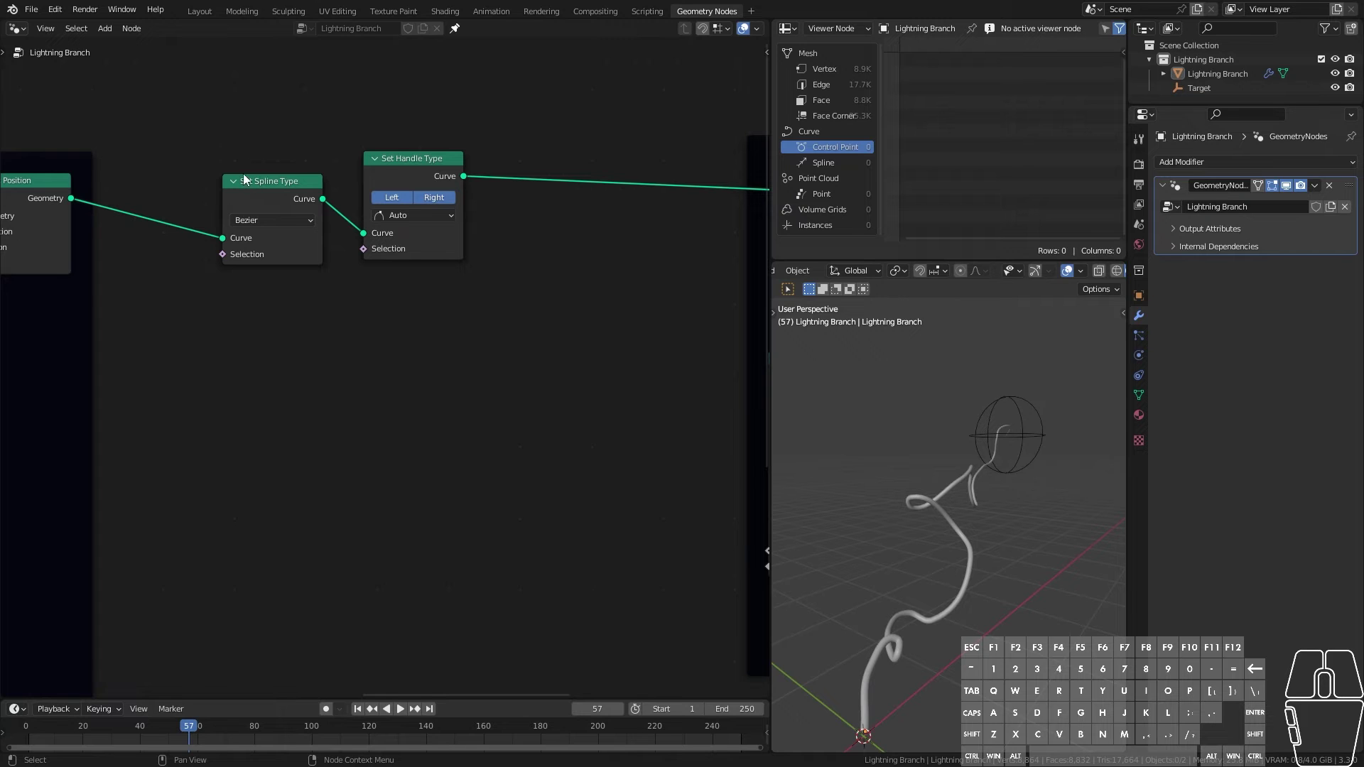
{"action": "mouse_move", "coordinate": [1024, 605]}
{"action": "middle_mouse_down"}
{"action": "mouse_move", "coordinate": [990, 624]}
{"action": "mouse_move", "coordinate": [1010, 620]}
{"action": "middle_mouse_up"}
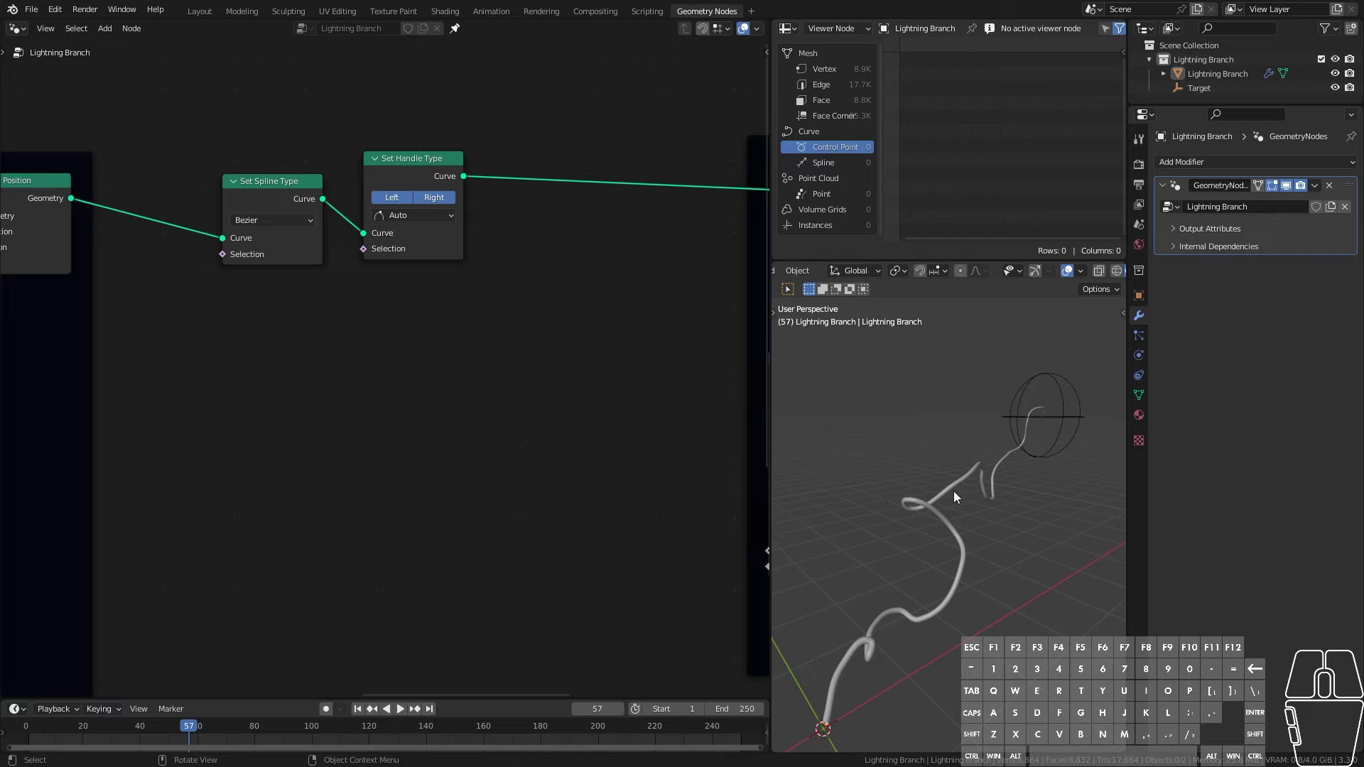
Step: Frame the Set Spline Type and Set Handle Type nodes together, label the frame Method_1 and shift it slightly
{"action": "left_click_drag", "start_coordinate": [262, 151], "coordinate": [446, 377]}
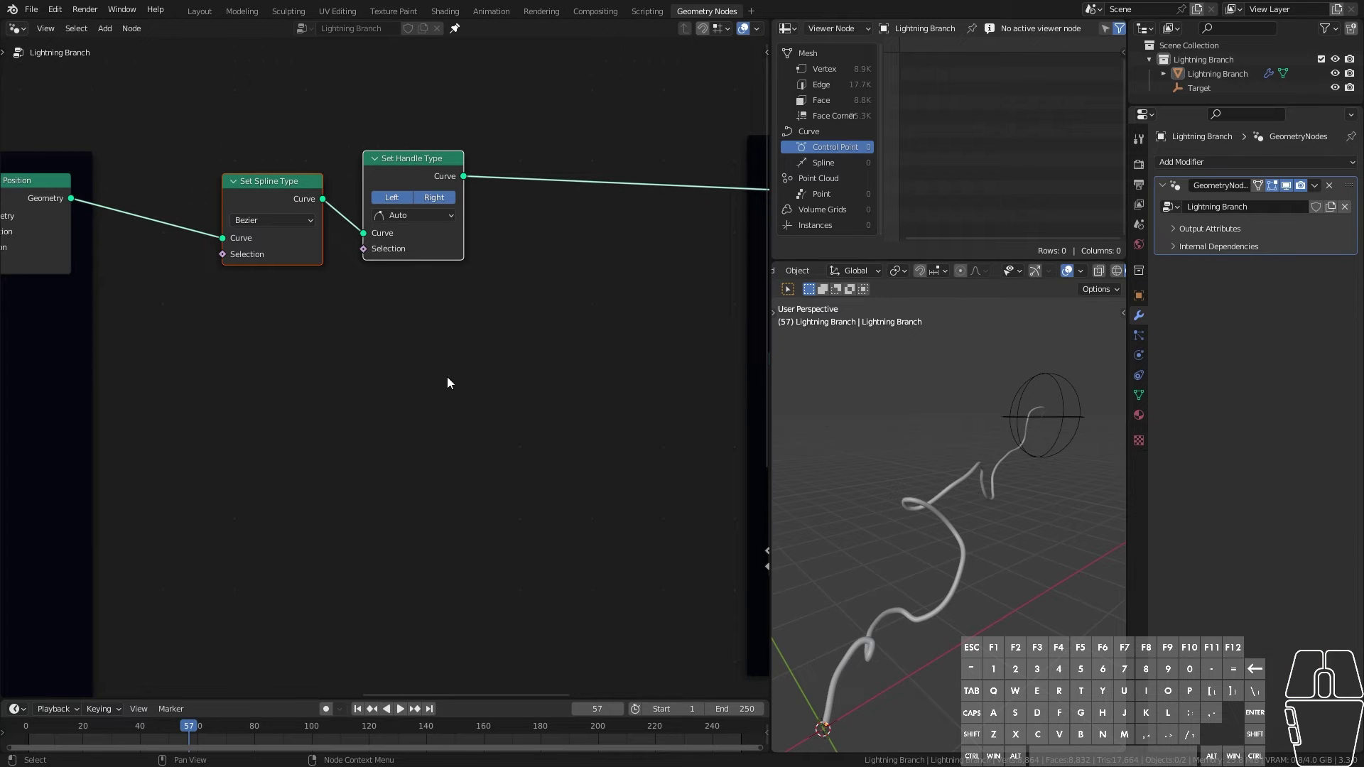
{"action": "key", "text": "shift+p"}
{"action": "key", "text": "F2"}
{"action": "type", "text": "Method_1"}
{"action": "key", "text": "Return"}
{"action": "left_click_drag", "start_coordinate": [273, 213], "coordinate": [260, 213]}
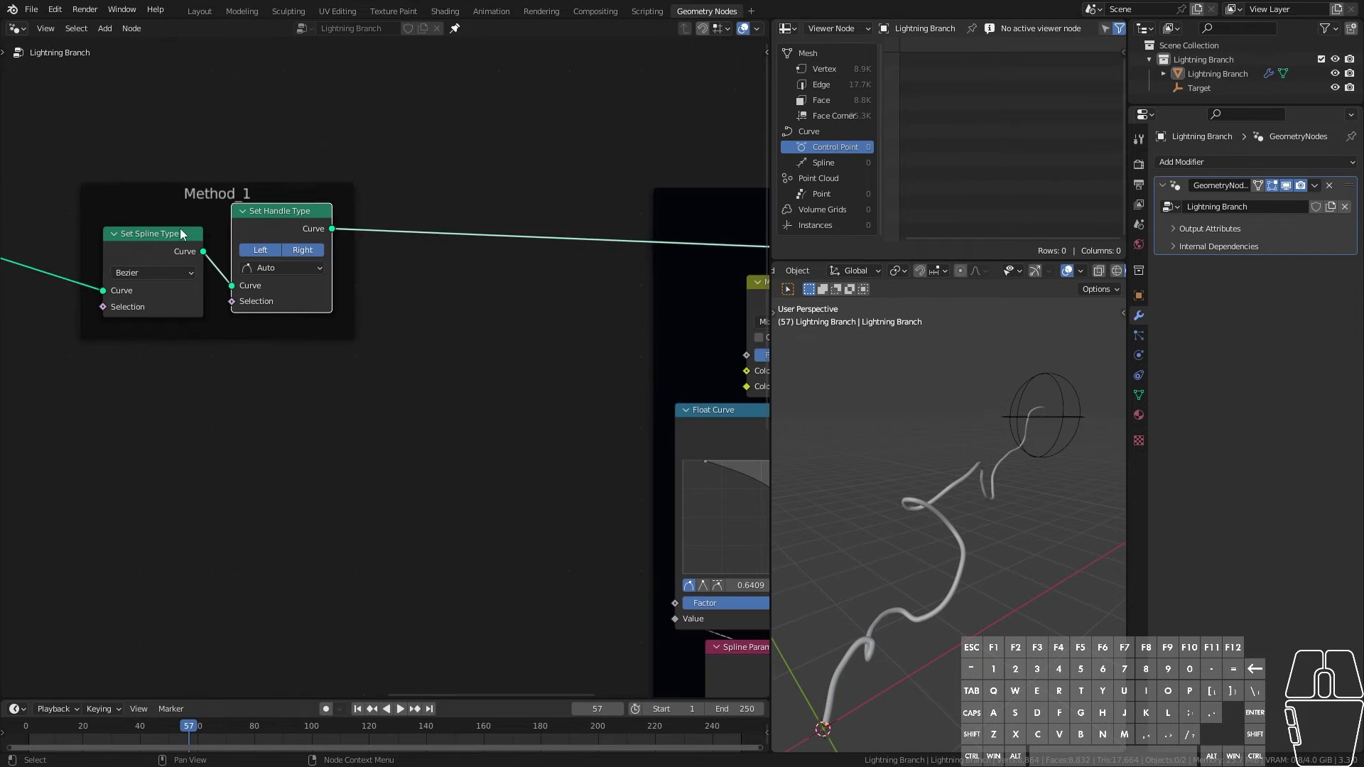
Step: Mute the Set Spline Type and Set Handle Type nodes in the Method_1 frame and nudge the frame aside
{"action": "left_click", "coordinate": [157, 232]}
{"action": "key", "text": "m"}
{"action": "left_click", "coordinate": [259, 221]}
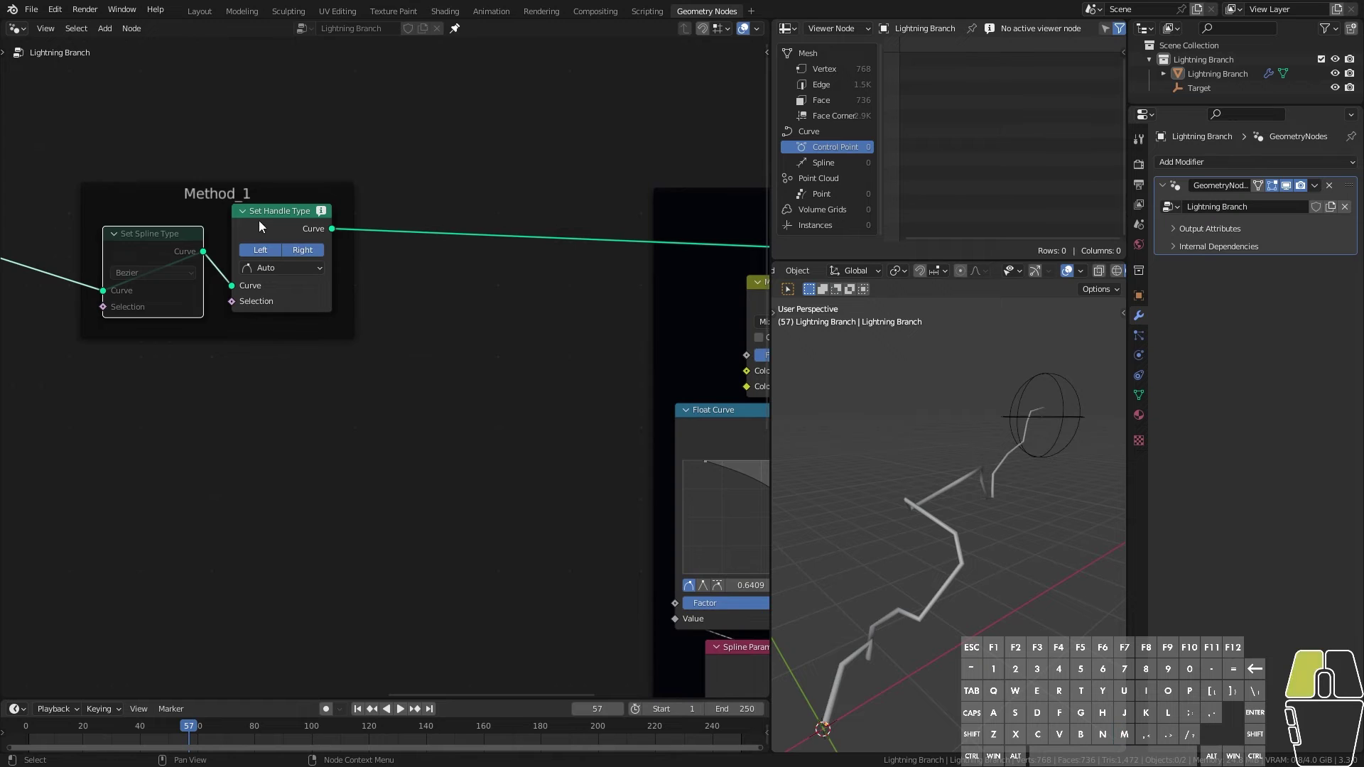
{"action": "key", "text": "m"}
{"action": "middle_click_drag", "start_coordinate": [240, 274], "coordinate": [366, 315]}
{"action": "left_click_drag", "start_coordinate": [295, 231], "coordinate": [286, 231]}
{"action": "middle_click_drag", "start_coordinate": [517, 457], "coordinate": [338, 457]}
Step: Insert a Fillet Curve node into the link between the Method_1 frame and the Radius frame
{"action": "middle_click_drag", "start_coordinate": [1026, 619], "coordinate": [1055, 605]}
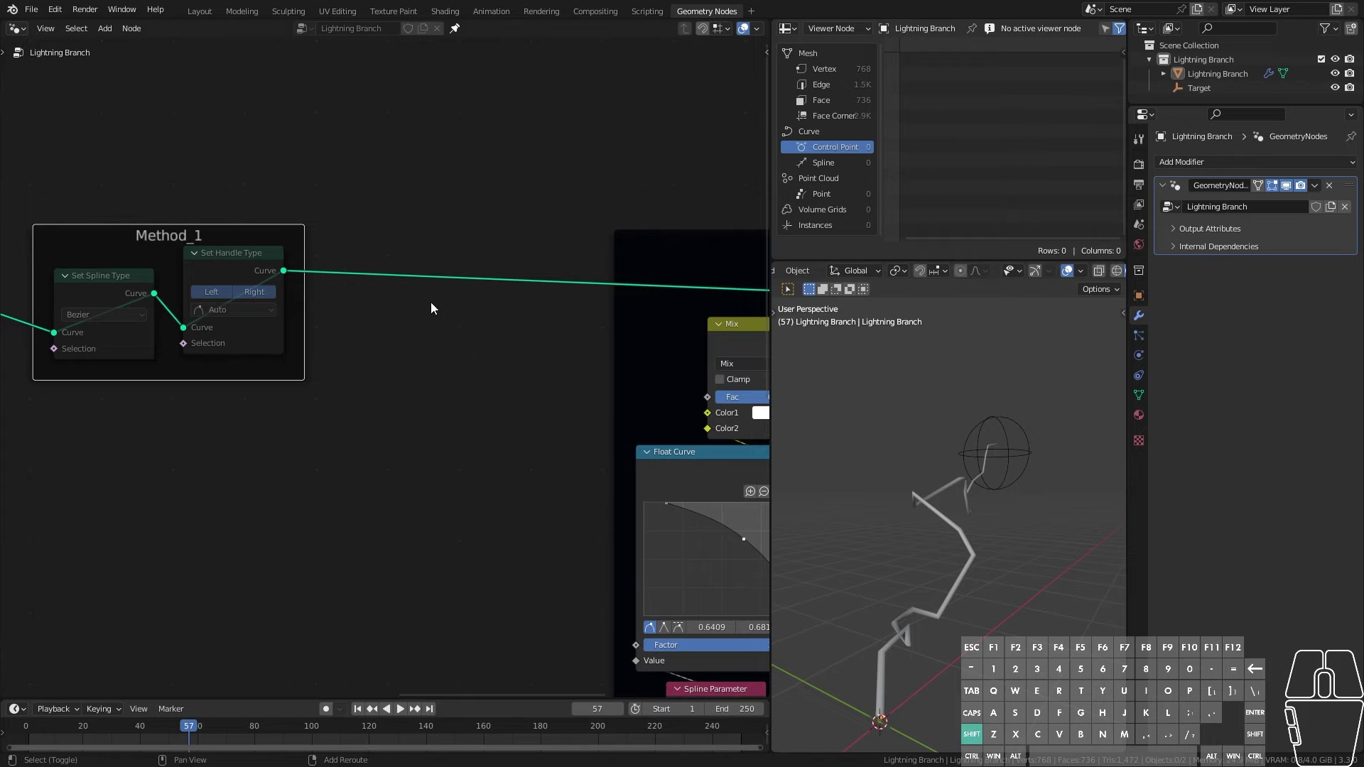
{"action": "key", "text": "shift+a"}
{"action": "mouse_move", "coordinate": [430, 301]}
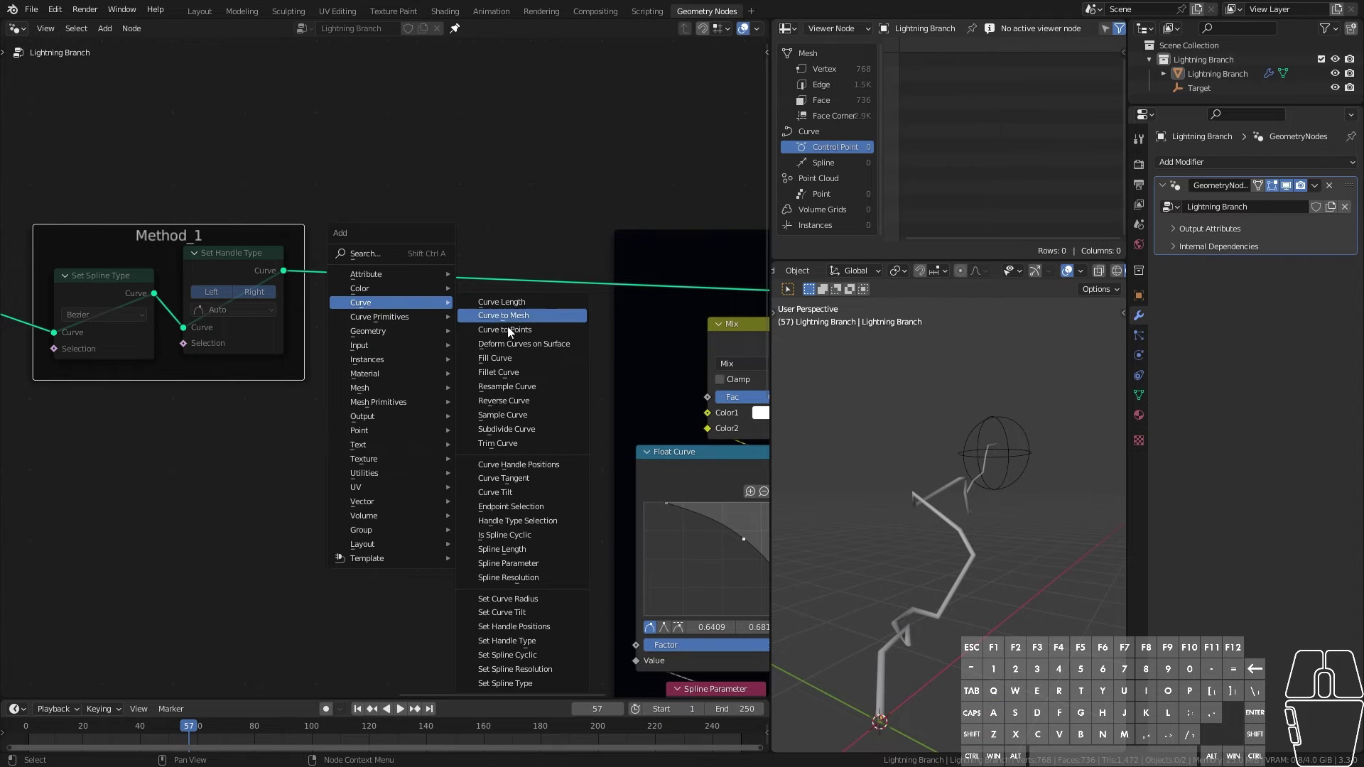
{"action": "left_click", "coordinate": [523, 373]}
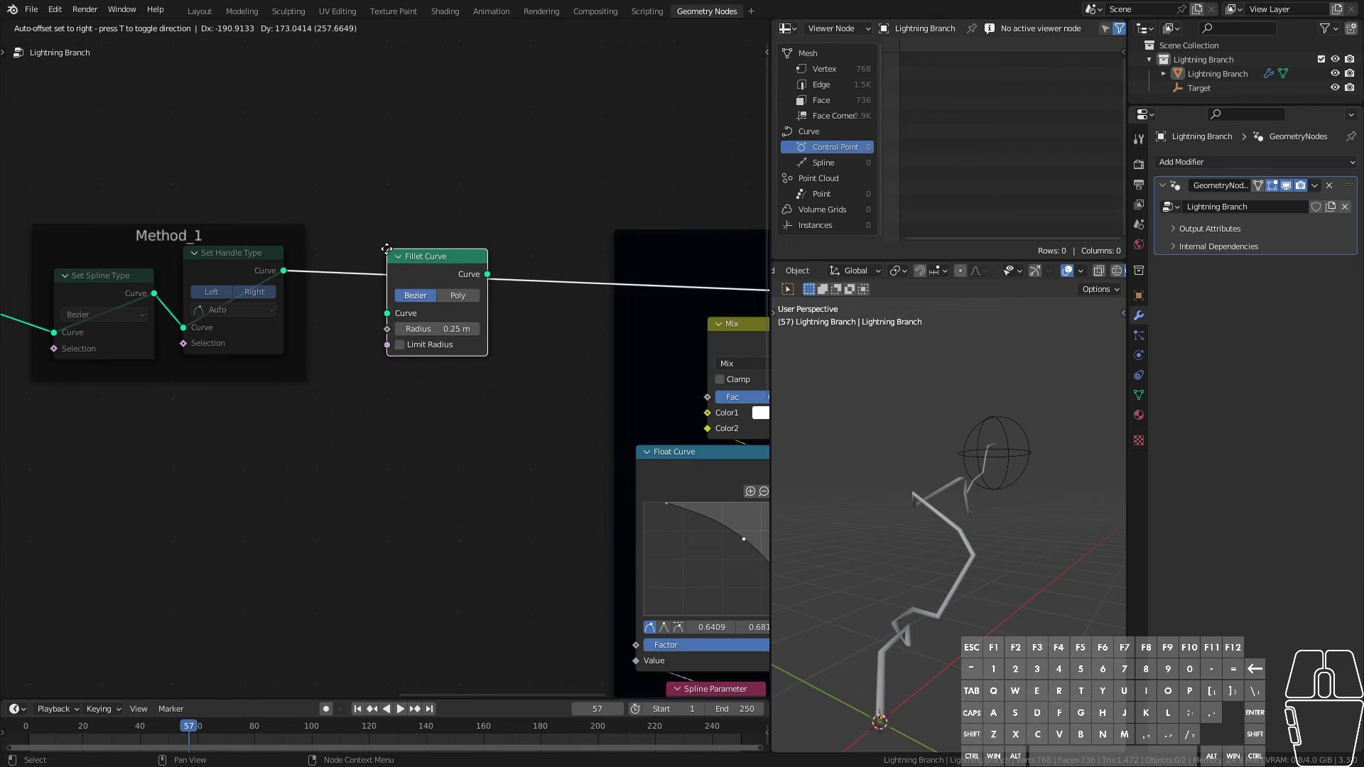
{"action": "left_click", "coordinate": [386, 248]}
Step: Set the Fillet Curve node to Poly with Limit Radius enabled, a radius of 0.1 m and a count of 3
{"action": "scroll", "coordinate": [485, 396], "scroll_direction": "up", "scroll_amount": 2}
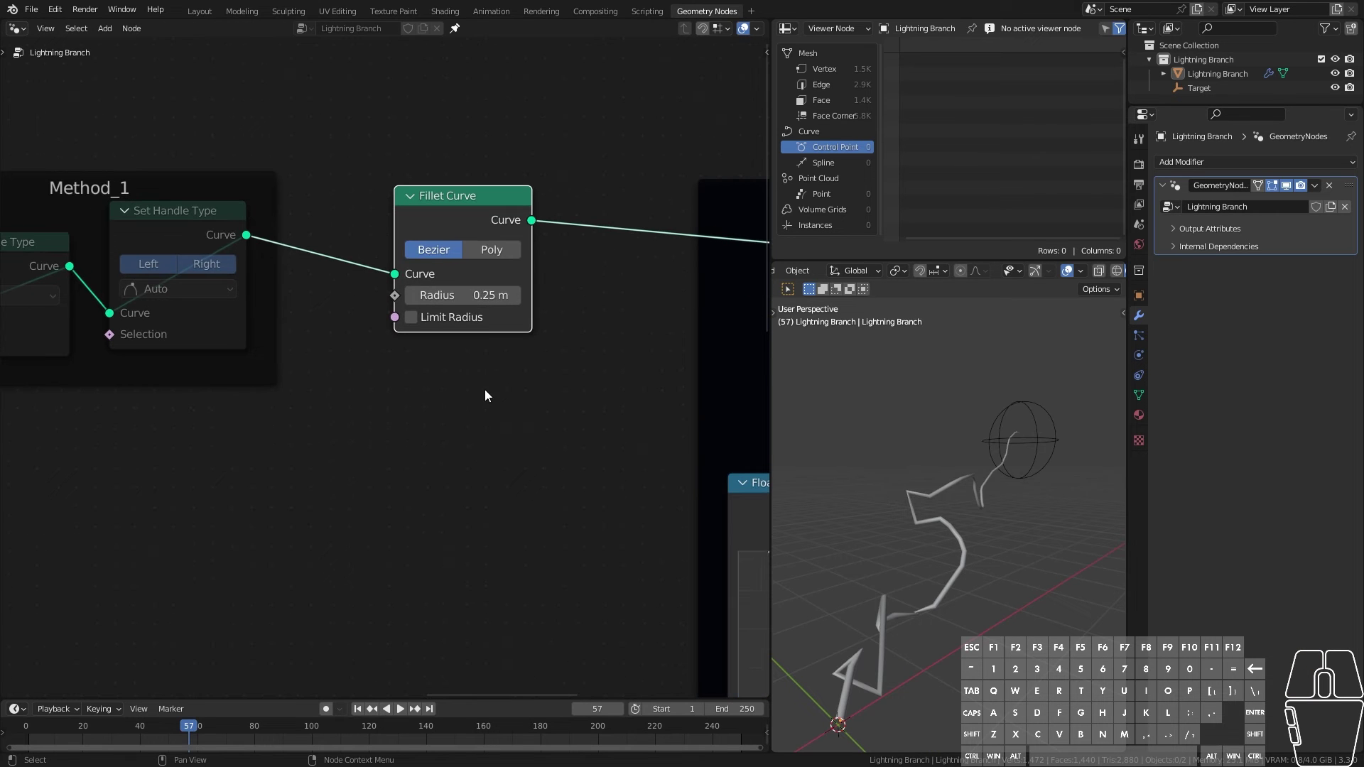
{"action": "left_click", "coordinate": [488, 251]}
{"action": "left_click", "coordinate": [408, 338]}
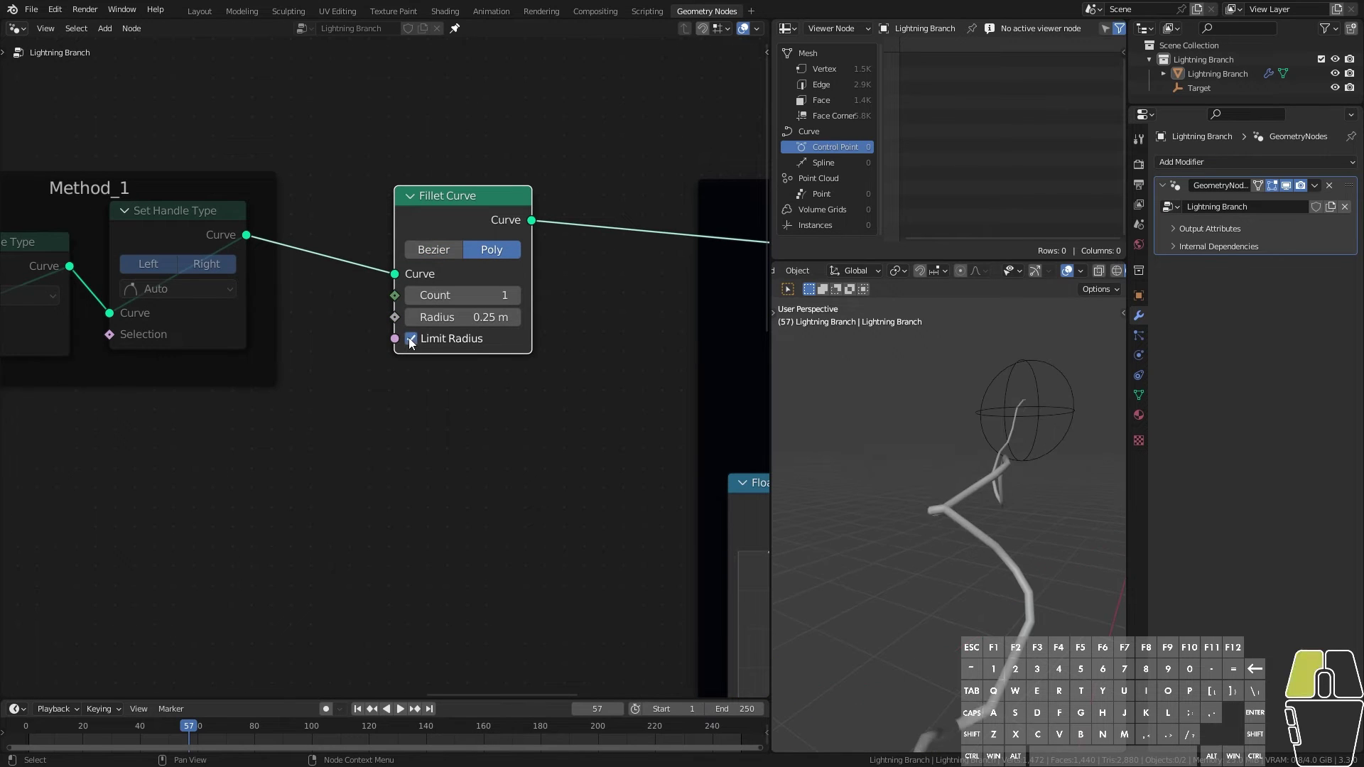
{"action": "middle_click_drag", "start_coordinate": [948, 552], "coordinate": [878, 454]}
{"action": "left_click_drag", "start_coordinate": [490, 319], "coordinate": [455, 319], "text": "shift"}
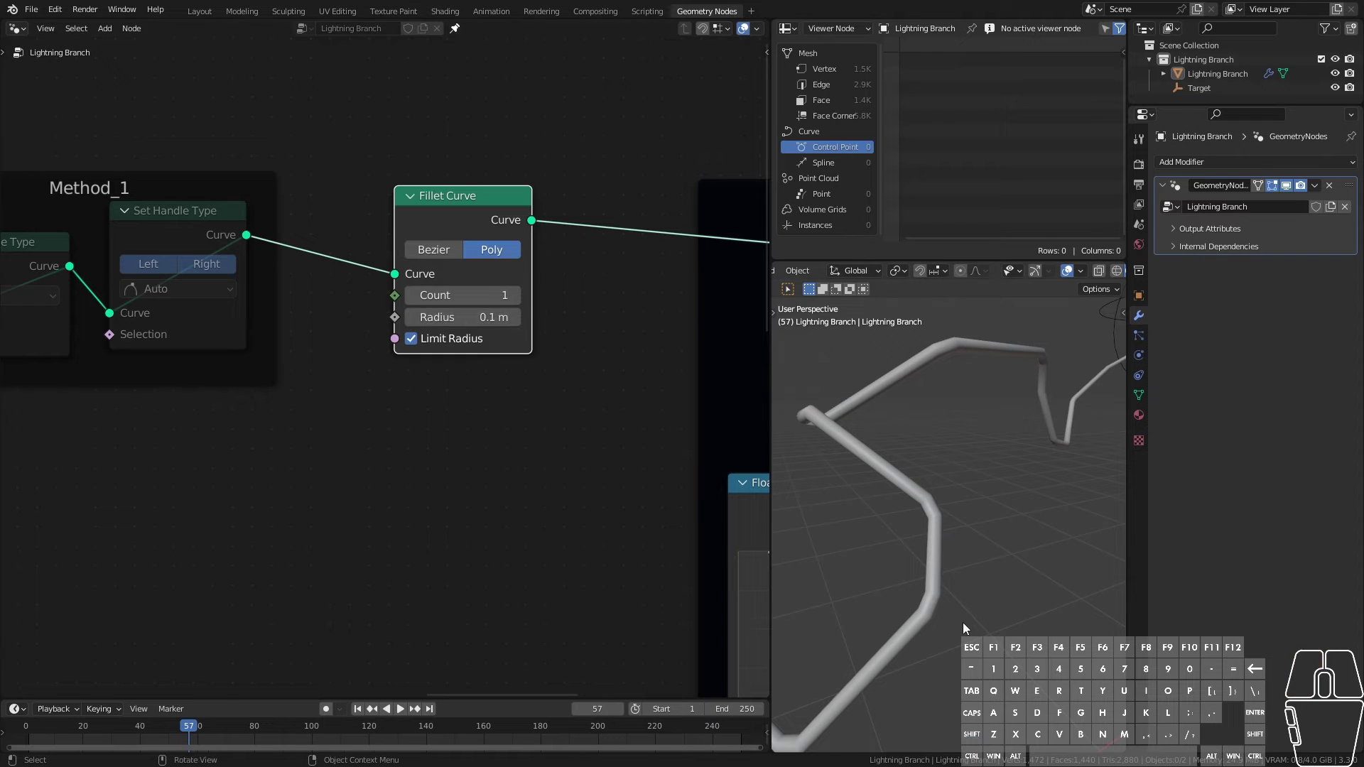
{"action": "left_click", "coordinate": [519, 296]}
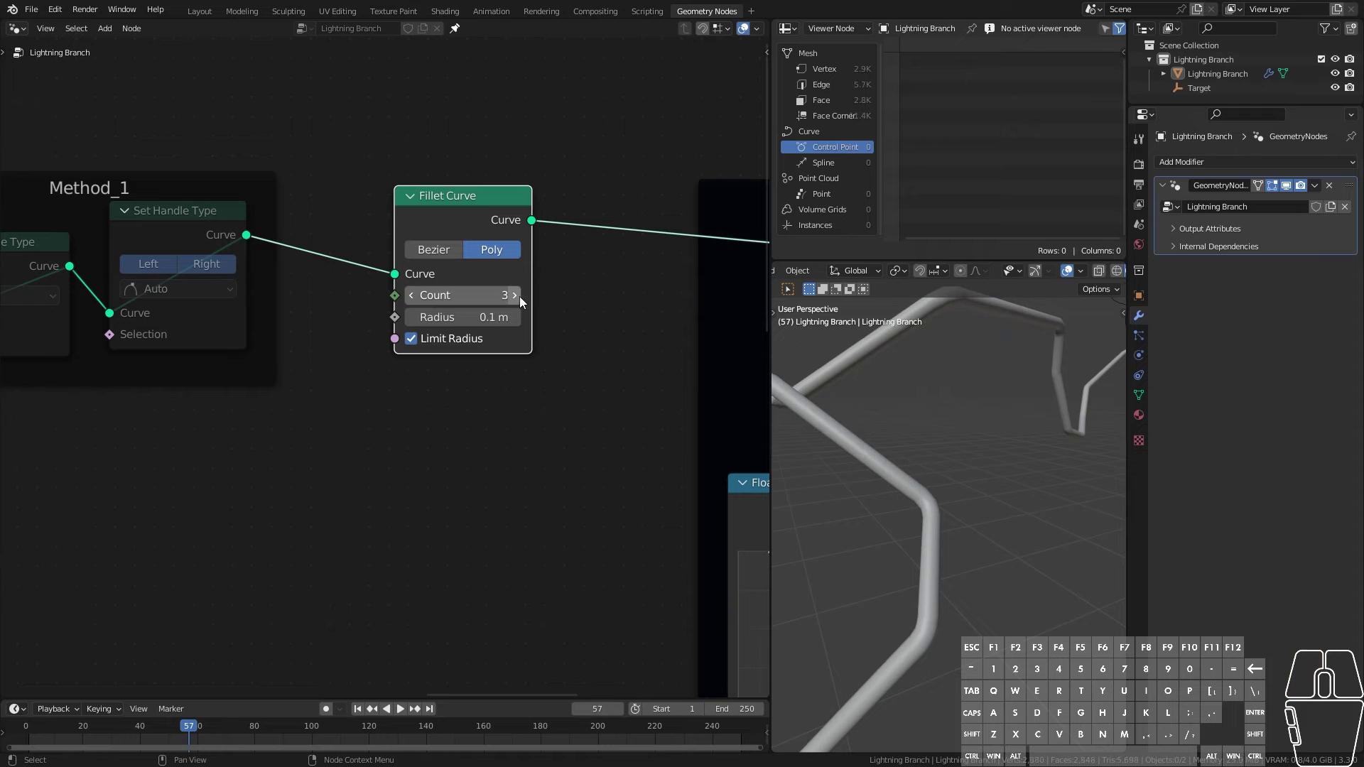
Step: Raise the Fillet Curve radius to 0.13 m and toggle the node's muting to compare the branch with and without it
{"action": "left_click_drag", "start_coordinate": [467, 321], "coordinate": [467, 344], "text": "shift"}
{"action": "scroll", "coordinate": [914, 507], "scroll_direction": "down", "scroll_amount": 6}
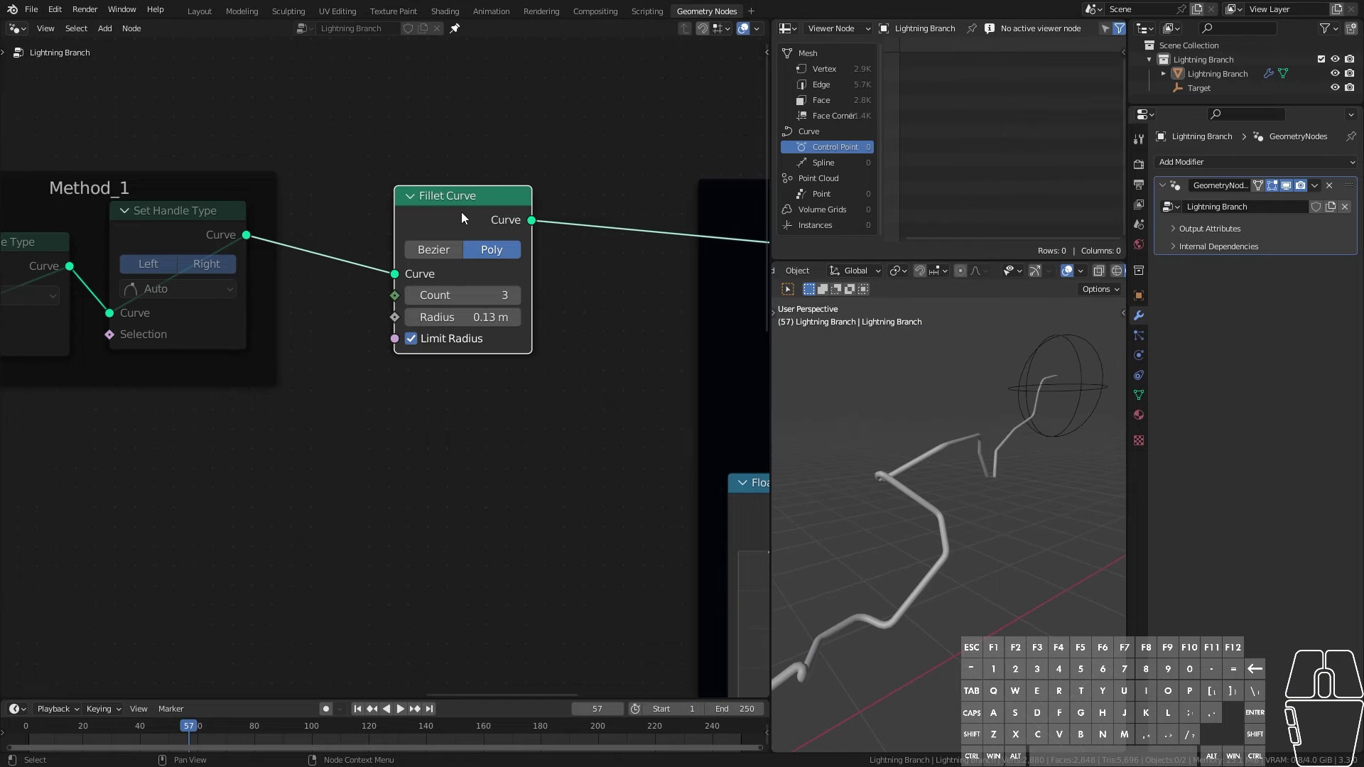
{"action": "key", "text": "m"}
{"action": "scroll", "coordinate": [896, 508], "scroll_direction": "up", "scroll_amount": 3}
{"action": "key", "text": "m"}
{"action": "key", "text": "m"}
{"action": "key", "text": "m"}
{"action": "key", "text": "m"}
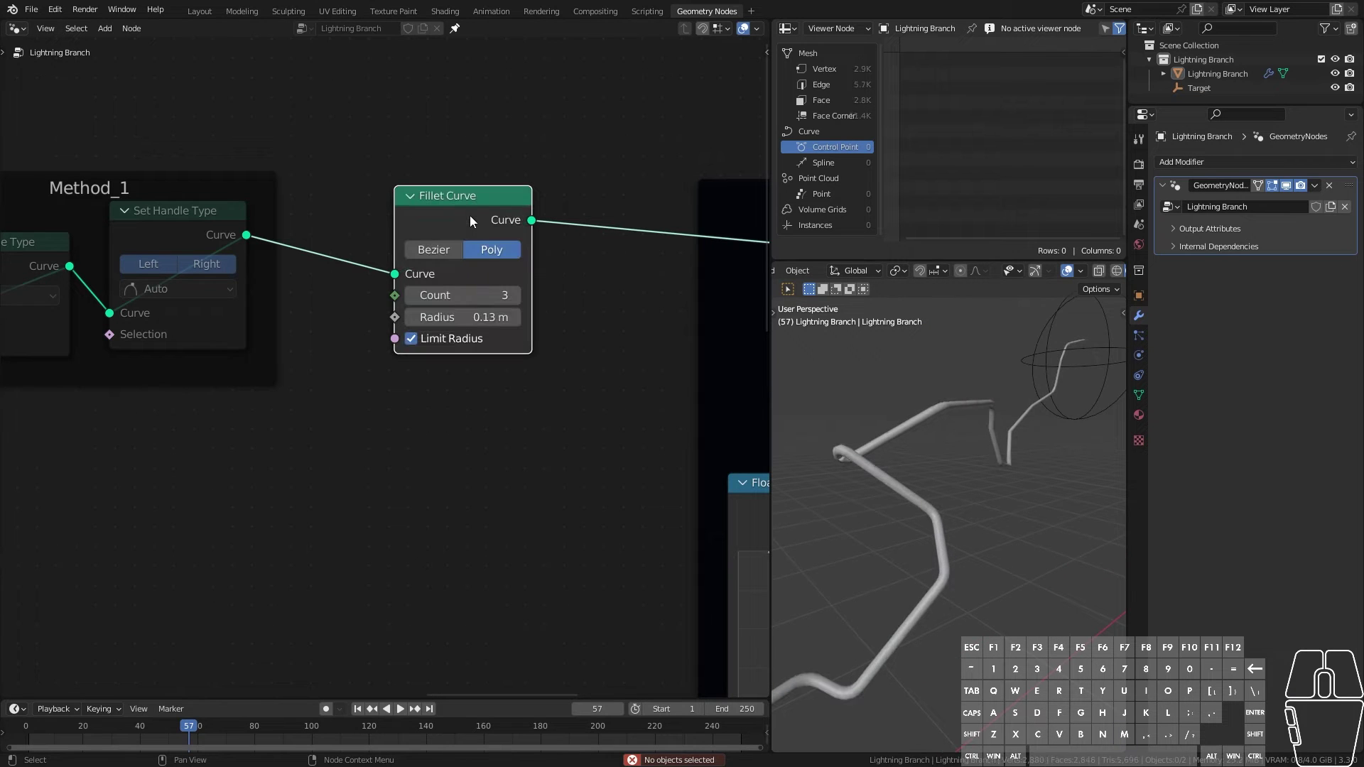
{"action": "middle_click_drag", "start_coordinate": [995, 529], "coordinate": [932, 560]}
Step: Wrap the Fillet Curve node in its own frame and label the frame Method_2
{"action": "key", "text": "ctrl+j"}
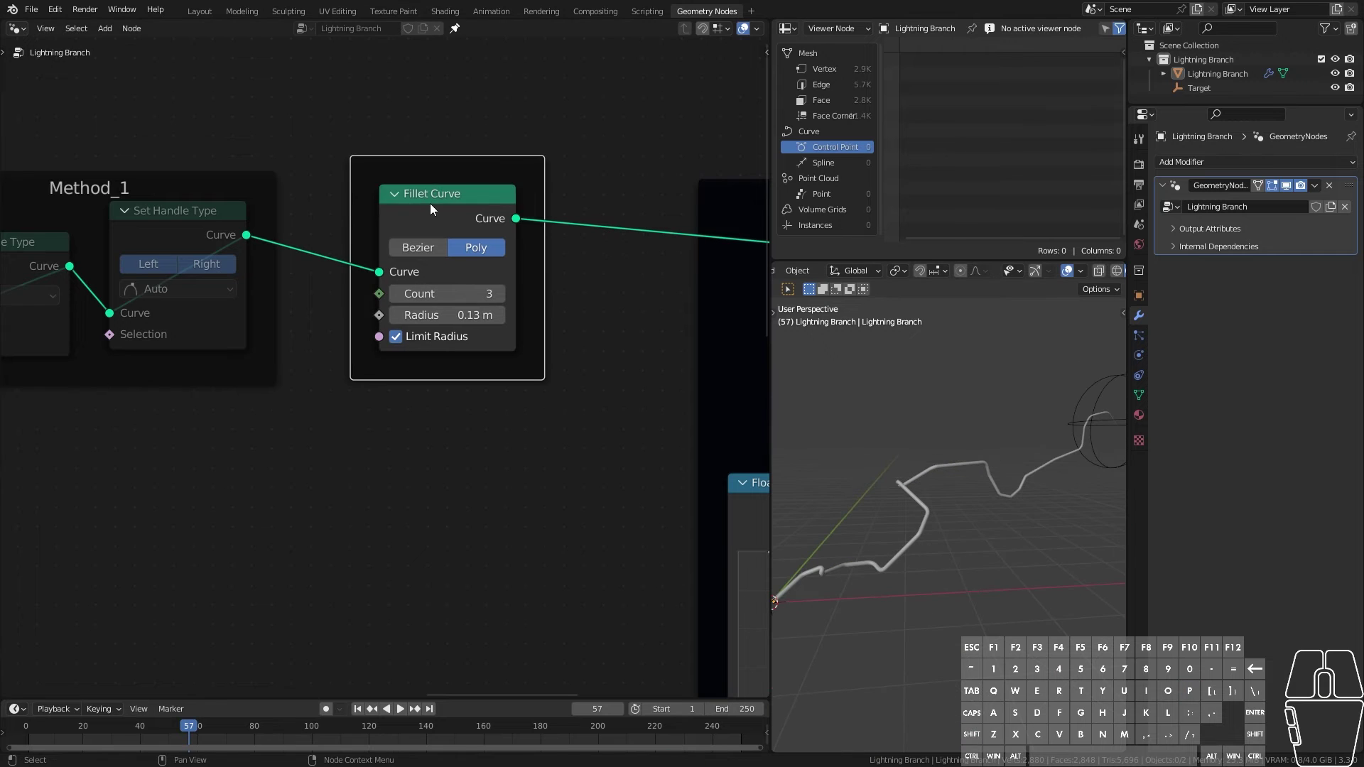
{"action": "key", "text": "F2"}
{"action": "type", "text": "Method_2"}
{"action": "key", "text": "Return"}
{"action": "scroll", "coordinate": [429, 203], "scroll_direction": "down", "scroll_amount": 3}
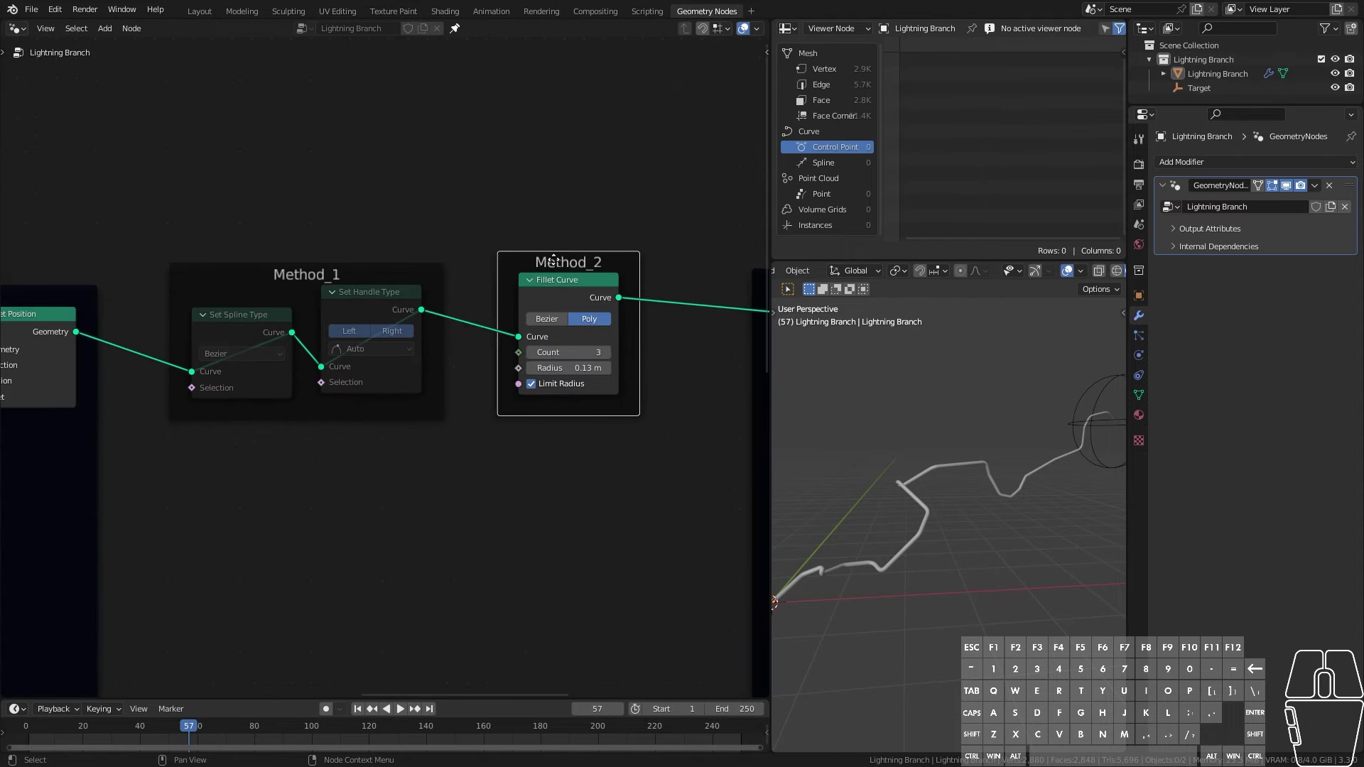
Step: Group the Method_1 and Method_2 frames inside a parent frame, tidy their placement and label the parent Smoothness
{"action": "left_click", "coordinate": [356, 267], "text": "shift"}
{"action": "key", "text": "ctrl+j"}
{"action": "mouse_move", "coordinate": [356, 266]}
{"action": "left_mouse_down"}
{"action": "mouse_move", "coordinate": [344, 265]}
{"action": "mouse_move", "coordinate": [355, 269]}
{"action": "left_mouse_up"}
{"action": "mouse_move", "coordinate": [496, 268]}
{"action": "left_mouse_down"}
{"action": "mouse_move", "coordinate": [514, 269]}
{"action": "mouse_move", "coordinate": [502, 273]}
{"action": "left_mouse_up"}
{"action": "left_click", "coordinate": [404, 249]}
{"action": "key", "text": "F2"}
{"action": "type", "text": "Smoothness"}
{"action": "key", "text": "Return"}
Step: Give the Smoothness frame the same dark custom colour as the Distortion and Radius frames and save the file
{"action": "key", "text": "n"}
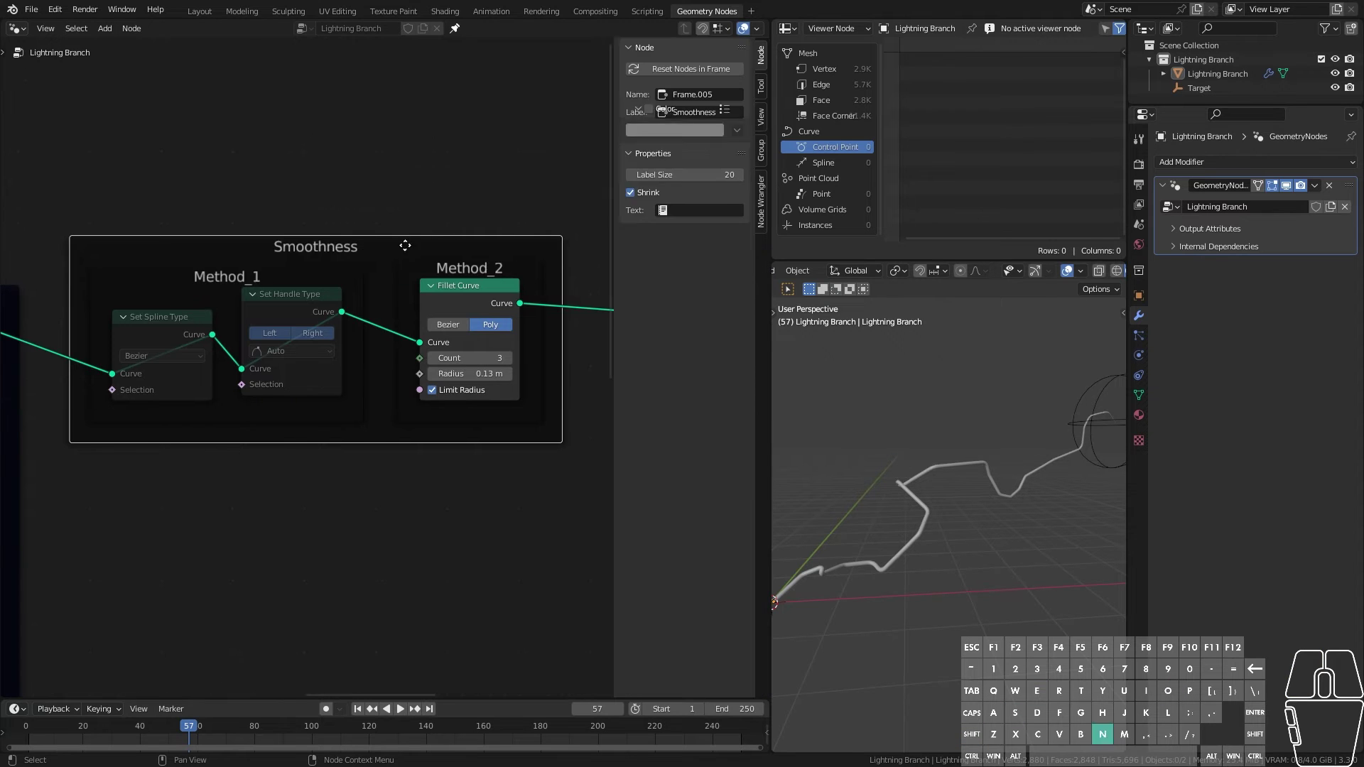
{"action": "left_click_drag", "start_coordinate": [360, 274], "coordinate": [359, 295]}
{"action": "left_click", "coordinate": [649, 134]}
{"action": "left_click", "coordinate": [689, 156]}
{"action": "left_click", "coordinate": [649, 133]}
{"action": "left_click", "coordinate": [547, 245]}
{"action": "left_click", "coordinate": [649, 134]}
{"action": "left_click", "coordinate": [675, 155]}
{"action": "left_click", "coordinate": [675, 245]}
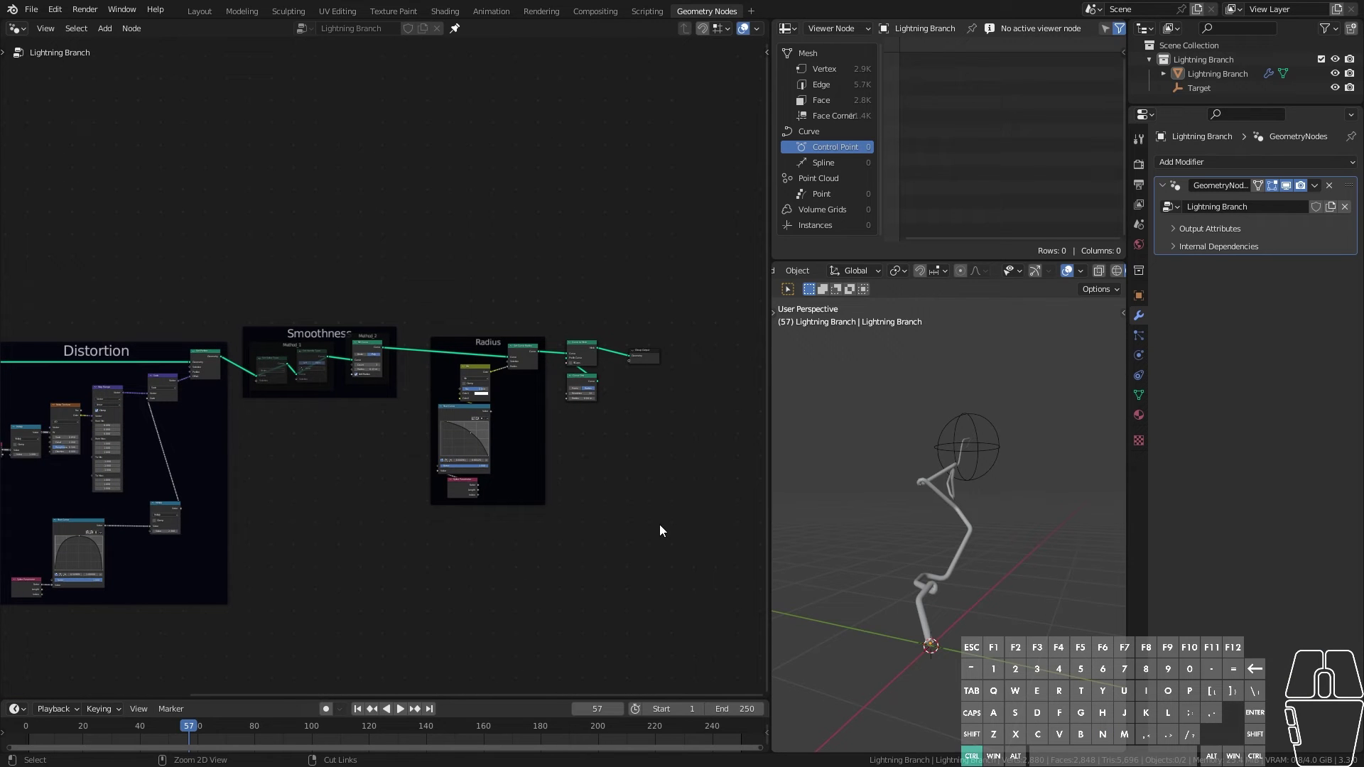
{"action": "key", "text": "ctrl+s"}
{"action": "middle_click_drag", "start_coordinate": [898, 522], "coordinate": [979, 522]}
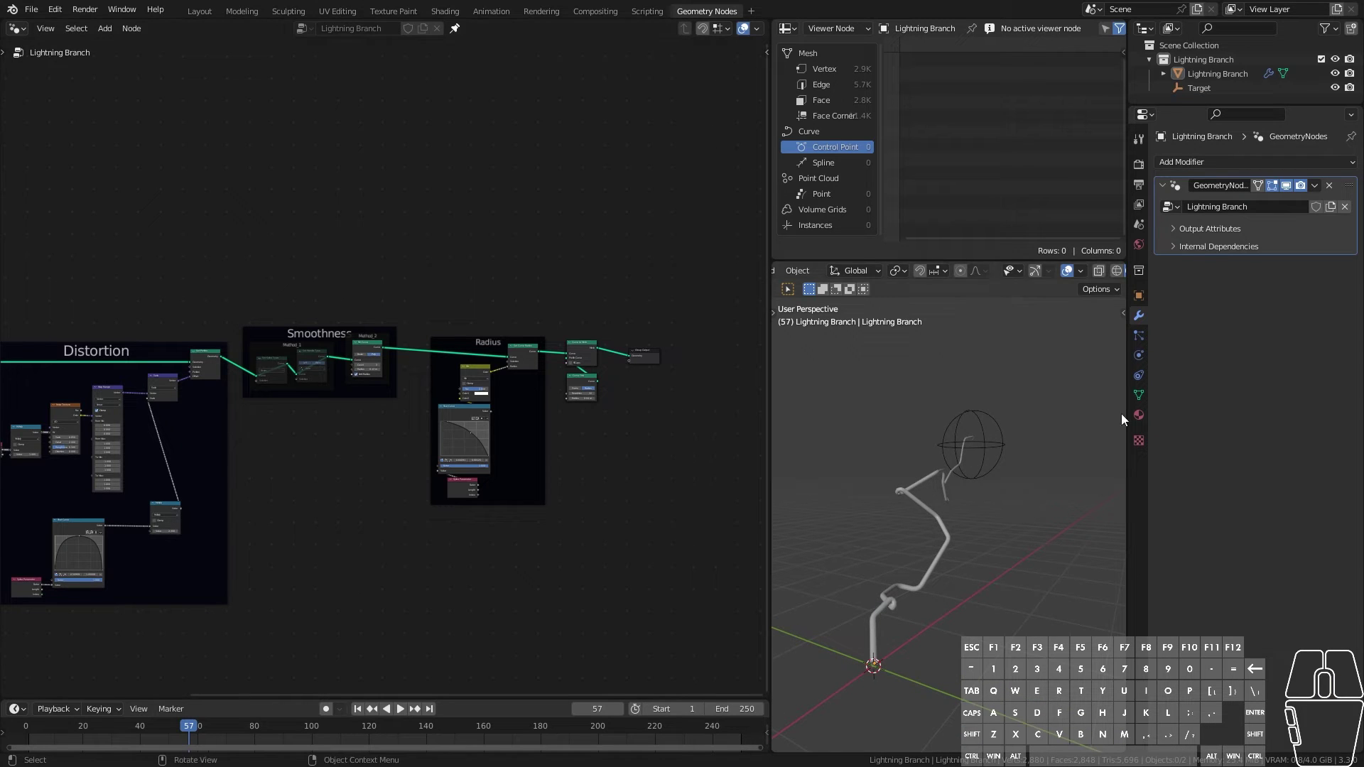
Step: Create a new material named M_Lightning on the Lightning Branch object and save the file
{"action": "left_click", "coordinate": [1139, 414]}
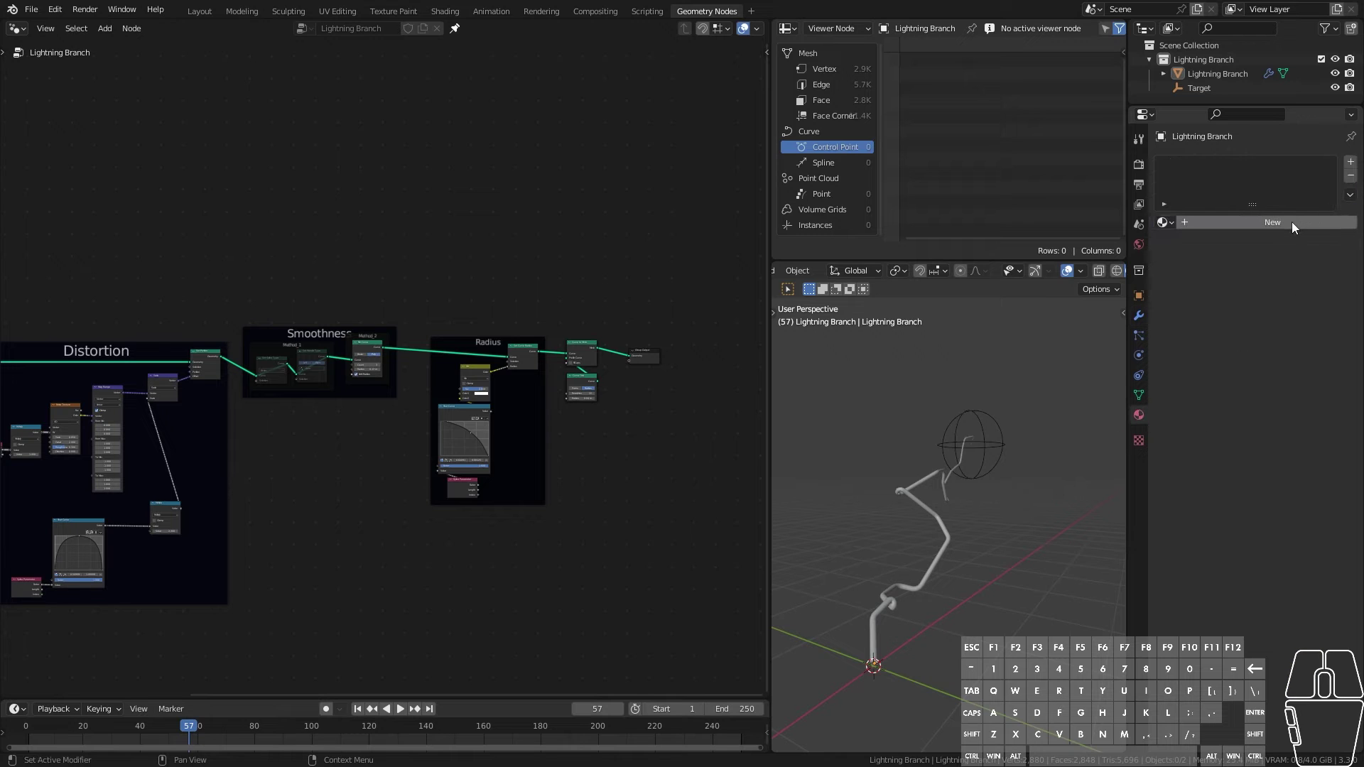
{"action": "left_click", "coordinate": [1272, 222]}
{"action": "left_click", "coordinate": [1238, 221]}
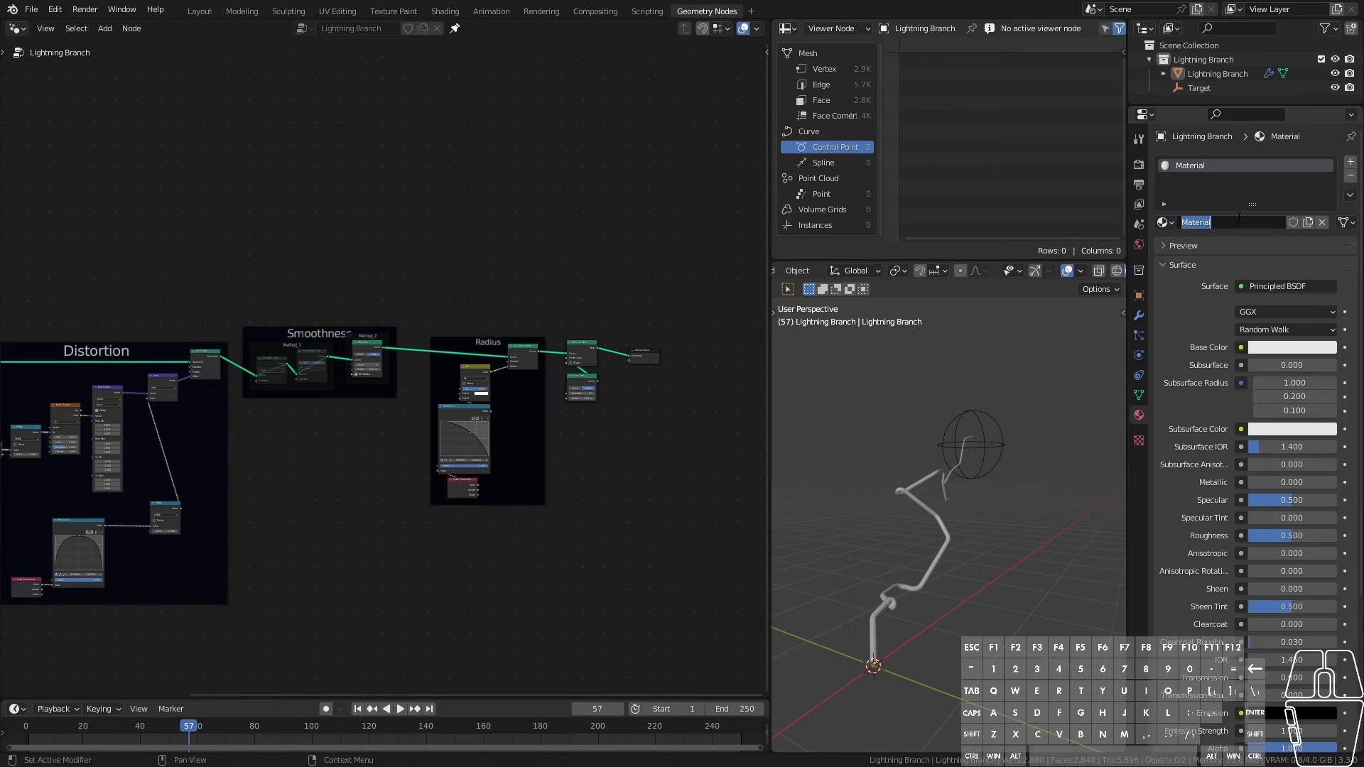
{"action": "key", "text": "shift"}
{"action": "type", "text": "M_Lightning"}
{"action": "key", "text": "Return"}
{"action": "key", "text": "ctrl+s"}
Step: Insert a Set Material node between Curve to Mesh and Group Output, assign M_Lightning to it and save the file
{"action": "middle_click_drag", "start_coordinate": [454, 480], "coordinate": [455, 502]}
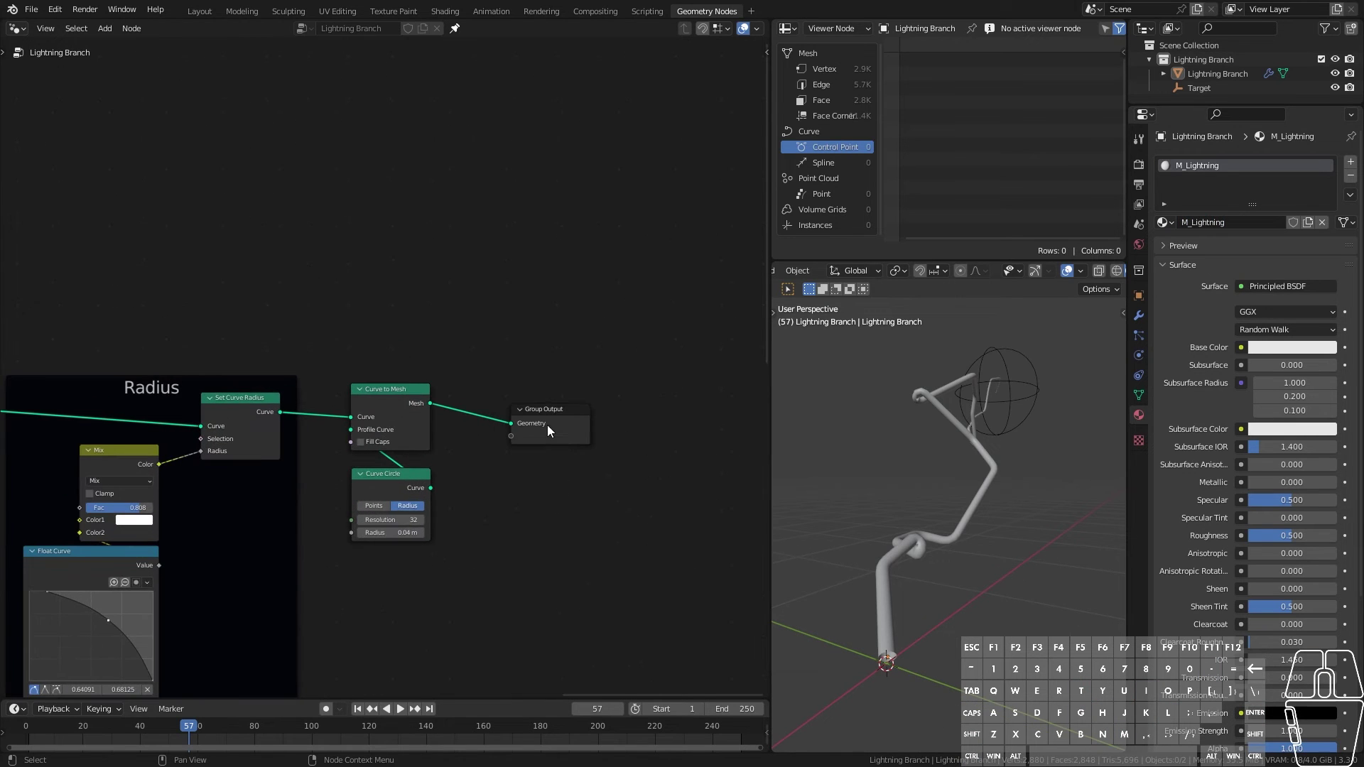
{"action": "left_click_drag", "start_coordinate": [548, 430], "coordinate": [675, 418]}
{"action": "key", "text": "shift"}
{"action": "key", "text": "shift+a"}
{"action": "mouse_move", "coordinate": [547, 430]}
{"action": "left_click", "coordinate": [675, 479]}
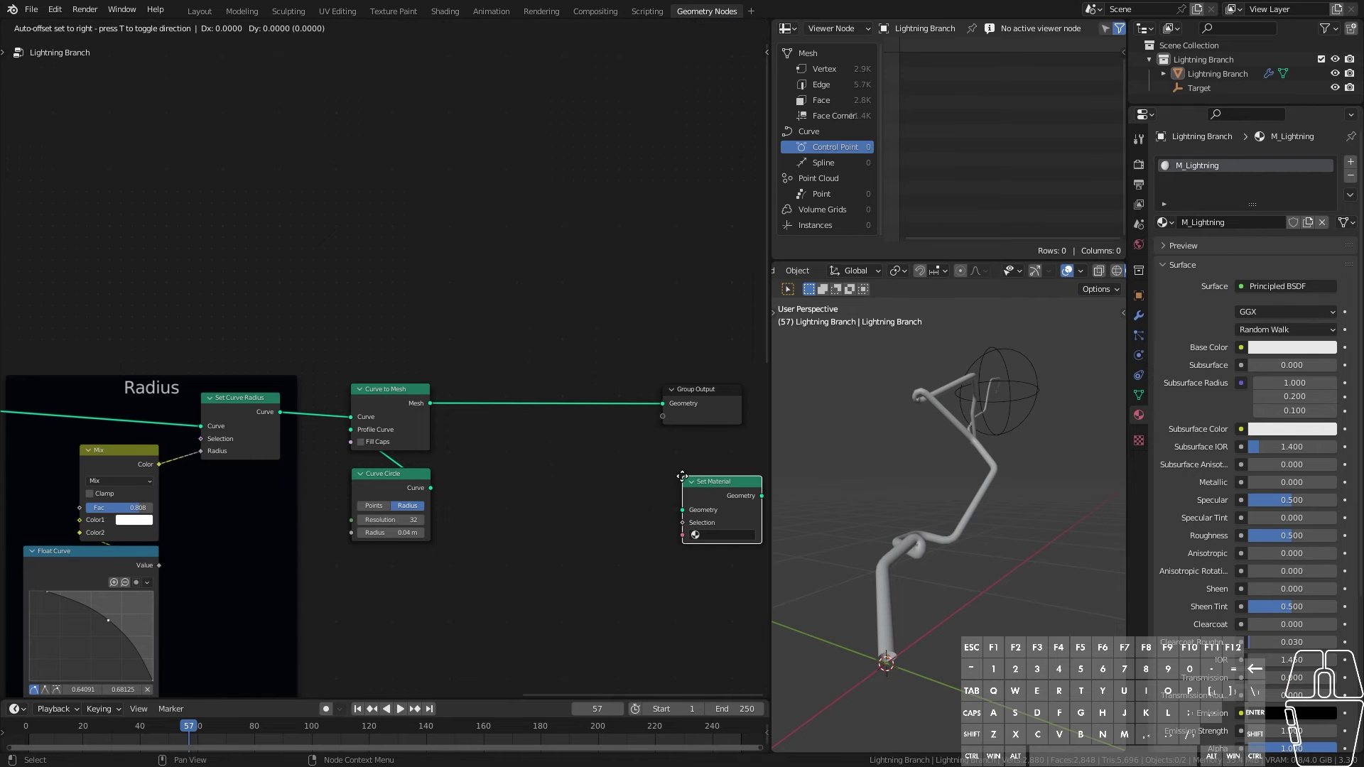
{"action": "left_click", "coordinate": [560, 377]}
{"action": "left_click", "coordinate": [572, 432]}
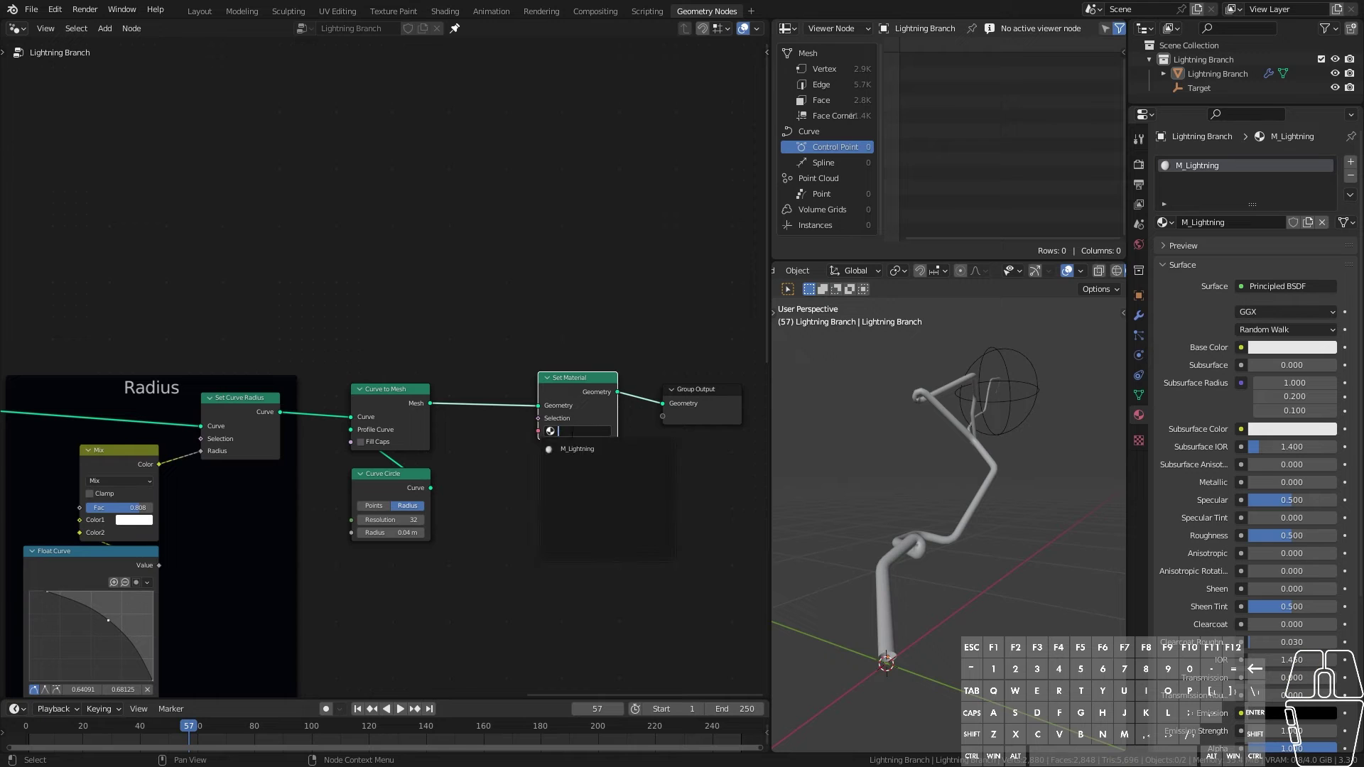
{"action": "left_click", "coordinate": [611, 450]}
{"action": "key", "text": "ctrl+s"}
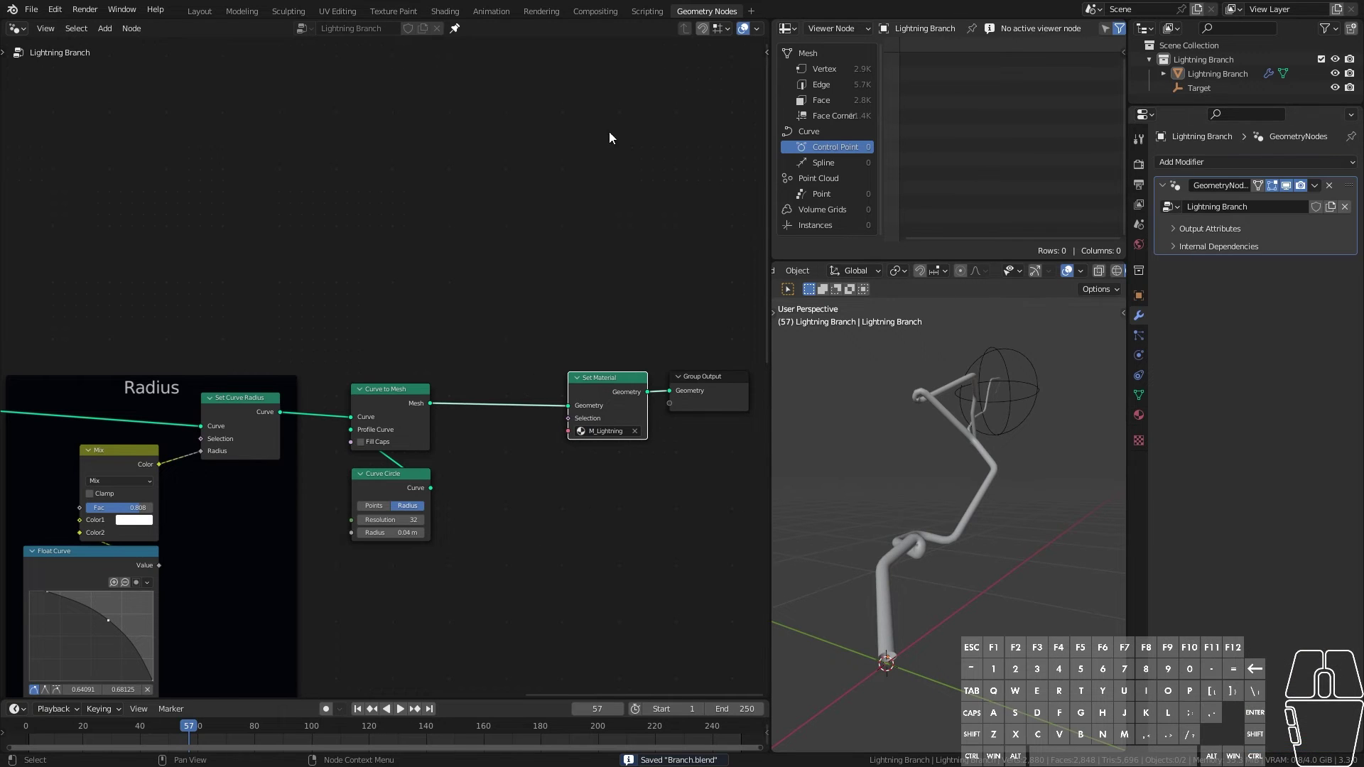
Step: Switch to the Shading workspace and delete the Principled BSDF node from M_Lightning
{"action": "left_click", "coordinate": [450, 12]}
{"action": "mouse_move", "coordinate": [584, 248]}
{"action": "left_mouse_down"}
{"action": "mouse_move", "coordinate": [486, 193]}
{"action": "mouse_move", "coordinate": [561, 218]}
{"action": "left_mouse_up"}
{"action": "key", "text": "x"}
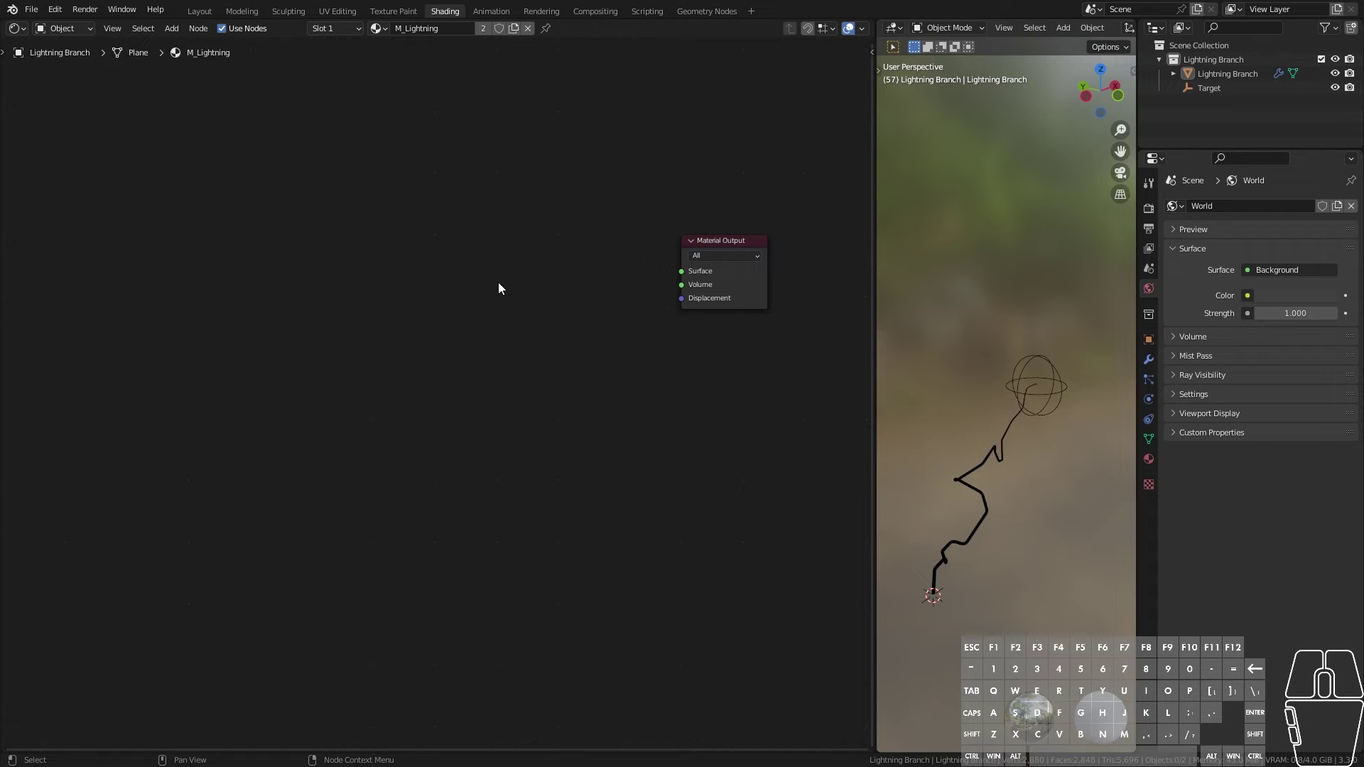
Step: Add an Emission shader, connect it to the Surface input of Material Output and tidy the two nodes' placement
{"action": "key", "text": "shift+a"}
{"action": "mouse_move", "coordinate": [446, 327]}
{"action": "left_click", "coordinate": [578, 366]}
{"action": "left_click", "coordinate": [480, 282]}
{"action": "left_click_drag", "start_coordinate": [563, 301], "coordinate": [681, 272]}
{"action": "left_click_drag", "start_coordinate": [525, 286], "coordinate": [549, 275]}
{"action": "left_click_drag", "start_coordinate": [697, 244], "coordinate": [683, 255]}
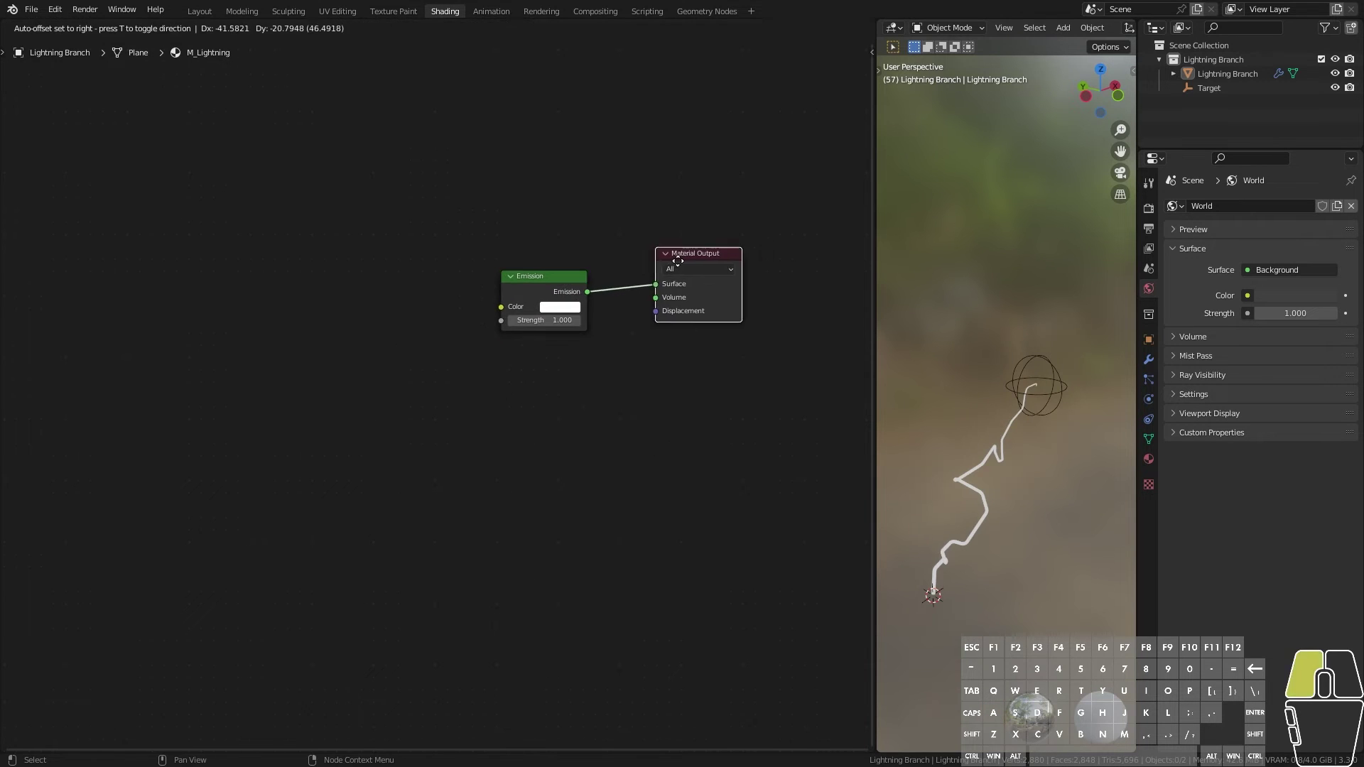
Step: Set the Emission colour to light blue with hue 0.547 and saturation 0.951, and the strength to 15
{"action": "left_click", "coordinate": [501, 328]}
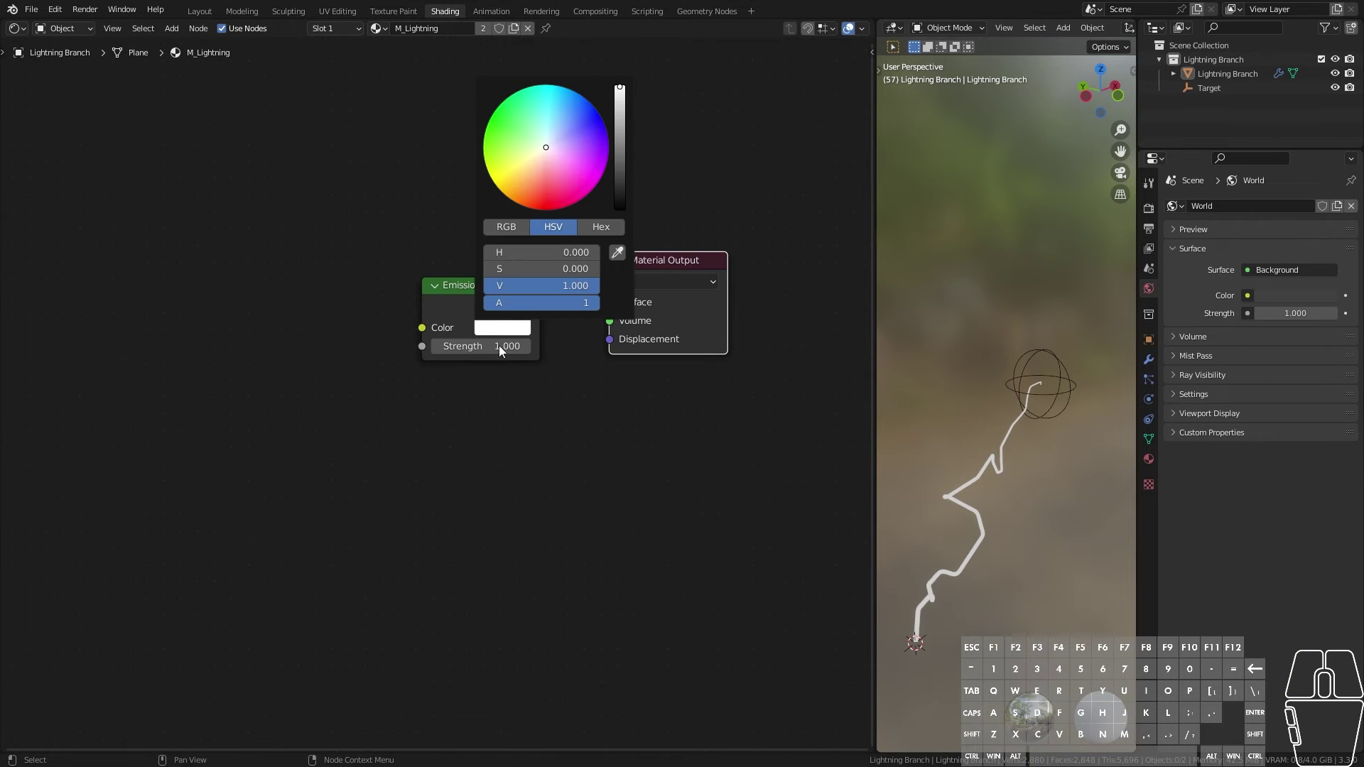
{"action": "left_click_drag", "start_coordinate": [554, 136], "coordinate": [567, 101]}
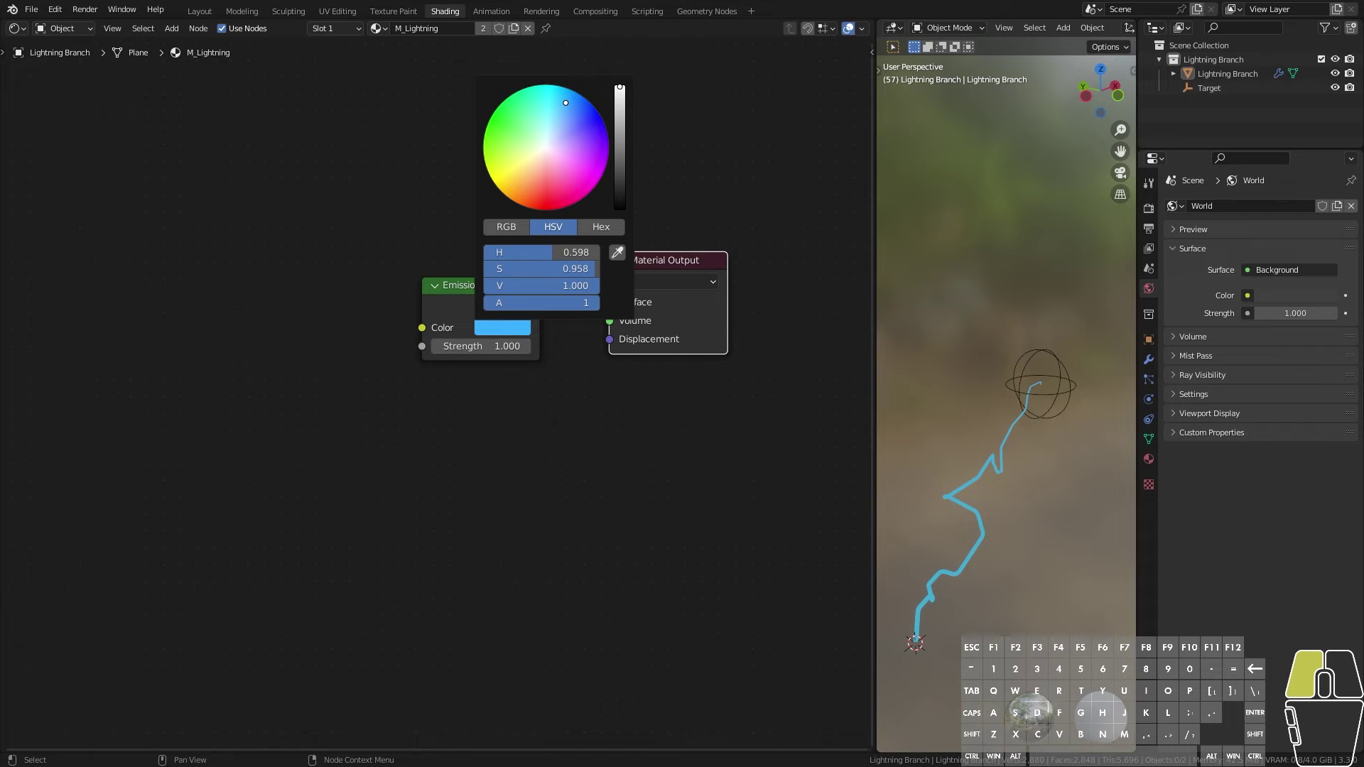
{"action": "left_click_drag", "start_coordinate": [565, 102], "coordinate": [554, 100]}
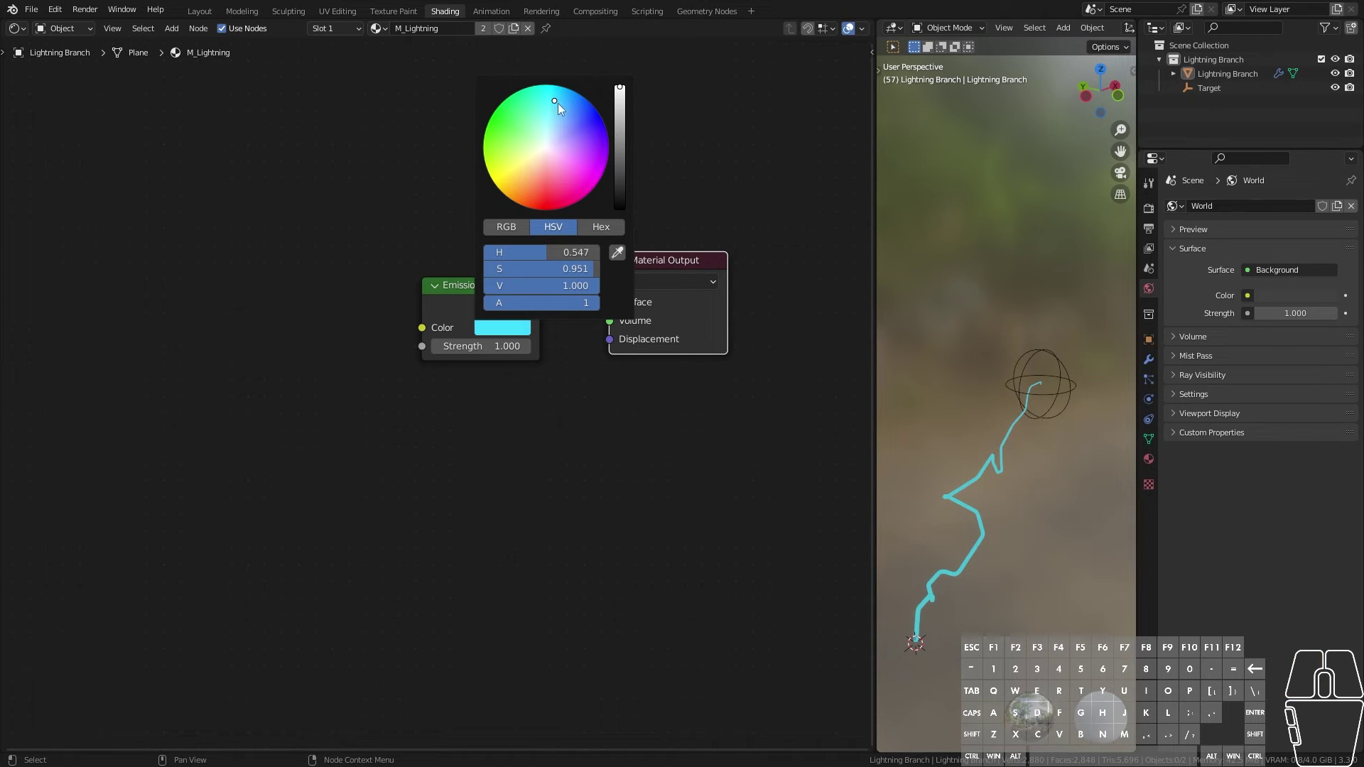
{"action": "left_click", "coordinate": [500, 347]}
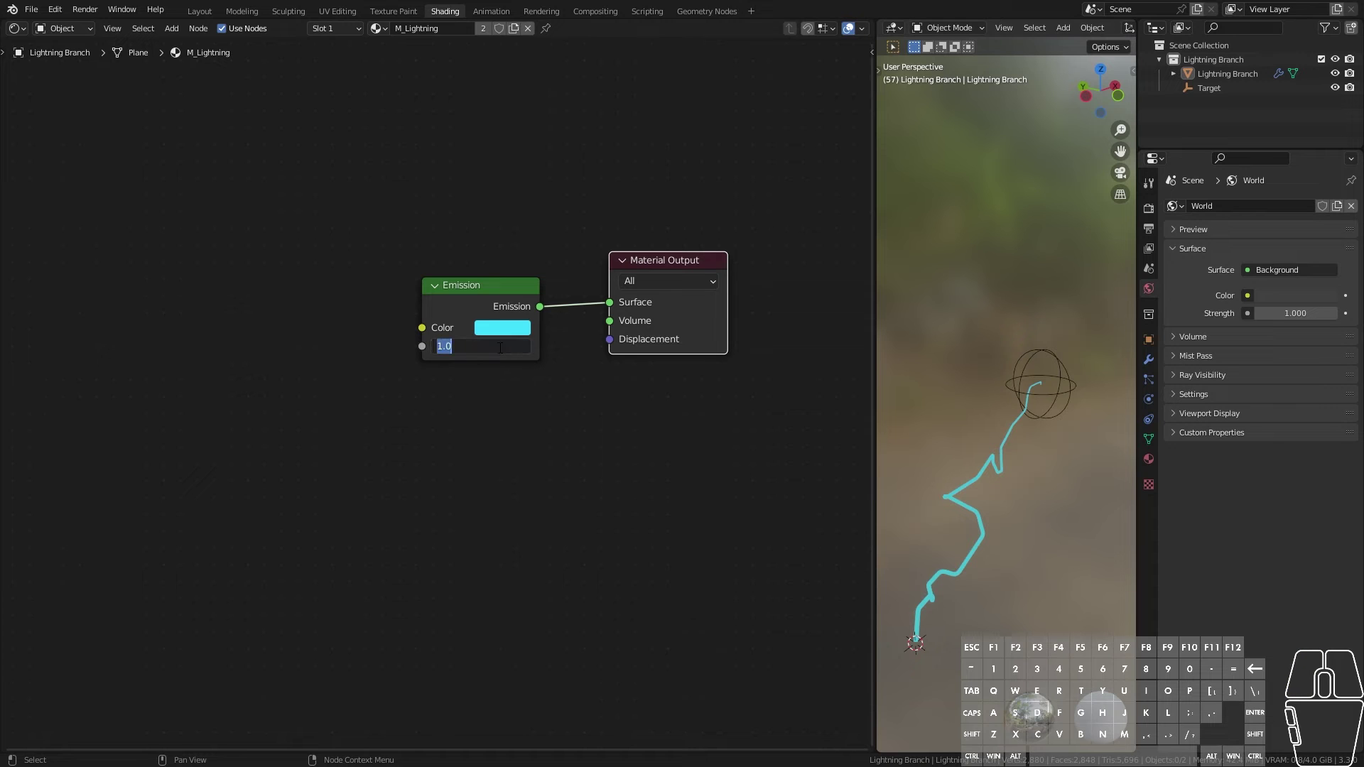
{"action": "type", "text": "15"}
{"action": "key", "text": "Return"}
Step: Preview the lightning in rendered shading and select Eevee as the render engine in the render settings
{"action": "middle_click_drag", "start_coordinate": [923, 561], "coordinate": [1048, 497]}
{"action": "left_click", "coordinate": [1149, 208]}
{"action": "left_click", "coordinate": [1293, 206]}
{"action": "left_click", "coordinate": [1292, 220]}
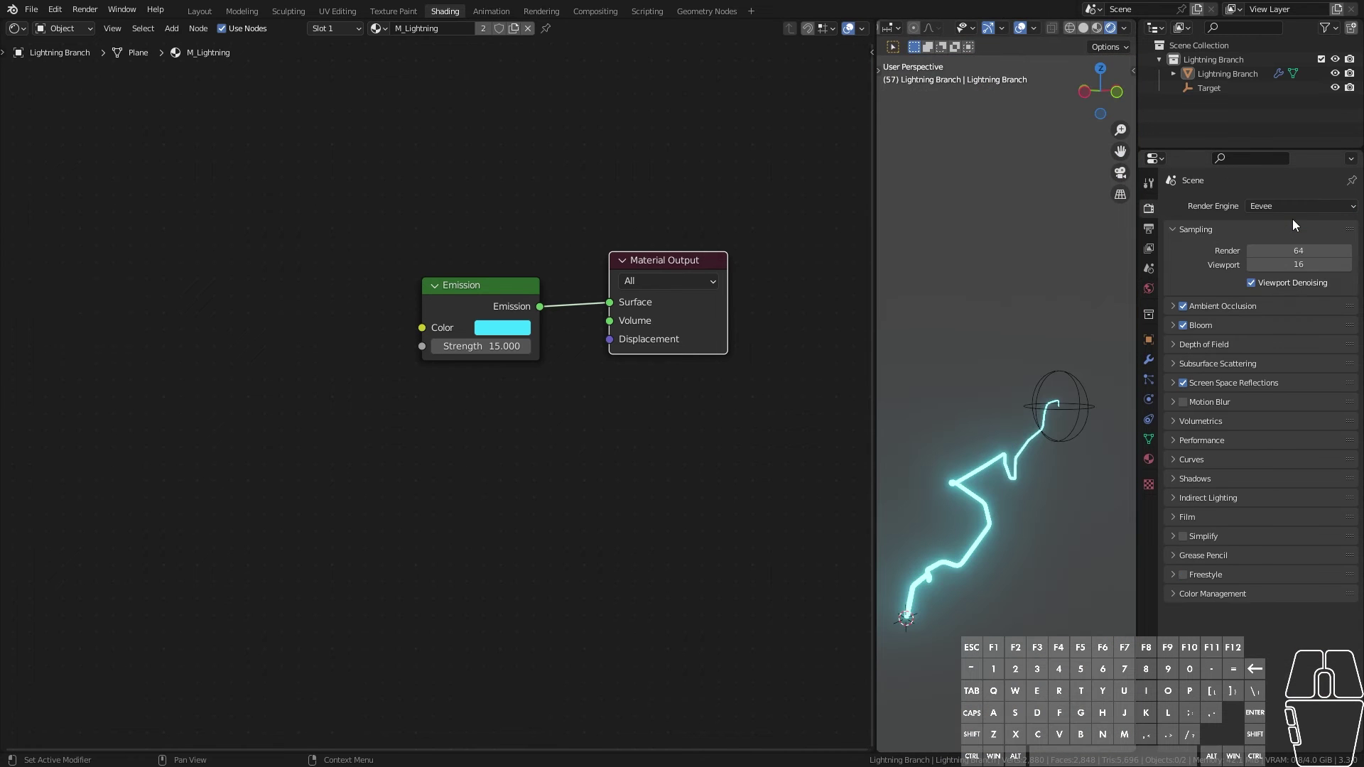
Step: Darken the World background colour to a value of 0.004
{"action": "left_click", "coordinate": [1149, 288]}
{"action": "left_click", "coordinate": [1294, 302]}
{"action": "left_click", "coordinate": [1326, 198]}
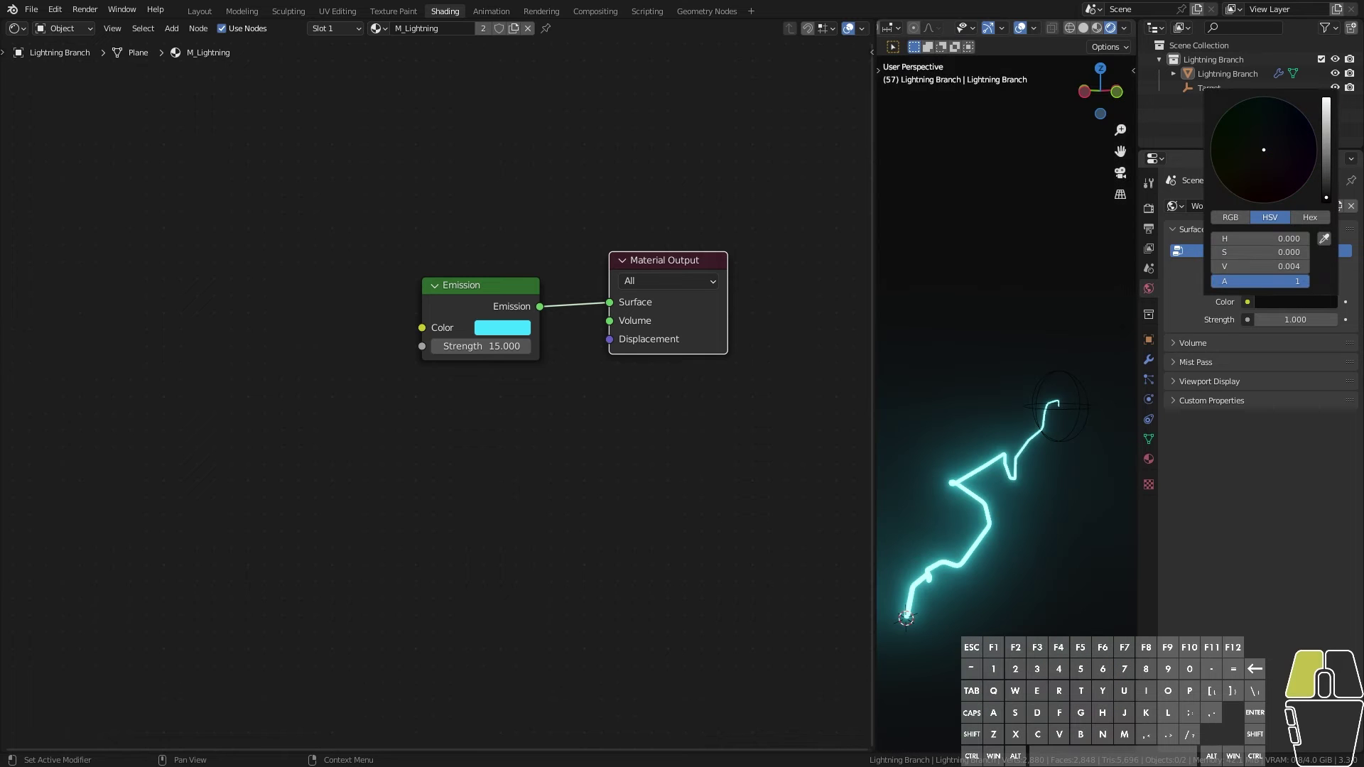
{"action": "mouse_move", "coordinate": [978, 568]}
{"action": "middle_mouse_down"}
{"action": "mouse_move", "coordinate": [1024, 595]}
{"action": "mouse_move", "coordinate": [982, 560]}
{"action": "mouse_move", "coordinate": [1097, 560]}
{"action": "mouse_move", "coordinate": [970, 556]}
{"action": "middle_mouse_up"}
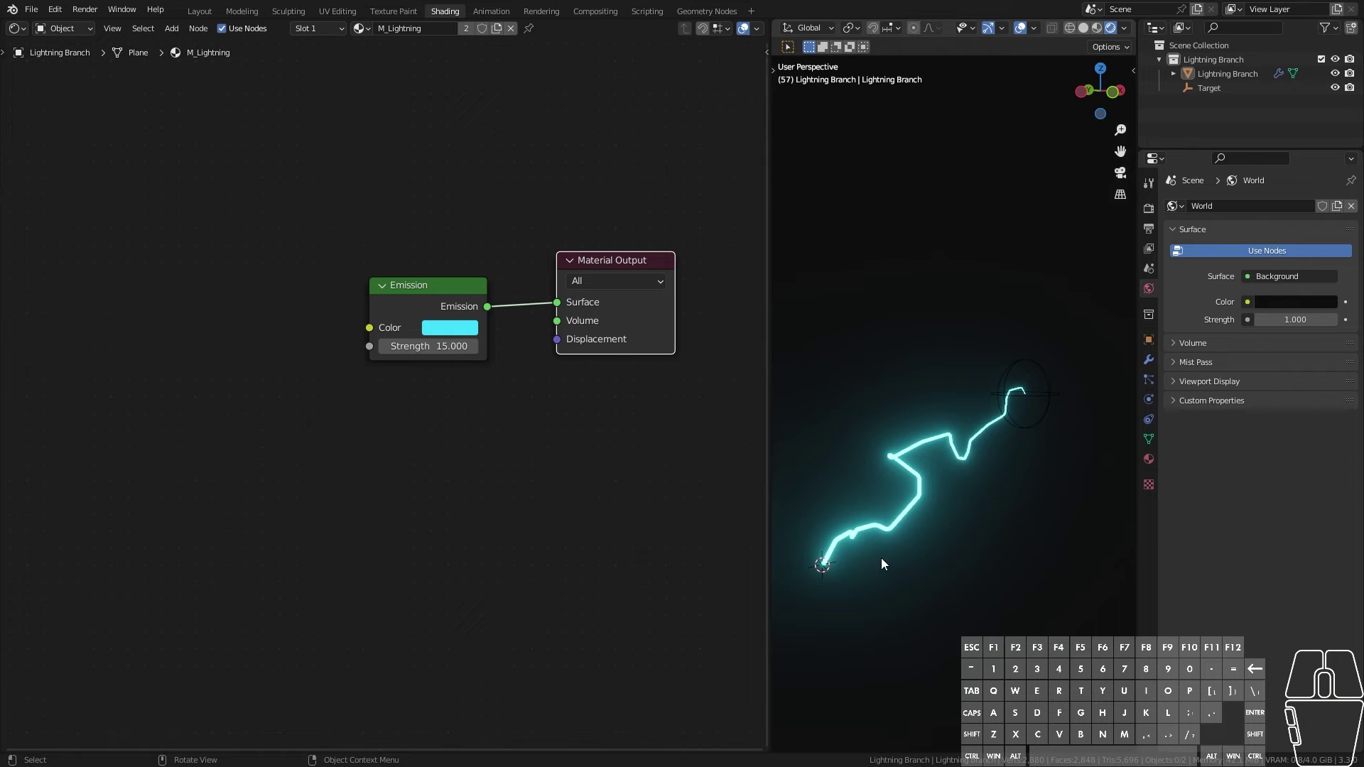
Step: Try Emission strengths of 150 and 1.5, and return the strength to 15
{"action": "double_click", "coordinate": [438, 346]}
{"action": "double_click", "coordinate": [438, 345]}
{"action": "type", "text": "150"}
{"action": "key", "text": "Return"}
{"action": "double_click", "coordinate": [438, 346]}
{"action": "type", "text": "1.5"}
{"action": "key", "text": "Return"}
{"action": "double_click", "coordinate": [439, 346]}
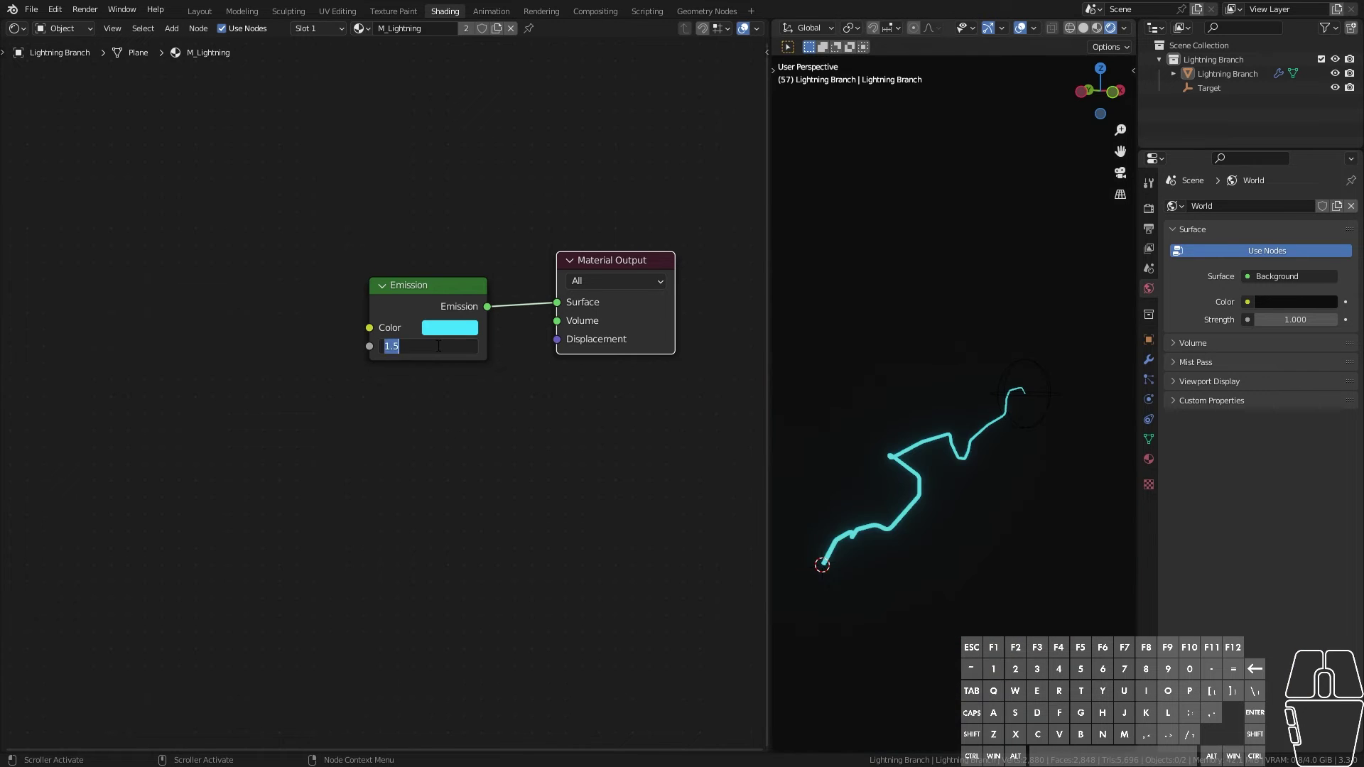
{"action": "type", "text": "15"}
{"action": "key", "text": "Return"}
Step: Shift the Emission colour to cyan with hue 0.509 and saturation 0.965, and nudge the Emission node slightly
{"action": "scroll", "coordinate": [489, 429], "scroll_direction": "up", "scroll_amount": 4}
{"action": "middle_click_drag", "start_coordinate": [489, 429], "coordinate": [505, 483]}
{"action": "left_click", "coordinate": [485, 357]}
{"action": "mouse_move", "coordinate": [488, 74]}
{"action": "left_mouse_down"}
{"action": "mouse_move", "coordinate": [492, 150]}
{"action": "mouse_move", "coordinate": [544, 176]}
{"action": "mouse_move", "coordinate": [600, 83]}
{"action": "mouse_move", "coordinate": [542, 43]}
{"action": "left_mouse_up"}
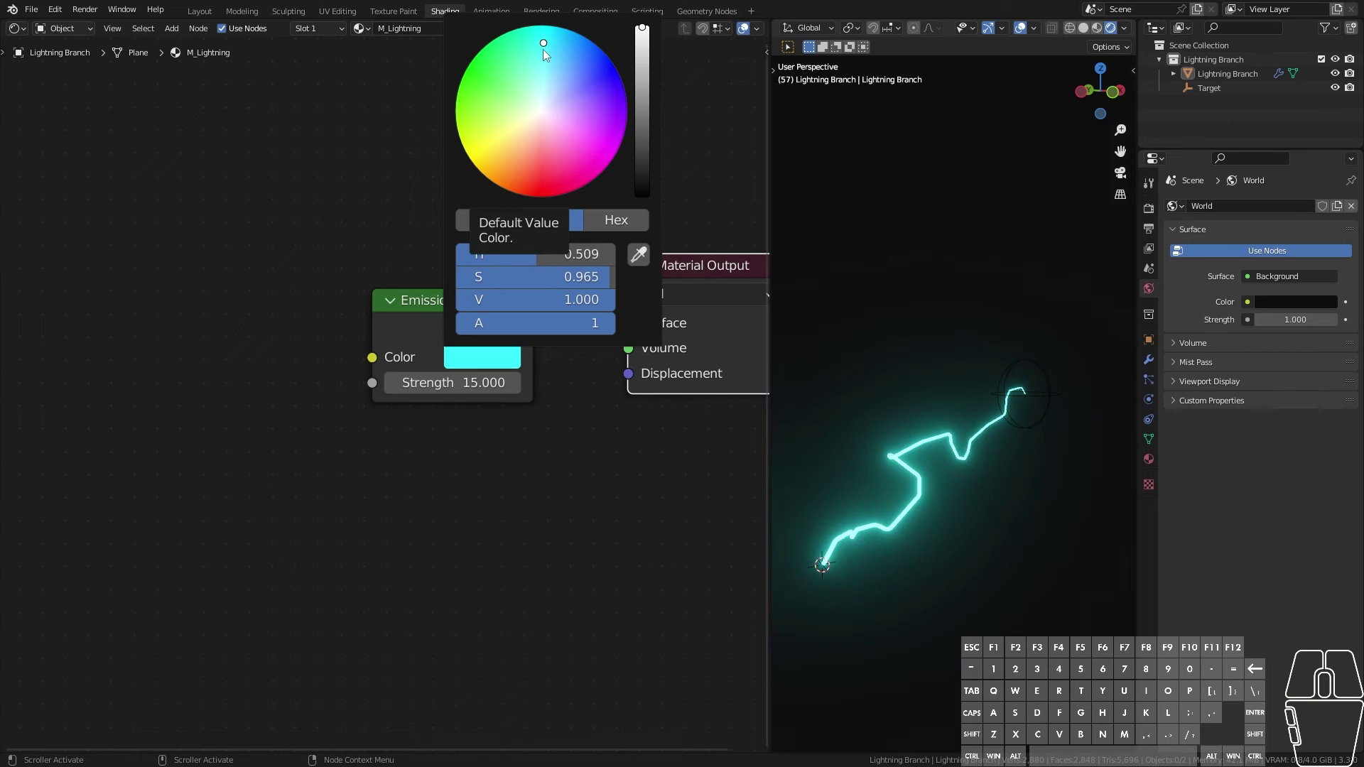
{"action": "mouse_move", "coordinate": [901, 518]}
{"action": "middle_mouse_down"}
{"action": "mouse_move", "coordinate": [1101, 492]}
{"action": "mouse_move", "coordinate": [820, 509]}
{"action": "mouse_move", "coordinate": [971, 534]}
{"action": "mouse_move", "coordinate": [906, 520]}
{"action": "middle_mouse_up"}
{"action": "scroll", "coordinate": [906, 520], "scroll_direction": "up", "scroll_amount": 3}
{"action": "middle_click_drag", "start_coordinate": [940, 565], "coordinate": [1013, 568]}
{"action": "left_click_drag", "start_coordinate": [449, 307], "coordinate": [464, 299]}
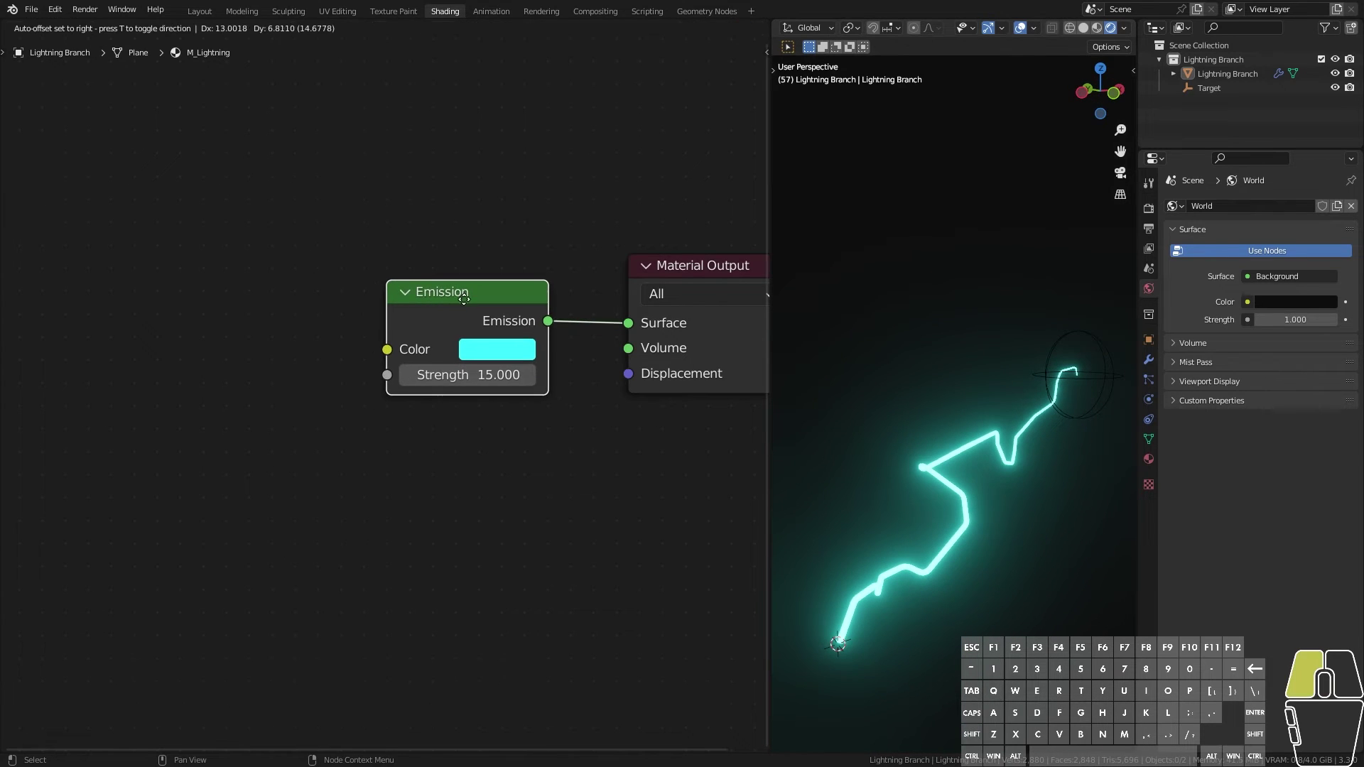
{"action": "scroll", "coordinate": [455, 456], "scroll_direction": "down", "scroll_amount": 2}
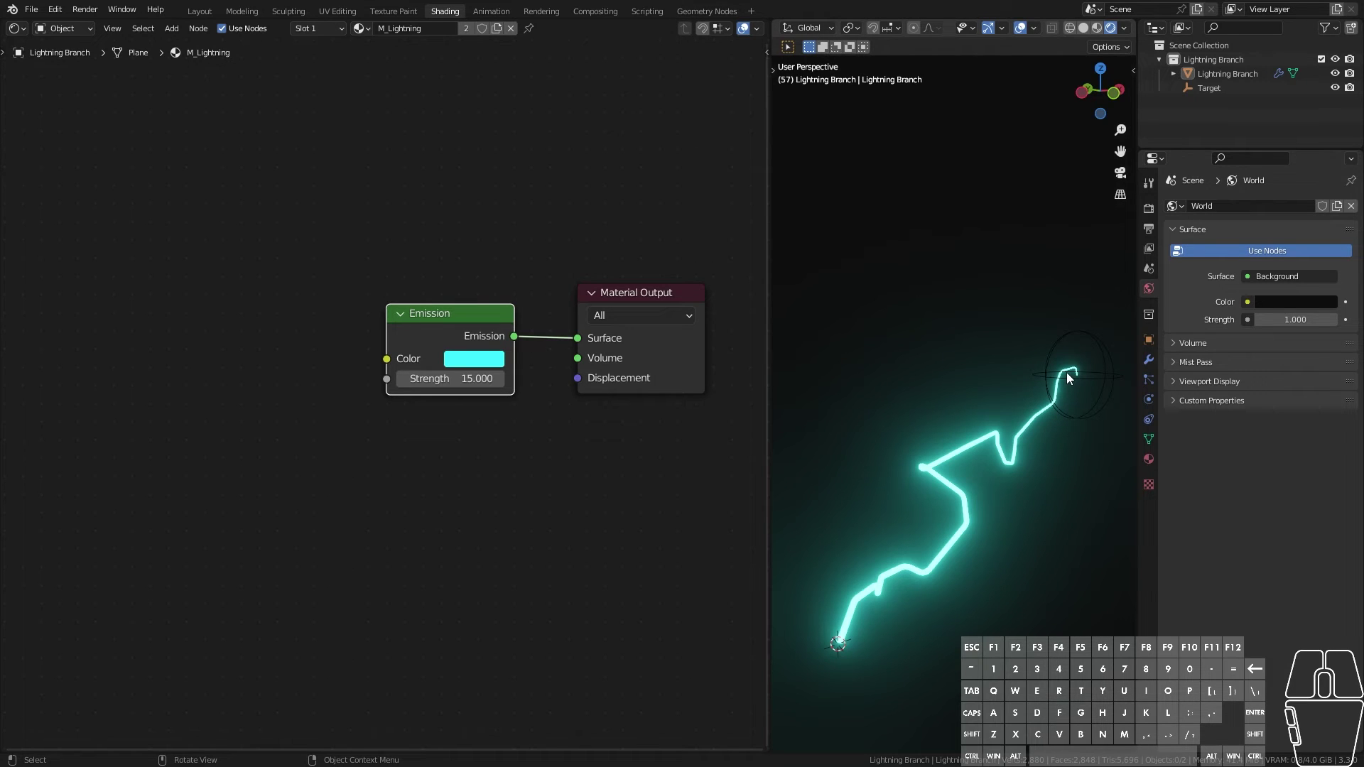
Step: In the Geometry Nodes workspace, move the Curve to Mesh, Curve Circle, Set Material and Group Output nodes farther away from the Radius frame
{"action": "left_click", "coordinate": [700, 12]}
{"action": "scroll", "coordinate": [587, 518], "scroll_direction": "down", "scroll_amount": 2}
{"action": "middle_click_drag", "start_coordinate": [587, 518], "coordinate": [688, 476]}
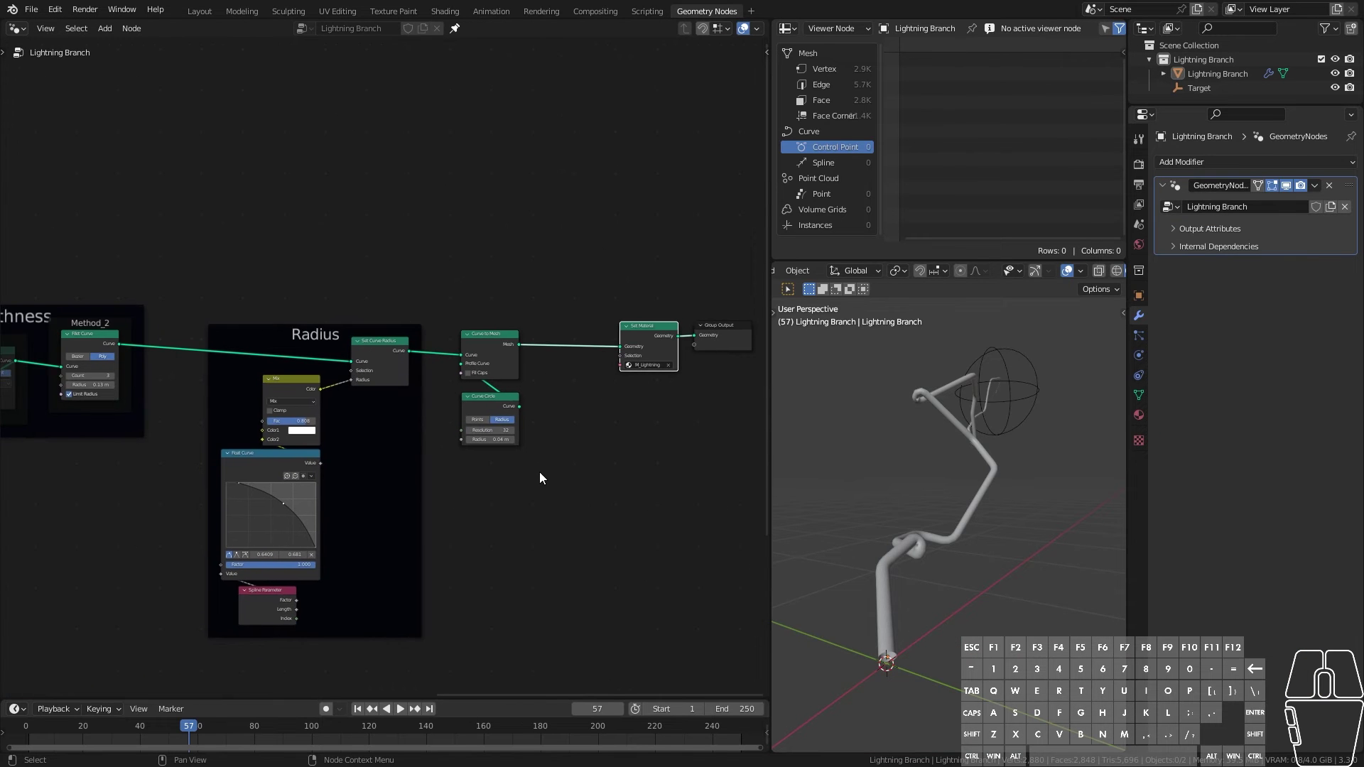
{"action": "scroll", "coordinate": [540, 475], "scroll_direction": "down", "scroll_amount": 3}
{"action": "left_click_drag", "start_coordinate": [311, 341], "coordinate": [287, 335]}
{"action": "middle_click_drag", "start_coordinate": [598, 521], "coordinate": [492, 541]}
{"action": "left_click_drag", "start_coordinate": [350, 314], "coordinate": [588, 521]}
{"action": "left_click_drag", "start_coordinate": [482, 349], "coordinate": [596, 359]}
{"action": "left_click", "coordinate": [442, 420]}
{"action": "middle_click_drag", "start_coordinate": [446, 446], "coordinate": [353, 464]}
{"action": "left_click_drag", "start_coordinate": [494, 310], "coordinate": [679, 442]}
{"action": "left_click_drag", "start_coordinate": [489, 382], "coordinate": [506, 374]}
{"action": "left_click", "coordinate": [431, 433]}
{"action": "scroll", "coordinate": [382, 469], "scroll_direction": "up", "scroll_amount": 1}
{"action": "middle_click_drag", "start_coordinate": [330, 492], "coordinate": [386, 478]}
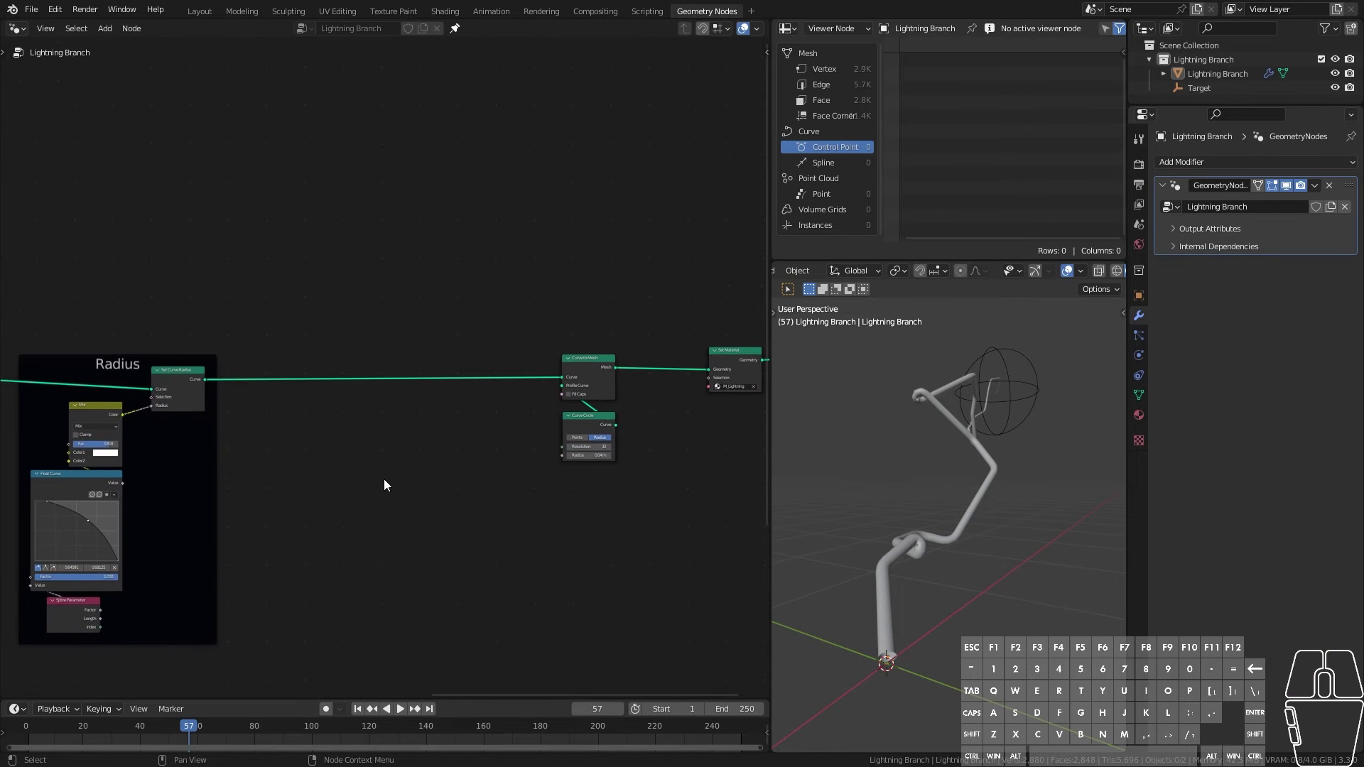
{"action": "left_click_drag", "start_coordinate": [524, 337], "coordinate": [648, 470]}
{"action": "left_click_drag", "start_coordinate": [591, 417], "coordinate": [659, 417]}
{"action": "left_click", "coordinate": [453, 446]}
{"action": "middle_click_drag", "start_coordinate": [373, 470], "coordinate": [411, 462]}
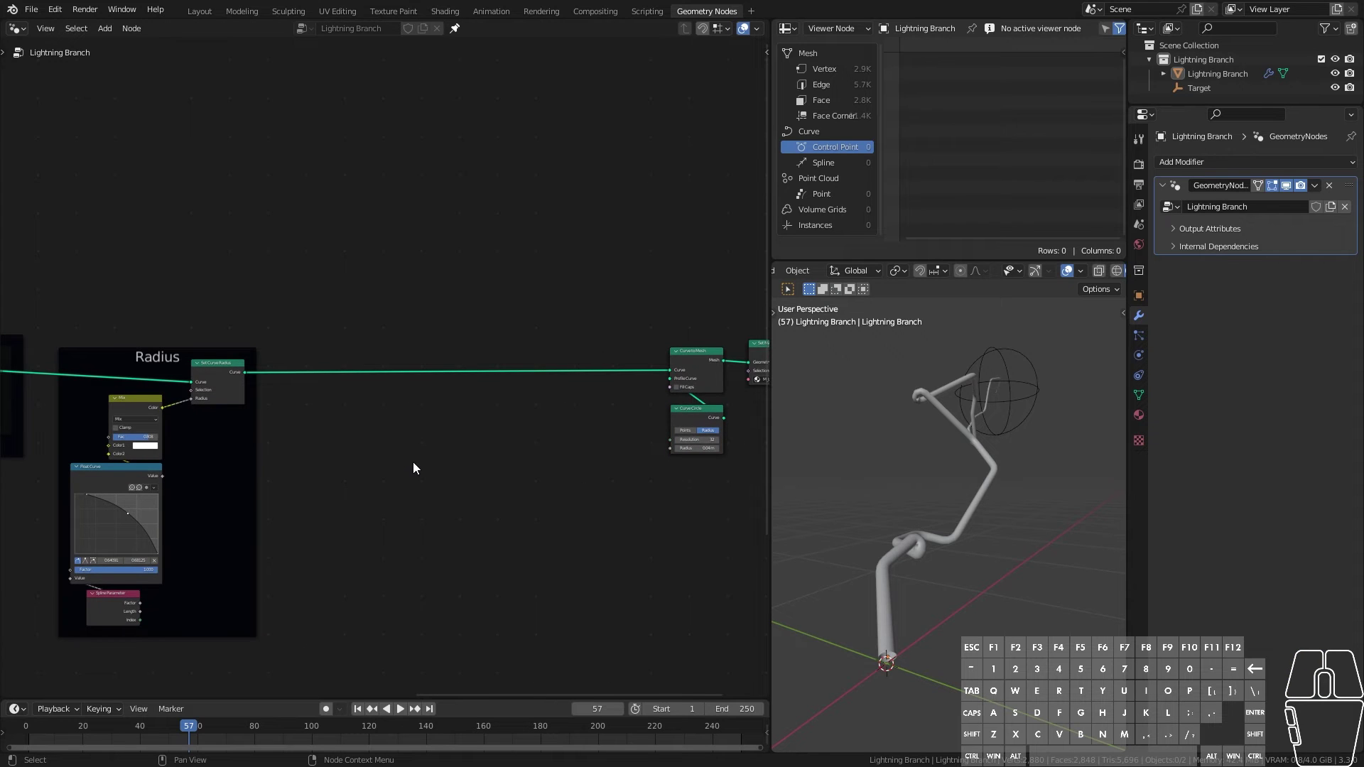
Step: Add a Store Named Attribute node in the free space between the Radius frame and Curve to Mesh
{"action": "scroll", "coordinate": [412, 462], "scroll_direction": "up", "scroll_amount": 4}
{"action": "scroll", "coordinate": [381, 444], "scroll_direction": "down", "scroll_amount": 2}
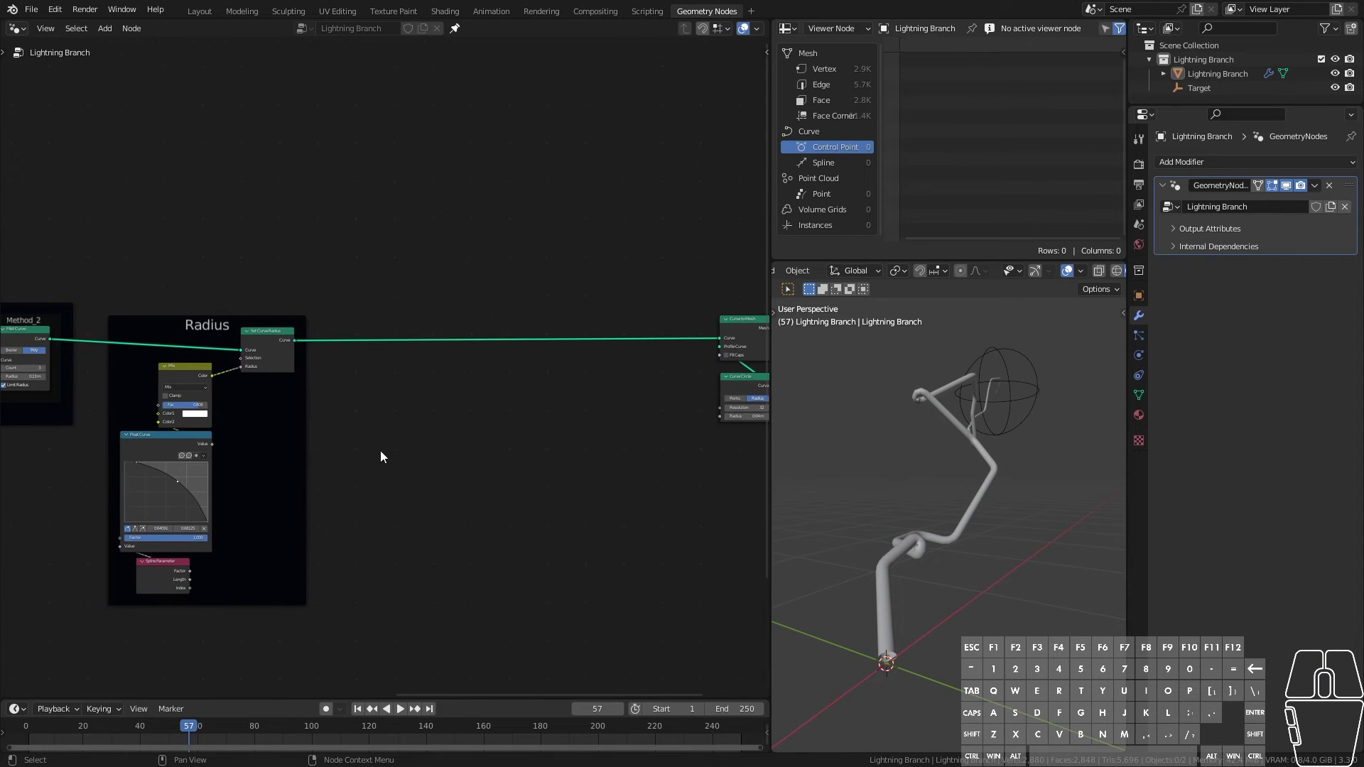
{"action": "scroll", "coordinate": [164, 497], "scroll_direction": "up", "scroll_amount": 1}
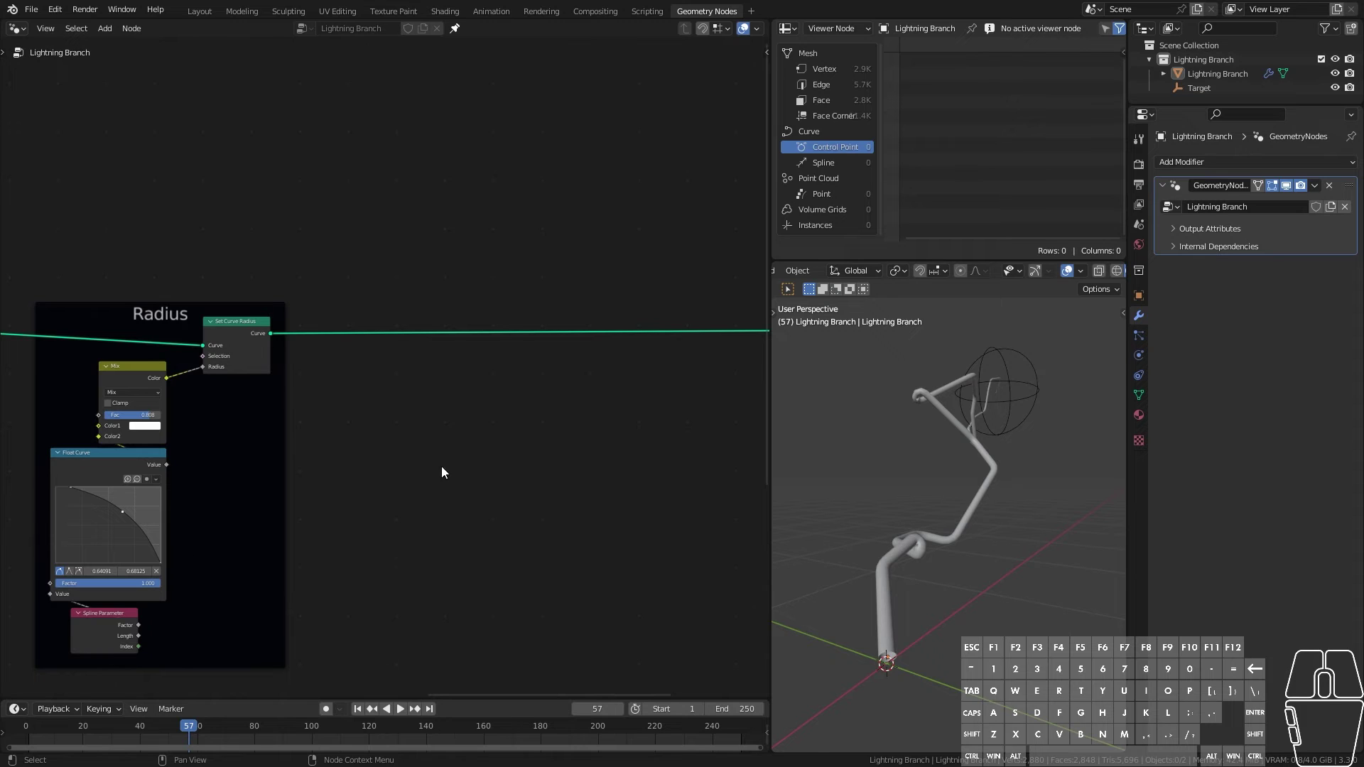
{"action": "key", "text": "shift+a"}
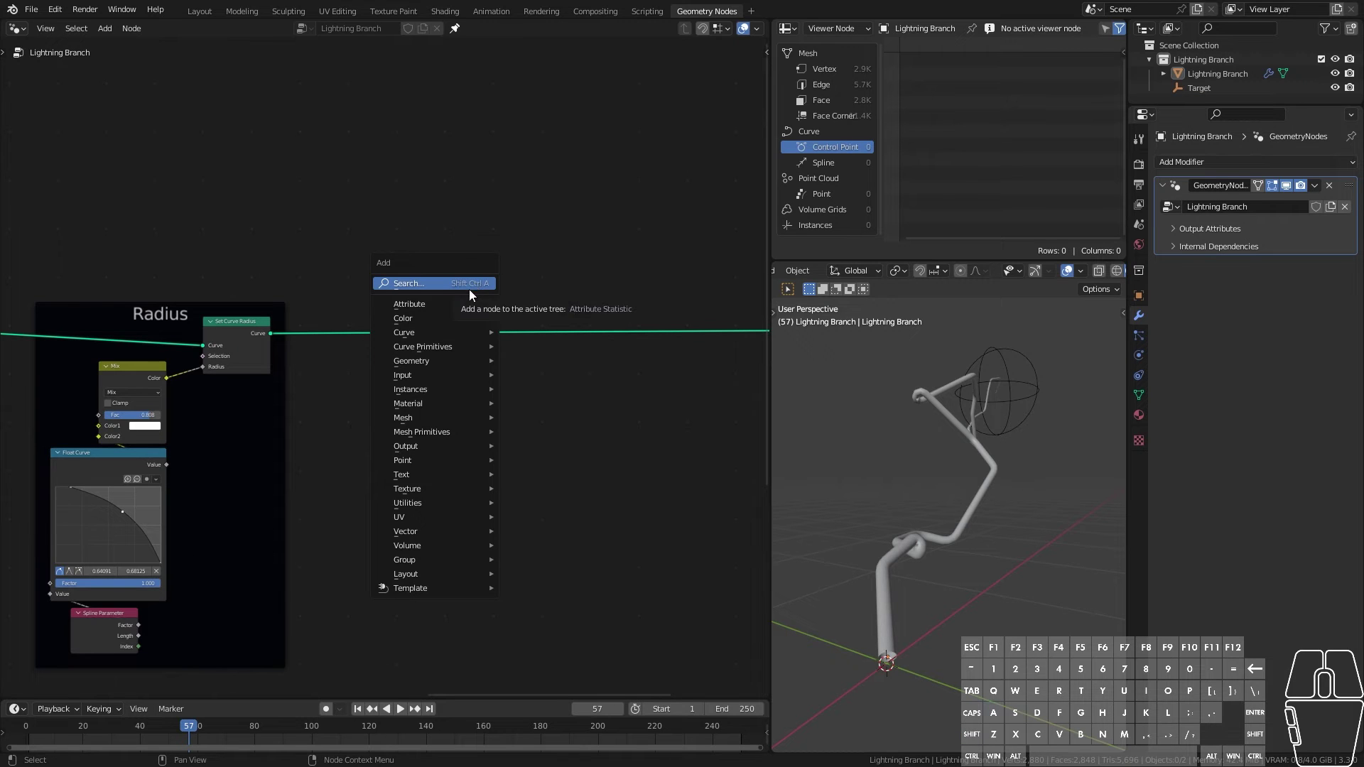
{"action": "mouse_move", "coordinate": [456, 302]}
{"action": "left_click", "coordinate": [595, 361]}
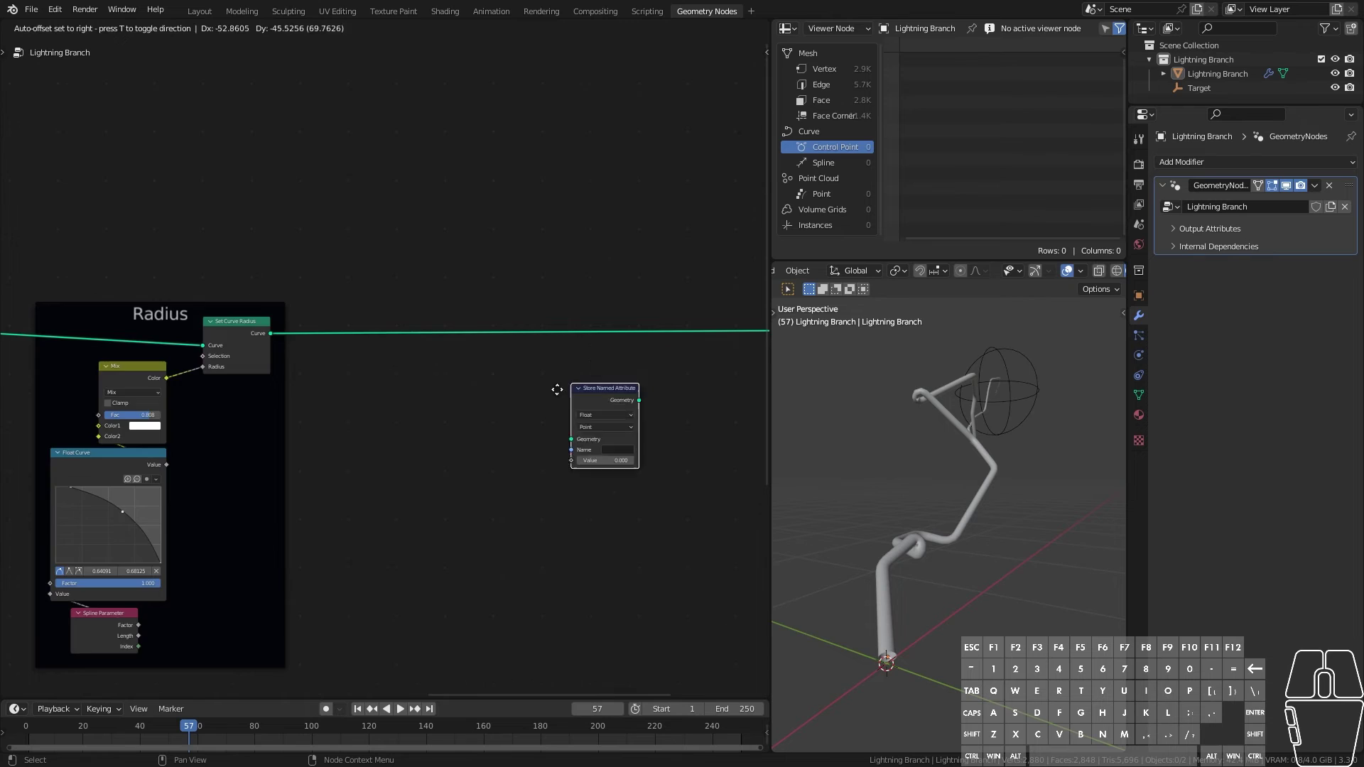
{"action": "scroll", "coordinate": [484, 369], "scroll_direction": "up", "scroll_amount": 2}
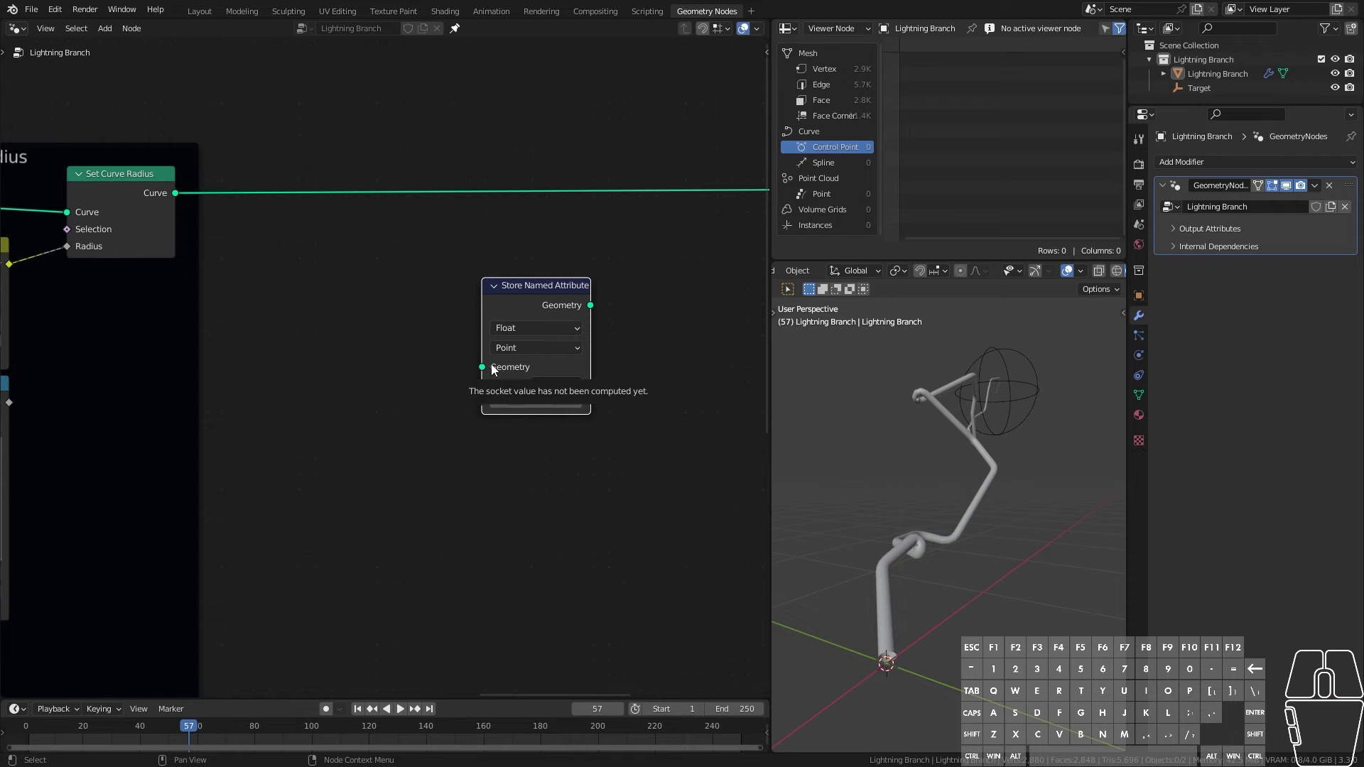
Step: In the Shading workspace, add an Attribute node in front of the Emission node in the M_Lightning material
{"action": "left_click", "coordinate": [445, 11]}
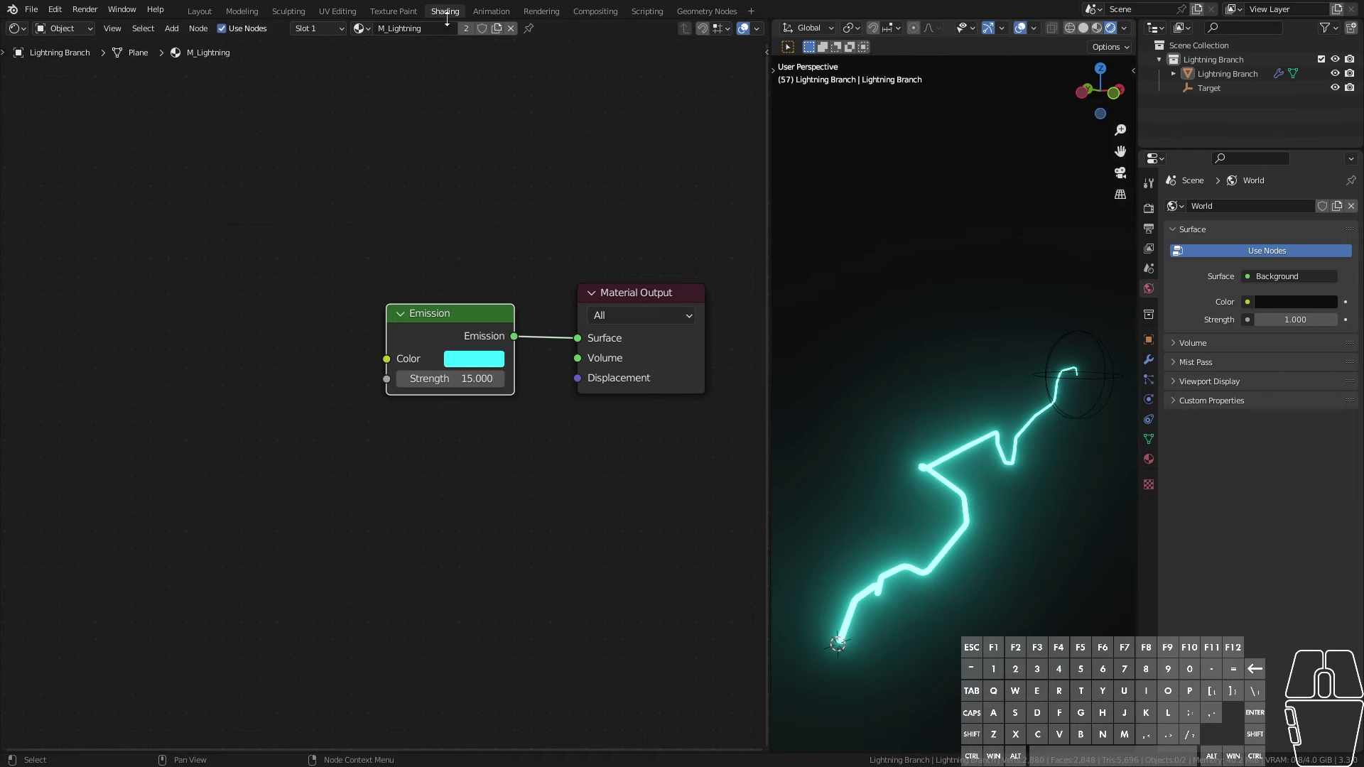
{"action": "key", "text": "shift+a"}
{"action": "mouse_move", "coordinate": [168, 305]}
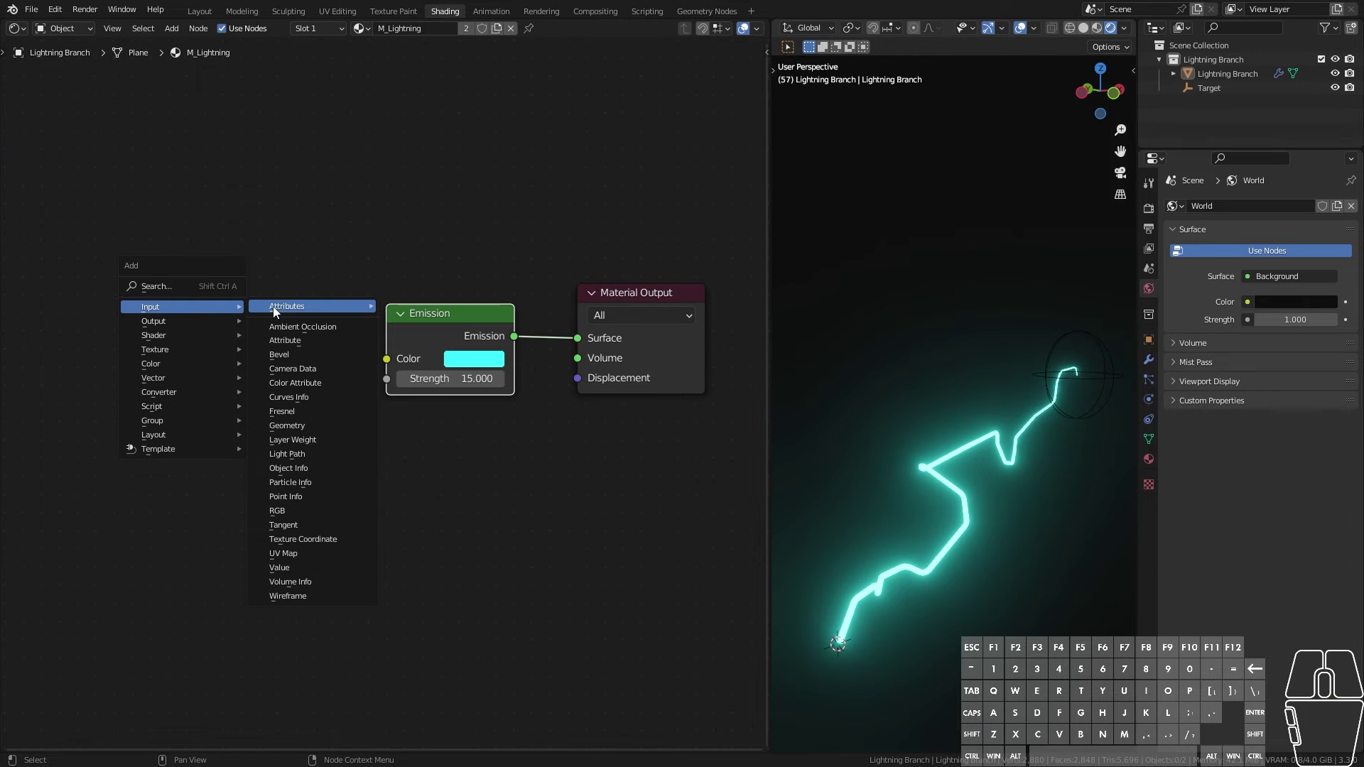
{"action": "left_click", "coordinate": [302, 340]}
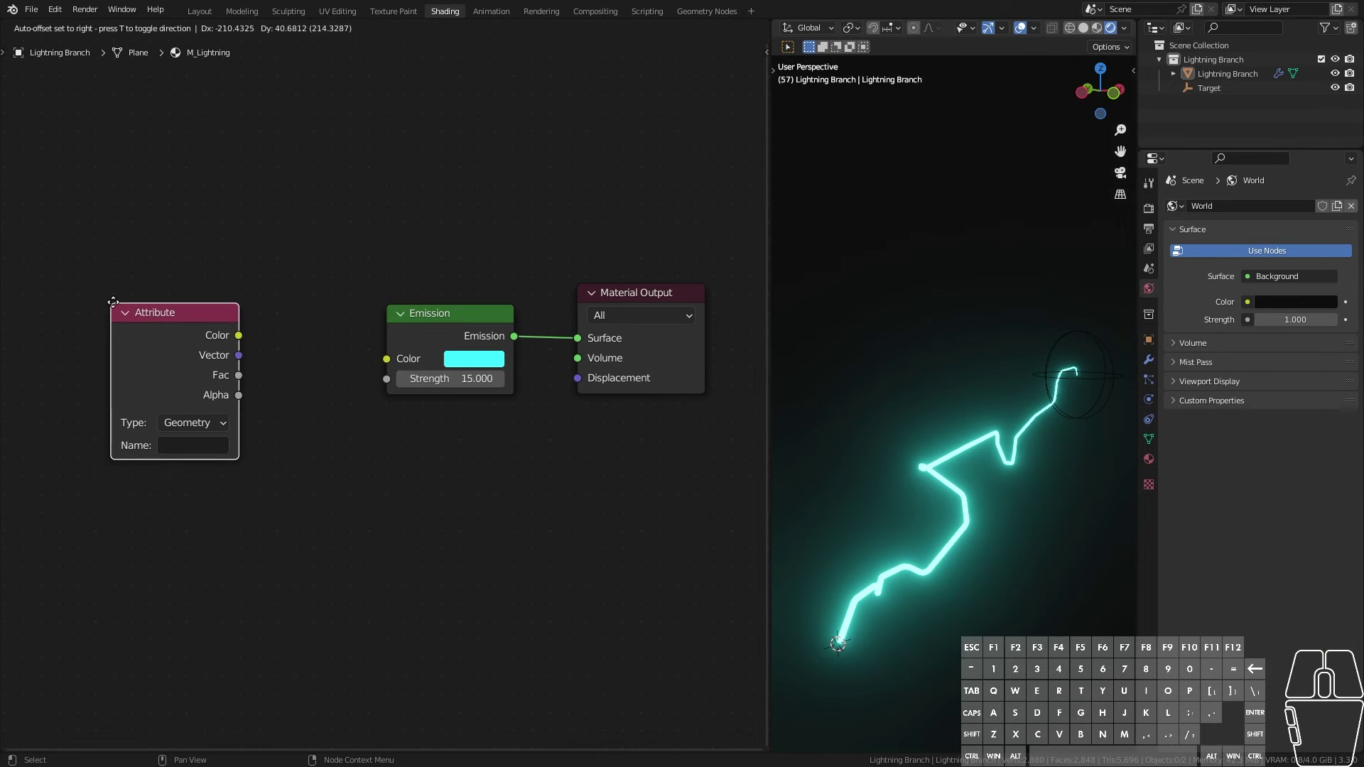
{"action": "left_click", "coordinate": [116, 306]}
{"action": "mouse_move", "coordinate": [167, 390]}
{"action": "left_mouse_down"}
{"action": "mouse_move", "coordinate": [195, 376]}
{"action": "mouse_move", "coordinate": [184, 382]}
{"action": "left_mouse_up"}
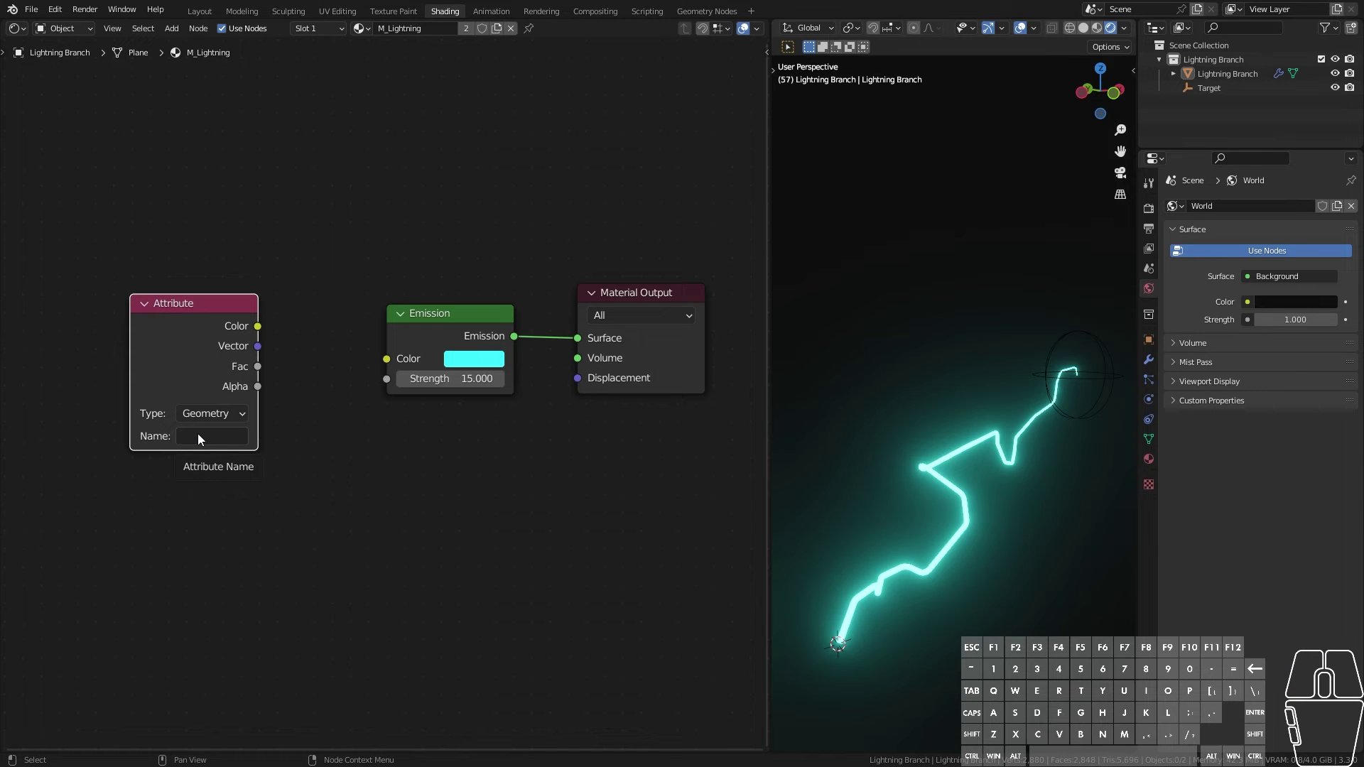
Step: In the Geometry Nodes workspace, connect the Float Curve's Value output to the Store Named Attribute node's Value input
{"action": "left_click", "coordinate": [708, 11]}
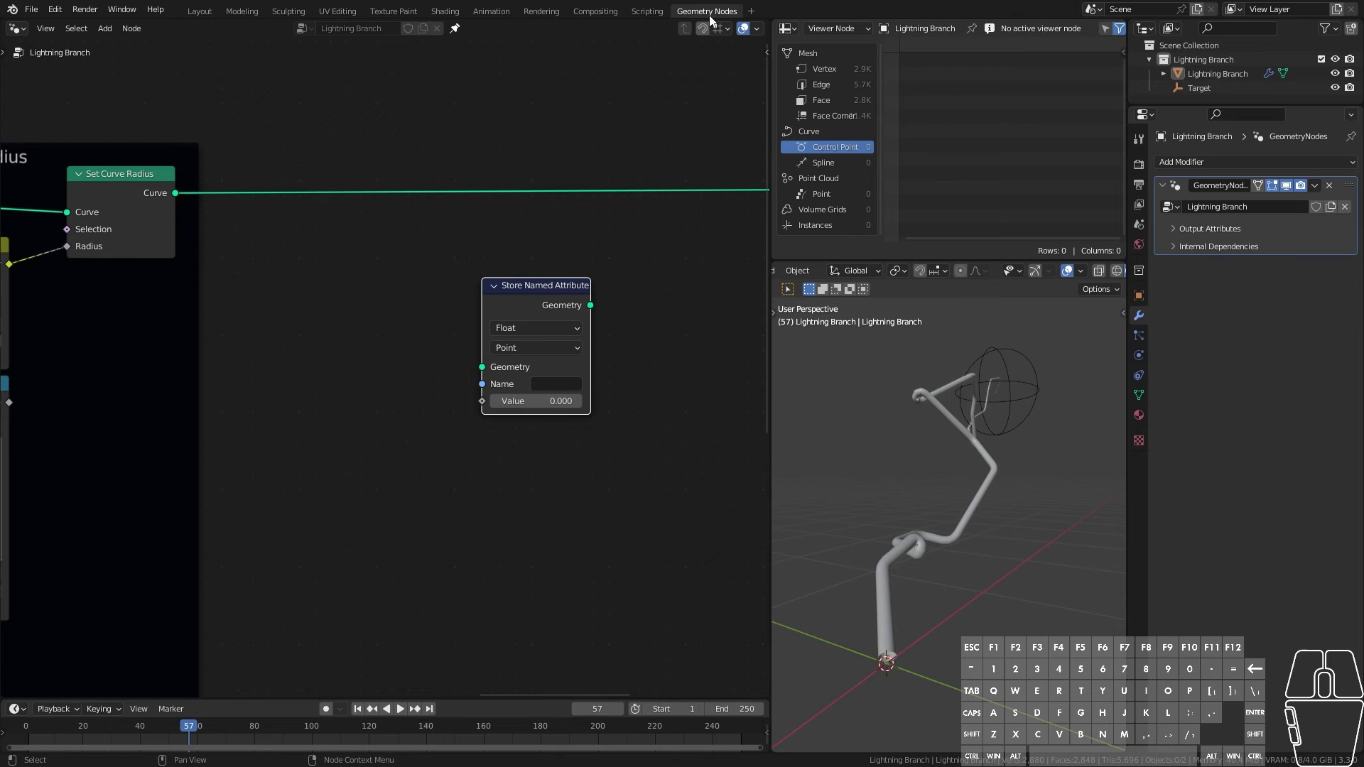
{"action": "scroll", "coordinate": [658, 154], "scroll_direction": "down", "scroll_amount": 2}
{"action": "left_click_drag", "start_coordinate": [188, 354], "coordinate": [544, 357]}
{"action": "middle_click_drag", "start_coordinate": [553, 377], "coordinate": [478, 448]}
{"action": "scroll", "coordinate": [491, 464], "scroll_direction": "up", "scroll_amount": 2}
{"action": "scroll", "coordinate": [491, 464], "scroll_direction": "up", "scroll_amount": 1}
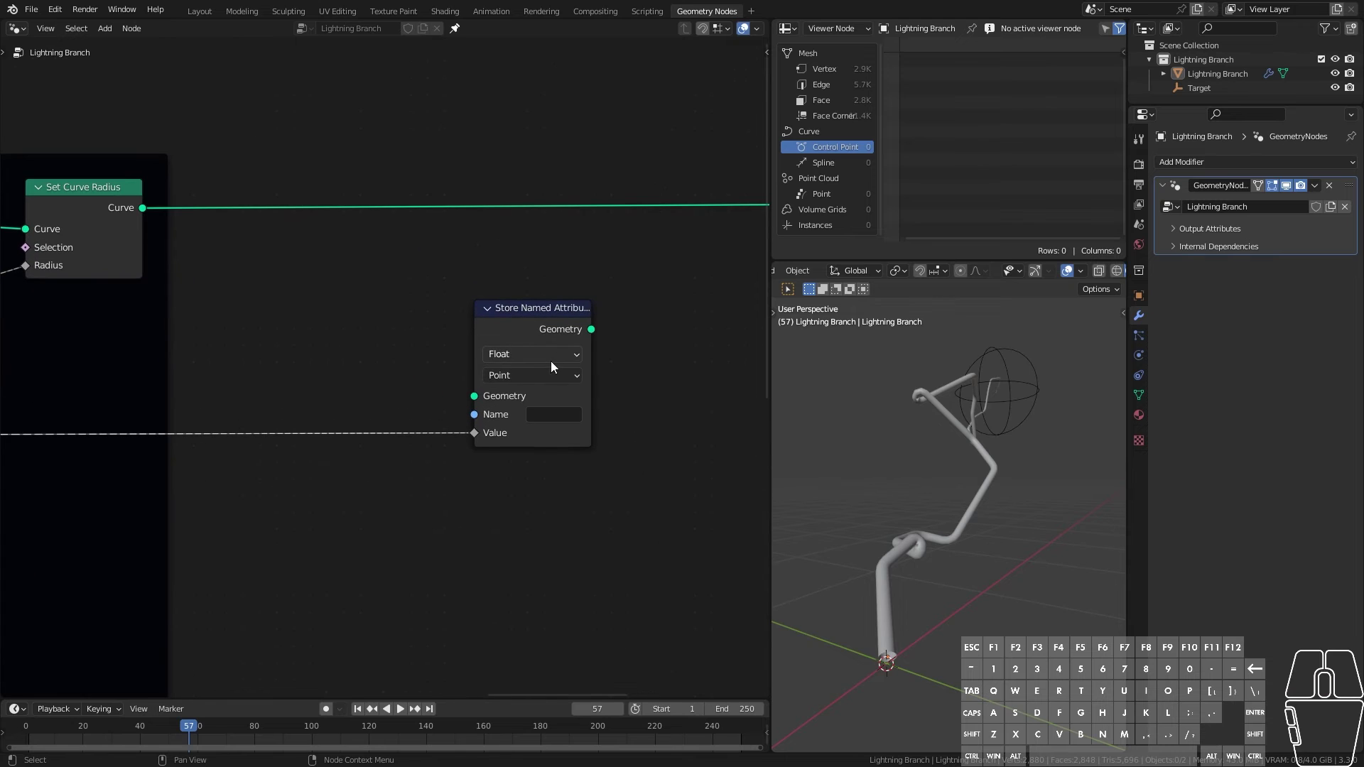
Step: Keep the Store Named Attribute node on Float data and the Point domain, and name the attribute "parameter"
{"action": "left_click", "coordinate": [553, 355]}
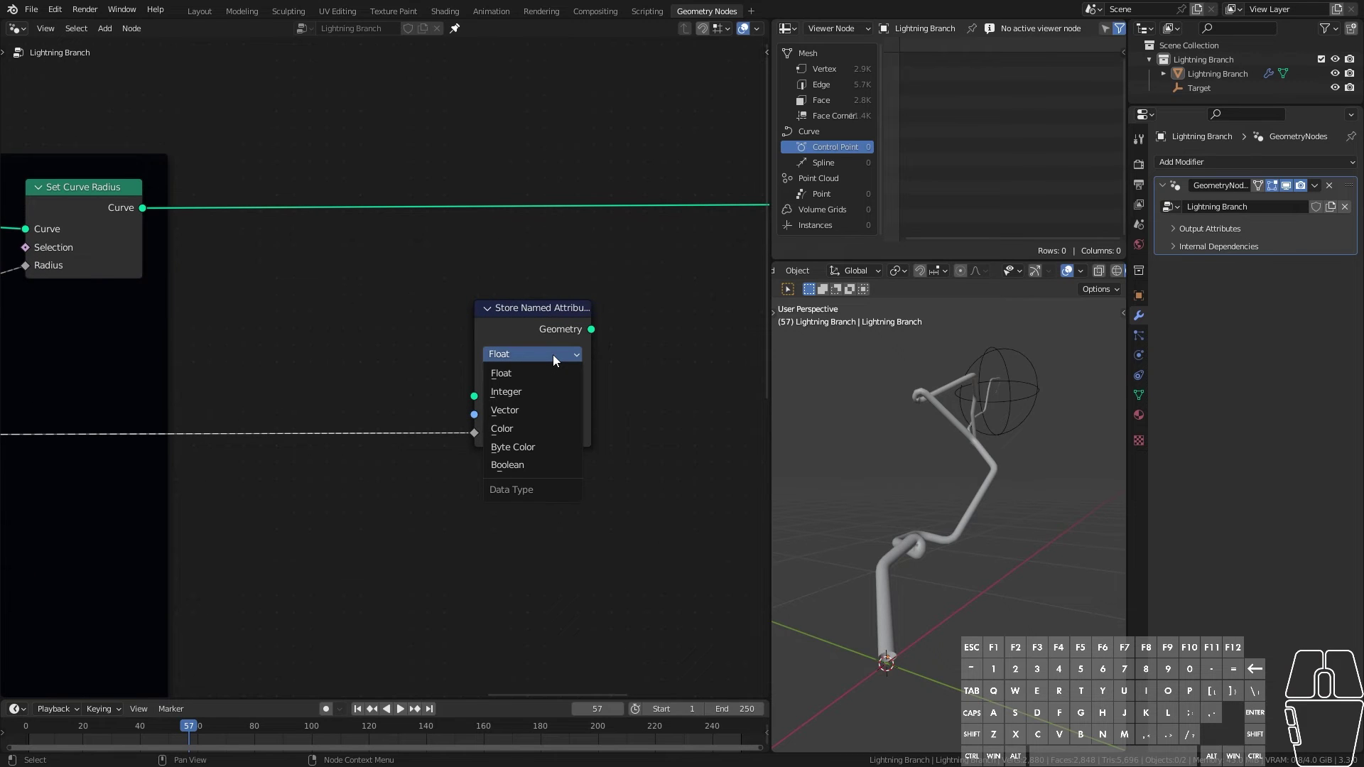
{"action": "left_click", "coordinate": [553, 355]}
{"action": "left_click", "coordinate": [552, 355]}
{"action": "left_click", "coordinate": [553, 355]}
{"action": "left_click", "coordinate": [556, 373]}
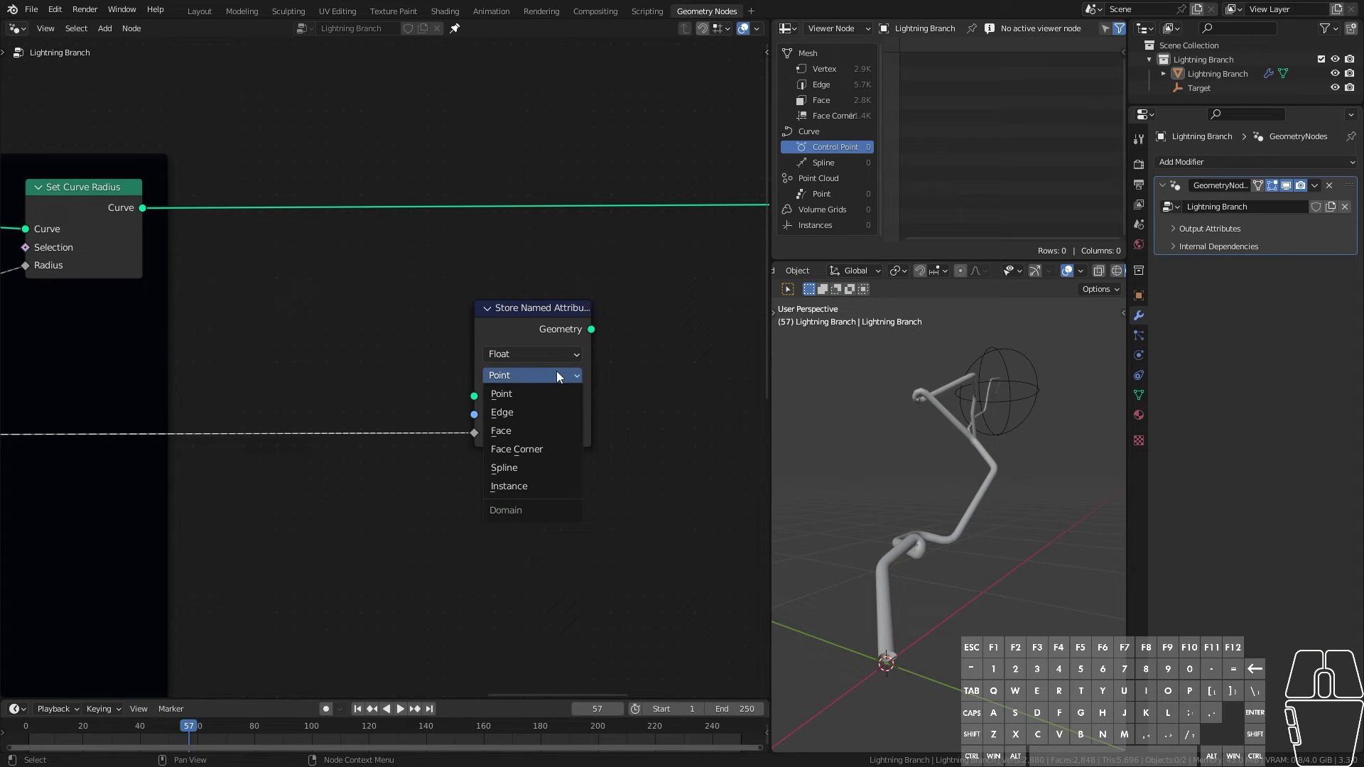
{"action": "left_click", "coordinate": [557, 372]}
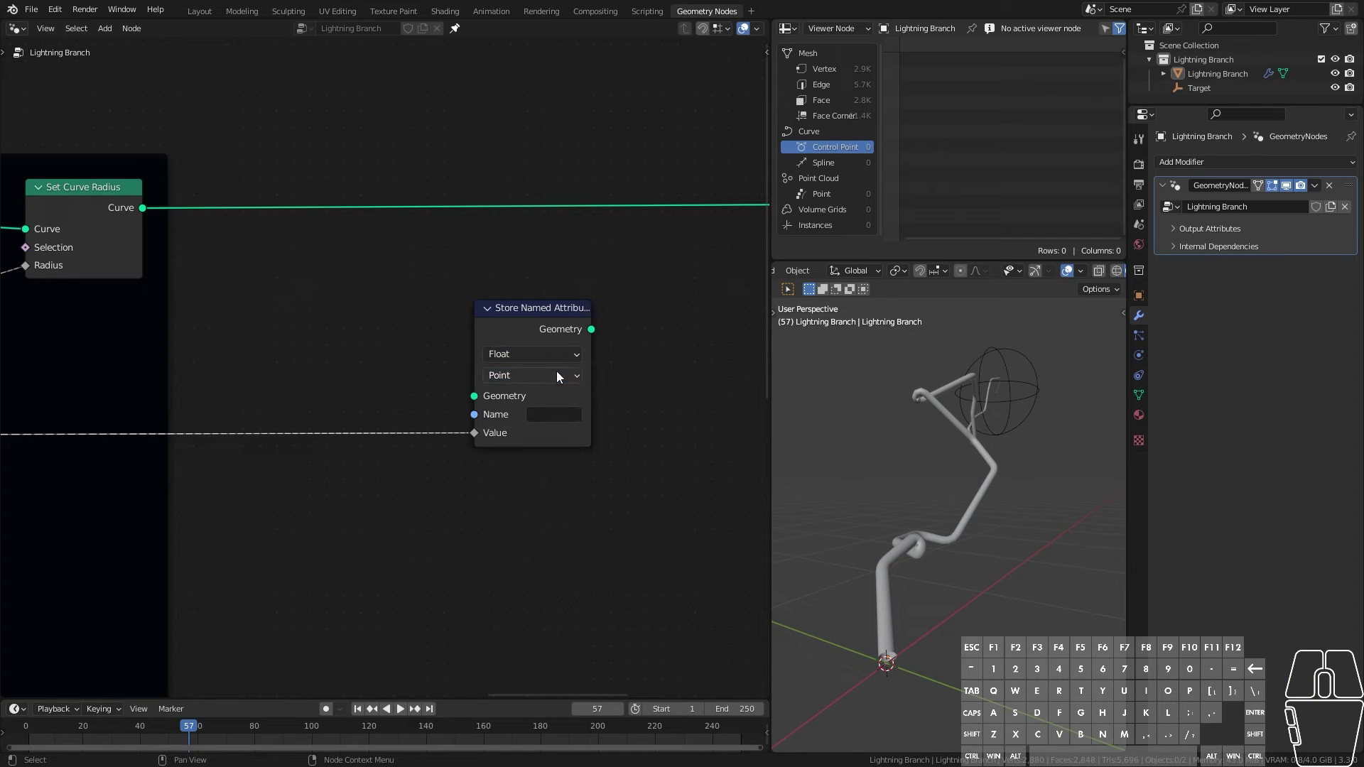
{"action": "left_click", "coordinate": [559, 415]}
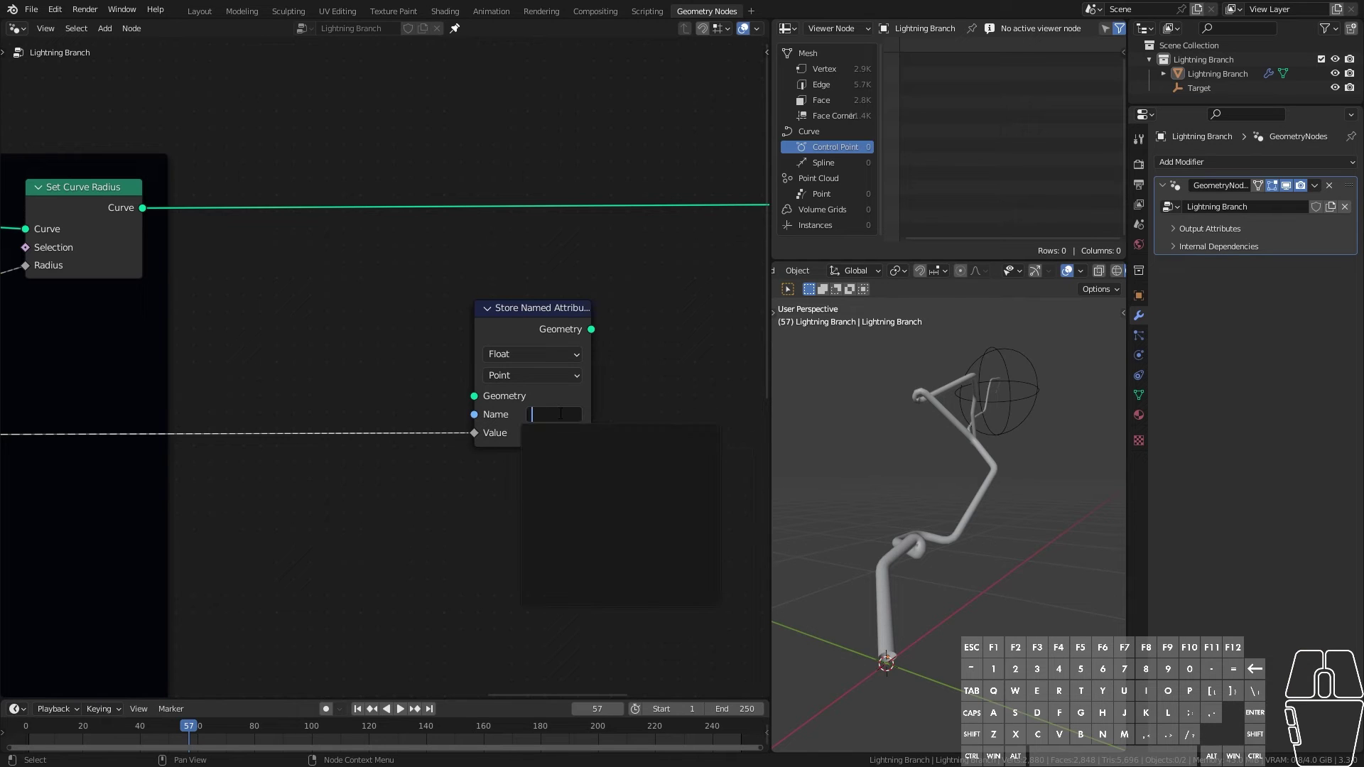
{"action": "type", "text": "parameter"}
{"action": "key", "text": "Return"}
Step: Insert the Store Named Attribute node between Set Curve Radius and Curve to Mesh, and move it up beside the Radius frame
{"action": "left_click_drag", "start_coordinate": [143, 207], "coordinate": [482, 396]}
{"action": "left_click_drag", "start_coordinate": [516, 319], "coordinate": [423, 273]}
{"action": "scroll", "coordinate": [537, 343], "scroll_direction": "down", "scroll_amount": 2}
{"action": "scroll", "coordinate": [536, 344], "scroll_direction": "down", "scroll_amount": 2}
{"action": "middle_click_drag", "start_coordinate": [583, 346], "coordinate": [375, 414]}
{"action": "left_click_drag", "start_coordinate": [282, 373], "coordinate": [697, 315]}
{"action": "middle_click_drag", "start_coordinate": [381, 425], "coordinate": [644, 380]}
{"action": "left_click_drag", "start_coordinate": [491, 323], "coordinate": [502, 217]}
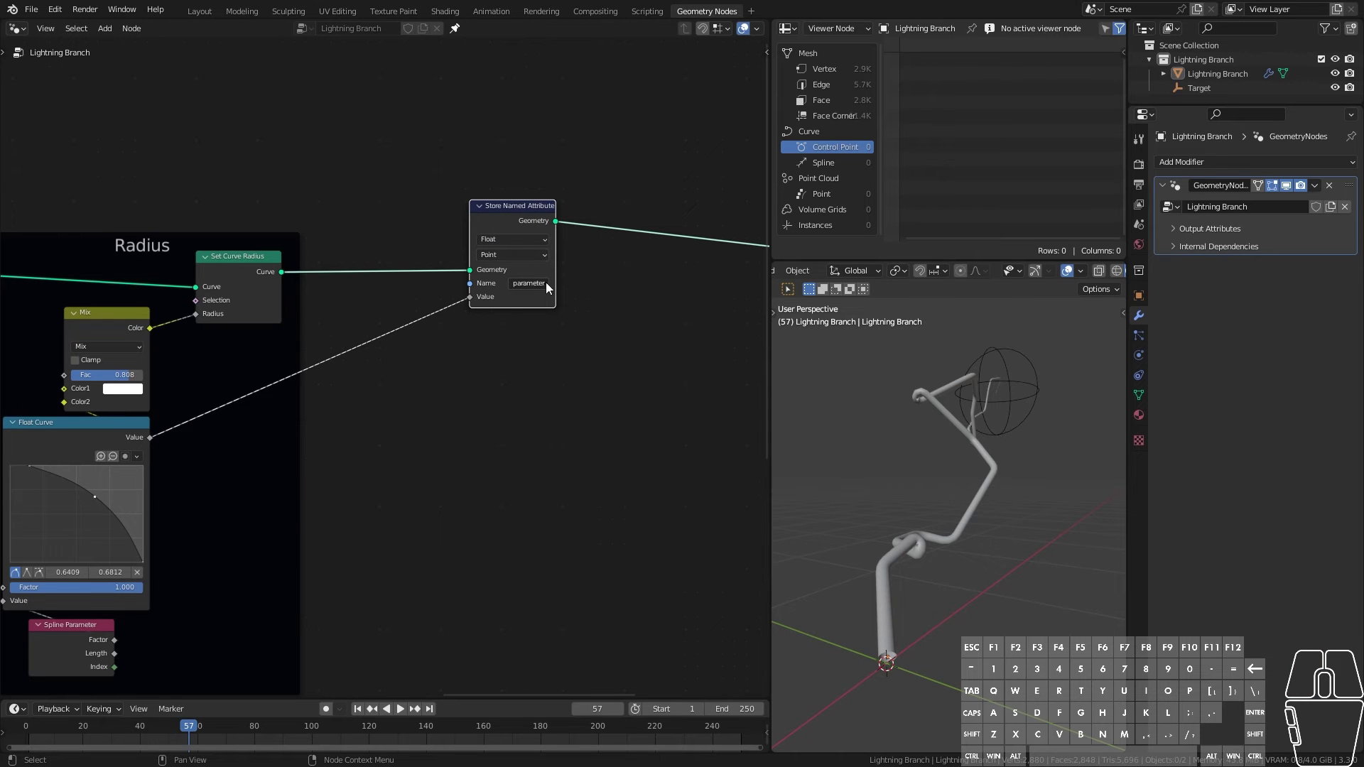
Step: Widen the Store Named Attribute node until its full title fits, and save the file
{"action": "scroll", "coordinate": [552, 305], "scroll_direction": "down", "scroll_amount": 1}
{"action": "middle_click_drag", "start_coordinate": [557, 323], "coordinate": [407, 347]}
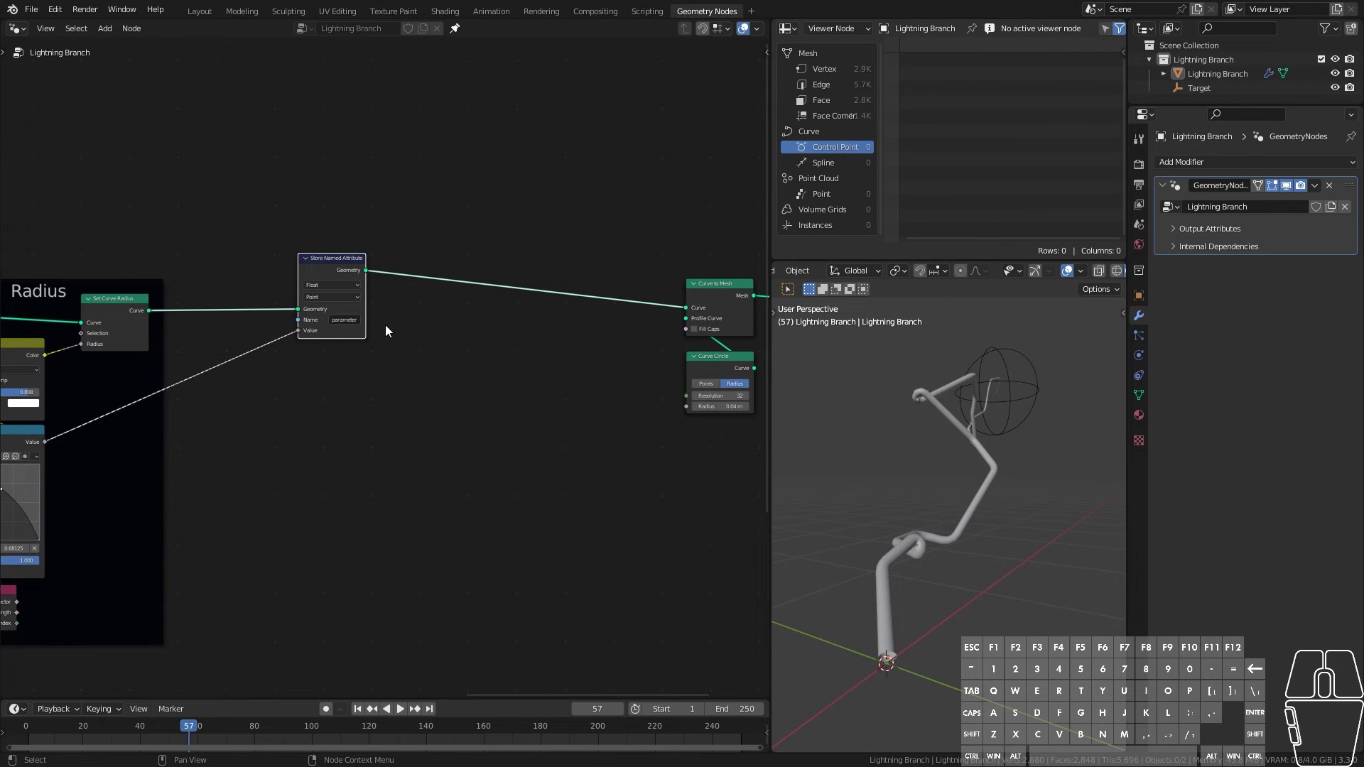
{"action": "scroll", "coordinate": [376, 341], "scroll_direction": "up", "scroll_amount": 3}
{"action": "middle_click_drag", "start_coordinate": [370, 351], "coordinate": [543, 424]}
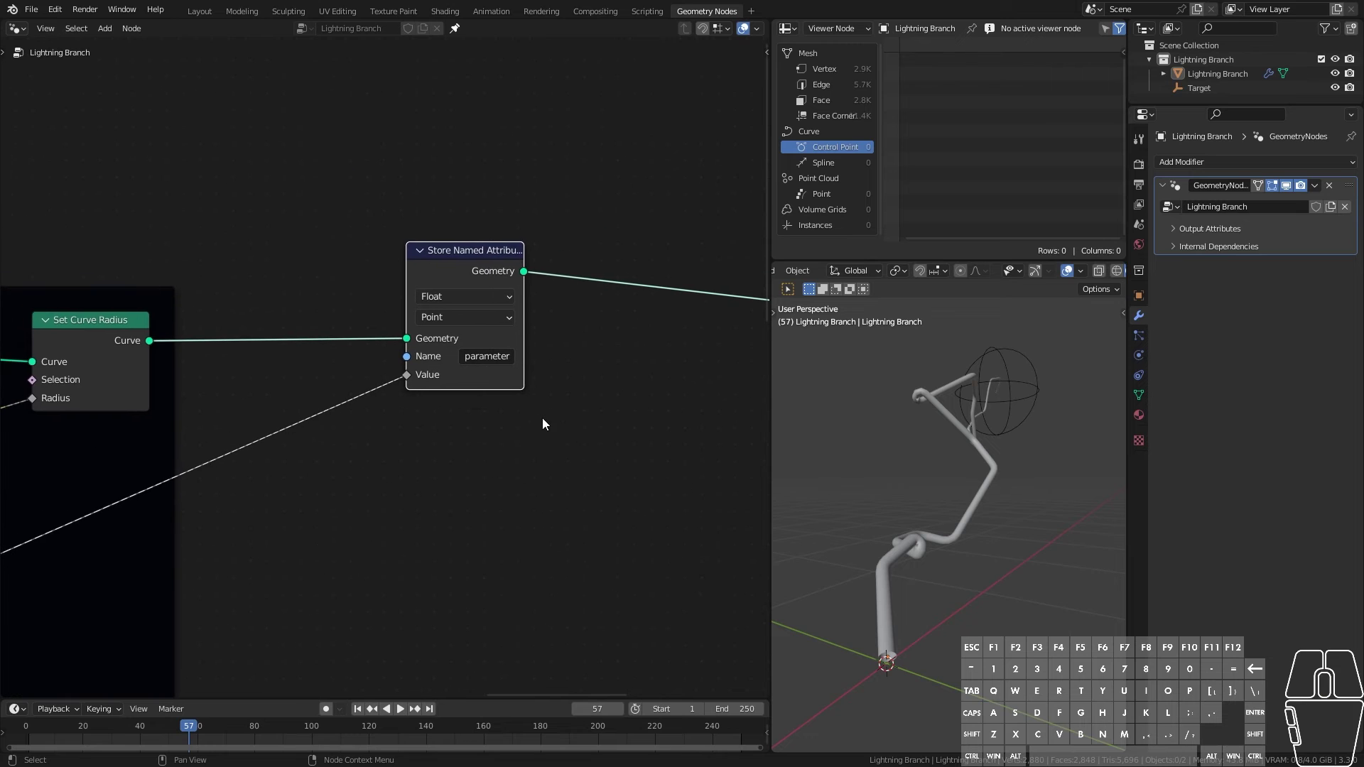
{"action": "left_click_drag", "start_coordinate": [523, 250], "coordinate": [537, 251]}
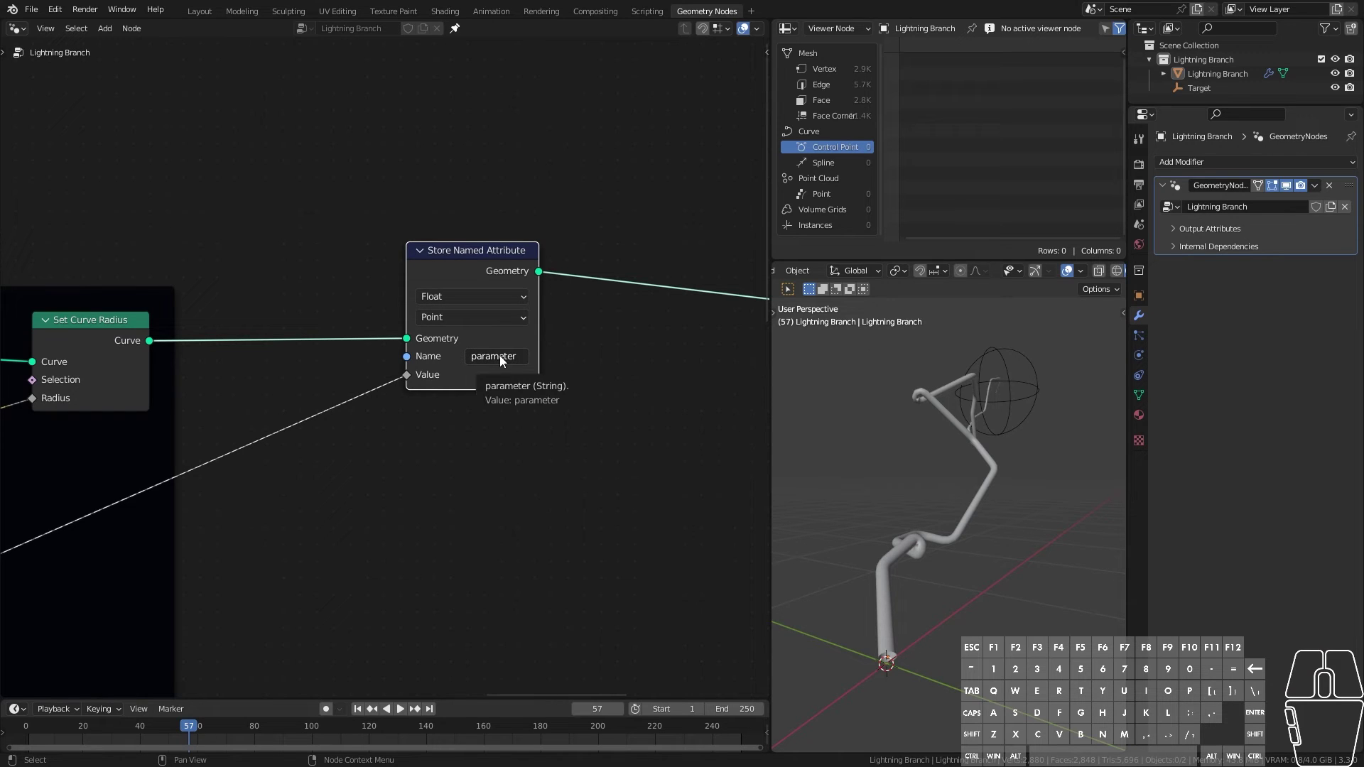
{"action": "key", "text": "ctrl+s"}
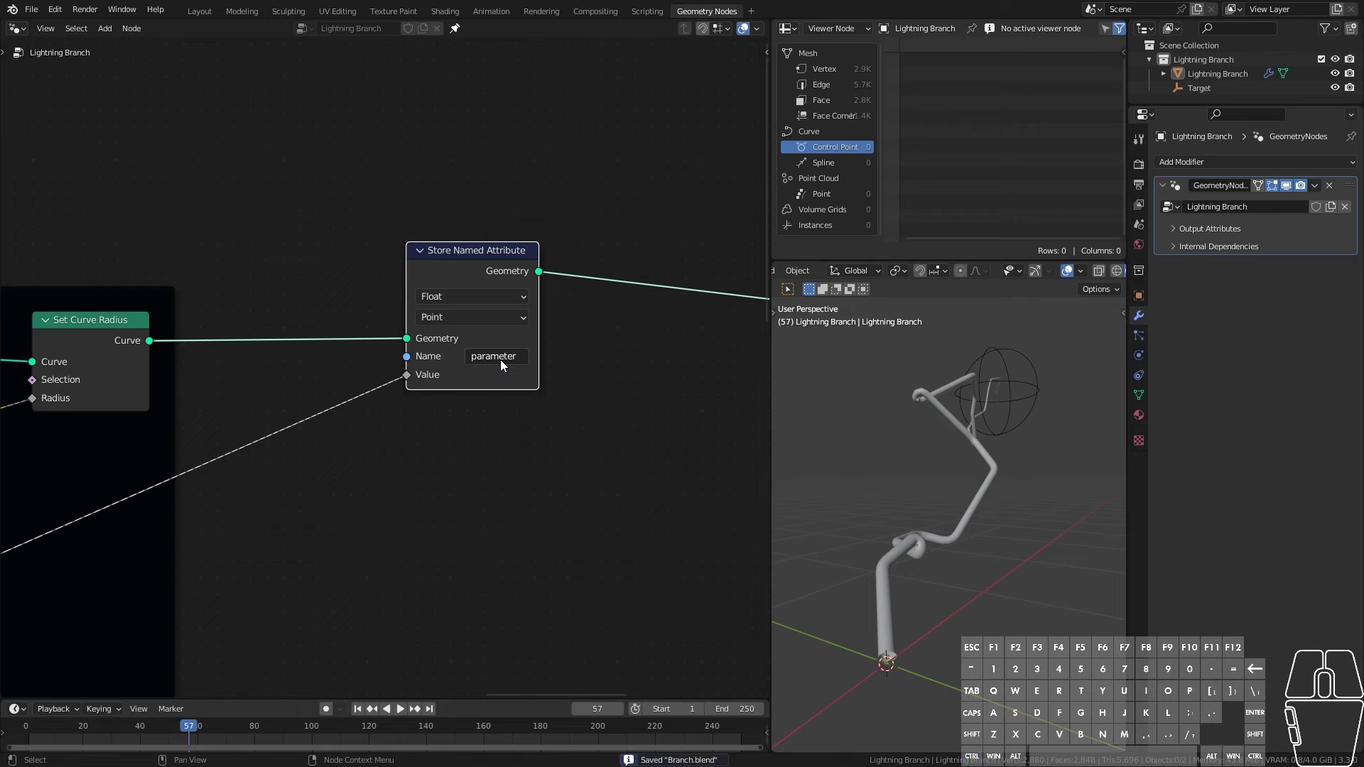
Step: Copy the stored attribute's name "parameter" into the Name of the material's Attribute node, and move that node farther from Emission
{"action": "key", "text": "ctrl+c"}
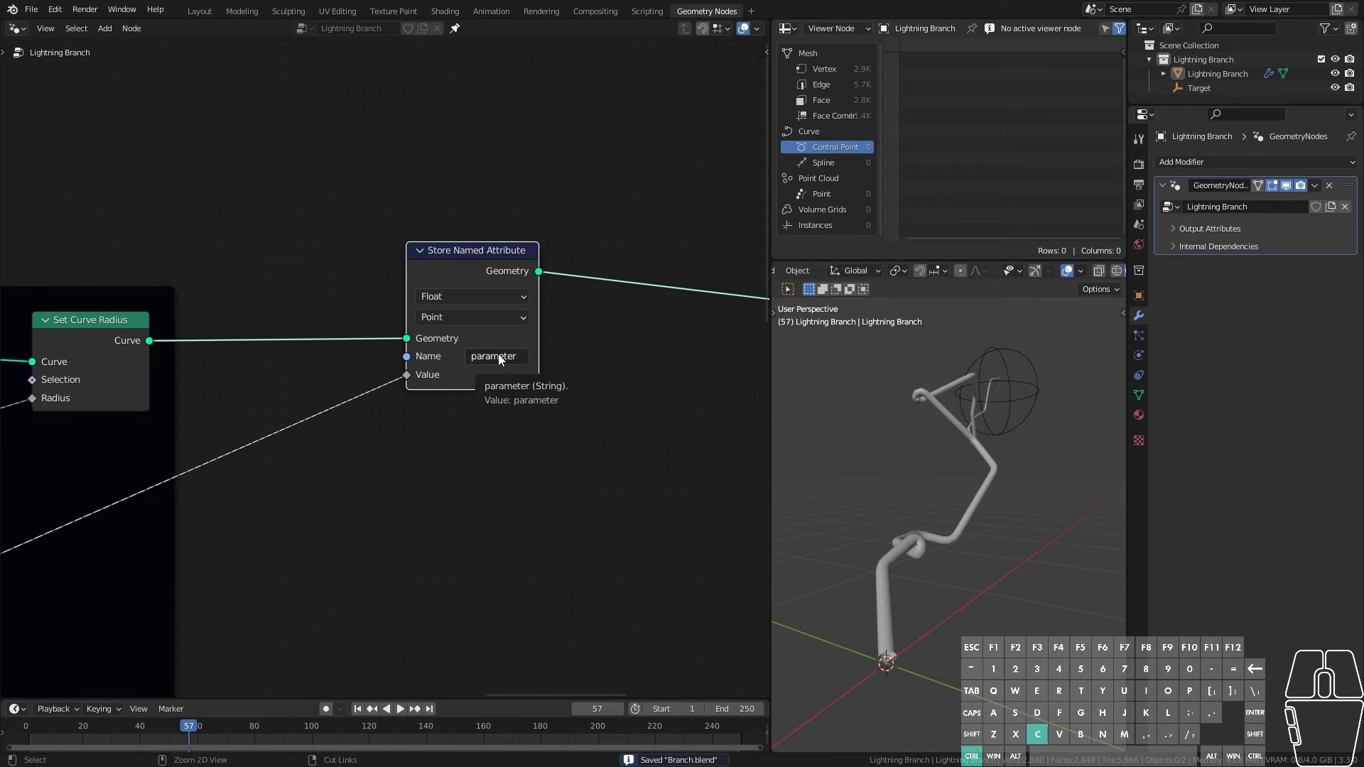
{"action": "left_click", "coordinate": [445, 11]}
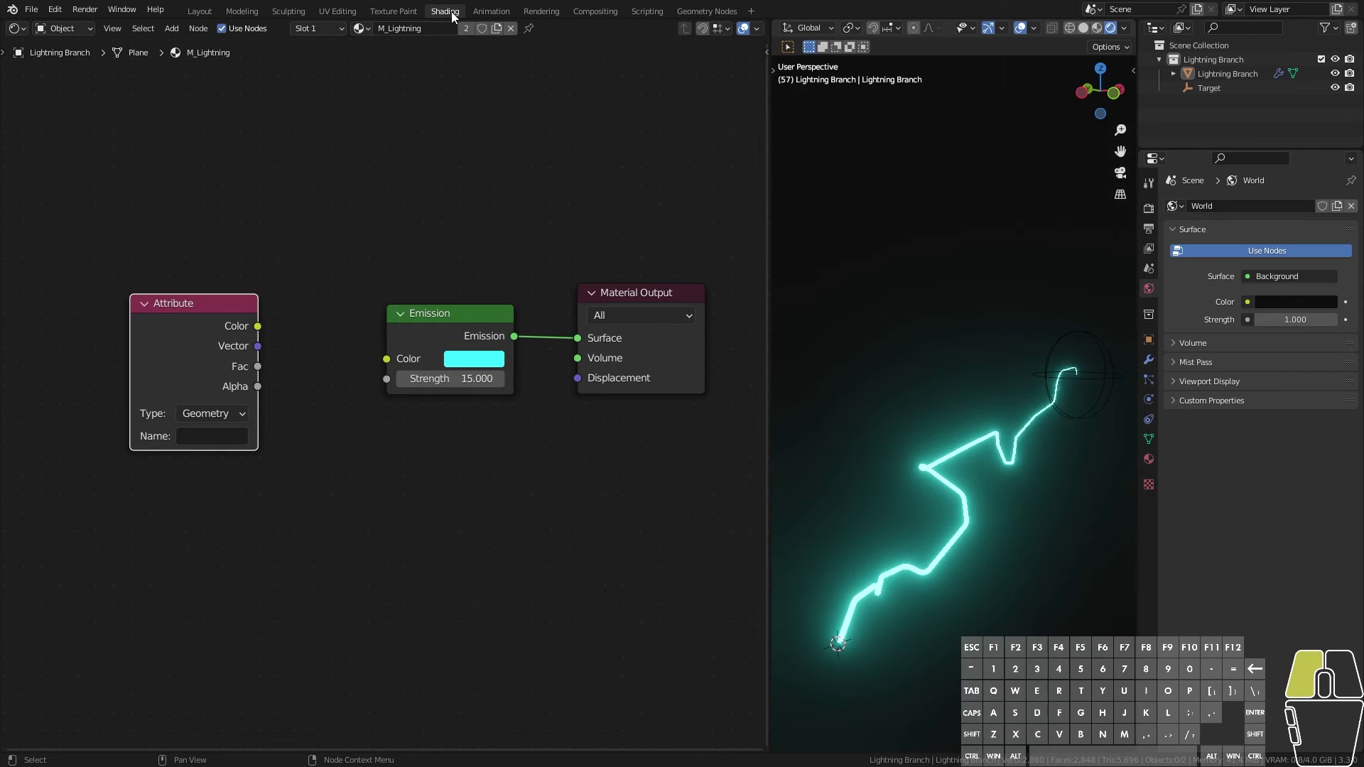
{"action": "middle_click_drag", "start_coordinate": [418, 410], "coordinate": [469, 390]}
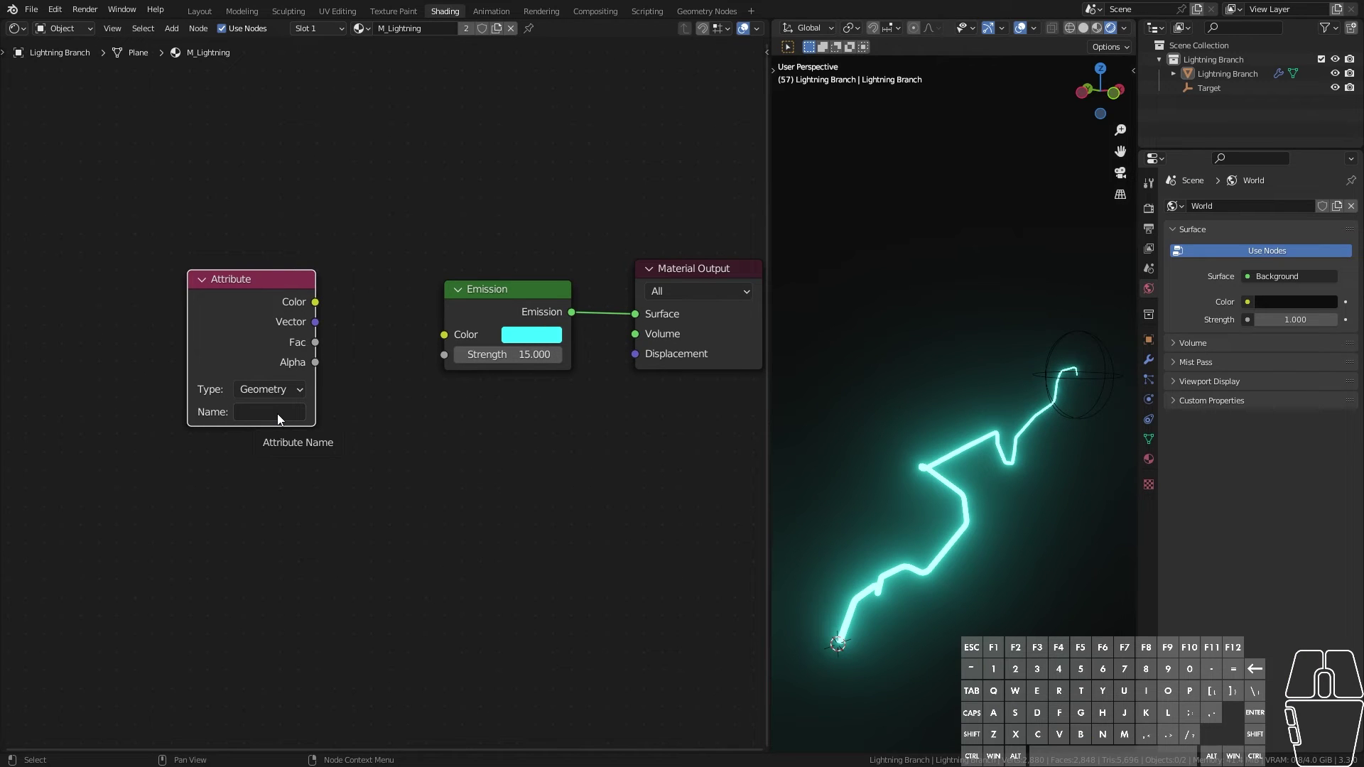
{"action": "key", "text": "ctrl+v"}
{"action": "left_click_drag", "start_coordinate": [260, 308], "coordinate": [191, 321]}
Step: Preview the Attribute node's Fac output directly on the material surface with Emission detached, and examine the shading along the branch
{"action": "left_click", "coordinate": [190, 321], "text": "ctrl+shift"}
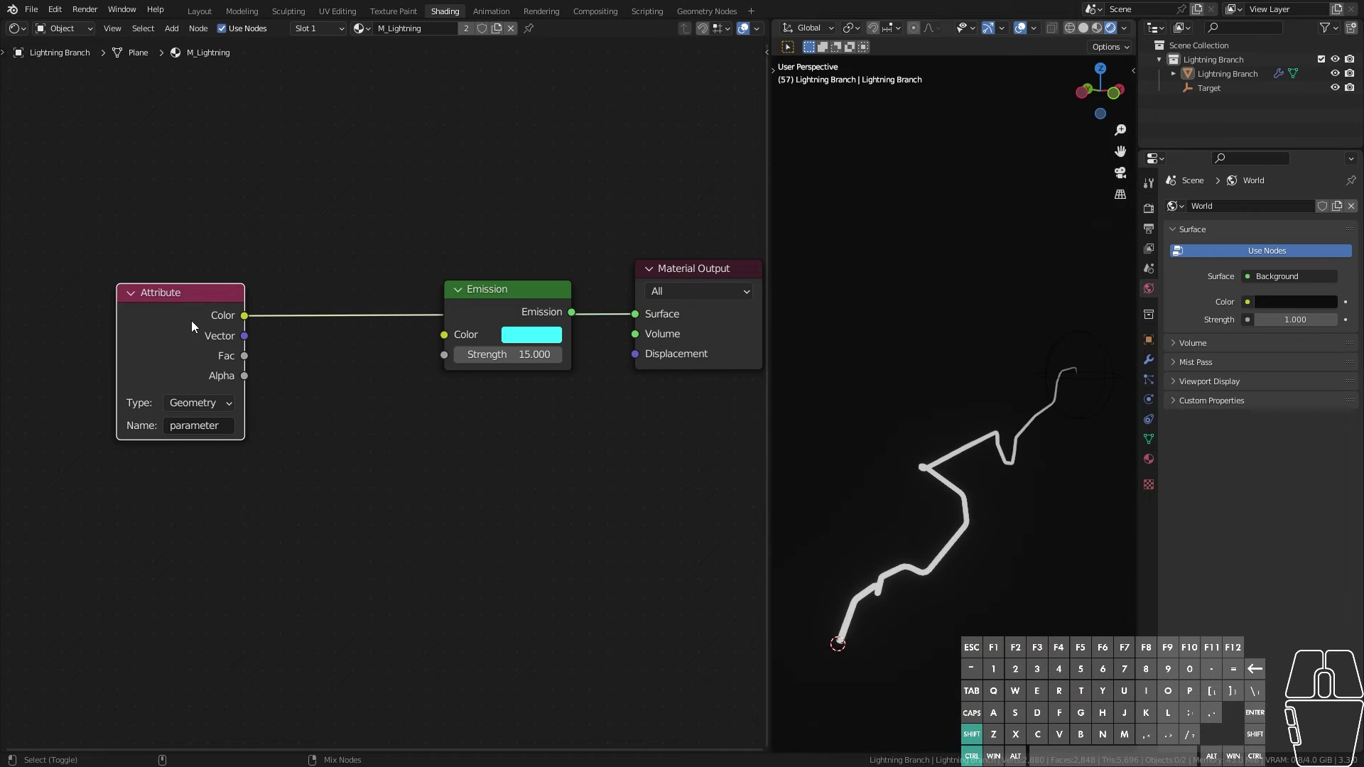
{"action": "left_click", "coordinate": [190, 321], "text": "ctrl+shift"}
{"action": "left_click", "coordinate": [191, 321], "text": "ctrl+shift"}
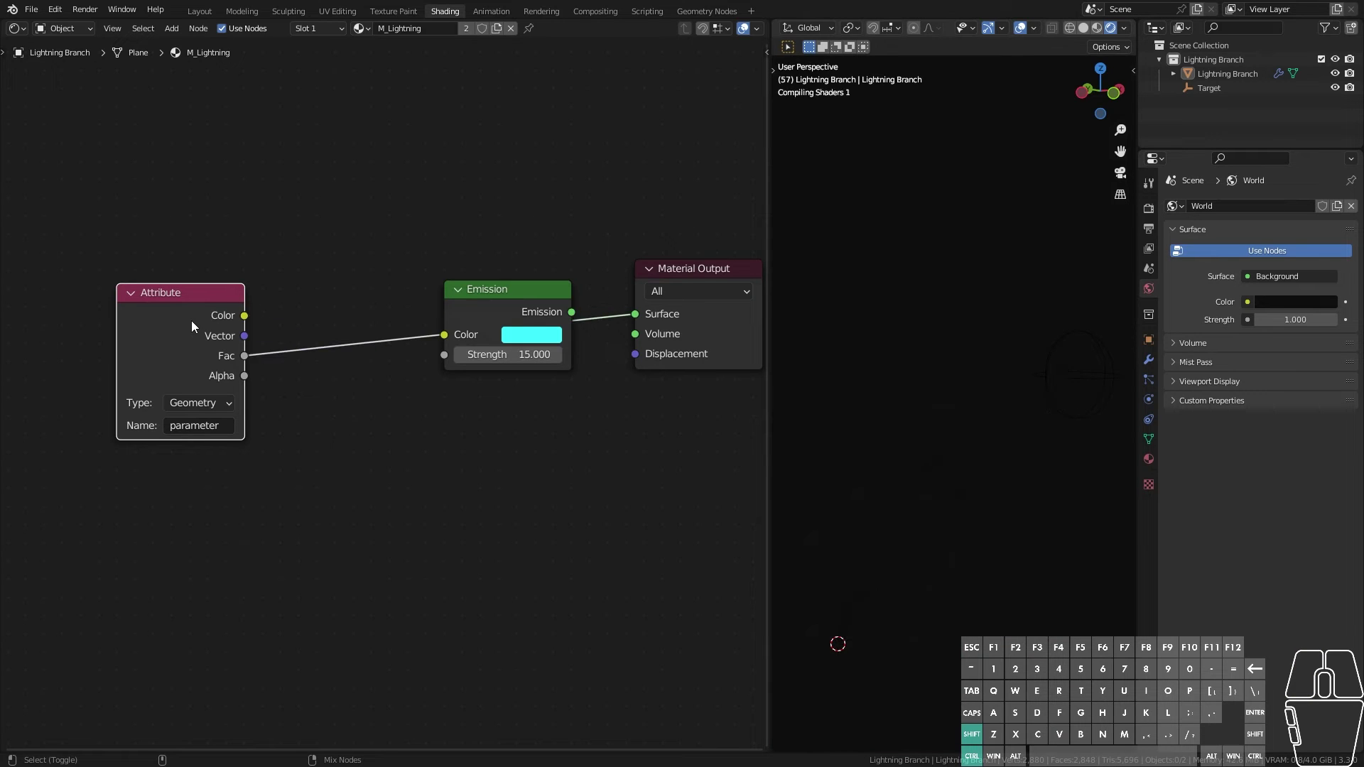
{"action": "left_click_drag", "start_coordinate": [514, 297], "coordinate": [531, 455], "text": "alt"}
{"action": "middle_click_drag", "start_coordinate": [1012, 551], "coordinate": [1071, 587]}
{"action": "scroll", "coordinate": [905, 585], "scroll_direction": "up", "scroll_amount": 2}
{"action": "scroll", "coordinate": [807, 641], "scroll_direction": "up", "scroll_amount": 3}
{"action": "scroll", "coordinate": [843, 614], "scroll_direction": "down", "scroll_amount": 4}
{"action": "scroll", "coordinate": [982, 554], "scroll_direction": "up", "scroll_amount": 3}
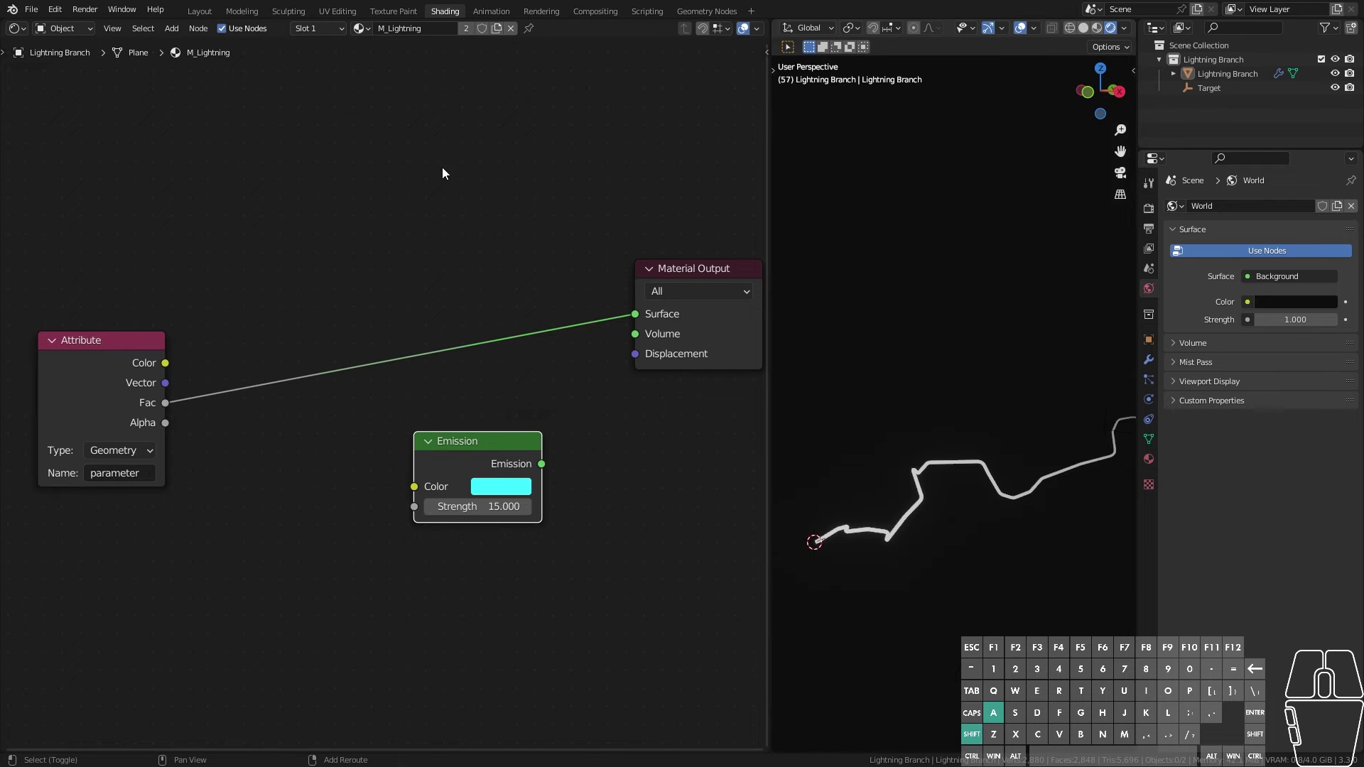
Step: Add a MixRGB node above Emission, paste the cyan into both of its colours, and shift Color1 to blue
{"action": "key", "text": "shift+a"}
{"action": "mouse_move", "coordinate": [441, 224]}
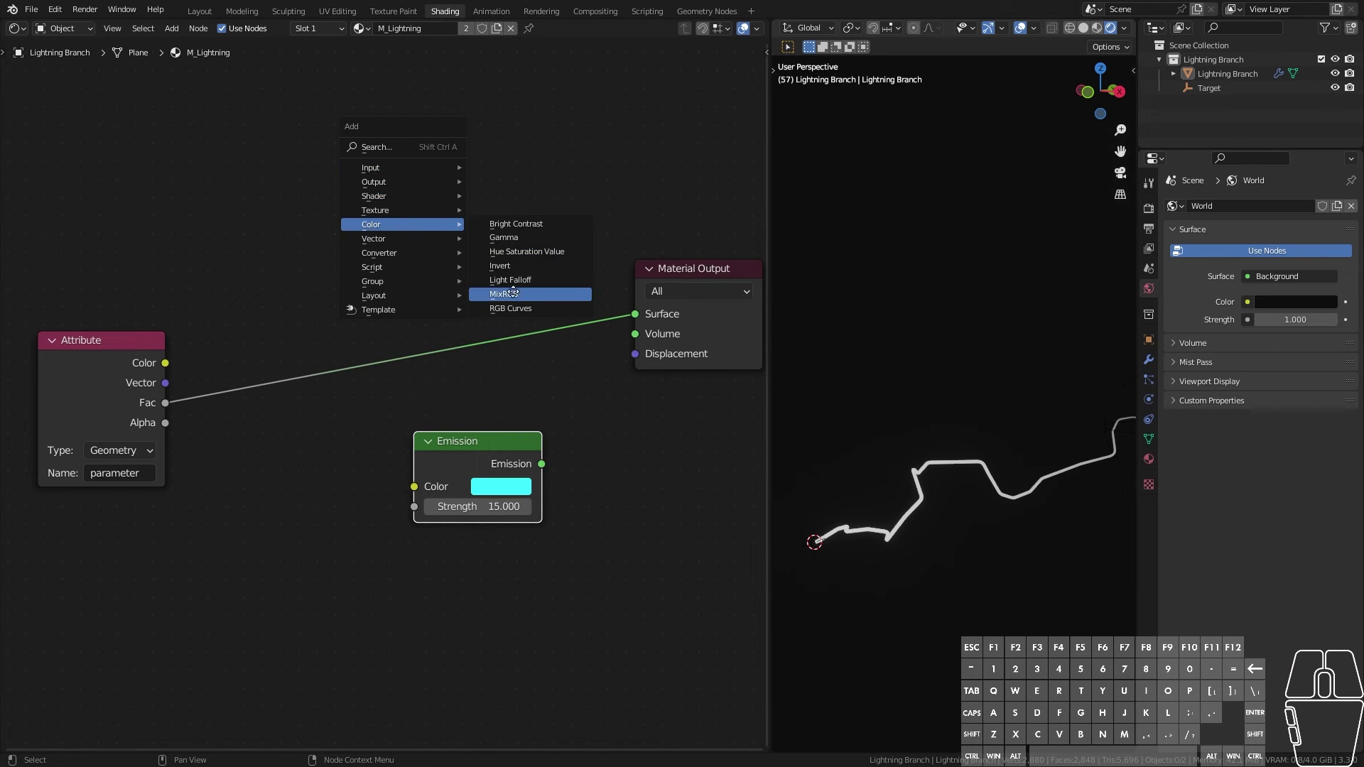
{"action": "left_click", "coordinate": [503, 294]}
{"action": "left_click", "coordinate": [514, 280]}
{"action": "key", "text": "ctrl+v"}
{"action": "key", "text": "ctrl+v"}
{"action": "left_click", "coordinate": [516, 261]}
{"action": "left_click_drag", "start_coordinate": [556, 458], "coordinate": [570, 459]}
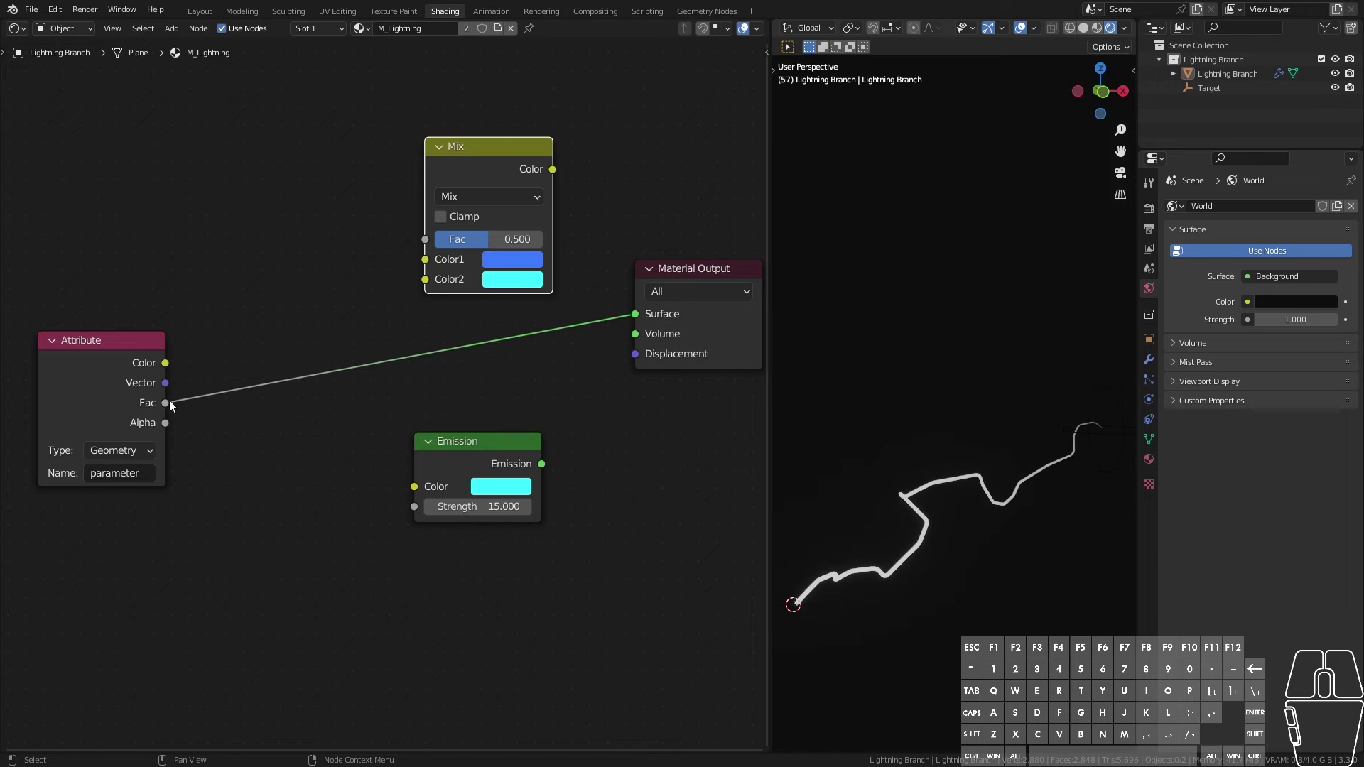
Step: Drive the Mix factor with the Attribute's Fac, and route the mixed colour through Emission's Color to the Material Output's Surface
{"action": "left_click_drag", "start_coordinate": [166, 402], "coordinate": [426, 239]}
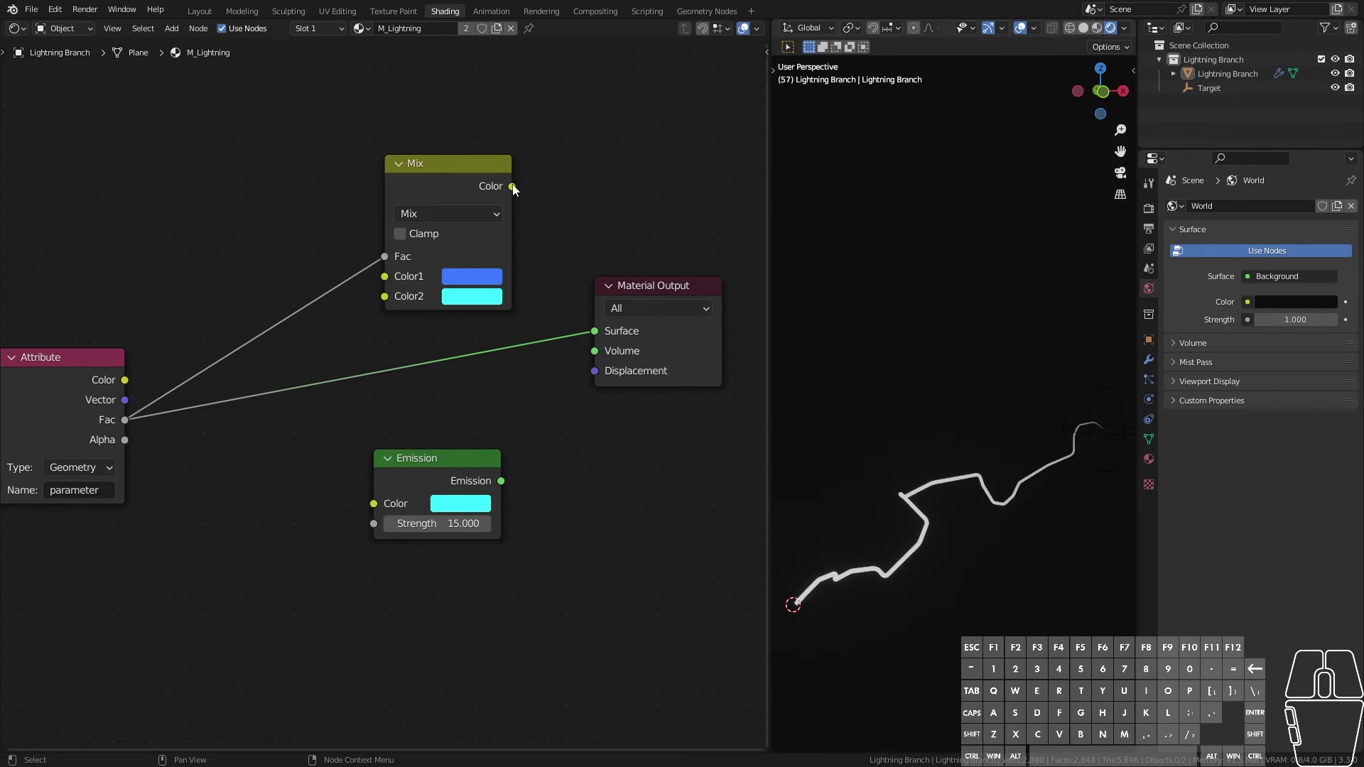
{"action": "left_click_drag", "start_coordinate": [512, 187], "coordinate": [374, 504]}
{"action": "left_click_drag", "start_coordinate": [500, 482], "coordinate": [595, 331]}
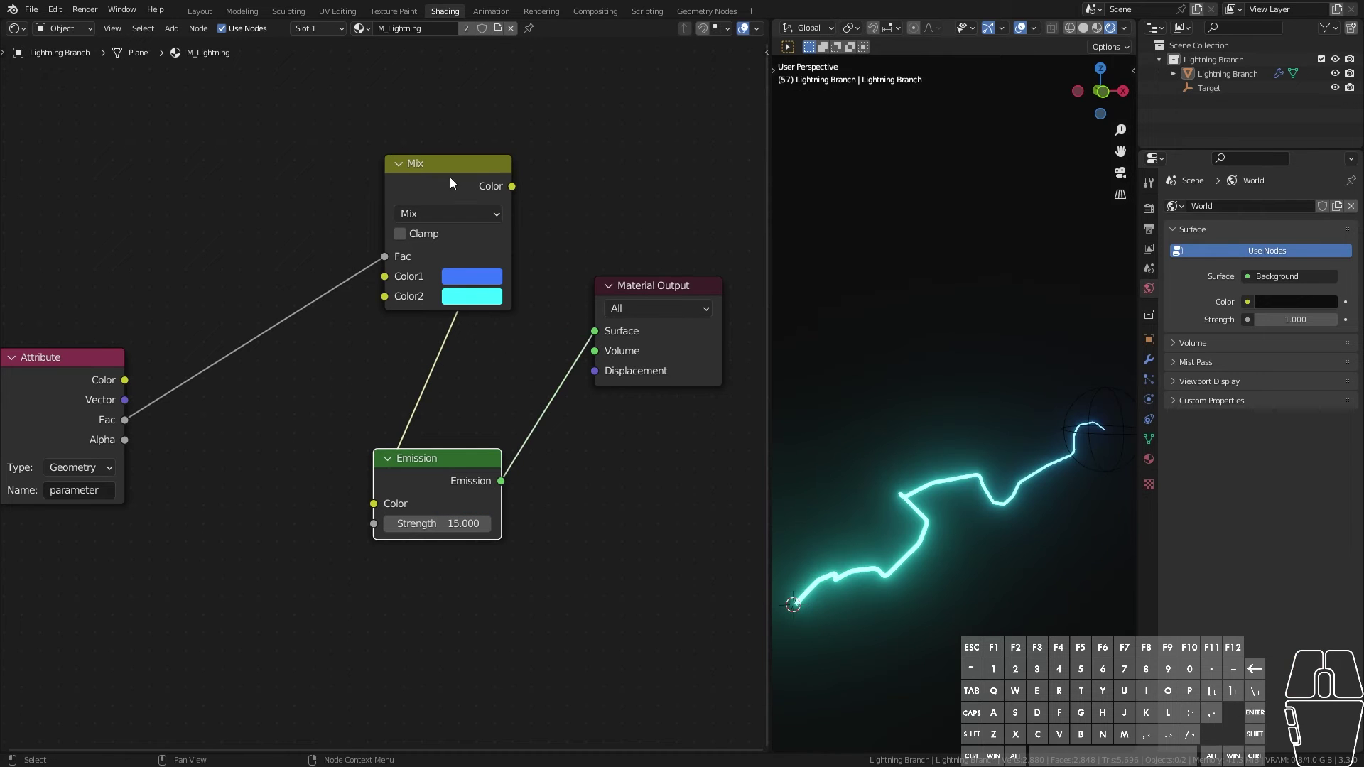
Step: Arrange the Mix, Emission and Material Output nodes in a row with space between them
{"action": "left_click_drag", "start_coordinate": [449, 174], "coordinate": [338, 209]}
{"action": "left_click_drag", "start_coordinate": [435, 461], "coordinate": [502, 235]}
{"action": "left_click_drag", "start_coordinate": [630, 288], "coordinate": [726, 233]}
{"action": "left_click_drag", "start_coordinate": [515, 233], "coordinate": [580, 234]}
{"action": "left_click_drag", "start_coordinate": [321, 200], "coordinate": [335, 210]}
Step: Try warm colours for the Mix node's Color1, including an orange with hue 0.064 and saturation 0.985
{"action": "middle_click_drag", "start_coordinate": [809, 624], "coordinate": [858, 625]}
{"action": "middle_click_drag", "start_coordinate": [1061, 584], "coordinate": [974, 576]}
{"action": "middle_click_drag", "start_coordinate": [917, 509], "coordinate": [977, 544], "text": "shift"}
{"action": "left_click", "coordinate": [385, 321]}
{"action": "left_click_drag", "start_coordinate": [390, 177], "coordinate": [387, 174]}
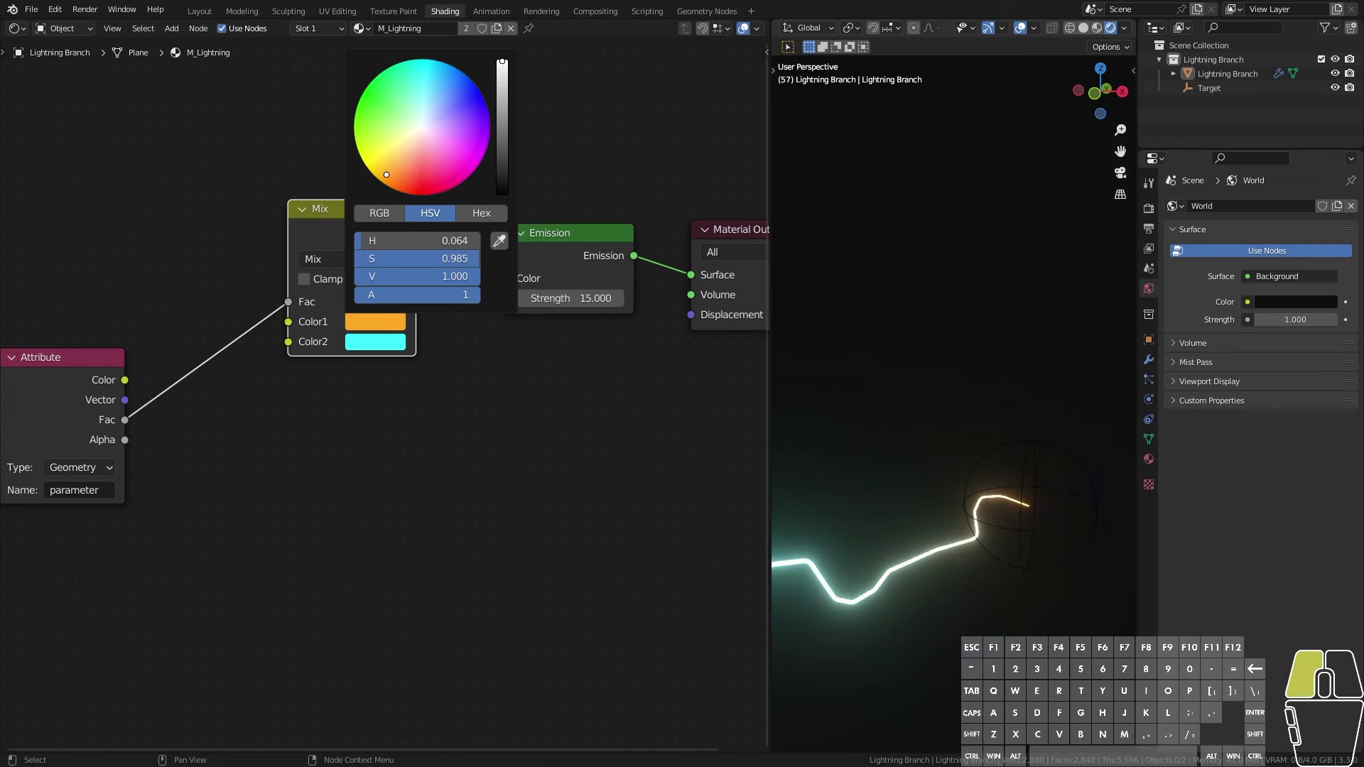
{"action": "scroll", "coordinate": [977, 544], "scroll_direction": "down", "scroll_amount": 3}
{"action": "middle_click_drag", "start_coordinate": [1021, 565], "coordinate": [1007, 577], "text": "shift"}
{"action": "left_click", "coordinate": [376, 322]}
{"action": "left_click_drag", "start_coordinate": [402, 179], "coordinate": [427, 190]}
{"action": "middle_click_drag", "start_coordinate": [925, 514], "coordinate": [987, 526]}
{"action": "scroll", "coordinate": [384, 391], "scroll_direction": "up", "scroll_amount": 3}
Step: Set the Mix node's Color1 to a light blue and move the Attribute node up beside the Mix node
{"action": "left_click", "coordinate": [371, 307]}
{"action": "left_click", "coordinate": [459, 349]}
{"action": "scroll", "coordinate": [601, 453], "scroll_direction": "down", "scroll_amount": 2}
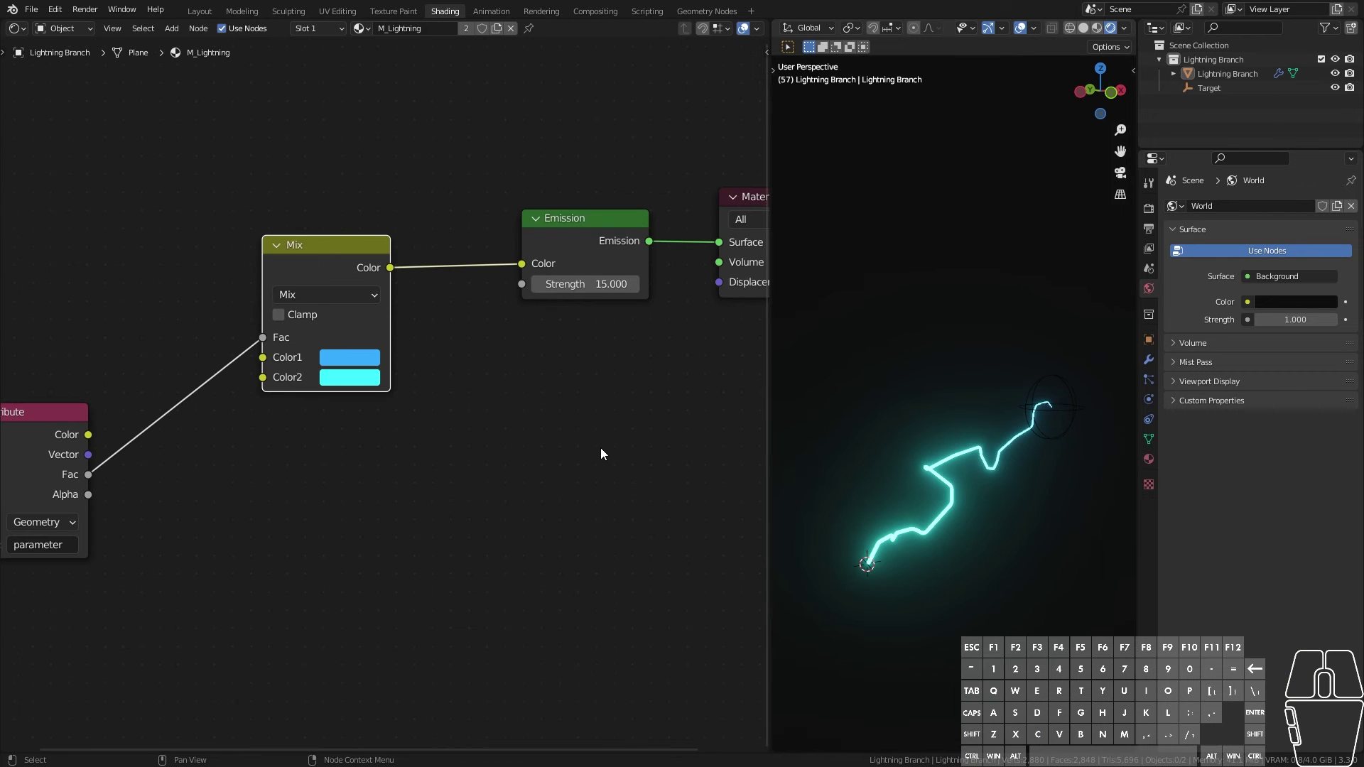
{"action": "middle_click_drag", "start_coordinate": [515, 433], "coordinate": [548, 510]}
{"action": "left_click_drag", "start_coordinate": [66, 546], "coordinate": [176, 399]}
{"action": "mouse_move", "coordinate": [535, 424]}
{"action": "middle_mouse_down"}
{"action": "mouse_move", "coordinate": [398, 460]}
{"action": "mouse_move", "coordinate": [402, 478]}
{"action": "mouse_move", "coordinate": [545, 448]}
{"action": "middle_mouse_up"}
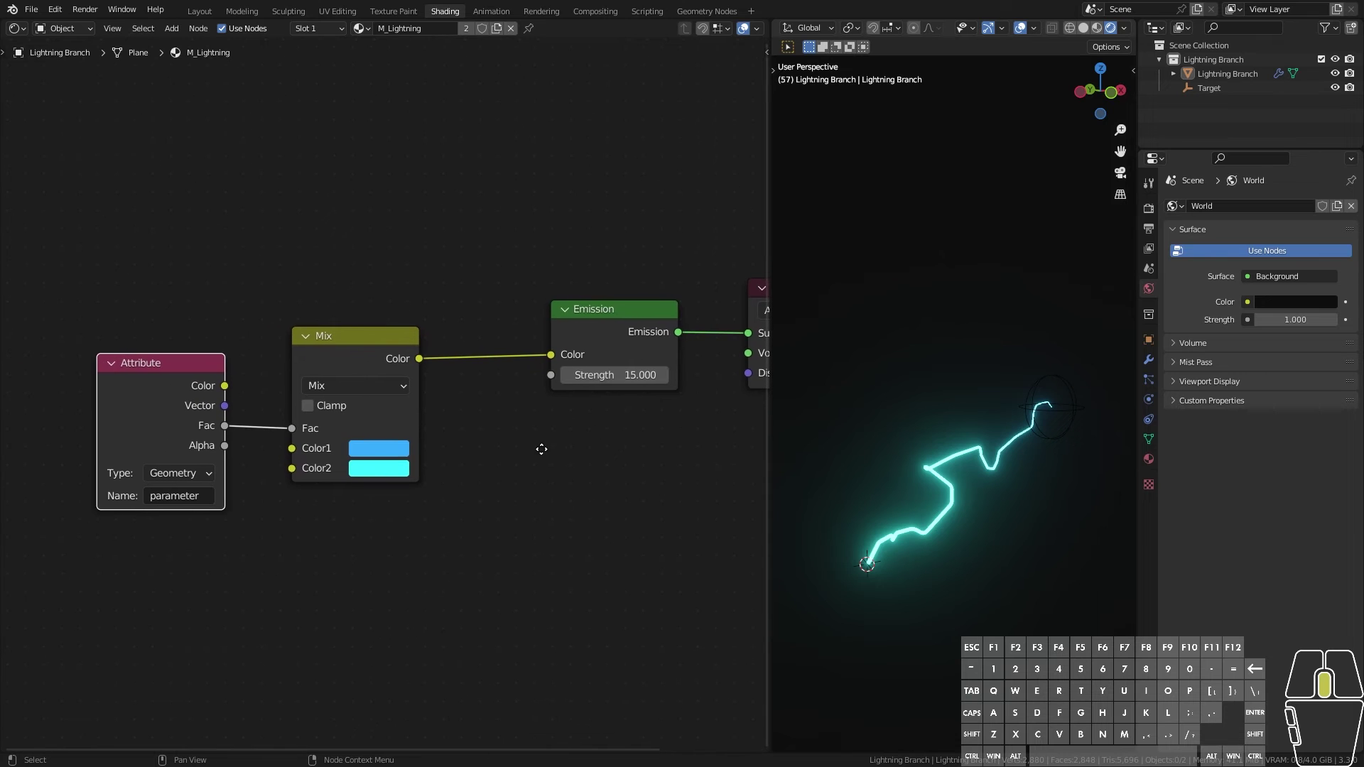
Step: Look over the lightning branch and its target in the Layout workspace
{"action": "left_click", "coordinate": [698, 11]}
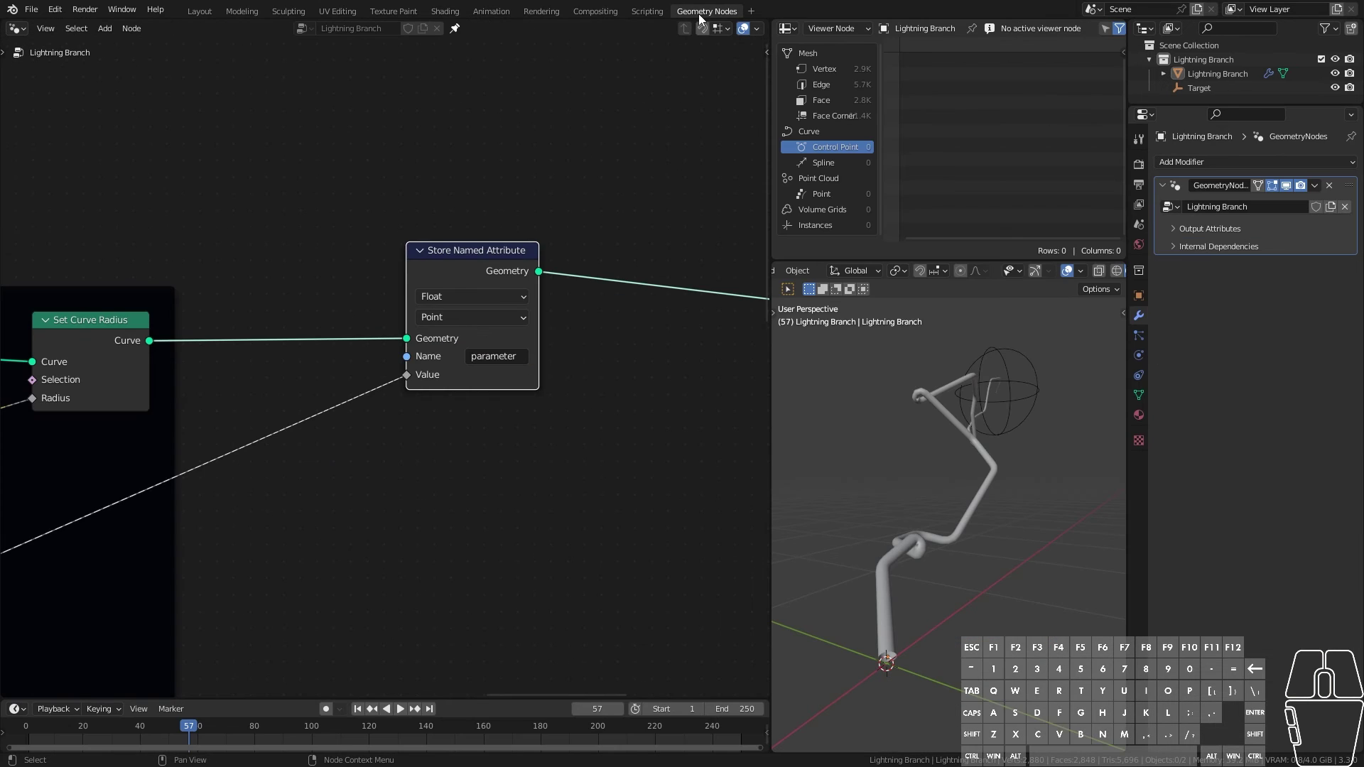
{"action": "left_click", "coordinate": [204, 12]}
{"action": "middle_click_drag", "start_coordinate": [564, 353], "coordinate": [531, 424]}
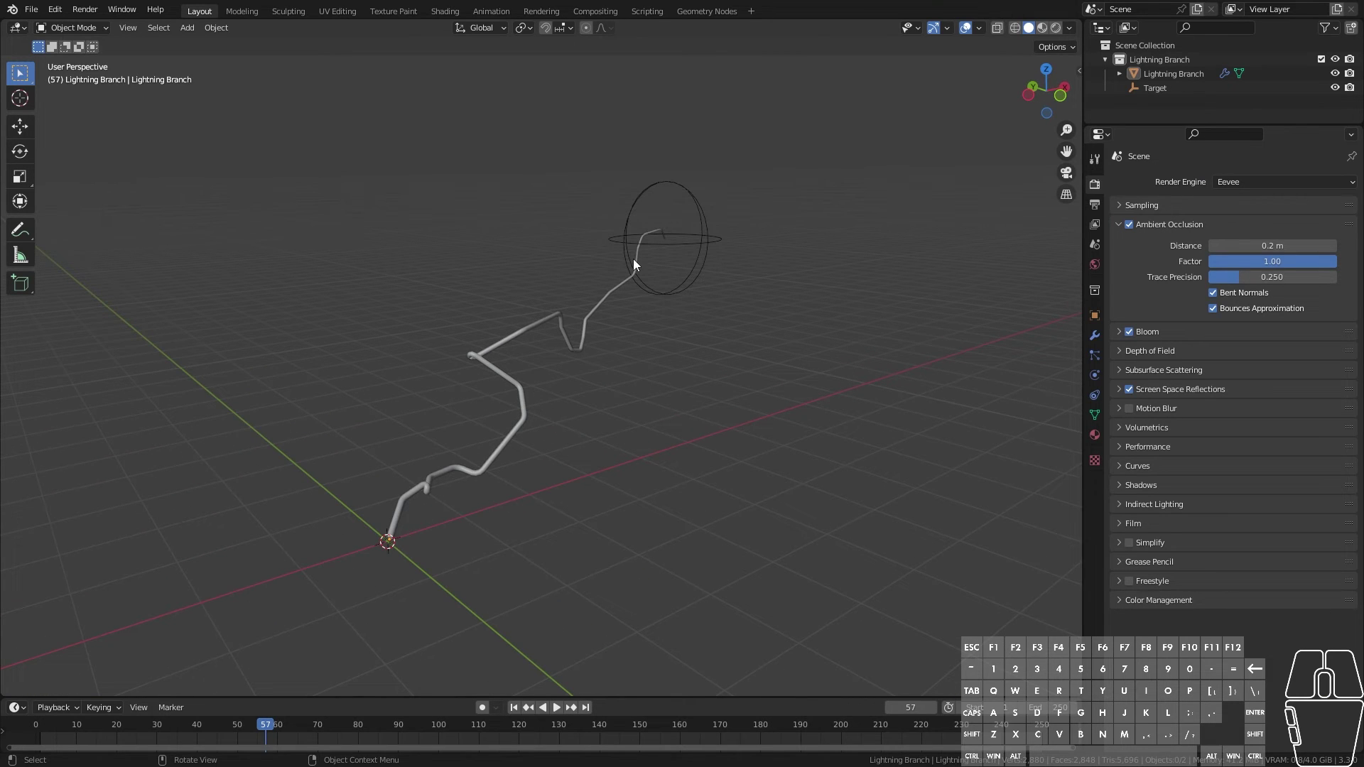
Step: In the Geometry Nodes workspace, insert a Trim Curve node between Store Named Attribute and Curve to Mesh
{"action": "left_click", "coordinate": [691, 13]}
{"action": "scroll", "coordinate": [514, 510], "scroll_direction": "down", "scroll_amount": 5}
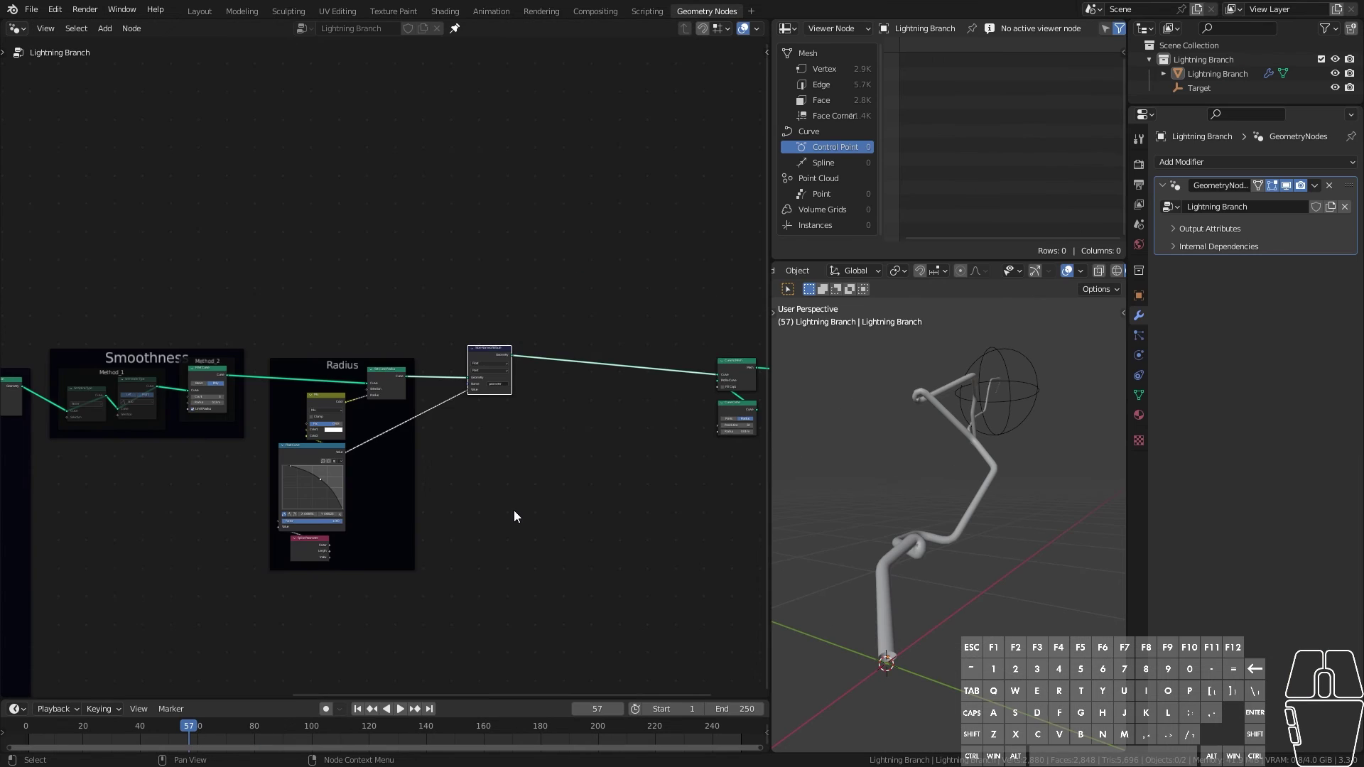
{"action": "middle_click_drag", "start_coordinate": [514, 510], "coordinate": [374, 503]}
{"action": "scroll", "coordinate": [541, 506], "scroll_direction": "up", "scroll_amount": 1}
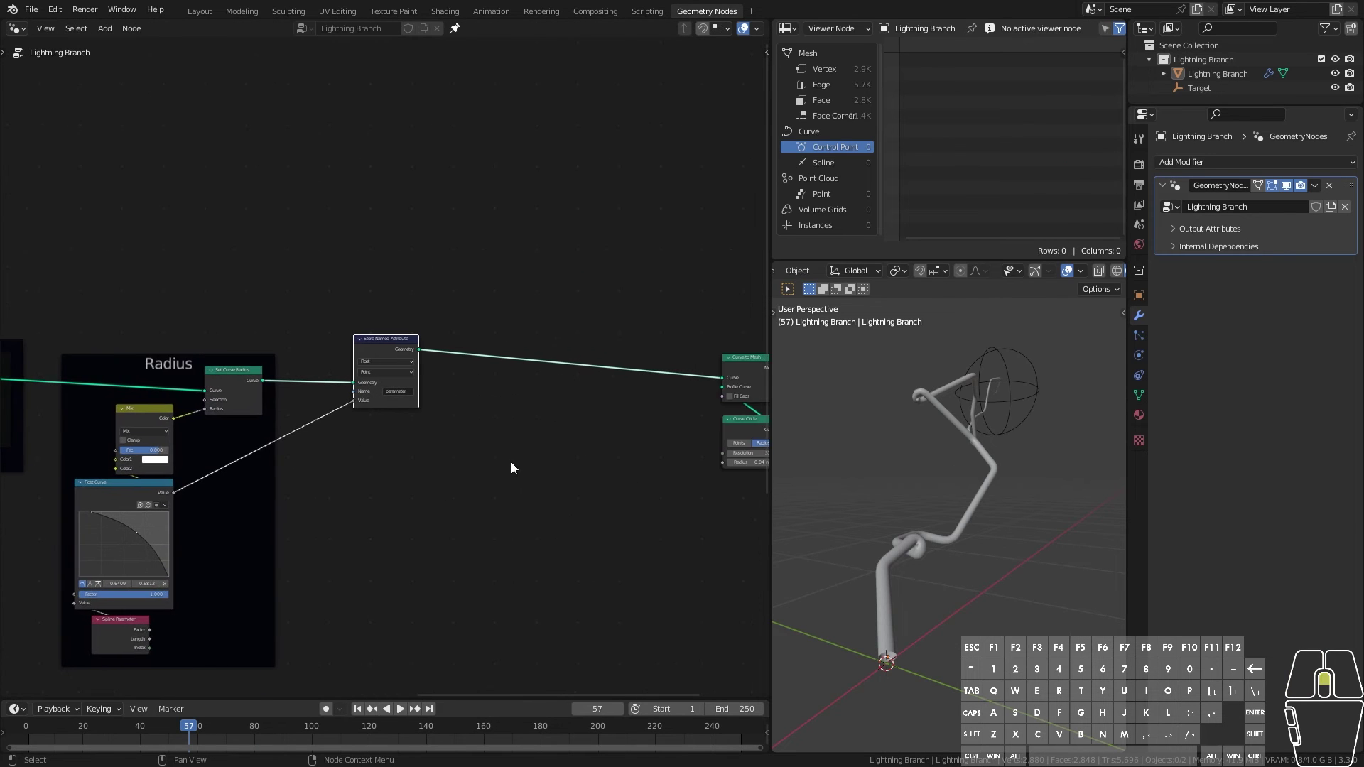
{"action": "scroll", "coordinate": [459, 385], "scroll_direction": "up", "scroll_amount": 1}
{"action": "middle_click_drag", "start_coordinate": [554, 424], "coordinate": [428, 406]}
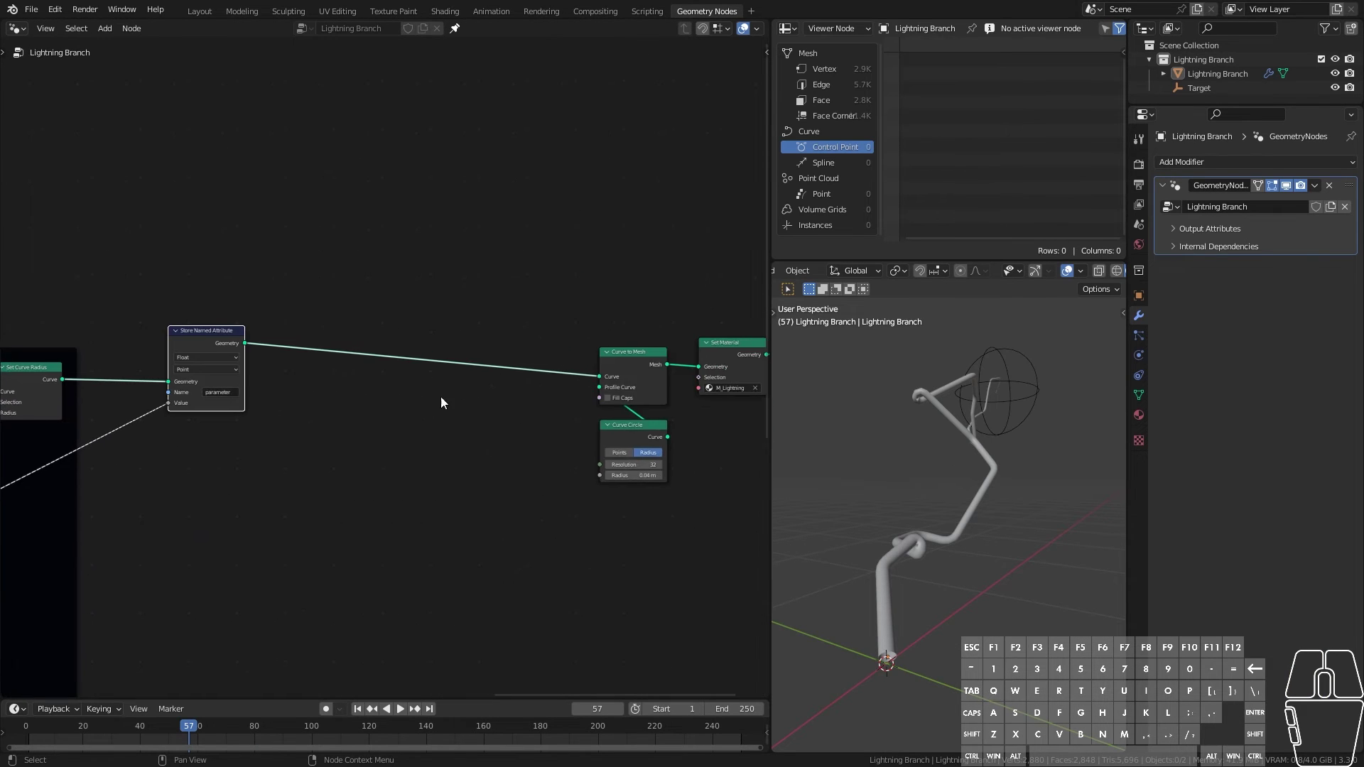
{"action": "key", "text": "shift+a"}
{"action": "mouse_move", "coordinate": [448, 390]}
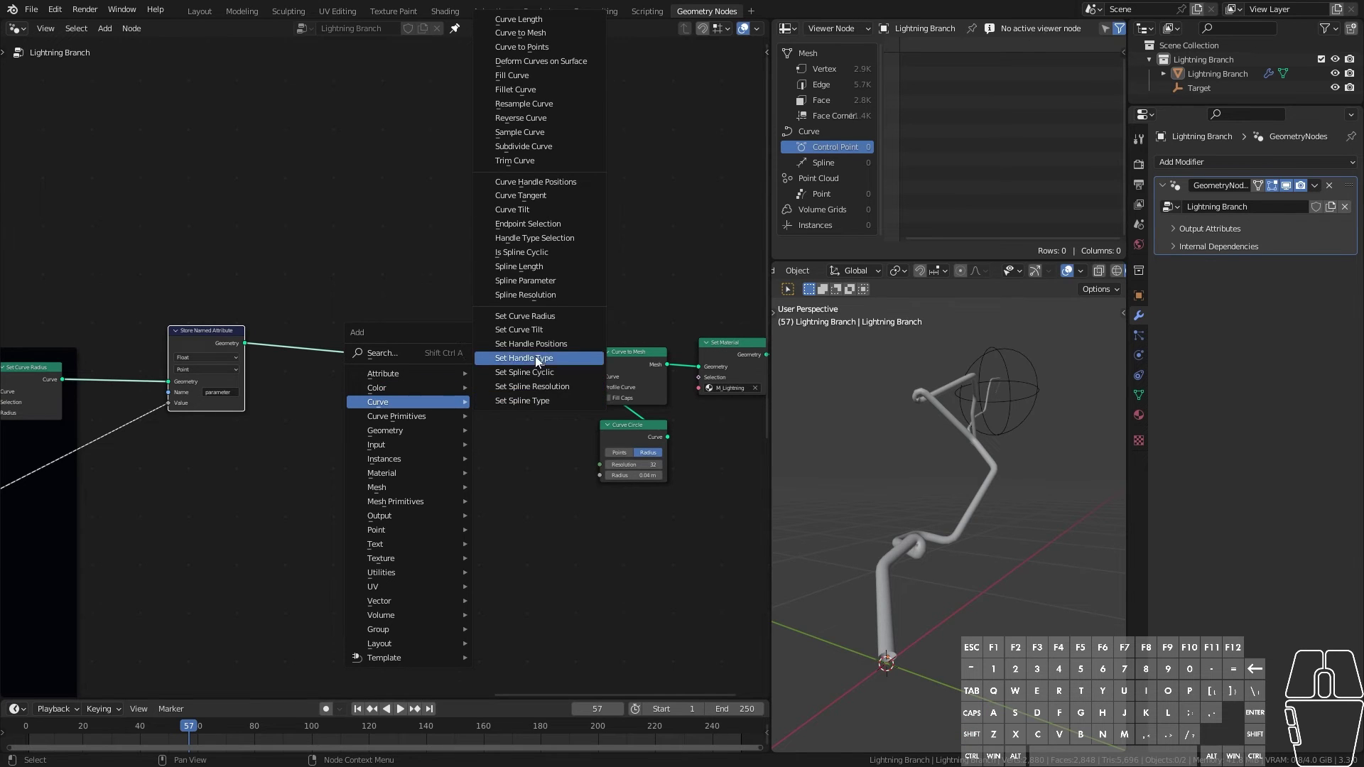
{"action": "left_click", "coordinate": [525, 162]}
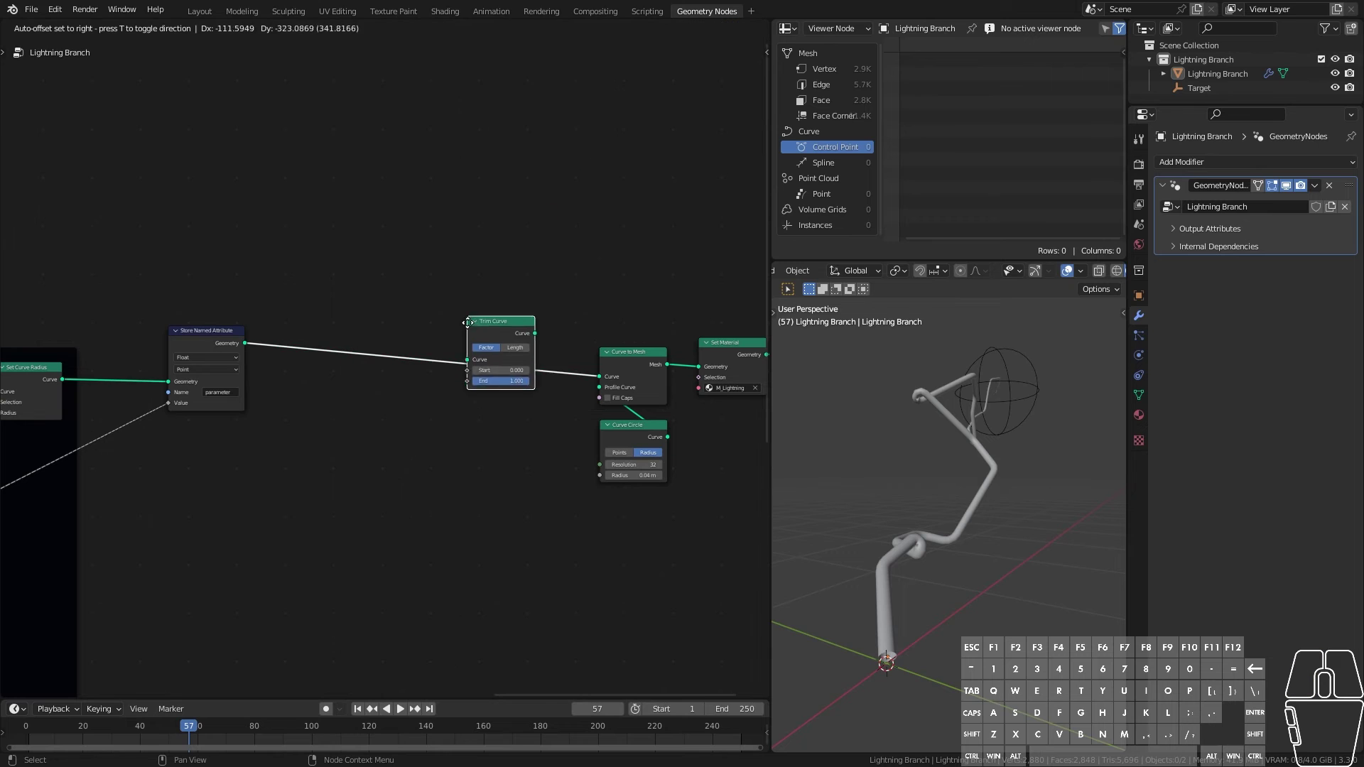
{"action": "left_click", "coordinate": [474, 339]}
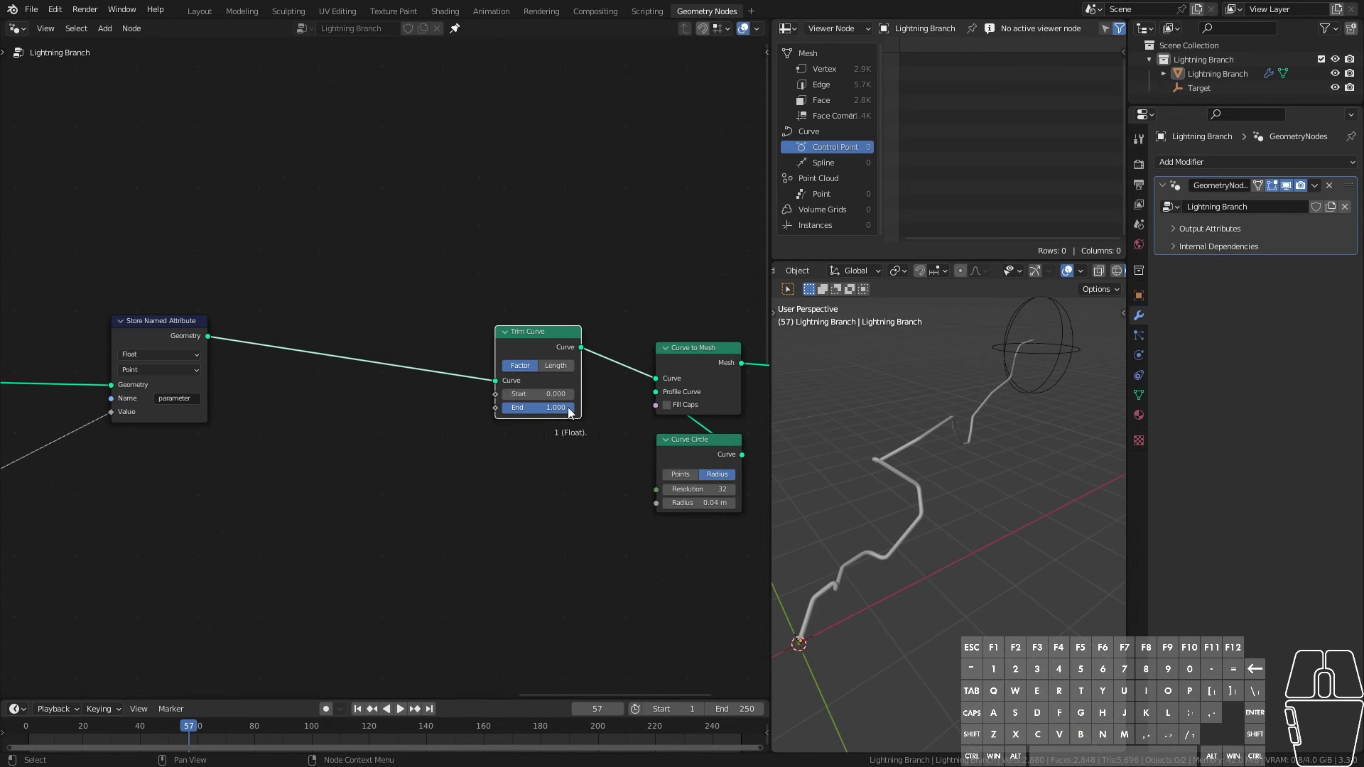
Step: Try out the Trim Curve's End value, and set the Mix node's Fac in the Radius frame to 1.000
{"action": "left_click", "coordinate": [568, 407]}
{"action": "mouse_move", "coordinate": [568, 407]}
{"action": "left_mouse_down"}
{"action": "mouse_move", "coordinate": [505, 407]}
{"action": "mouse_move", "coordinate": [574, 409]}
{"action": "left_mouse_up"}
{"action": "scroll", "coordinate": [377, 493], "scroll_direction": "down", "scroll_amount": 6}
{"action": "middle_click_drag", "start_coordinate": [240, 509], "coordinate": [511, 488]}
{"action": "scroll", "coordinate": [490, 533], "scroll_direction": "up", "scroll_amount": 9}
{"action": "middle_click_drag", "start_coordinate": [449, 537], "coordinate": [444, 536]}
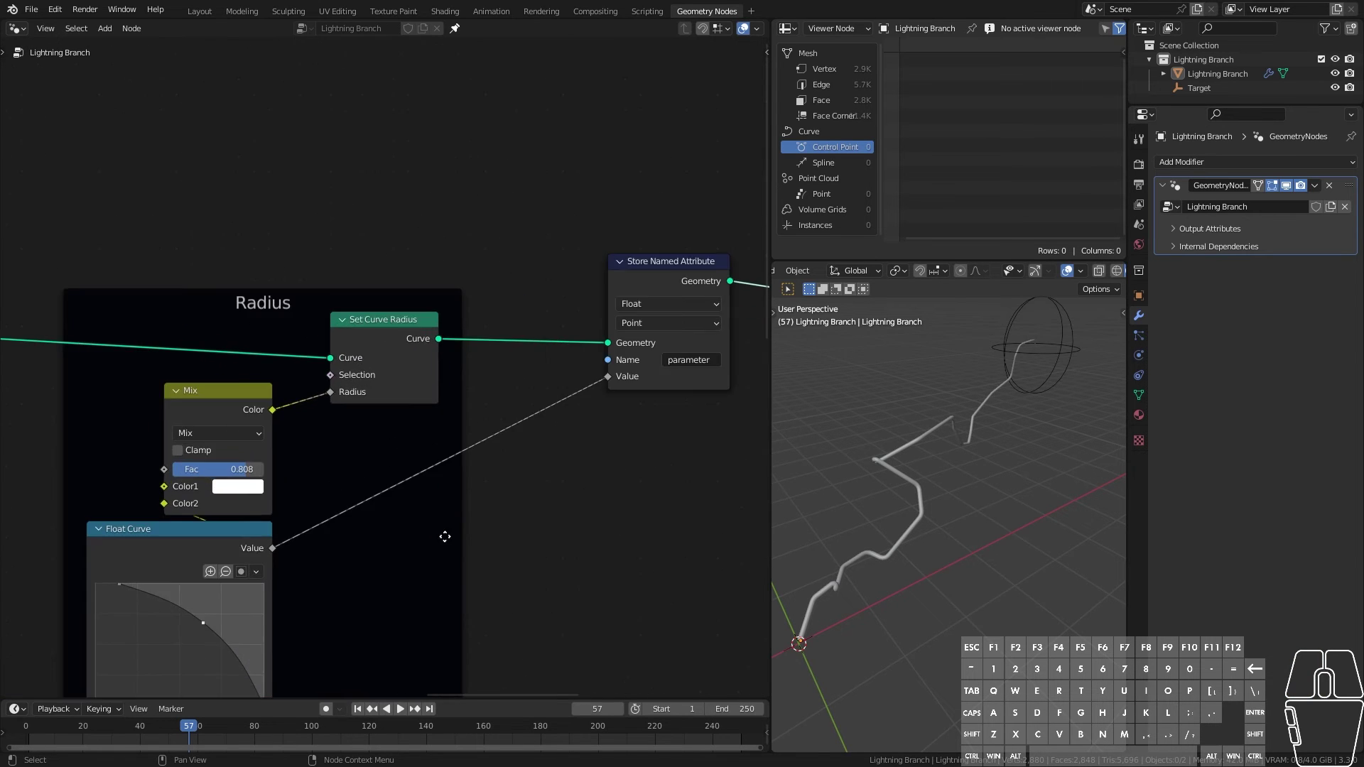
{"action": "left_click_drag", "start_coordinate": [232, 470], "coordinate": [268, 472]}
Step: Try trimming the branch by lowering the Trim Curve's End to about 0.733, and restore End to 1.000
{"action": "middle_click_drag", "start_coordinate": [874, 510], "coordinate": [885, 552]}
{"action": "scroll", "coordinate": [963, 550], "scroll_direction": "up", "scroll_amount": 4}
{"action": "scroll", "coordinate": [657, 450], "scroll_direction": "down", "scroll_amount": 4}
{"action": "middle_click_drag", "start_coordinate": [658, 451], "coordinate": [434, 452]}
{"action": "scroll", "coordinate": [496, 380], "scroll_direction": "up", "scroll_amount": 3}
{"action": "left_click_drag", "start_coordinate": [502, 372], "coordinate": [481, 373]}
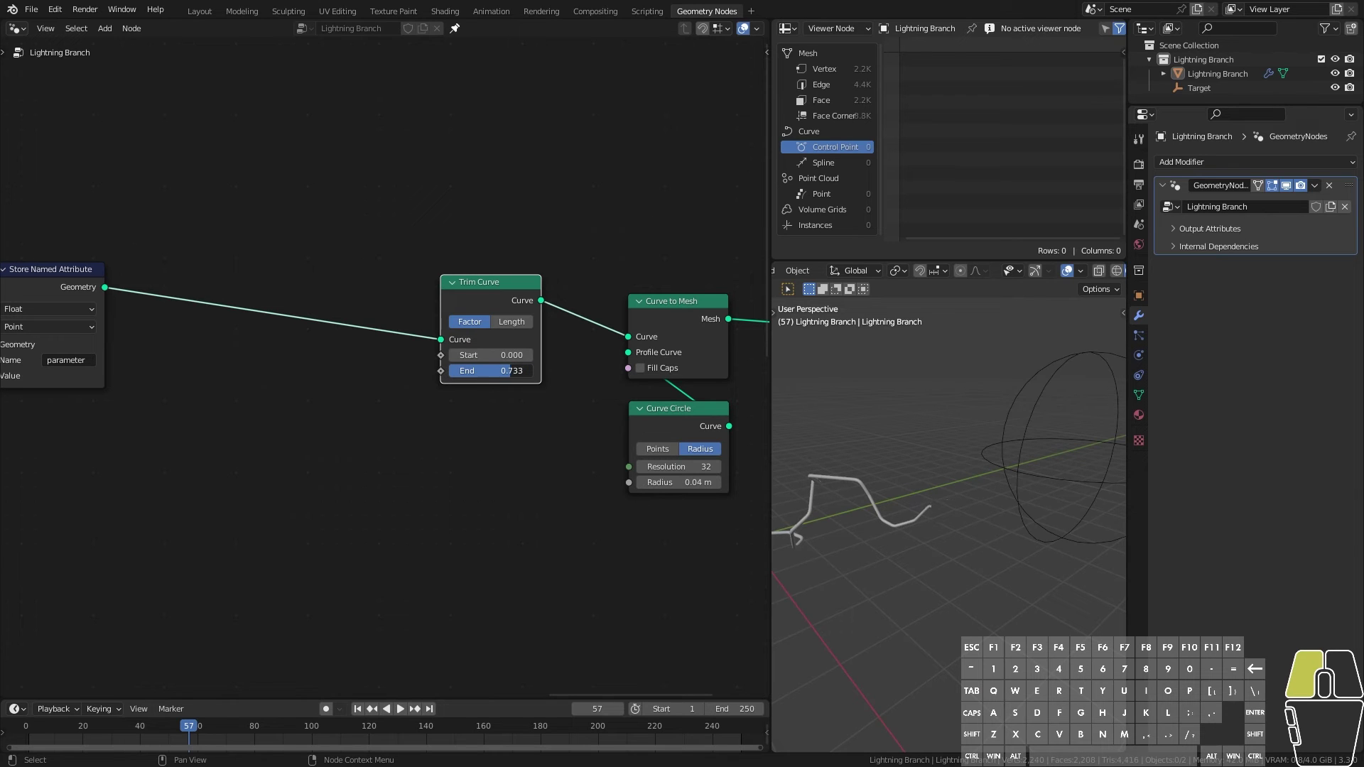
{"action": "left_click_drag", "start_coordinate": [495, 371], "coordinate": [533, 370]}
Step: Move the Trim Curve node ahead of the Radius frame, between Fillet Curve and Set Curve Radius
{"action": "scroll", "coordinate": [320, 440], "scroll_direction": "down", "scroll_amount": 6}
{"action": "mouse_move", "coordinate": [236, 481]}
{"action": "middle_mouse_down"}
{"action": "mouse_move", "coordinate": [383, 429]}
{"action": "mouse_move", "coordinate": [668, 384]}
{"action": "middle_mouse_up"}
{"action": "left_click_drag", "start_coordinate": [204, 190], "coordinate": [468, 617]}
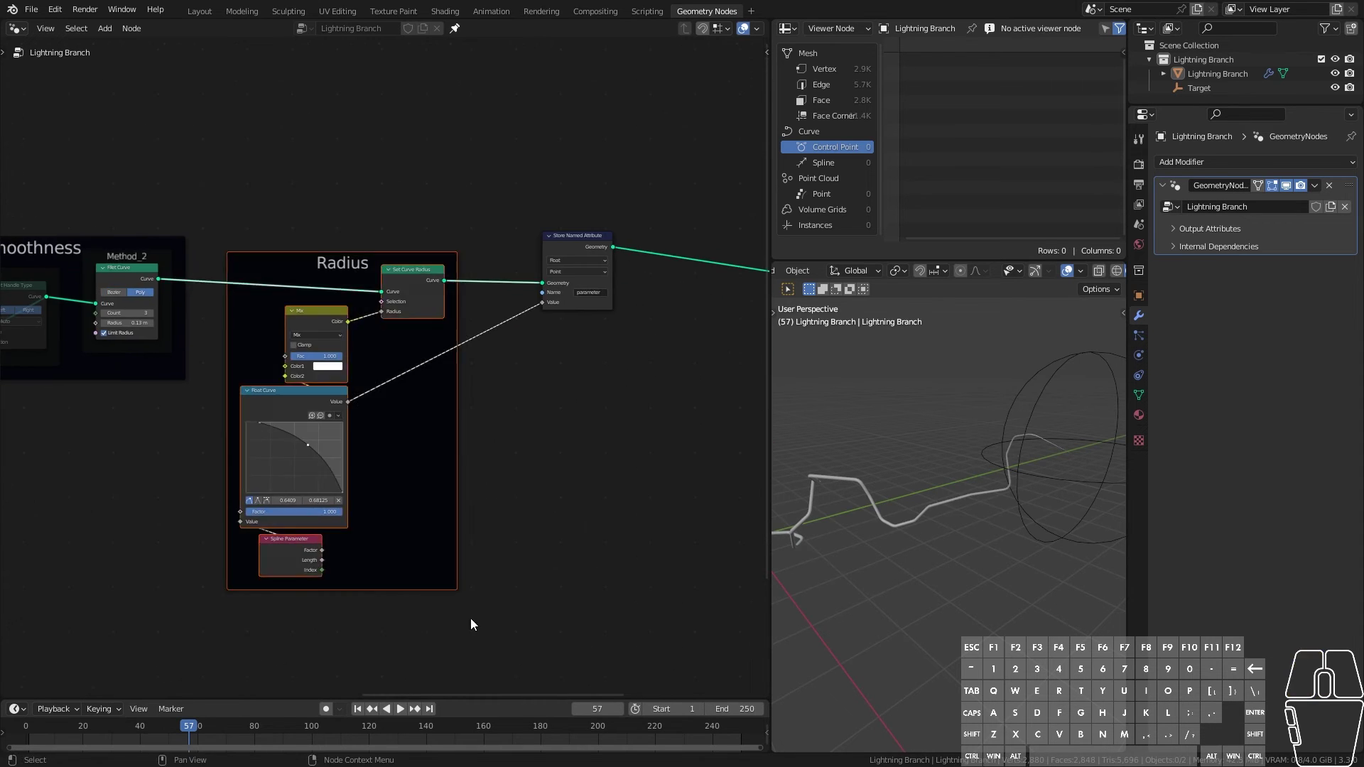
{"action": "middle_click_drag", "start_coordinate": [625, 398], "coordinate": [352, 430]}
{"action": "left_click", "coordinate": [581, 287]}
{"action": "left_click_drag", "start_coordinate": [581, 287], "coordinate": [273, 286]}
{"action": "left_click_drag", "start_coordinate": [282, 291], "coordinate": [270, 291]}
{"action": "left_click_drag", "start_coordinate": [269, 291], "coordinate": [270, 291]}
Step: Try the relocated Trim Curve with End lowered to about 0.558, and restore End to 1.000
{"action": "left_click_drag", "start_coordinate": [404, 407], "coordinate": [377, 408]}
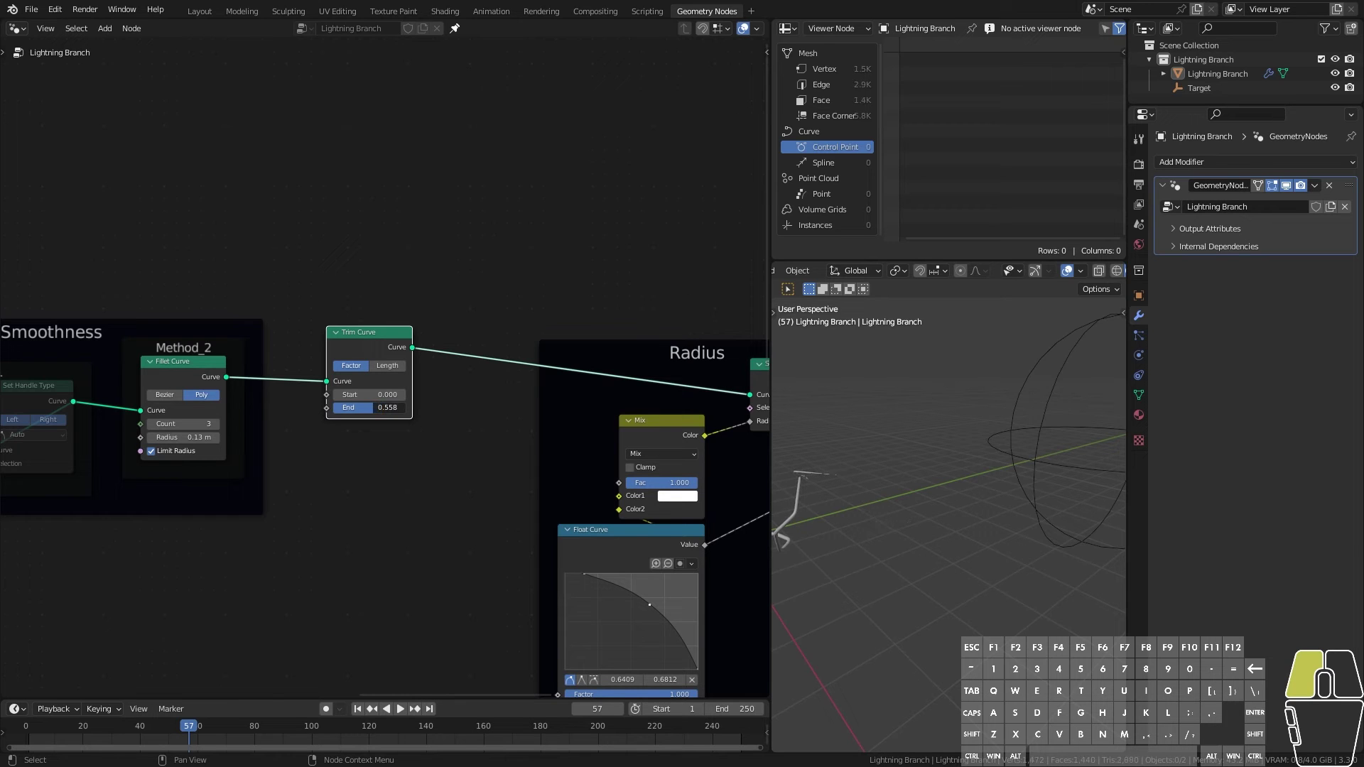
{"action": "middle_click_drag", "start_coordinate": [883, 564], "coordinate": [931, 561]}
{"action": "middle_click_drag", "start_coordinate": [835, 561], "coordinate": [1014, 553]}
{"action": "left_click_drag", "start_coordinate": [371, 408], "coordinate": [410, 410]}
Step: Adjust the Trim Curve node's position in the gap between the Smoothness and Radius frames
{"action": "scroll", "coordinate": [1071, 551], "scroll_direction": "down", "scroll_amount": 2}
{"action": "middle_click_drag", "start_coordinate": [1071, 552], "coordinate": [934, 587], "text": "shift"}
{"action": "left_click_drag", "start_coordinate": [357, 346], "coordinate": [336, 348]}
{"action": "scroll", "coordinate": [436, 420], "scroll_direction": "down", "scroll_amount": 5}
{"action": "middle_click_drag", "start_coordinate": [456, 444], "coordinate": [290, 446]}
{"action": "left_click_drag", "start_coordinate": [442, 360], "coordinate": [412, 331]}
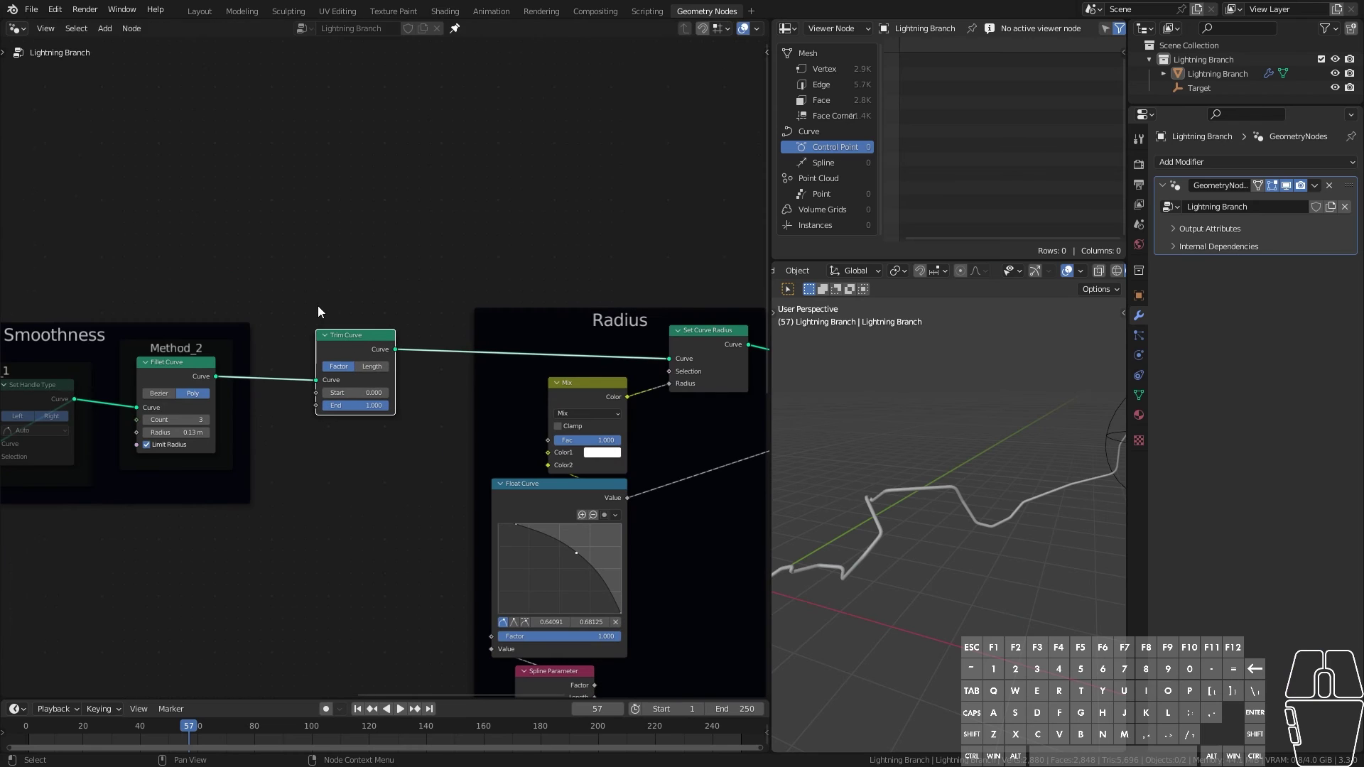
Step: Put the Trim Curve node in a frame labelled Striking
{"action": "left_click", "coordinate": [342, 332]}
{"action": "key", "text": "F2"}
{"action": "type", "text": "Striking"}
{"action": "key", "text": "Return"}
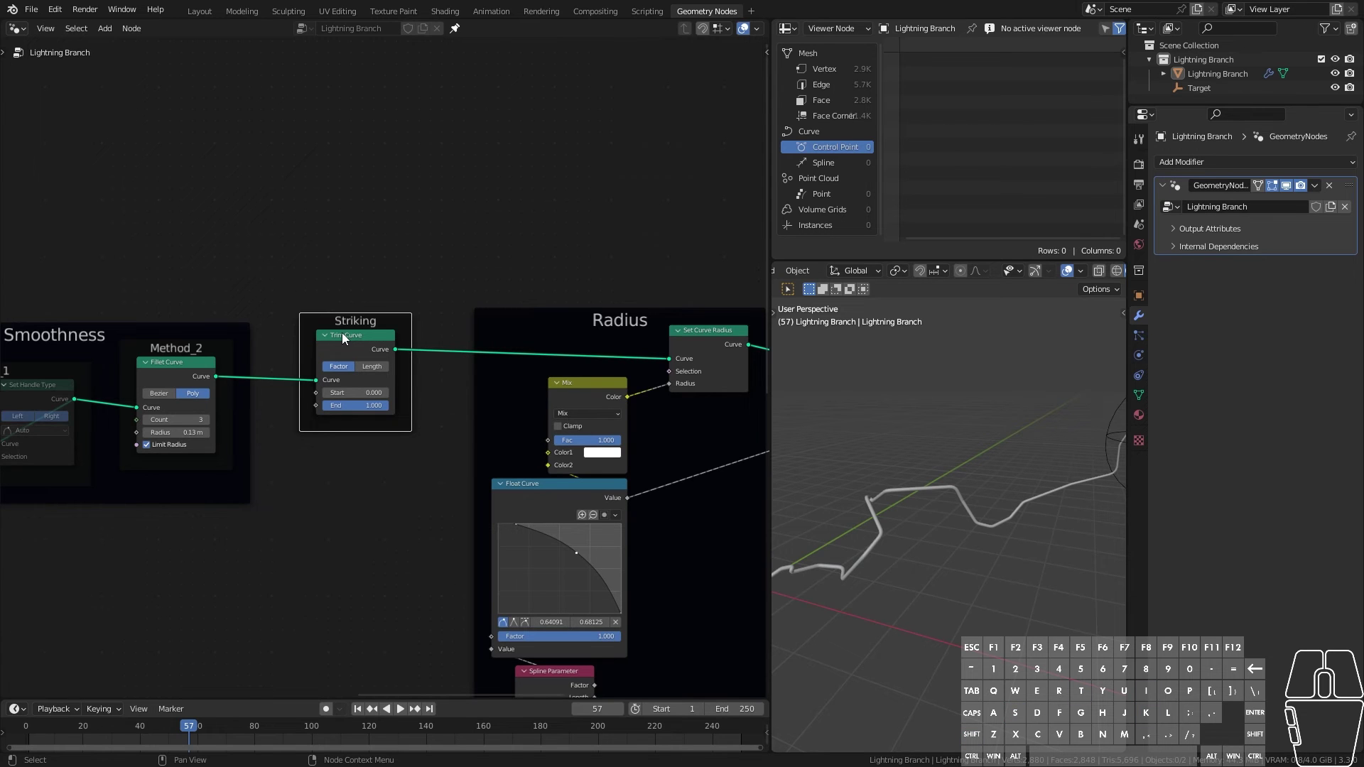
Step: Give the Striking frame a custom very dark blue colour with hue 0.622 and saturation 0.882
{"action": "key", "text": "n"}
{"action": "left_click", "coordinate": [647, 135]}
{"action": "left_click", "coordinate": [676, 155]}
{"action": "left_click", "coordinate": [708, 193]}
{"action": "left_click_drag", "start_coordinate": [731, 207], "coordinate": [731, 243]}
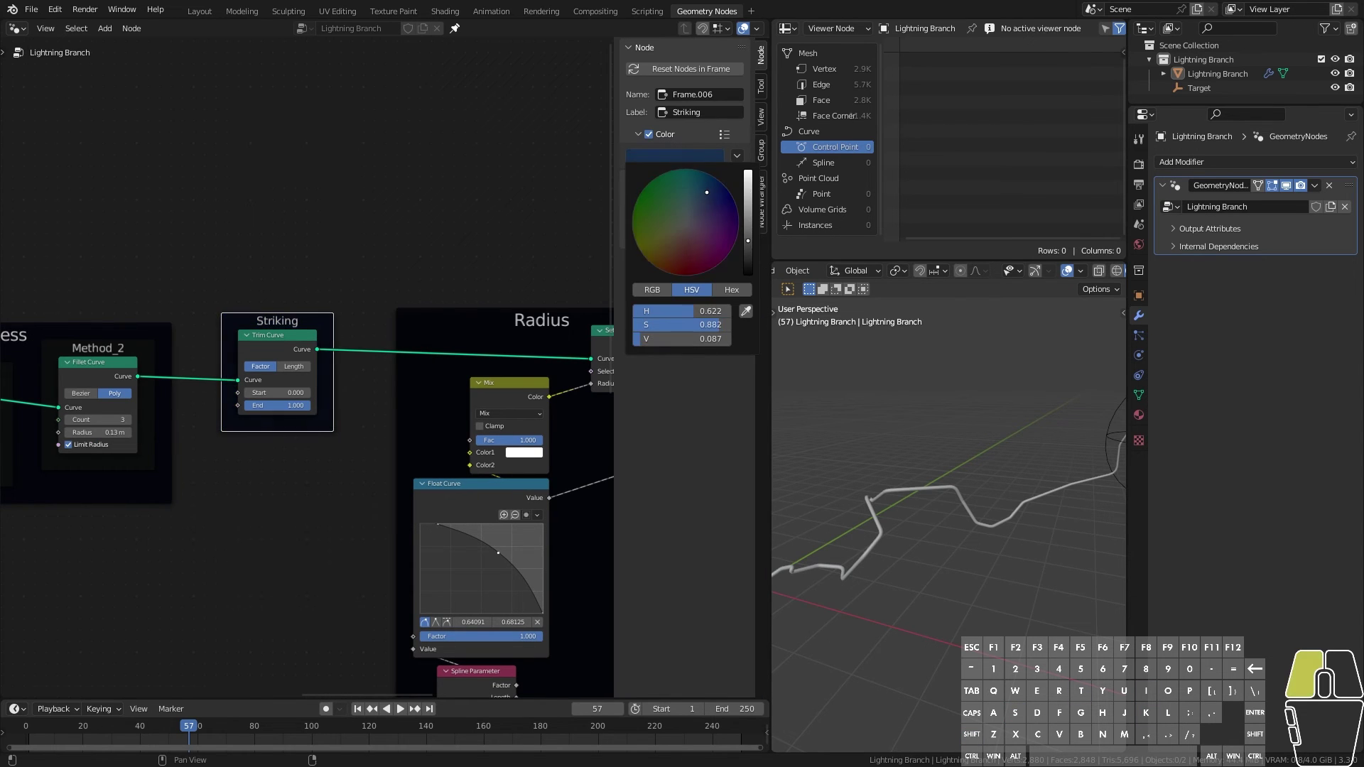
{"action": "key", "text": "n"}
{"action": "scroll", "coordinate": [360, 507], "scroll_direction": "down", "scroll_amount": 3}
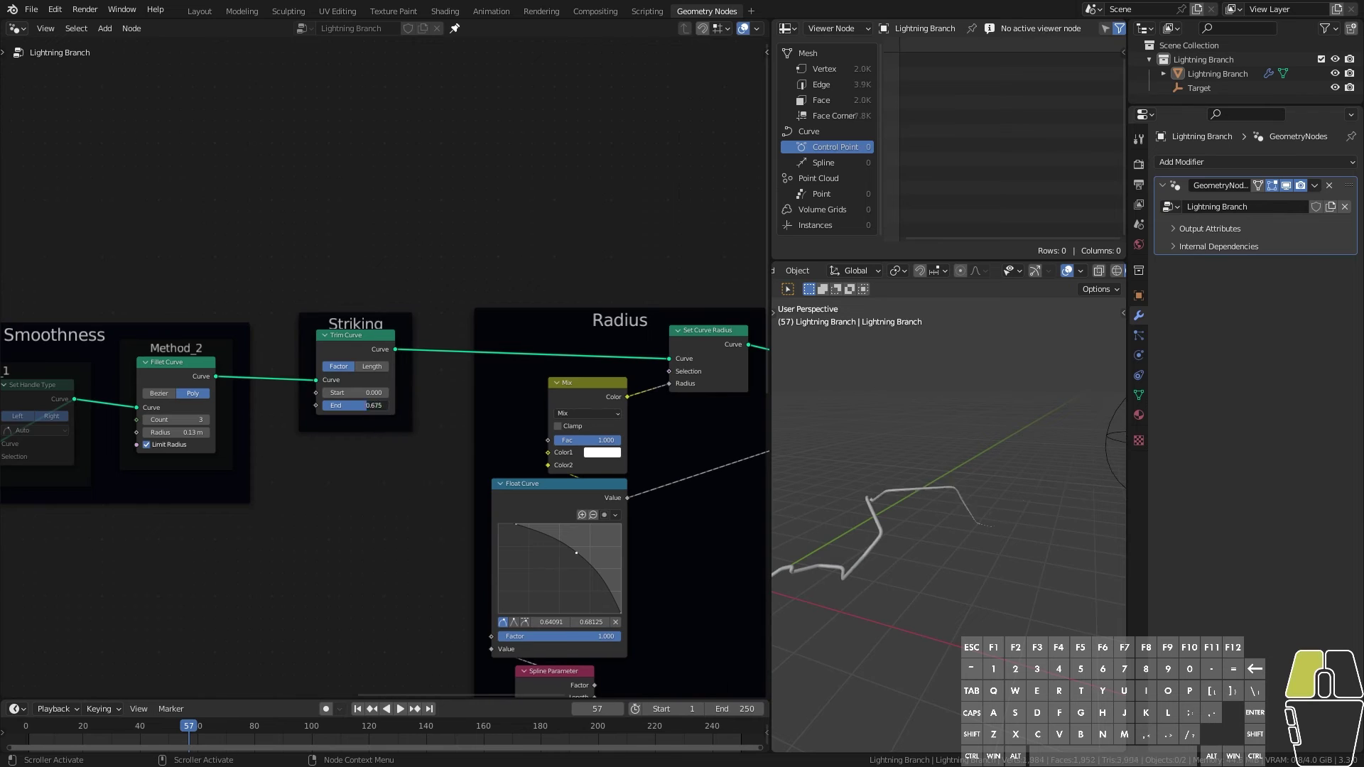
Step: Review the M_Lightning material nodes in the Shading workspace and return to Geometry Nodes
{"action": "left_click", "coordinate": [450, 12]}
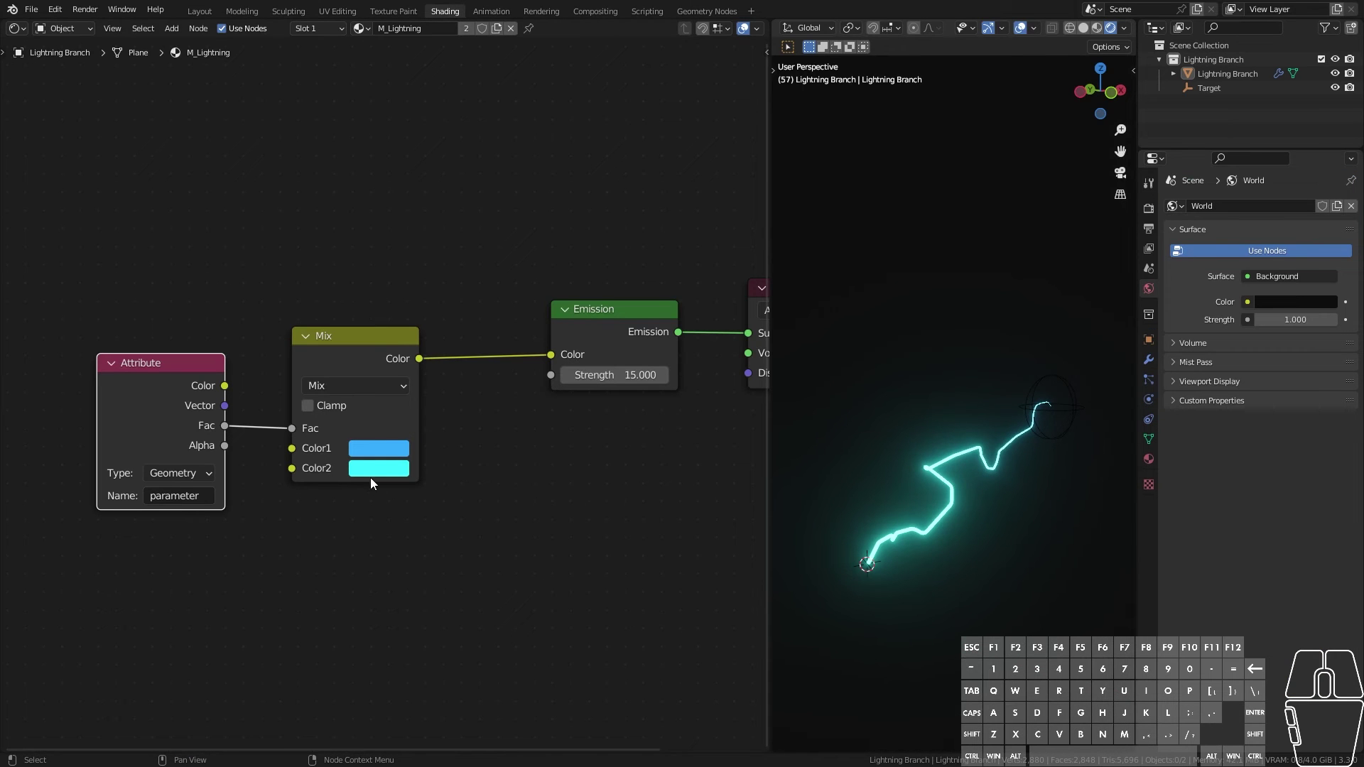
{"action": "scroll", "coordinate": [370, 478], "scroll_direction": "down", "scroll_amount": 5}
{"action": "middle_click_drag", "start_coordinate": [448, 489], "coordinate": [420, 467]}
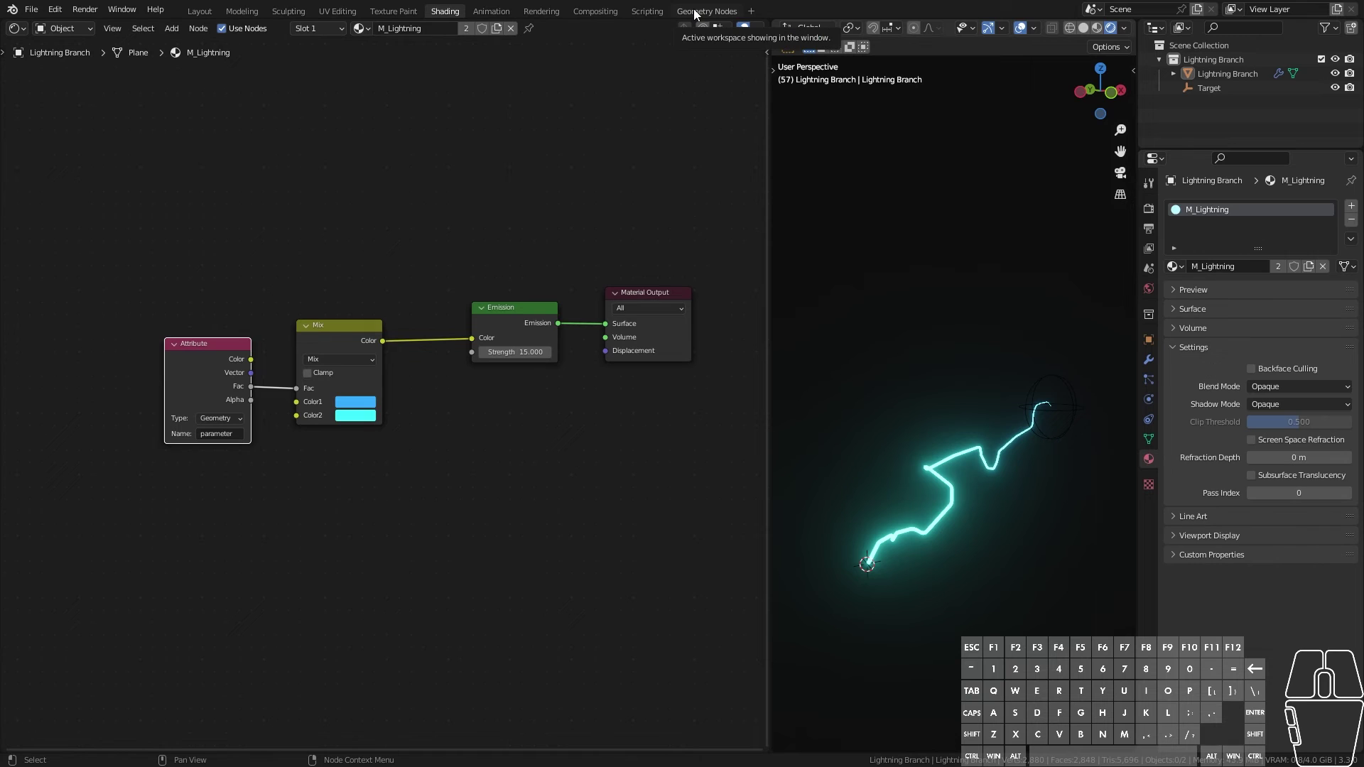
{"action": "left_click", "coordinate": [694, 11]}
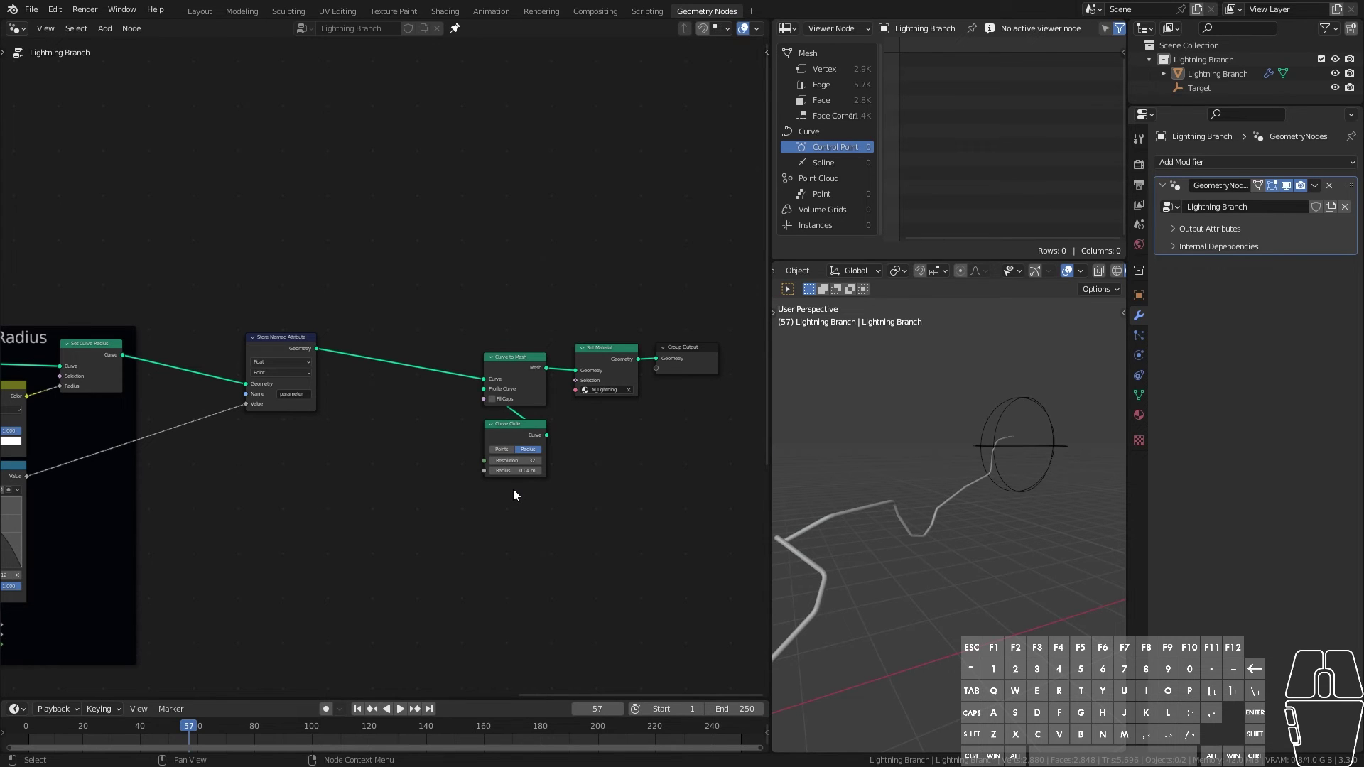
Step: Make room after Store Named Attribute by moving Curve to Mesh, Curve Circle, Set Material and Group Output farther along, then align Store Named Attribute
{"action": "left_click_drag", "start_coordinate": [313, 387], "coordinate": [299, 387]}
{"action": "mouse_move", "coordinate": [895, 583]}
{"action": "middle_mouse_down"}
{"action": "mouse_move", "coordinate": [906, 594]}
{"action": "mouse_move", "coordinate": [1028, 561]}
{"action": "mouse_move", "coordinate": [872, 571]}
{"action": "middle_mouse_up"}
{"action": "middle_click_drag", "start_coordinate": [605, 519], "coordinate": [559, 528]}
{"action": "left_click_drag", "start_coordinate": [446, 295], "coordinate": [640, 485]}
{"action": "left_click_drag", "start_coordinate": [482, 366], "coordinate": [541, 349]}
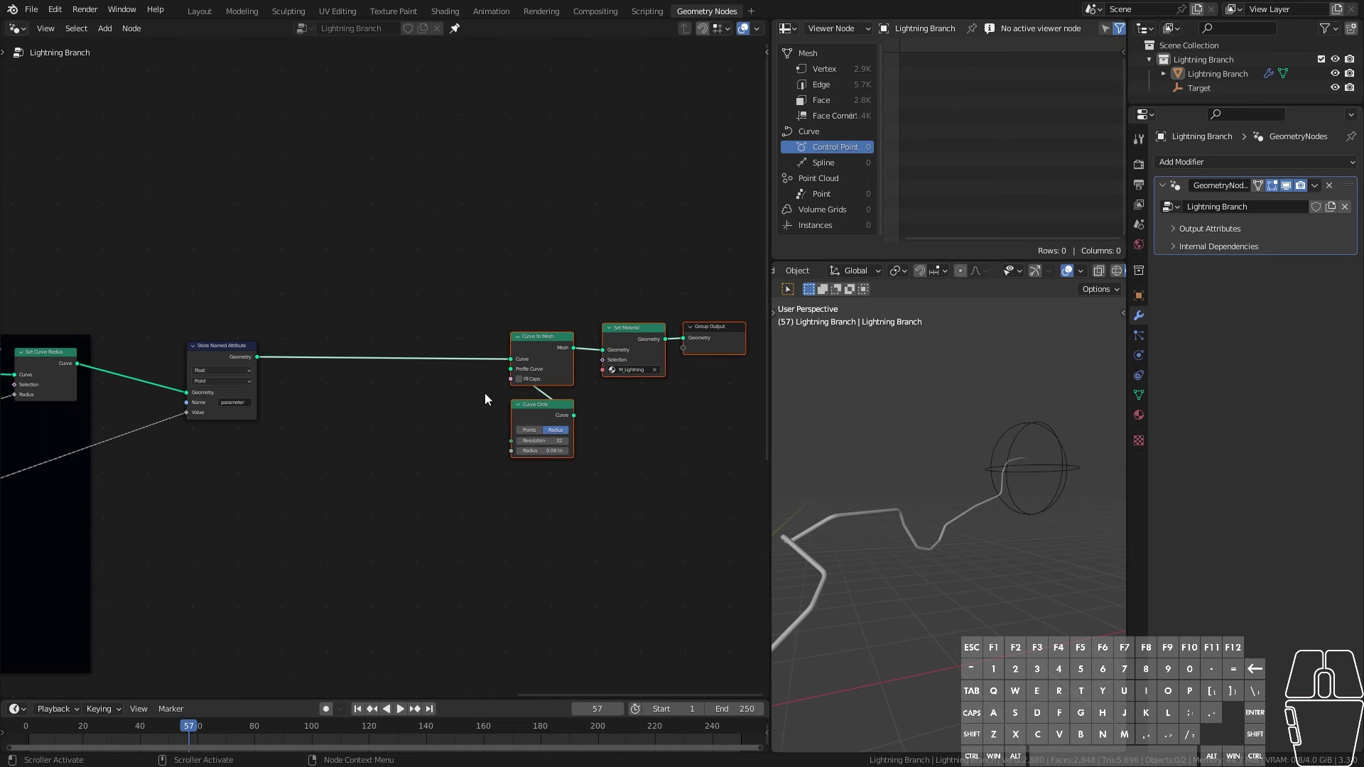
{"action": "middle_click_drag", "start_coordinate": [356, 481], "coordinate": [545, 483]}
{"action": "scroll", "coordinate": [484, 326], "scroll_direction": "up", "scroll_amount": 3}
{"action": "left_click_drag", "start_coordinate": [484, 326], "coordinate": [518, 325]}
{"action": "scroll", "coordinate": [612, 443], "scroll_direction": "up", "scroll_amount": 1}
{"action": "middle_click_drag", "start_coordinate": [613, 443], "coordinate": [499, 395]}
{"action": "scroll", "coordinate": [563, 424], "scroll_direction": "down", "scroll_amount": 4}
{"action": "middle_click_drag", "start_coordinate": [564, 430], "coordinate": [461, 449]}
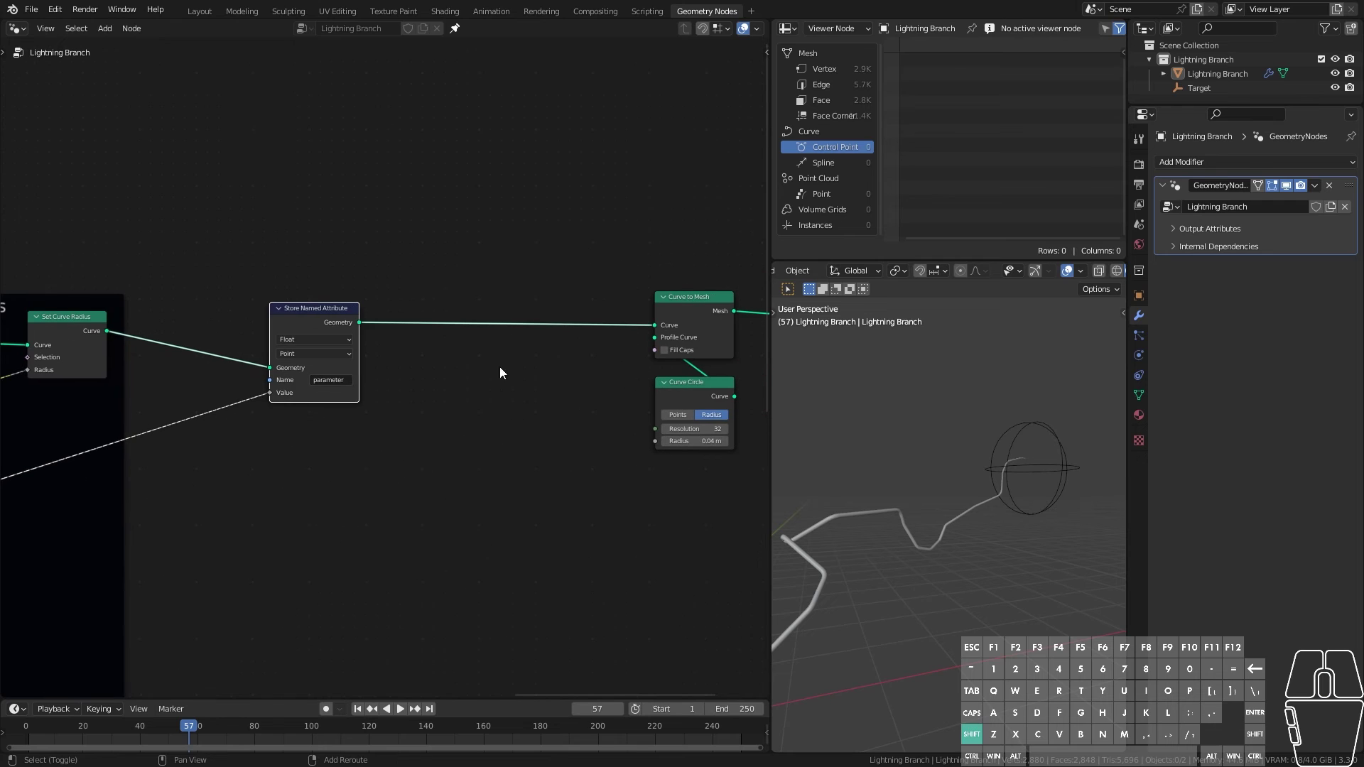
Step: Duplicate the Store Named Attribute node and insert the copy just before Curve to Mesh
{"action": "left_click", "coordinate": [329, 317]}
{"action": "key", "text": "shift+d"}
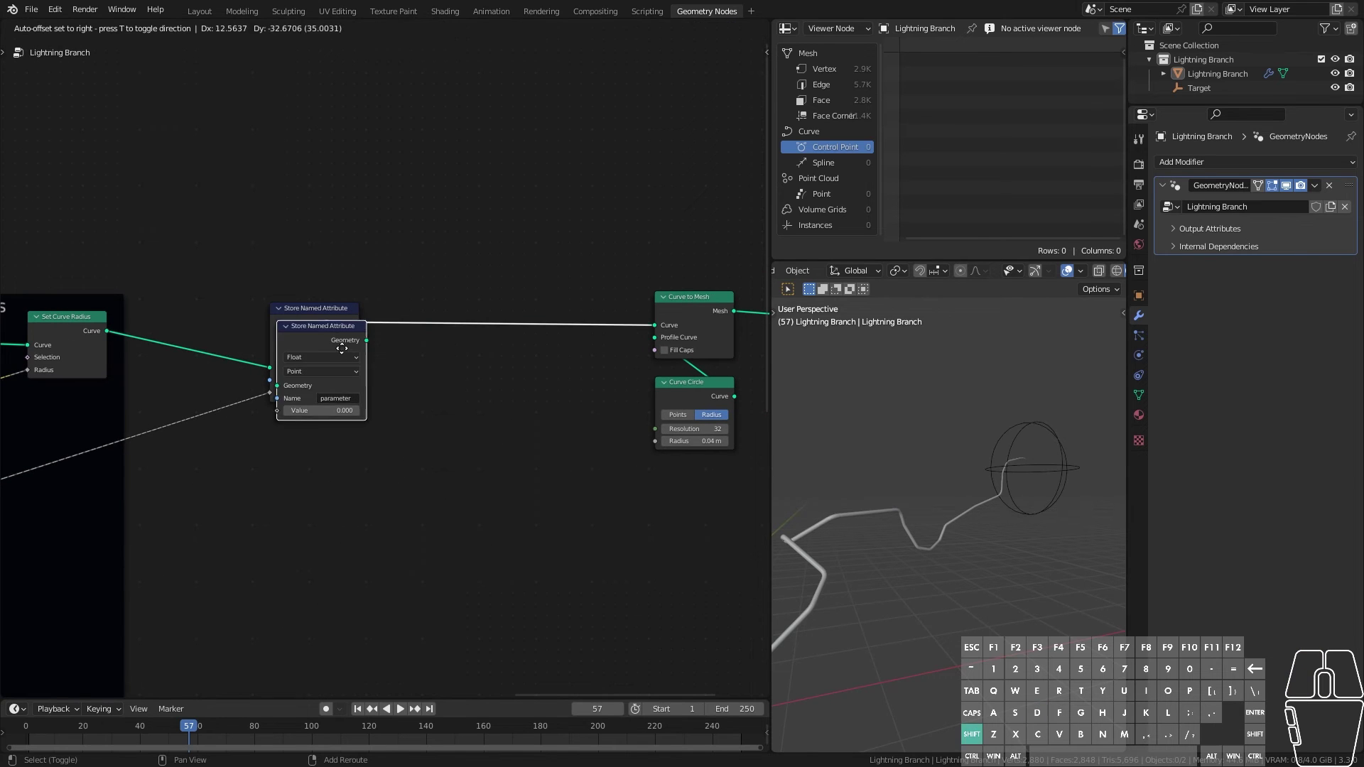
{"action": "left_click", "coordinate": [557, 314]}
{"action": "left_click_drag", "start_coordinate": [551, 321], "coordinate": [551, 312]}
{"action": "scroll", "coordinate": [547, 454], "scroll_direction": "up", "scroll_amount": 1}
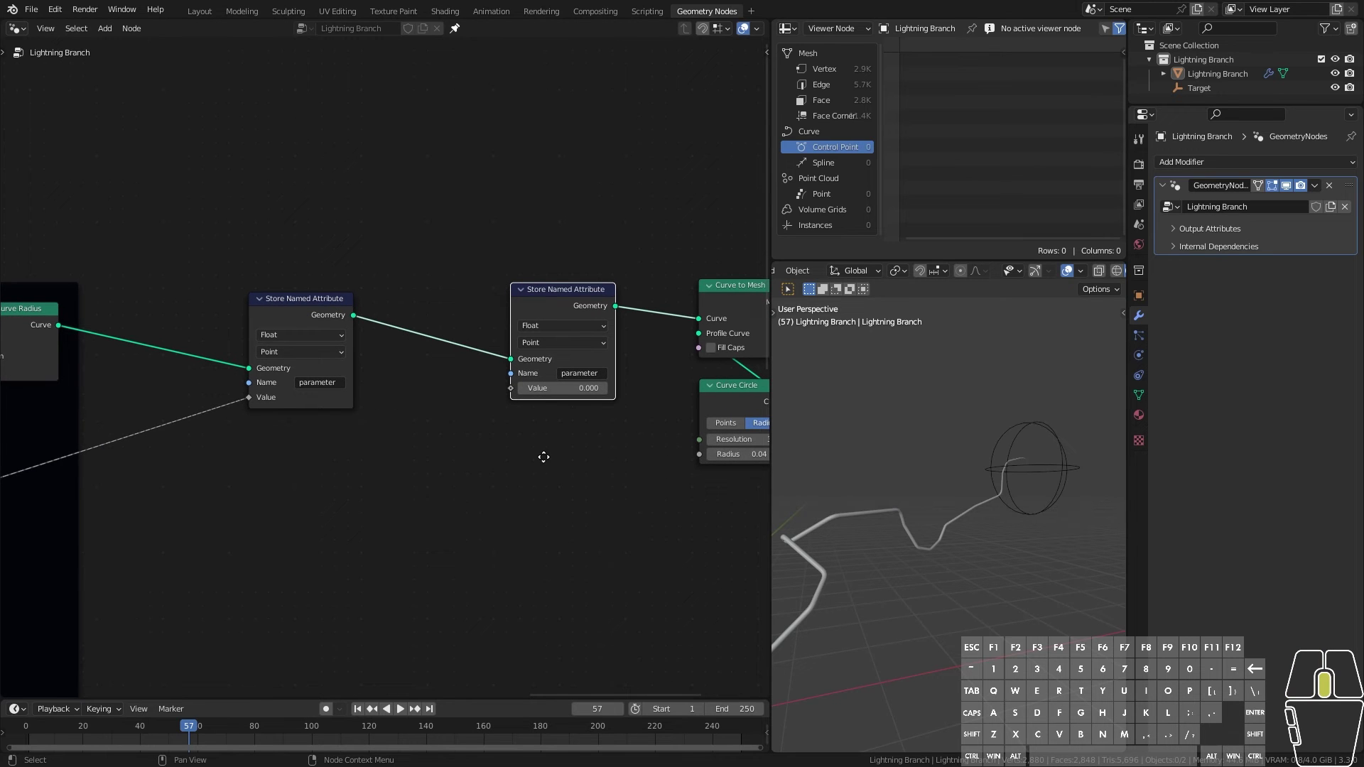
{"action": "middle_click_drag", "start_coordinate": [536, 458], "coordinate": [500, 466]}
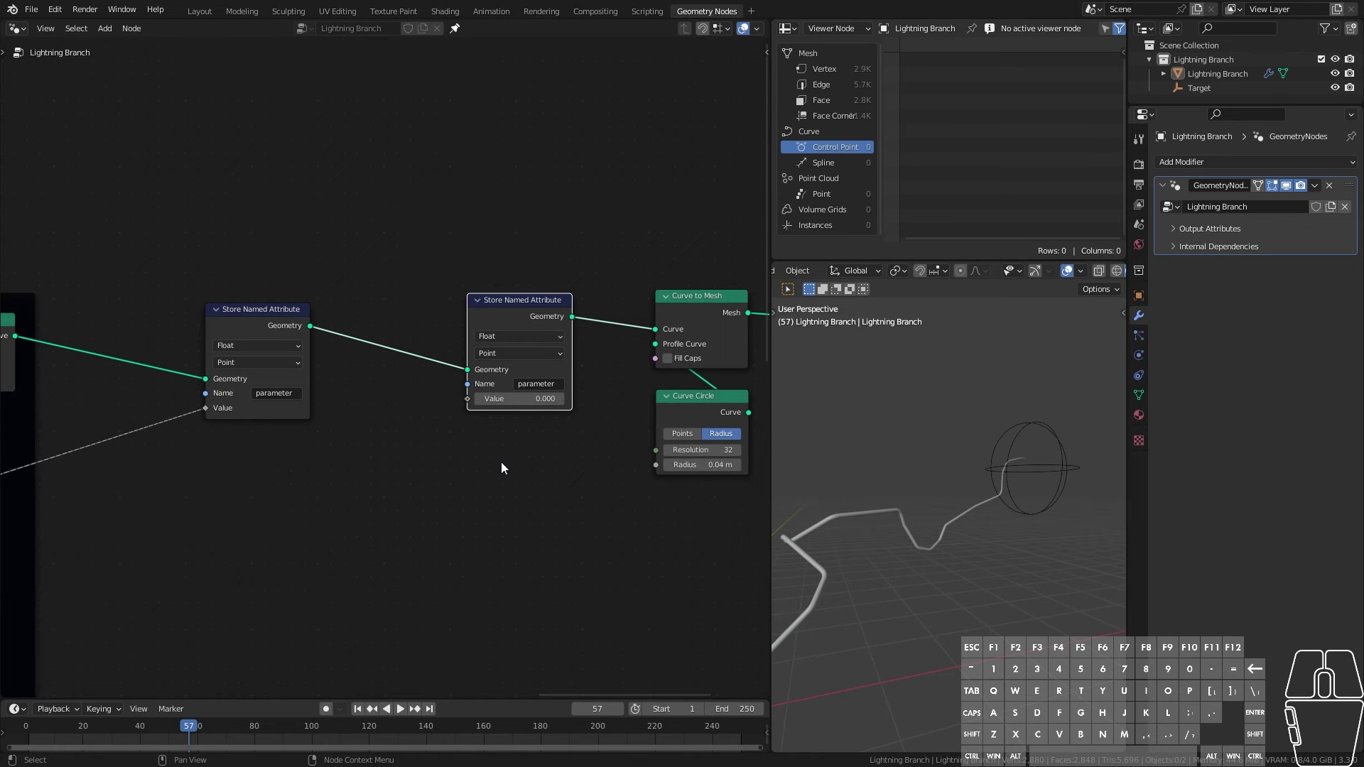
Step: Set the copied Store Named Attribute node's data type to Color and its attribute name to LightningColor
{"action": "left_click", "coordinate": [514, 334]}
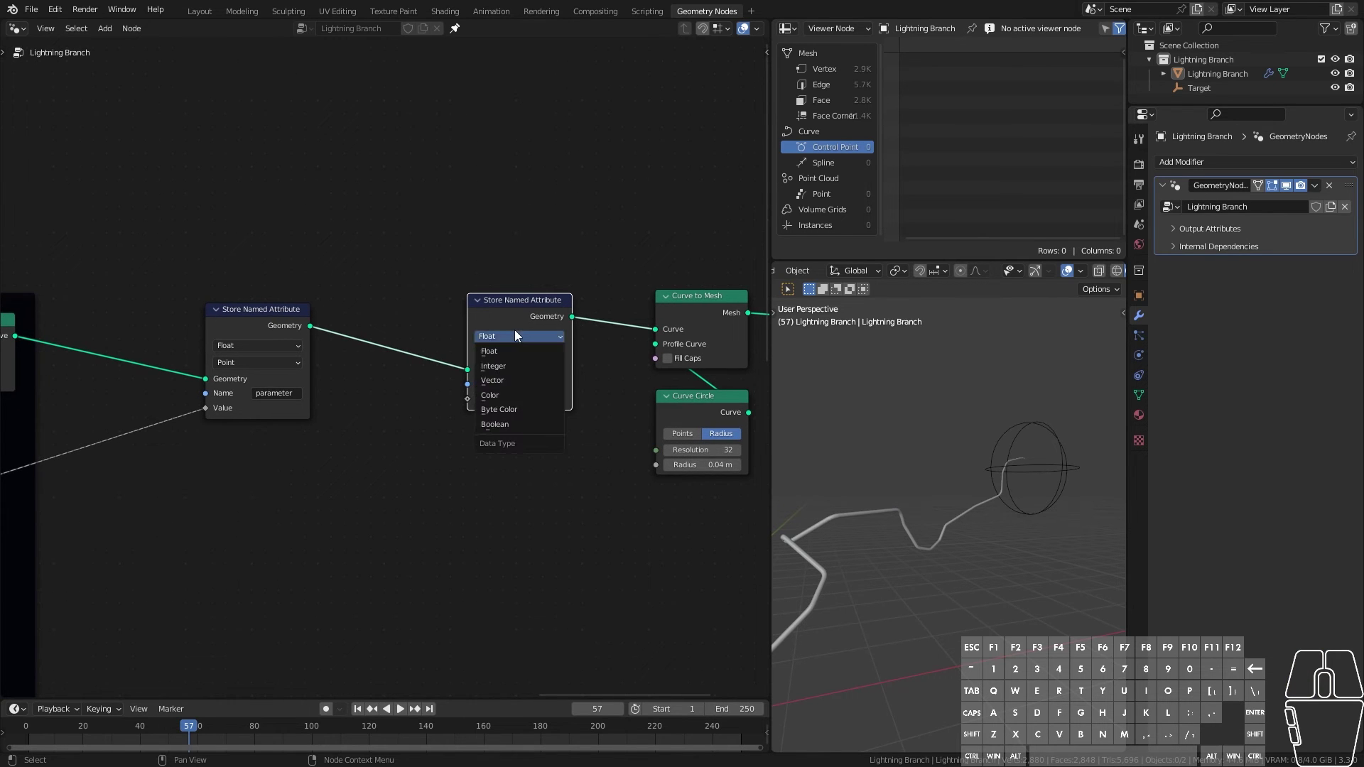
{"action": "left_click", "coordinate": [506, 395]}
{"action": "scroll", "coordinate": [529, 384], "scroll_direction": "up", "scroll_amount": 2}
{"action": "left_click", "coordinate": [552, 393]}
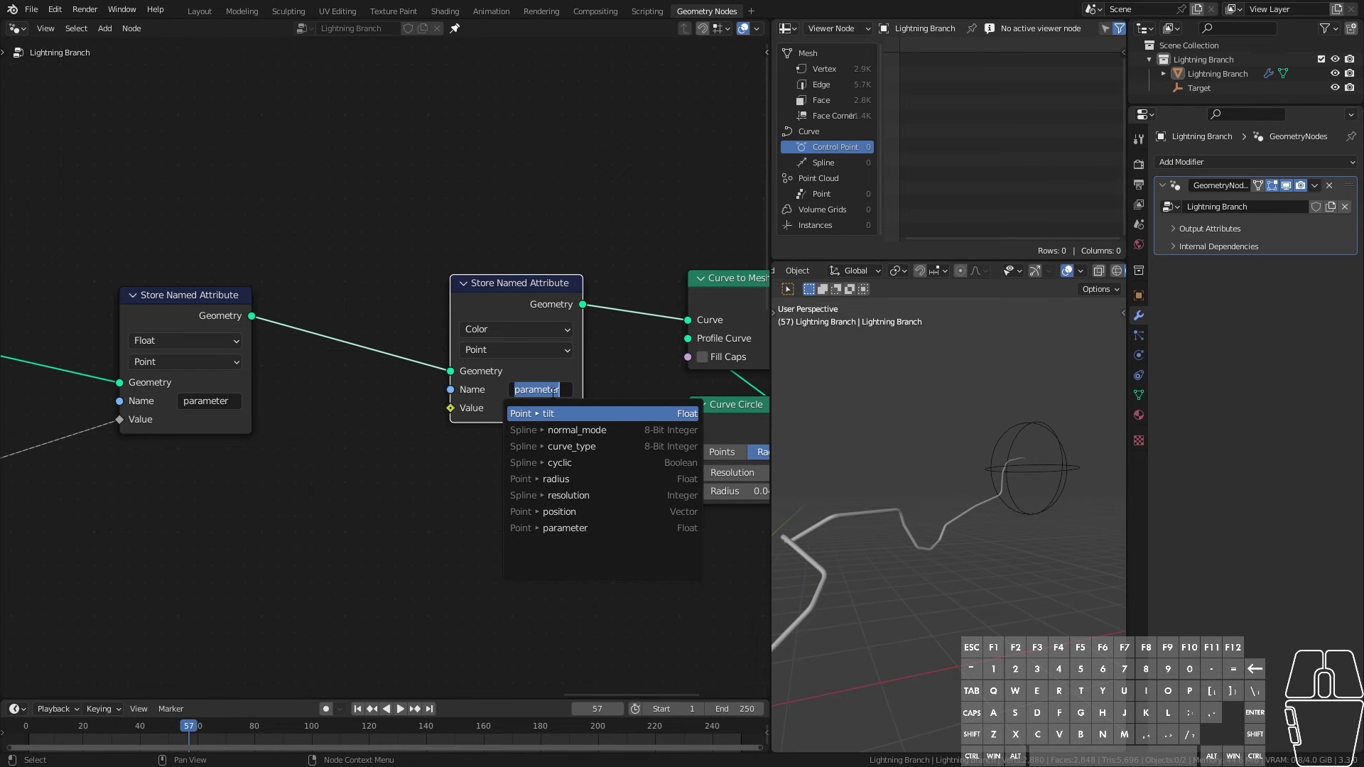
{"action": "type", "text": "Lightnin"}
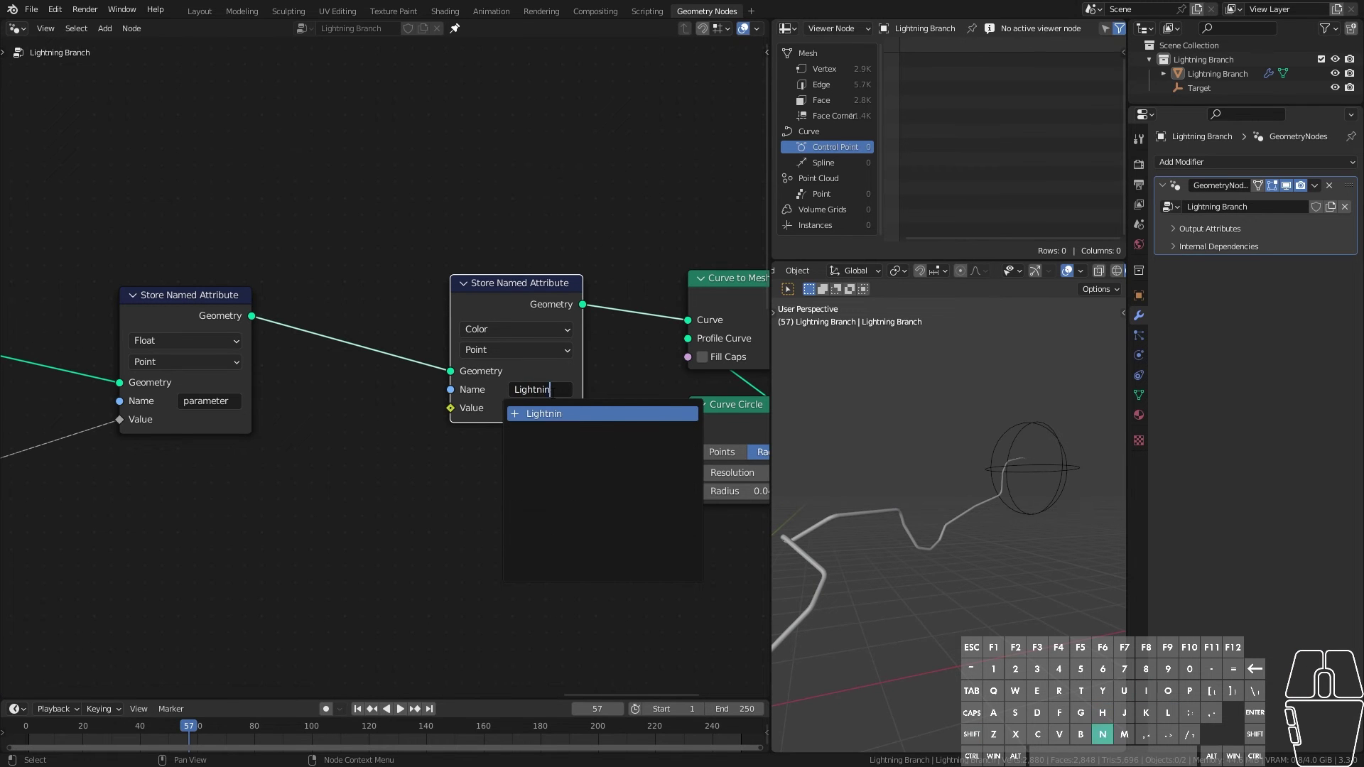
{"action": "type", "text": "gColor"}
{"action": "key", "text": "Return"}
Step: Set the LightningColor attribute's value to orange and save the file
{"action": "left_click", "coordinate": [532, 407]}
{"action": "left_click_drag", "start_coordinate": [562, 366], "coordinate": [631, 384]}
{"action": "left_click", "coordinate": [580, 187]}
{"action": "left_click", "coordinate": [567, 272]}
{"action": "middle_click_drag", "start_coordinate": [537, 487], "coordinate": [519, 400]}
{"action": "key", "text": "ctrl+s"}
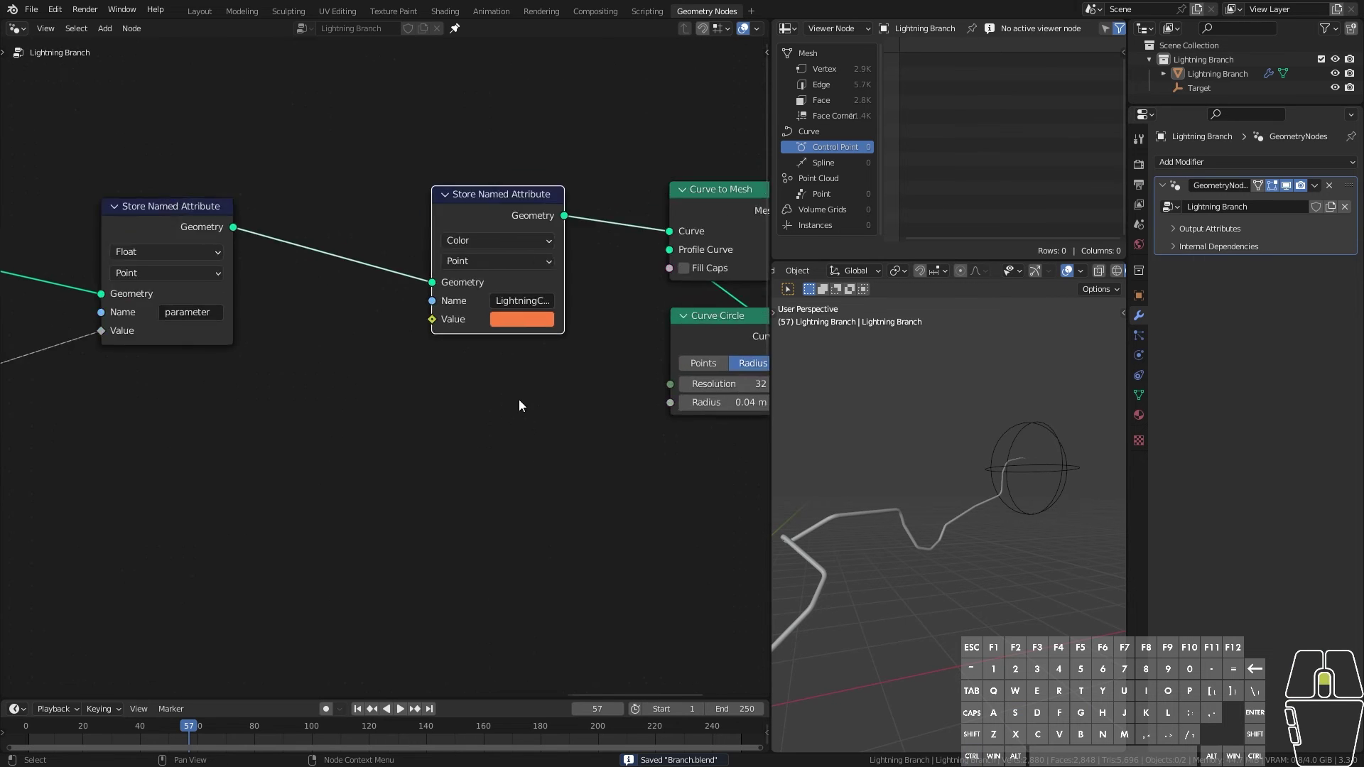
Step: In the Shading workspace, duplicate the parameter Attribute node below the original and name the copy's attribute LightningColor
{"action": "scroll", "coordinate": [531, 369], "scroll_direction": "up", "scroll_amount": 4}
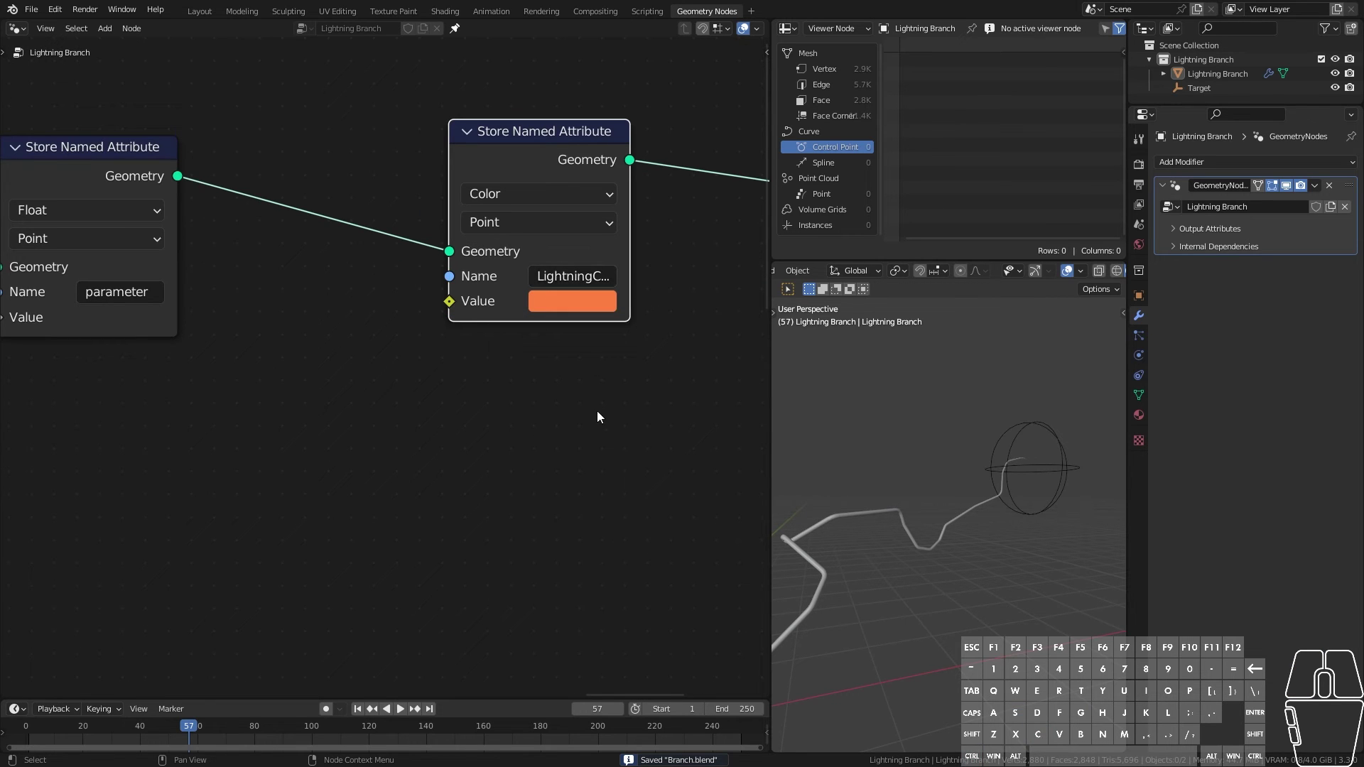
{"action": "middle_click_drag", "start_coordinate": [596, 410], "coordinate": [547, 495]}
{"action": "left_click", "coordinate": [444, 11]}
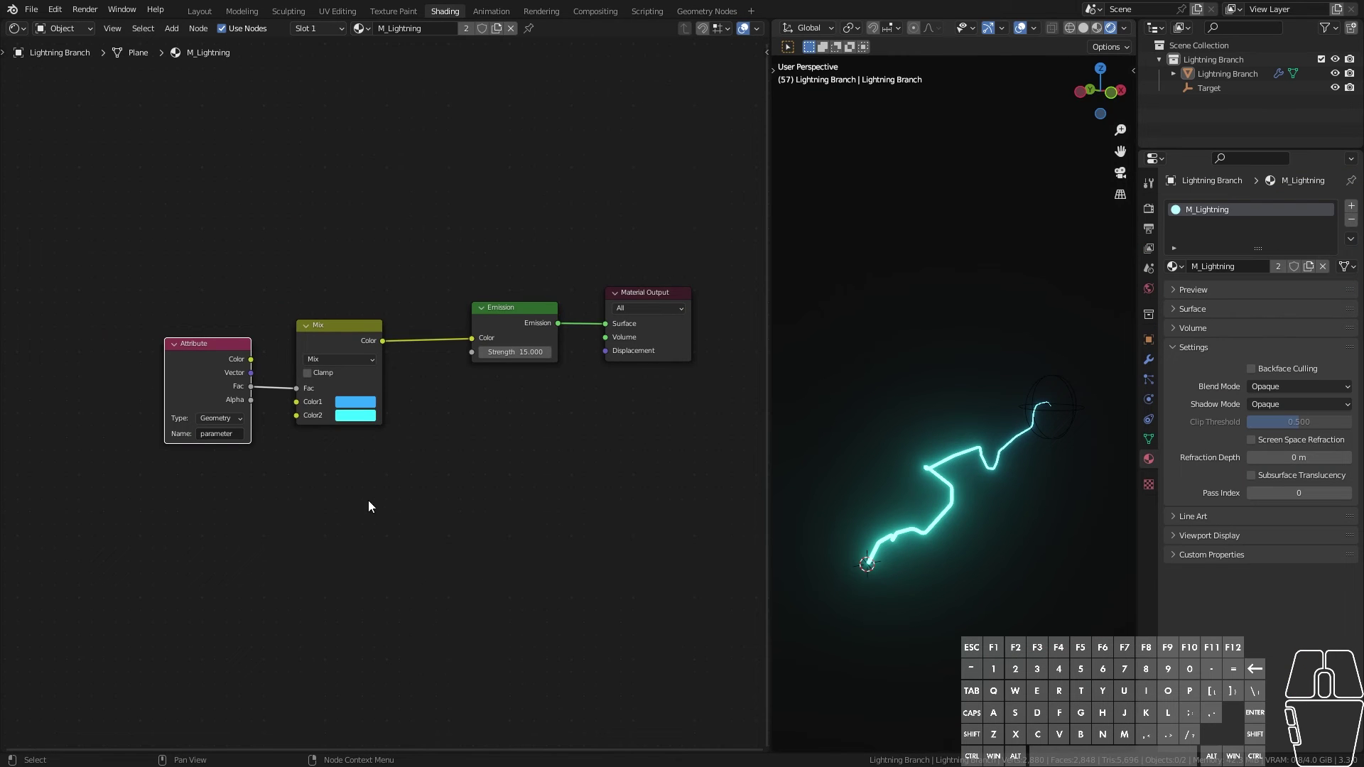
{"action": "scroll", "coordinate": [479, 437], "scroll_direction": "up", "scroll_amount": 1}
{"action": "left_click", "coordinate": [334, 283]}
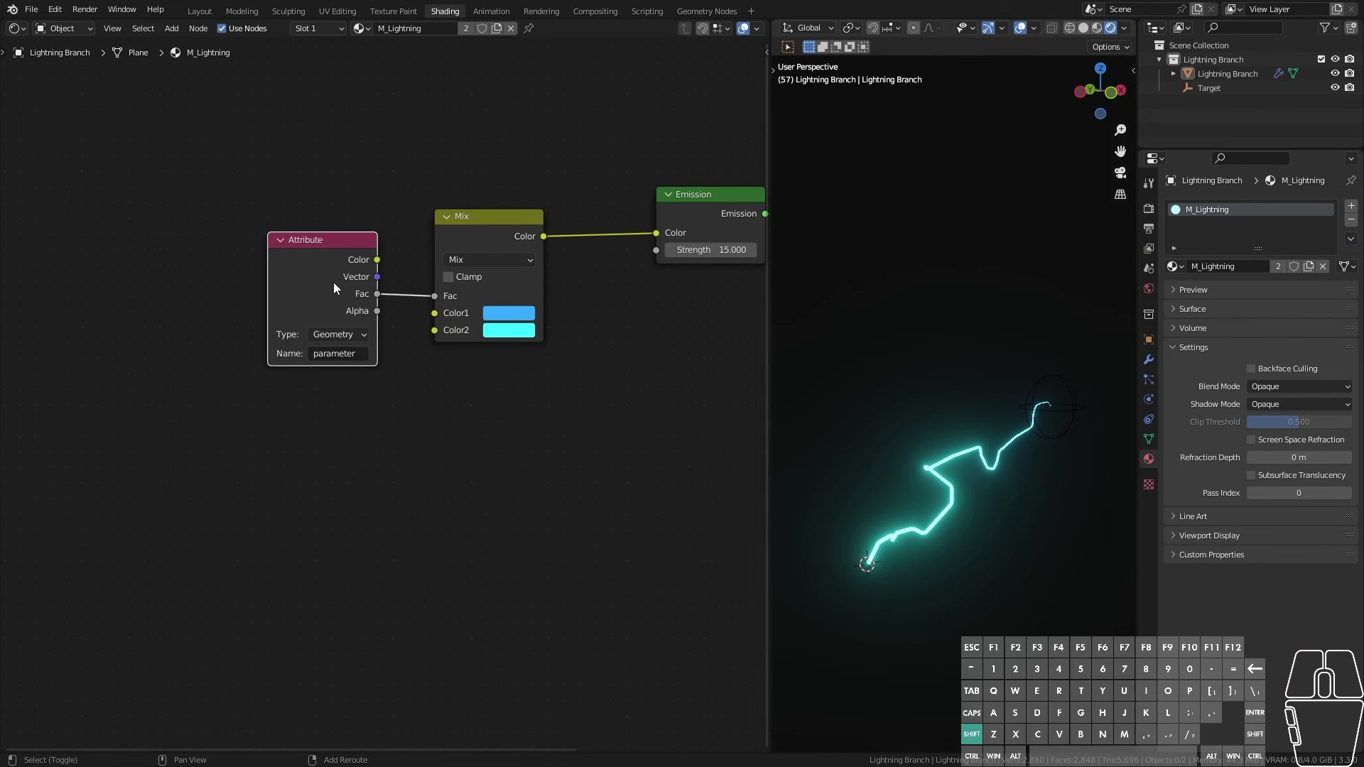
{"action": "key", "text": "shift+d"}
{"action": "left_click", "coordinate": [412, 530]}
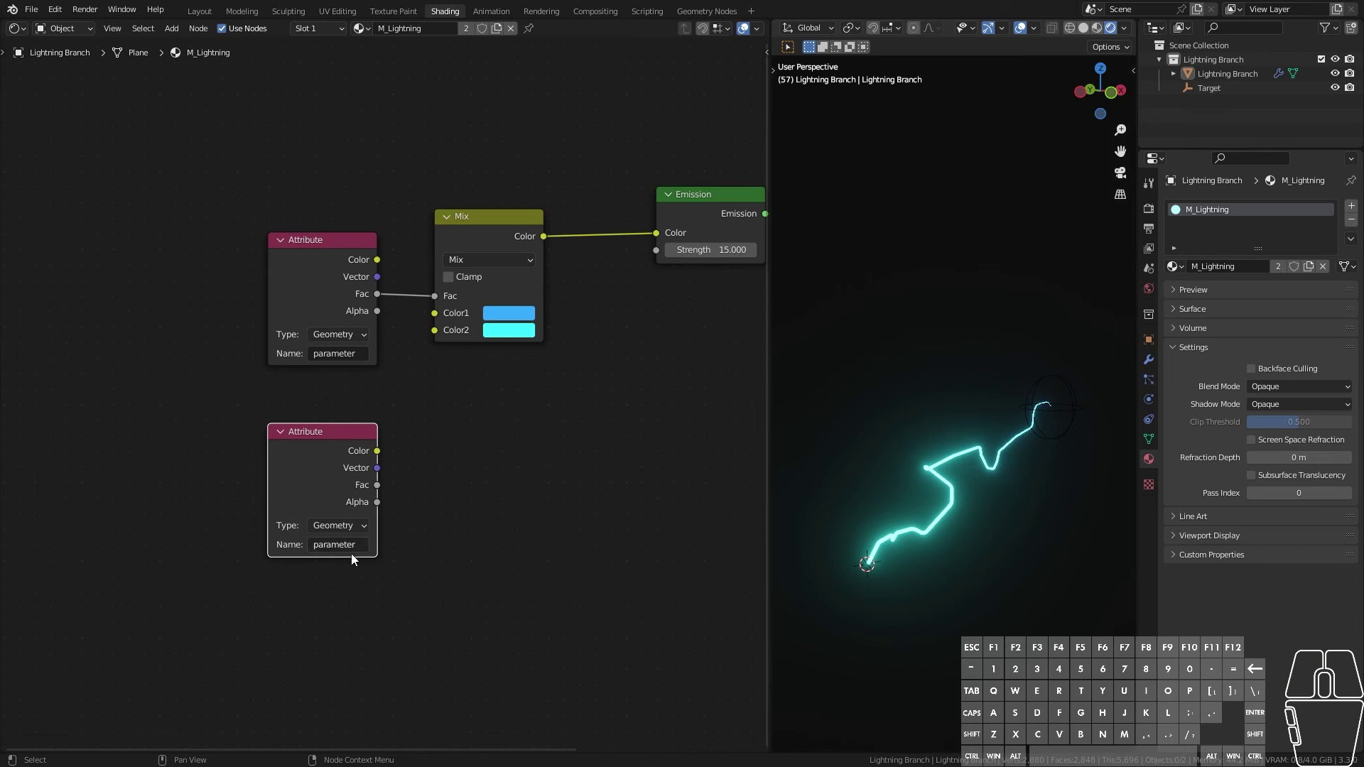
{"action": "key", "text": "ctrl+v"}
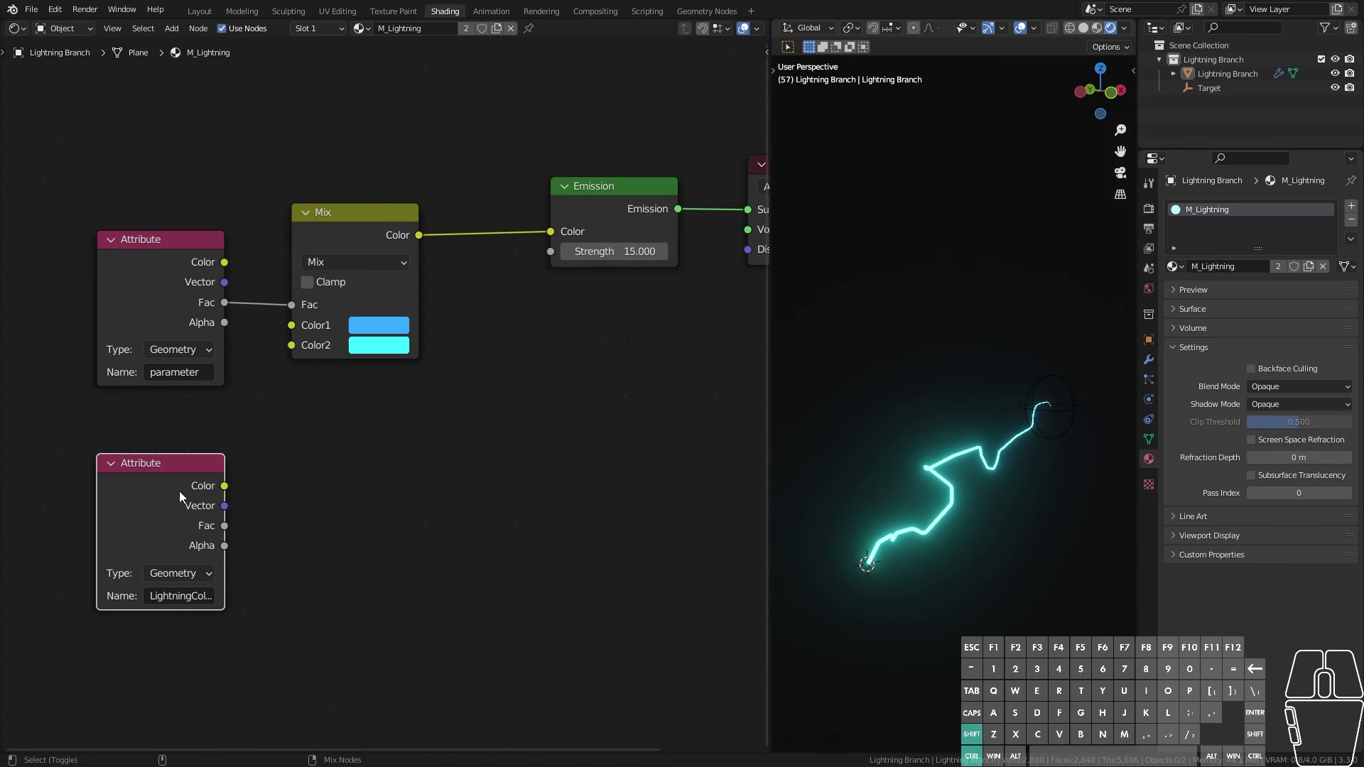
Step: Preview the LightningColor Attribute node directly on the material's surface and inspect the branch up close
{"action": "left_click", "coordinate": [179, 492], "text": "ctrl+shift"}
{"action": "mouse_move", "coordinate": [788, 572]}
{"action": "middle_mouse_down"}
{"action": "mouse_move", "coordinate": [1080, 569]}
{"action": "mouse_move", "coordinate": [829, 547]}
{"action": "mouse_move", "coordinate": [957, 550]}
{"action": "mouse_move", "coordinate": [966, 584]}
{"action": "mouse_move", "coordinate": [923, 588]}
{"action": "mouse_move", "coordinate": [867, 563]}
{"action": "mouse_move", "coordinate": [902, 508]}
{"action": "mouse_move", "coordinate": [929, 523]}
{"action": "middle_mouse_up"}
{"action": "scroll", "coordinate": [867, 563], "scroll_direction": "up", "scroll_amount": 3}
Step: In Geometry Nodes, switch the viewport's shading mode and change the stored LightningColor value to a light green
{"action": "left_click", "coordinate": [694, 12]}
{"action": "key", "text": "z"}
{"action": "left_click", "coordinate": [927, 449]}
{"action": "mouse_move", "coordinate": [925, 455]}
{"action": "middle_mouse_down"}
{"action": "mouse_move", "coordinate": [968, 526]}
{"action": "mouse_move", "coordinate": [1009, 454]}
{"action": "middle_mouse_up"}
{"action": "left_click", "coordinate": [527, 390]}
{"action": "mouse_move", "coordinate": [582, 205]}
{"action": "left_mouse_down"}
{"action": "mouse_move", "coordinate": [617, 188]}
{"action": "mouse_move", "coordinate": [555, 78]}
{"action": "mouse_move", "coordinate": [533, 117]}
{"action": "left_mouse_up"}
{"action": "middle_click_drag", "start_coordinate": [968, 501], "coordinate": [952, 540]}
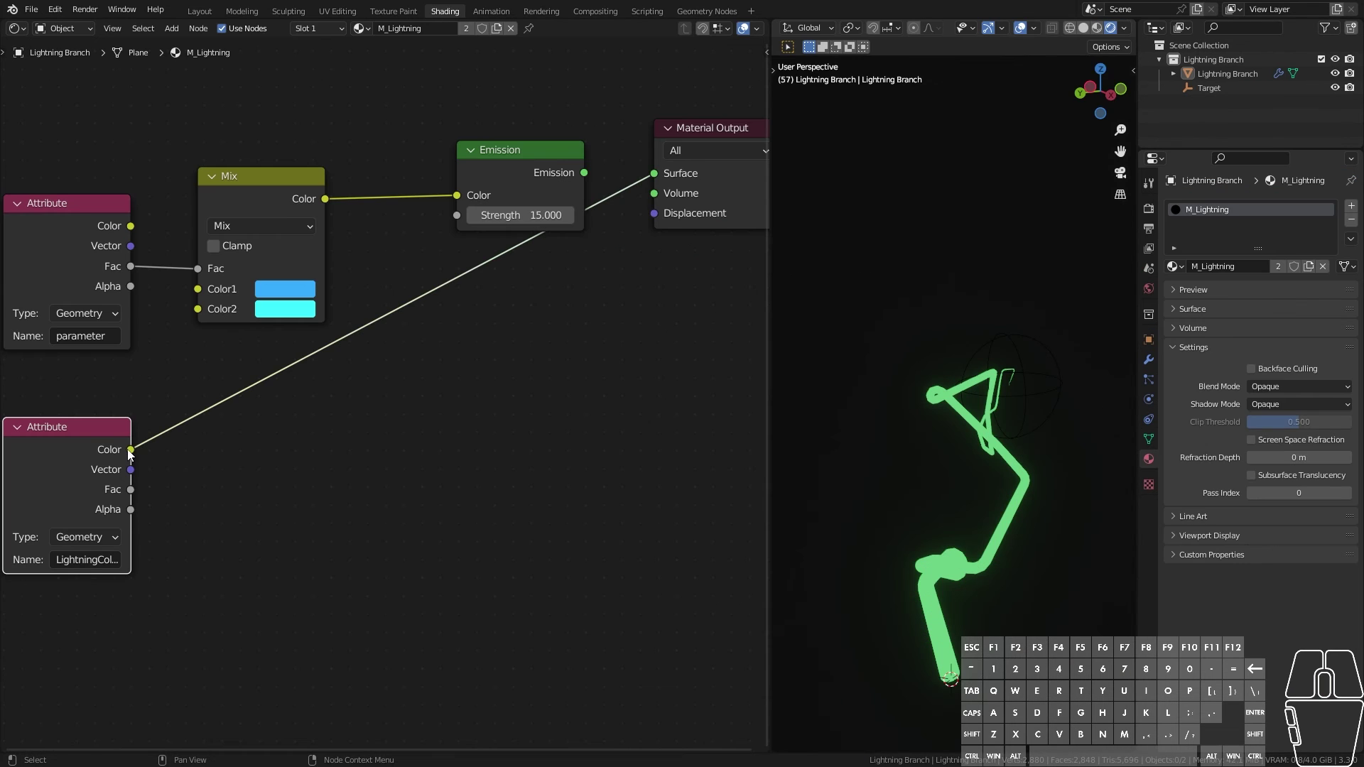
Step: Add a Hue Saturation Value node fed by the LightningColor attribute's Color output and preview it on the material's surface
{"action": "left_click_drag", "start_coordinate": [130, 449], "coordinate": [349, 449]}
{"action": "type", "text": "hue"}
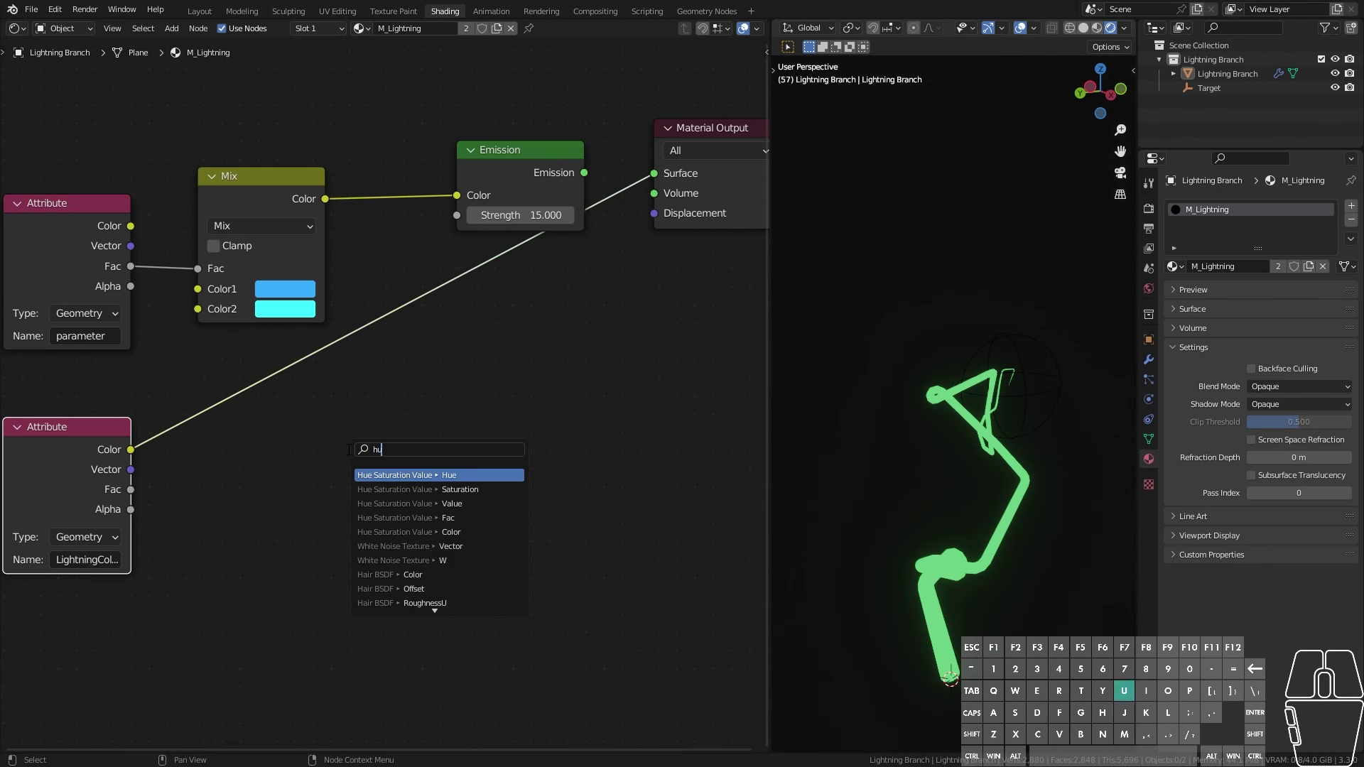
{"action": "left_click", "coordinate": [441, 532]}
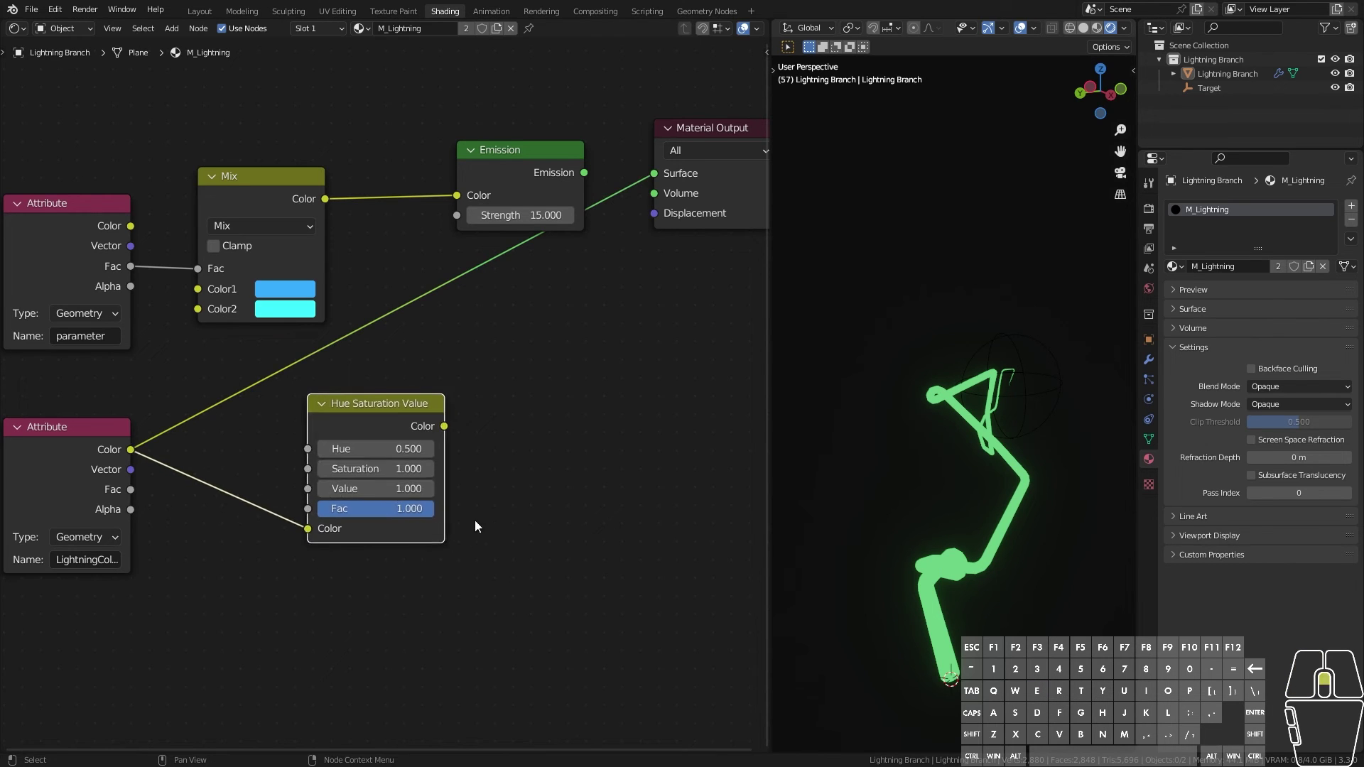
{"action": "scroll", "coordinate": [398, 440], "scroll_direction": "up", "scroll_amount": 2}
{"action": "left_click", "coordinate": [321, 423]}
{"action": "left_click", "coordinate": [327, 422], "text": "ctrl+shift"}
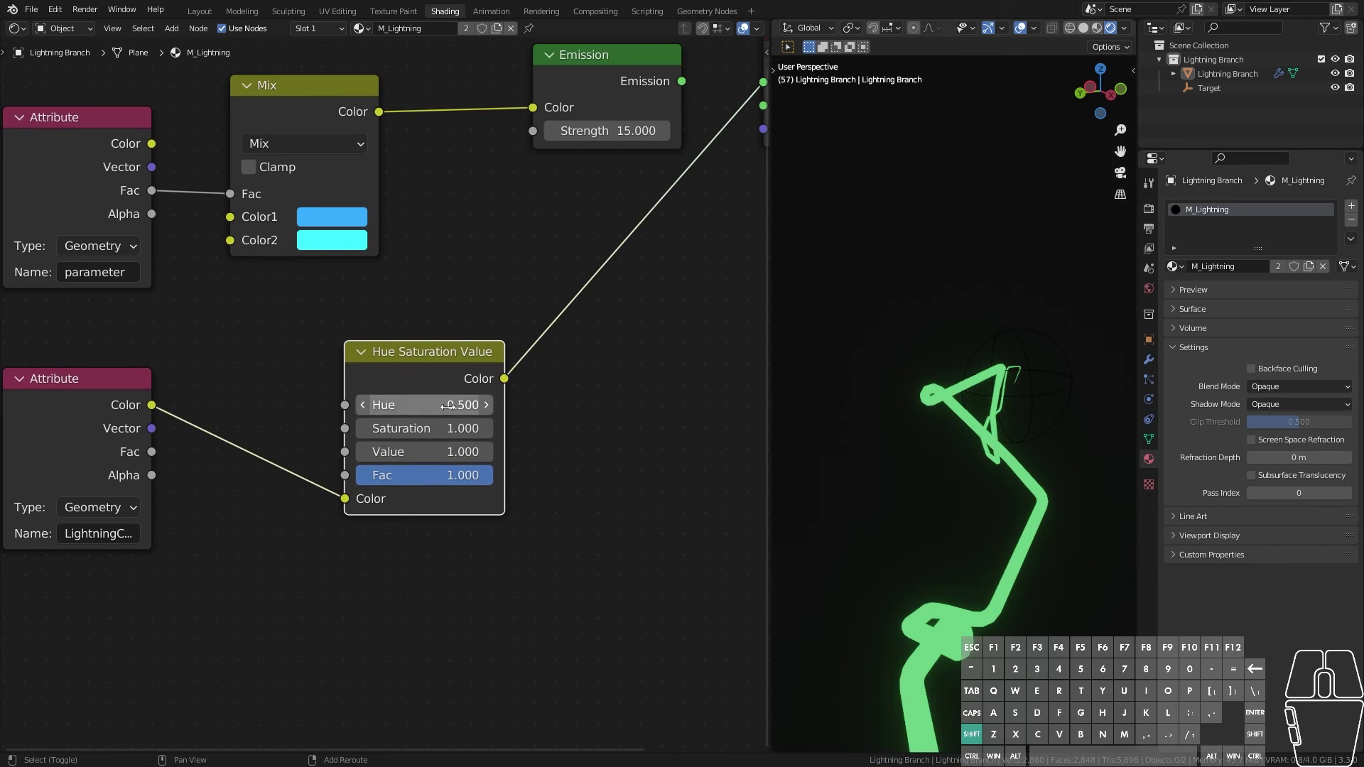
Step: Set the Hue Saturation Value node's Hue to 0.560 and compare its preview with the plain LightningColor attribute
{"action": "left_click_drag", "start_coordinate": [442, 405], "coordinate": [484, 405], "text": "shift"}
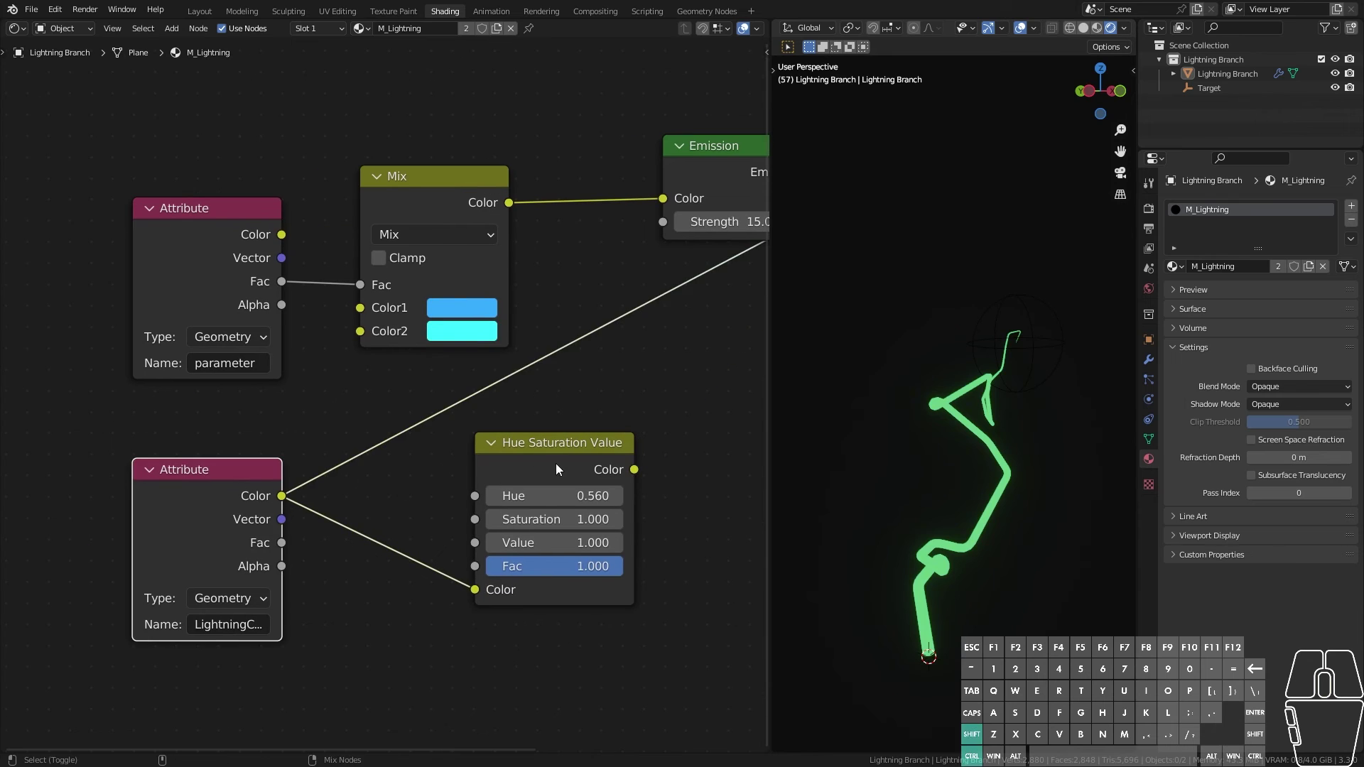
{"action": "left_click", "coordinate": [557, 463], "text": "ctrl+shift"}
{"action": "left_click_drag", "start_coordinate": [557, 463], "coordinate": [524, 464]}
{"action": "middle_click_drag", "start_coordinate": [518, 451], "coordinate": [630, 468]}
Step: Spread out the material nodes and link LightningColor's Color to the Mix node's Color2 and the Hue Saturation Value's Color to Color1
{"action": "left_click_drag", "start_coordinate": [318, 293], "coordinate": [138, 297]}
{"action": "left_click_drag", "start_coordinate": [535, 205], "coordinate": [606, 205]}
{"action": "left_click_drag", "start_coordinate": [327, 511], "coordinate": [160, 512]}
{"action": "left_click_drag", "start_coordinate": [226, 512], "coordinate": [542, 348]}
{"action": "left_click_drag", "start_coordinate": [617, 460], "coordinate": [335, 343]}
{"action": "left_click_drag", "start_coordinate": [149, 486], "coordinate": [148, 564]}
{"action": "left_click_drag", "start_coordinate": [604, 194], "coordinate": [688, 188]}
{"action": "left_click_drag", "start_coordinate": [433, 369], "coordinate": [632, 324]}
Step: Preview the Emission node on the material's surface and reposition it beside the Mix node
{"action": "middle_click_drag", "start_coordinate": [732, 263], "coordinate": [465, 301]}
{"action": "left_click", "coordinate": [465, 242], "text": "ctrl+shift"}
{"action": "left_click_drag", "start_coordinate": [571, 204], "coordinate": [649, 416]}
{"action": "middle_click_drag", "start_coordinate": [1030, 522], "coordinate": [941, 524]}
Step: In Geometry Nodes, shift the stored LightningColor value to a turquoise green and inspect the glowing branch
{"action": "scroll", "coordinate": [940, 524], "scroll_direction": "up", "scroll_amount": 3}
{"action": "middle_click_drag", "start_coordinate": [394, 477], "coordinate": [442, 430]}
{"action": "scroll", "coordinate": [442, 431], "scroll_direction": "down", "scroll_amount": 2}
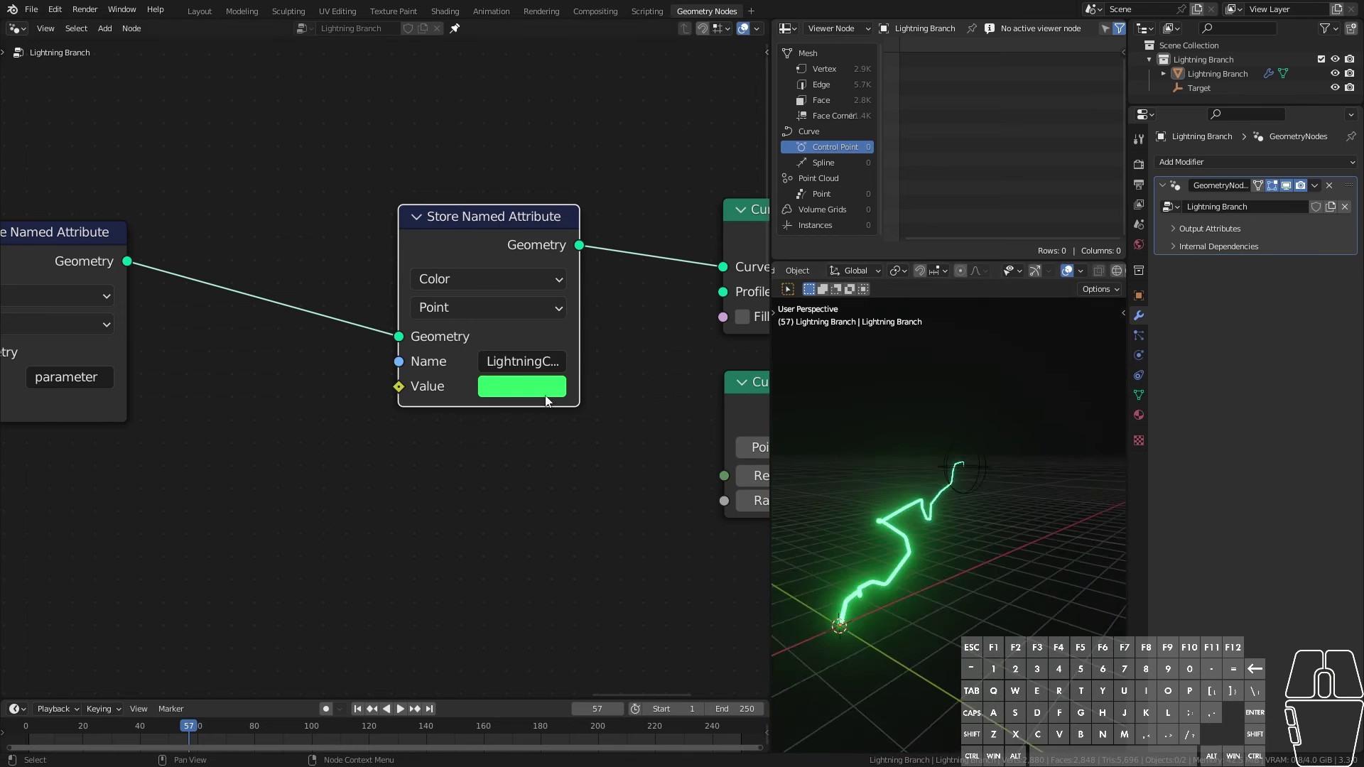
{"action": "mouse_move", "coordinate": [987, 572]}
{"action": "middle_mouse_down"}
{"action": "mouse_move", "coordinate": [1012, 571]}
{"action": "mouse_move", "coordinate": [919, 568]}
{"action": "mouse_move", "coordinate": [967, 566]}
{"action": "middle_mouse_up"}
{"action": "left_click_drag", "start_coordinate": [466, 235], "coordinate": [420, 234]}
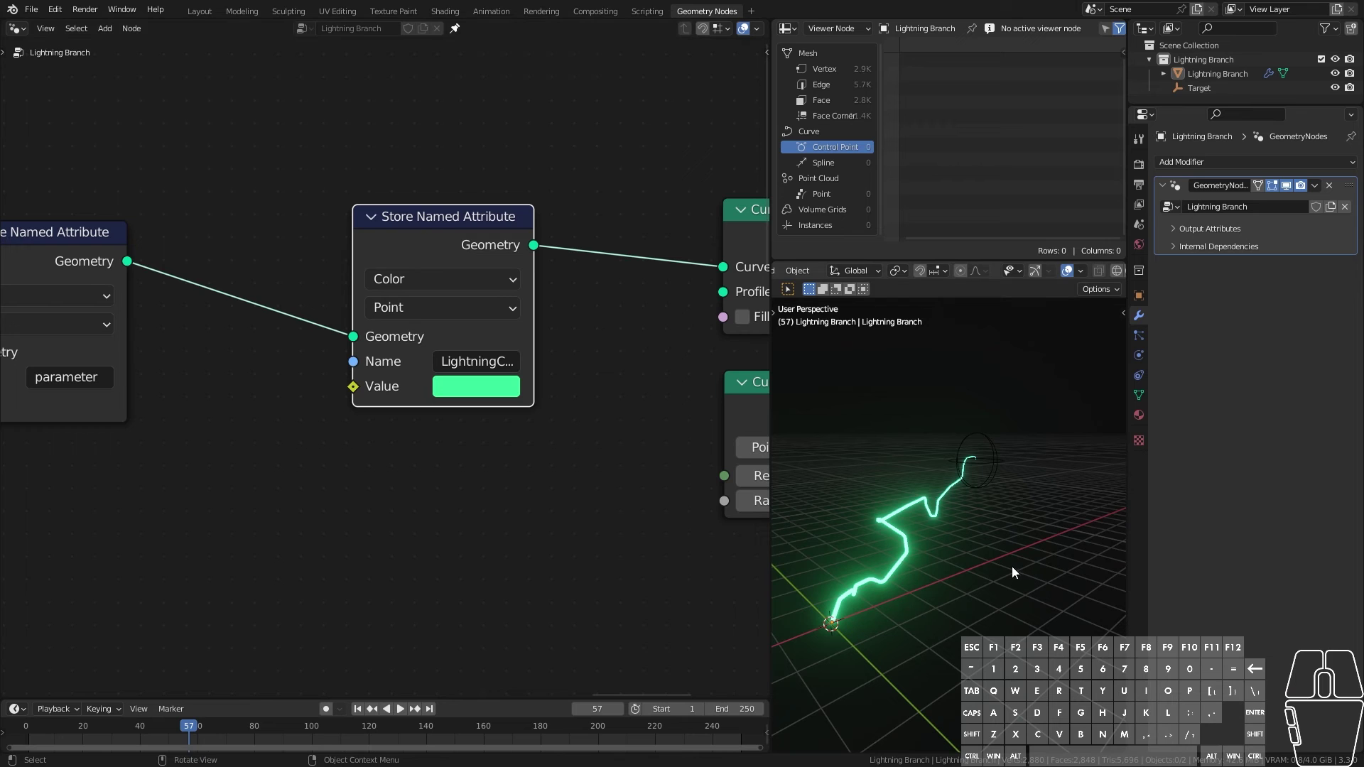
{"action": "middle_click_drag", "start_coordinate": [934, 539], "coordinate": [976, 602]}
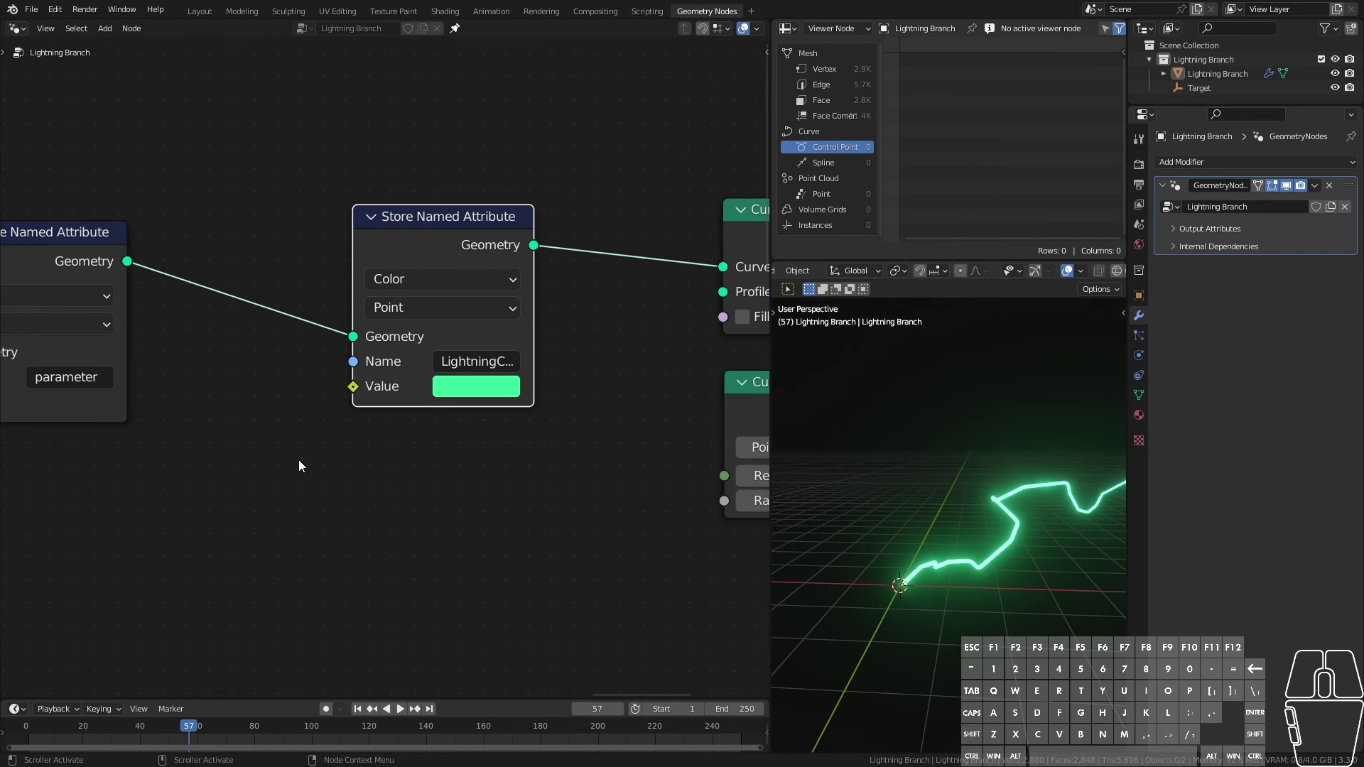
Step: Examine the data type options of the LightningColor Store Named Attribute node, keeping it on Color
{"action": "scroll", "coordinate": [302, 470], "scroll_direction": "down", "scroll_amount": 5}
{"action": "middle_click_drag", "start_coordinate": [211, 474], "coordinate": [449, 446]}
{"action": "scroll", "coordinate": [368, 446], "scroll_direction": "up", "scroll_amount": 2}
{"action": "left_click", "coordinate": [565, 240]}
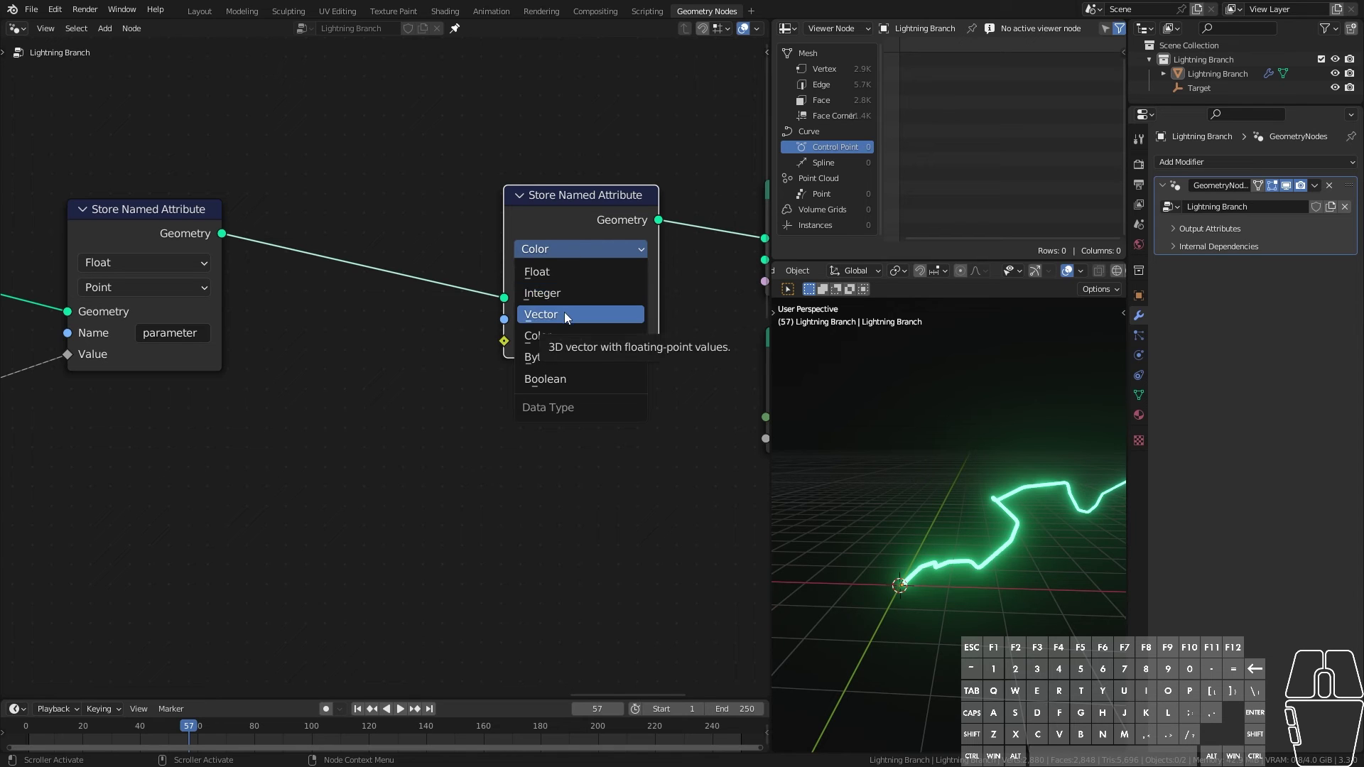
{"action": "left_click", "coordinate": [585, 249]}
{"action": "scroll", "coordinate": [407, 435], "scroll_direction": "down", "scroll_amount": 2}
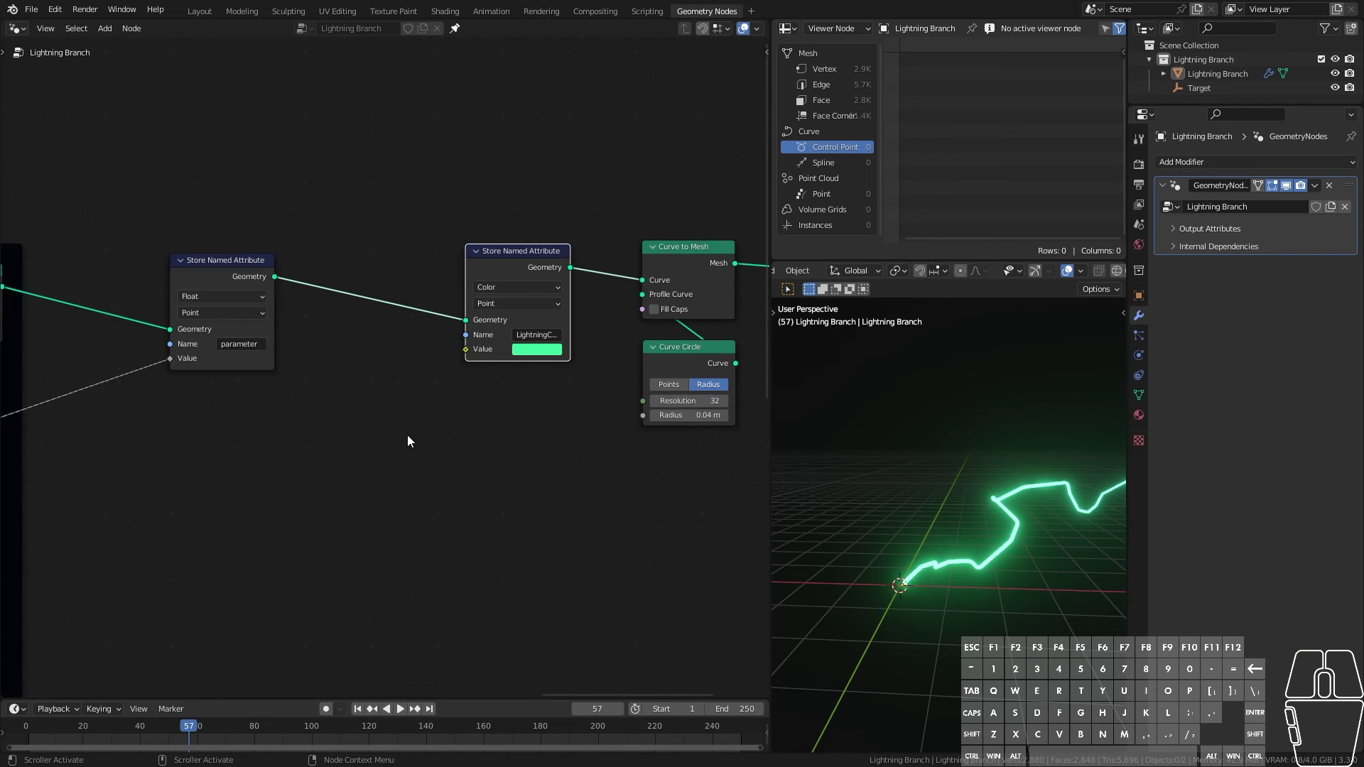
{"action": "left_click", "coordinate": [444, 11]}
{"action": "mouse_move", "coordinate": [199, 444]}
{"action": "middle_mouse_down"}
{"action": "mouse_move", "coordinate": [382, 427]}
{"action": "mouse_move", "coordinate": [414, 320]}
{"action": "middle_mouse_up"}
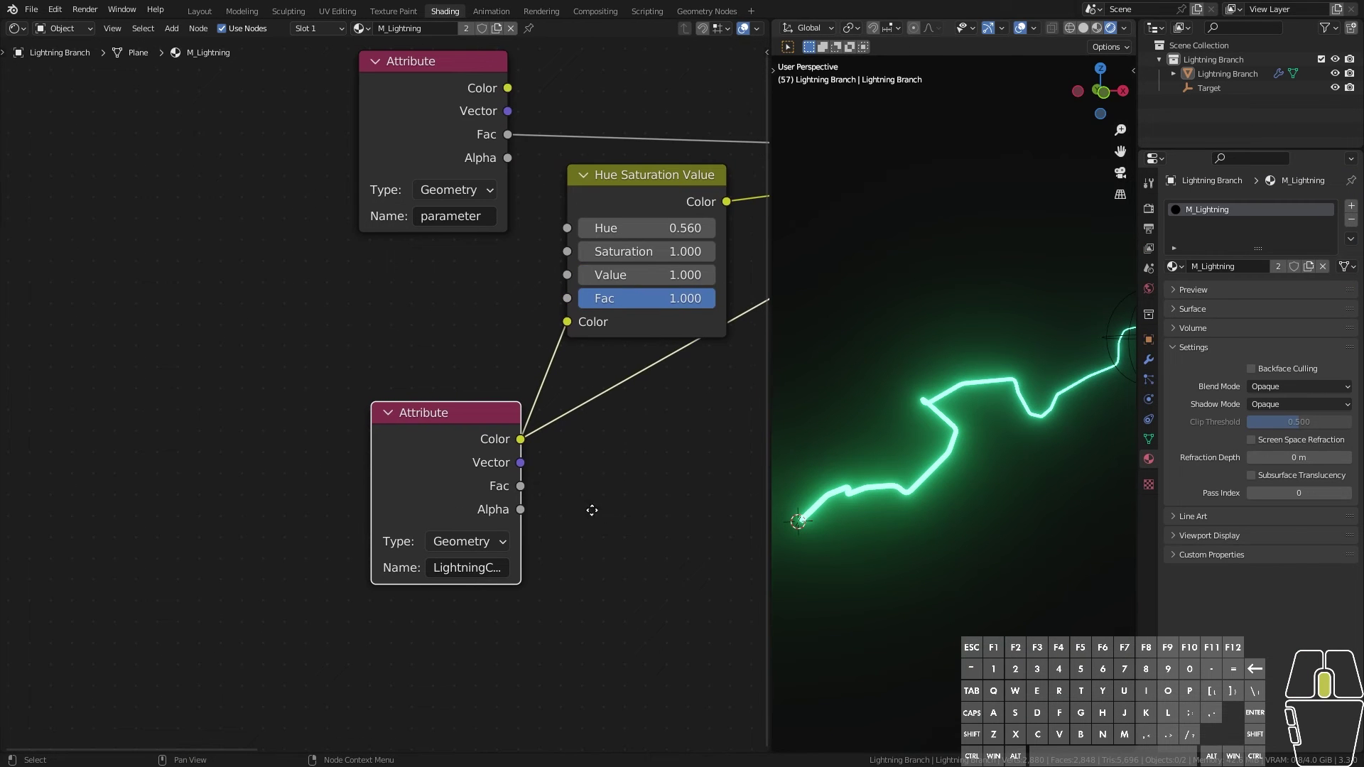
{"action": "middle_click_drag", "start_coordinate": [590, 511], "coordinate": [424, 488]}
{"action": "left_click_drag", "start_coordinate": [375, 453], "coordinate": [492, 453]}
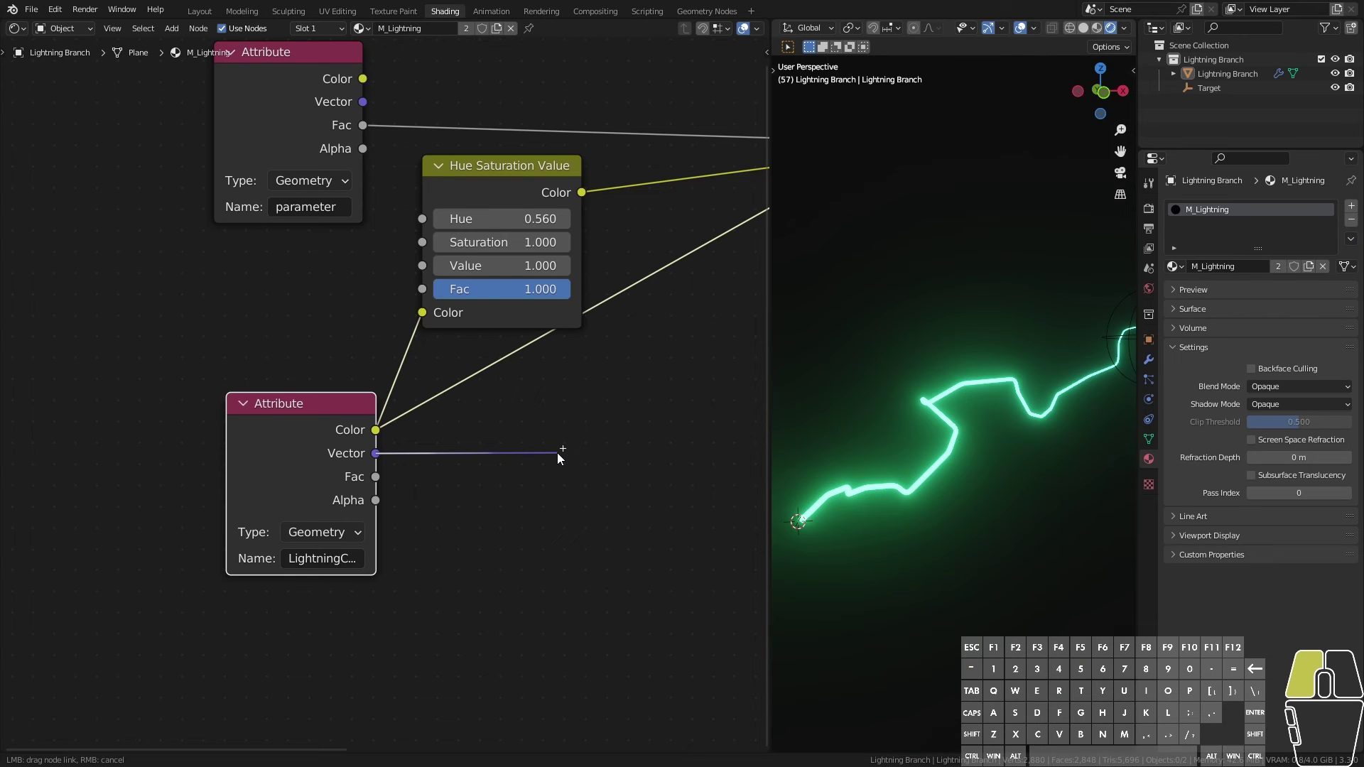
{"action": "left_click_drag", "start_coordinate": [557, 453], "coordinate": [557, 453]}
{"action": "left_click", "coordinate": [537, 433]}
Step: In Geometry Nodes, move the parameter Store Named Attribute node farther from the Radius frame to make room before it
{"action": "left_click", "coordinate": [684, 12]}
{"action": "middle_click_drag", "start_coordinate": [242, 472], "coordinate": [601, 400]}
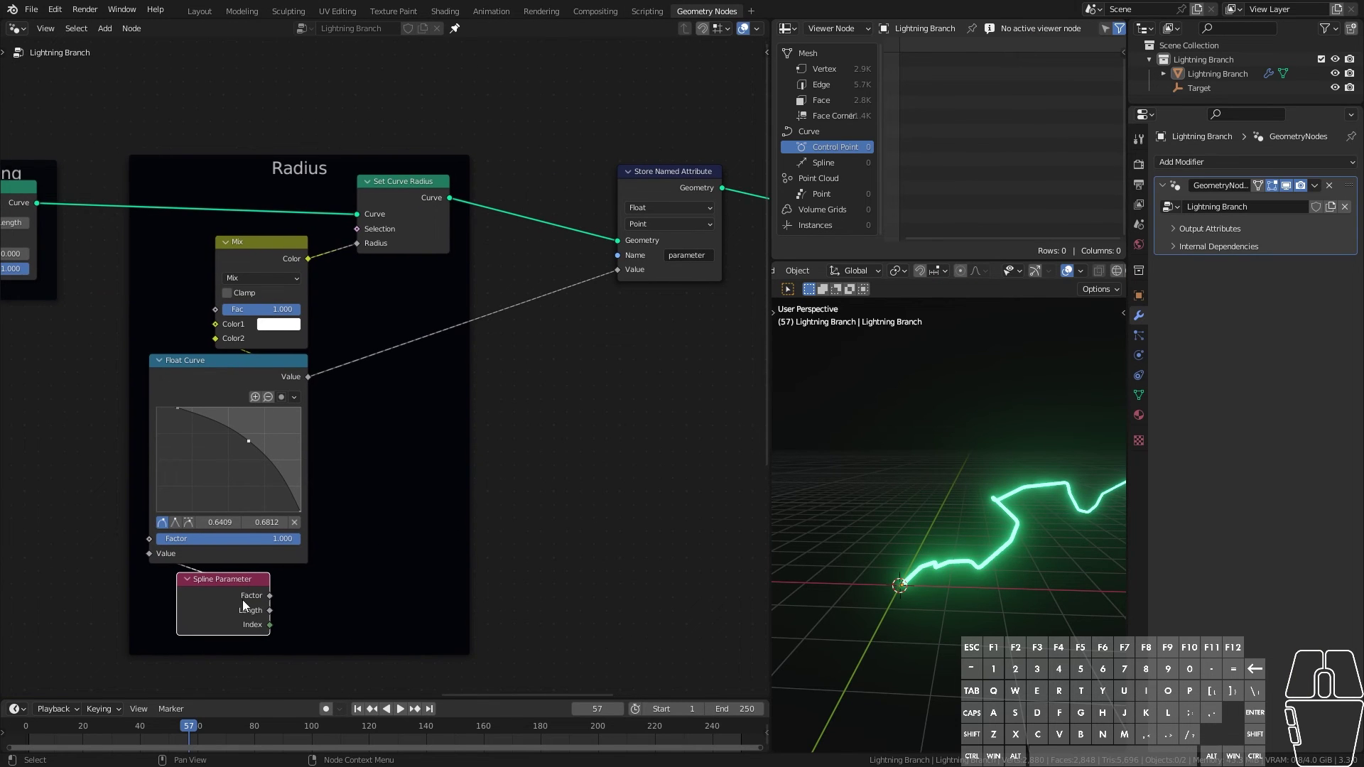
{"action": "middle_click_drag", "start_coordinate": [569, 350], "coordinate": [349, 433]}
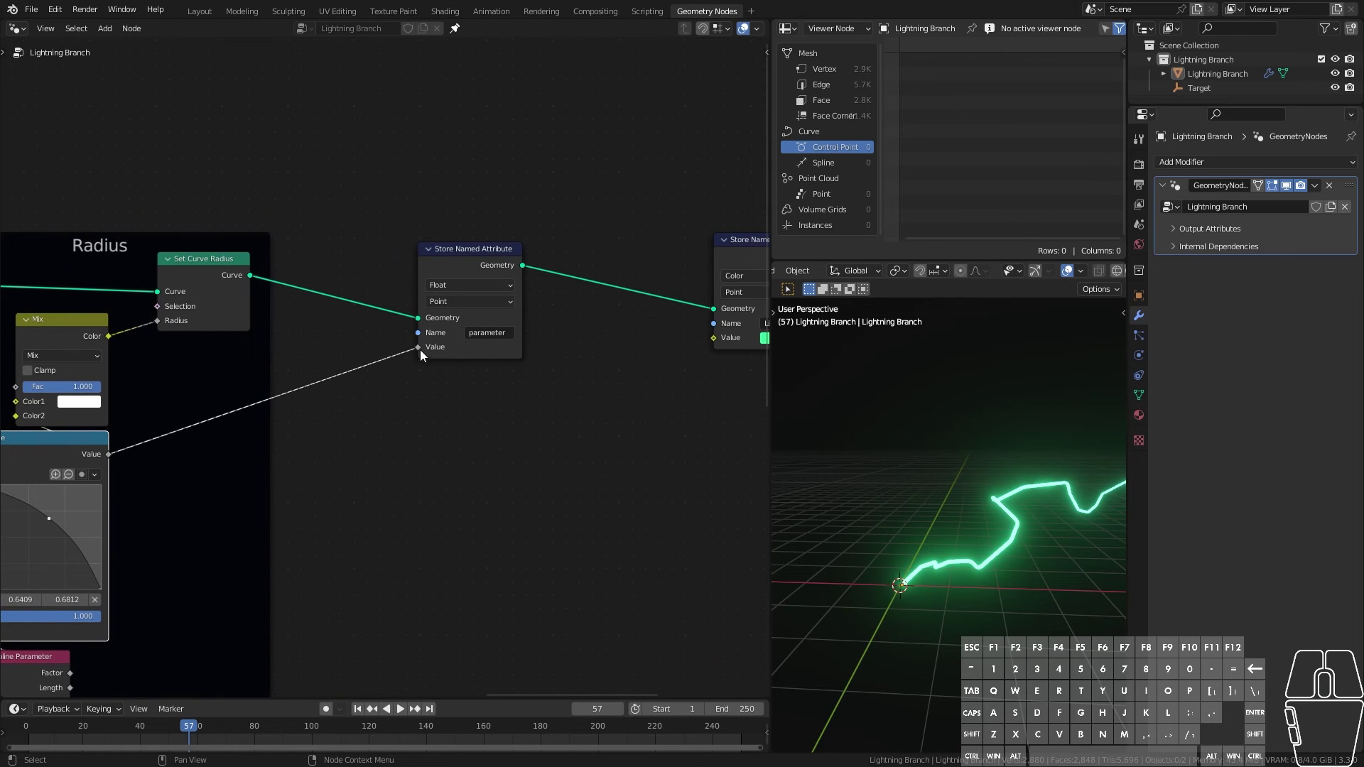
{"action": "mouse_move", "coordinate": [421, 348]}
{"action": "left_mouse_down"}
{"action": "mouse_move", "coordinate": [393, 355]}
{"action": "mouse_move", "coordinate": [418, 350]}
{"action": "left_mouse_up"}
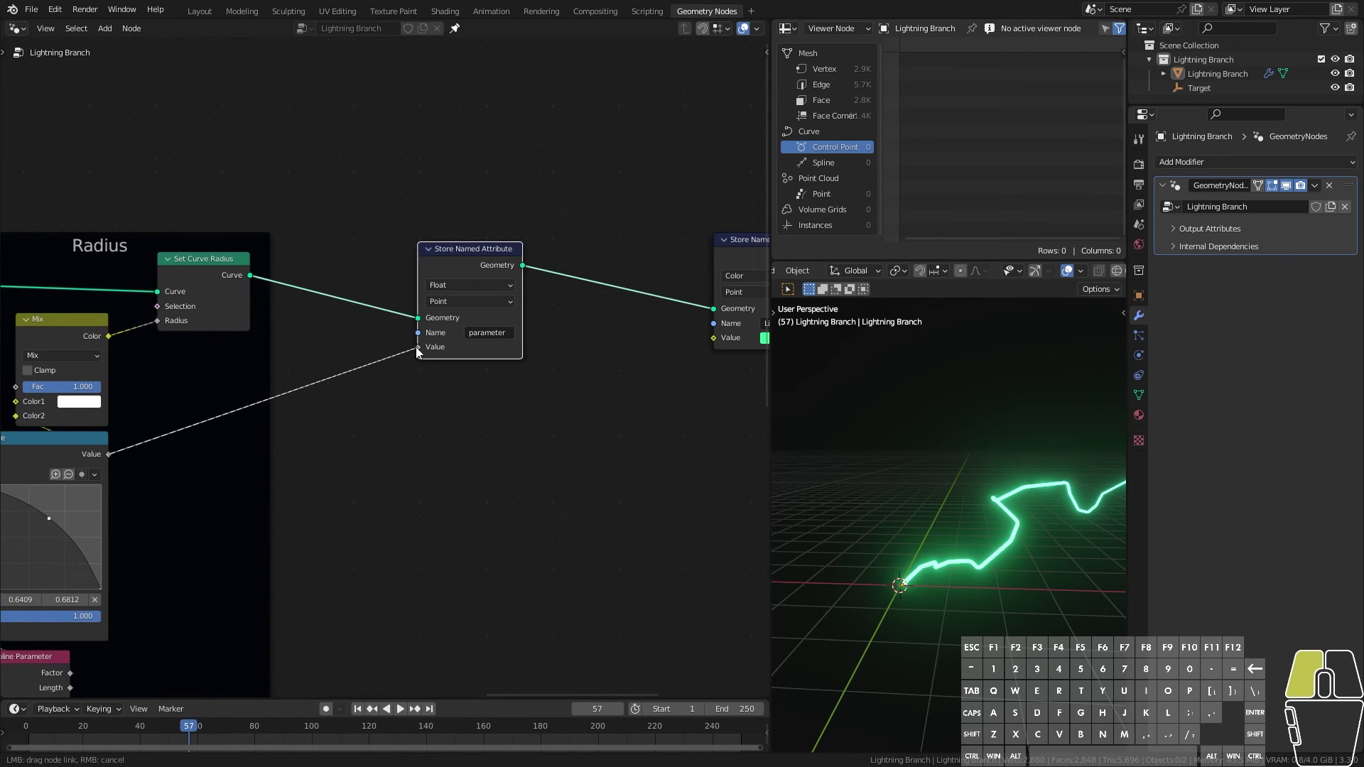
{"action": "middle_click_drag", "start_coordinate": [484, 427], "coordinate": [418, 403]}
{"action": "left_click_drag", "start_coordinate": [395, 232], "coordinate": [487, 230]}
{"action": "middle_click_drag", "start_coordinate": [392, 449], "coordinate": [522, 389]}
Step: Add a Combine XYZ node between the Radius frame and the parameter Store Named Attribute node
{"action": "key", "text": "shift+a"}
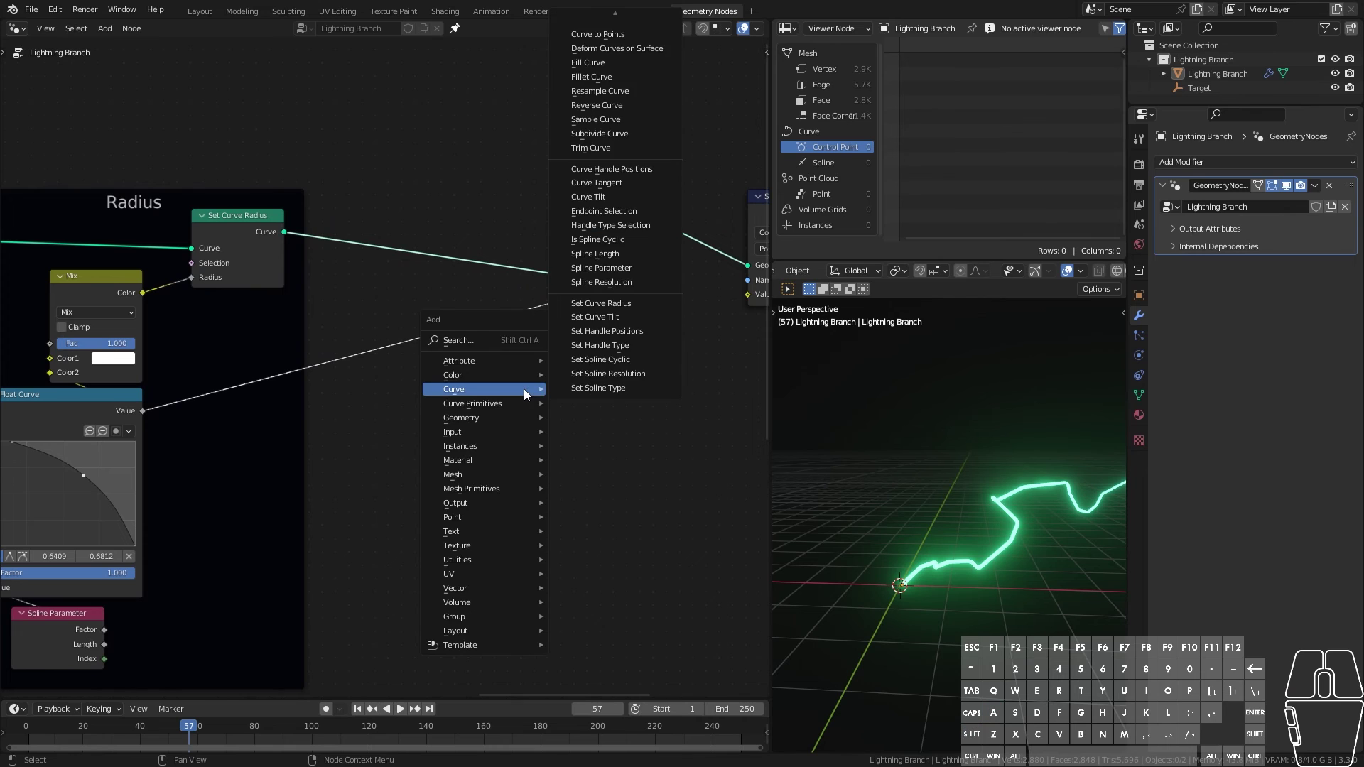
{"action": "mouse_move", "coordinate": [487, 586]}
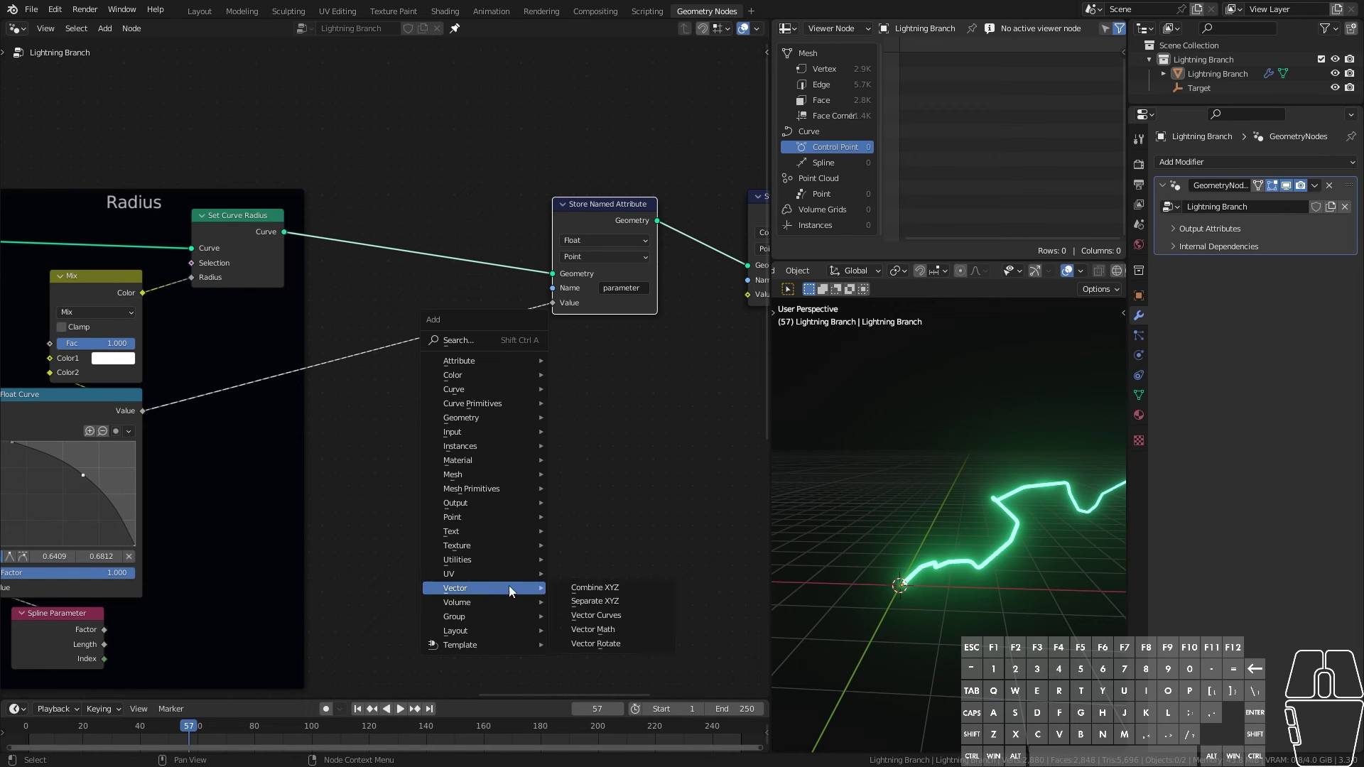
{"action": "left_click", "coordinate": [651, 587]}
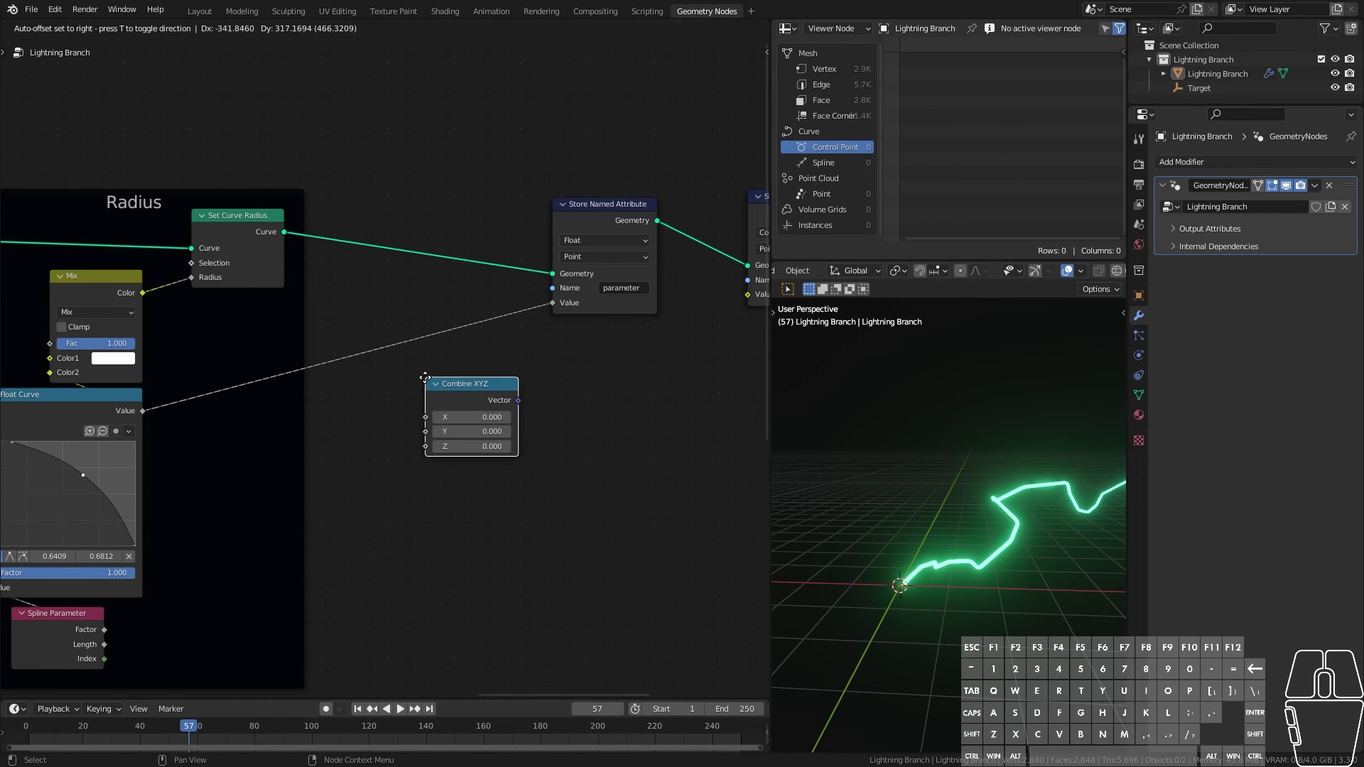
{"action": "left_click", "coordinate": [415, 373]}
Step: Set the parameter Store Named Attribute node's data type to Vector and feed its Value from the Combine XYZ node
{"action": "scroll", "coordinate": [545, 419], "scroll_direction": "up", "scroll_amount": 2}
{"action": "left_click", "coordinate": [615, 227]}
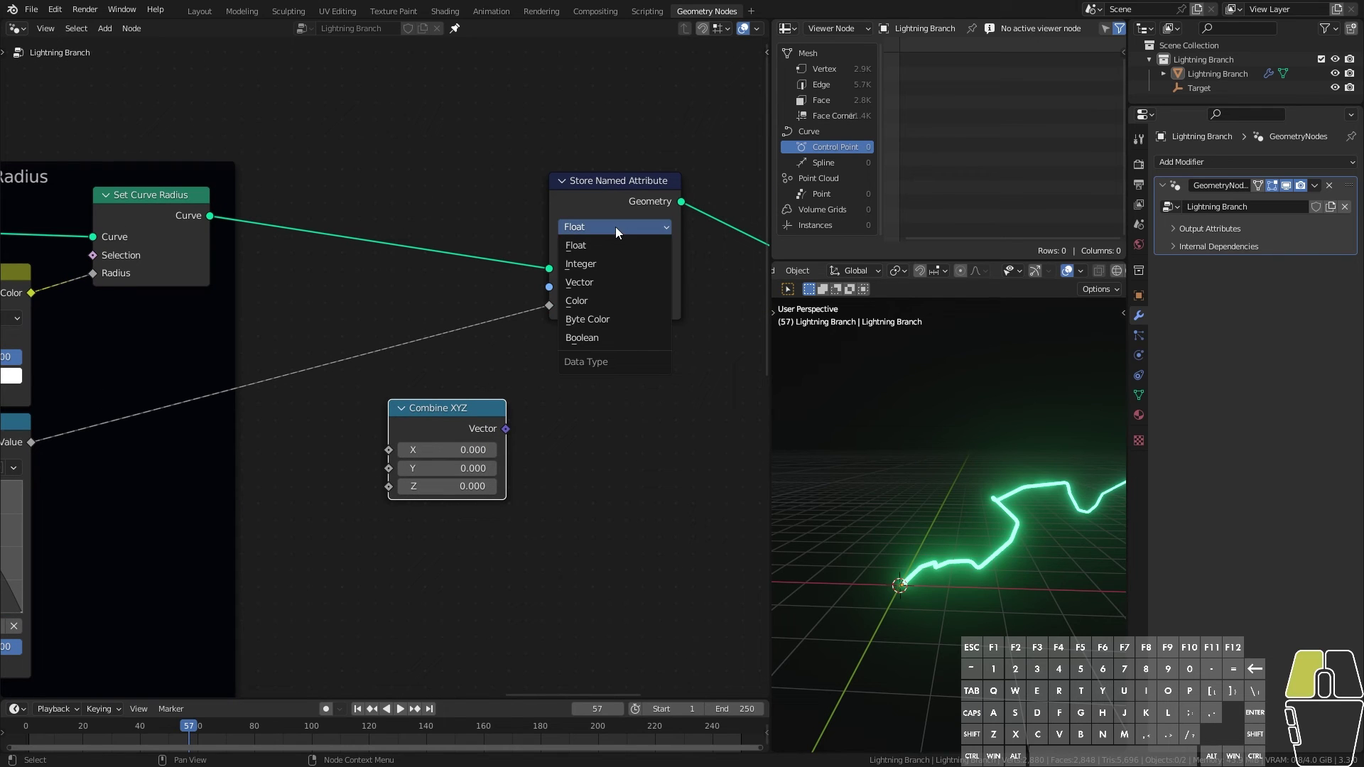
{"action": "left_click", "coordinate": [604, 283]}
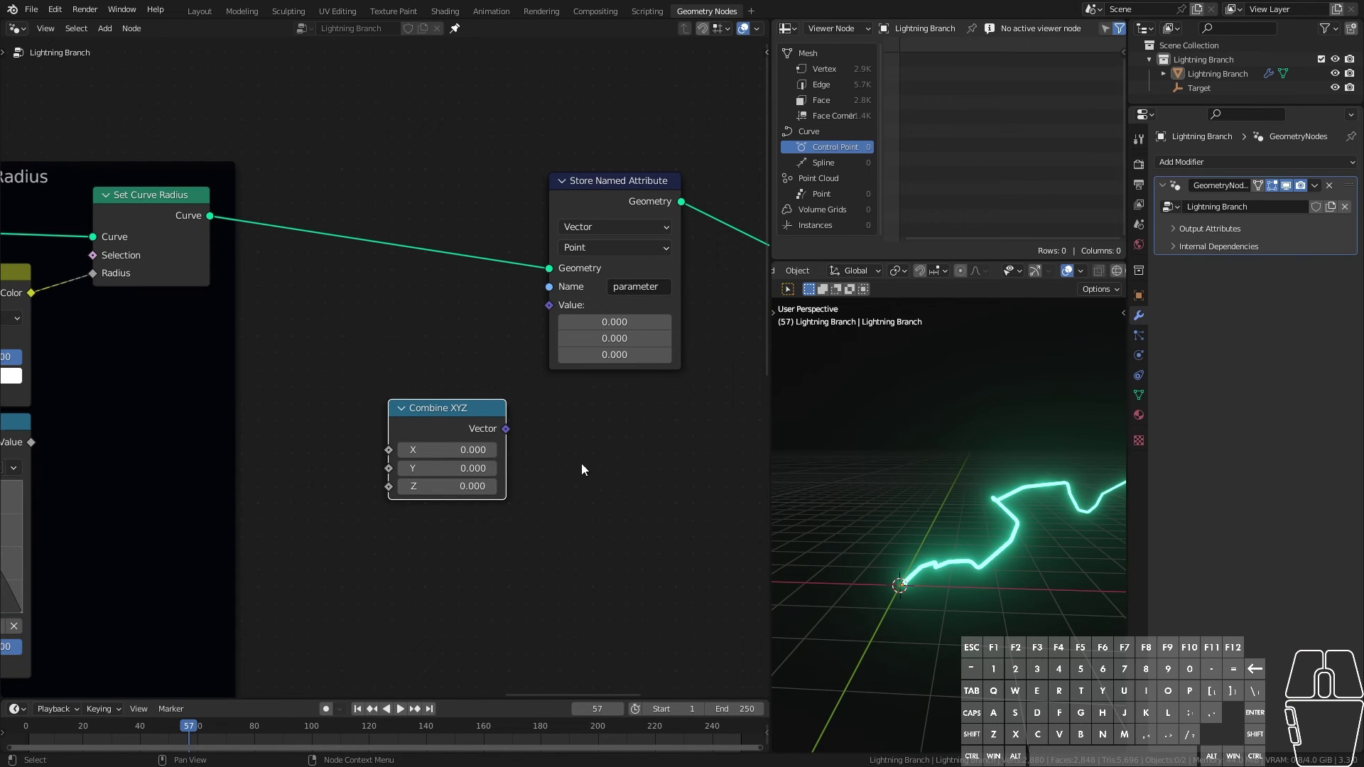
{"action": "left_click_drag", "start_coordinate": [505, 429], "coordinate": [549, 304]}
Step: Link the Radius frame's Float Curve value to the Combine XYZ node's X and set its Z to 50
{"action": "middle_click_drag", "start_coordinate": [417, 532], "coordinate": [576, 493]}
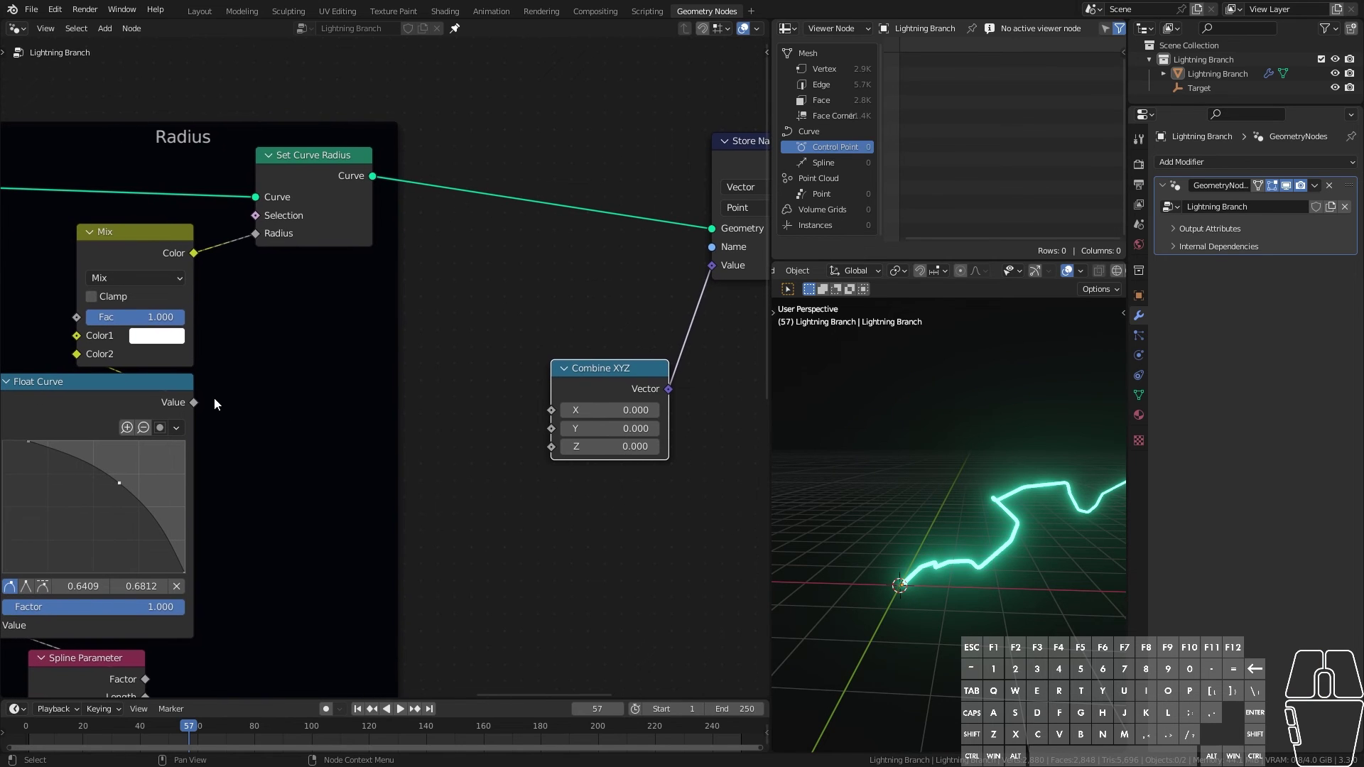
{"action": "left_click_drag", "start_coordinate": [193, 403], "coordinate": [438, 311]}
{"action": "left_click_drag", "start_coordinate": [555, 409], "coordinate": [555, 409]}
{"action": "middle_click_drag", "start_coordinate": [576, 550], "coordinate": [455, 540]}
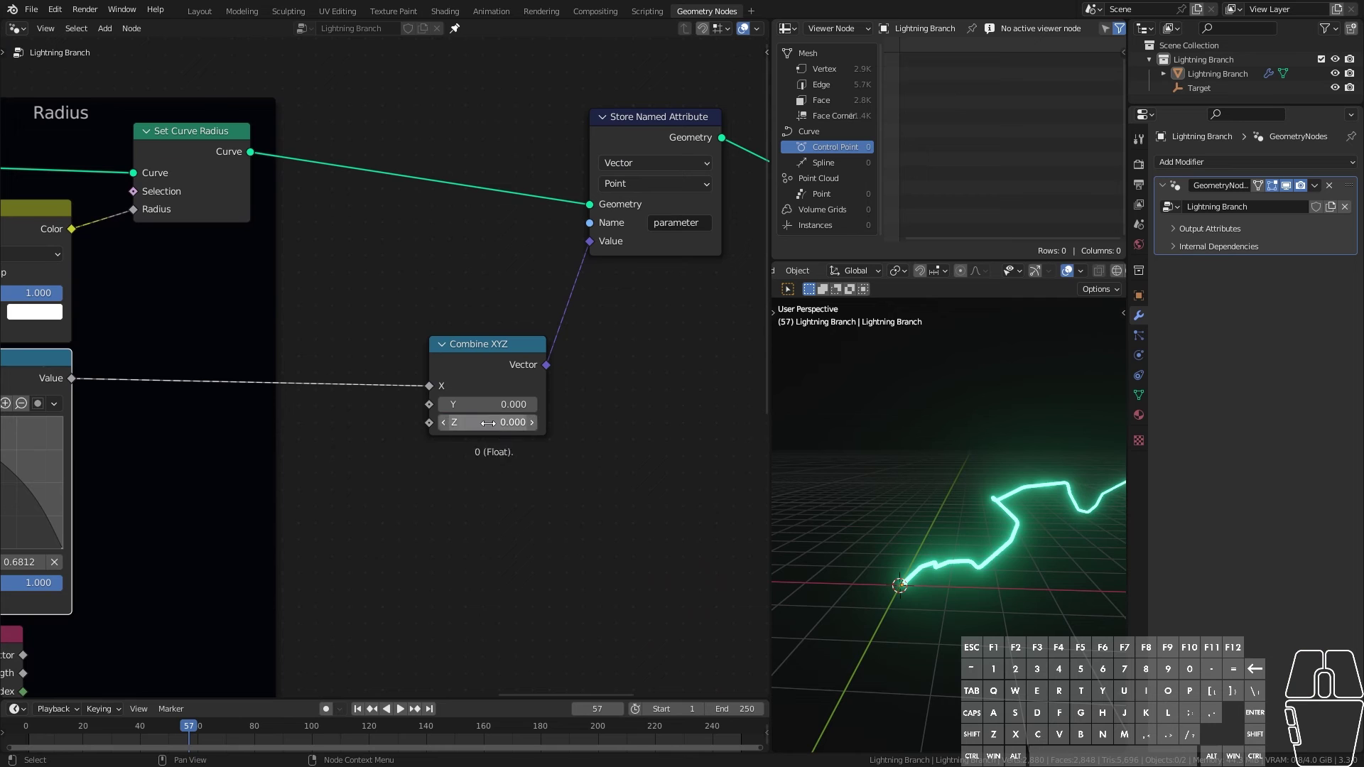
{"action": "key", "text": "Return"}
{"action": "middle_click_drag", "start_coordinate": [498, 421], "coordinate": [423, 505]}
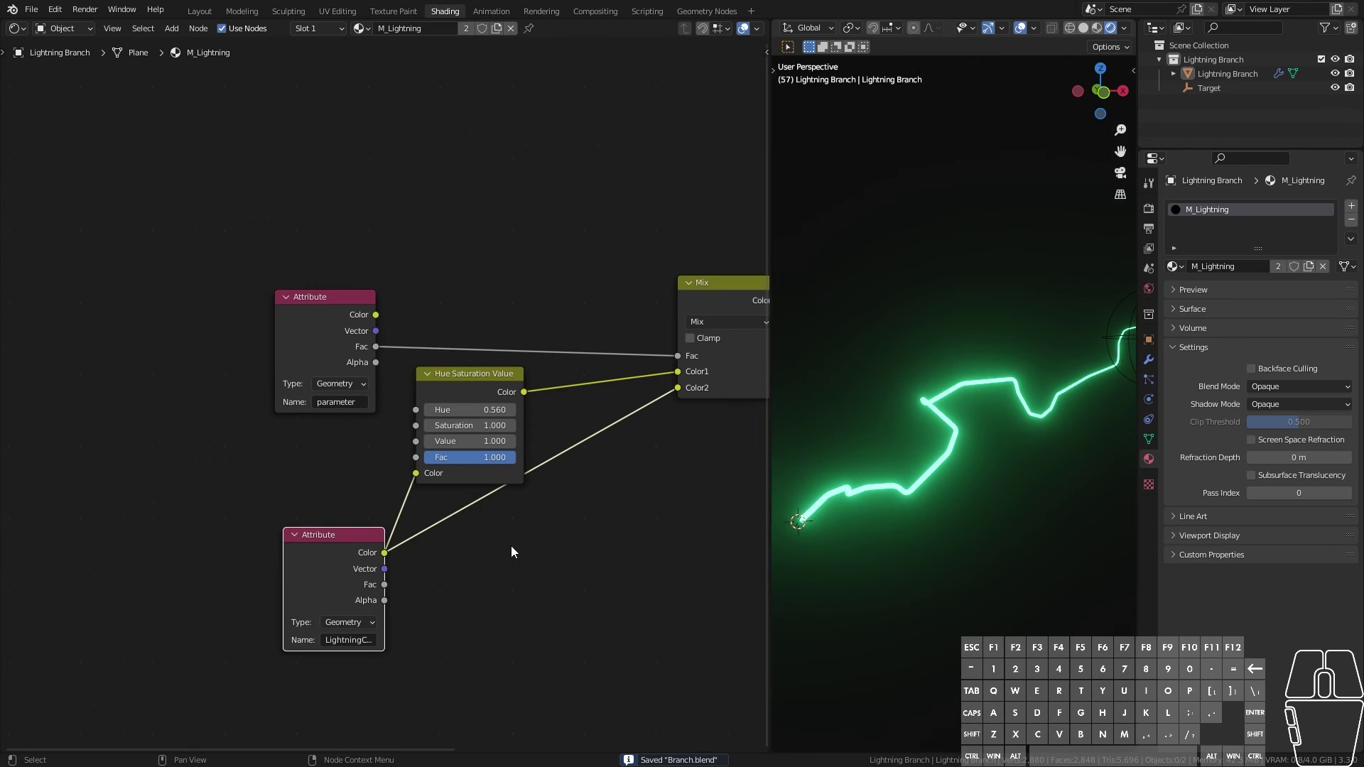
Step: In the Shading workspace, move the parameter Attribute node up and add a Separate XYZ node fed by its Vector output
{"action": "left_click_drag", "start_coordinate": [320, 297], "coordinate": [319, 178]}
{"action": "scroll", "coordinate": [282, 304], "scroll_direction": "up", "scroll_amount": 2}
{"action": "key", "text": "ctrl+z"}
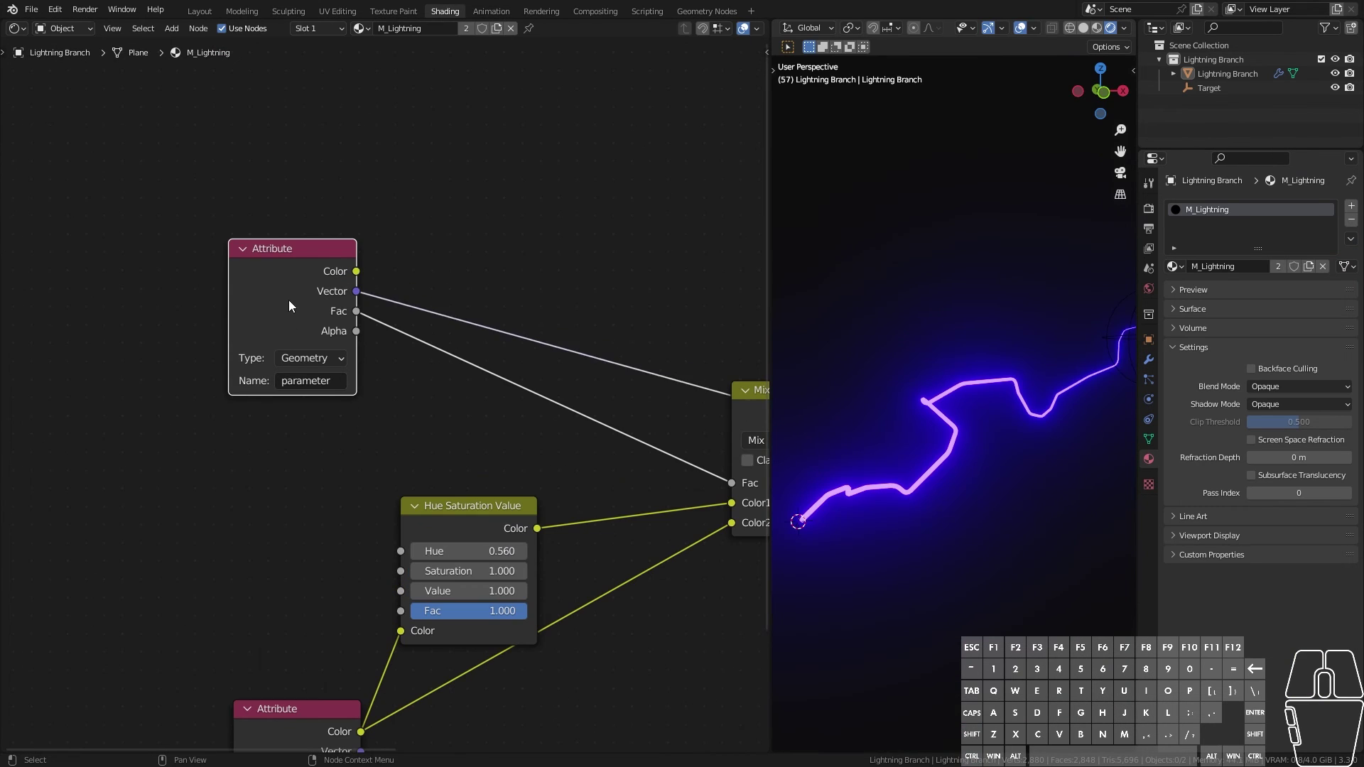
{"action": "key", "text": "shift+a"}
{"action": "mouse_move", "coordinate": [510, 223]}
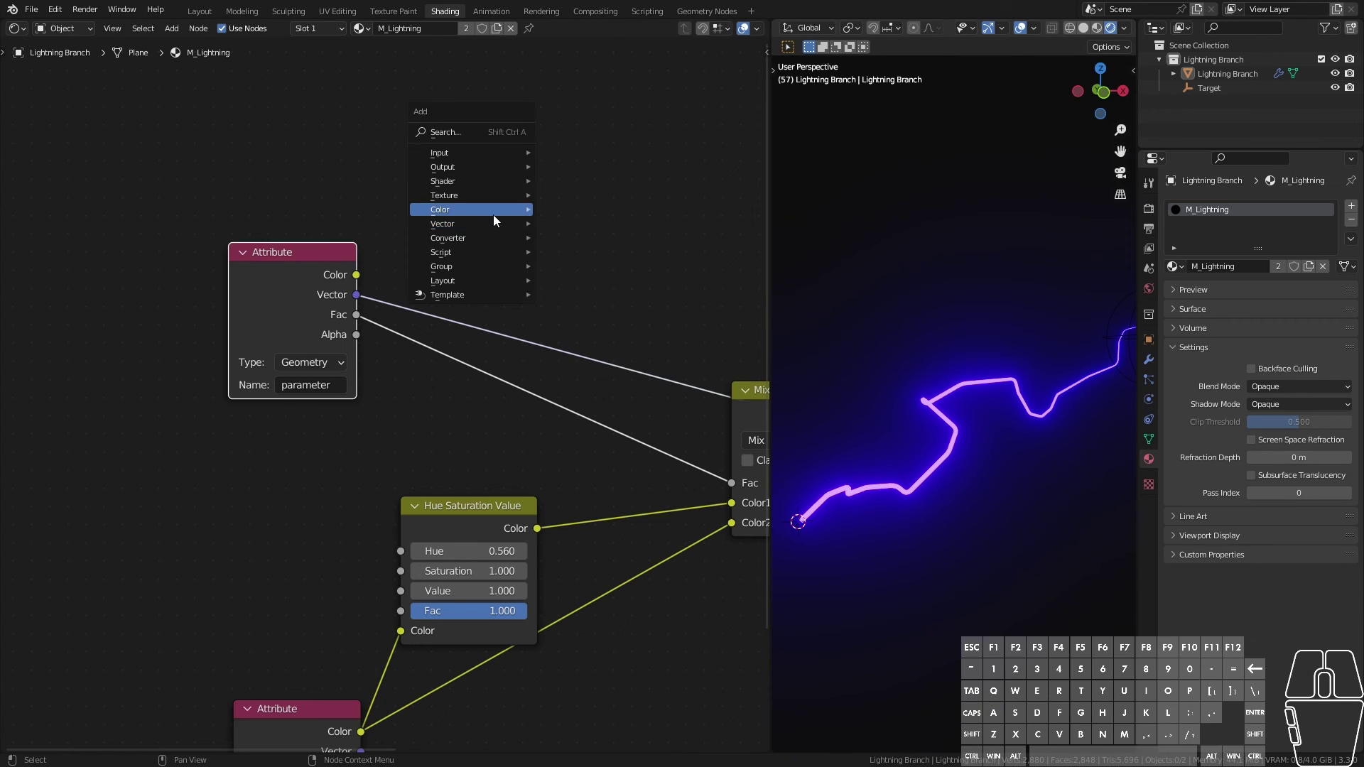
{"action": "mouse_move", "coordinate": [458, 241]}
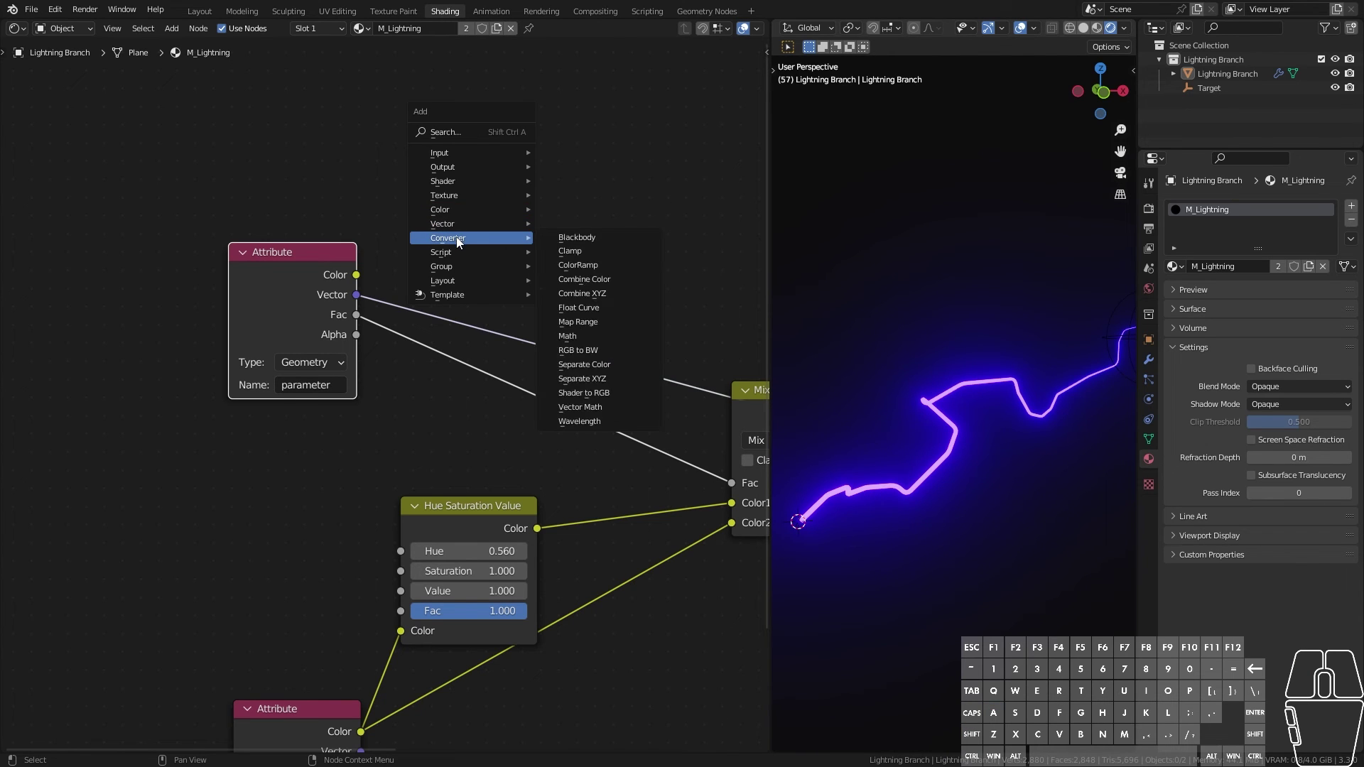
{"action": "left_click", "coordinate": [611, 378]}
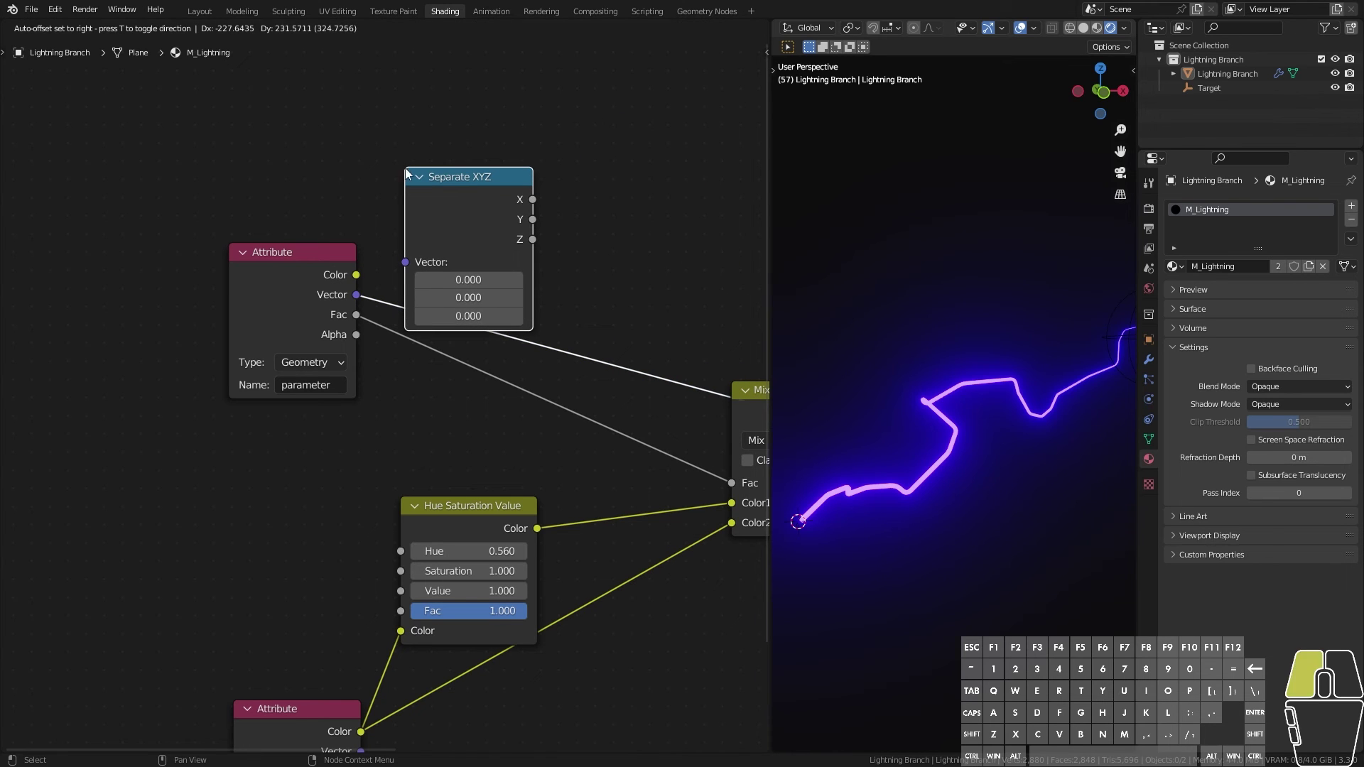
{"action": "left_click", "coordinate": [399, 190]}
{"action": "left_click_drag", "start_coordinate": [488, 219], "coordinate": [462, 253]}
Step: Link the Separate XYZ node's X output to the Mix node's Fac and preview the Mix node
{"action": "middle_click_drag", "start_coordinate": [495, 456], "coordinate": [392, 436]}
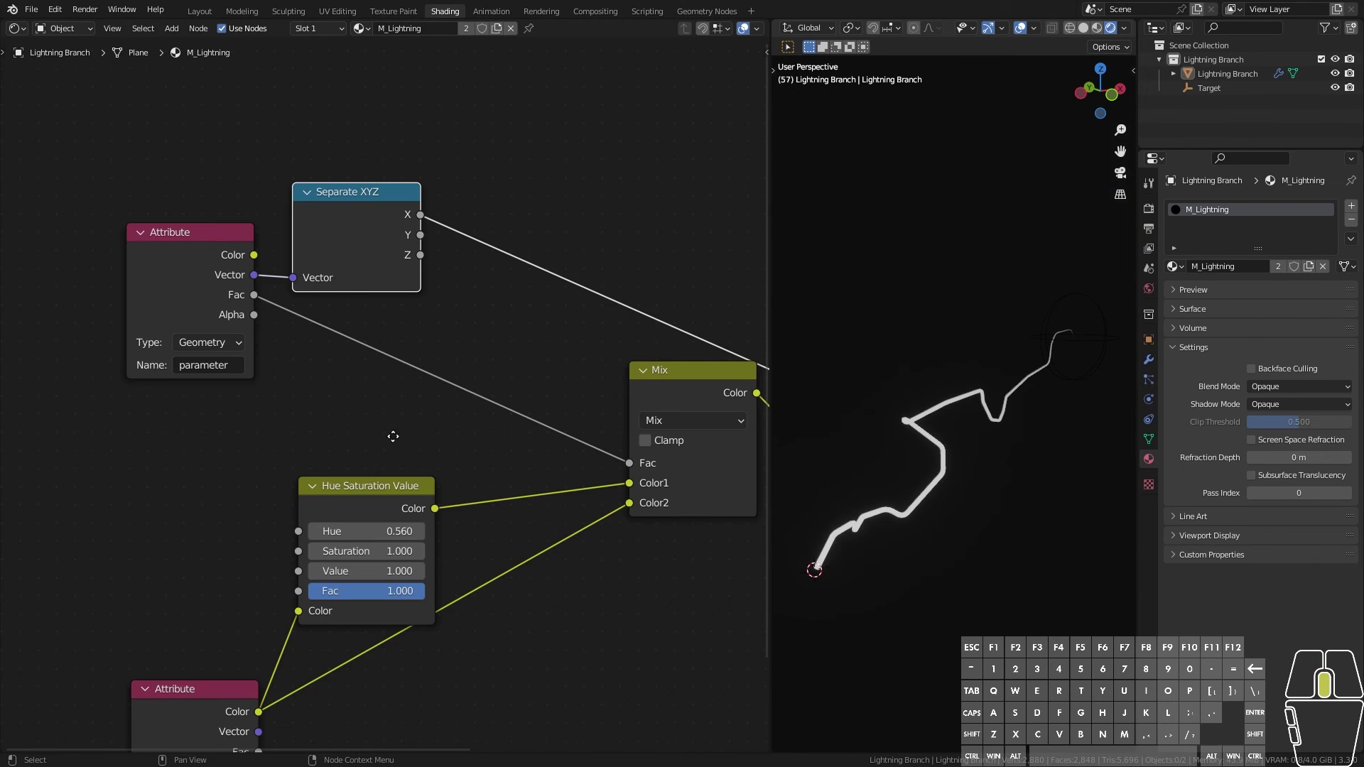
{"action": "left_click_drag", "start_coordinate": [641, 460], "coordinate": [635, 460]}
{"action": "middle_click_drag", "start_coordinate": [497, 418], "coordinate": [392, 400]}
{"action": "scroll", "coordinate": [394, 401], "scroll_direction": "down", "scroll_amount": 4}
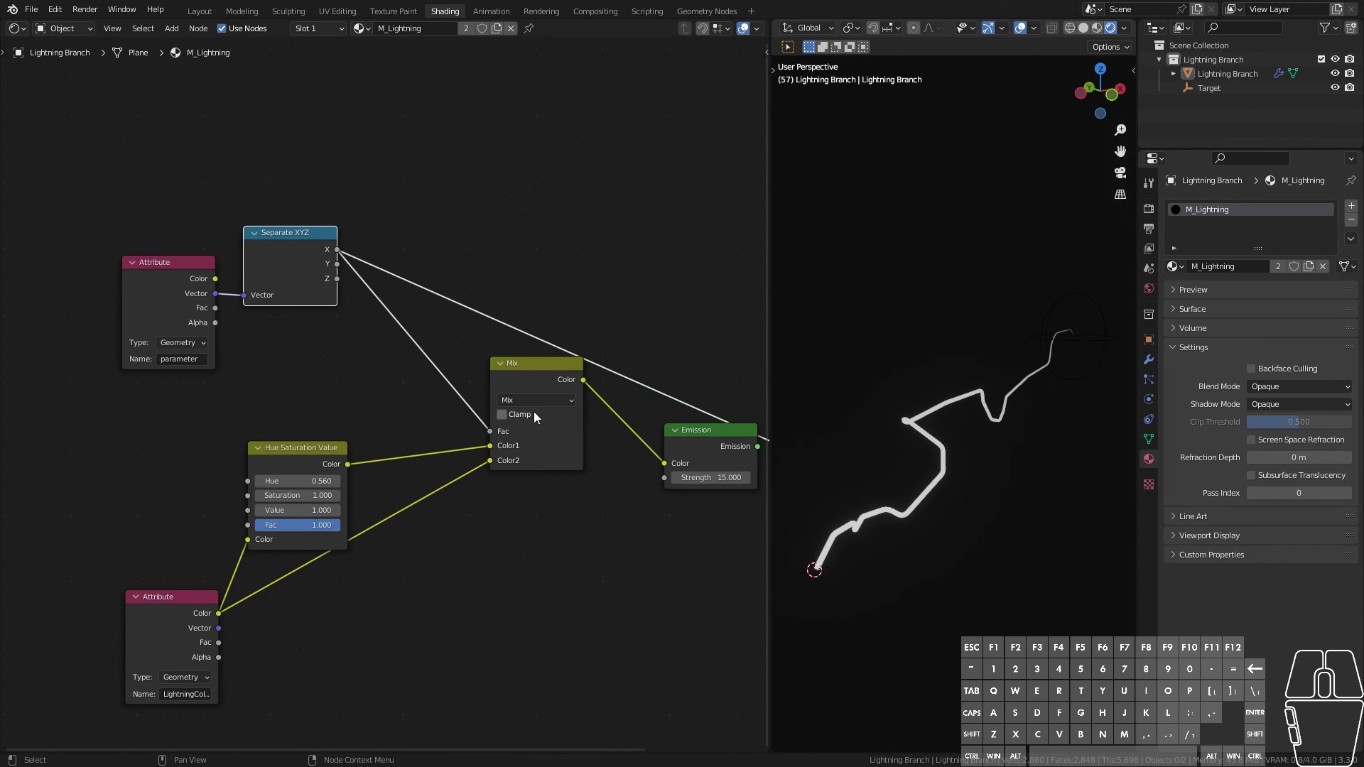
{"action": "left_click", "coordinate": [554, 373], "text": "ctrl+shift"}
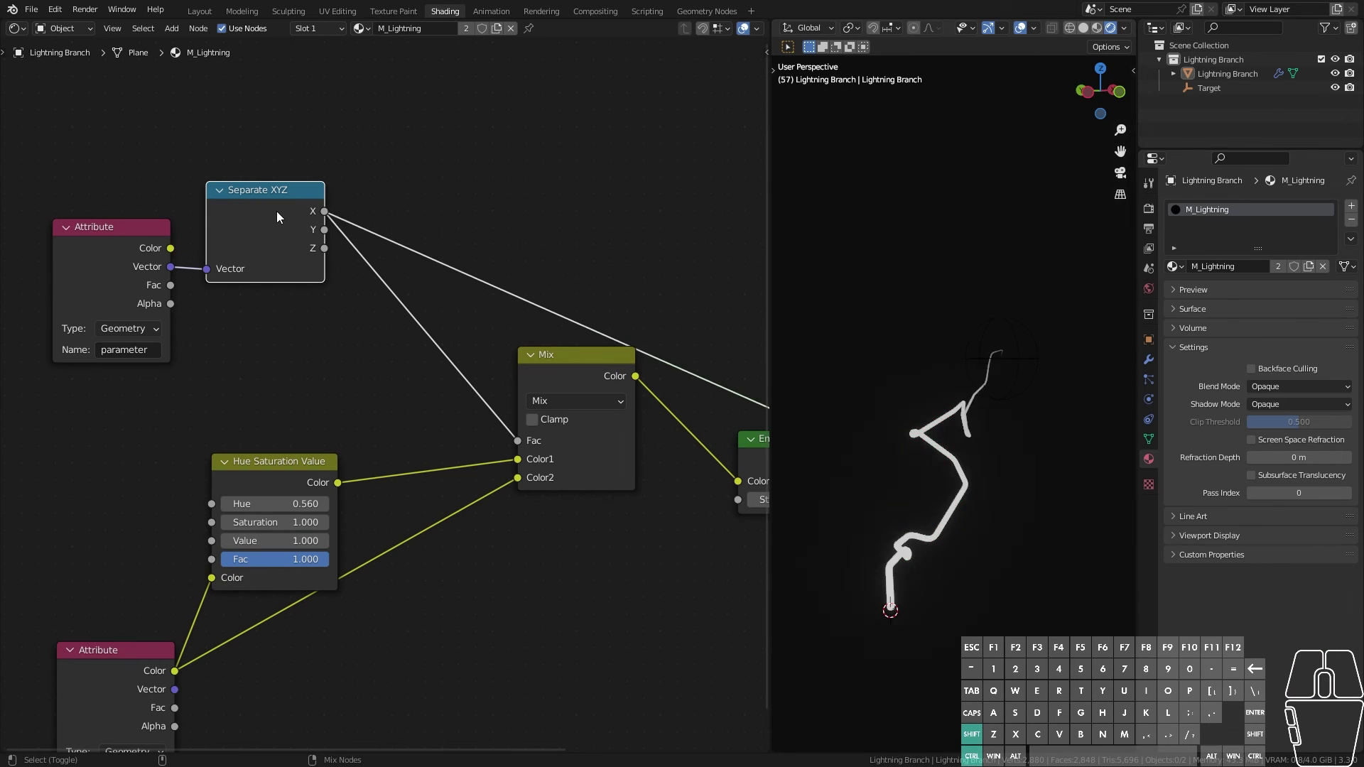
Step: Preview the Separate XYZ node's outputs one after another on the branch
{"action": "left_click", "coordinate": [276, 211], "text": "ctrl+shift"}
{"action": "left_click", "coordinate": [277, 214], "text": "ctrl+shift"}
{"action": "scroll", "coordinate": [1004, 571], "scroll_direction": "down", "scroll_amount": 2}
{"action": "middle_click_drag", "start_coordinate": [1004, 571], "coordinate": [955, 474]}
Step: Link the Separate XYZ node's Z output to the Emission node's Strength and preview the Emission node on the surface
{"action": "middle_click_drag", "start_coordinate": [322, 249], "coordinate": [261, 249]}
{"action": "left_click_drag", "start_coordinate": [261, 248], "coordinate": [675, 499]}
{"action": "middle_click_drag", "start_coordinate": [658, 561], "coordinate": [433, 556]}
{"action": "left_click", "coordinate": [513, 442], "text": "ctrl+shift"}
{"action": "scroll", "coordinate": [946, 522], "scroll_direction": "down", "scroll_amount": 2}
{"action": "middle_click_drag", "start_coordinate": [959, 524], "coordinate": [1024, 547]}
{"action": "left_click_drag", "start_coordinate": [492, 448], "coordinate": [512, 279]}
{"action": "middle_click_drag", "start_coordinate": [512, 280], "coordinate": [732, 304]}
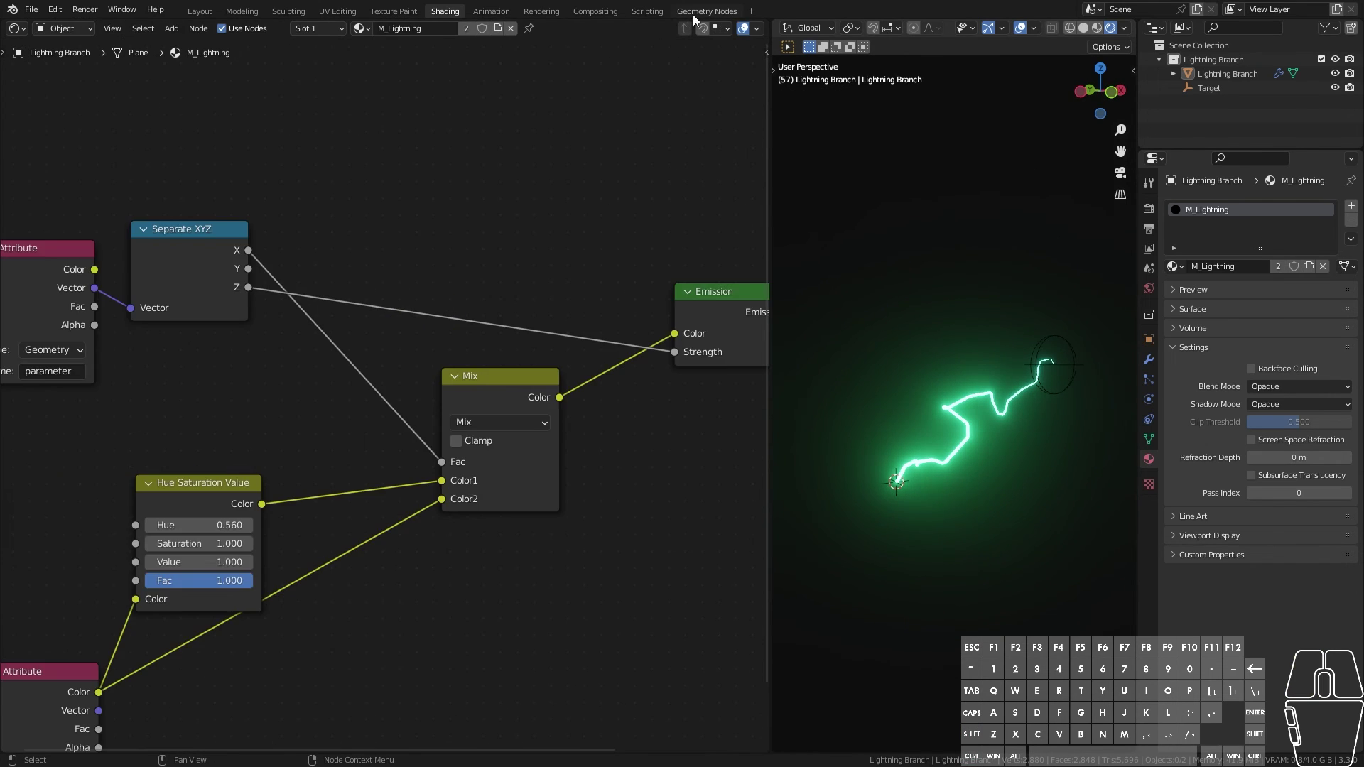
Step: In Geometry Nodes, test a Z value of 2 on the Combine XYZ node, and settle on 15
{"action": "left_click", "coordinate": [693, 14]}
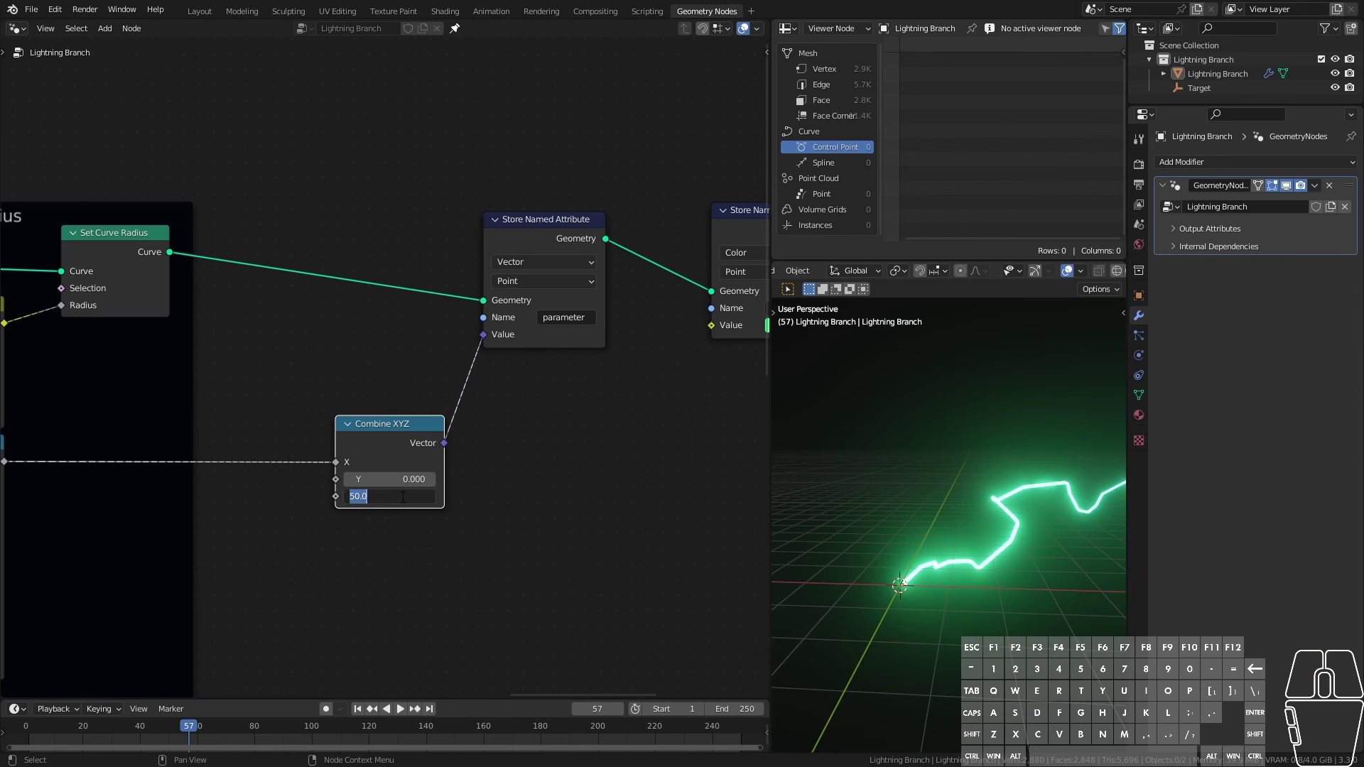
{"action": "key", "text": "Return"}
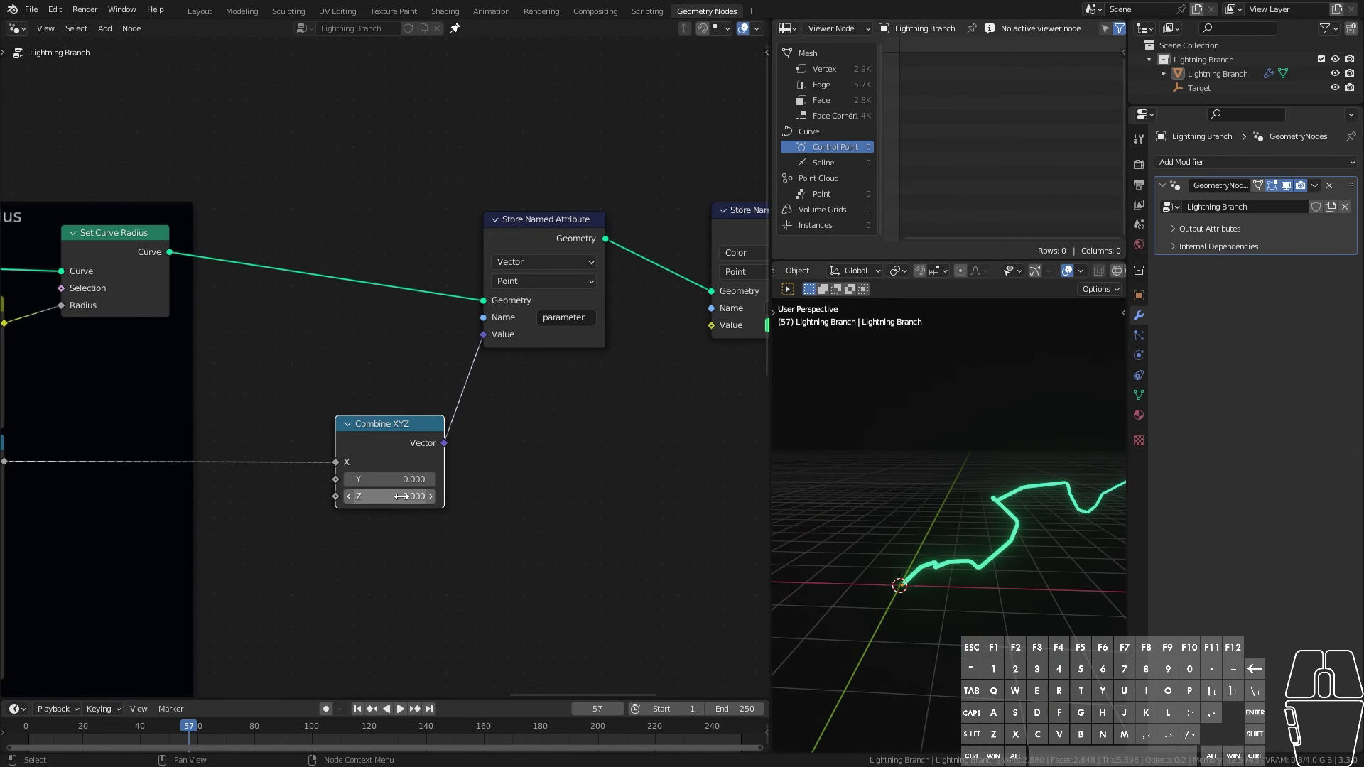
{"action": "mouse_move", "coordinate": [931, 537]}
{"action": "middle_mouse_down"}
{"action": "mouse_move", "coordinate": [1028, 547]}
{"action": "mouse_move", "coordinate": [920, 553]}
{"action": "middle_mouse_up"}
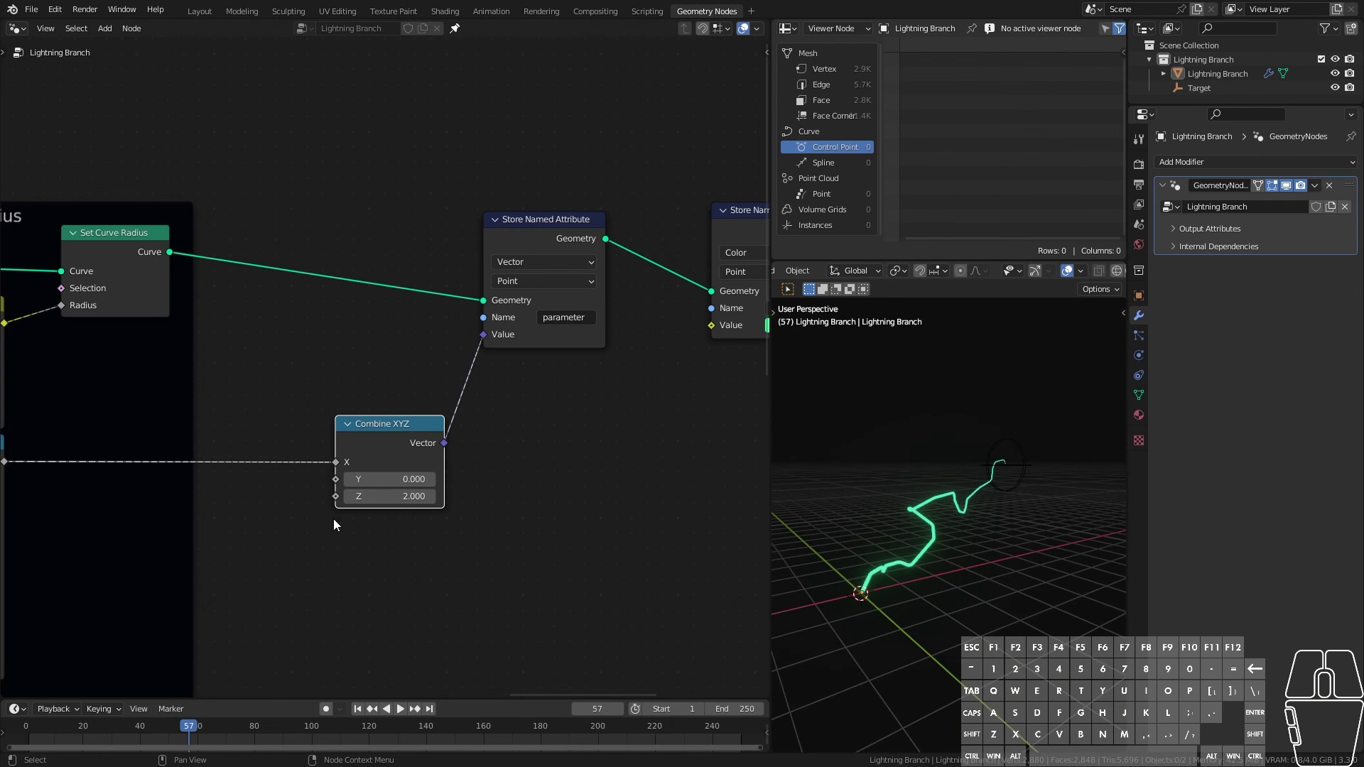
{"action": "left_click_drag", "start_coordinate": [389, 497], "coordinate": [776, 496]}
{"action": "key", "text": "Return"}
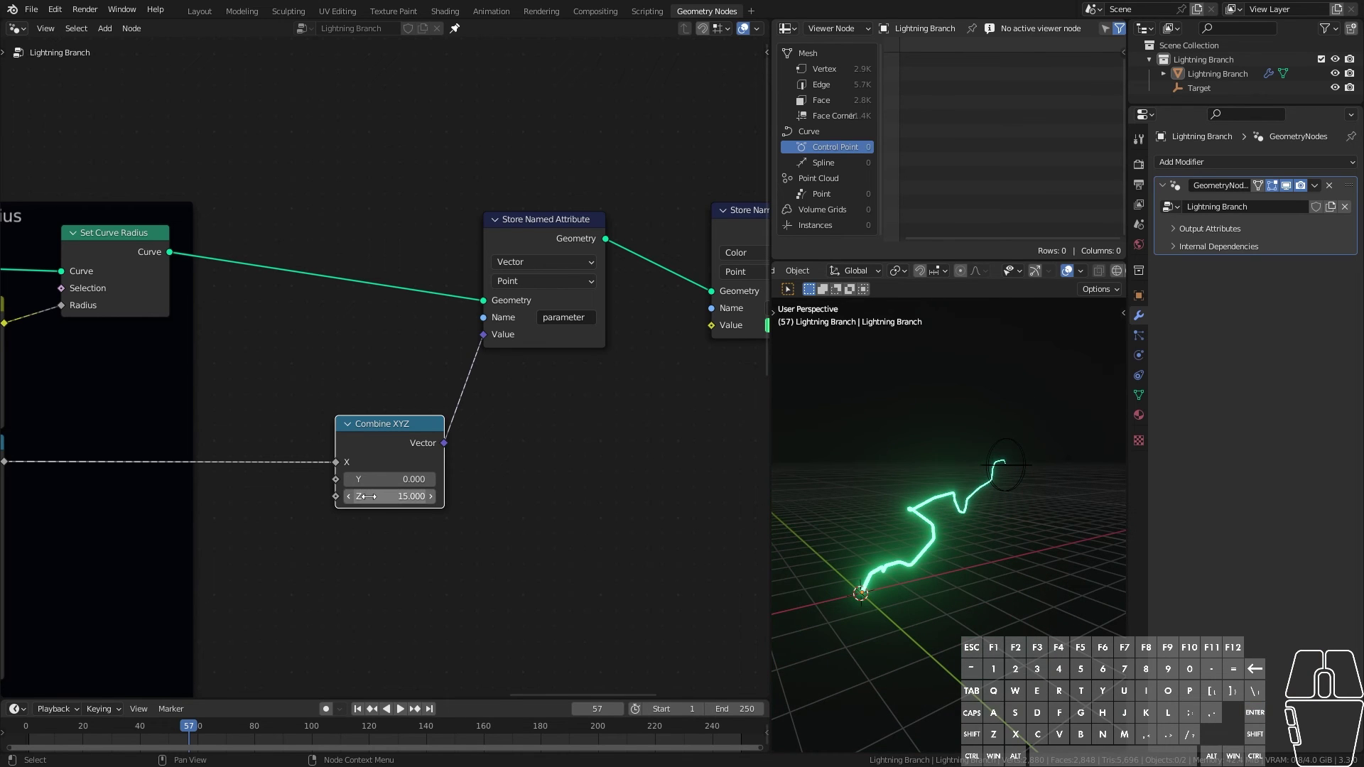
Step: Try moving the Target empty in the viewport to test how the branch follows it
{"action": "middle_click_drag", "start_coordinate": [284, 441], "coordinate": [374, 454], "text": "shift"}
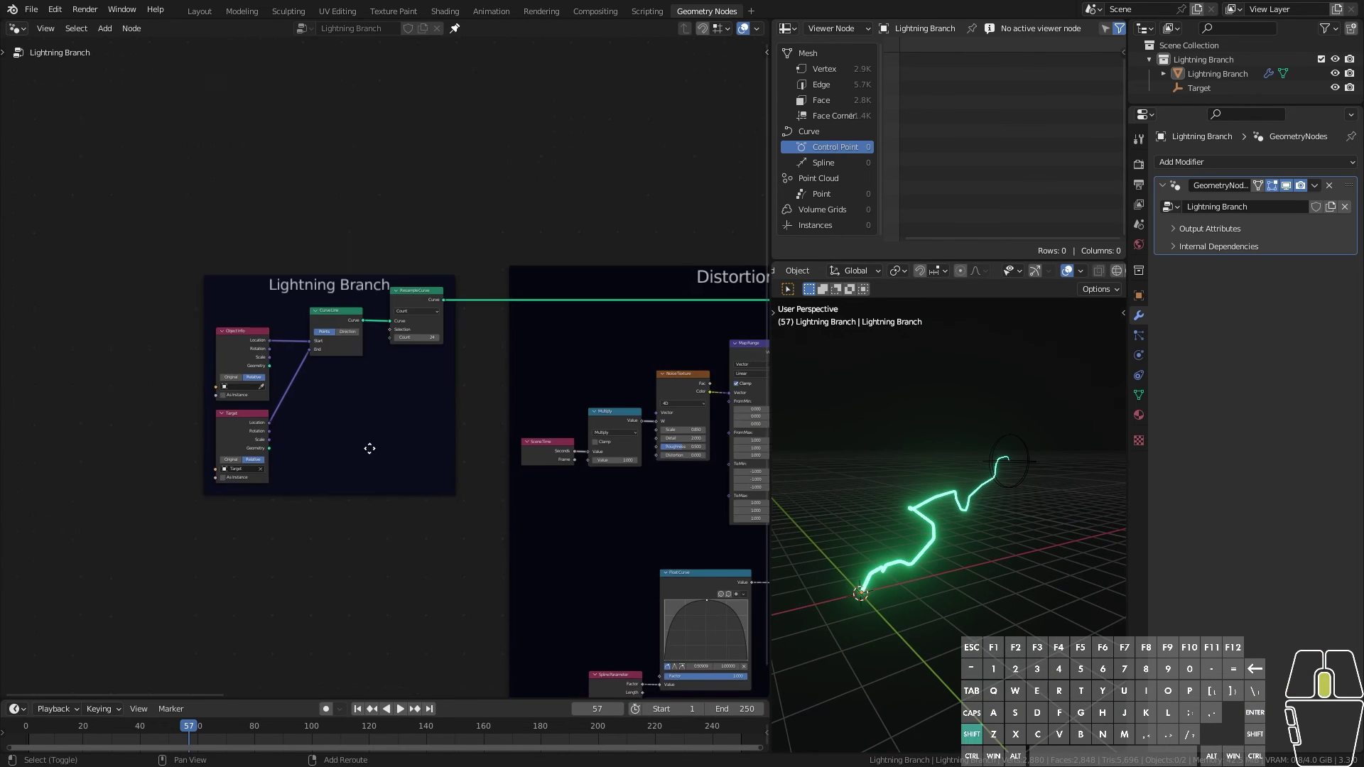
{"action": "scroll", "coordinate": [497, 440], "scroll_direction": "up", "scroll_amount": 1}
{"action": "left_click", "coordinate": [1026, 463]}
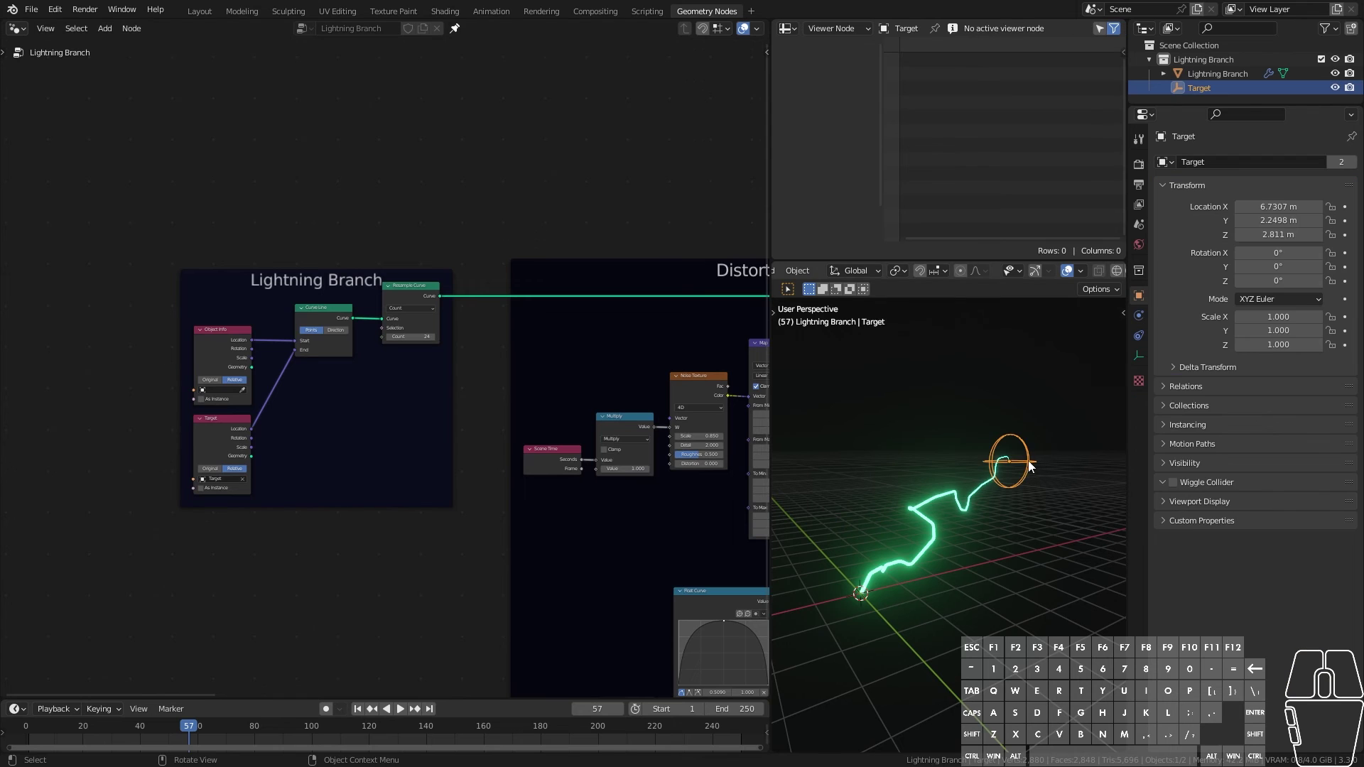
{"action": "key", "text": "g"}
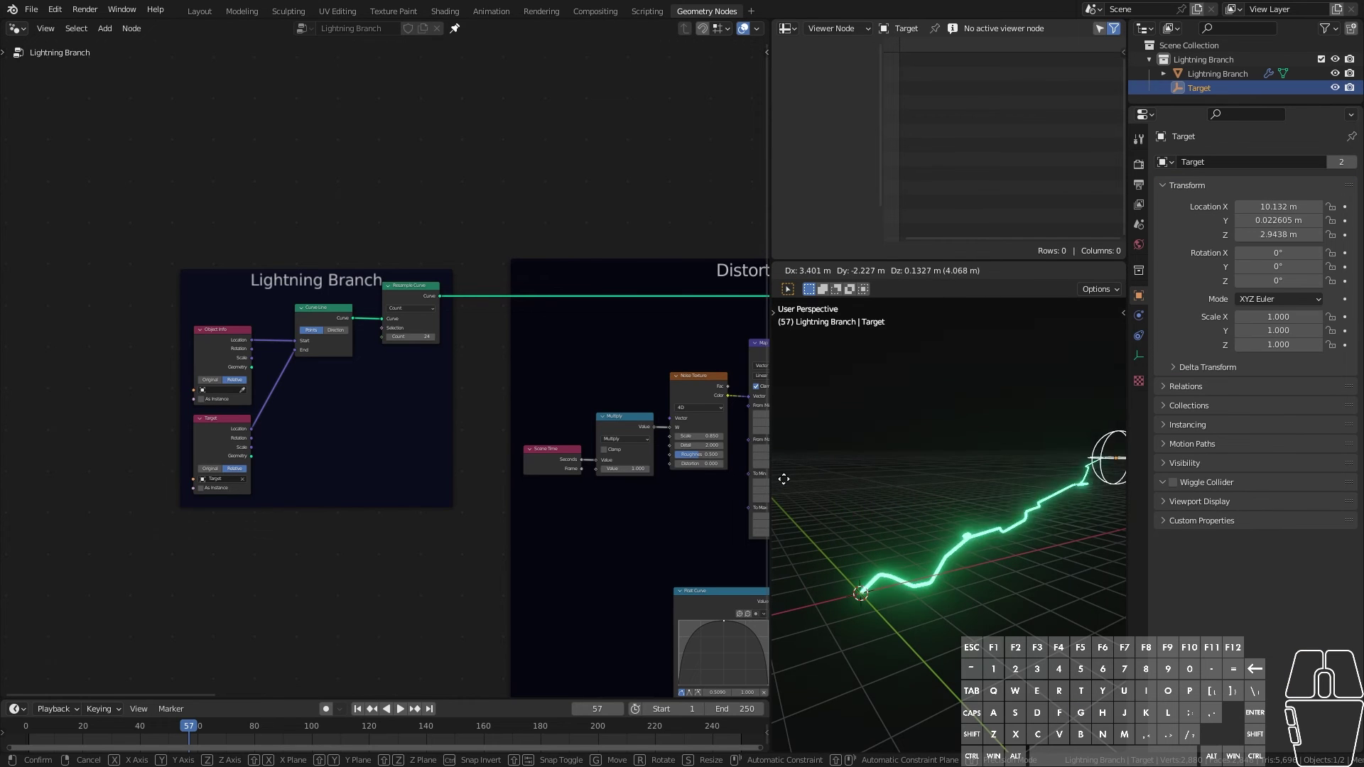
{"action": "right_click", "coordinate": [848, 428]}
Step: Adjust the Noise Texture's Scale in the Distortion frame and play the animation
{"action": "middle_click_drag", "start_coordinate": [435, 516], "coordinate": [66, 329]}
{"action": "left_click_drag", "start_coordinate": [301, 295], "coordinate": [275, 296]}
{"action": "left_click", "coordinate": [399, 709]}
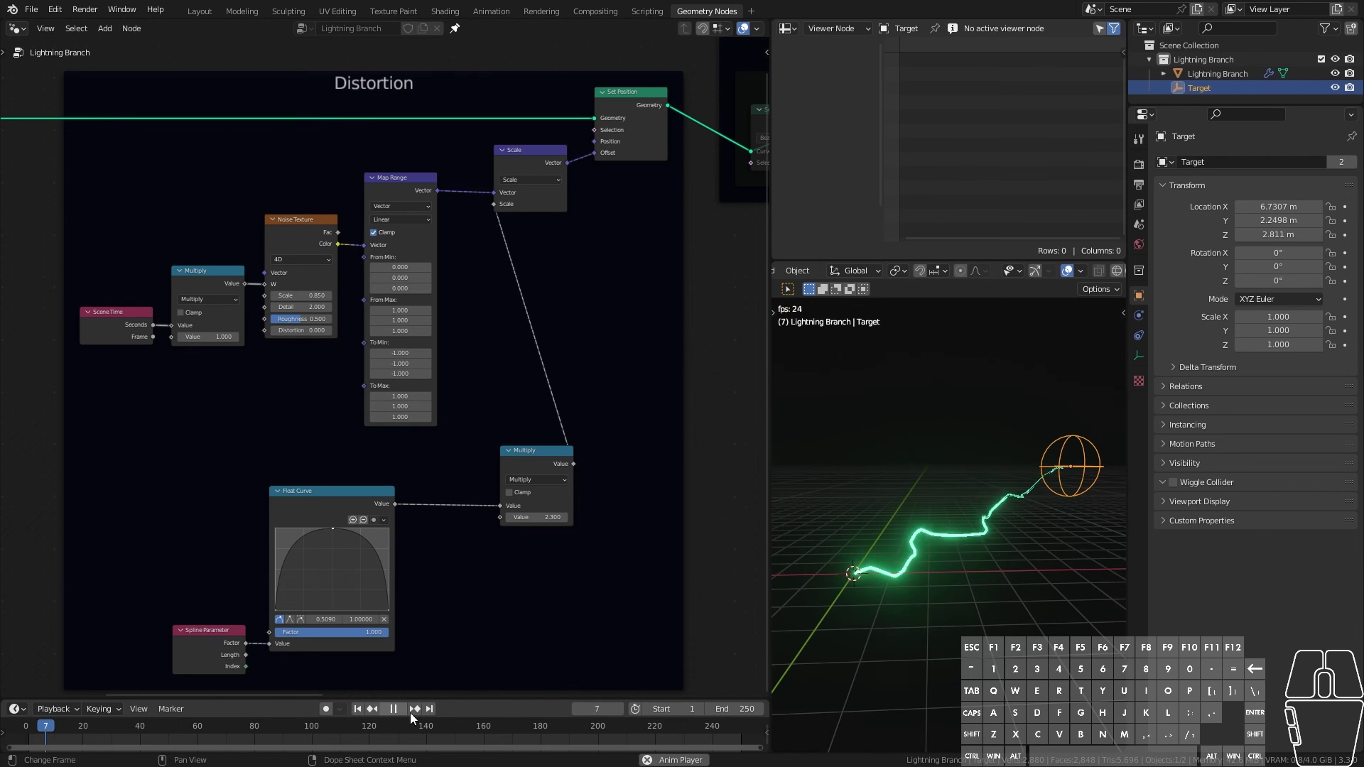
Step: Set the value of the Multiply node fed by Scene Time in the Distortion frame to 1.6
{"action": "left_click_drag", "start_coordinate": [207, 336], "coordinate": [234, 337]}
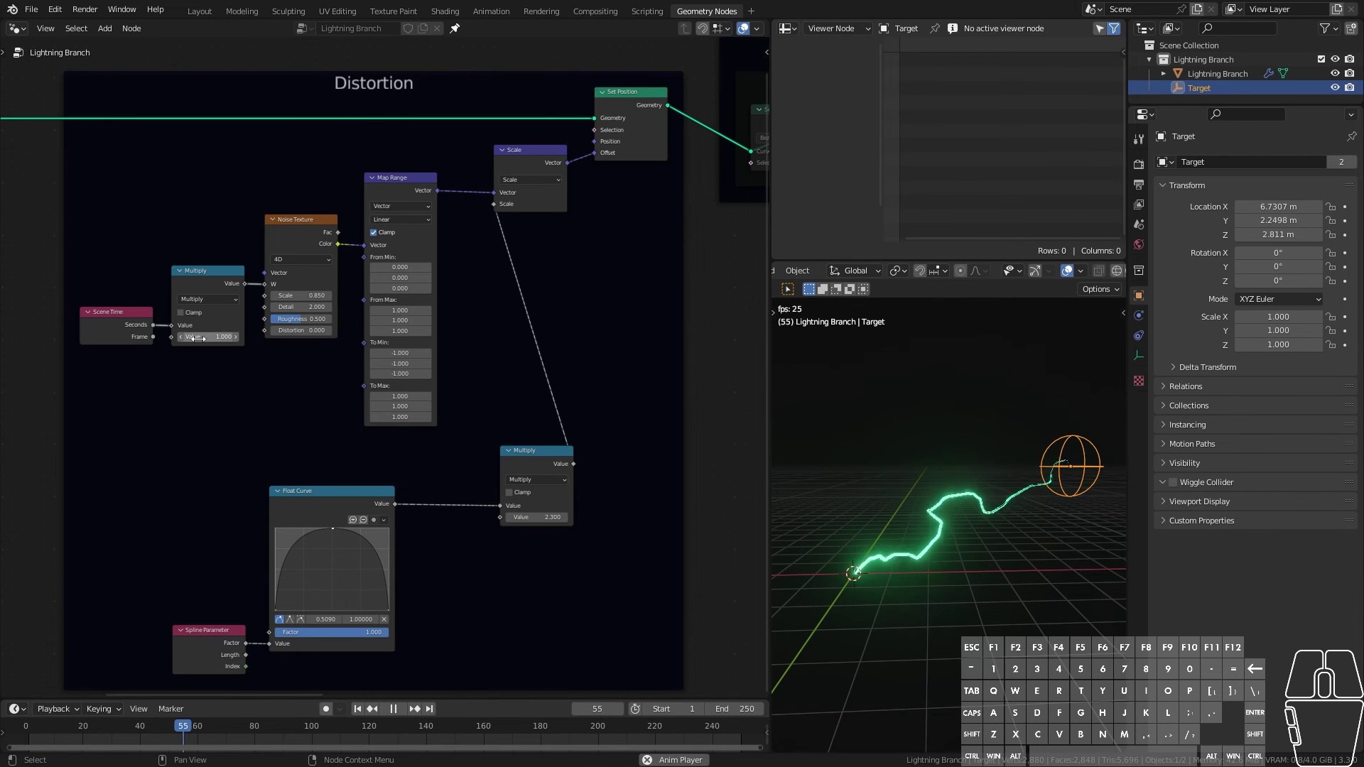
{"action": "scroll", "coordinate": [542, 372], "scroll_direction": "down", "scroll_amount": 1}
{"action": "middle_click_drag", "start_coordinate": [543, 372], "coordinate": [383, 470]}
{"action": "scroll", "coordinate": [435, 444], "scroll_direction": "up", "scroll_amount": 6}
{"action": "mouse_move", "coordinate": [440, 350]}
{"action": "left_mouse_down"}
{"action": "mouse_move", "coordinate": [326, 350]}
{"action": "mouse_move", "coordinate": [440, 350]}
{"action": "left_mouse_up"}
{"action": "middle_click_drag", "start_coordinate": [661, 400], "coordinate": [559, 388]}
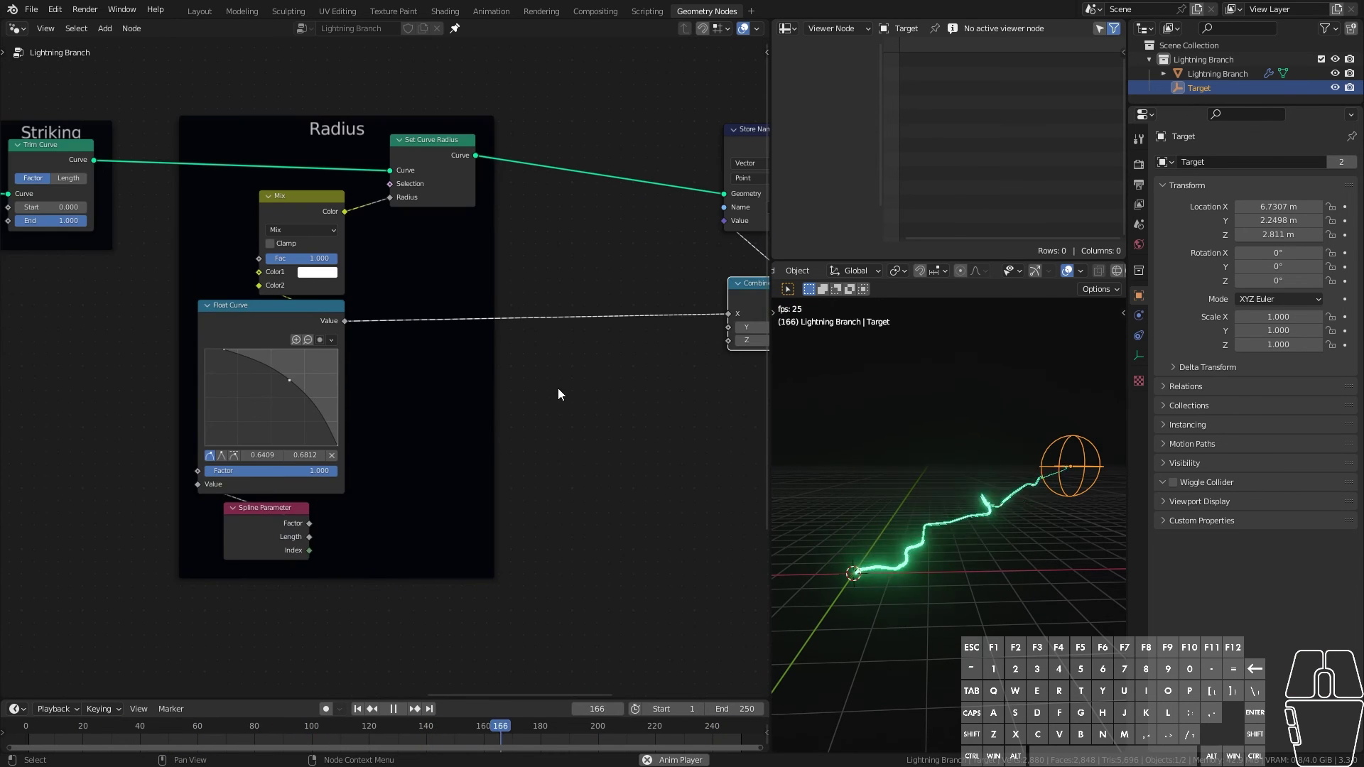
{"action": "scroll", "coordinate": [557, 388], "scroll_direction": "up", "scroll_amount": 1}
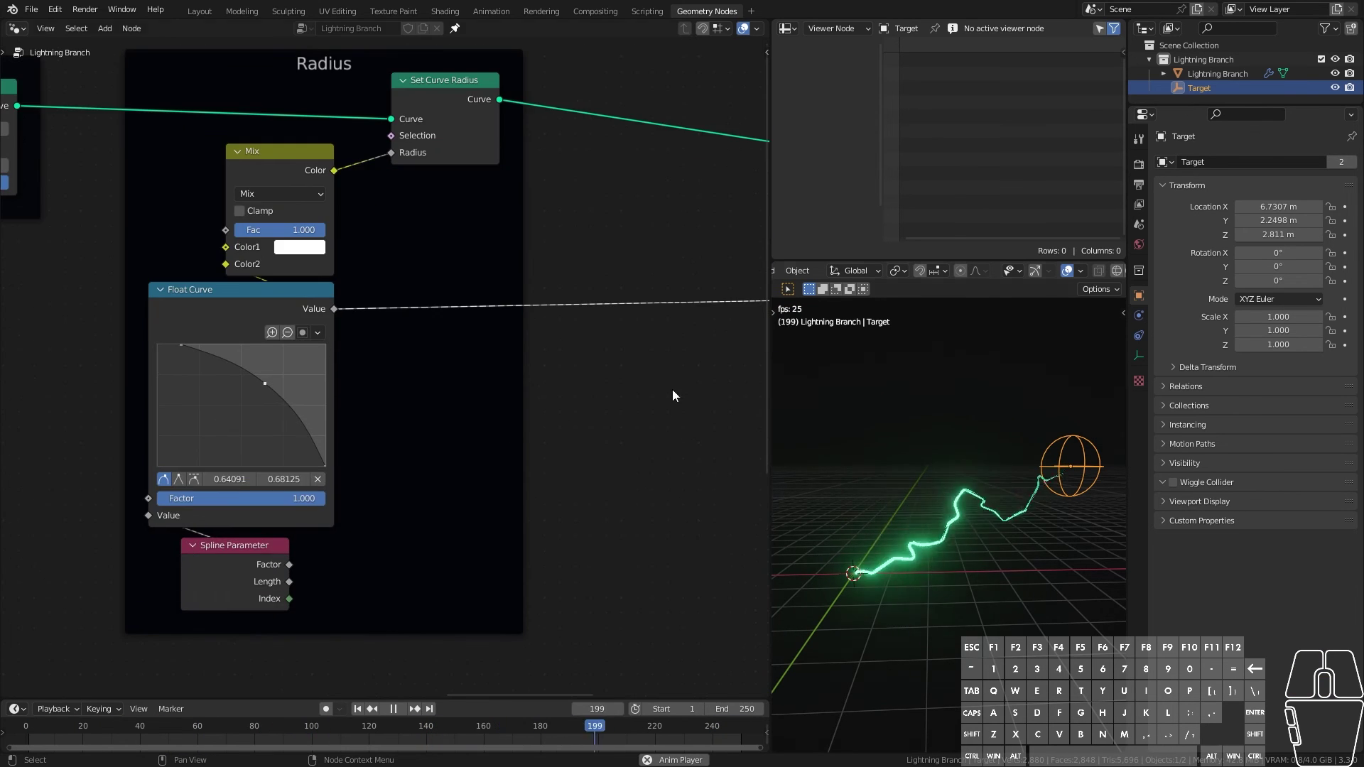
Step: Space out the Store Named Attribute, Curve to Mesh and Curve Circle nodes, moving Set Material and Group Output farther along the chain
{"action": "left_click_drag", "start_coordinate": [228, 174], "coordinate": [513, 535]}
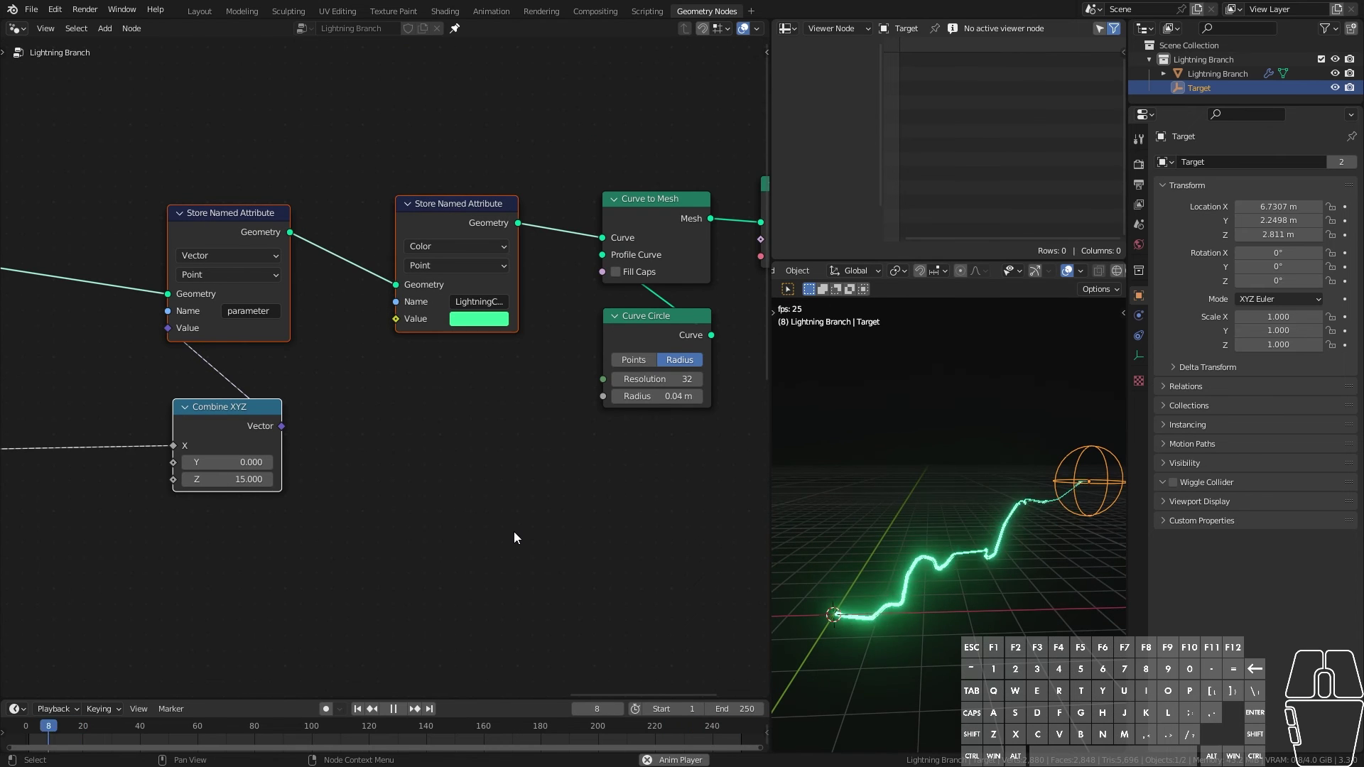
{"action": "left_click_drag", "start_coordinate": [451, 223], "coordinate": [387, 222]}
{"action": "middle_click_drag", "start_coordinate": [491, 427], "coordinate": [258, 449]}
{"action": "left_click_drag", "start_coordinate": [359, 145], "coordinate": [505, 513]}
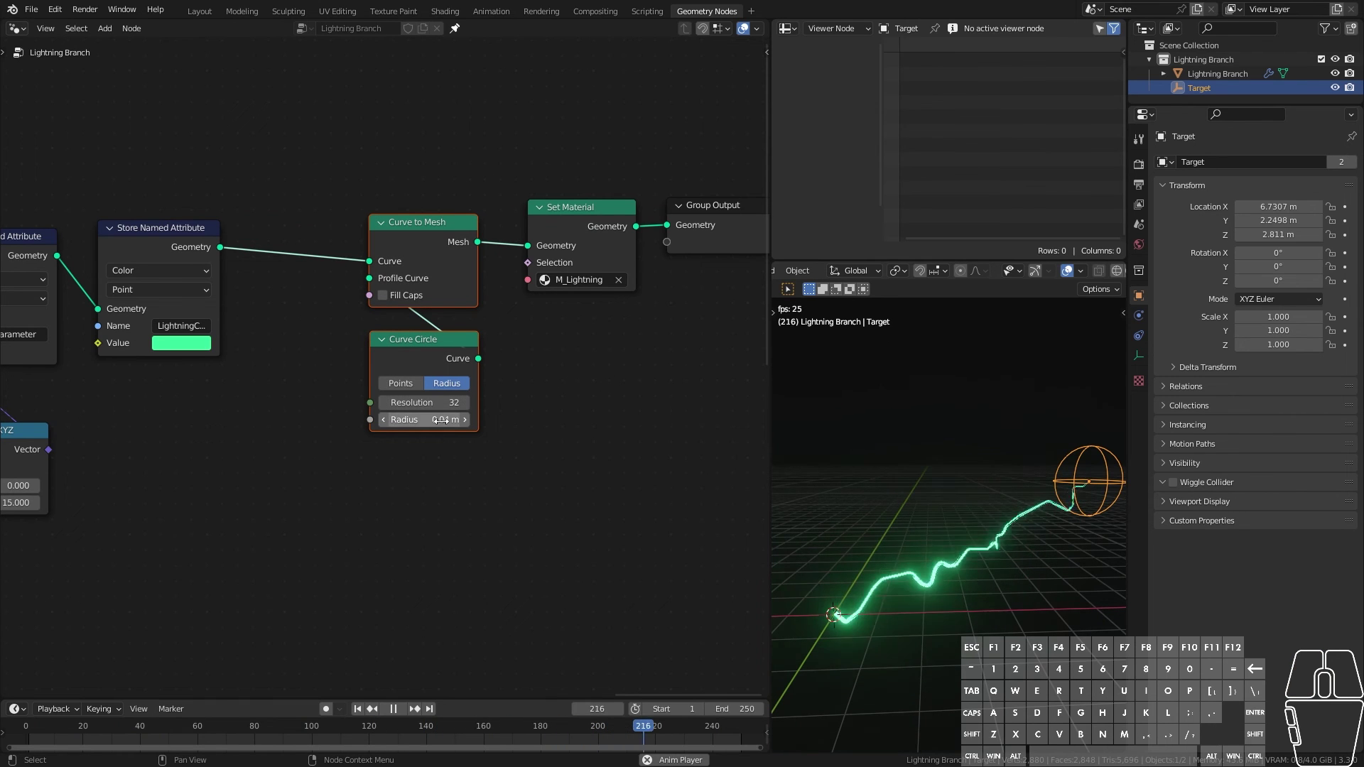
{"action": "scroll", "coordinate": [578, 206], "scroll_direction": "down", "scroll_amount": 5}
{"action": "left_click_drag", "start_coordinate": [524, 202], "coordinate": [618, 360]}
{"action": "left_click_drag", "start_coordinate": [535, 284], "coordinate": [654, 285]}
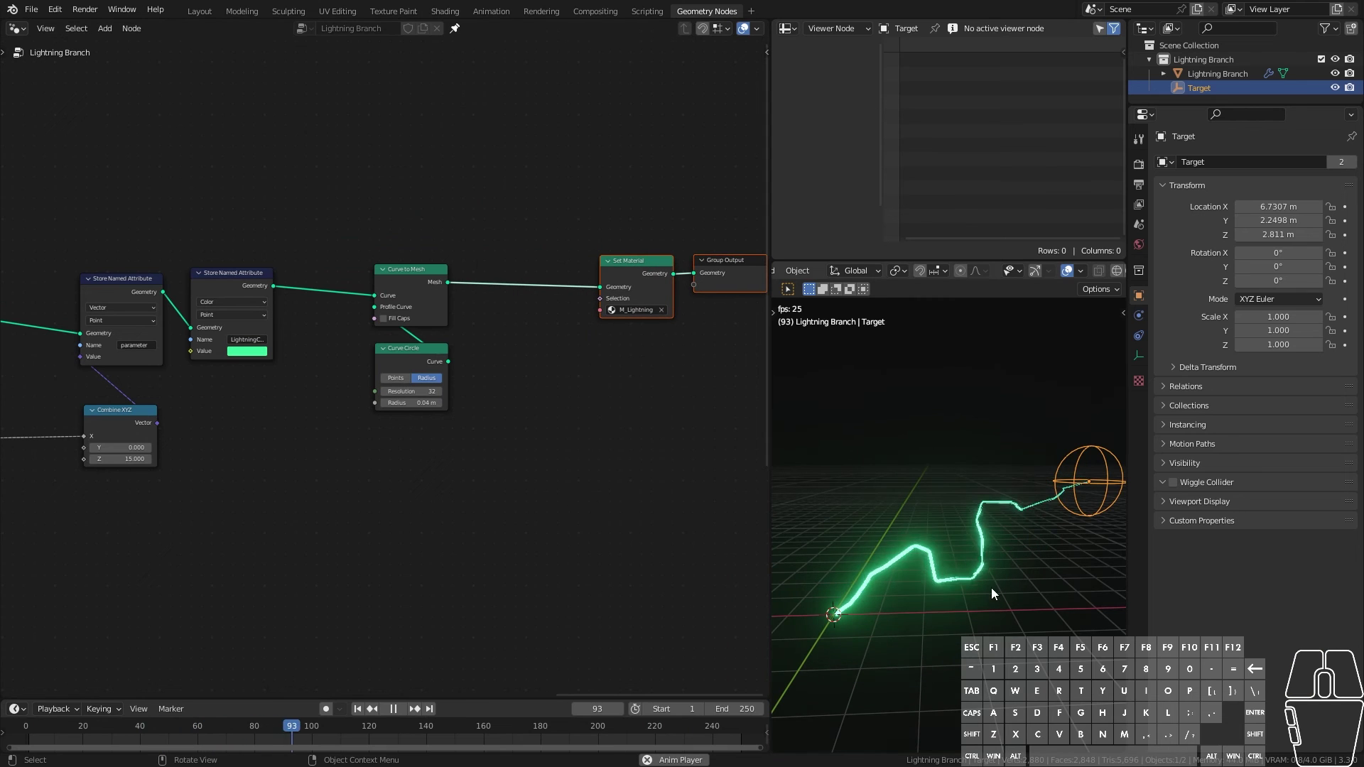
{"action": "left_click", "coordinate": [497, 496]}
Step: Frame both Store Named Attribute nodes and Combine XYZ as Material Parameters, with a dark blue colour and label size 36
{"action": "scroll", "coordinate": [387, 512], "scroll_direction": "down", "scroll_amount": 6}
{"action": "middle_click_drag", "start_coordinate": [239, 490], "coordinate": [479, 487]}
{"action": "scroll", "coordinate": [441, 355], "scroll_direction": "up", "scroll_amount": 2}
{"action": "left_click_drag", "start_coordinate": [425, 207], "coordinate": [603, 493]}
{"action": "key", "text": "ctrl+j"}
{"action": "key", "text": "F2"}
{"action": "type", "text": "Material Parameters"}
{"action": "key", "text": "Return"}
{"action": "key", "text": "n"}
{"action": "left_click", "coordinate": [647, 134]}
{"action": "left_click", "coordinate": [681, 155]}
{"action": "left_click", "coordinate": [712, 194]}
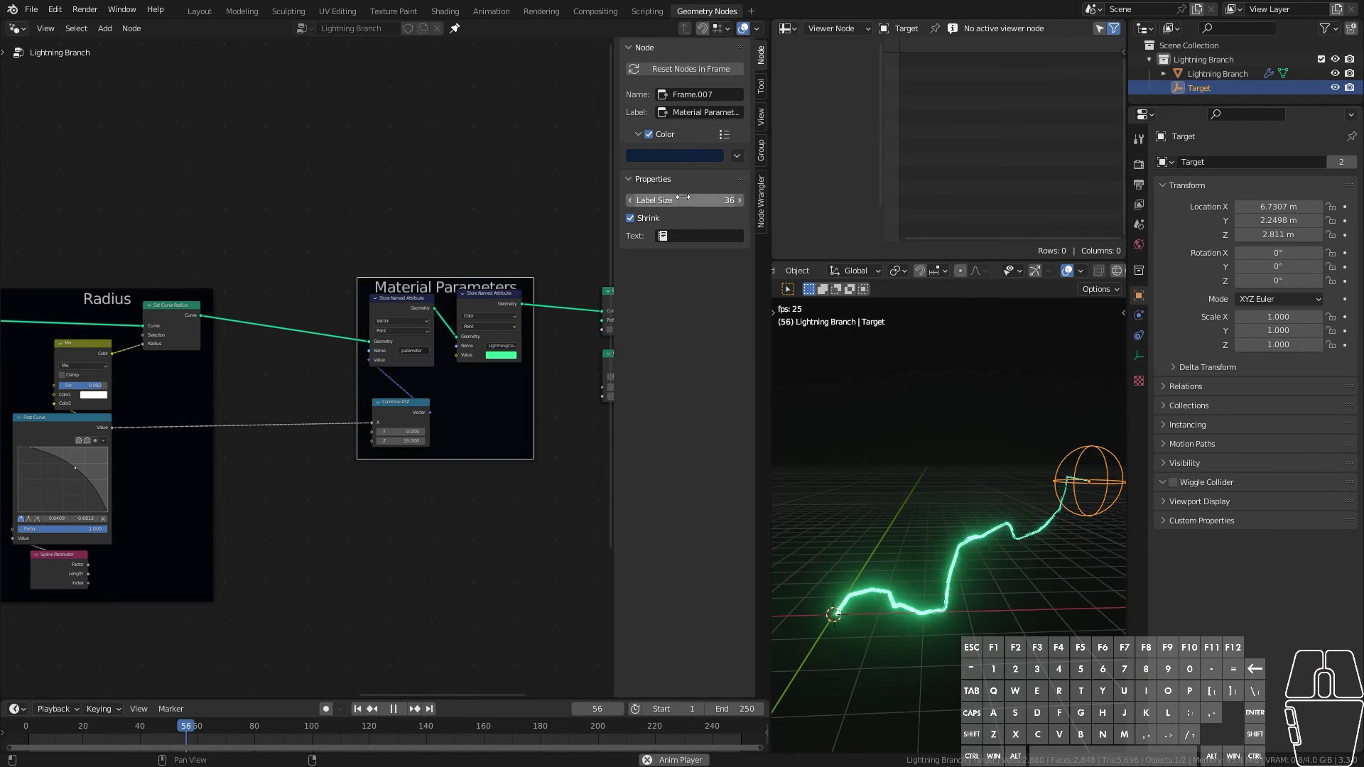
Step: Tidy the Curve Circle, Set Material and Group Output nodes at the end of the chain and save the file
{"action": "middle_click_drag", "start_coordinate": [600, 252], "coordinate": [316, 227]}
{"action": "scroll", "coordinate": [322, 232], "scroll_direction": "up", "scroll_amount": 1}
{"action": "left_click_drag", "start_coordinate": [322, 231], "coordinate": [362, 380]}
{"action": "left_click_drag", "start_coordinate": [357, 364], "coordinate": [409, 344]}
{"action": "middle_click_drag", "start_coordinate": [354, 215], "coordinate": [264, 277]}
{"action": "scroll", "coordinate": [270, 280], "scroll_direction": "down", "scroll_amount": 5}
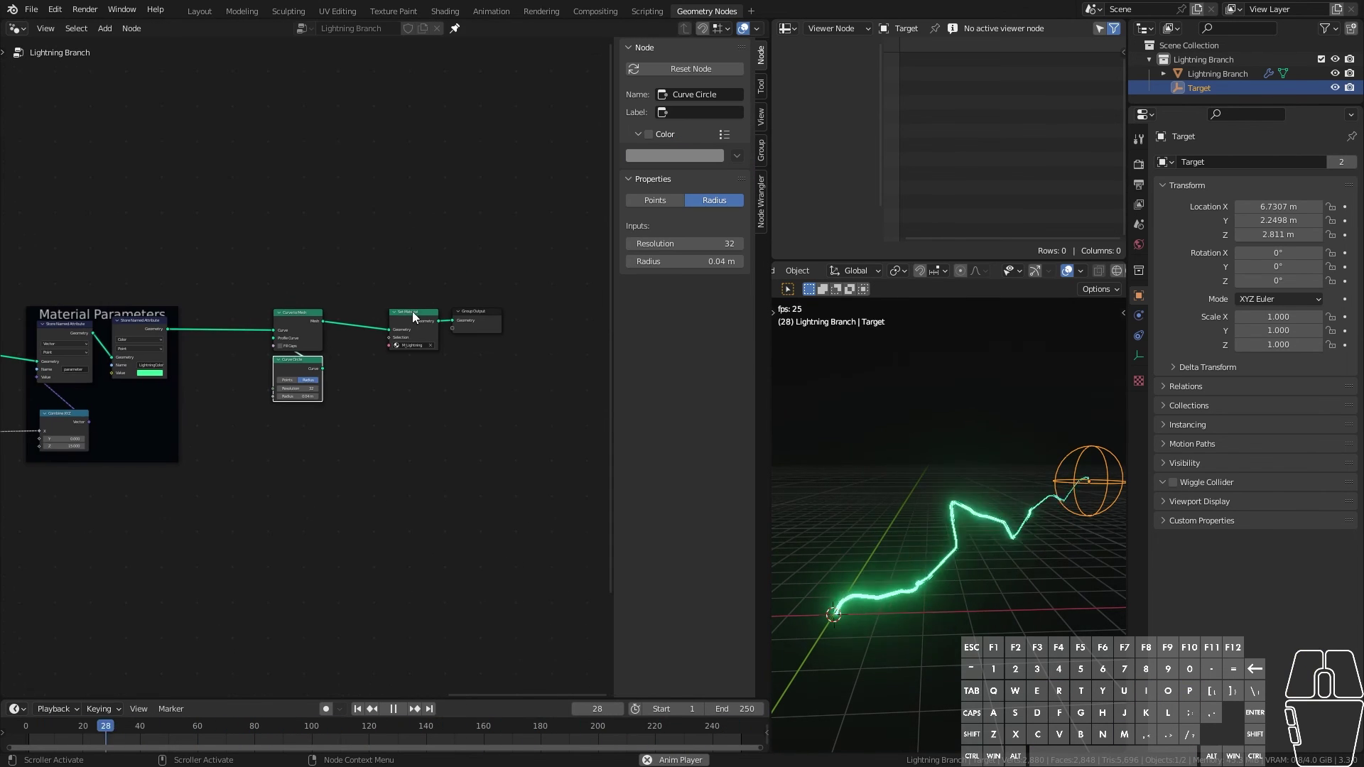
{"action": "left_click_drag", "start_coordinate": [412, 311], "coordinate": [405, 307]}
{"action": "left_click_drag", "start_coordinate": [477, 311], "coordinate": [486, 308]}
{"action": "key", "text": "ctrl+s"}
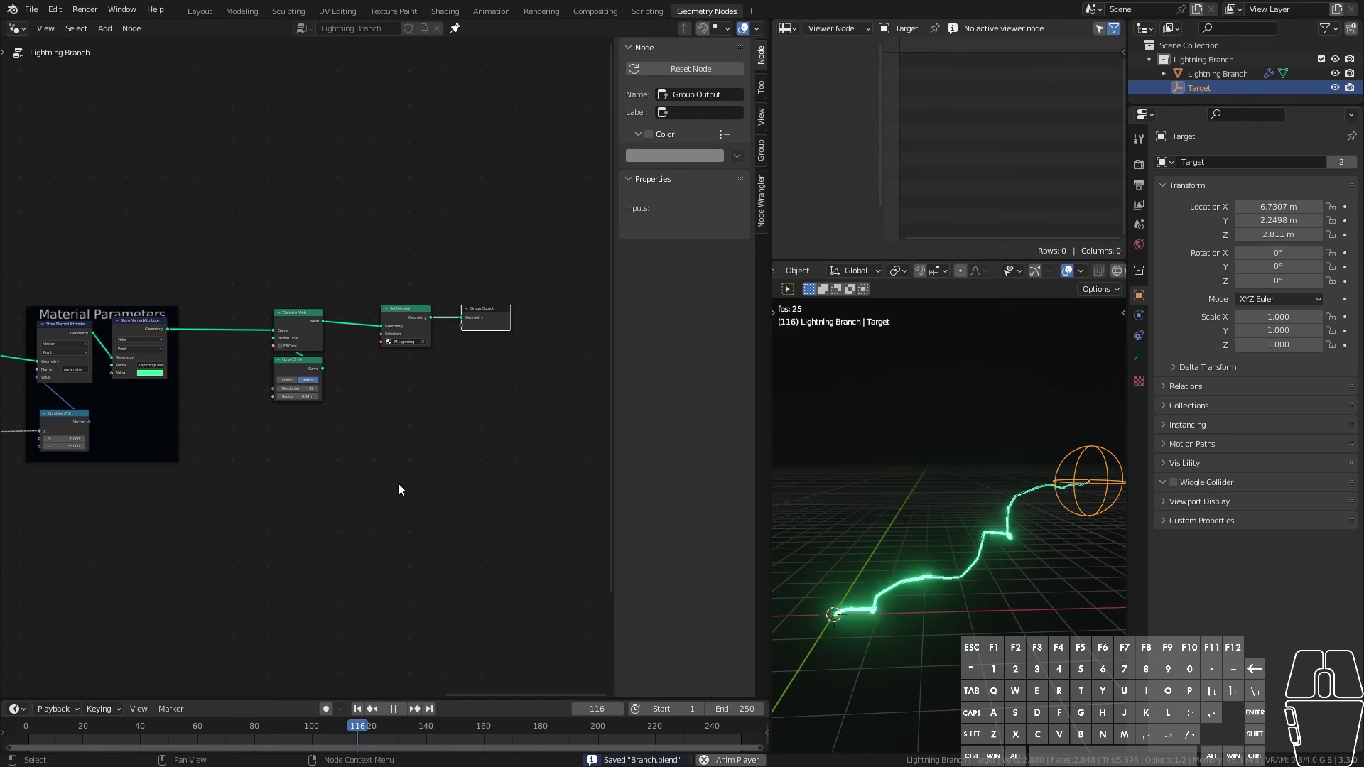
Step: Select the lightning branch object and add a Group Input node in front of the Lightning Branch frame
{"action": "left_click", "coordinate": [970, 548]}
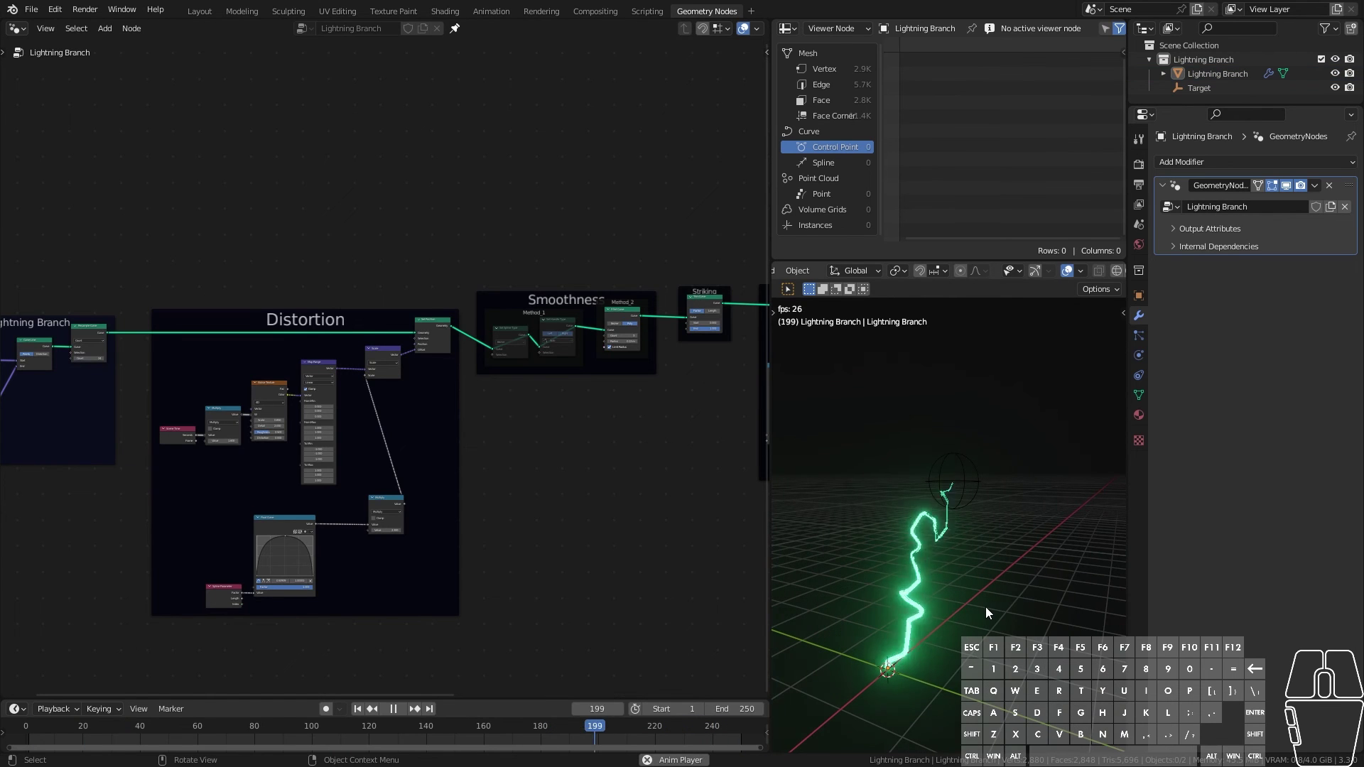
{"action": "middle_click_drag", "start_coordinate": [148, 533], "coordinate": [470, 526], "text": "shift"}
{"action": "scroll", "coordinate": [402, 553], "scroll_direction": "up", "scroll_amount": 7}
{"action": "middle_click_drag", "start_coordinate": [452, 595], "coordinate": [396, 569], "text": "shift"}
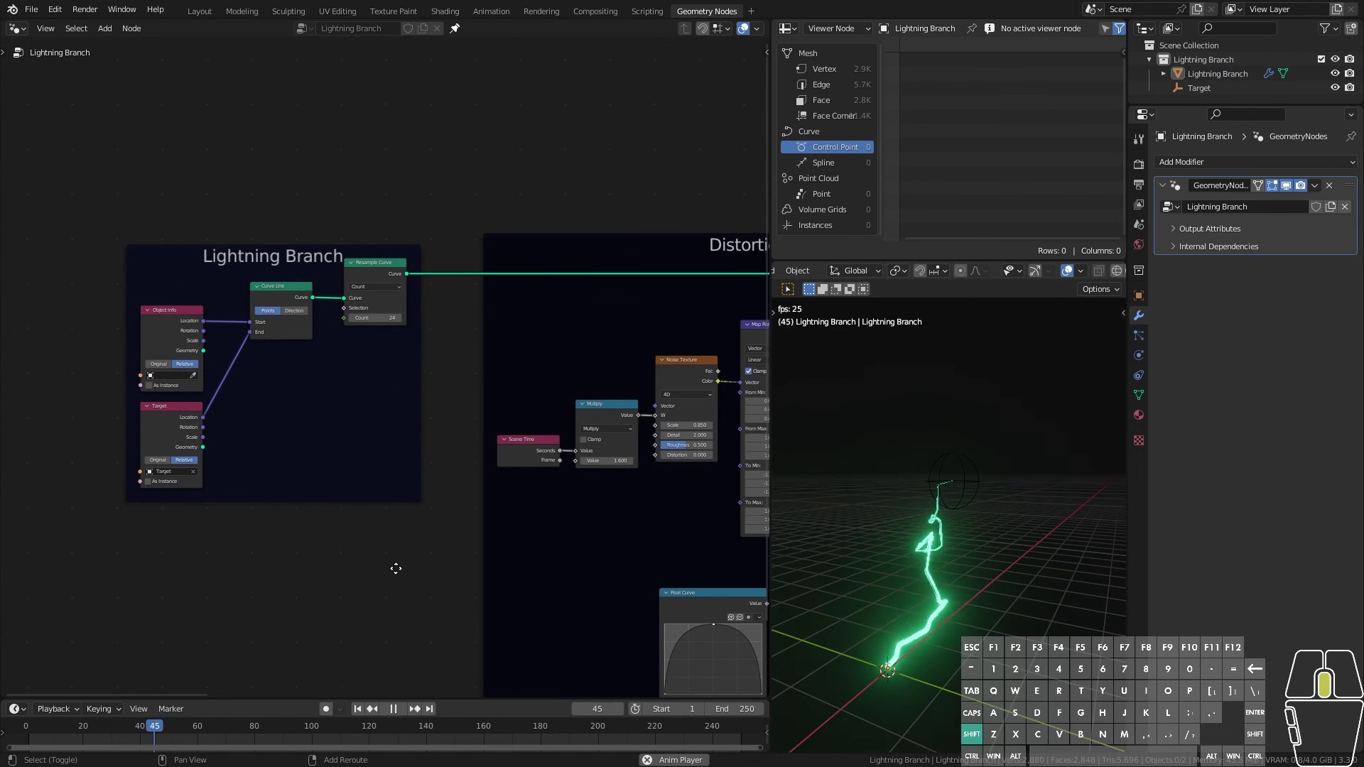
{"action": "middle_click_drag", "start_coordinate": [189, 566], "coordinate": [287, 524], "text": "shift"}
{"action": "scroll", "coordinate": [226, 442], "scroll_direction": "up", "scroll_amount": 2}
{"action": "middle_click_drag", "start_coordinate": [225, 443], "coordinate": [363, 486]}
{"action": "key", "text": "shift+a"}
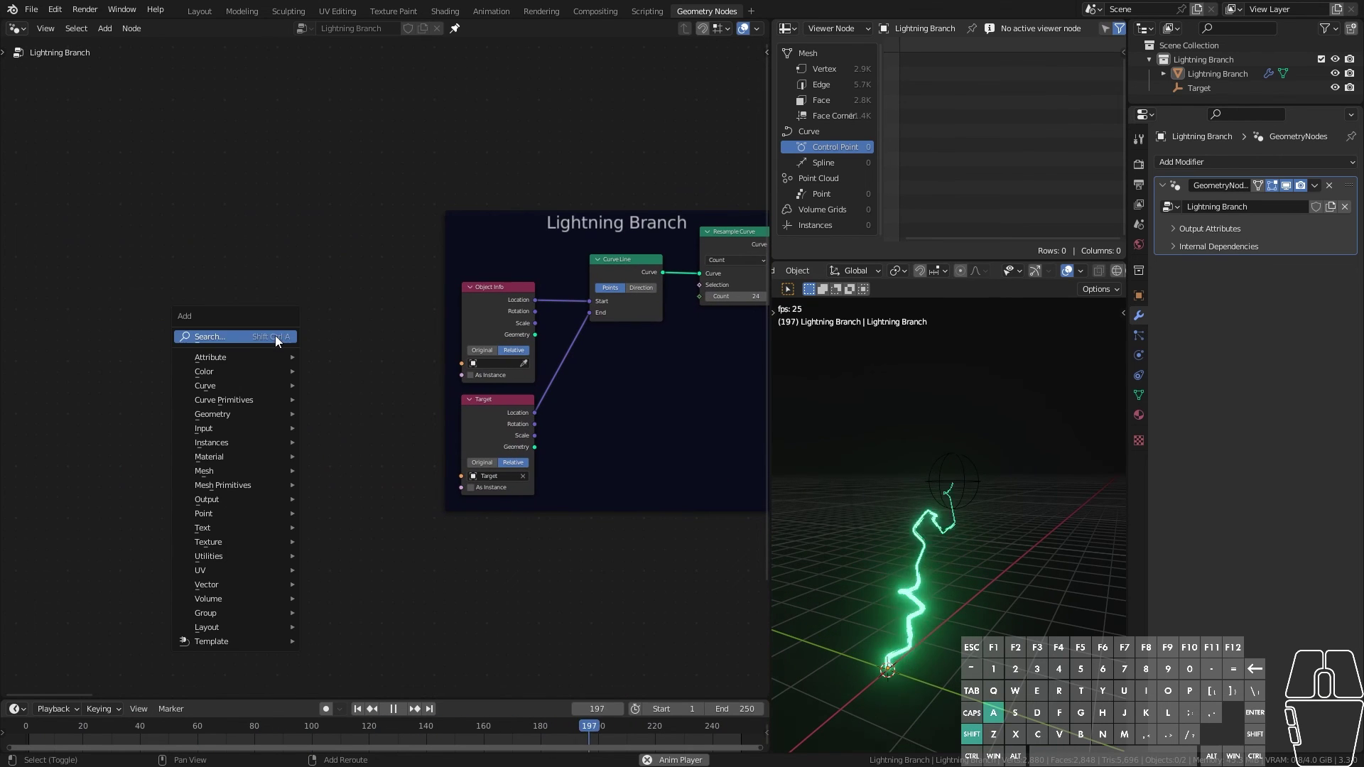
{"action": "mouse_move", "coordinate": [216, 612]}
{"action": "left_click", "coordinate": [365, 646]}
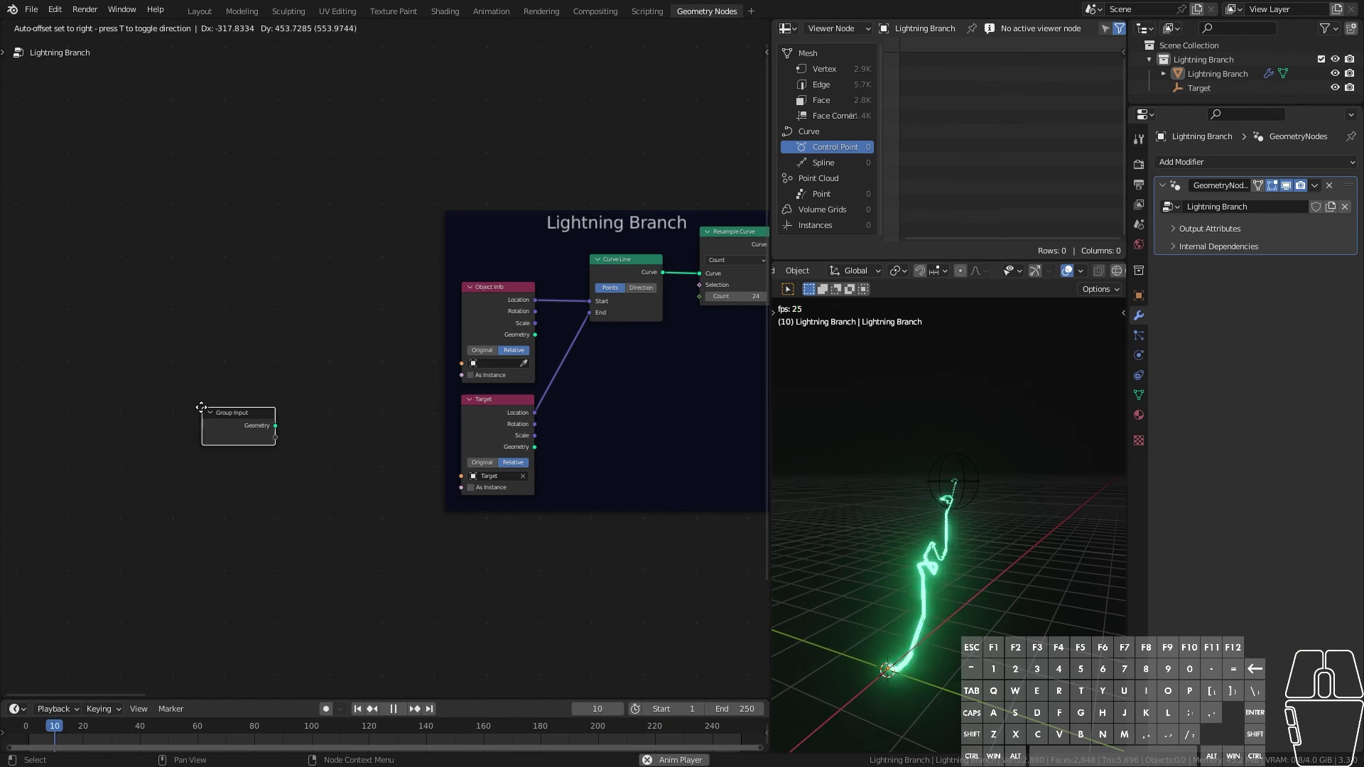
{"action": "scroll", "coordinate": [311, 560], "scroll_direction": "up", "scroll_amount": 4}
{"action": "left_click", "coordinate": [197, 449]}
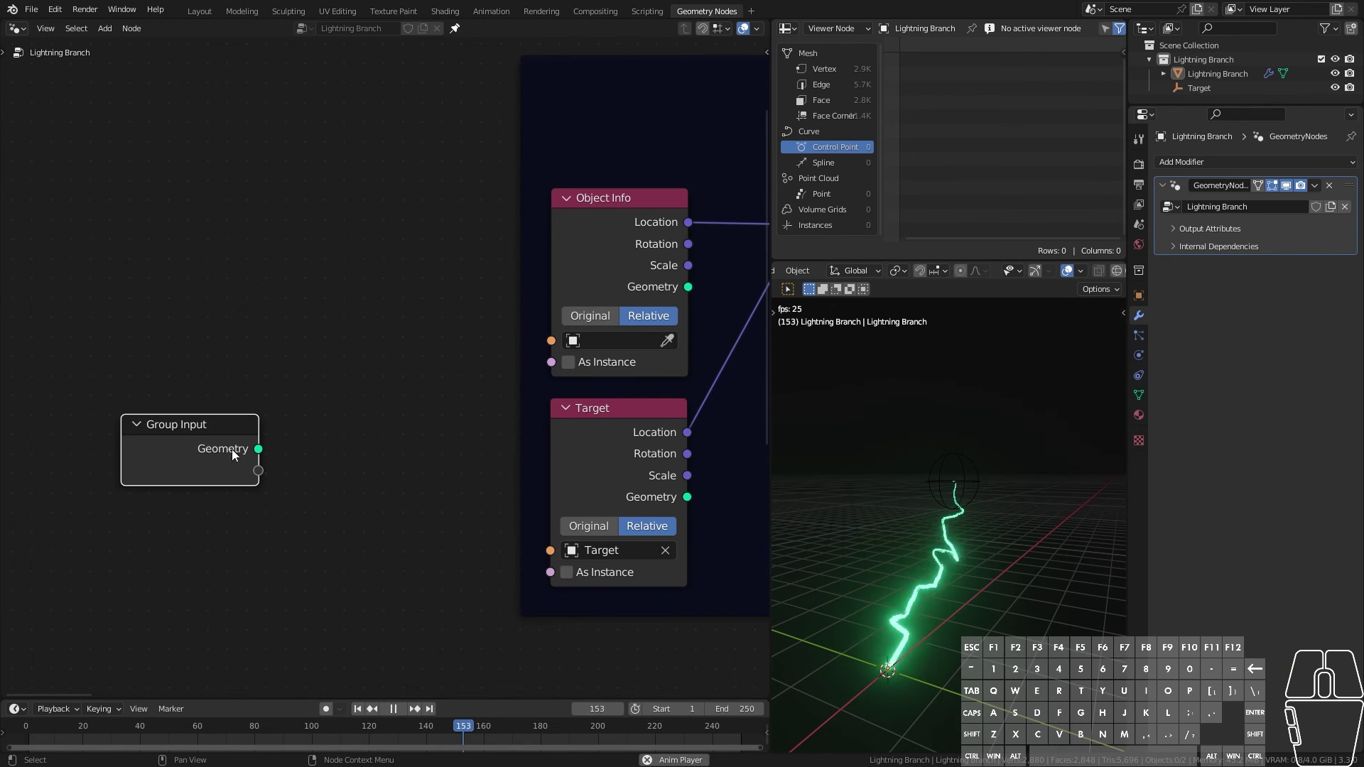
Step: Expose the object slot of the Object Info node labelled Target by linking it to the Group Input node
{"action": "left_click_drag", "start_coordinate": [259, 470], "coordinate": [312, 474]}
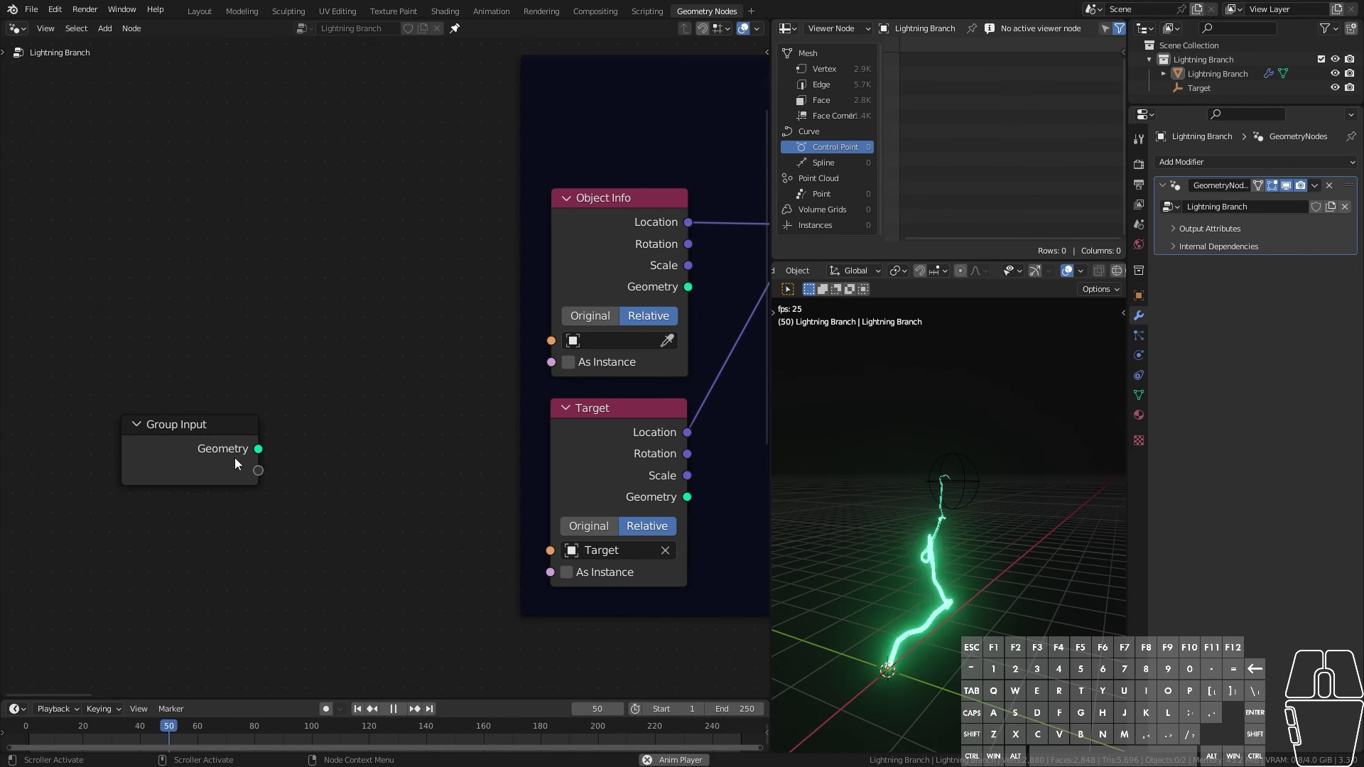
{"action": "left_click_drag", "start_coordinate": [212, 462], "coordinate": [266, 436]}
{"action": "middle_click_drag", "start_coordinate": [318, 474], "coordinate": [261, 496]}
{"action": "left_click_drag", "start_coordinate": [74, 367], "coordinate": [102, 476]}
{"action": "left_click_drag", "start_coordinate": [394, 517], "coordinate": [310, 370]}
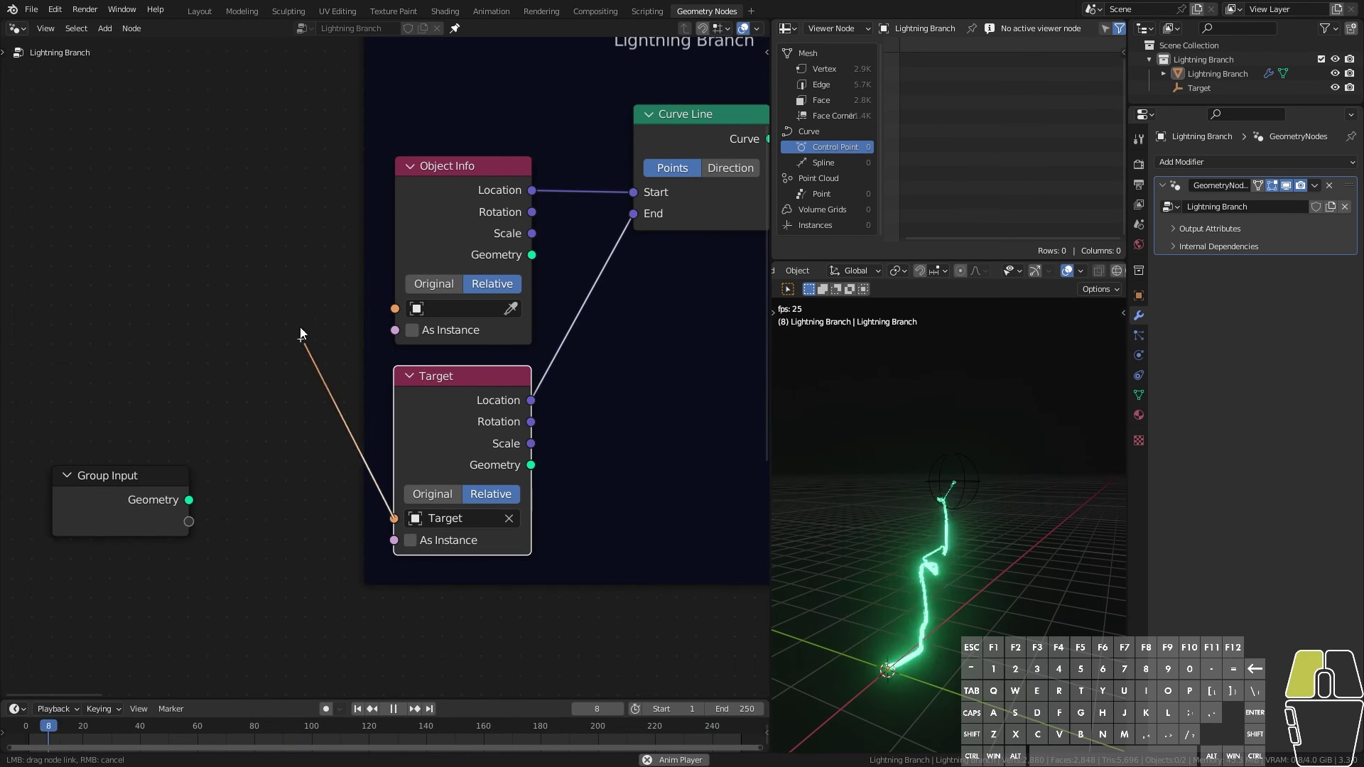
{"action": "left_click_drag", "start_coordinate": [195, 523], "coordinate": [193, 522]}
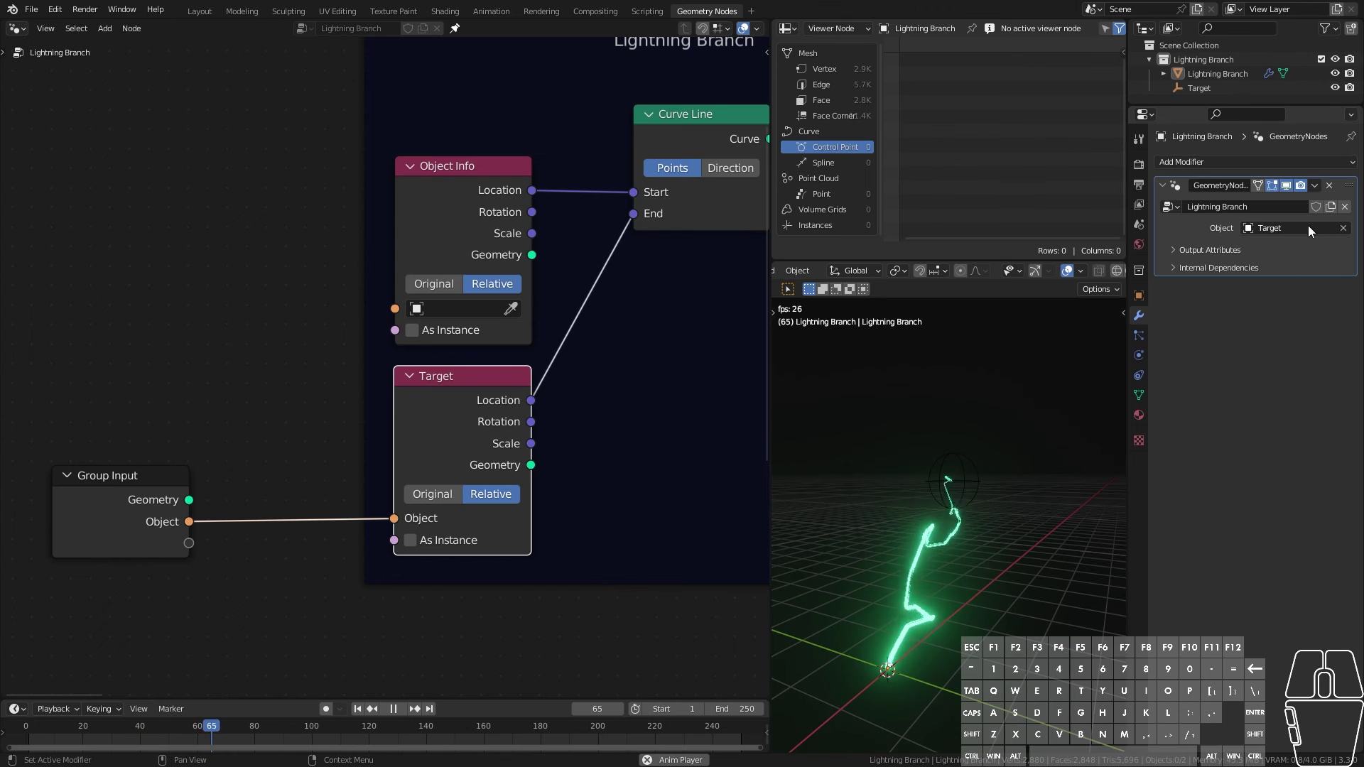
Step: Rename the exposed Object group input Target and give it the tooltip Target Object
{"action": "key", "text": "n"}
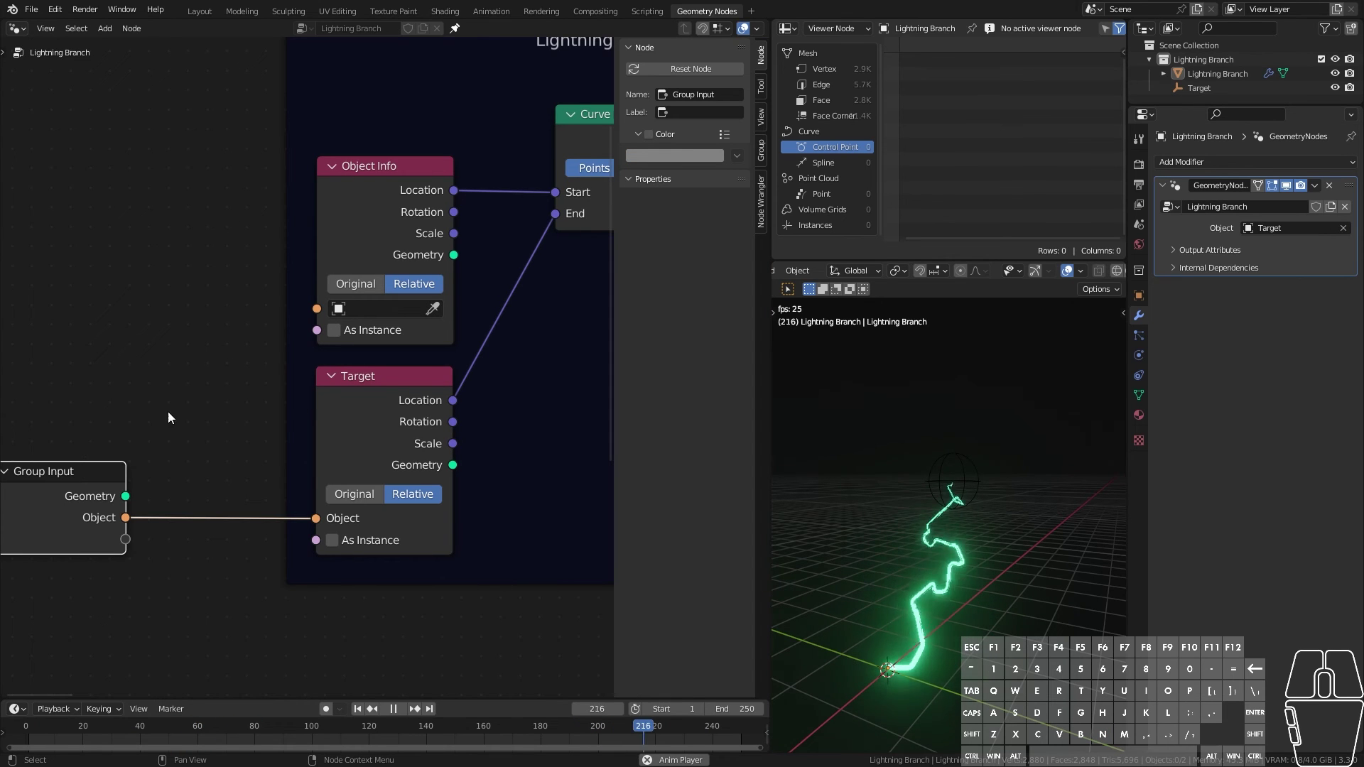
{"action": "mouse_move", "coordinate": [169, 393]}
{"action": "middle_mouse_down"}
{"action": "mouse_move", "coordinate": [228, 375]}
{"action": "mouse_move", "coordinate": [196, 397]}
{"action": "middle_mouse_up"}
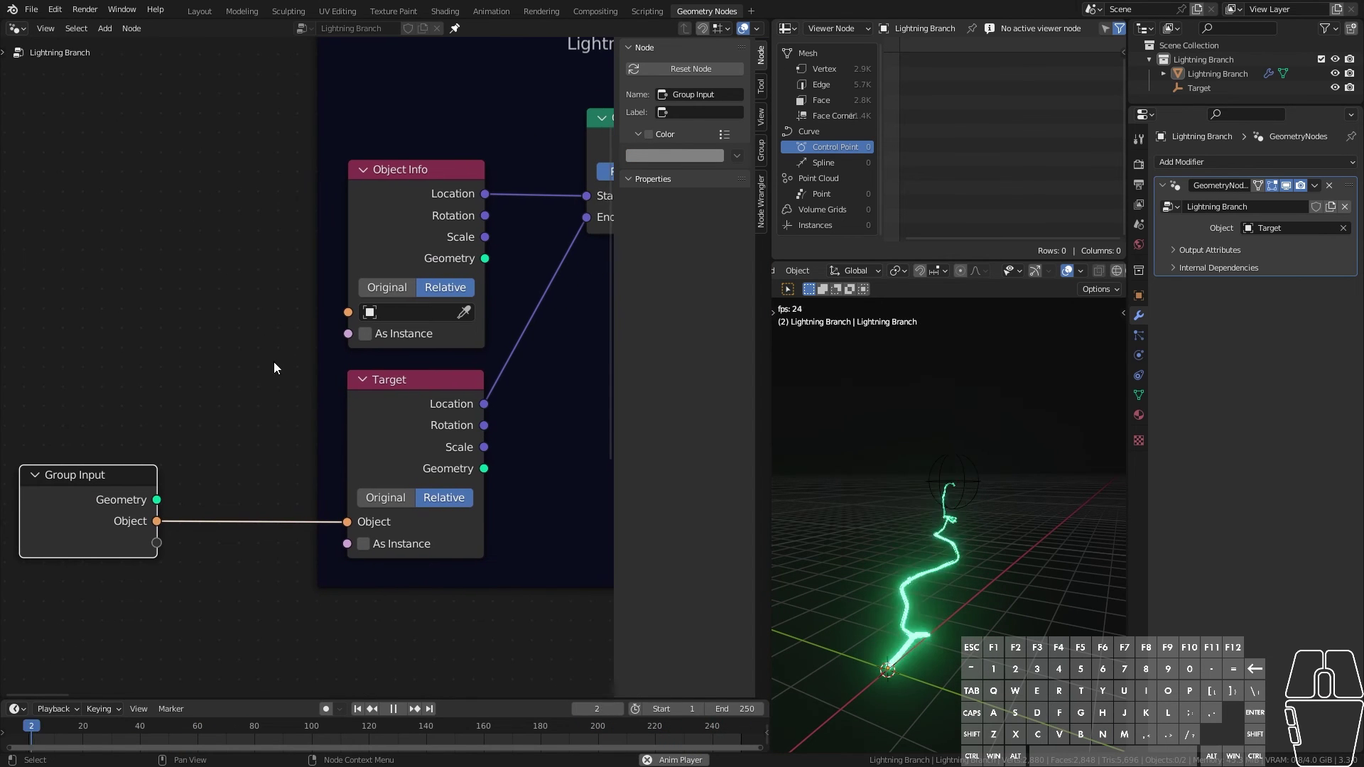
{"action": "left_click", "coordinate": [761, 150]}
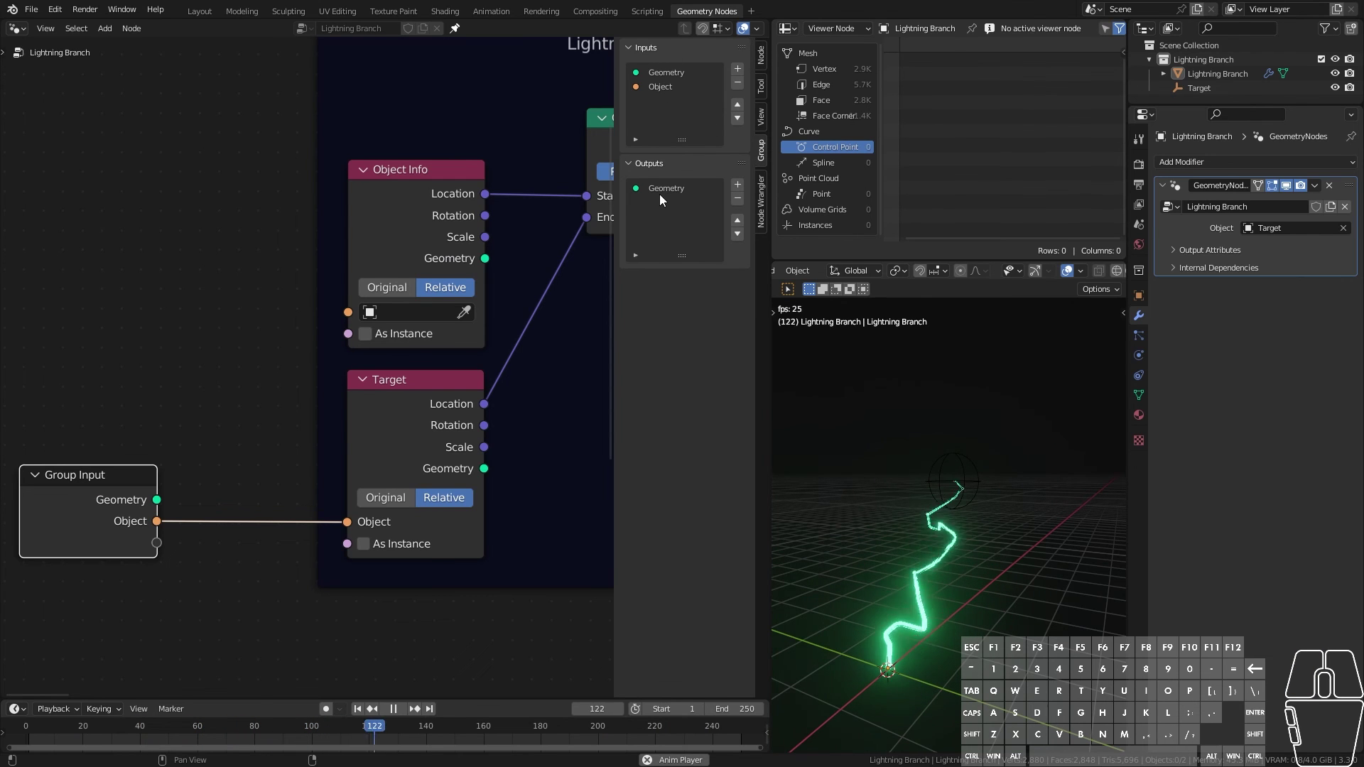
{"action": "left_click", "coordinate": [629, 163]}
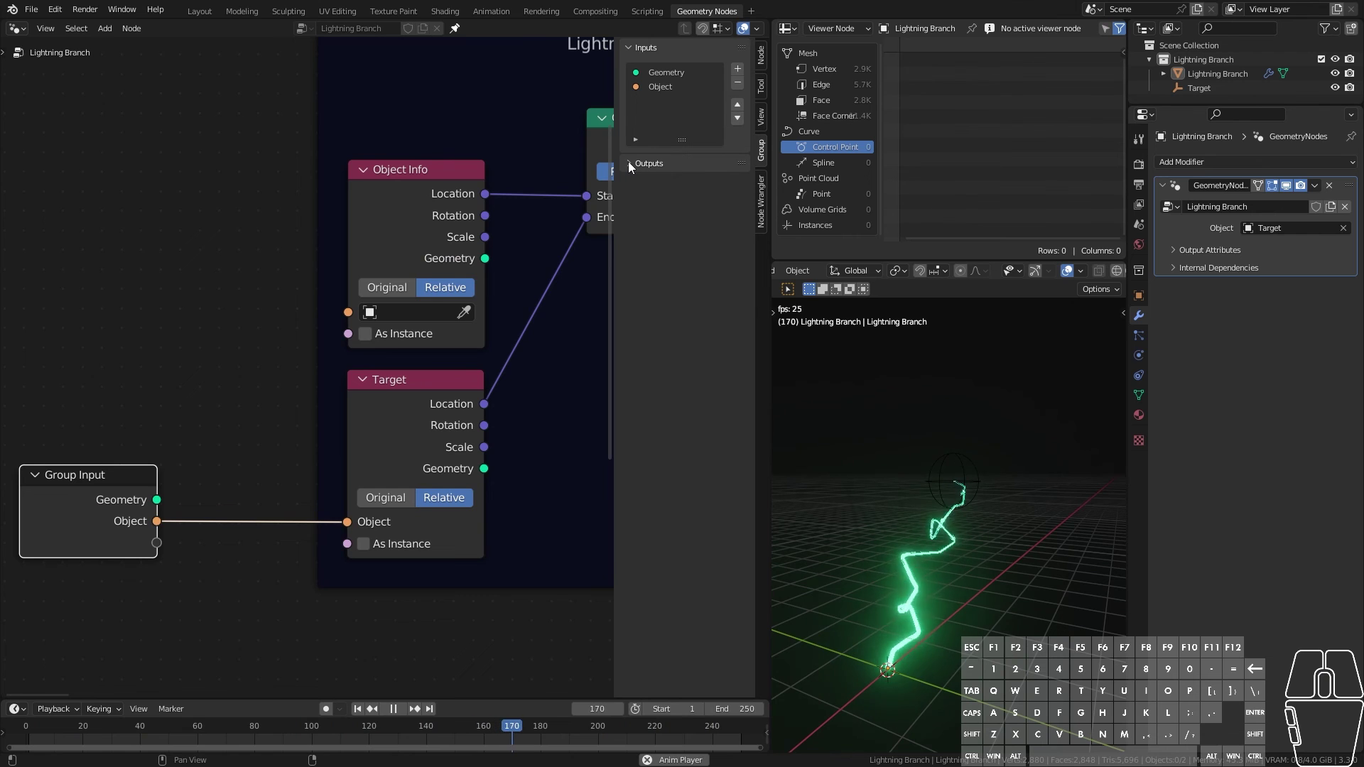
{"action": "left_click", "coordinate": [666, 88]}
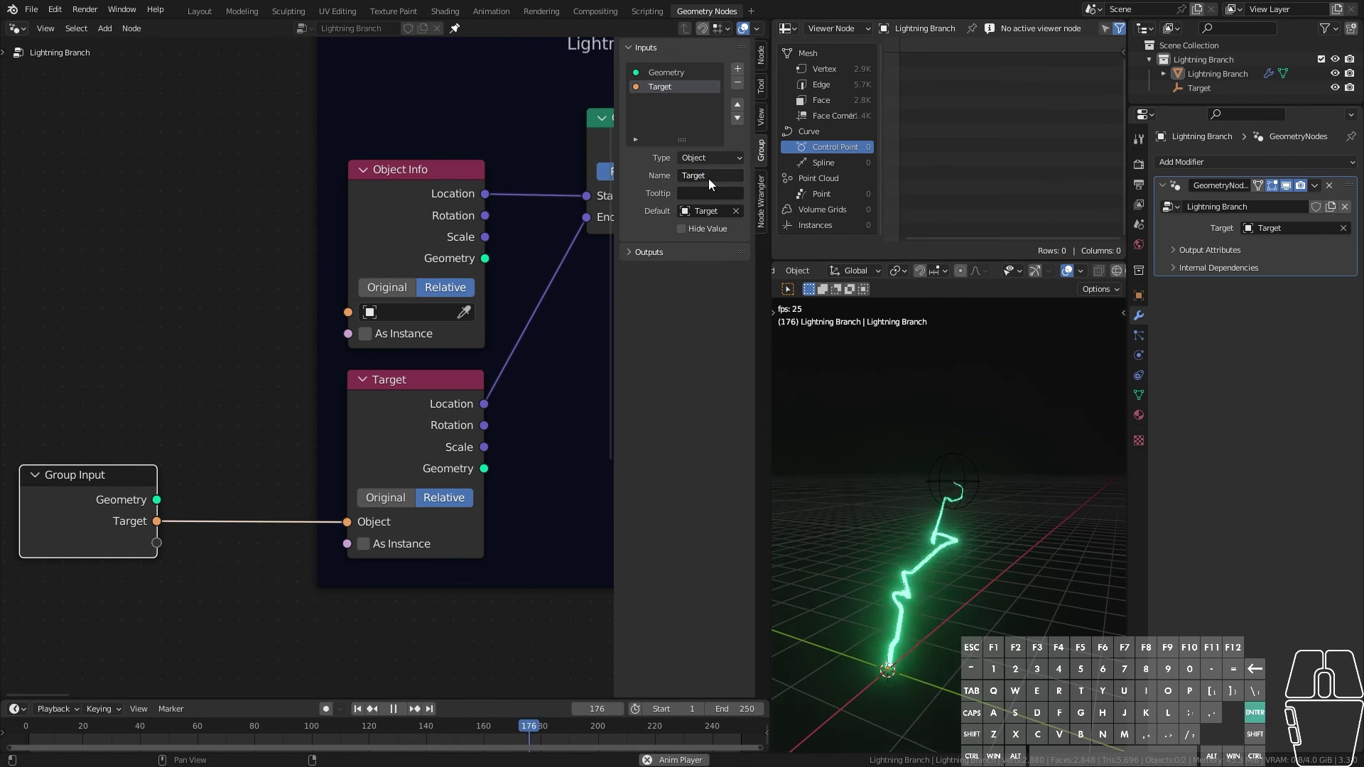
{"action": "left_click", "coordinate": [710, 193]}
{"action": "type", "text": "Target Object"}
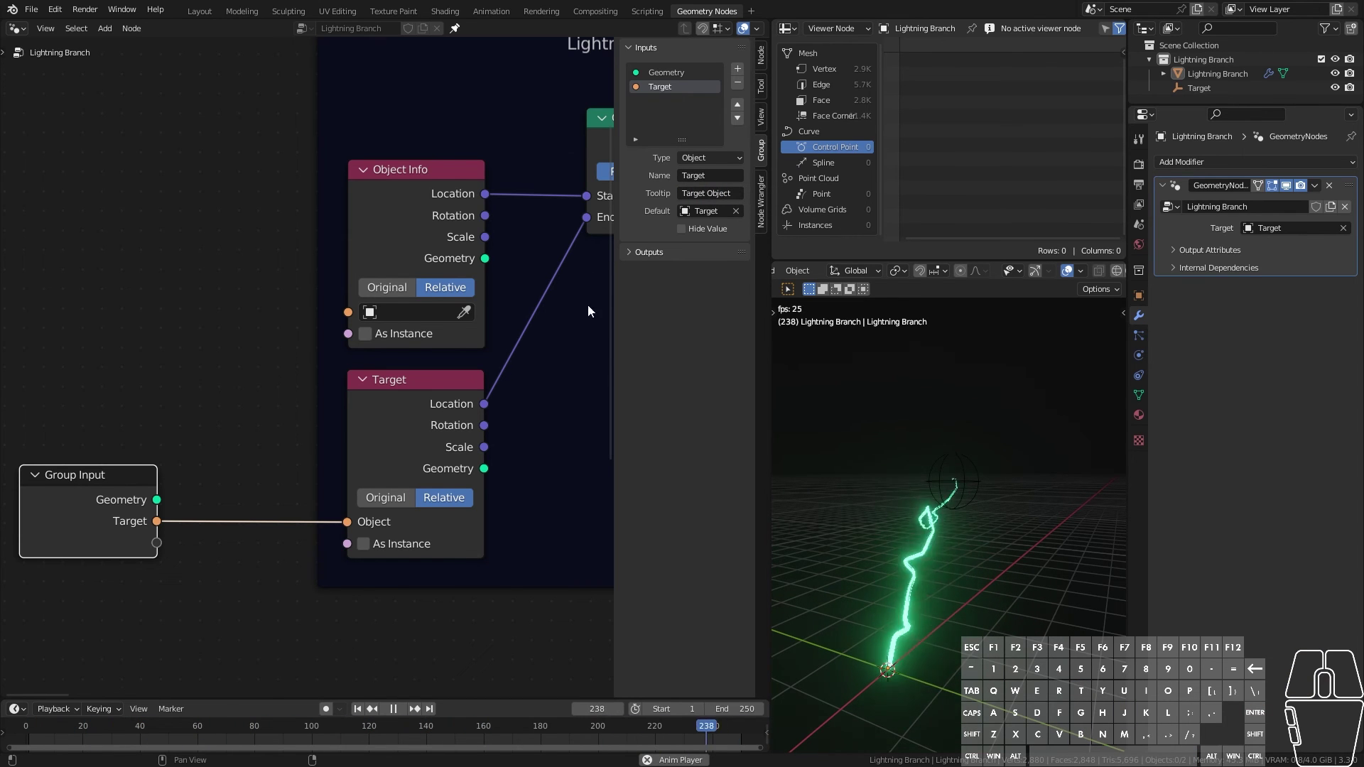
{"action": "middle_click_drag", "start_coordinate": [601, 291], "coordinate": [506, 330]}
{"action": "scroll", "coordinate": [508, 330], "scroll_direction": "up", "scroll_amount": 3}
{"action": "left_click_drag", "start_coordinate": [612, 226], "coordinate": [574, 221]}
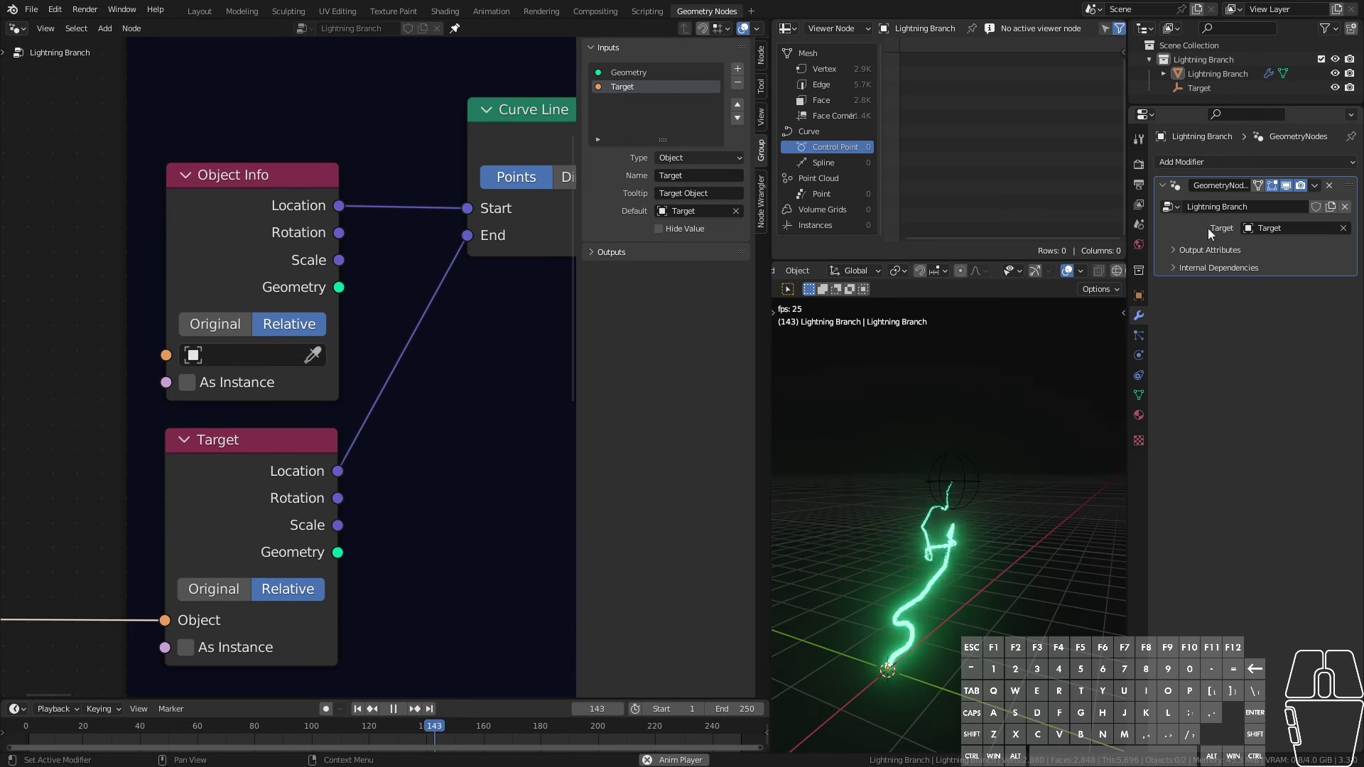
Step: Duplicate the Group Input node below Curve Line and link it to the Resample Curve node's Count
{"action": "scroll", "coordinate": [440, 364], "scroll_direction": "down", "scroll_amount": 3}
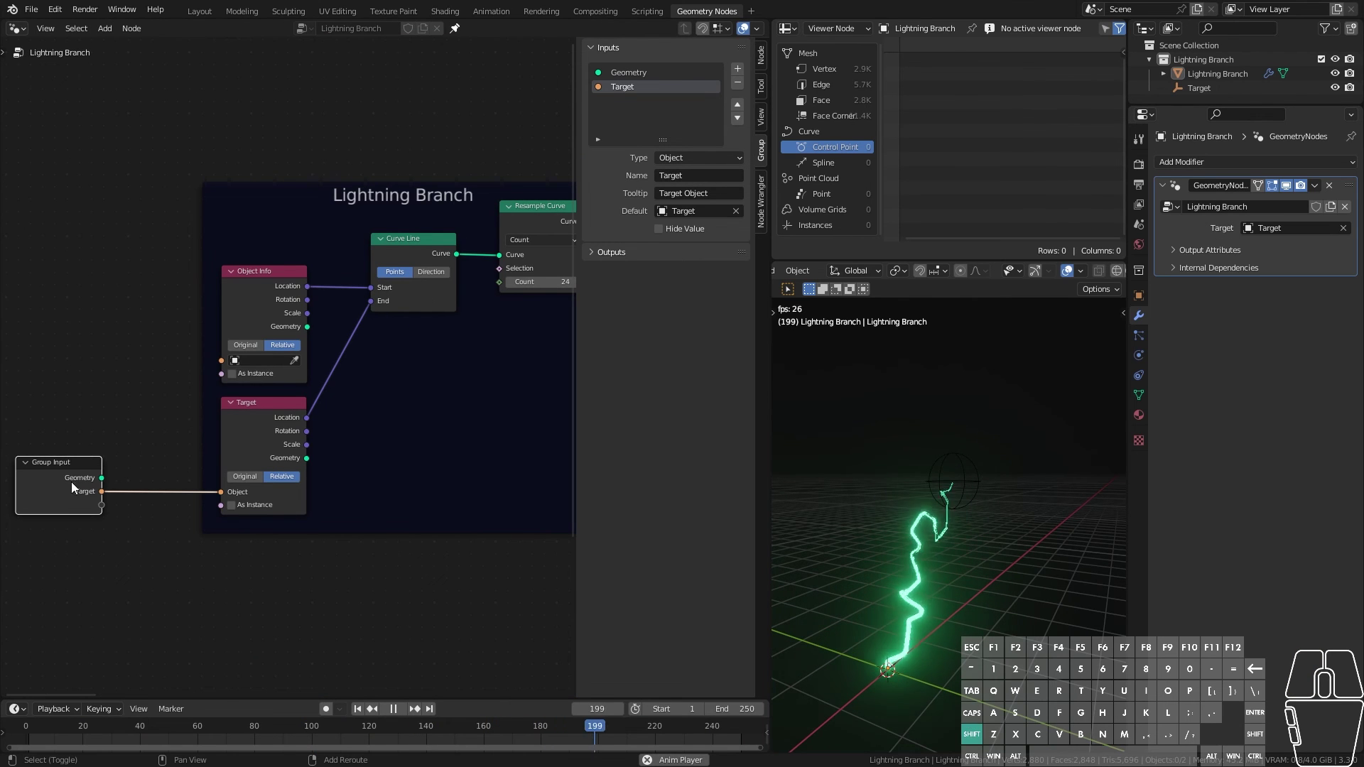
{"action": "key", "text": "shift+d"}
{"action": "left_click", "coordinate": [441, 393]}
{"action": "middle_click_drag", "start_coordinate": [484, 418], "coordinate": [364, 455]}
{"action": "scroll", "coordinate": [363, 454], "scroll_direction": "up", "scroll_amount": 3}
{"action": "left_click_drag", "start_coordinate": [297, 422], "coordinate": [283, 407]}
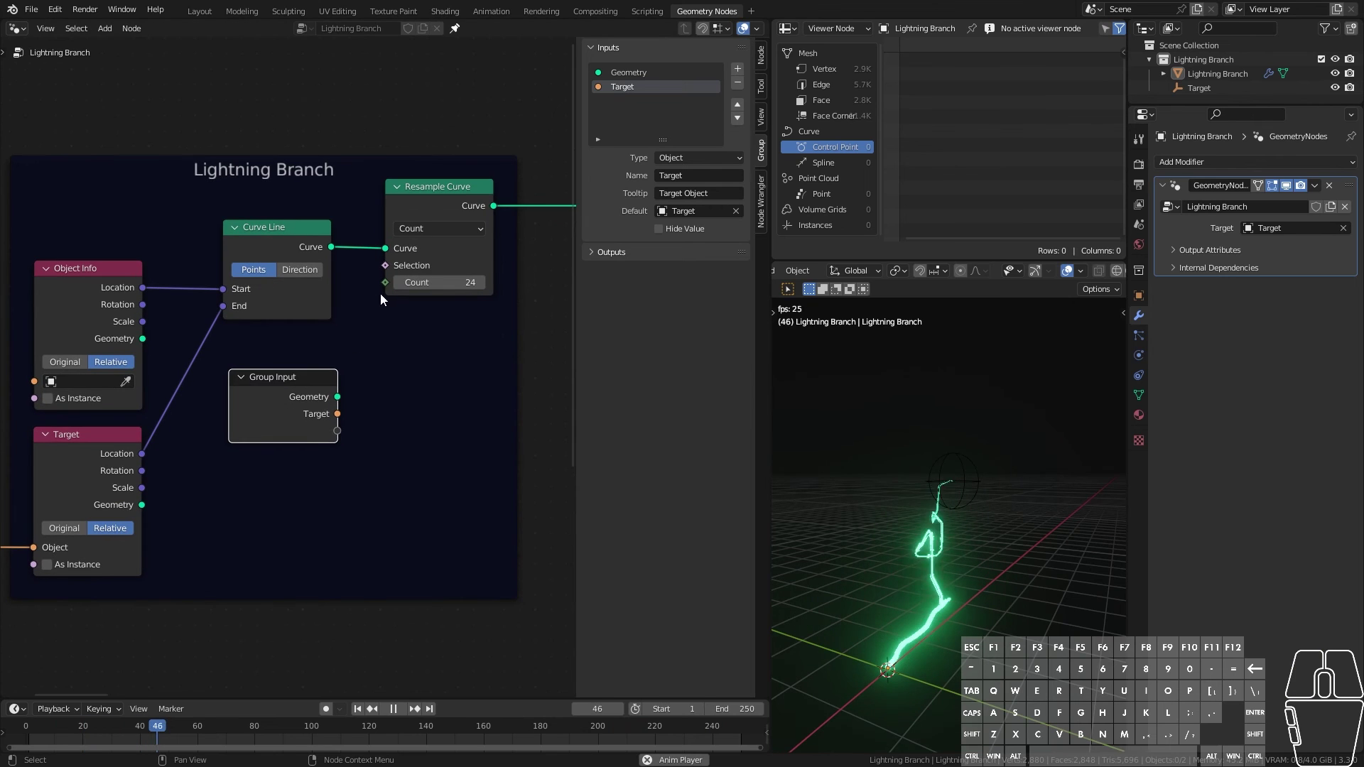
{"action": "left_click_drag", "start_coordinate": [385, 282], "coordinate": [282, 423]}
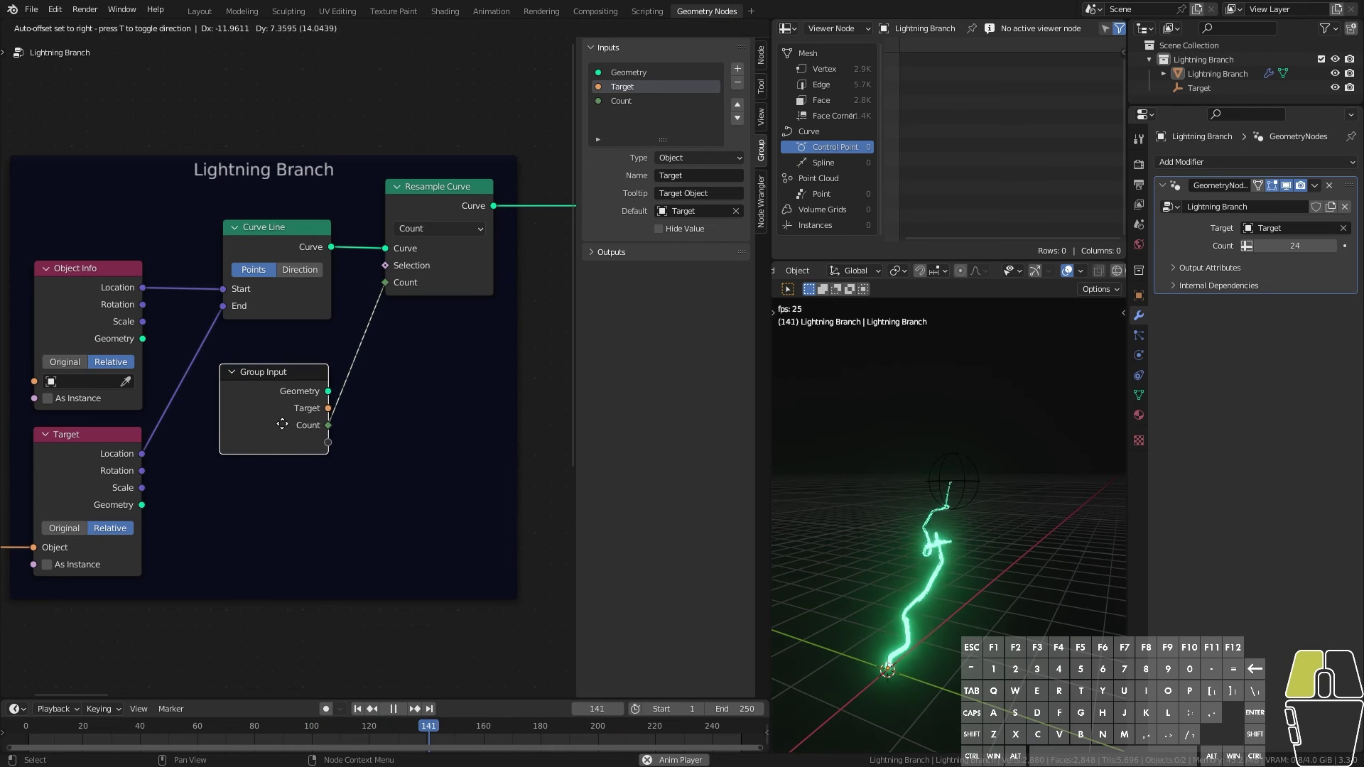
Step: Pause the animation and rename the Count group input Resolution, with Resolution as tooltip, minimum 2 and maximum 100
{"action": "double_click", "coordinate": [617, 101]}
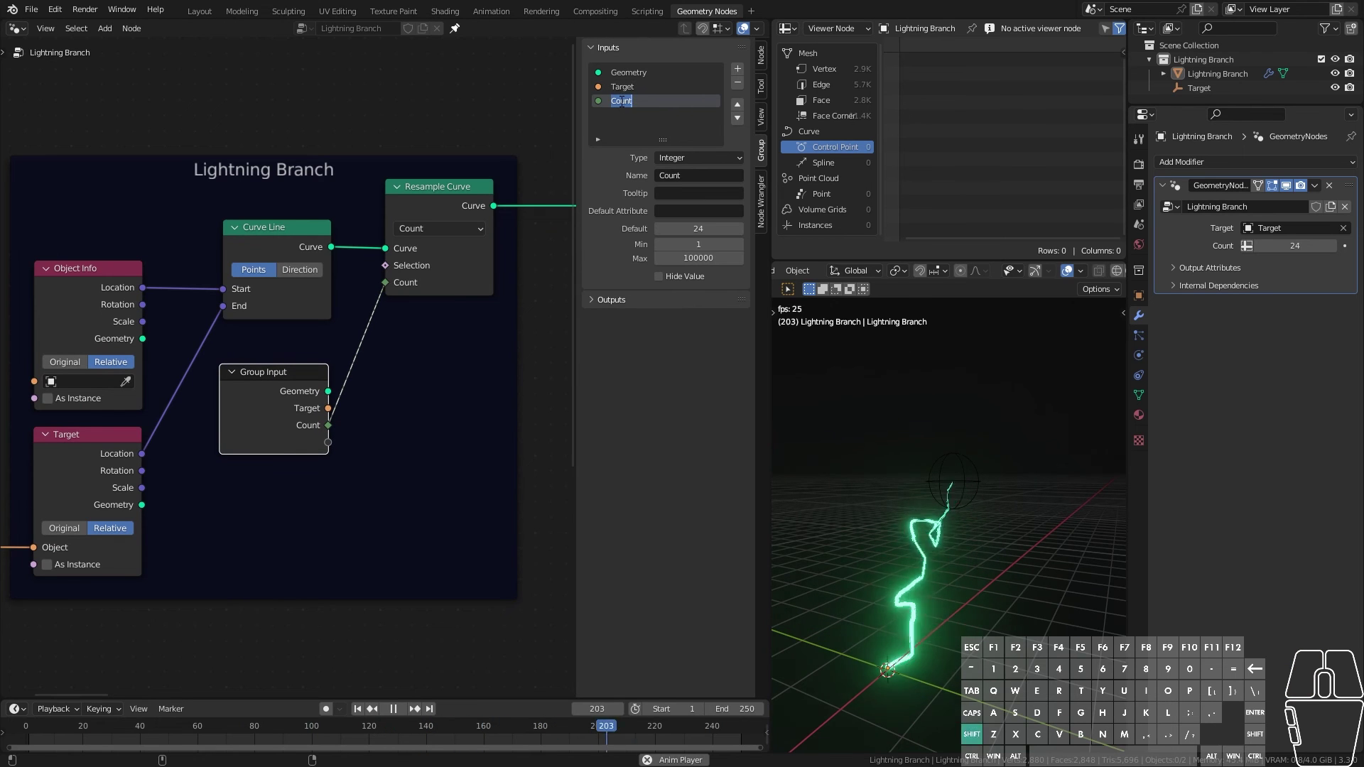
{"action": "left_click", "coordinate": [395, 708]}
{"action": "left_click_drag", "start_coordinate": [276, 395], "coordinate": [280, 385]}
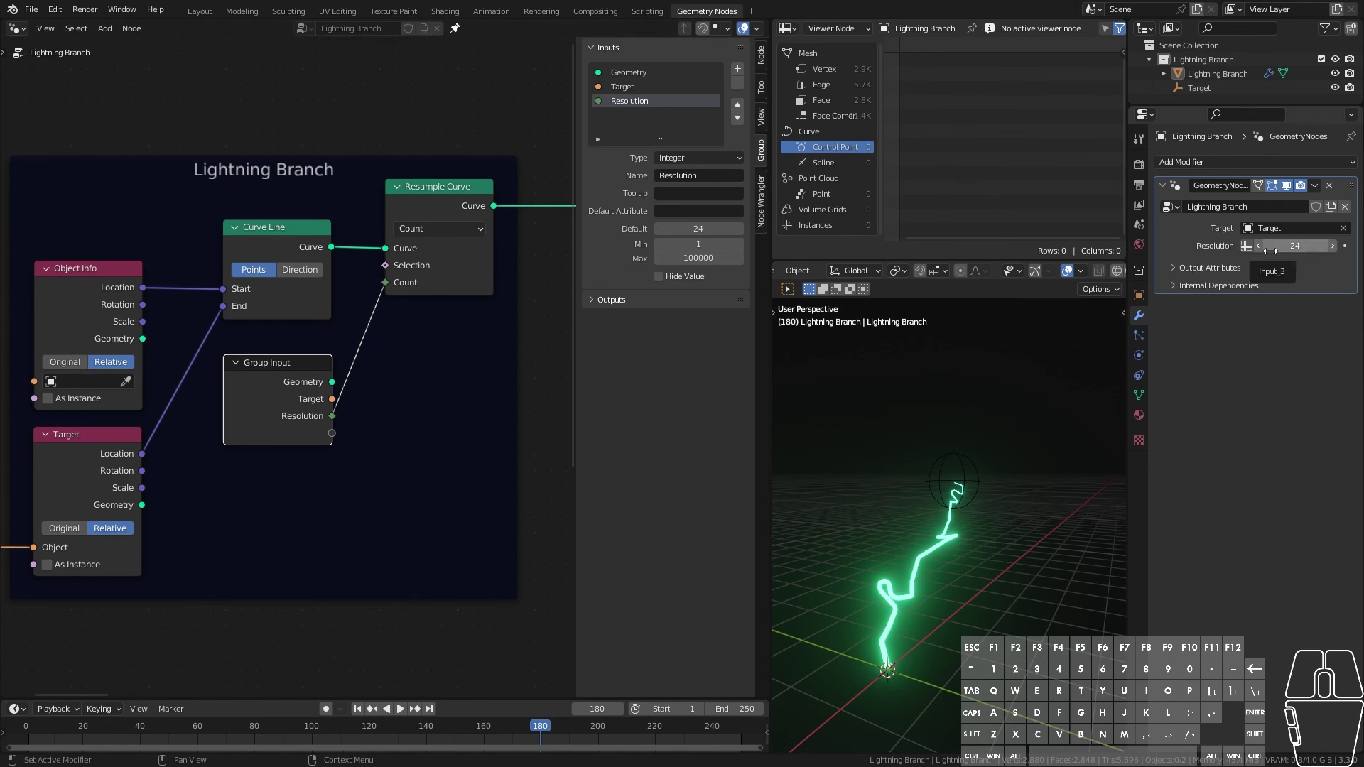
{"action": "key", "text": "Return"}
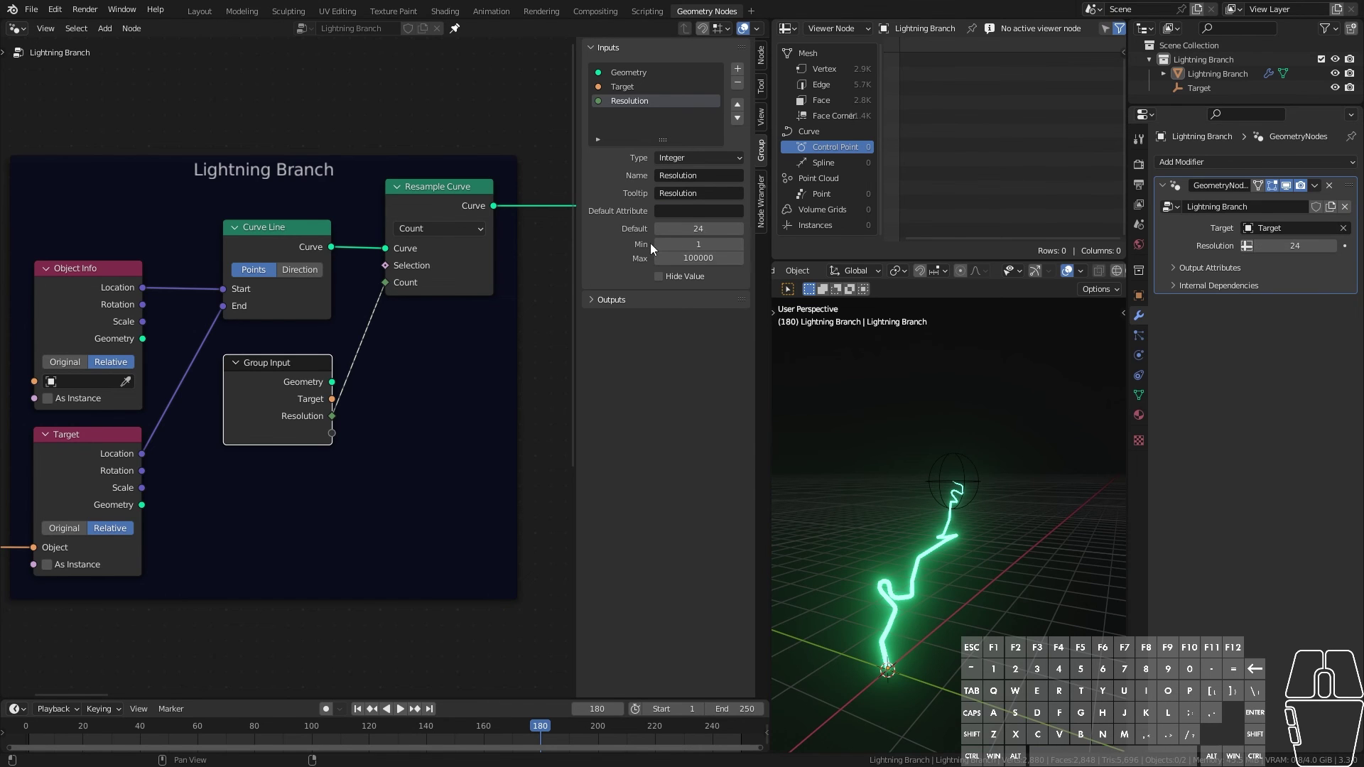
{"action": "left_click", "coordinate": [739, 244]}
Step: Reposition the two Group Input nodes so they sit neatly beside the nodes of the Lightning Branch frame
{"action": "scroll", "coordinate": [183, 554], "scroll_direction": "down", "scroll_amount": 8}
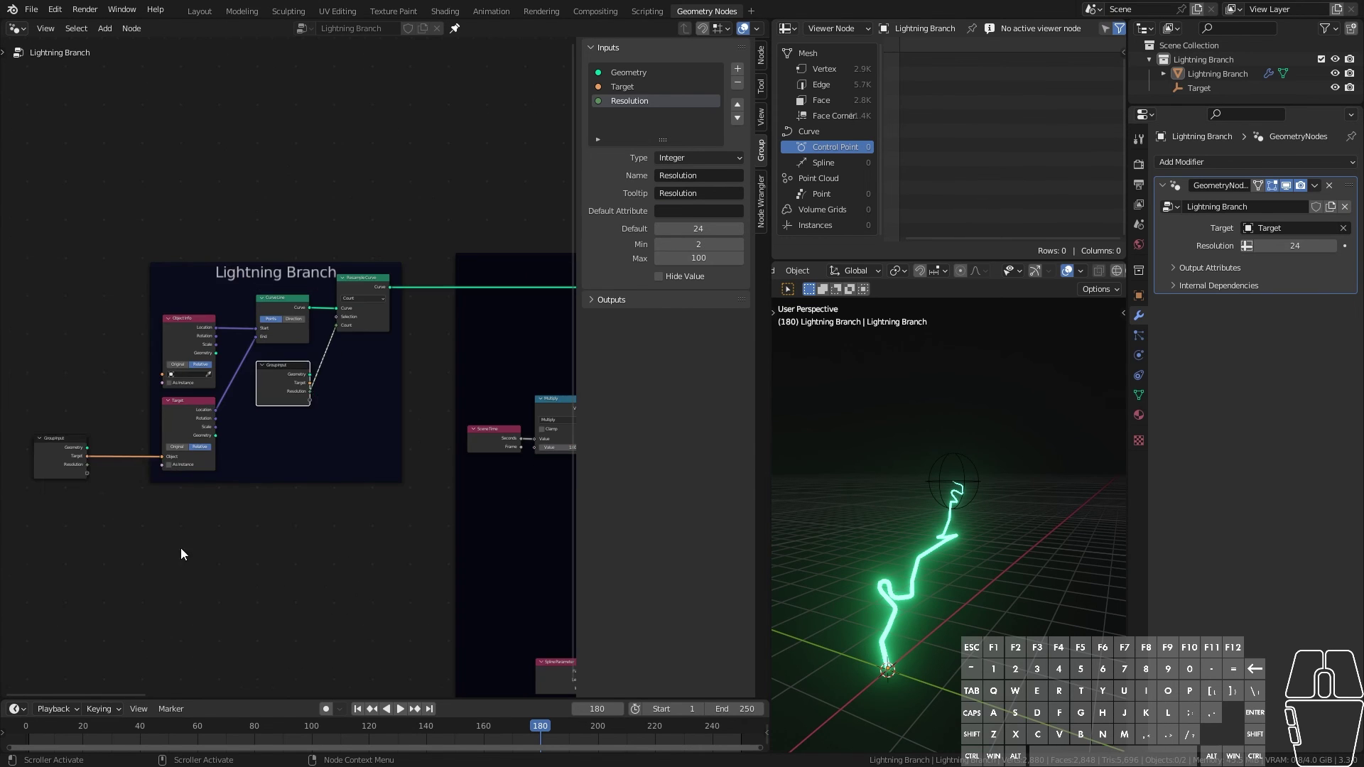
{"action": "left_click_drag", "start_coordinate": [53, 461], "coordinate": [44, 456]}
{"action": "left_click_drag", "start_coordinate": [277, 387], "coordinate": [285, 376]}
{"action": "left_click_drag", "start_coordinate": [41, 455], "coordinate": [106, 458]}
Step: Add another Group Input node below Scene Time in the Distortion frame
{"action": "scroll", "coordinate": [237, 508], "scroll_direction": "down", "scroll_amount": 4}
{"action": "middle_click_drag", "start_coordinate": [288, 561], "coordinate": [123, 524]}
{"action": "scroll", "coordinate": [299, 505], "scroll_direction": "up", "scroll_amount": 3}
{"action": "middle_click_drag", "start_coordinate": [320, 360], "coordinate": [367, 410]}
{"action": "left_click", "coordinate": [336, 490]}
{"action": "key", "text": "shift+a"}
{"action": "mouse_move", "coordinate": [361, 433]}
{"action": "left_click", "coordinate": [444, 466]}
{"action": "left_click", "coordinate": [232, 428]}
{"action": "scroll", "coordinate": [289, 372], "scroll_direction": "up", "scroll_amount": 2}
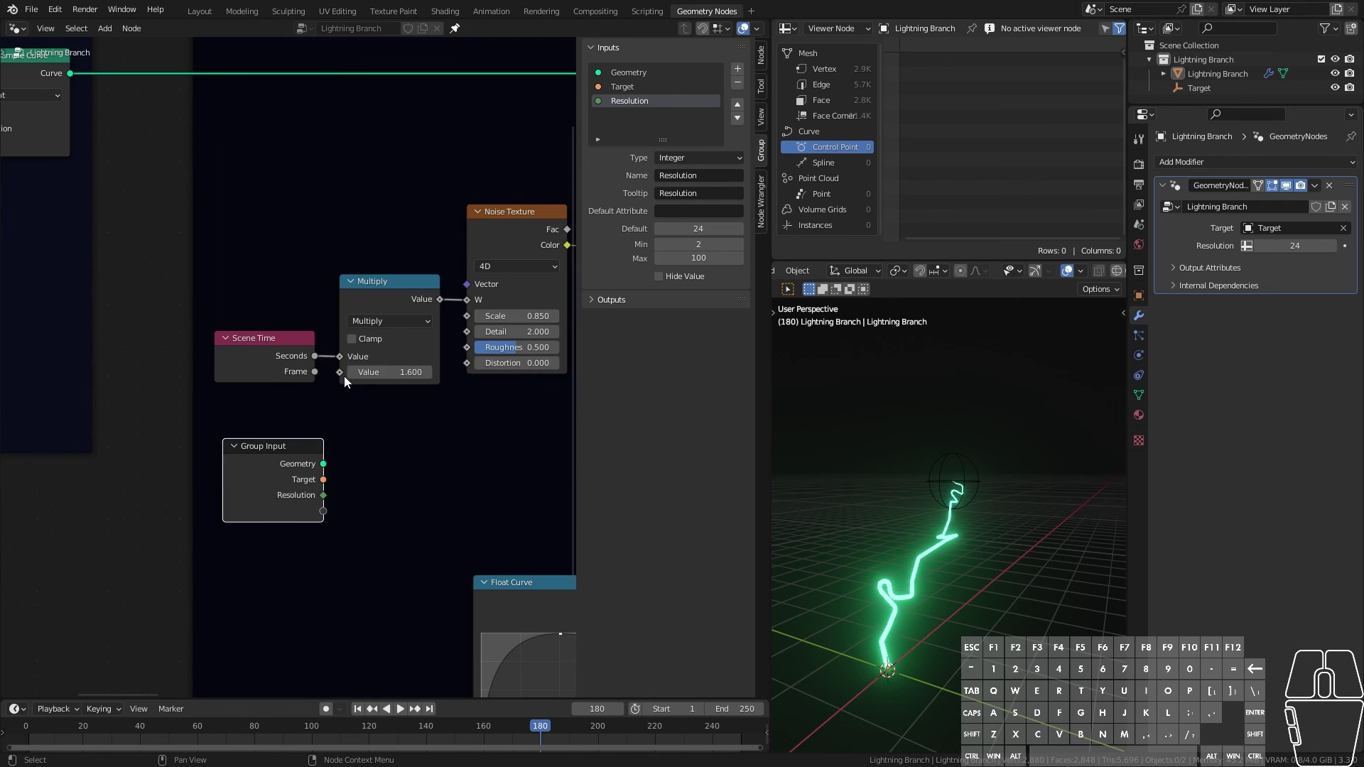
Step: Expose the Scene Time Multiply node's second value as a group input named Frequency with a minimum of 0
{"action": "left_click_drag", "start_coordinate": [342, 375], "coordinate": [323, 511]}
{"action": "left_click_drag", "start_coordinate": [276, 473], "coordinate": [270, 465]}
{"action": "double_click", "coordinate": [630, 115]}
{"action": "type", "text": "Frequency"}
{"action": "key", "text": "Return"}
{"action": "double_click", "coordinate": [696, 244]}
{"action": "type", "text": "0"}
{"action": "key", "text": "Return"}
{"action": "left_click_drag", "start_coordinate": [277, 466], "coordinate": [277, 446]}
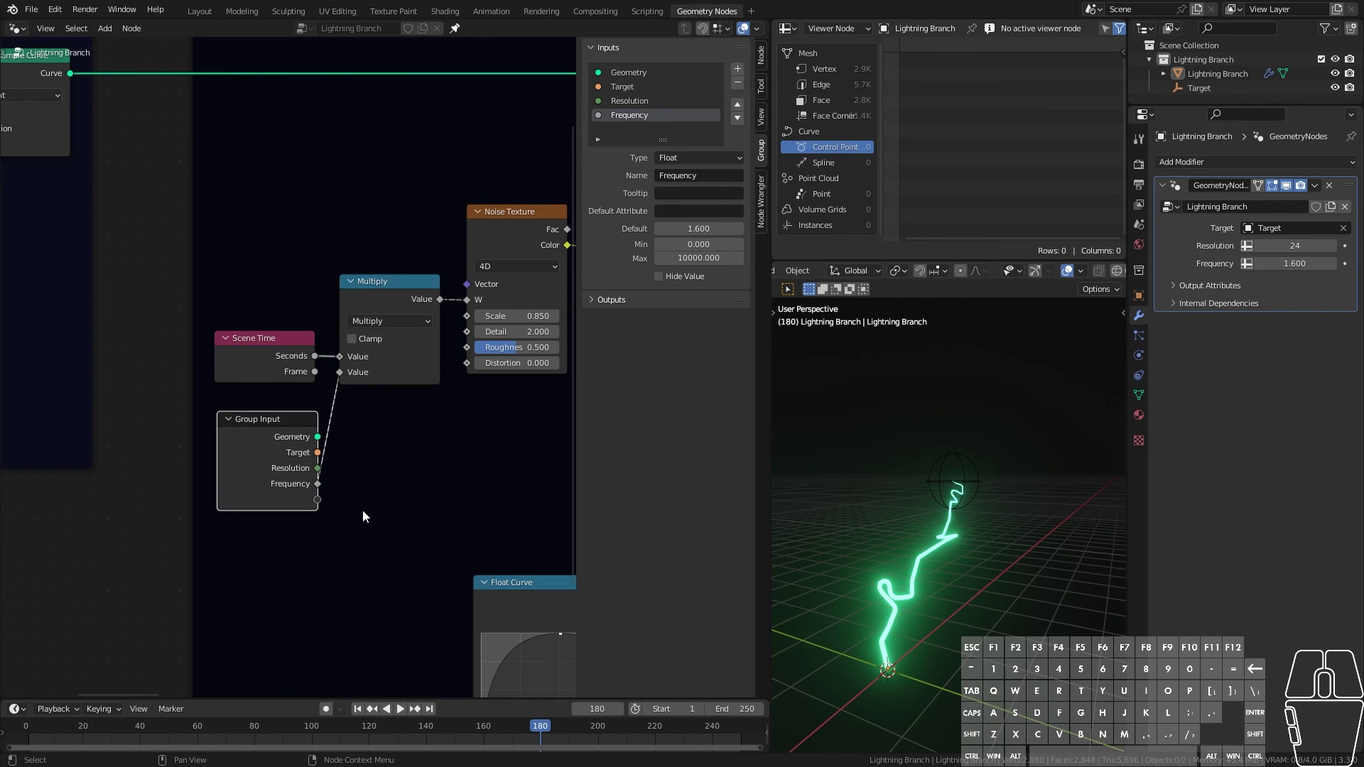
Step: Expose the Noise Texture's Scale as a group input named Noise Scale with a minimum of 0
{"action": "scroll", "coordinate": [285, 460], "scroll_direction": "down", "scroll_amount": 2}
{"action": "middle_click_drag", "start_coordinate": [286, 460], "coordinate": [189, 441]}
{"action": "scroll", "coordinate": [189, 441], "scroll_direction": "up", "scroll_amount": 1}
{"action": "left_click_drag", "start_coordinate": [360, 306], "coordinate": [197, 504]}
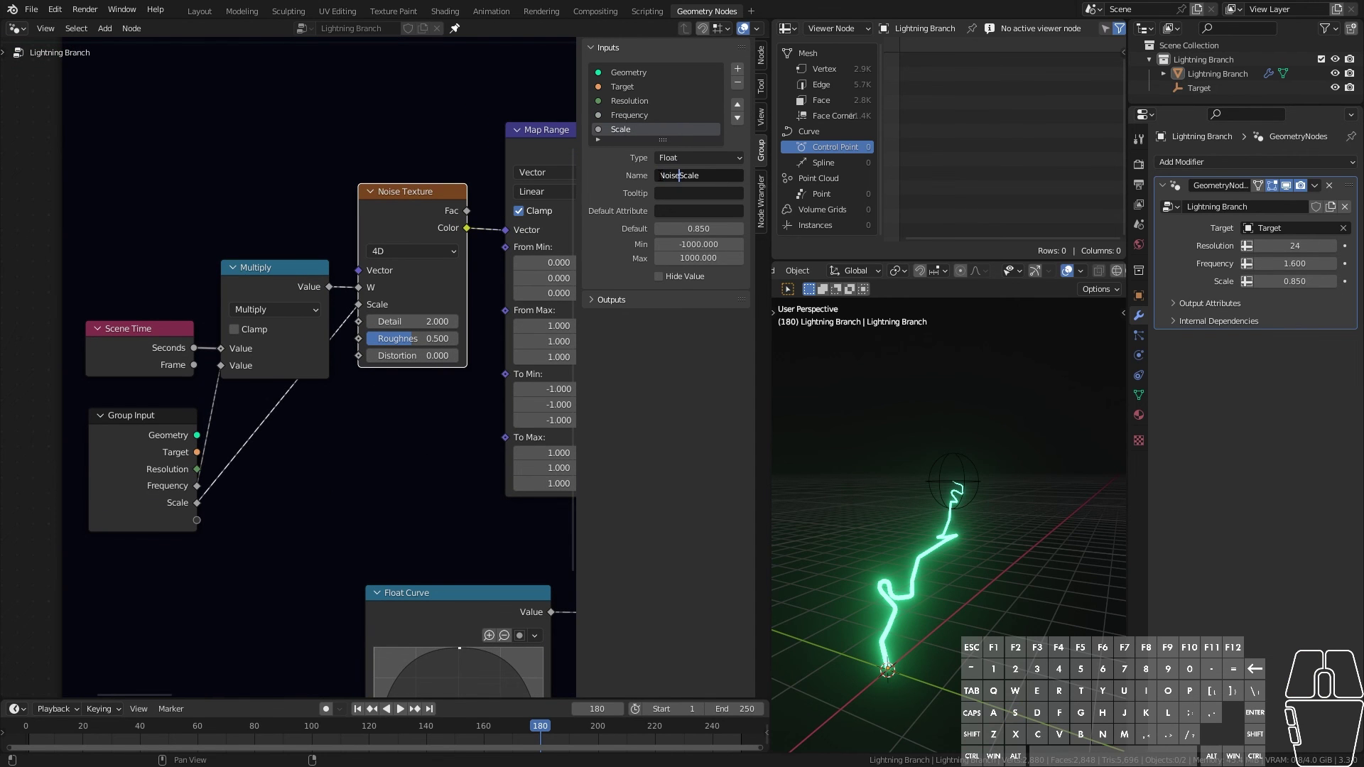
{"action": "scroll", "coordinate": [324, 503], "scroll_direction": "down", "scroll_amount": 4}
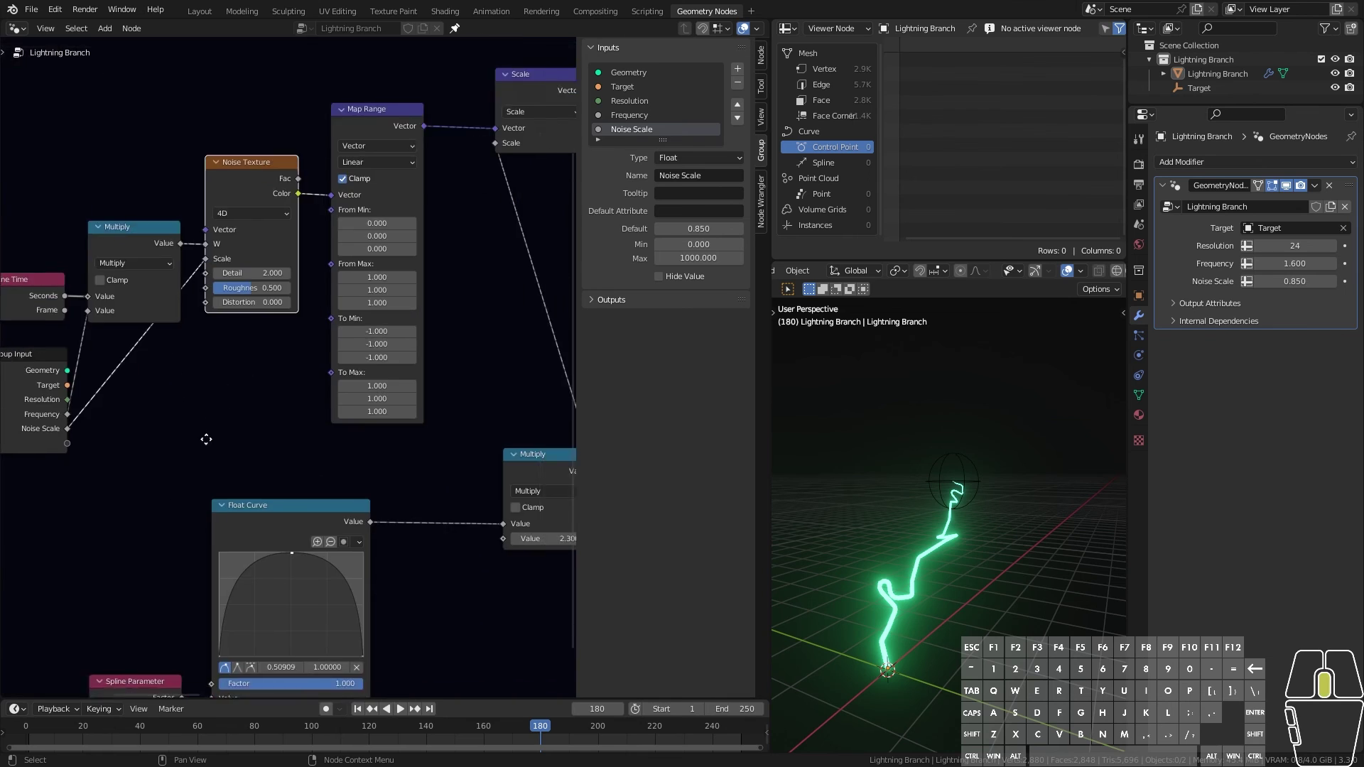
Step: Expose the Float Curve Multiply node's second value through a duplicated Group Input, naming it Distortion Strength with minimum 0 and maximum 1000
{"action": "key", "text": "shift+d"}
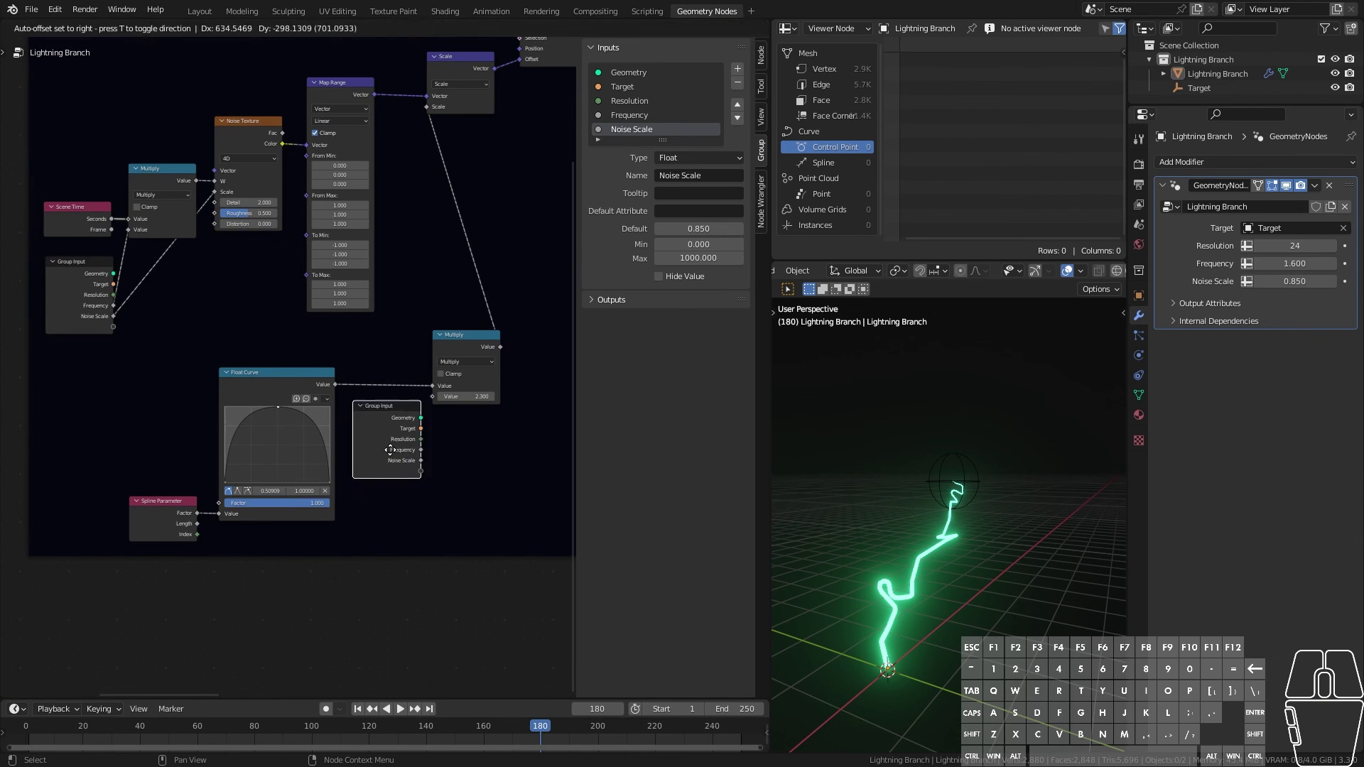
{"action": "left_click", "coordinate": [391, 451]}
{"action": "scroll", "coordinate": [437, 387], "scroll_direction": "up", "scroll_amount": 6}
{"action": "middle_click_drag", "start_coordinate": [428, 402], "coordinate": [290, 368]}
{"action": "left_click_drag", "start_coordinate": [289, 370], "coordinate": [268, 488]}
{"action": "left_click_drag", "start_coordinate": [662, 139], "coordinate": [663, 239]}
{"action": "double_click", "coordinate": [655, 144]}
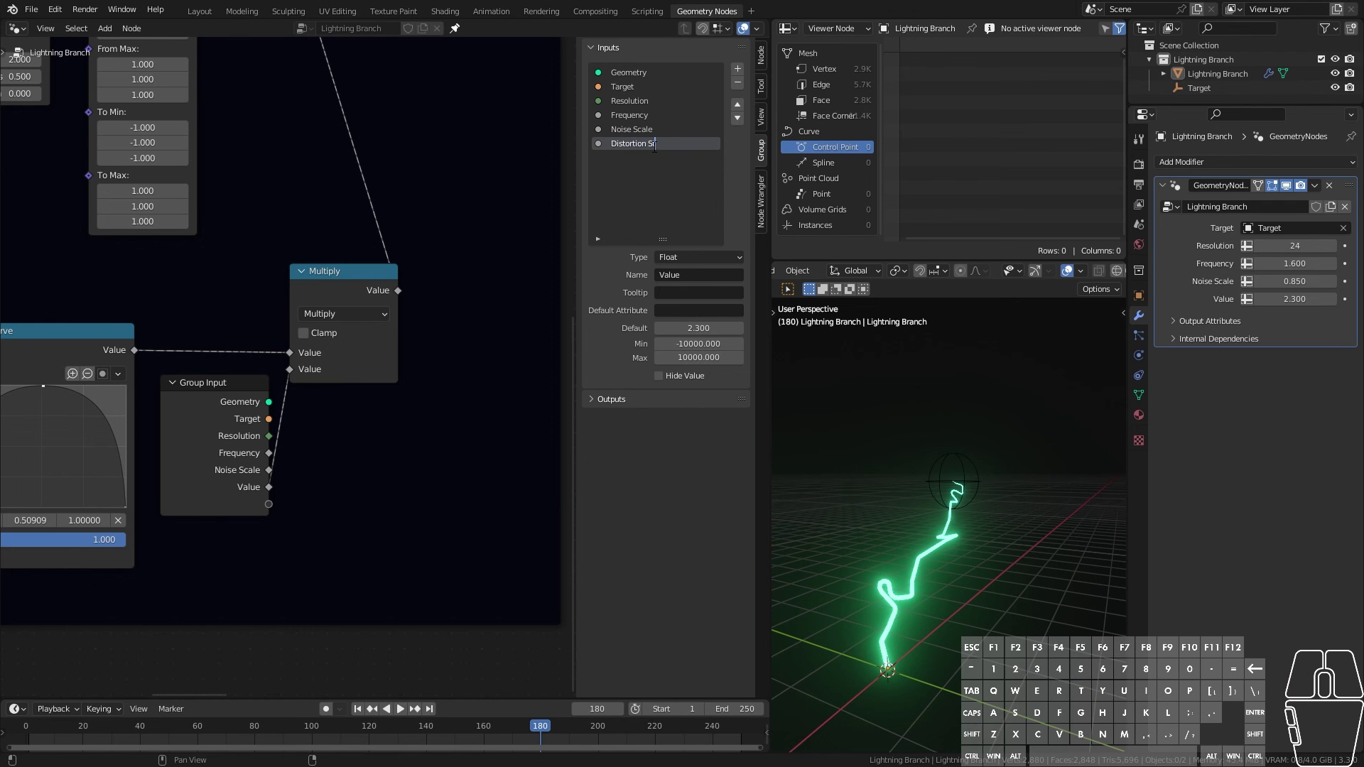
{"action": "type", "text": "0"}
{"action": "key", "text": "Tab"}
{"action": "type", "text": "100"}
Step: Add a Group Input node directly below the Fillet Curve node in the Method_2 frame
{"action": "scroll", "coordinate": [392, 453], "scroll_direction": "down", "scroll_amount": 8}
{"action": "middle_click_drag", "start_coordinate": [387, 355], "coordinate": [229, 372]}
{"action": "scroll", "coordinate": [229, 373], "scroll_direction": "up", "scroll_amount": 6}
{"action": "left_click", "coordinate": [432, 262]}
{"action": "scroll", "coordinate": [432, 262], "scroll_direction": "up", "scroll_amount": 3}
{"action": "middle_click_drag", "start_coordinate": [442, 320], "coordinate": [351, 322]}
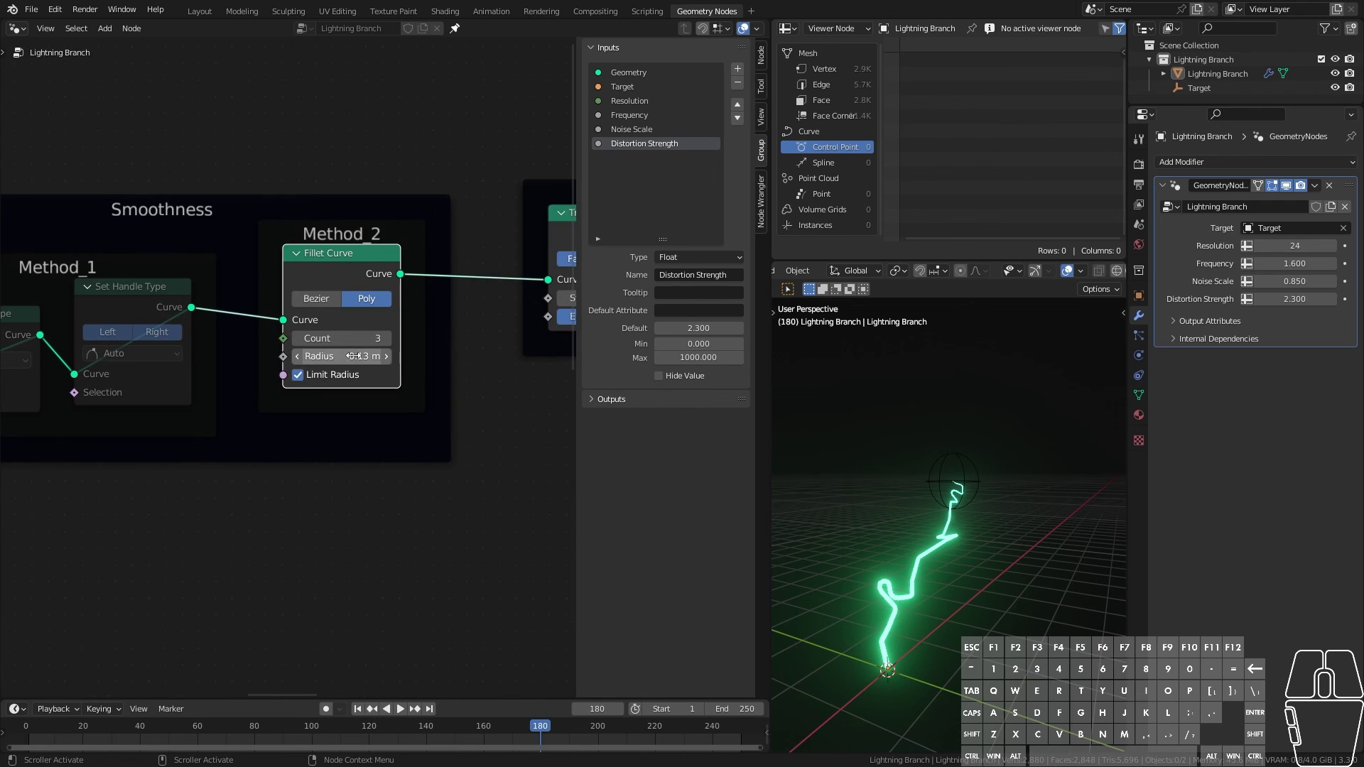
{"action": "key", "text": "shift+a"}
{"action": "mouse_move", "coordinate": [293, 368]}
{"action": "left_click", "coordinate": [352, 401]}
{"action": "left_click", "coordinate": [329, 421]}
Step: Expose the Fillet Curve's Radius as a group input named Smoothness with a minimum of 0 and a maximum of 1
{"action": "left_click_drag", "start_coordinate": [283, 357], "coordinate": [401, 551]}
{"action": "double_click", "coordinate": [706, 346]}
{"action": "type", "text": "."}
{"action": "key", "text": "Tab"}
{"action": "type", "text": "1"}
{"action": "left_click", "coordinate": [700, 491]}
{"action": "scroll", "coordinate": [551, 531], "scroll_direction": "down", "scroll_amount": 5}
{"action": "middle_click_drag", "start_coordinate": [550, 532], "coordinate": [268, 474]}
{"action": "left_click", "coordinate": [134, 446]}
{"action": "key", "text": "shift+d"}
{"action": "left_click", "coordinate": [151, 446]}
{"action": "key", "text": "x"}
Step: Add a Group Input node directly below the Trim Curve node in the Striking frame
{"action": "scroll", "coordinate": [289, 366], "scroll_direction": "up", "scroll_amount": 3}
{"action": "key", "text": "shift+a"}
{"action": "left_click", "coordinate": [369, 379]}
{"action": "left_click", "coordinate": [306, 381]}
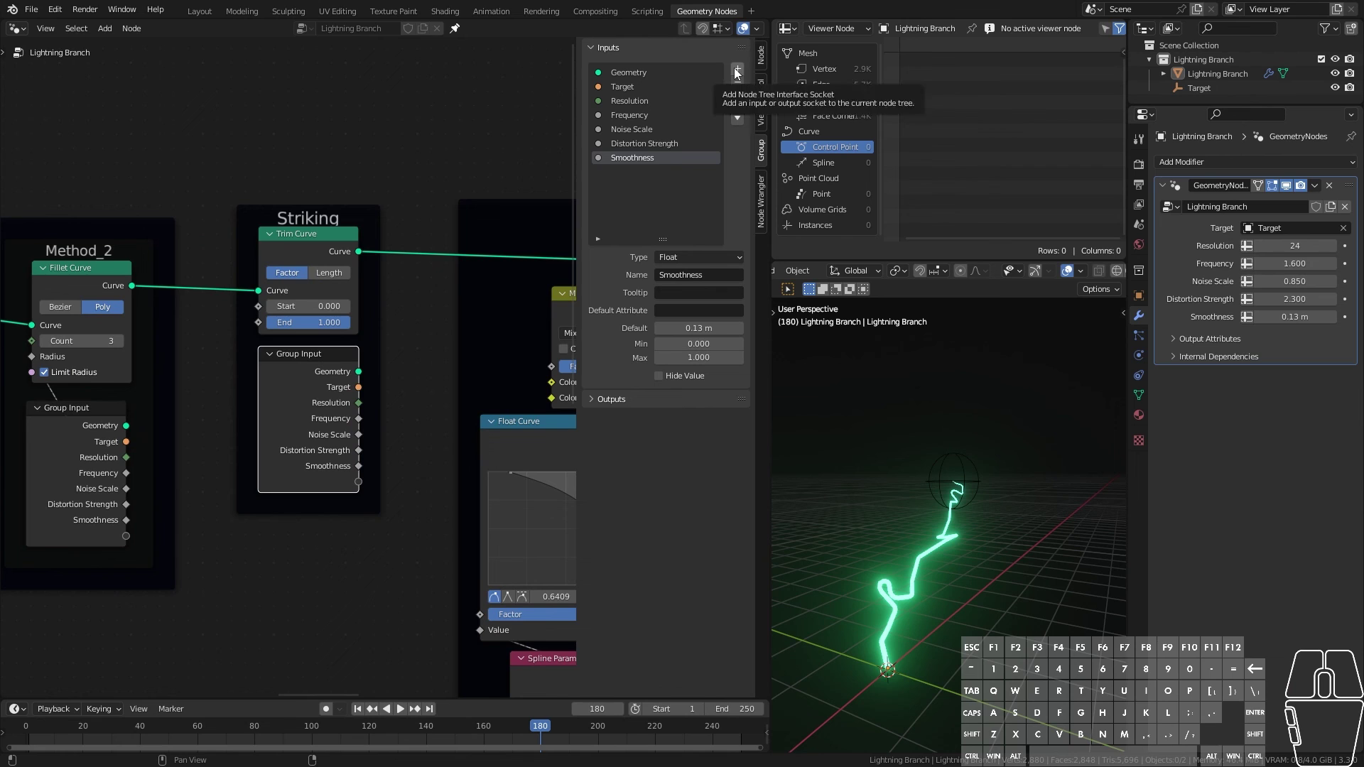
{"action": "left_click", "coordinate": [725, 260]}
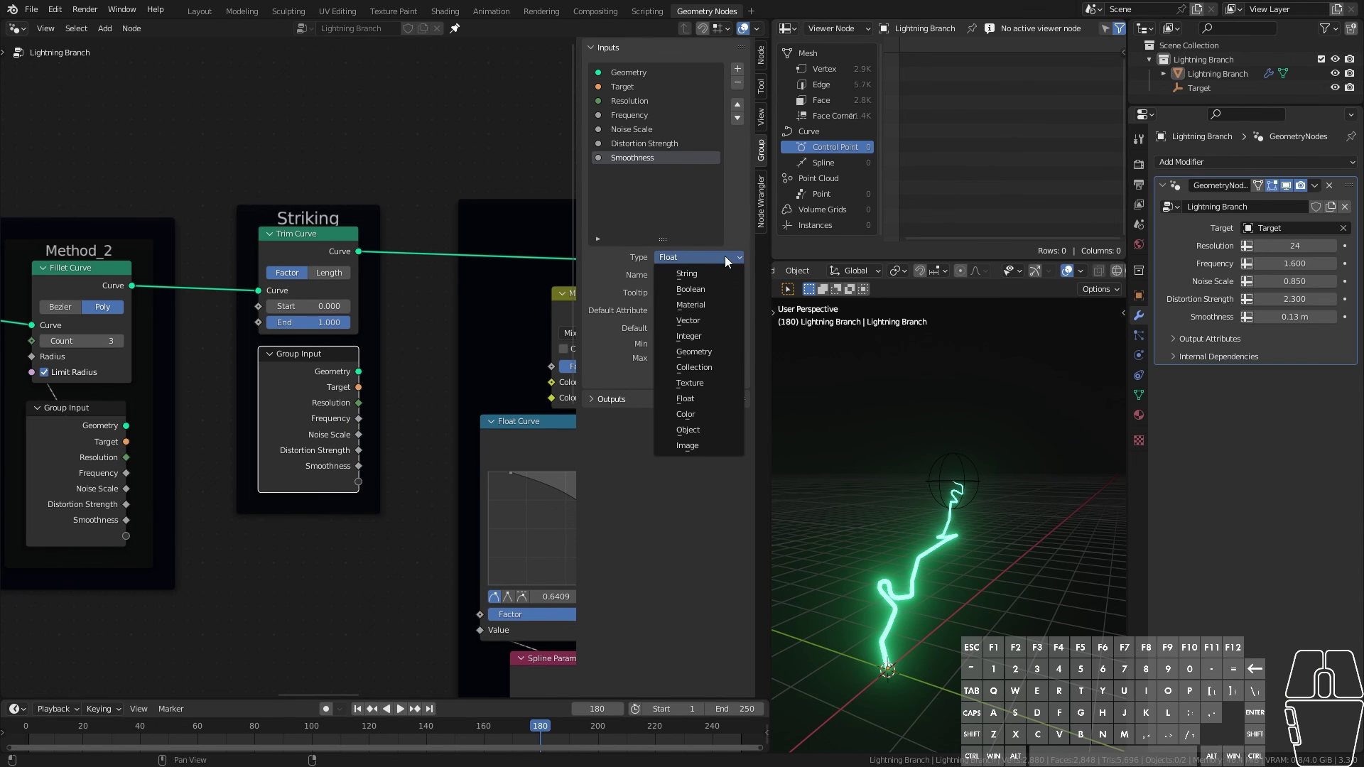
{"action": "left_click", "coordinate": [726, 260]}
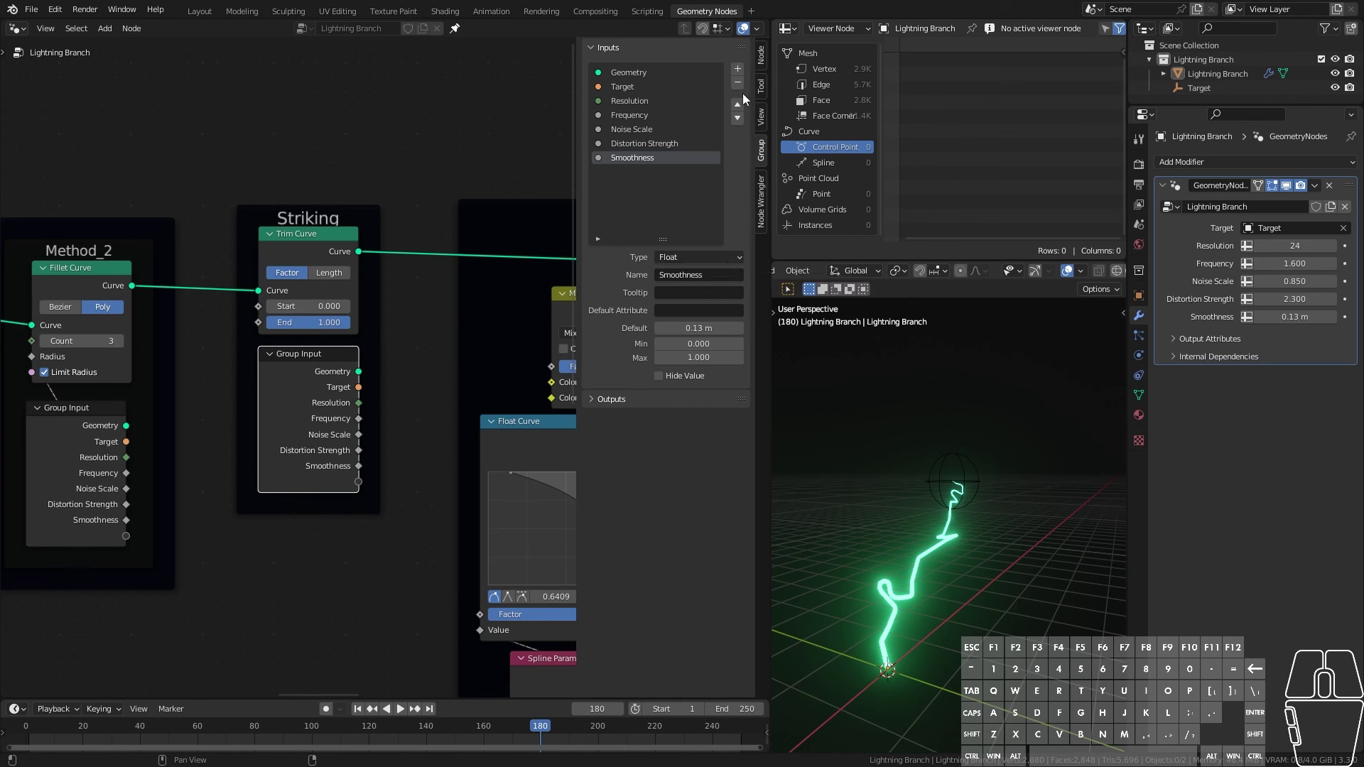
{"action": "left_click", "coordinate": [737, 68]}
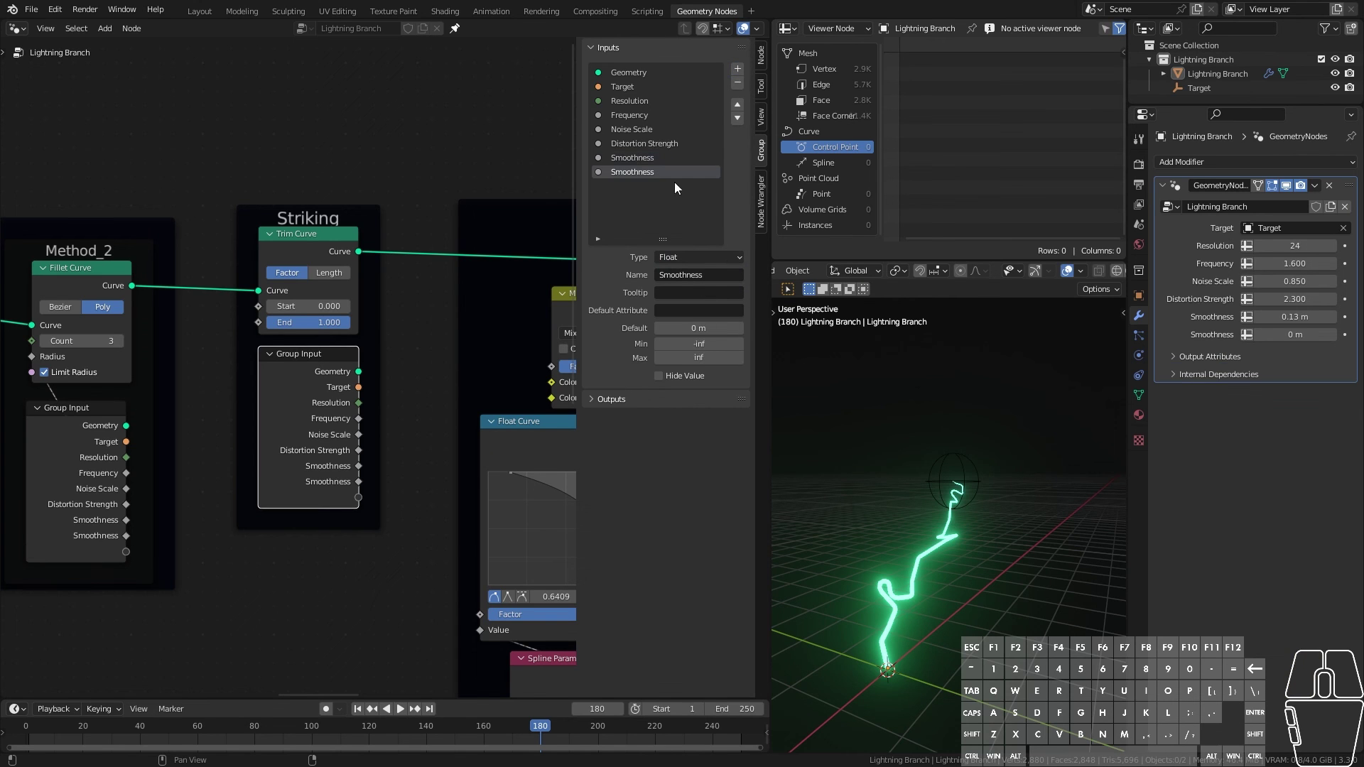
{"action": "left_click", "coordinate": [699, 275]}
{"action": "type", "text": "stiking"}
{"action": "key", "text": "Return"}
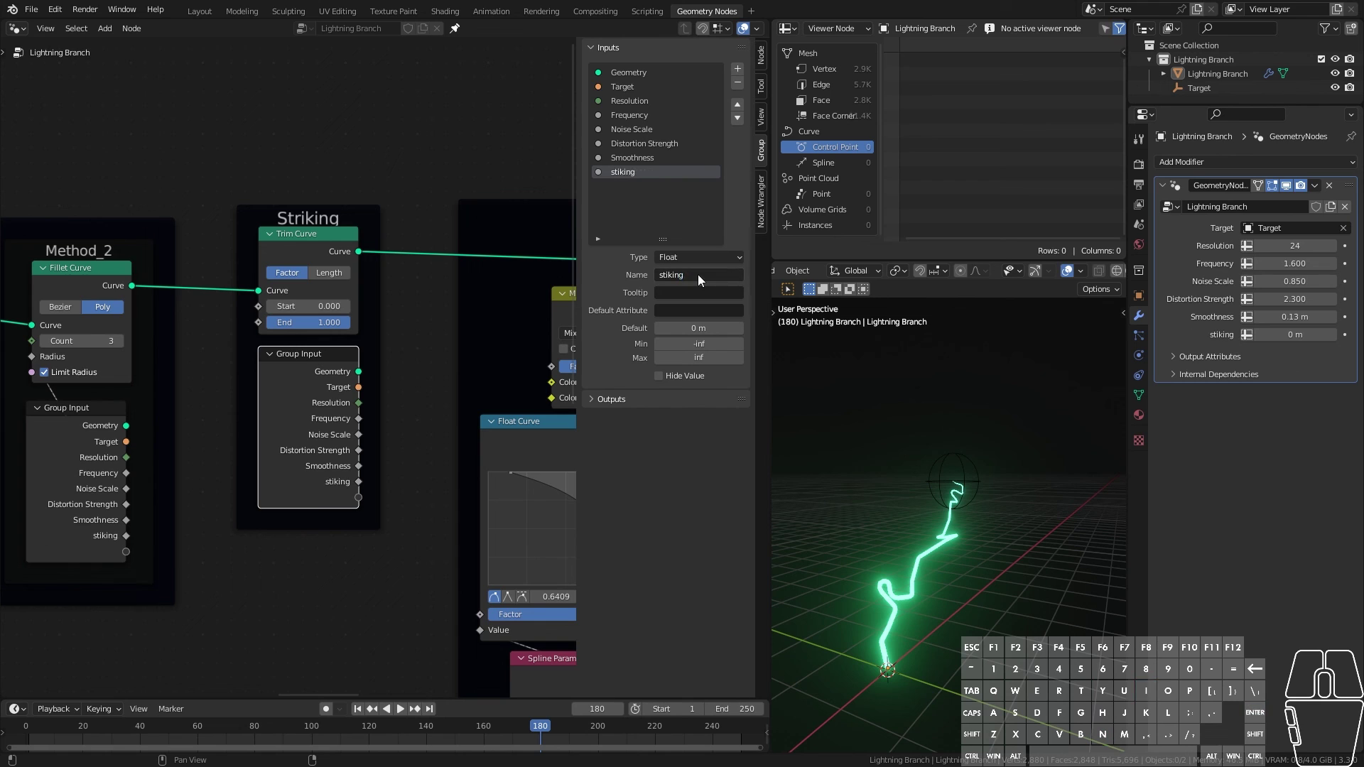
{"action": "left_click", "coordinate": [666, 275]}
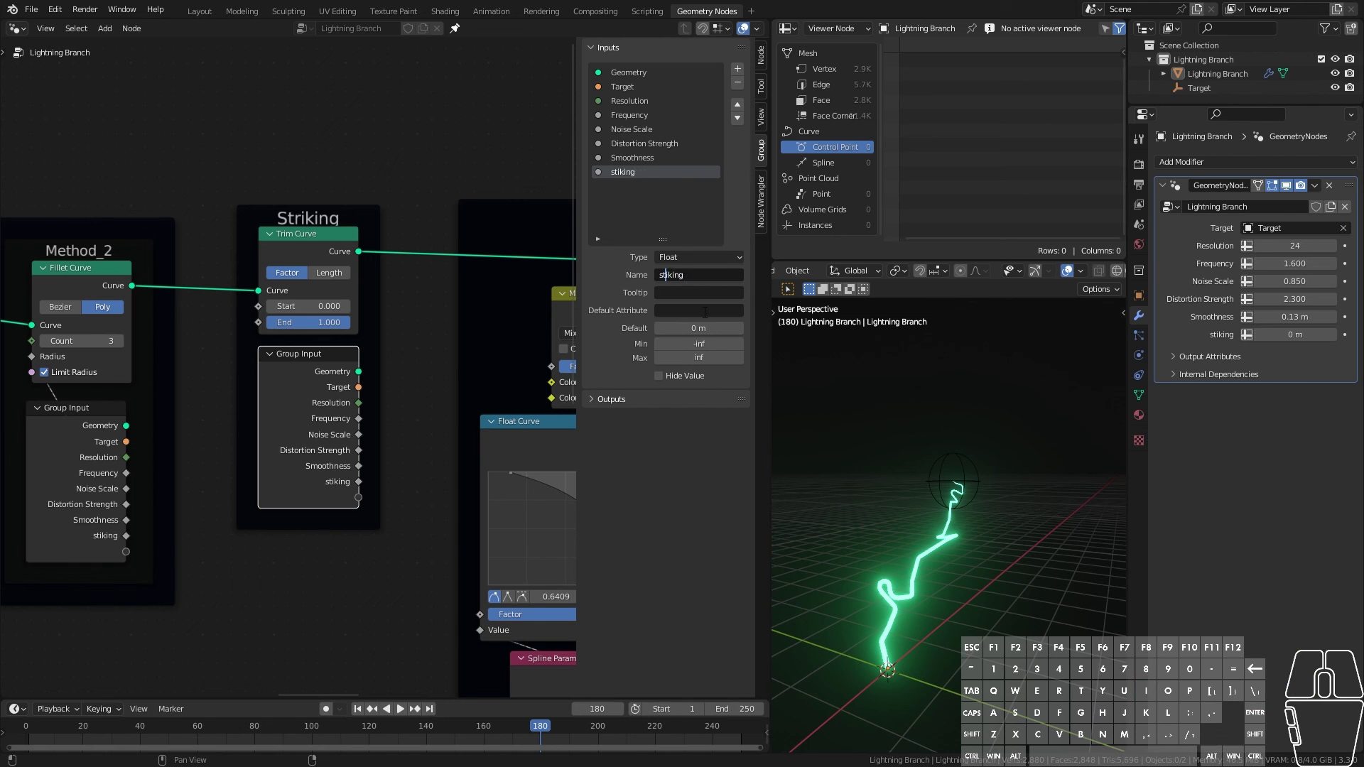
{"action": "left_click", "coordinate": [709, 258]}
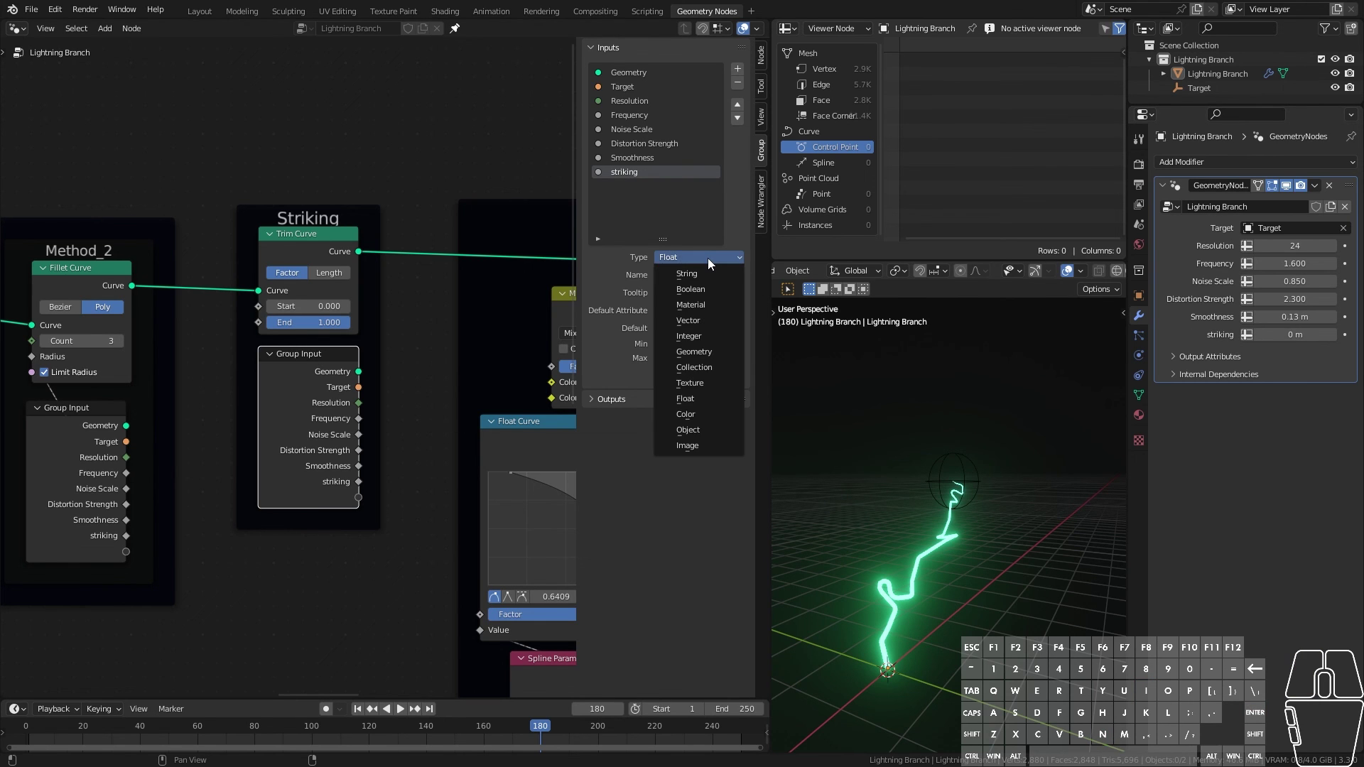
{"action": "left_click", "coordinate": [694, 272]}
{"action": "left_click", "coordinate": [700, 257]}
{"action": "scroll", "coordinate": [299, 312], "scroll_direction": "up", "scroll_amount": 2}
{"action": "left_click", "coordinate": [329, 419]}
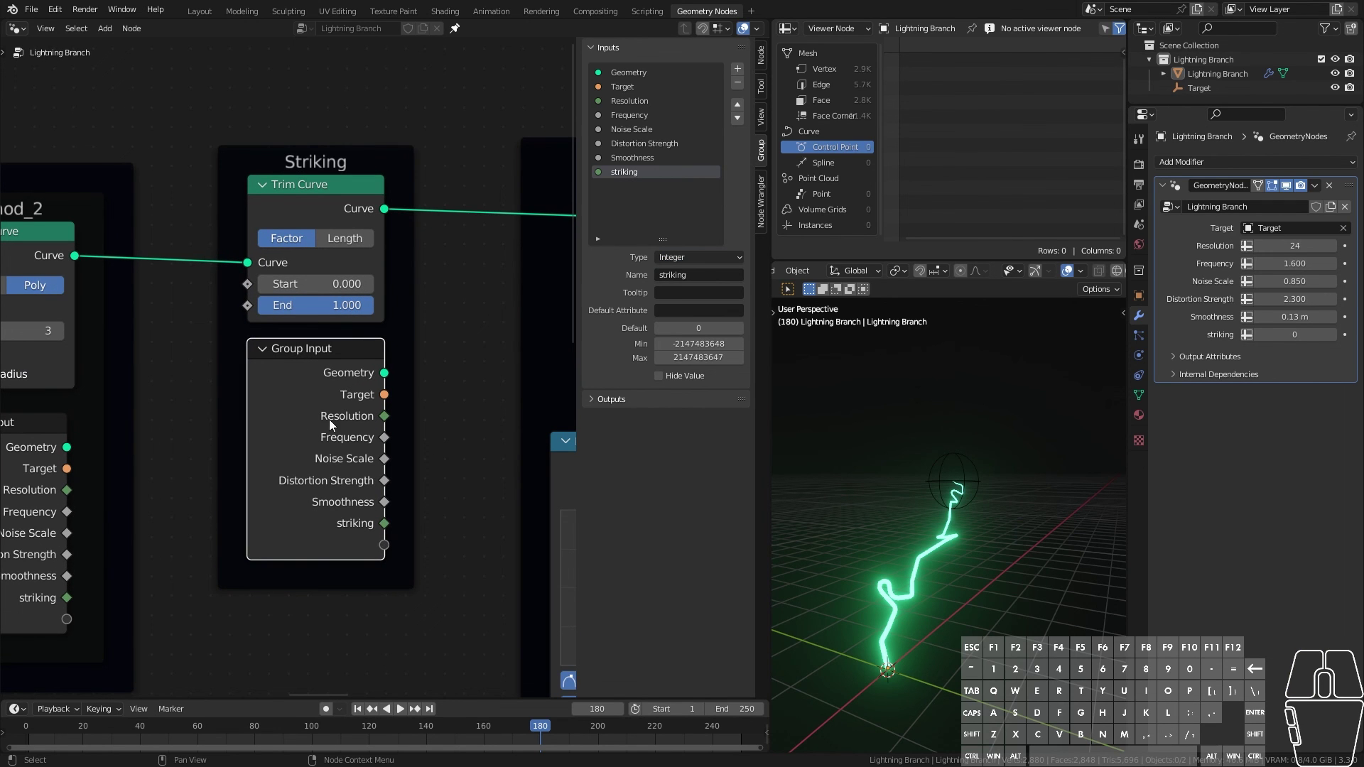
{"action": "left_click", "coordinate": [738, 83]}
Step: Expose the Trim Curve's End value as a group input and name it Striking
{"action": "left_click", "coordinate": [309, 449]}
{"action": "left_click_drag", "start_coordinate": [308, 448], "coordinate": [305, 451]}
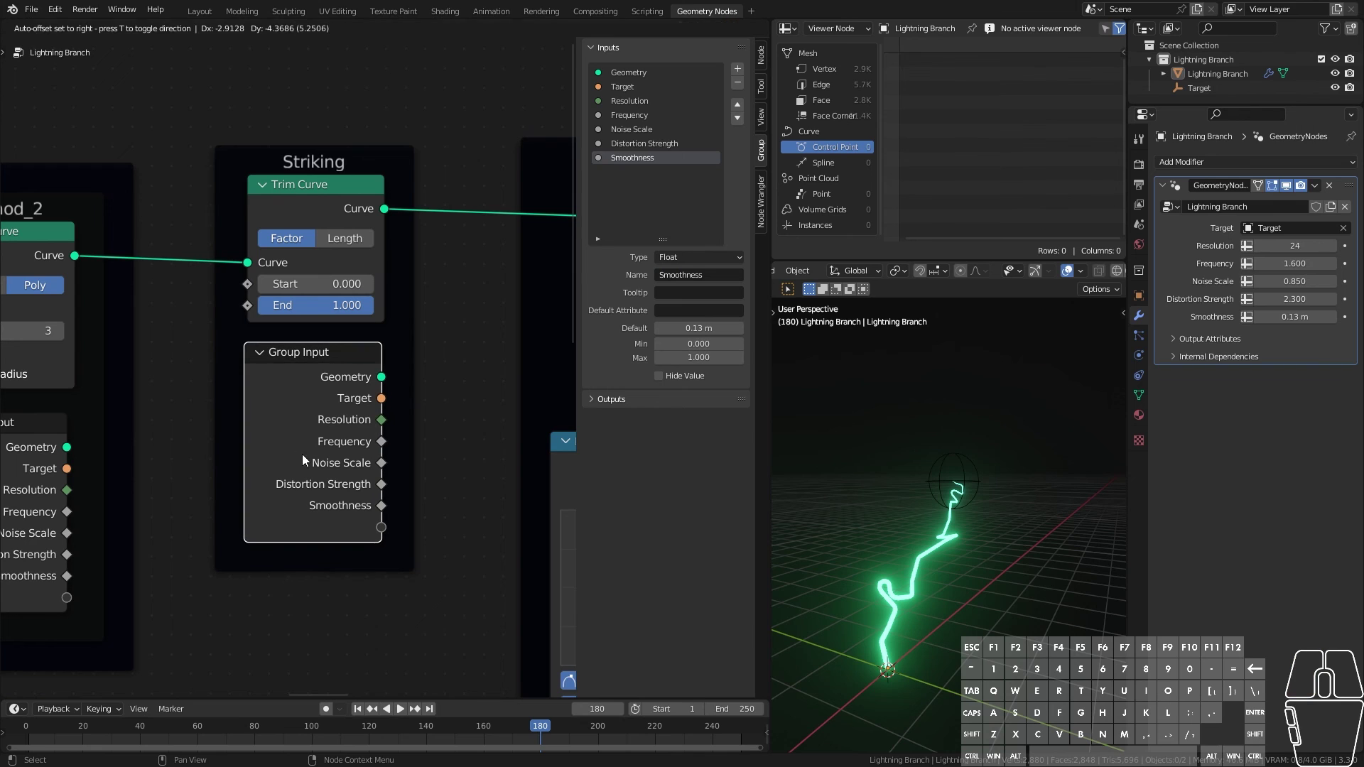
{"action": "left_click_drag", "start_coordinate": [248, 306], "coordinate": [437, 482]}
{"action": "left_click_drag", "start_coordinate": [381, 530], "coordinate": [380, 530]}
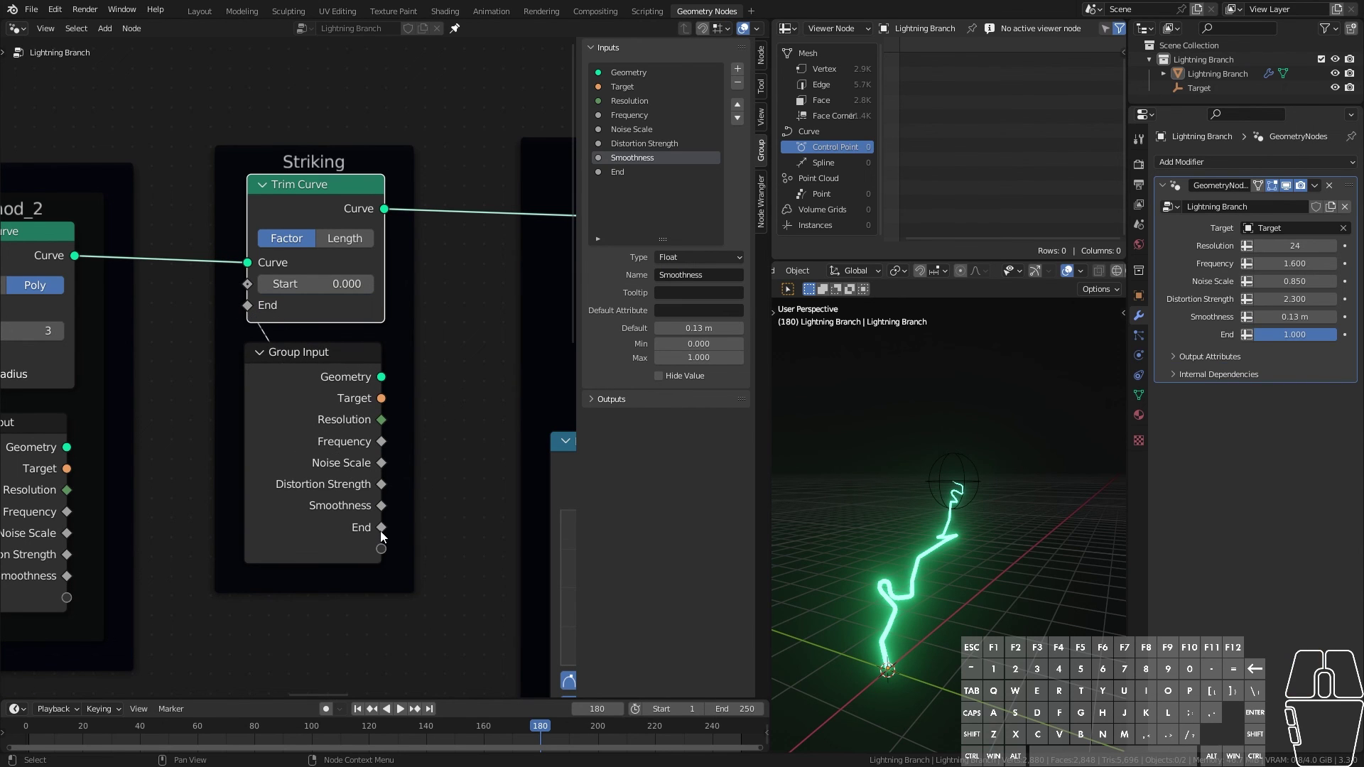
{"action": "left_click", "coordinate": [619, 168]}
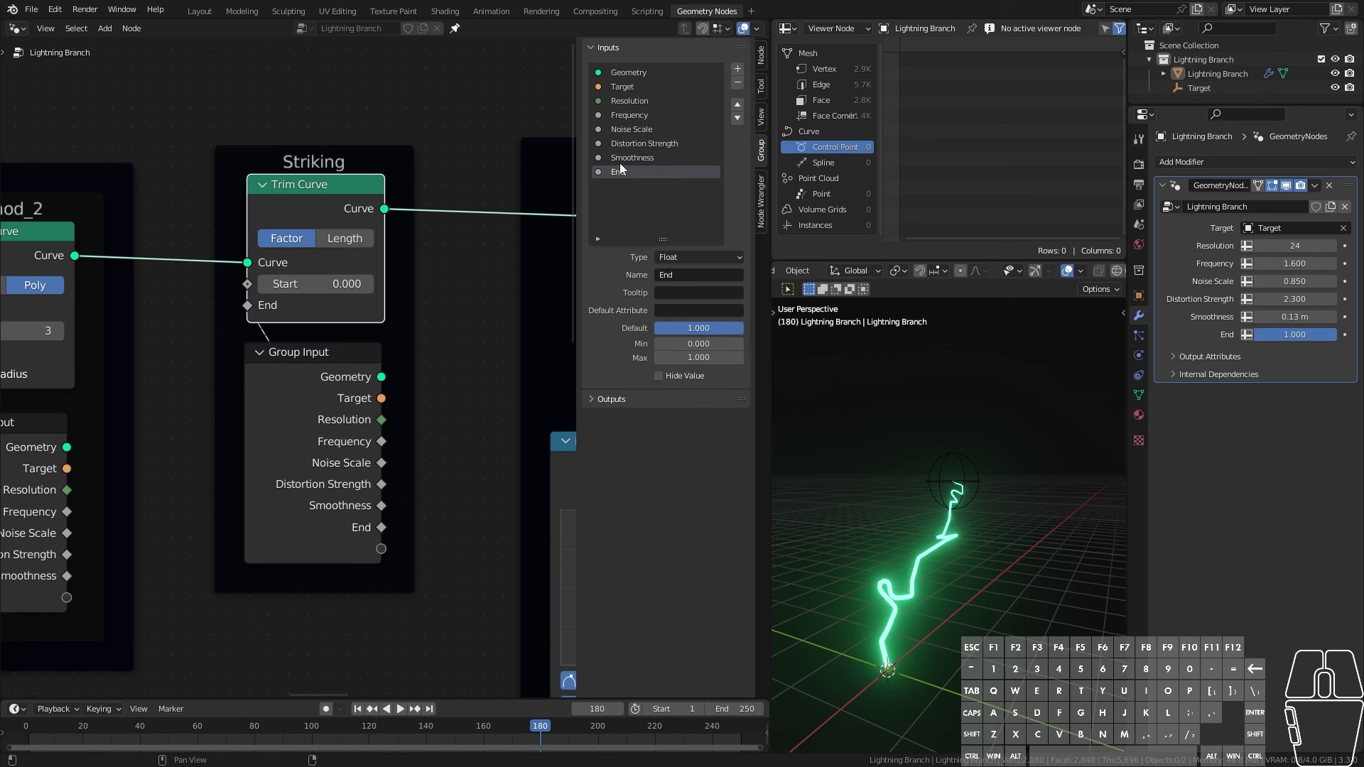
{"action": "left_click", "coordinate": [694, 274]}
{"action": "type", "text": "Striking"}
{"action": "key", "text": "Return"}
Step: Add a Group Input node beside the Mix node in the Radius frame
{"action": "scroll", "coordinate": [398, 466], "scroll_direction": "down", "scroll_amount": 9}
{"action": "middle_click_drag", "start_coordinate": [377, 467], "coordinate": [253, 452]}
{"action": "scroll", "coordinate": [422, 331], "scroll_direction": "up", "scroll_amount": 6}
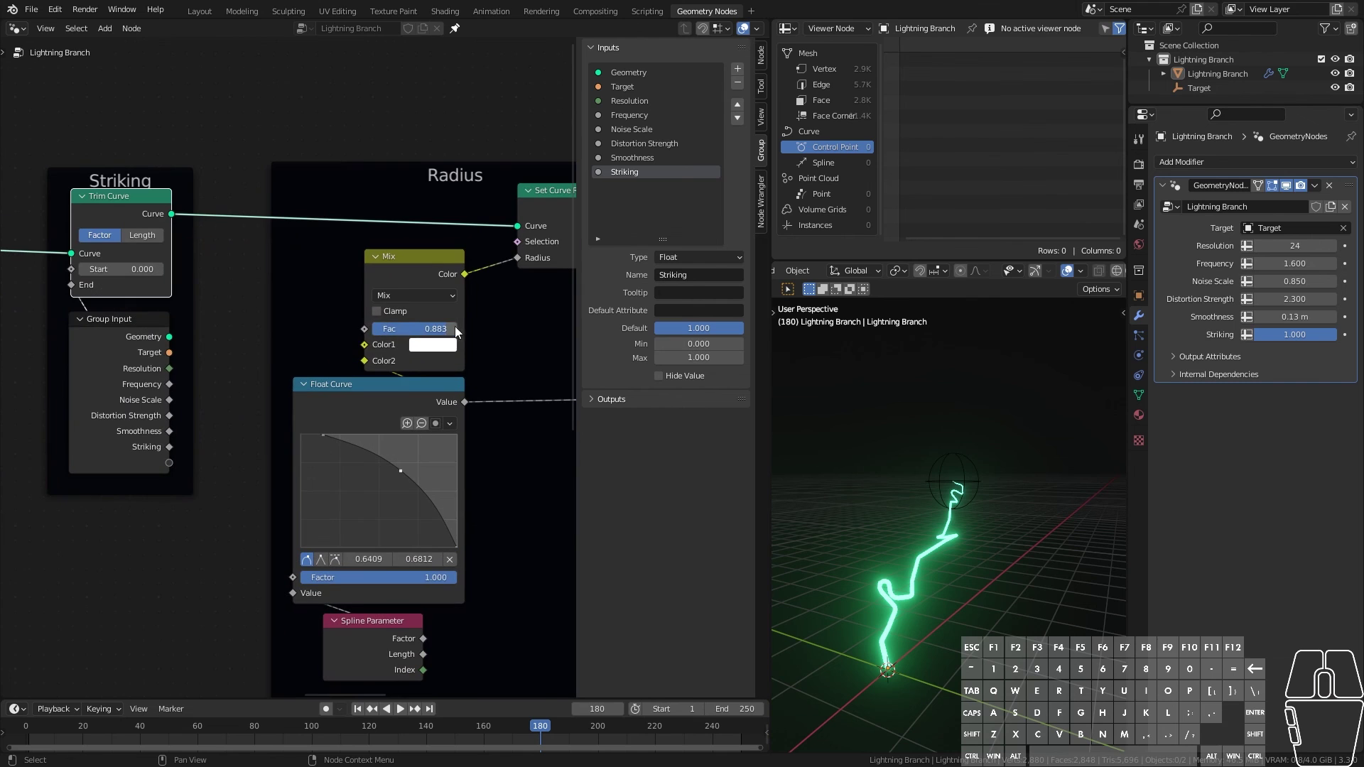
{"action": "key", "text": "shift+a"}
{"action": "mouse_move", "coordinate": [313, 314]}
{"action": "left_click", "coordinate": [365, 346]}
{"action": "left_click", "coordinate": [255, 215]}
Step: Make room around the Mix node and expose its Fac as a group input named Radius Factor
{"action": "mouse_move", "coordinate": [352, 328]}
{"action": "left_mouse_down"}
{"action": "mouse_move", "coordinate": [361, 353]}
{"action": "mouse_move", "coordinate": [363, 329]}
{"action": "left_mouse_up"}
{"action": "left_click_drag", "start_coordinate": [364, 330], "coordinate": [458, 248]}
{"action": "left_click_drag", "start_coordinate": [416, 272], "coordinate": [442, 271]}
{"action": "left_click_drag", "start_coordinate": [391, 328], "coordinate": [352, 360]}
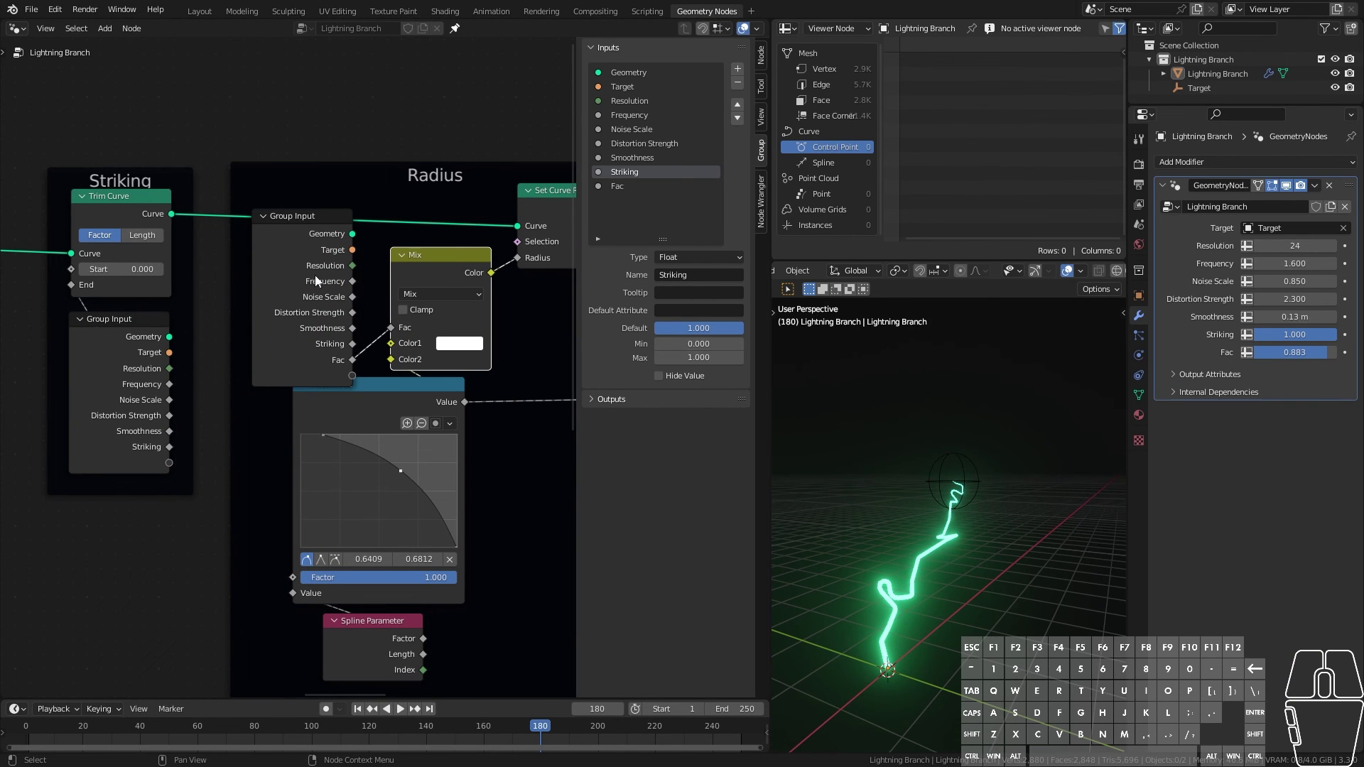
{"action": "left_click", "coordinate": [649, 186]}
{"action": "key", "text": "Return"}
Step: Add a Group Input node below the Combine XYZ node in the Material Parameters frame
{"action": "scroll", "coordinate": [500, 526], "scroll_direction": "down", "scroll_amount": 6}
{"action": "middle_click_drag", "start_coordinate": [501, 540], "coordinate": [57, 472]}
{"action": "scroll", "coordinate": [359, 454], "scroll_direction": "up", "scroll_amount": 5}
{"action": "middle_click_drag", "start_coordinate": [365, 484], "coordinate": [303, 503]}
{"action": "scroll", "coordinate": [358, 450], "scroll_direction": "up", "scroll_amount": 2}
{"action": "key", "text": "shift+a"}
{"action": "mouse_move", "coordinate": [405, 346]}
{"action": "left_click", "coordinate": [458, 345]}
{"action": "left_click", "coordinate": [240, 494]}
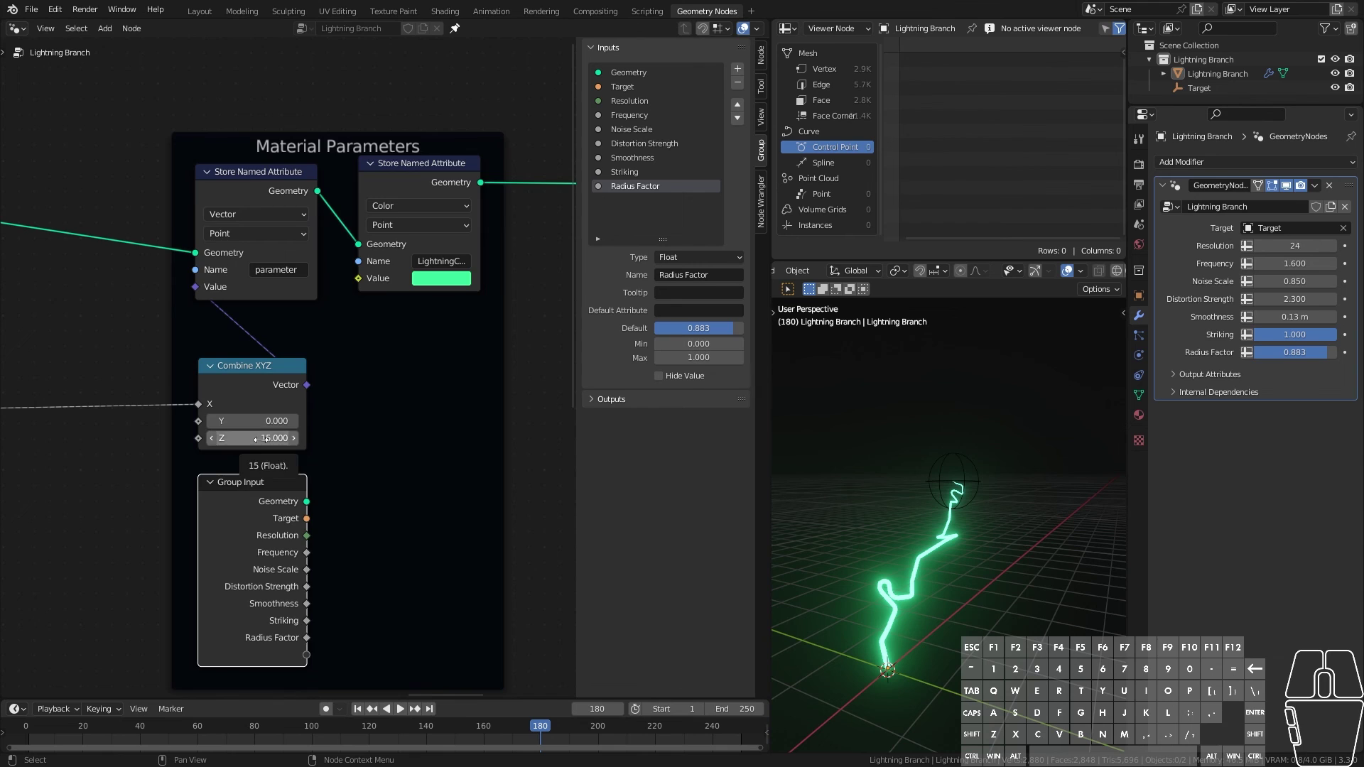
Step: Create a float group input named Lightning Strength with default 15, minimum 0 and maximum 100
{"action": "scroll", "coordinate": [252, 439], "scroll_direction": "down", "scroll_amount": 5}
{"action": "middle_click_drag", "start_coordinate": [252, 438], "coordinate": [514, 356]}
{"action": "middle_click_drag", "start_coordinate": [202, 340], "coordinate": [71, 350]}
{"action": "scroll", "coordinate": [402, 370], "scroll_direction": "up", "scroll_amount": 4}
{"action": "middle_click_drag", "start_coordinate": [249, 419], "coordinate": [115, 419]}
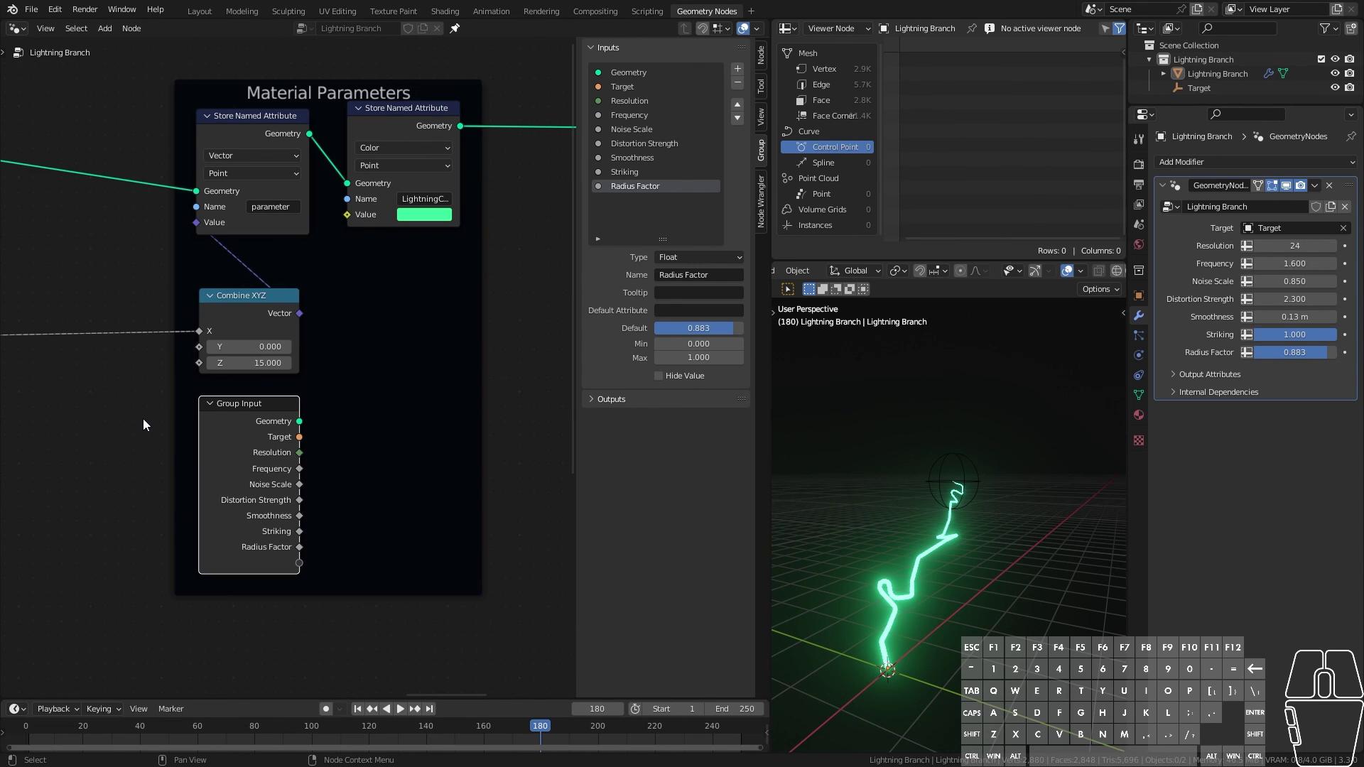
{"action": "left_click", "coordinate": [737, 68]}
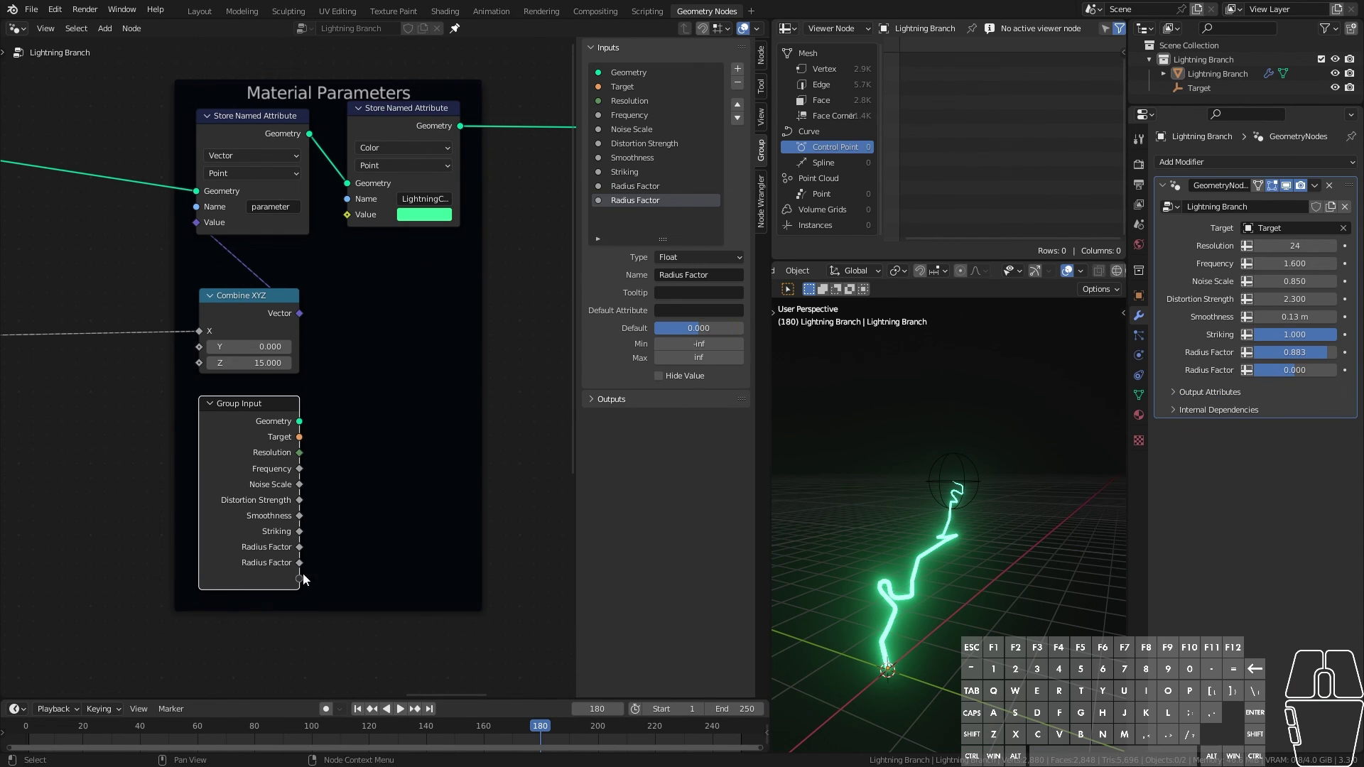
{"action": "left_click", "coordinate": [698, 257]}
{"action": "left_click", "coordinate": [703, 274]}
{"action": "type", "text": "Lightning Strength"}
{"action": "key", "text": "Return"}
{"action": "left_click", "coordinate": [699, 328]}
{"action": "type", "text": "15"}
{"action": "key", "text": "Tab"}
{"action": "type", "text": "0"}
{"action": "key", "text": "Tab"}
Step: Connect Lightning Strength to the Combine XYZ node's Z and set its value in the modifier to 15
{"action": "left_click_drag", "start_coordinate": [198, 363], "coordinate": [301, 563]}
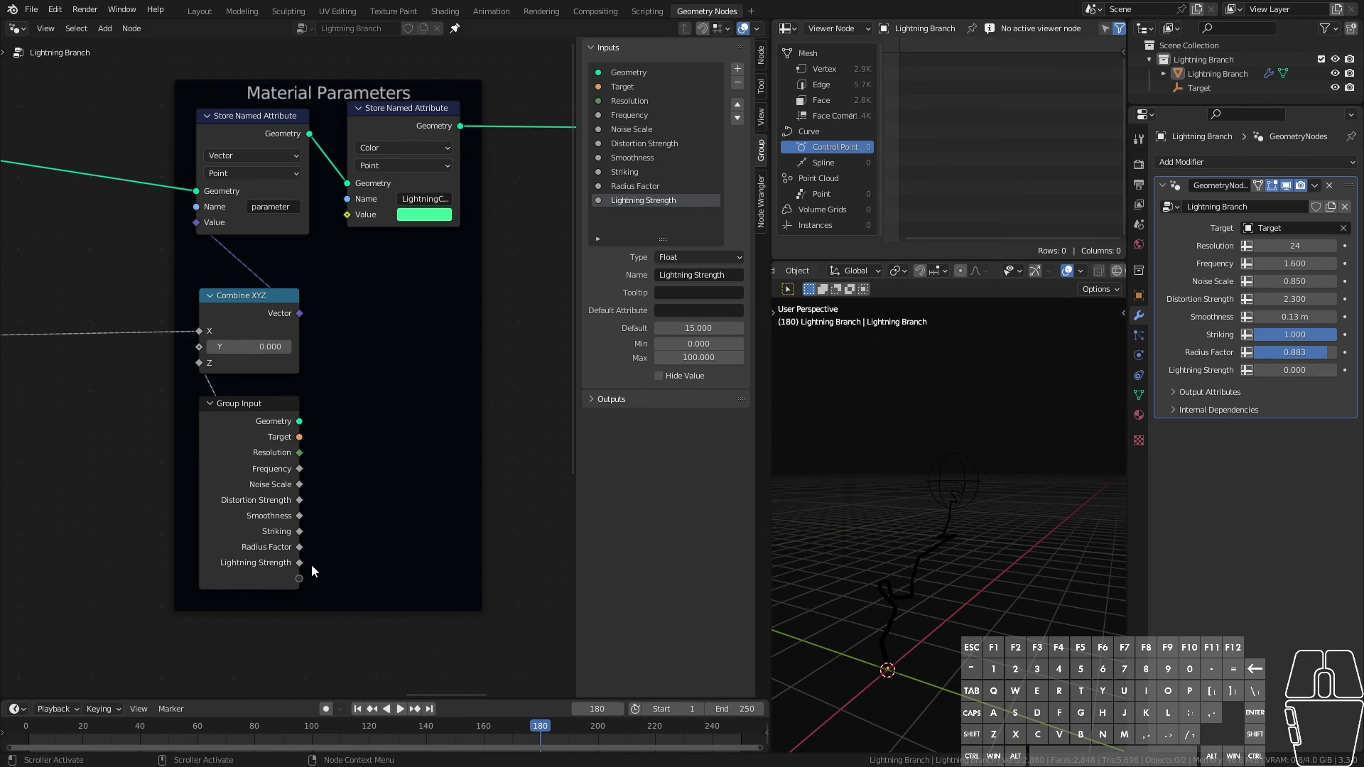
{"action": "double_click", "coordinate": [1294, 370]}
{"action": "type", "text": "15"}
{"action": "key", "text": "Return"}
{"action": "middle_click_drag", "start_coordinate": [944, 582], "coordinate": [904, 495]}
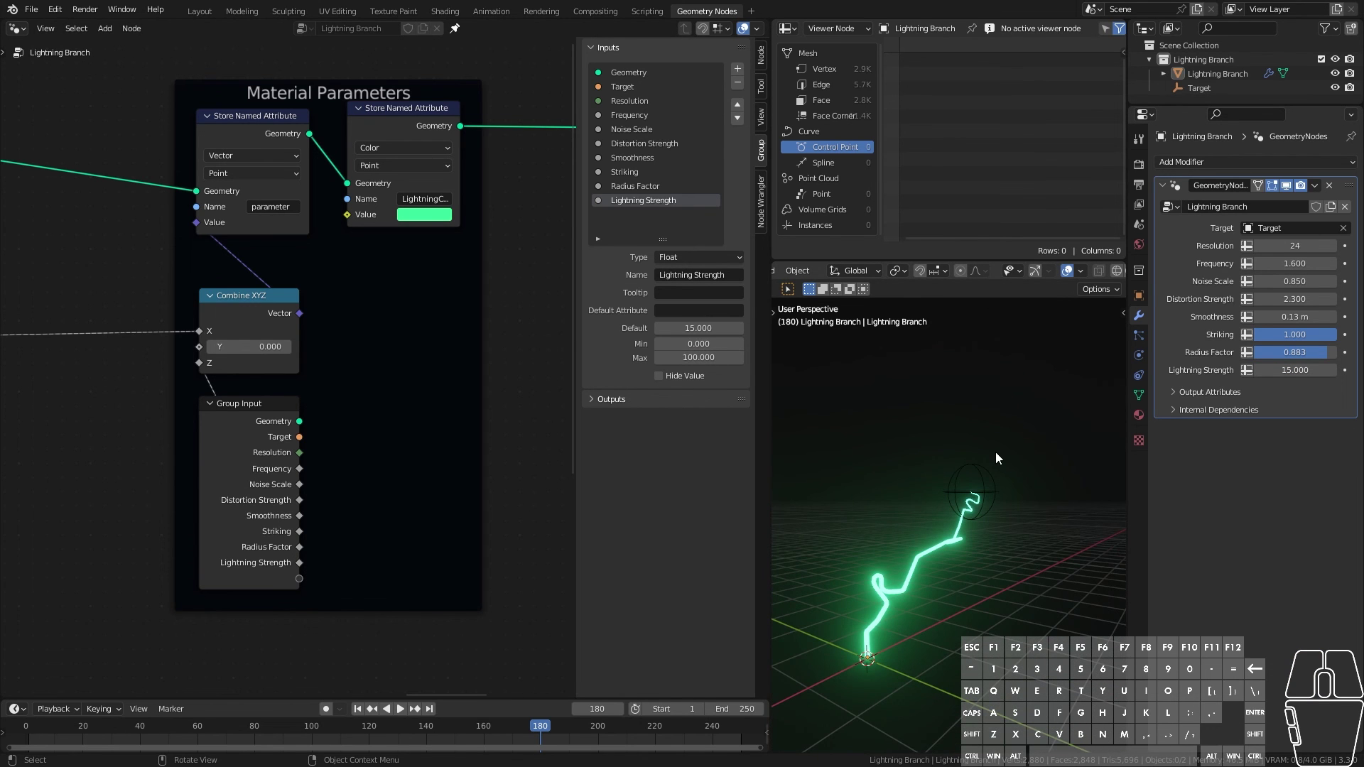
Step: Expose the Value of the color Store Named Attribute node as a group input named Lightning Color
{"action": "left_click_drag", "start_coordinate": [347, 215], "coordinate": [331, 217]}
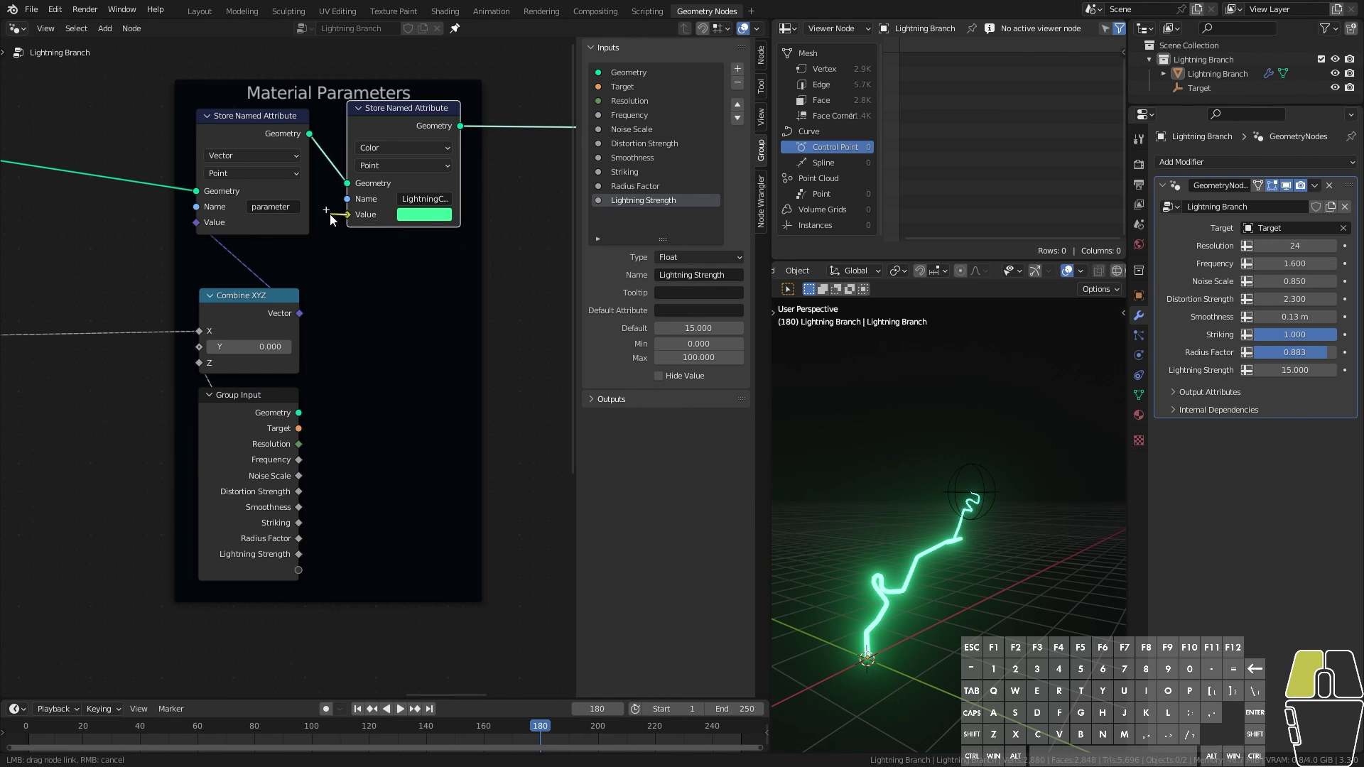
{"action": "left_click_drag", "start_coordinate": [426, 542], "coordinate": [298, 569]}
{"action": "double_click", "coordinate": [628, 214]}
{"action": "type", "text": "Lightning Co"}
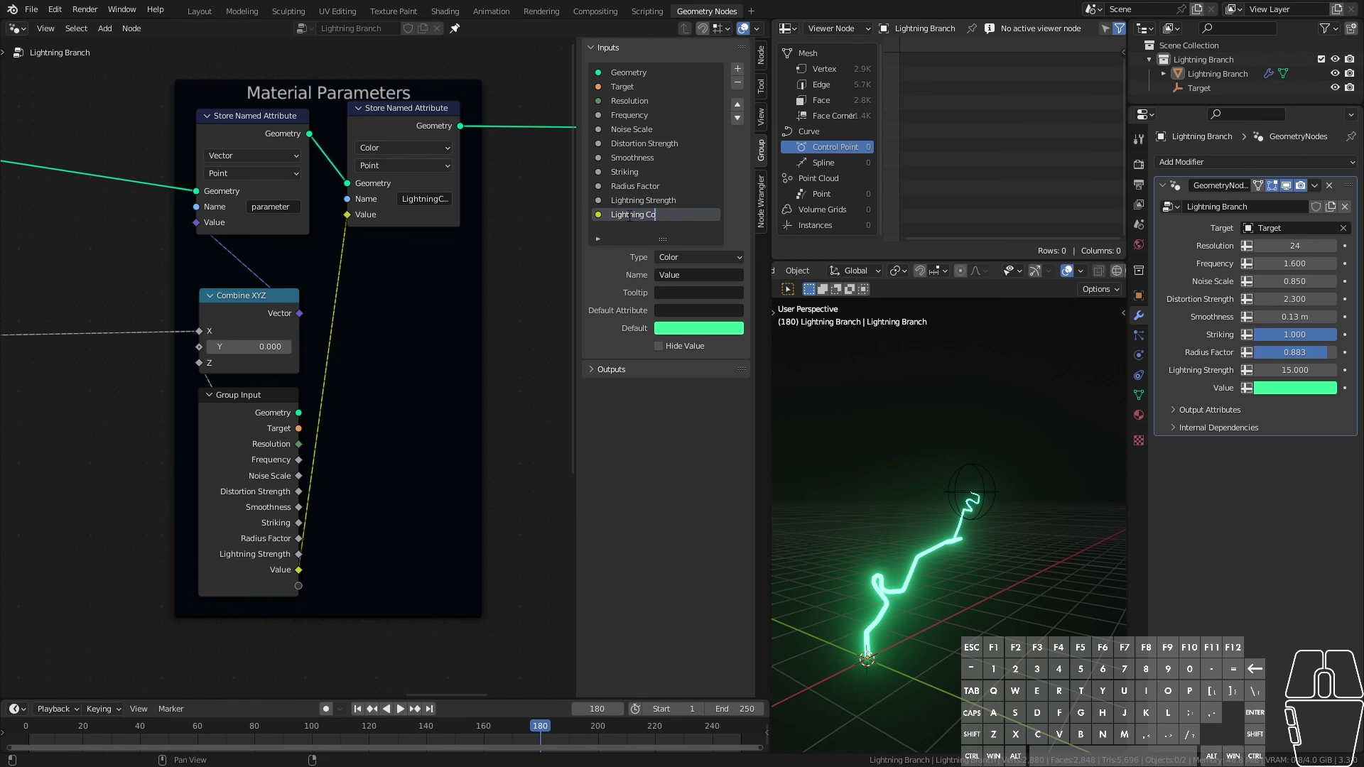
Step: Add a Group Input node beside Curve Circle and expose the circle's Resolution and Radius as group inputs
{"action": "scroll", "coordinate": [421, 590], "scroll_direction": "down", "scroll_amount": 2}
{"action": "middle_click_drag", "start_coordinate": [442, 593], "coordinate": [277, 491]}
{"action": "scroll", "coordinate": [277, 491], "scroll_direction": "down", "scroll_amount": 6}
{"action": "middle_click_drag", "start_coordinate": [376, 430], "coordinate": [233, 505]}
{"action": "scroll", "coordinate": [336, 458], "scroll_direction": "up", "scroll_amount": 5}
{"action": "key", "text": "shift+a"}
{"action": "left_click", "coordinate": [403, 412]}
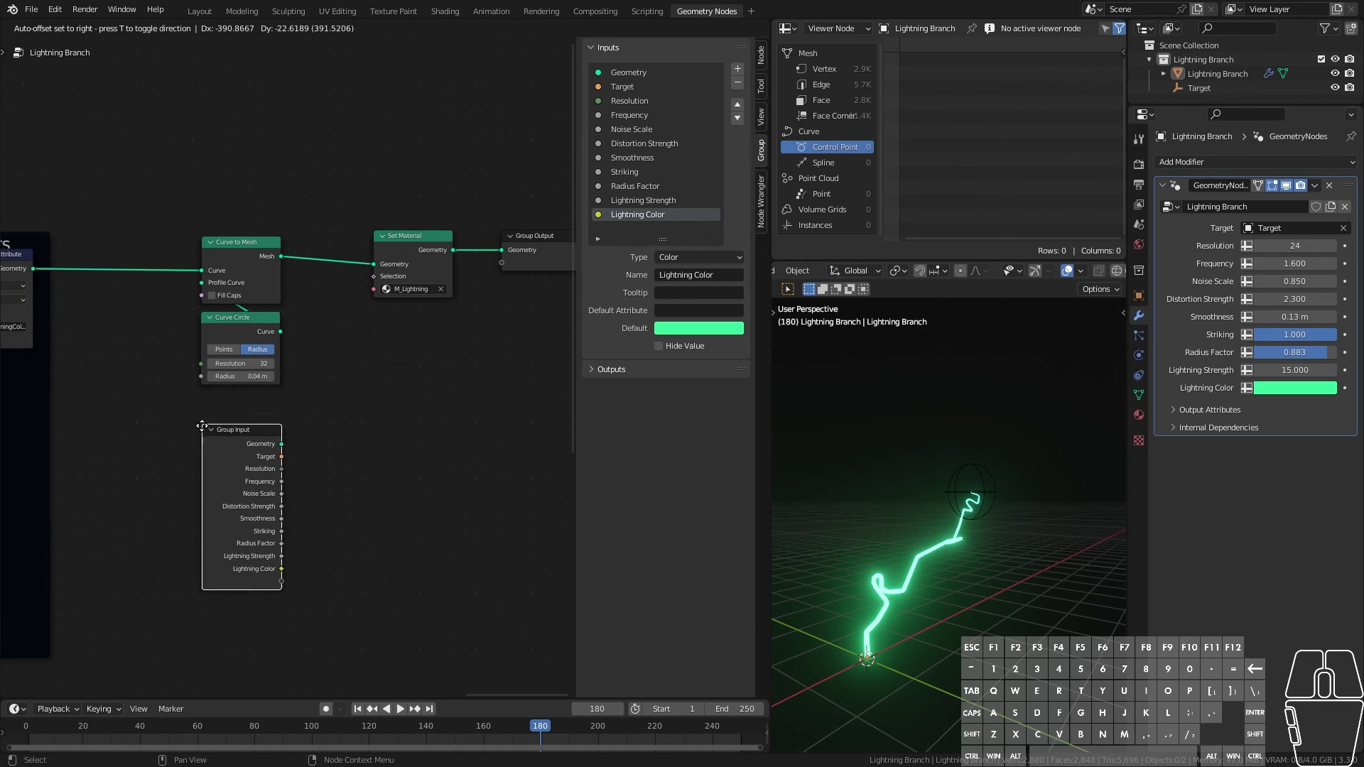
{"action": "left_click", "coordinate": [101, 318]}
{"action": "left_click_drag", "start_coordinate": [201, 363], "coordinate": [179, 474]}
{"action": "left_click_drag", "start_coordinate": [201, 376], "coordinate": [180, 486]}
Step: Duplicate the Group Input node below Set Material and expose that node's Material as a group input
{"action": "left_click", "coordinate": [150, 397]}
{"action": "key", "text": "shift+d"}
{"action": "left_click", "coordinate": [404, 409]}
{"action": "left_click_drag", "start_coordinate": [373, 289], "coordinate": [433, 509]}
{"action": "left_click_drag", "start_coordinate": [386, 405], "coordinate": [402, 389]}
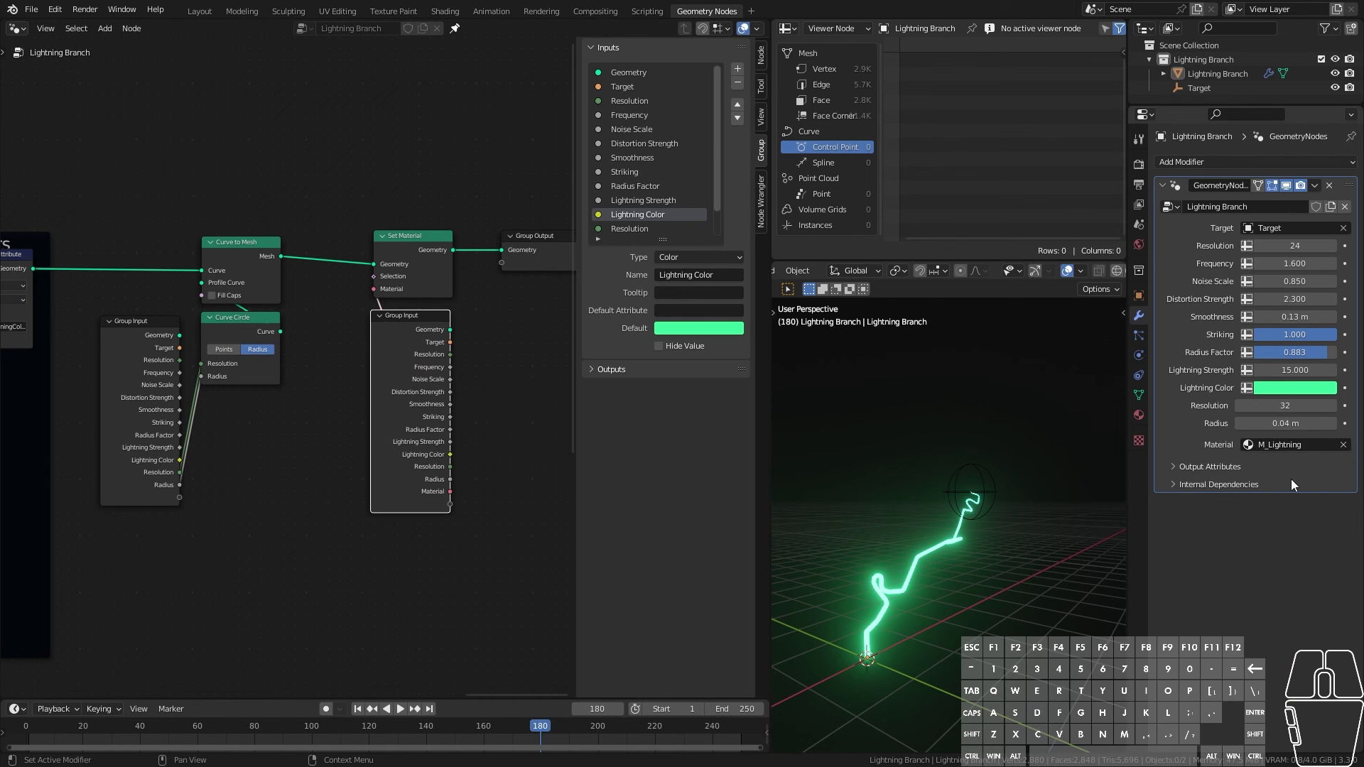
Step: Rename the Curve Circle's exposed Resolution and Radius inputs to Mesh Resolution and Mesh Radius
{"action": "left_click_drag", "start_coordinate": [662, 240], "coordinate": [662, 310]}
{"action": "left_click", "coordinate": [639, 228]}
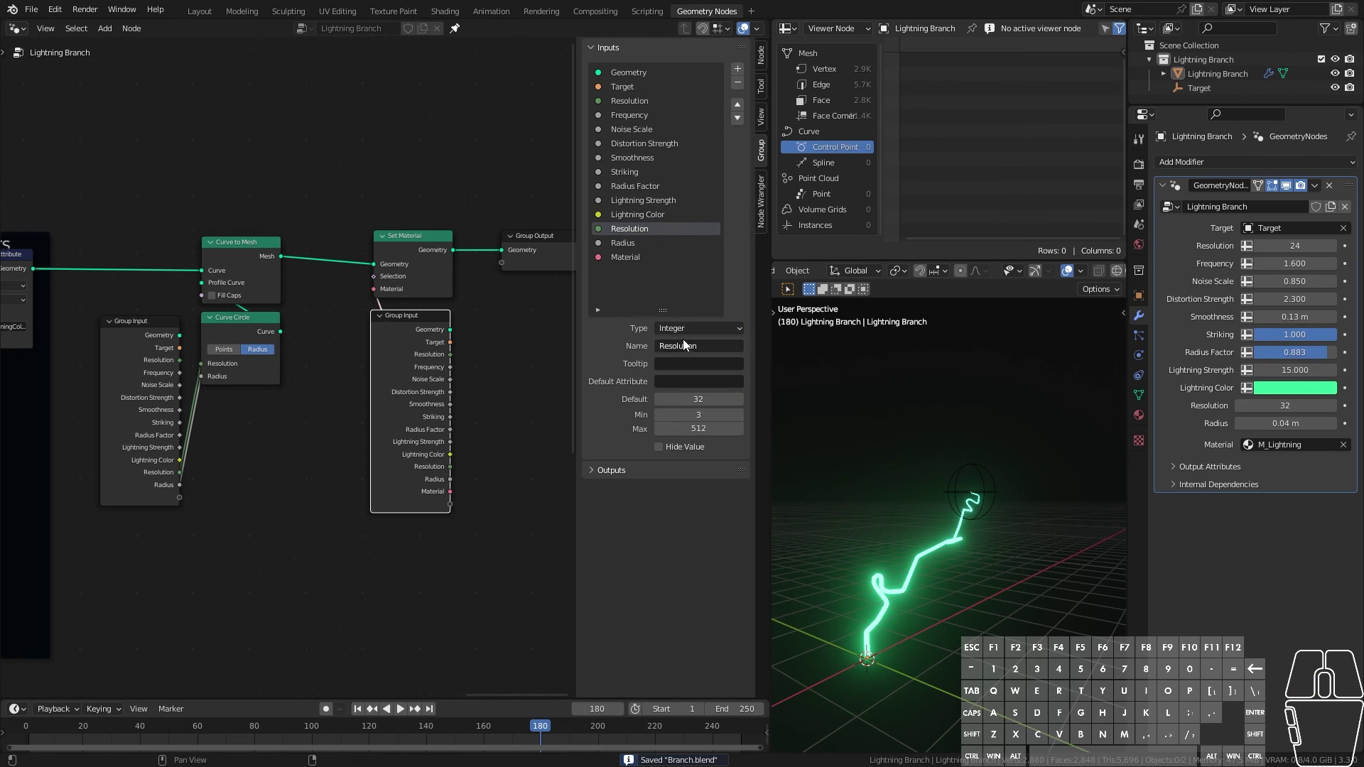
{"action": "left_click", "coordinate": [692, 346]}
{"action": "key", "text": "Return"}
{"action": "left_click", "coordinate": [640, 243]}
{"action": "left_click", "coordinate": [686, 343]}
{"action": "left_click", "coordinate": [659, 346]}
{"action": "type", "text": "Mesh"}
{"action": "key", "text": "Return"}
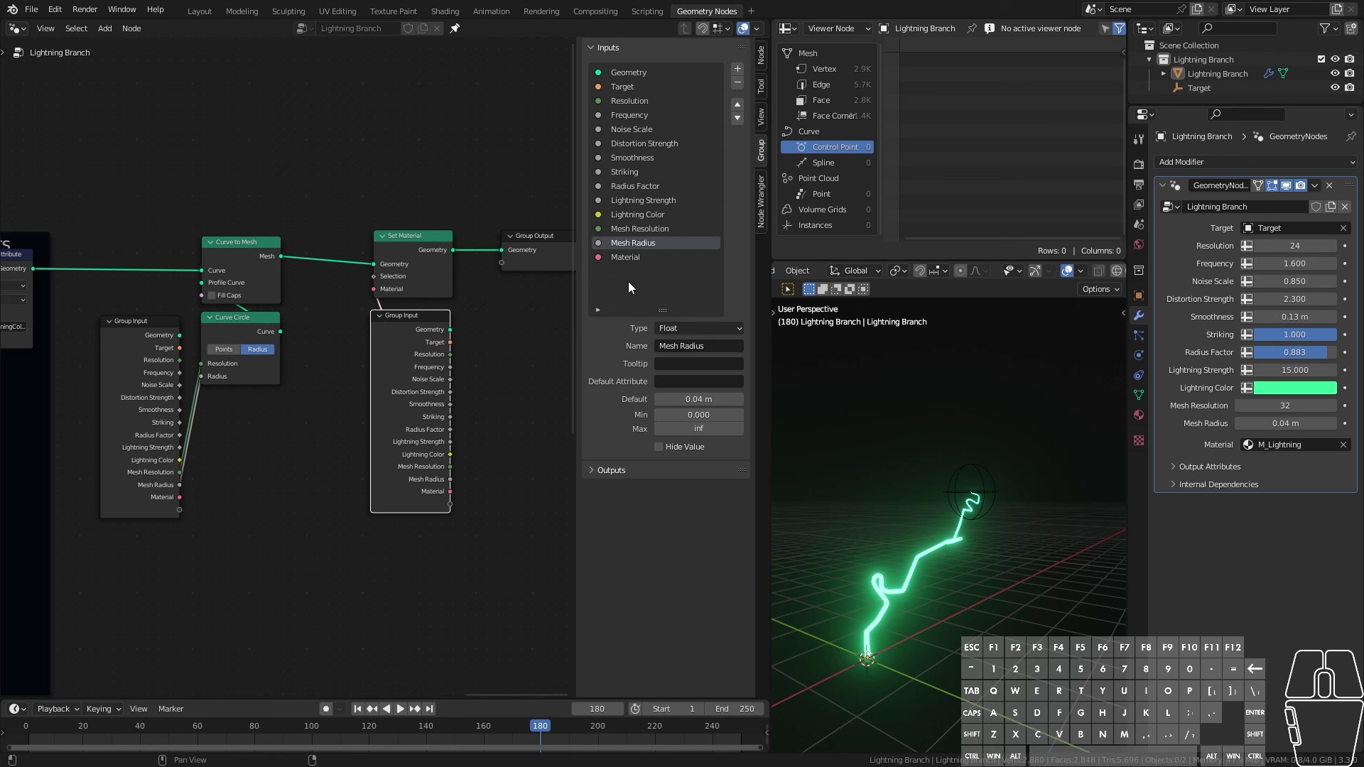
Step: Reorder the group inputs so Lightning Color and Lightning Strength come last, directly after Material
{"action": "left_click", "coordinate": [648, 215]}
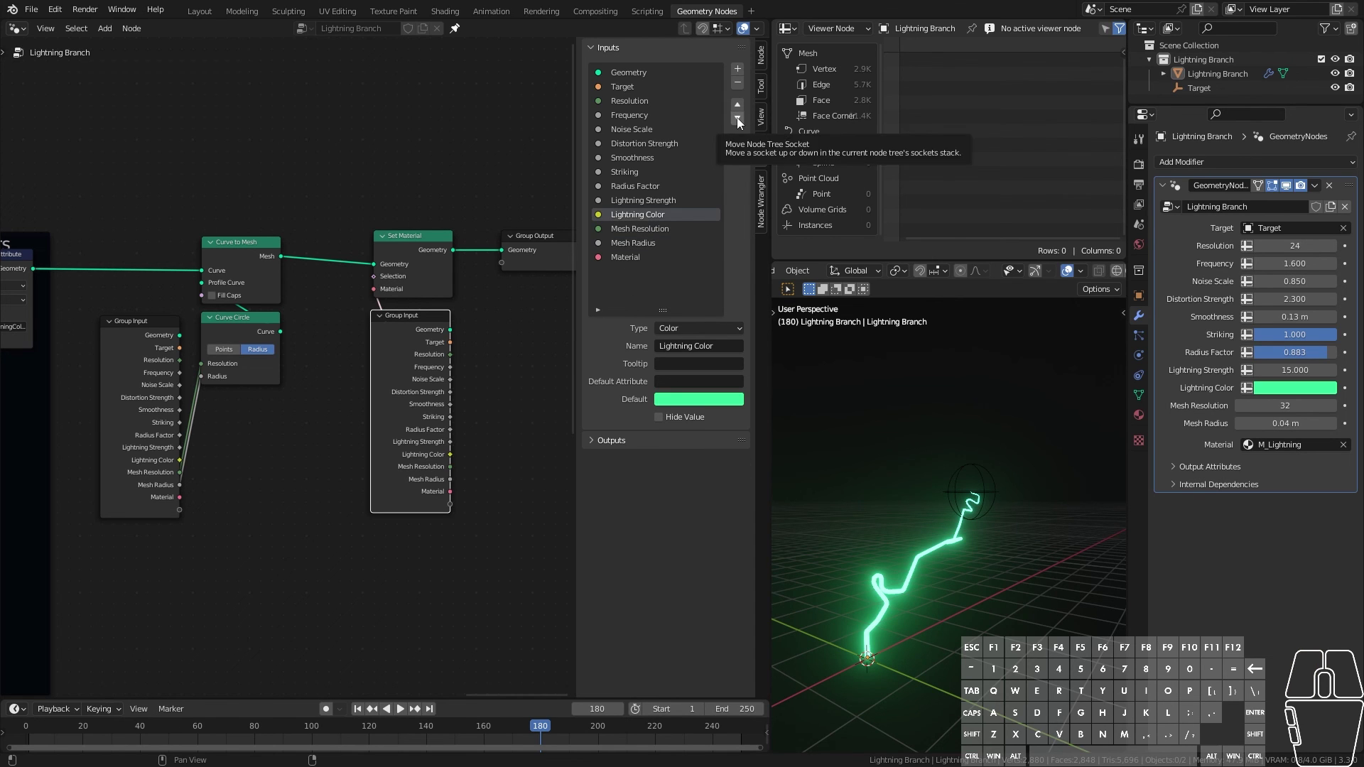
{"action": "left_click", "coordinate": [737, 118]}
{"action": "left_click", "coordinate": [737, 118]}
{"action": "left_click", "coordinate": [663, 200]}
{"action": "left_click", "coordinate": [737, 118]}
{"action": "left_click", "coordinate": [737, 118]}
{"action": "left_click", "coordinate": [736, 118]}
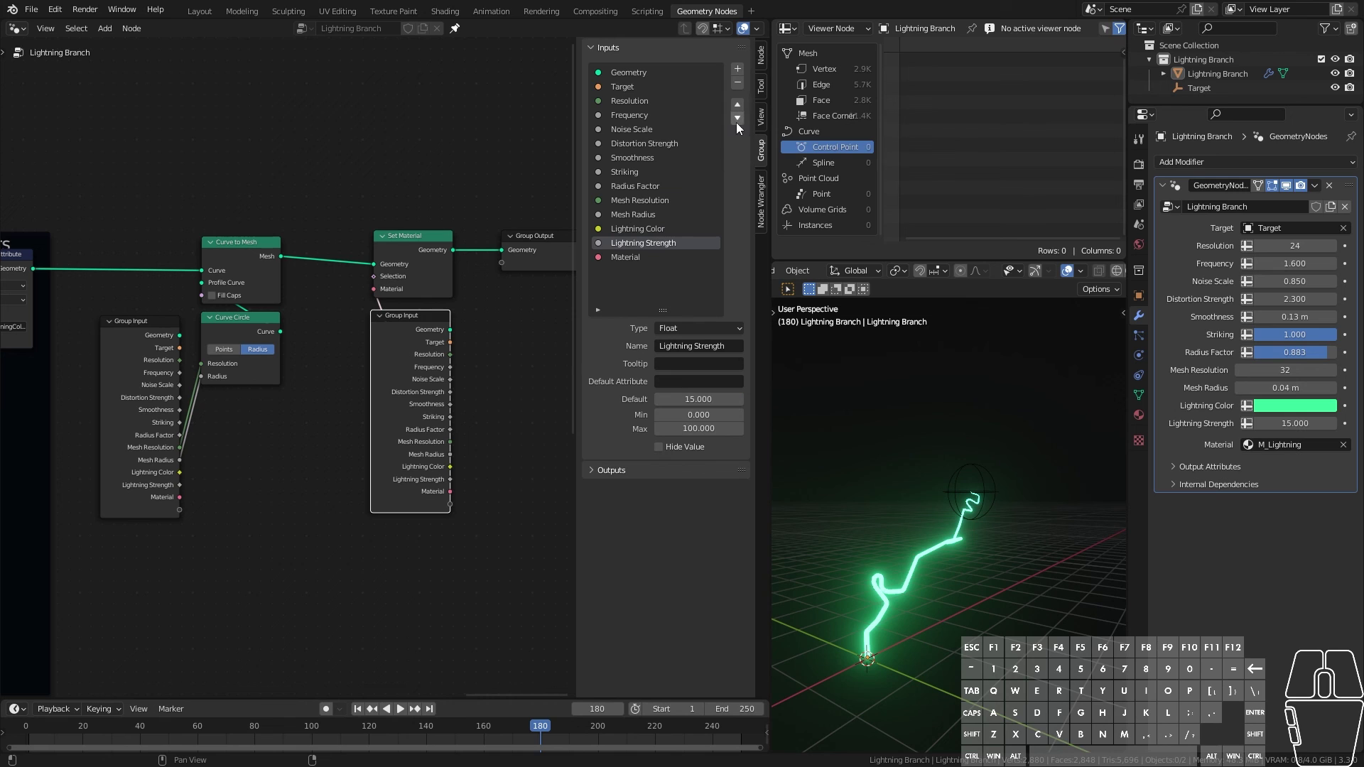
{"action": "left_click", "coordinate": [736, 118]}
{"action": "left_click", "coordinate": [642, 232]}
{"action": "left_click", "coordinate": [736, 117]}
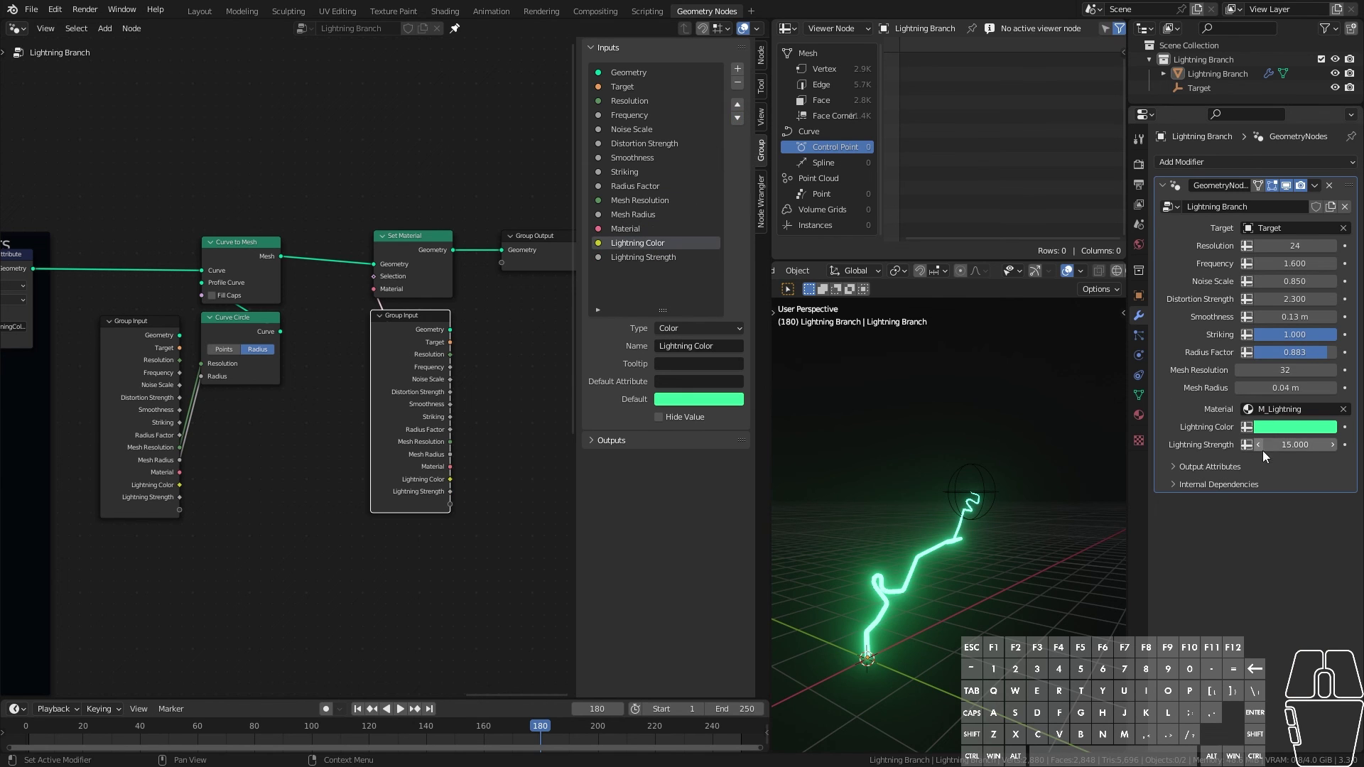
Step: Move the Radius Factor input down so it sits directly after Mesh Radius
{"action": "left_click", "coordinate": [646, 187]}
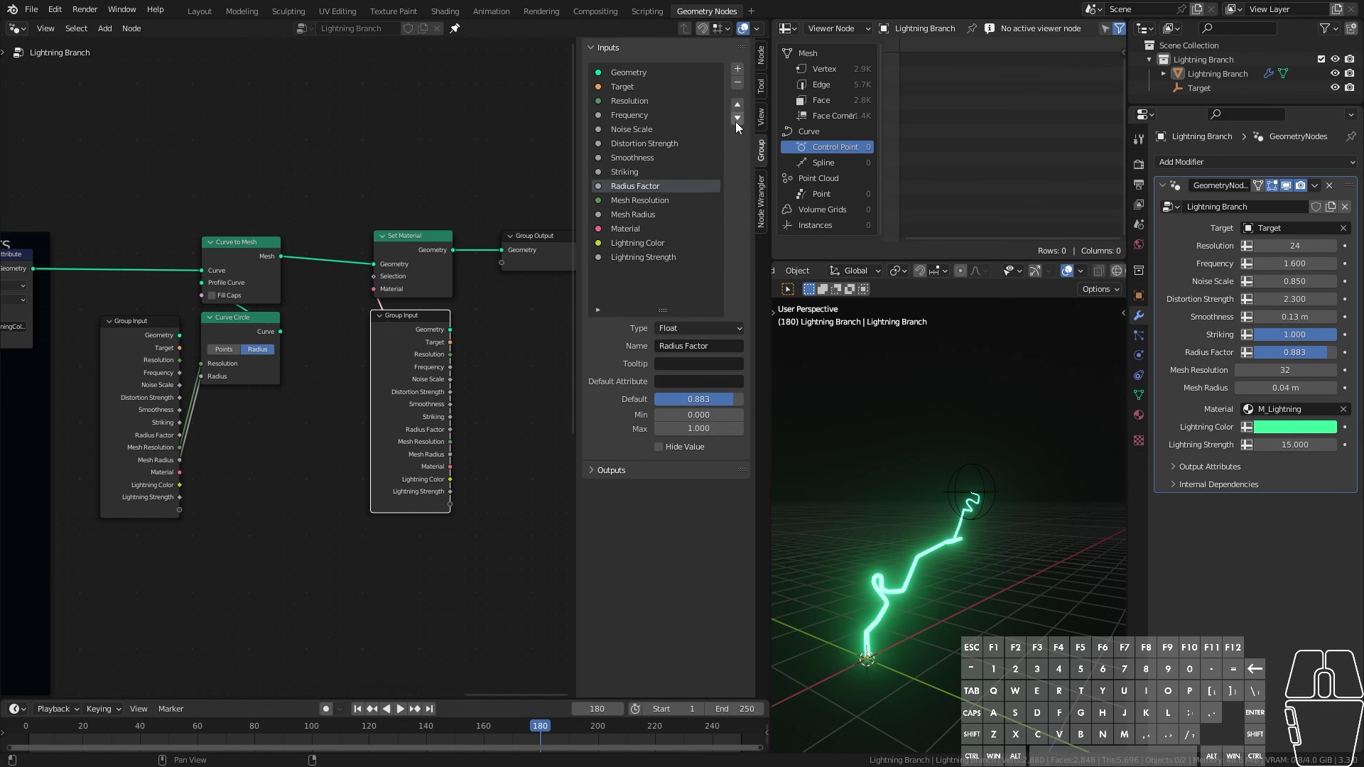
{"action": "left_click", "coordinate": [736, 118]}
{"action": "left_click", "coordinate": [736, 118]}
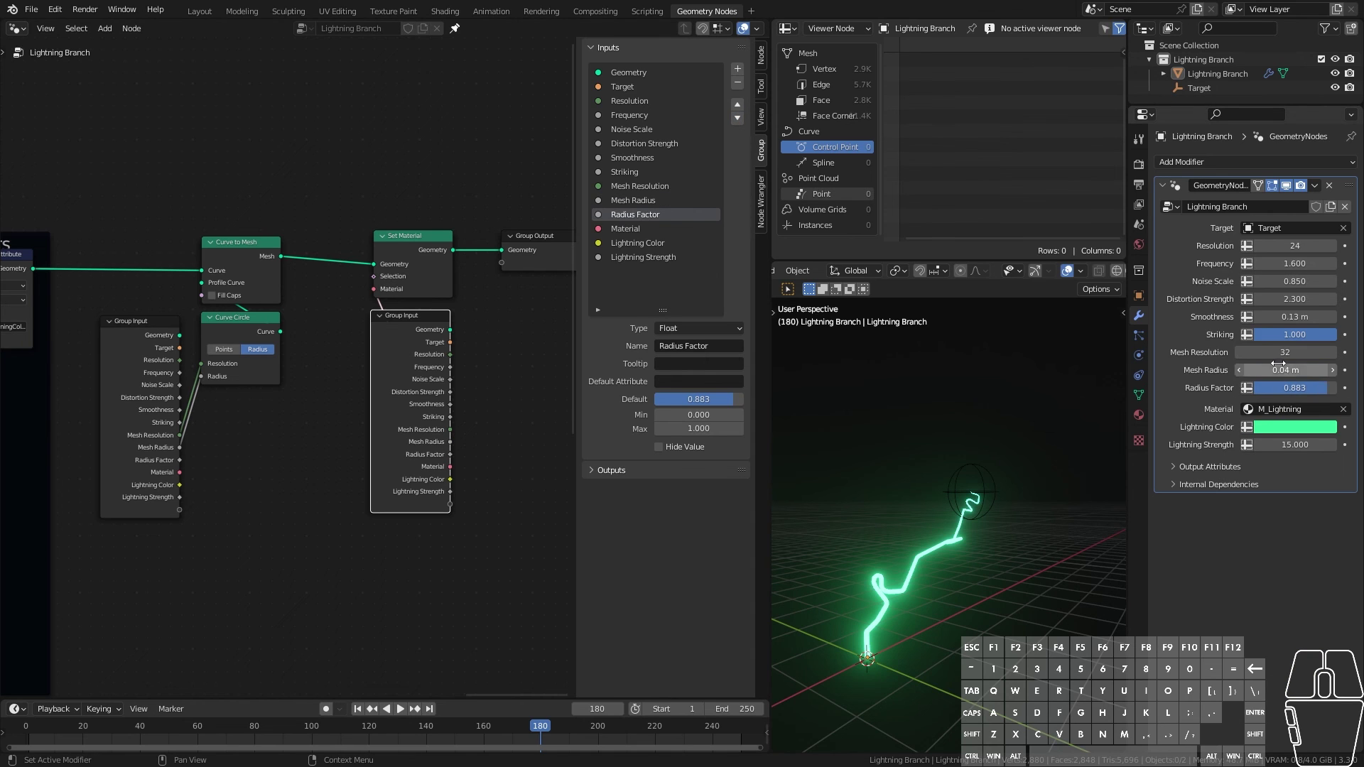
Step: Move the Striking input up to directly after Target and hide the node editor's sidebar
{"action": "left_click", "coordinate": [648, 175]}
{"action": "left_click", "coordinate": [736, 104]}
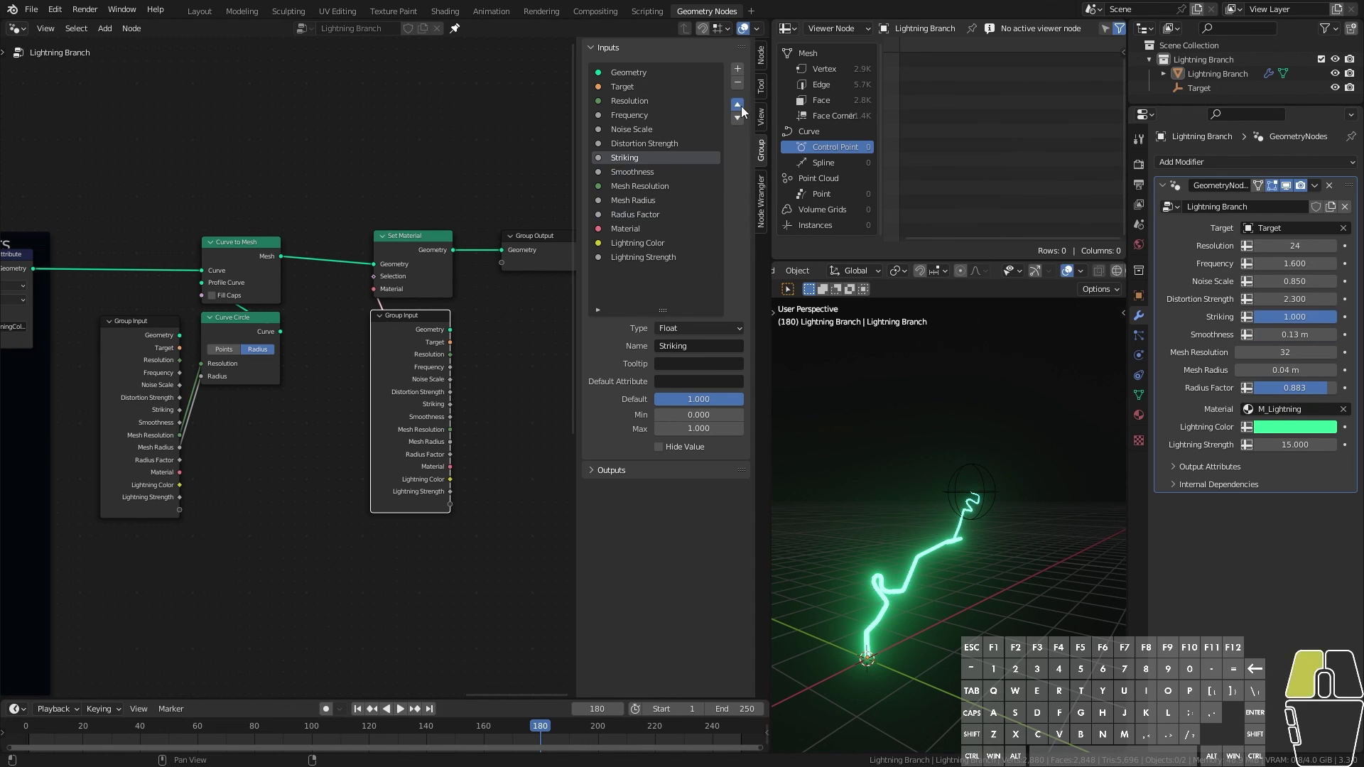
{"action": "left_click", "coordinate": [736, 104]}
{"action": "left_click", "coordinate": [737, 104]}
{"action": "left_click", "coordinate": [737, 104]}
{"action": "left_click", "coordinate": [737, 104]}
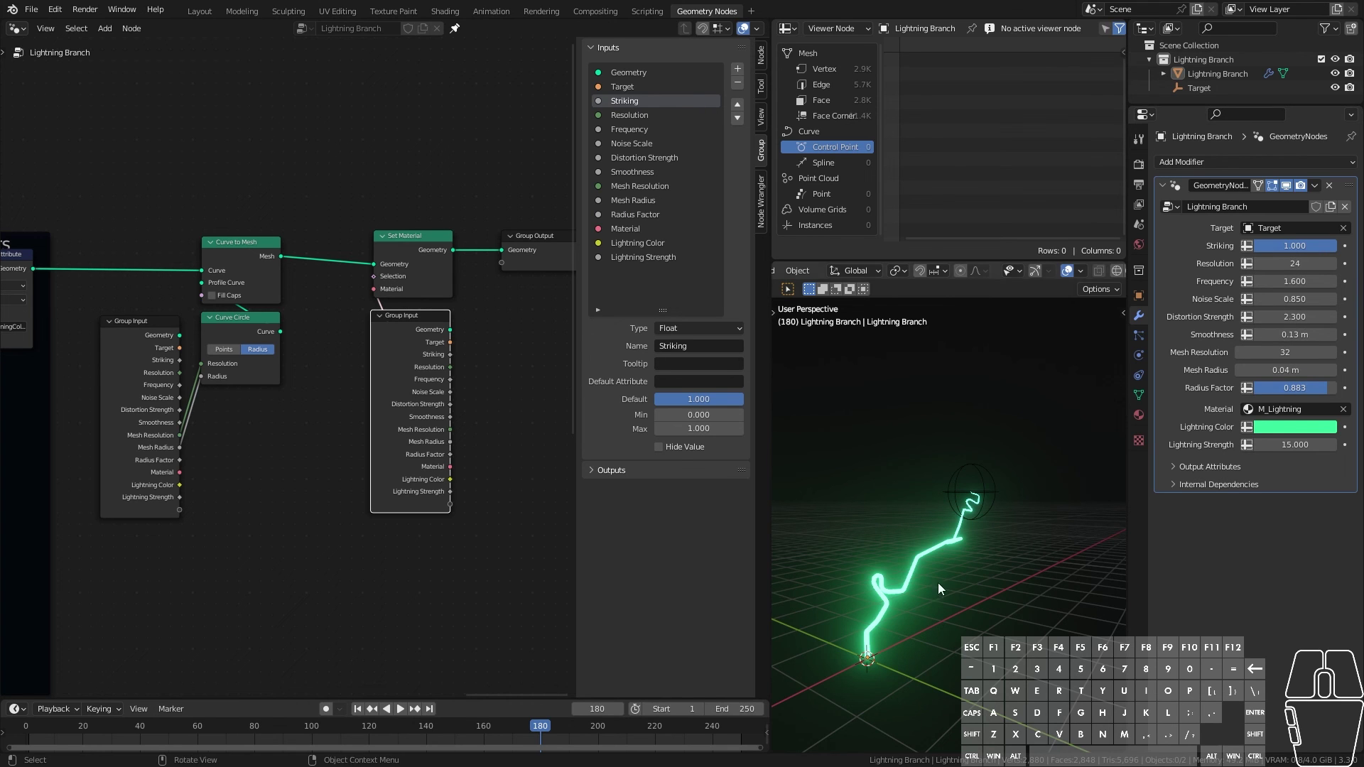
{"action": "key", "text": "n"}
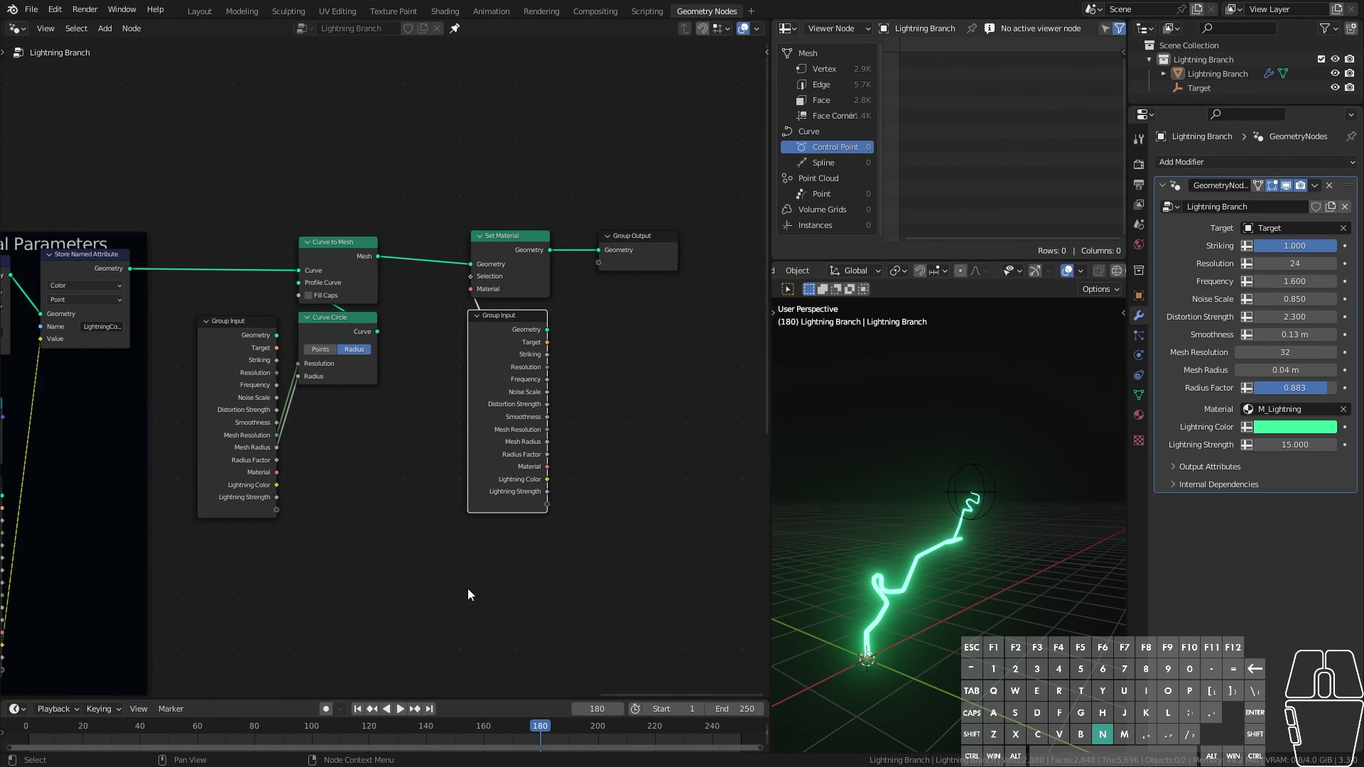
Step: Hide the unused sockets on both Group Input nodes in the Lightning Branch frame and realign the one feeding Target
{"action": "scroll", "coordinate": [548, 594], "scroll_direction": "down", "scroll_amount": 4}
{"action": "middle_click_drag", "start_coordinate": [368, 570], "coordinate": [598, 576]}
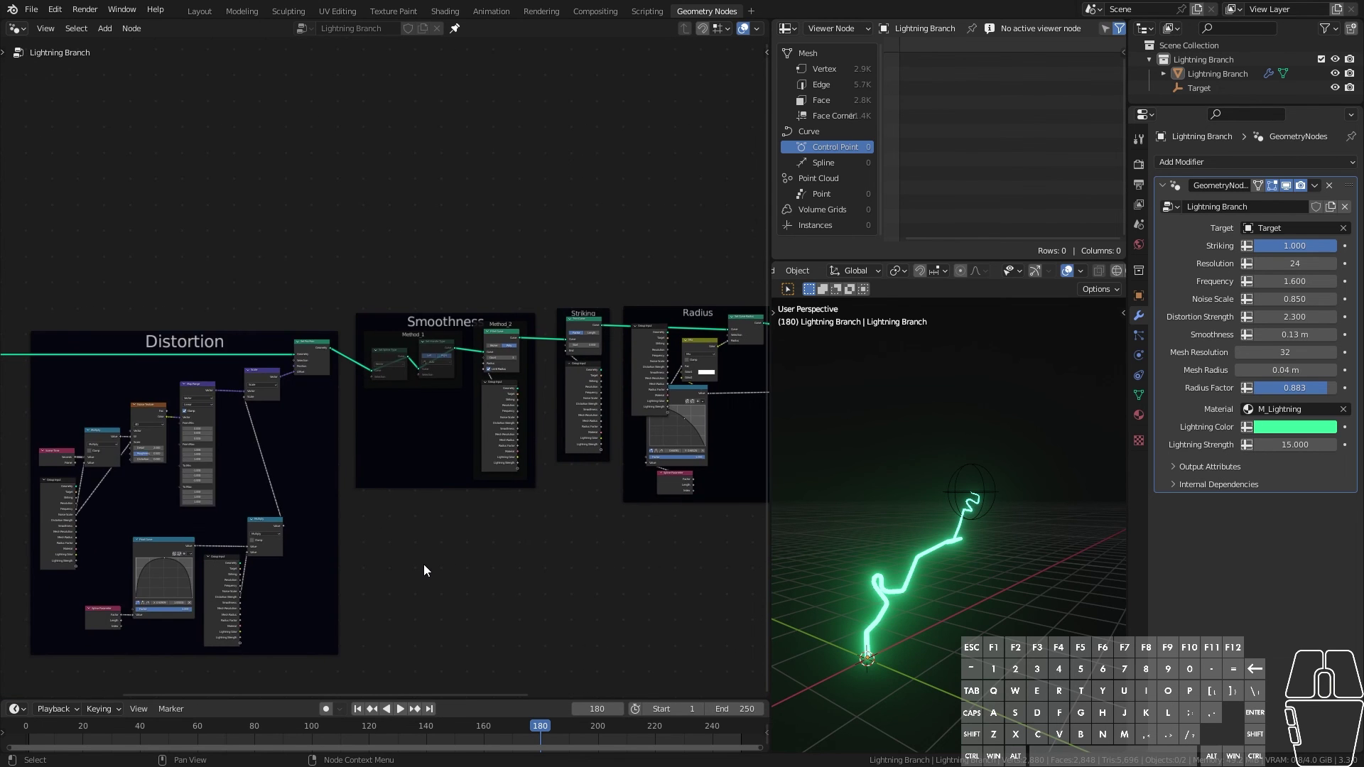
{"action": "scroll", "coordinate": [423, 569], "scroll_direction": "down", "scroll_amount": 2}
{"action": "middle_click_drag", "start_coordinate": [415, 571], "coordinate": [718, 529]}
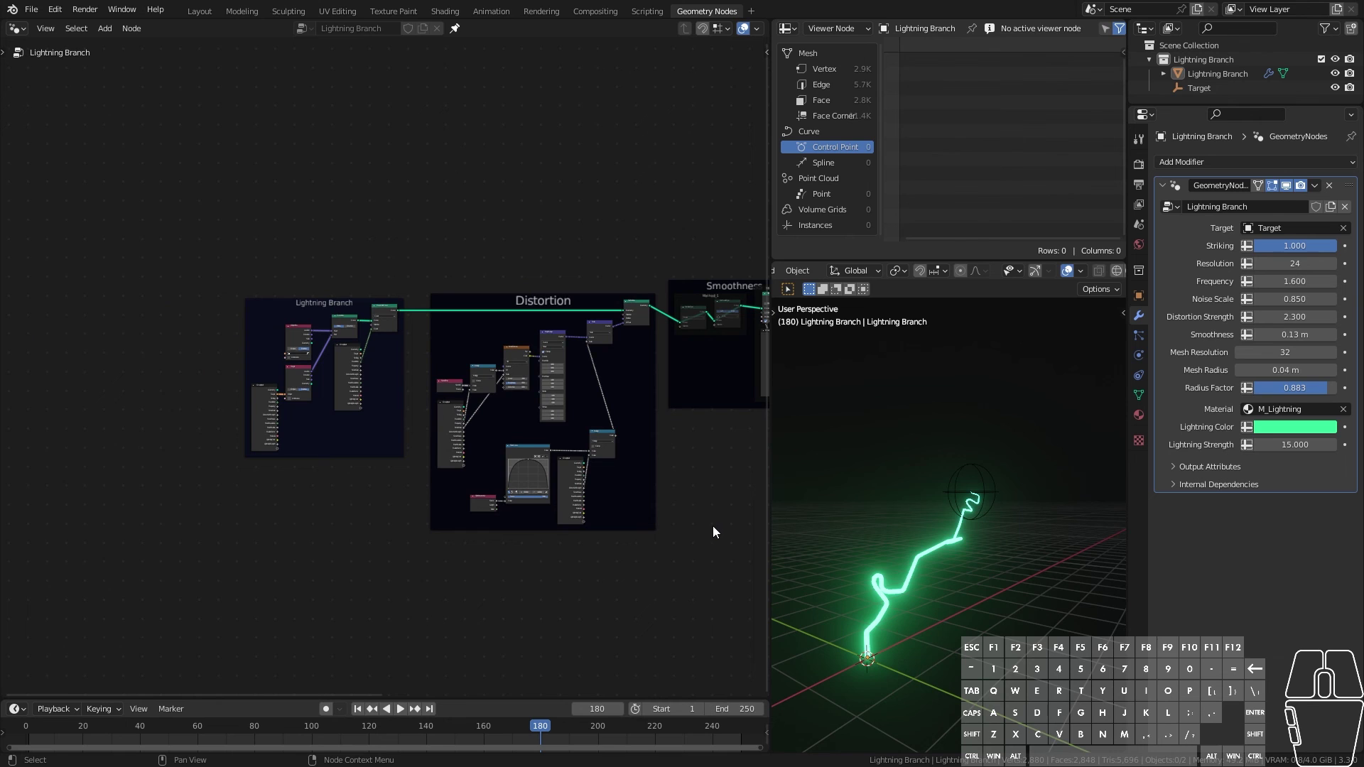
{"action": "scroll", "coordinate": [258, 497], "scroll_direction": "up", "scroll_amount": 4}
{"action": "middle_click_drag", "start_coordinate": [249, 499], "coordinate": [382, 395]}
{"action": "scroll", "coordinate": [421, 437], "scroll_direction": "up", "scroll_amount": 2}
{"action": "left_click", "coordinate": [258, 351]}
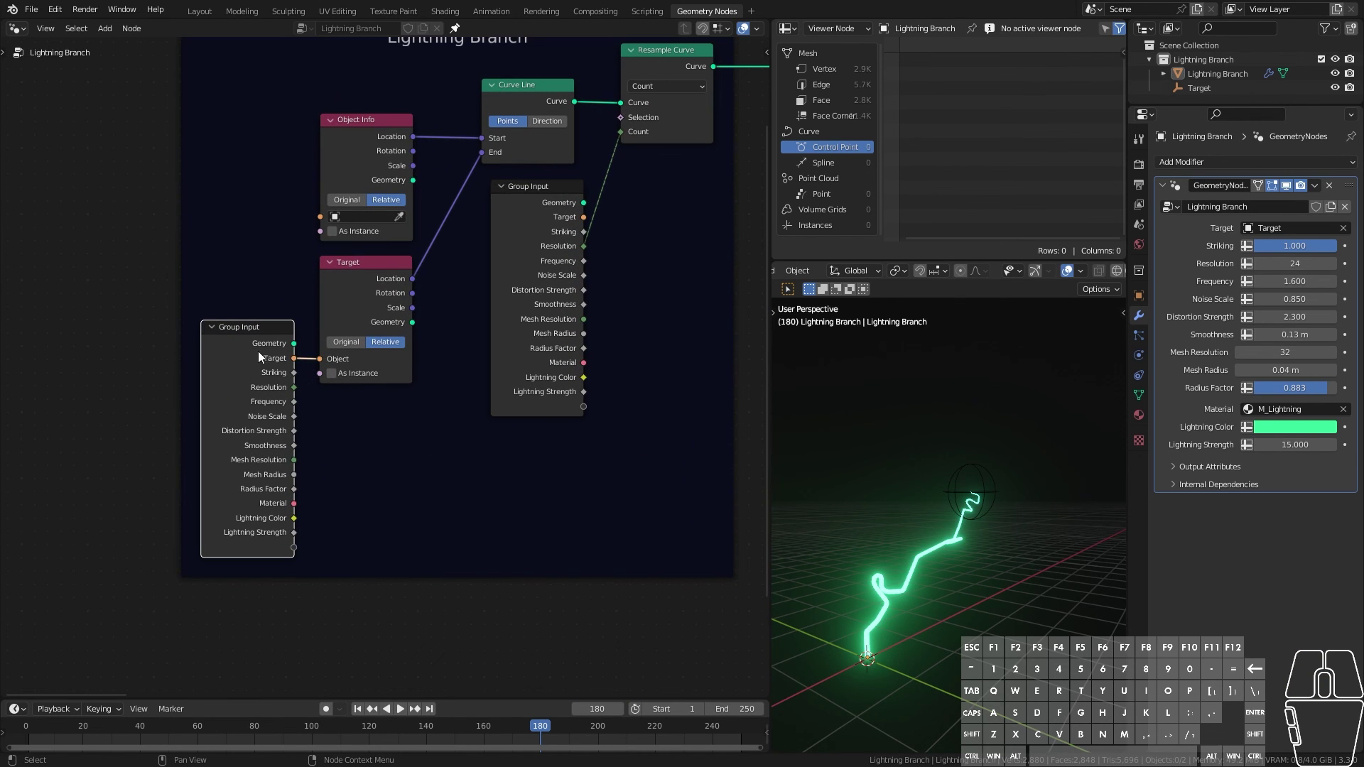
{"action": "key", "text": "ctrl+h"}
{"action": "left_click_drag", "start_coordinate": [262, 342], "coordinate": [262, 359]}
{"action": "middle_click_drag", "start_coordinate": [533, 296], "coordinate": [383, 357]}
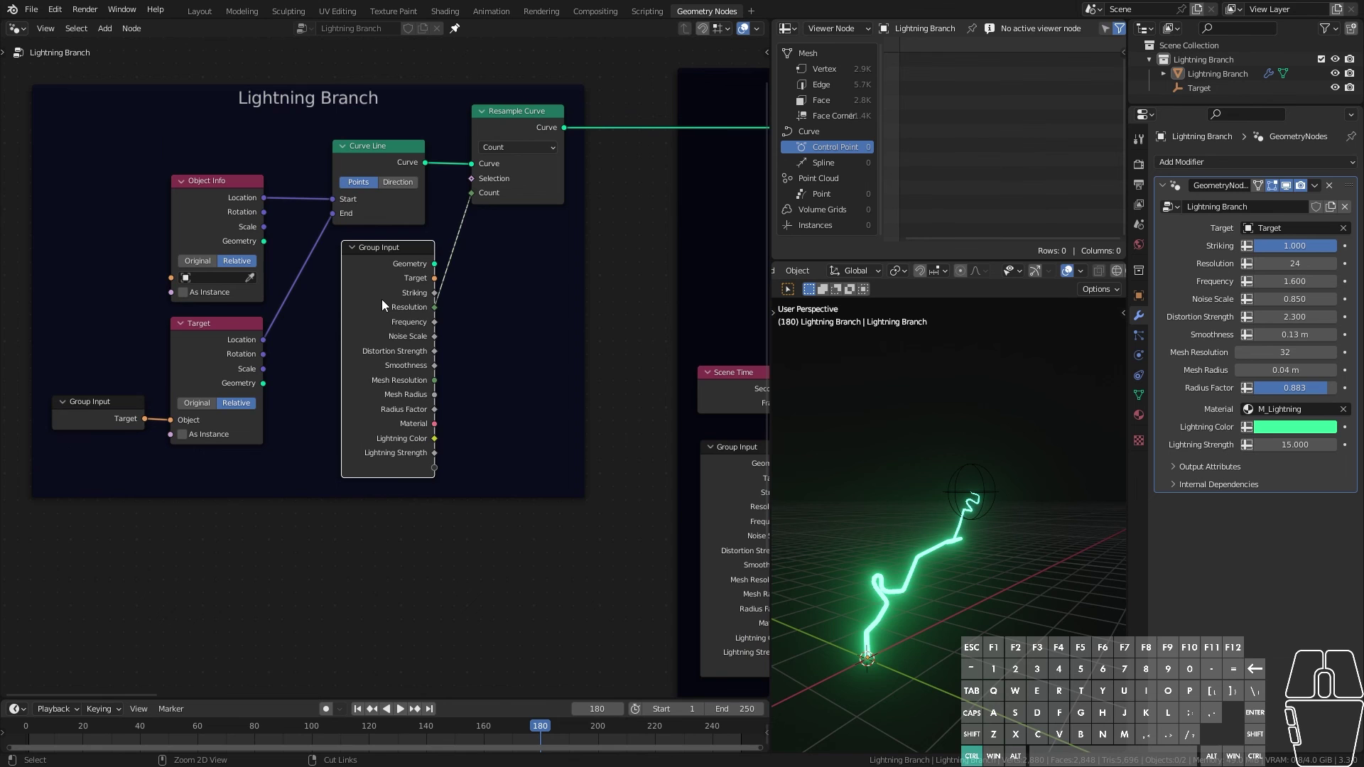
{"action": "key", "text": "ctrl+h"}
Step: Hide the unused sockets on the two Group Input nodes in the Distortion frame
{"action": "scroll", "coordinate": [455, 391], "scroll_direction": "down", "scroll_amount": 1}
{"action": "middle_click_drag", "start_coordinate": [710, 455], "coordinate": [419, 388]}
{"action": "left_click", "coordinate": [440, 401]}
{"action": "key", "text": "ctrl+h"}
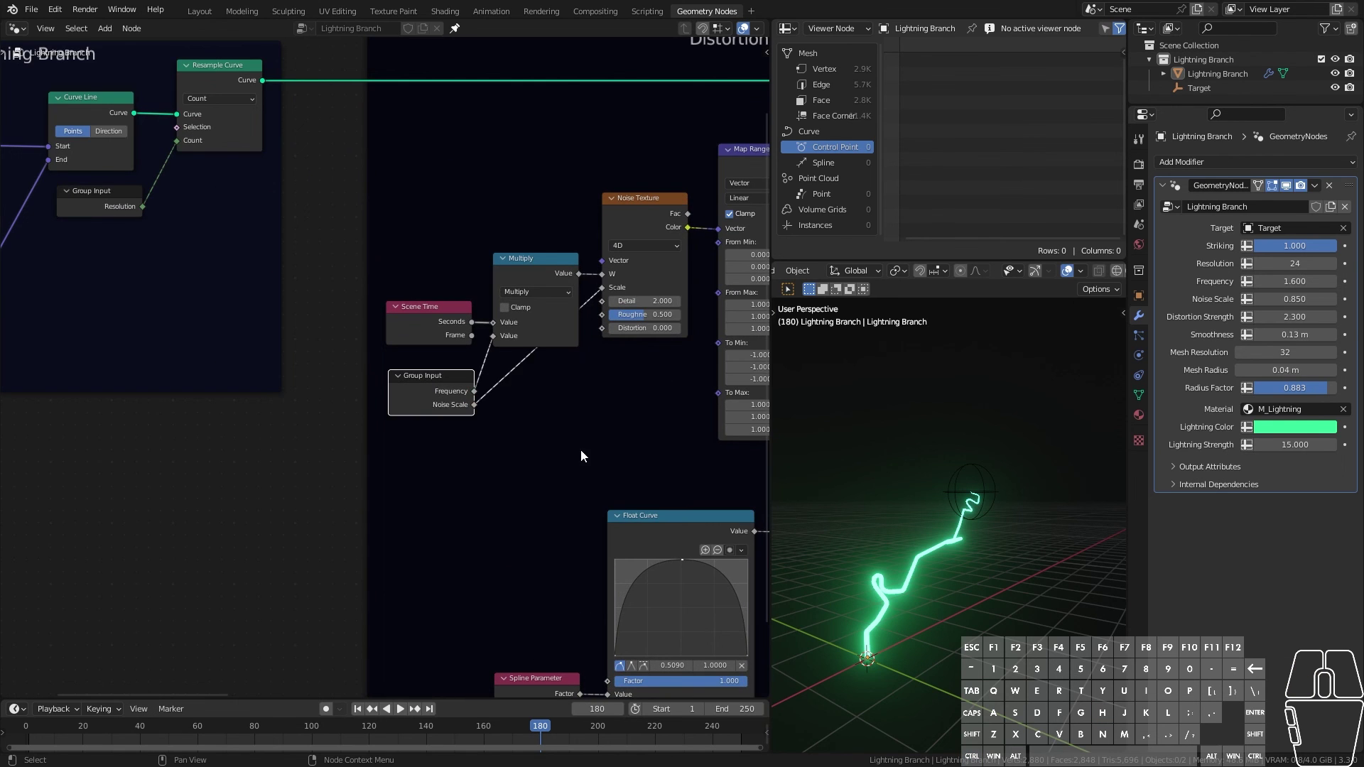
{"action": "scroll", "coordinate": [526, 444], "scroll_direction": "down", "scroll_amount": 3}
{"action": "middle_click_drag", "start_coordinate": [703, 525], "coordinate": [503, 487]}
{"action": "left_click", "coordinate": [506, 490]}
{"action": "key", "text": "ctrl+h"}
Step: Hide the unused Group Input sockets in the Smoothness, Striking and Radius frames and reposition the Radius frame's input node
{"action": "middle_click_drag", "start_coordinate": [671, 450], "coordinate": [513, 483]}
{"action": "middle_click_drag", "start_coordinate": [760, 426], "coordinate": [431, 529]}
{"action": "left_click", "coordinate": [465, 458]}
{"action": "key", "text": "ctrl+h"}
{"action": "middle_click_drag", "start_coordinate": [560, 446], "coordinate": [314, 495]}
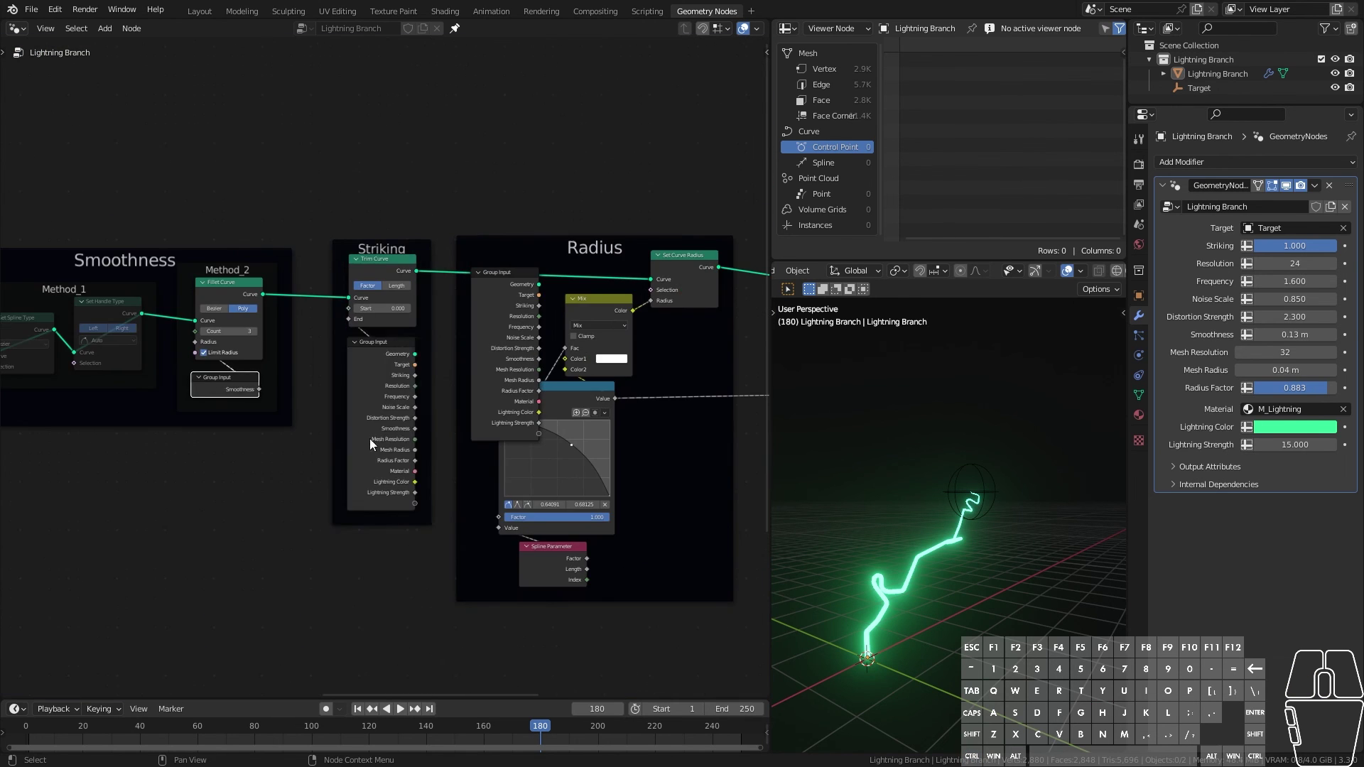
{"action": "left_click", "coordinate": [383, 433]}
{"action": "key", "text": "ctrl+h"}
{"action": "left_click", "coordinate": [499, 345]}
{"action": "key", "text": "ctrl+h"}
{"action": "left_click_drag", "start_coordinate": [505, 278], "coordinate": [506, 315]}
Step: Hide the unused sockets on the Group Input nodes feeding Material Parameters, Curve Circle and Set Material, and reposition the last two
{"action": "middle_click_drag", "start_coordinate": [354, 540], "coordinate": [46, 498]}
{"action": "scroll", "coordinate": [308, 445], "scroll_direction": "up", "scroll_amount": 1}
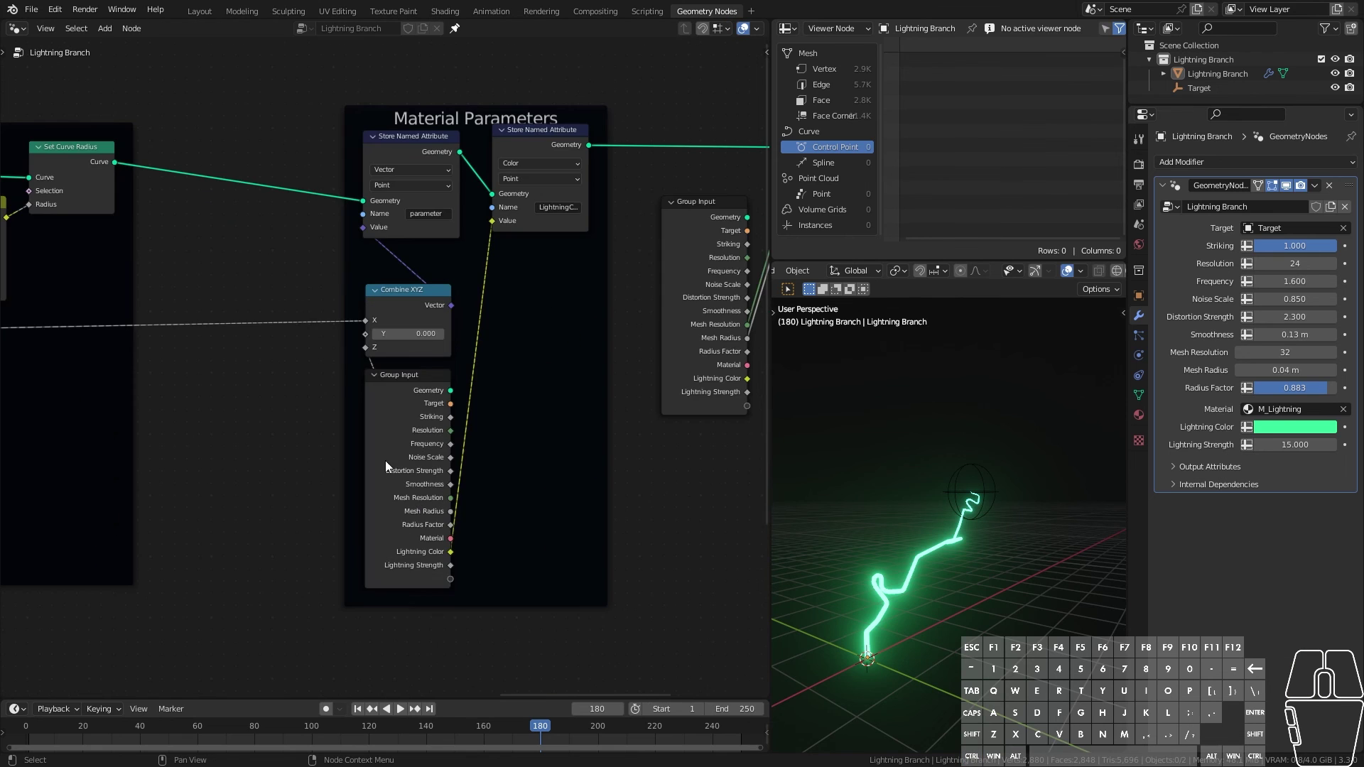
{"action": "left_click", "coordinate": [393, 461]}
{"action": "key", "text": "ctrl+h"}
{"action": "middle_click_drag", "start_coordinate": [392, 460], "coordinate": [141, 520]}
{"action": "left_click", "coordinate": [437, 342]}
{"action": "key", "text": "ctrl+h"}
{"action": "left_click_drag", "start_coordinate": [447, 269], "coordinate": [453, 302]}
{"action": "middle_click_drag", "start_coordinate": [734, 304], "coordinate": [468, 360]}
{"action": "left_click", "coordinate": [477, 360]}
{"action": "key", "text": "ctrl+h"}
{"action": "left_click_drag", "start_coordinate": [468, 331], "coordinate": [472, 327]}
Step: Look over the tidied node tree and save the Branch.blend file
{"action": "scroll", "coordinate": [387, 366], "scroll_direction": "down", "scroll_amount": 8}
{"action": "middle_click_drag", "start_coordinate": [206, 490], "coordinate": [673, 461]}
{"action": "scroll", "coordinate": [508, 522], "scroll_direction": "up", "scroll_amount": 3}
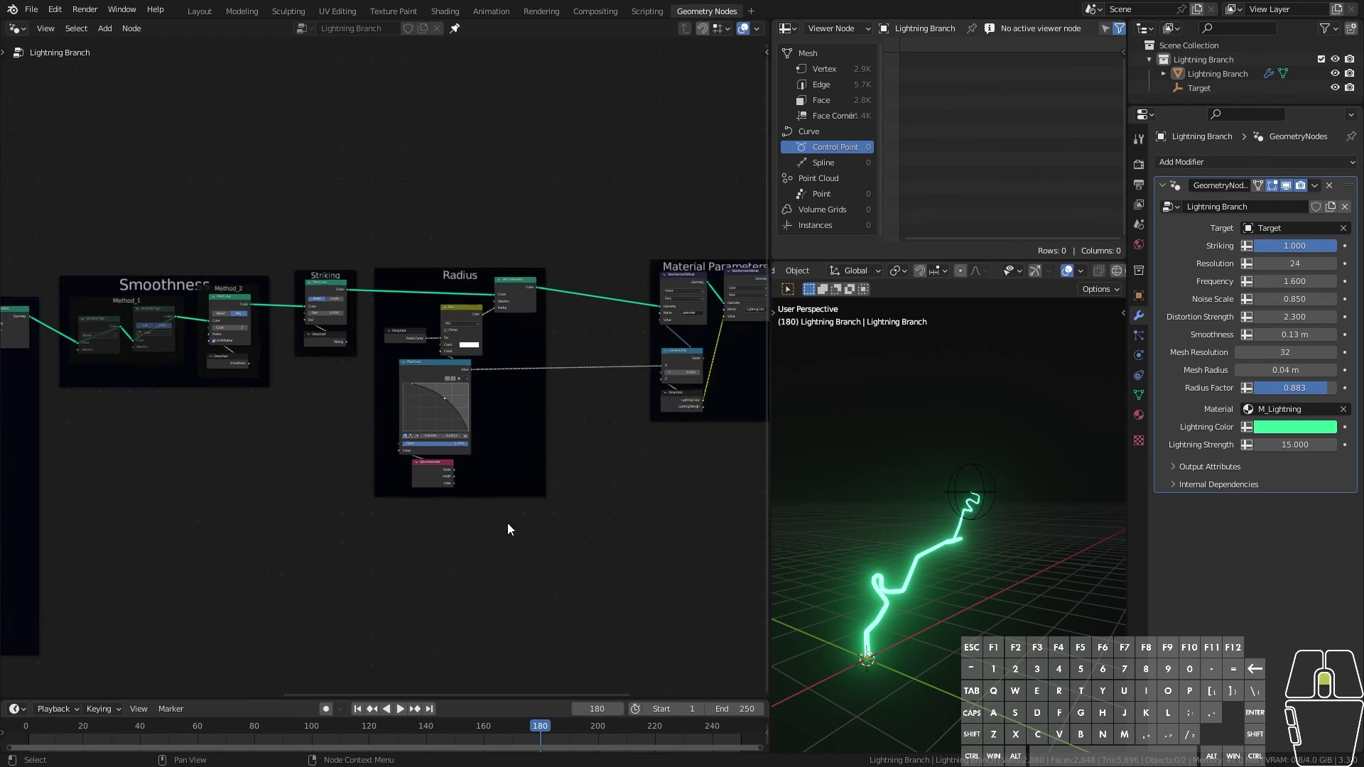
{"action": "middle_click_drag", "start_coordinate": [199, 536], "coordinate": [517, 524]}
{"action": "middle_click_drag", "start_coordinate": [368, 512], "coordinate": [661, 456]}
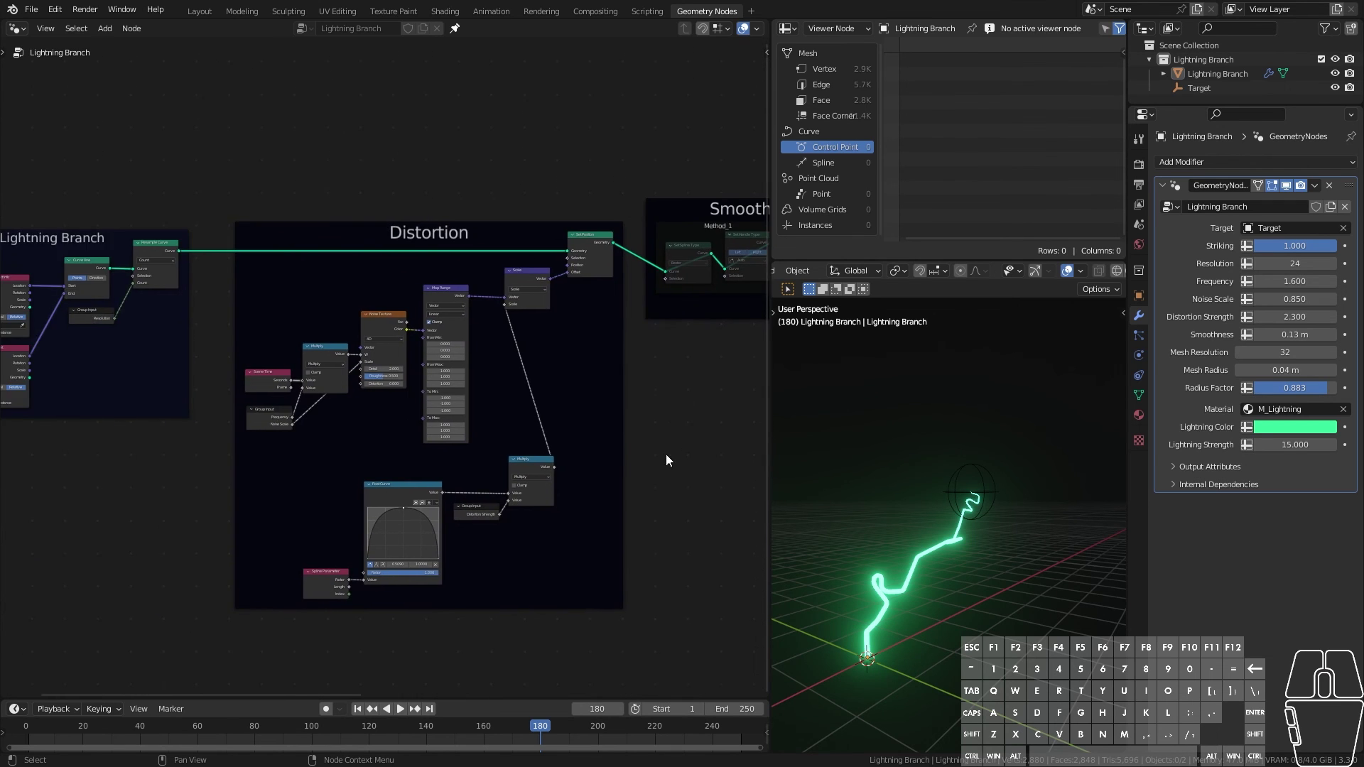
{"action": "scroll", "coordinate": [596, 477], "scroll_direction": "down", "scroll_amount": 4}
{"action": "middle_click_drag", "start_coordinate": [172, 508], "coordinate": [286, 506]}
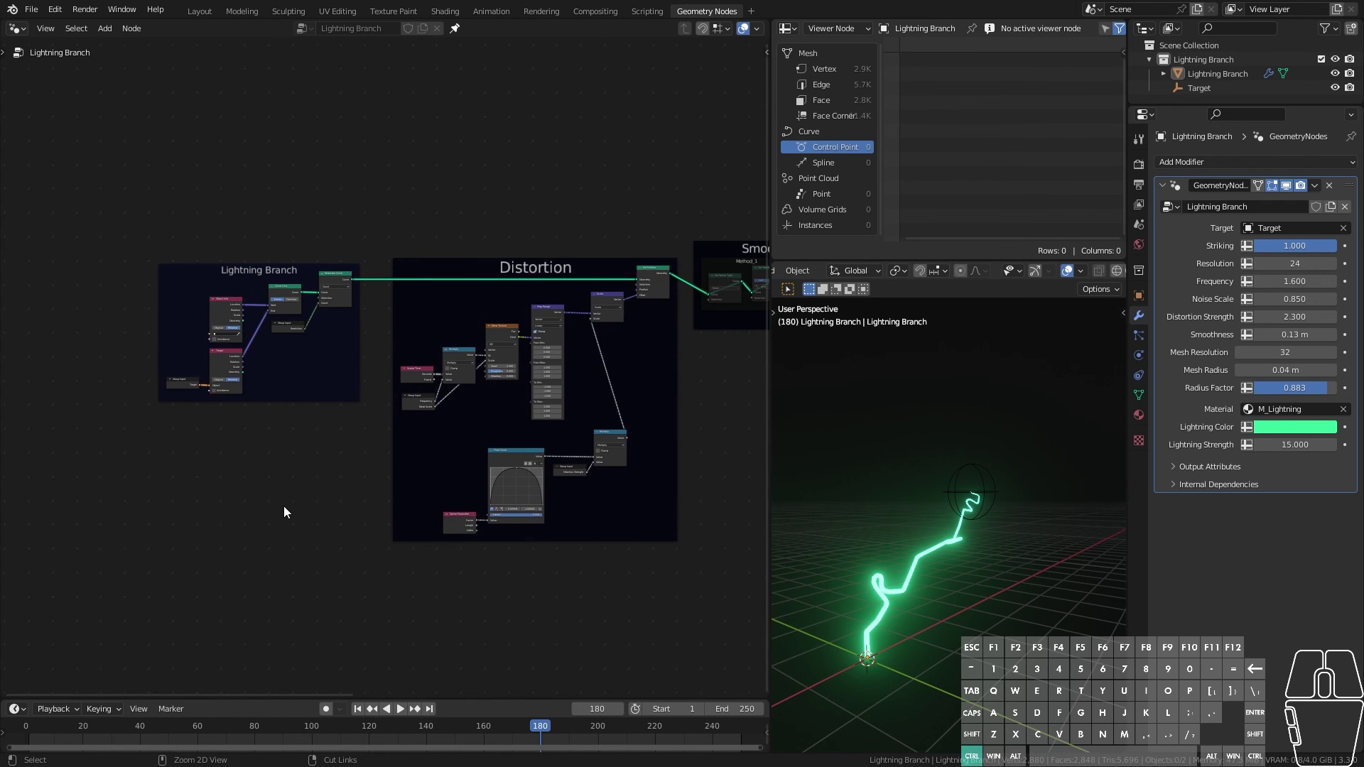
{"action": "key", "text": "ctrl+s"}
{"action": "scroll", "coordinate": [369, 505], "scroll_direction": "down", "scroll_amount": 4}
{"action": "middle_click_drag", "start_coordinate": [578, 489], "coordinate": [286, 510]}
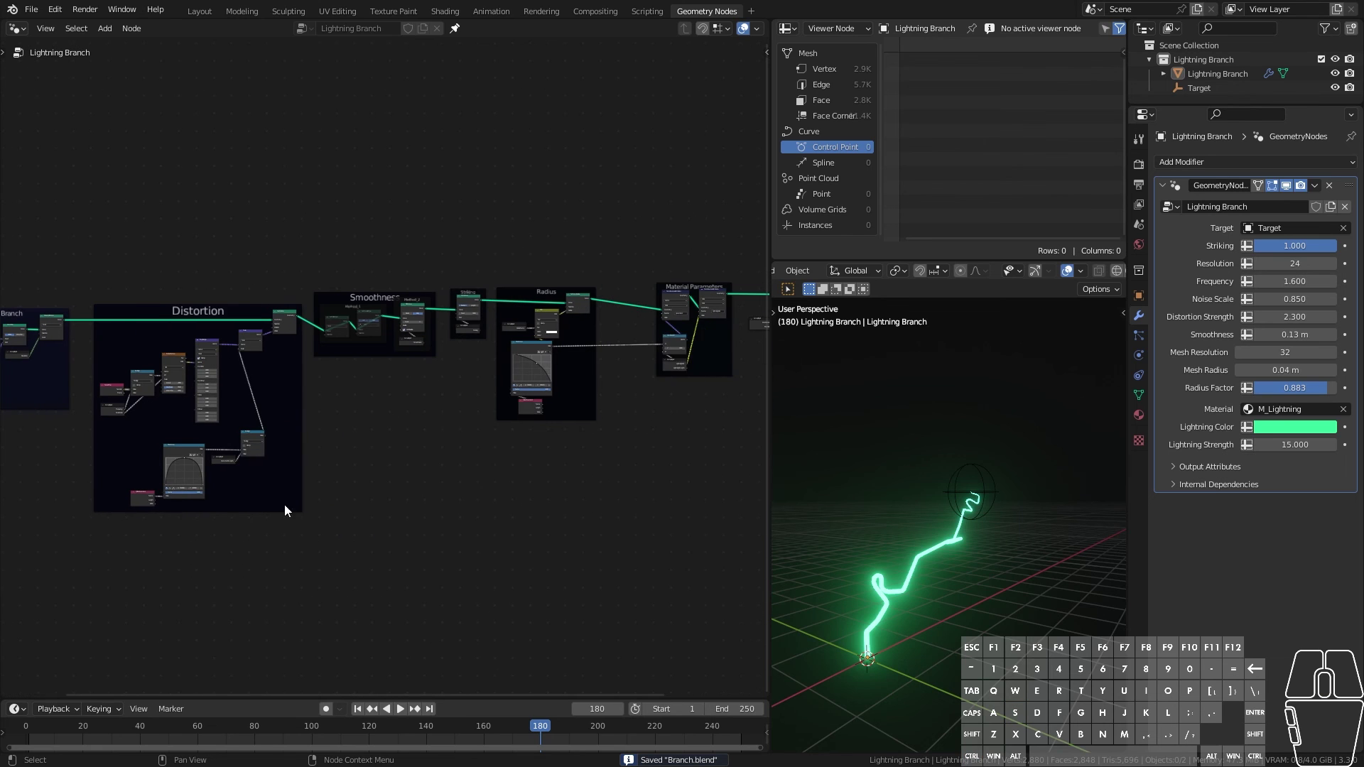
Step: In the Layout workspace, display the branch's modifier inputs and switch the viewport to Rendered shading
{"action": "middle_click_drag", "start_coordinate": [939, 549], "coordinate": [1102, 586]}
{"action": "middle_click_drag", "start_coordinate": [1101, 586], "coordinate": [1051, 568]}
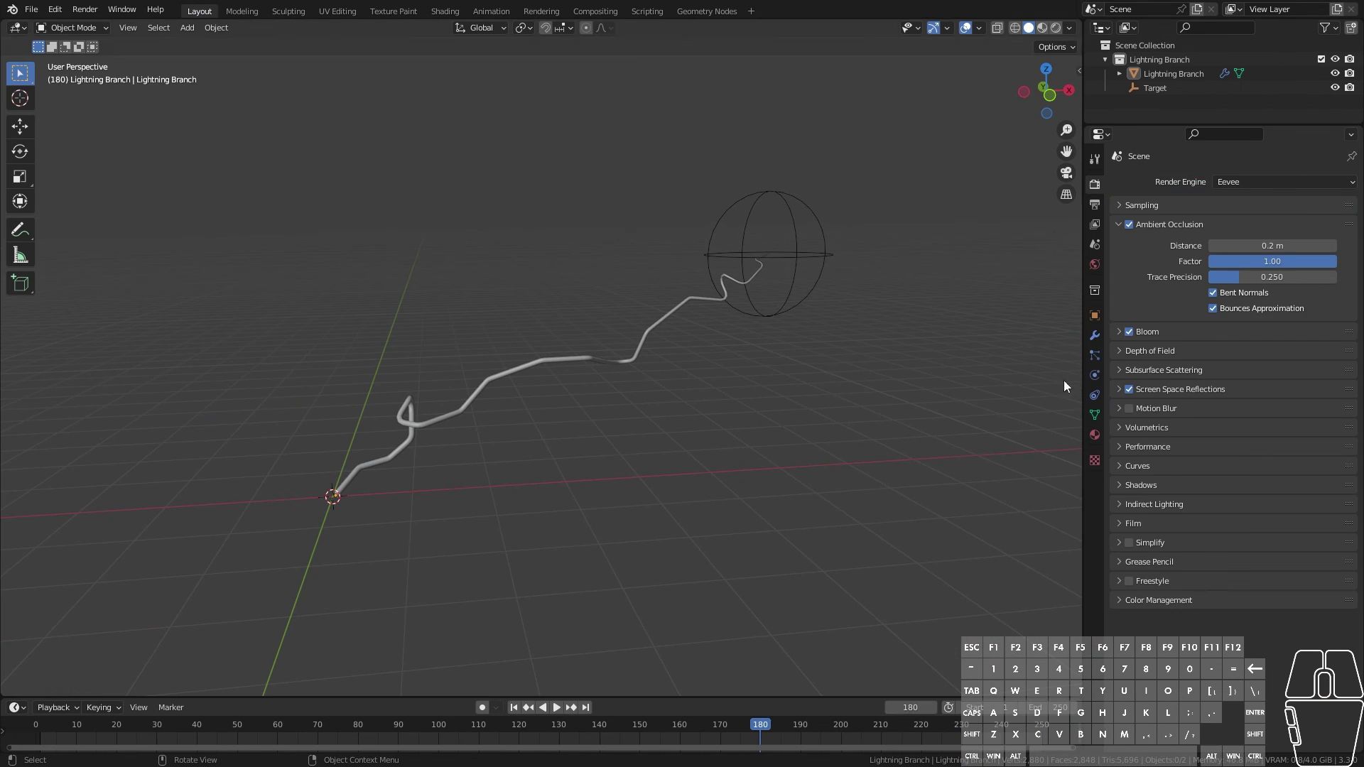
{"action": "left_click", "coordinate": [1095, 336]}
{"action": "key", "text": "z"}
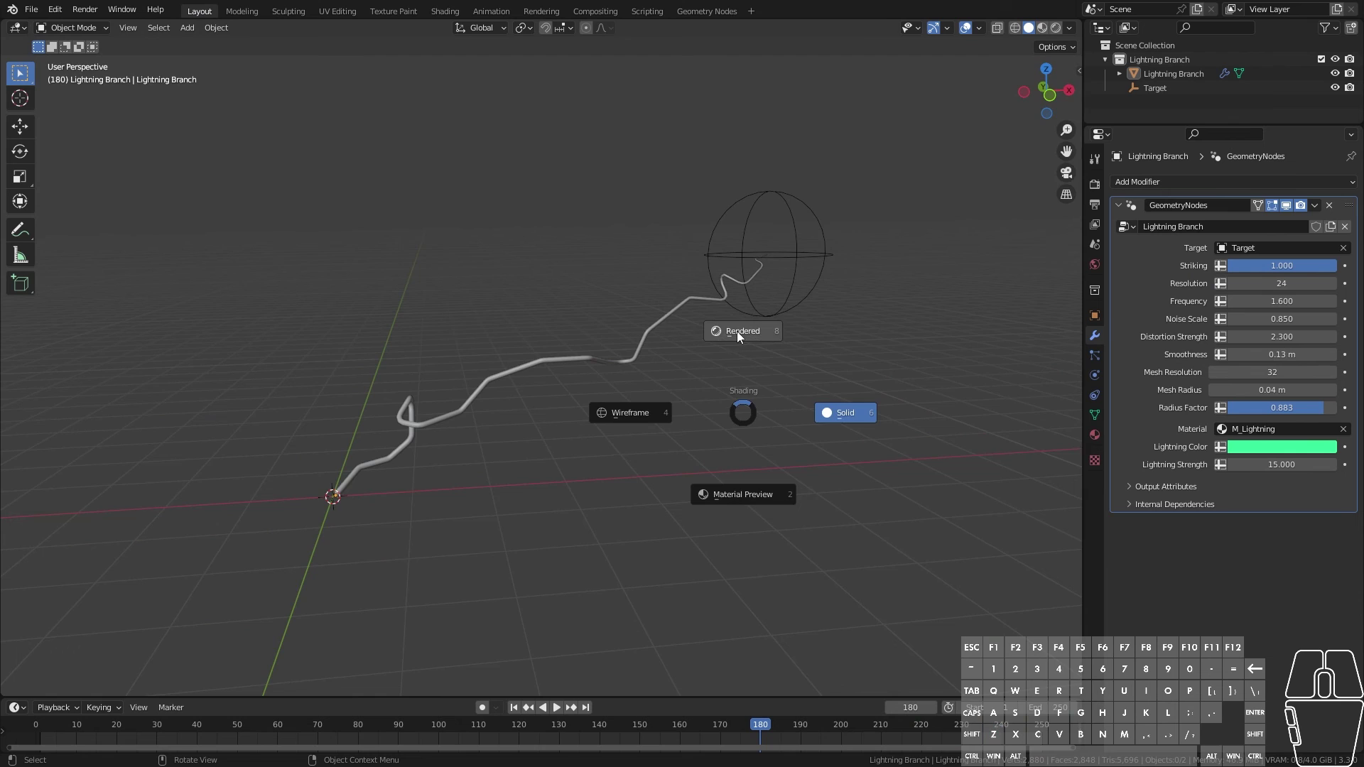
{"action": "left_click", "coordinate": [737, 333]}
Step: Play the lightning animation from the first frame and view it from another angle
{"action": "middle_click_drag", "start_coordinate": [545, 462], "coordinate": [634, 469]}
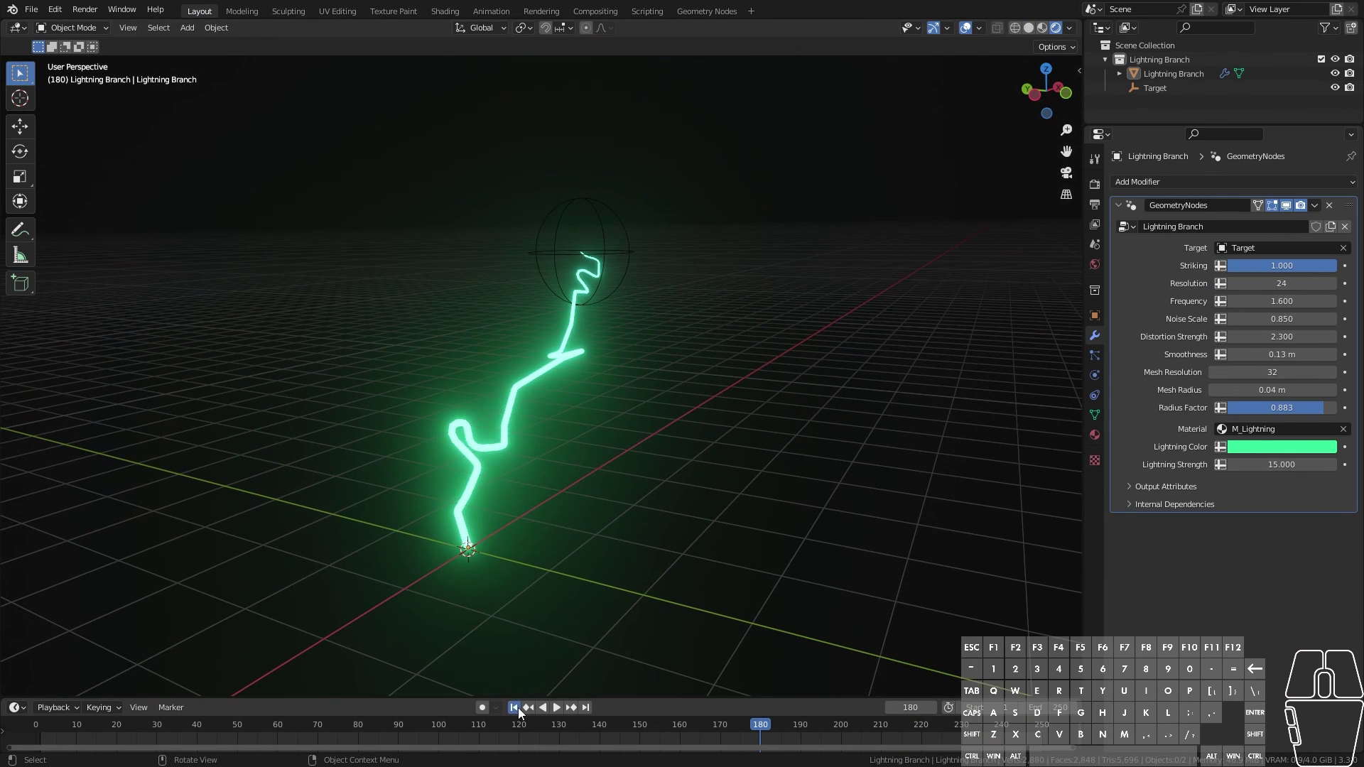
{"action": "left_click", "coordinate": [516, 707]}
{"action": "key", "text": "space"}
{"action": "middle_click_drag", "start_coordinate": [818, 552], "coordinate": [734, 542]}
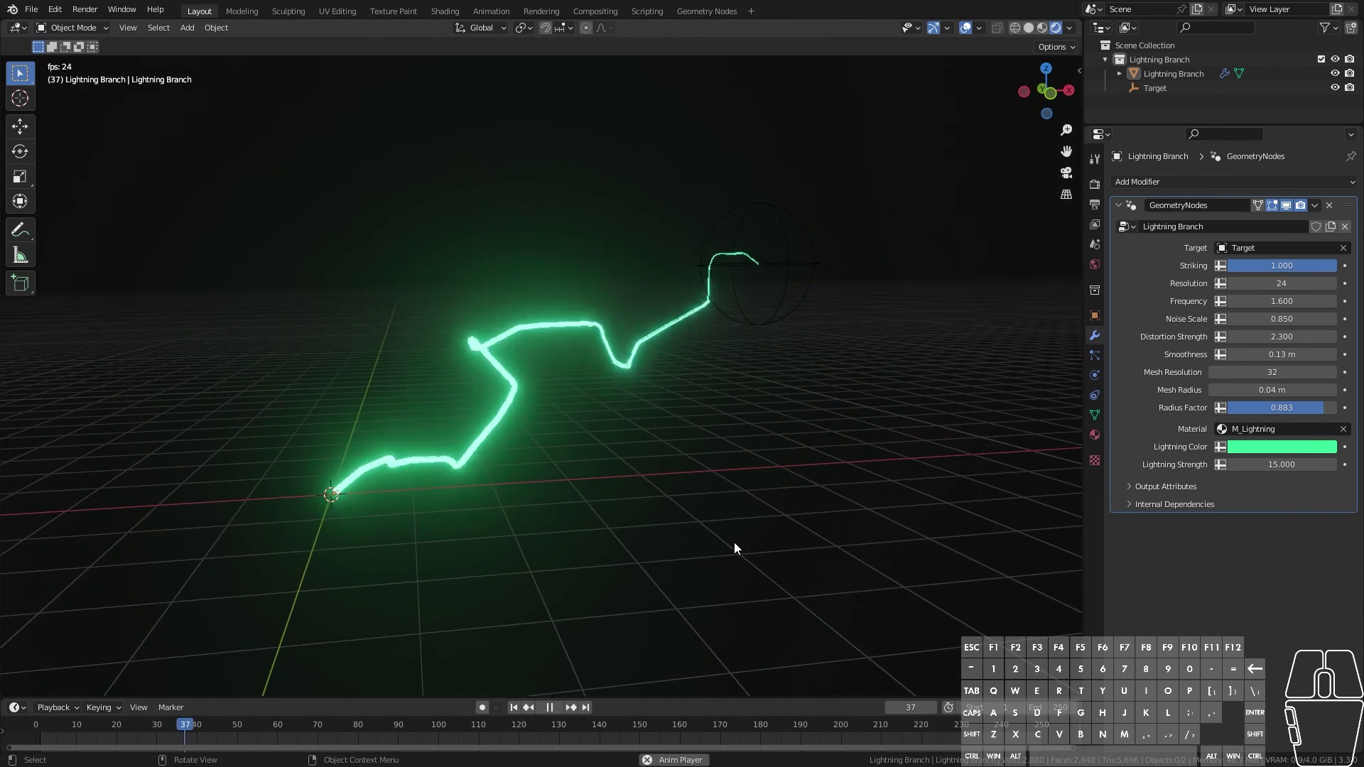
Step: Set the Lightning Branch modifier's Frequency to 10 while the animation plays
{"action": "left_click_drag", "start_coordinate": [1287, 306], "coordinate": [1342, 306]}
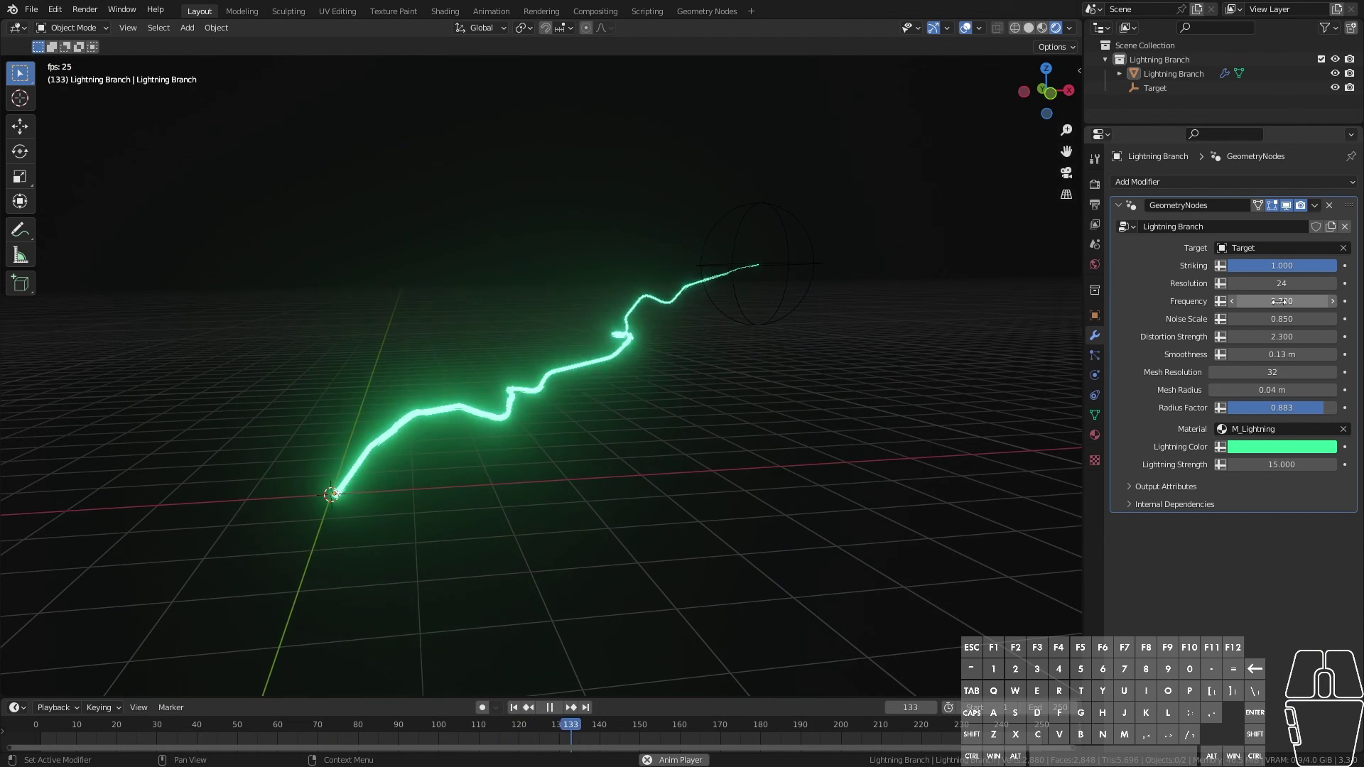
{"action": "left_click", "coordinate": [1280, 302]}
{"action": "type", "text": "10"}
{"action": "key", "text": "Return"}
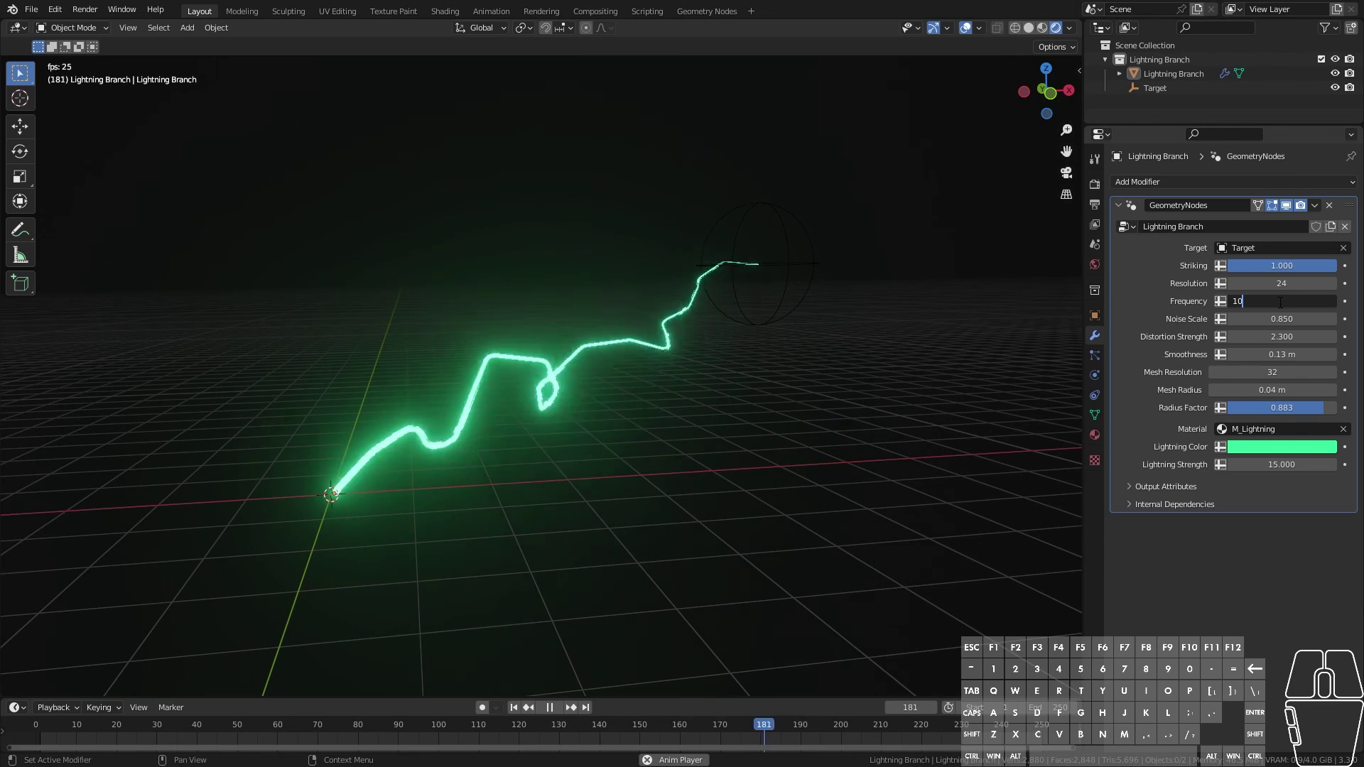
Step: Try a Frequency of 2 on the Lightning Branch modifier
{"action": "middle_click_drag", "start_coordinate": [618, 509], "coordinate": [545, 510]}
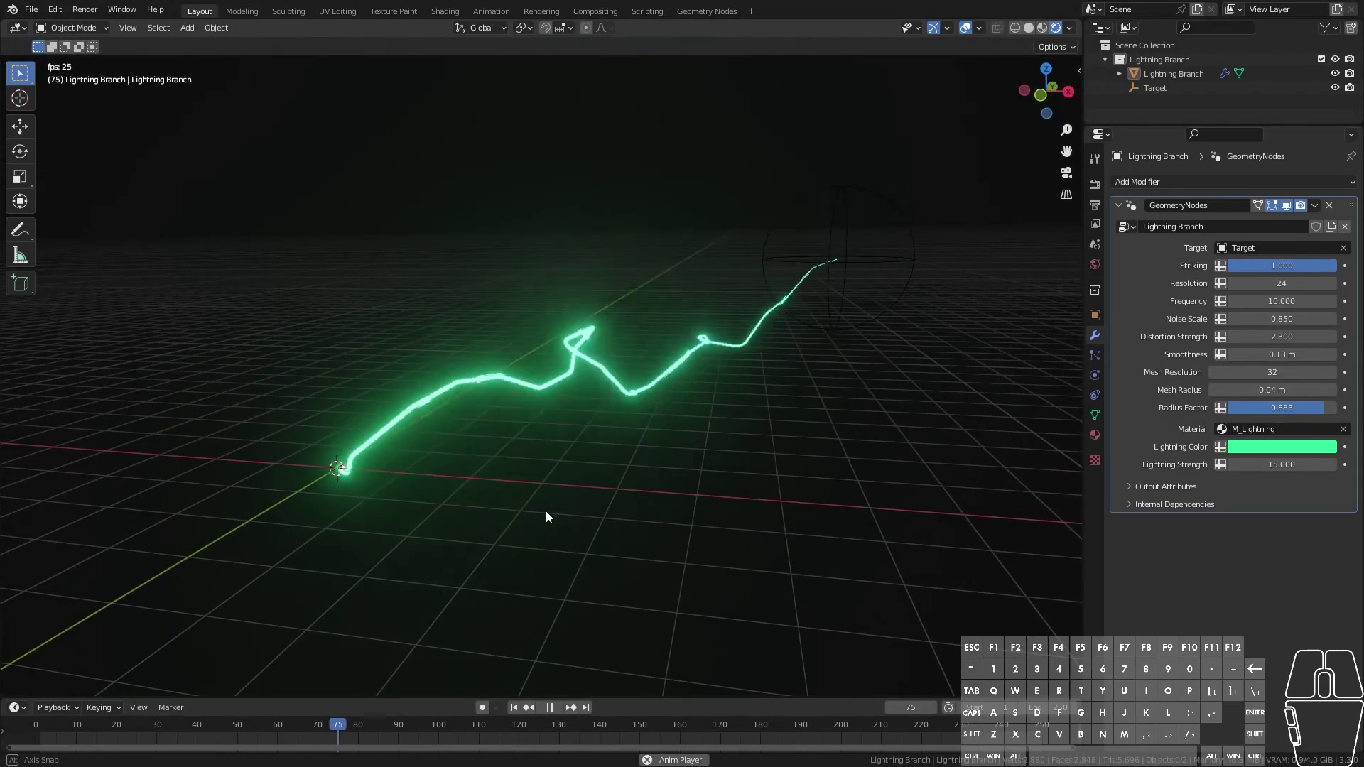
{"action": "left_click_drag", "start_coordinate": [1264, 302], "coordinate": [1265, 302]}
{"action": "left_click", "coordinate": [1292, 301]}
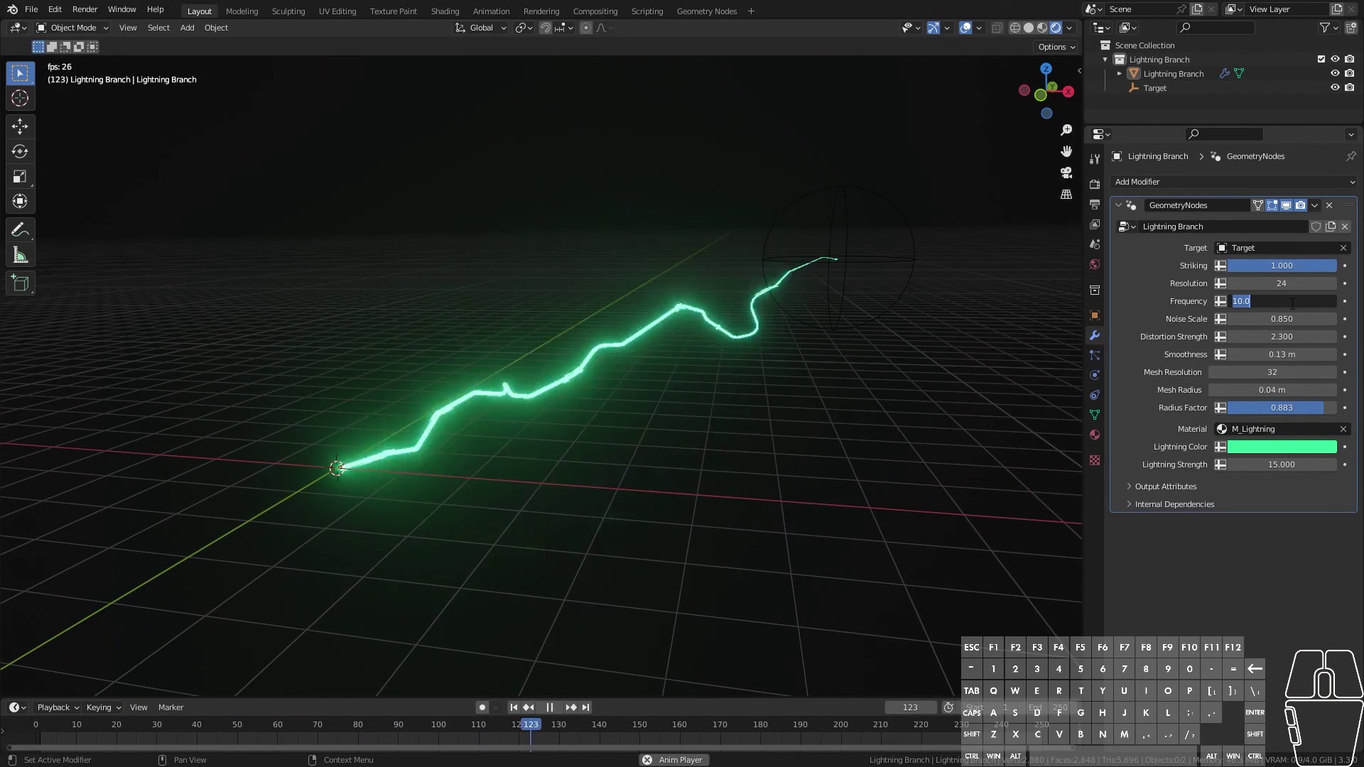
{"action": "type", "text": "2"}
{"action": "key", "text": "Return"}
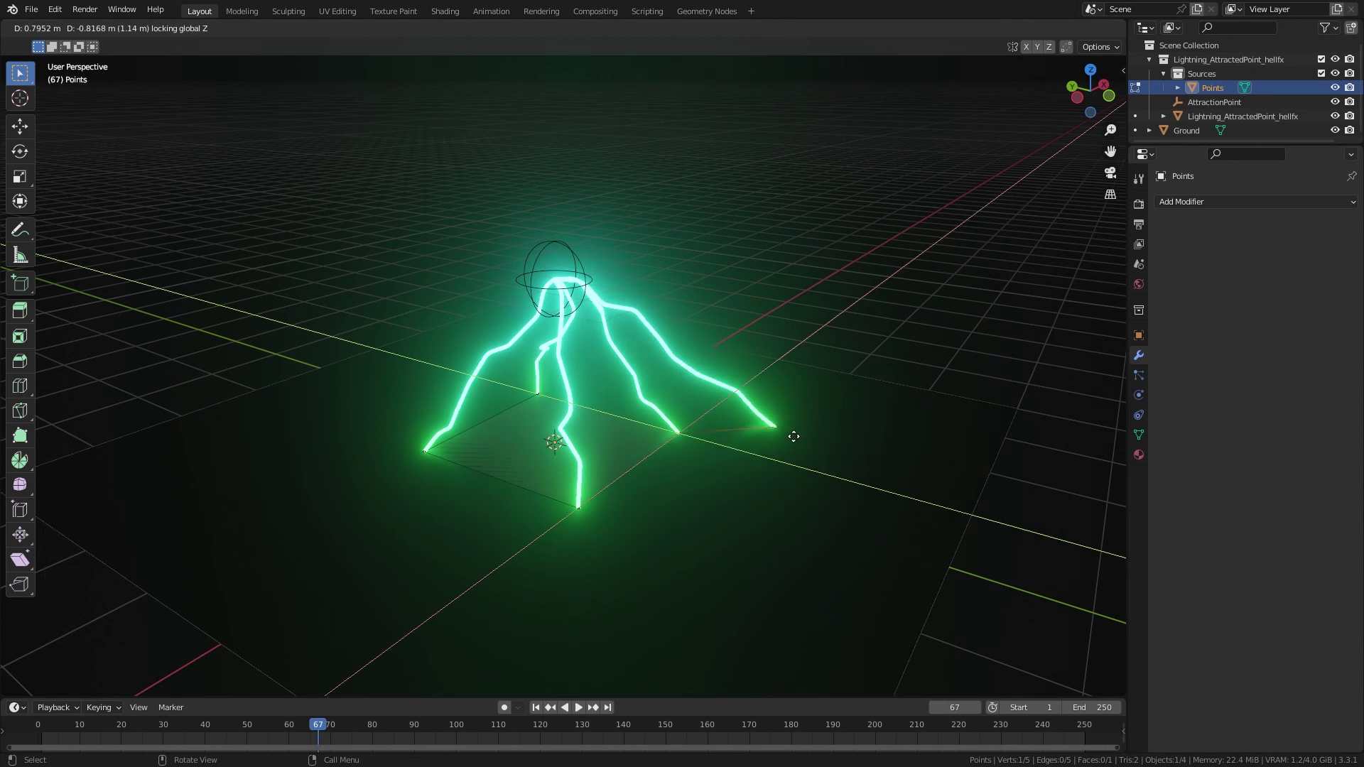
Step: Extrude vertices of the Points mesh across the ground plane, locked out of global Z, to add lightning sources
{"action": "key", "text": "e"}
{"action": "key", "text": "shift+z"}
{"action": "left_click", "coordinate": [736, 554]}
{"action": "key", "text": "1"}
{"action": "left_click", "coordinate": [584, 512]}
{"action": "key", "text": "e"}
{"action": "key", "text": "shift+z"}
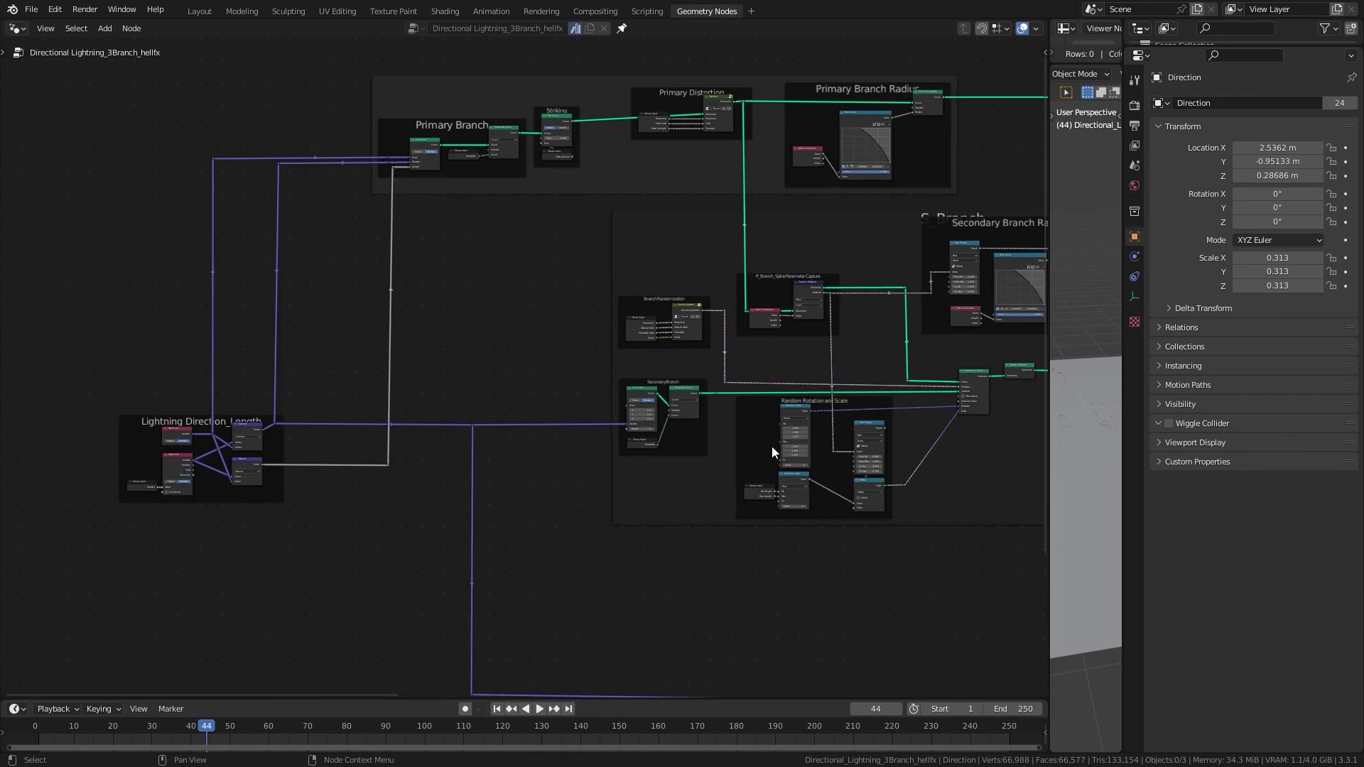
Step: Examine the branch frames in the Directional Lightning 3Branch node tree
{"action": "scroll", "coordinate": [872, 446], "scroll_direction": "up", "scroll_amount": 1}
{"action": "middle_click_drag", "start_coordinate": [872, 446], "coordinate": [238, 448]}
{"action": "scroll", "coordinate": [703, 443], "scroll_direction": "down", "scroll_amount": 4}
{"action": "middle_click_drag", "start_coordinate": [704, 442], "coordinate": [412, 253]}
{"action": "scroll", "coordinate": [840, 343], "scroll_direction": "up", "scroll_amount": 3}
{"action": "middle_click_drag", "start_coordinate": [684, 209], "coordinate": [500, 570]}
{"action": "middle_click_drag", "start_coordinate": [918, 327], "coordinate": [540, 380]}
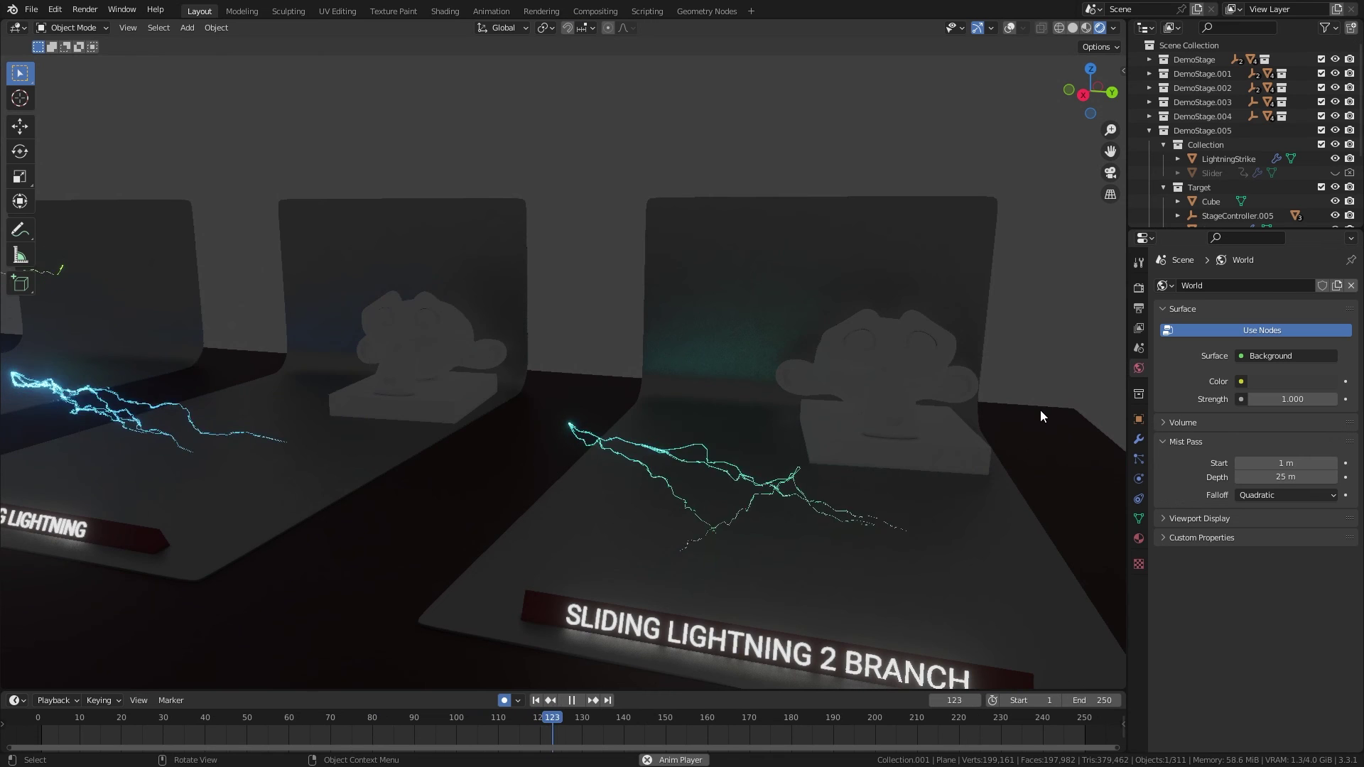
Step: Preview the demo lightning by playing and scrubbing the three-branch directional animation and viewing it up close
{"action": "middle_click_drag", "start_coordinate": [858, 507], "coordinate": [829, 500]}
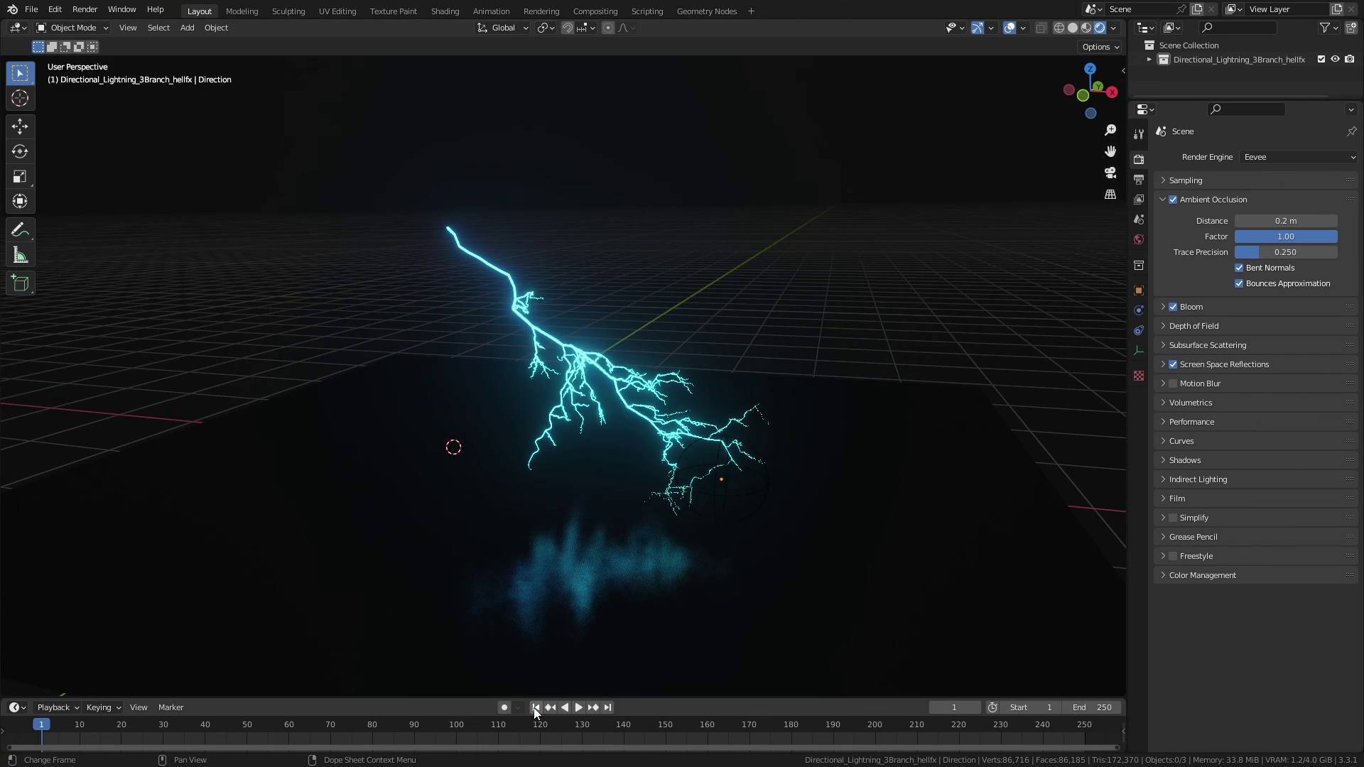
{"action": "key", "text": "space"}
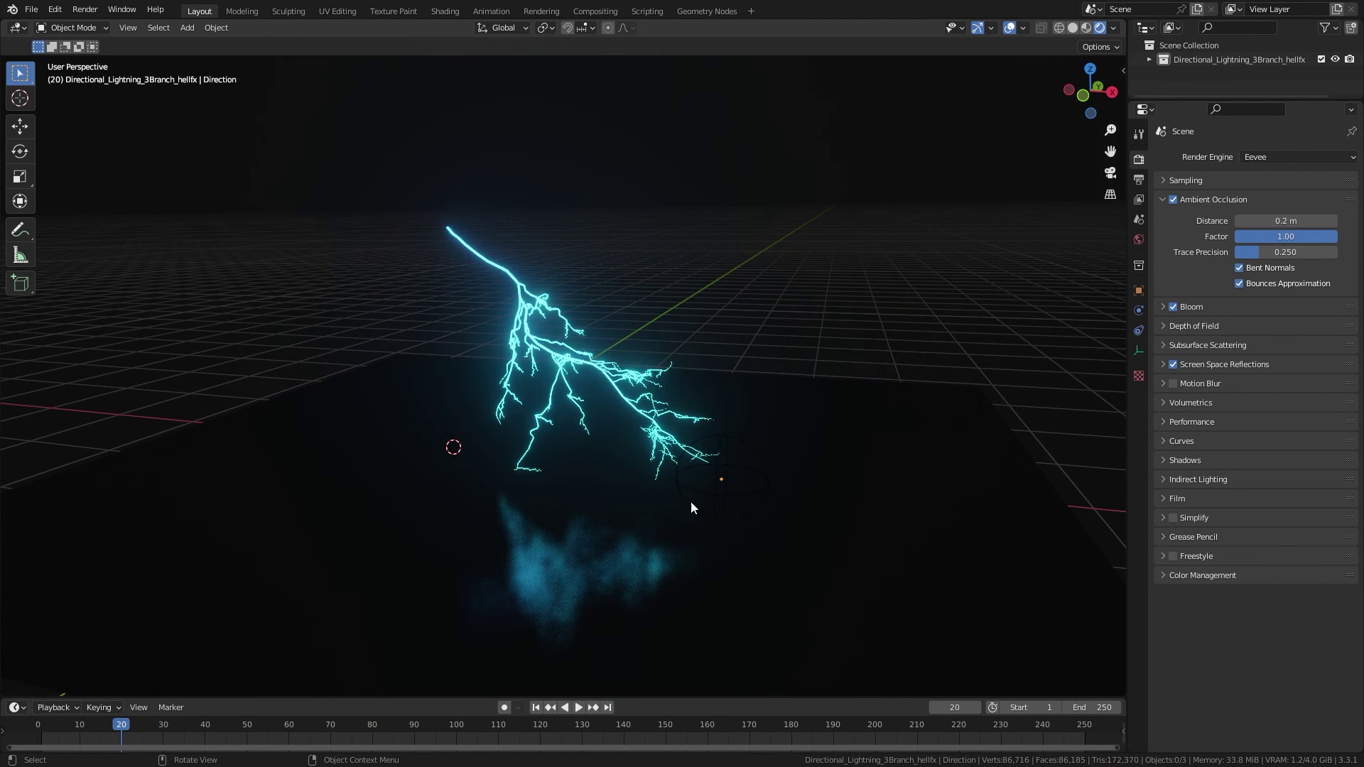
{"action": "left_click_drag", "start_coordinate": [134, 725], "coordinate": [223, 726]}
{"action": "scroll", "coordinate": [490, 509], "scroll_direction": "up", "scroll_amount": 3}
{"action": "middle_click_drag", "start_coordinate": [519, 502], "coordinate": [675, 536]}
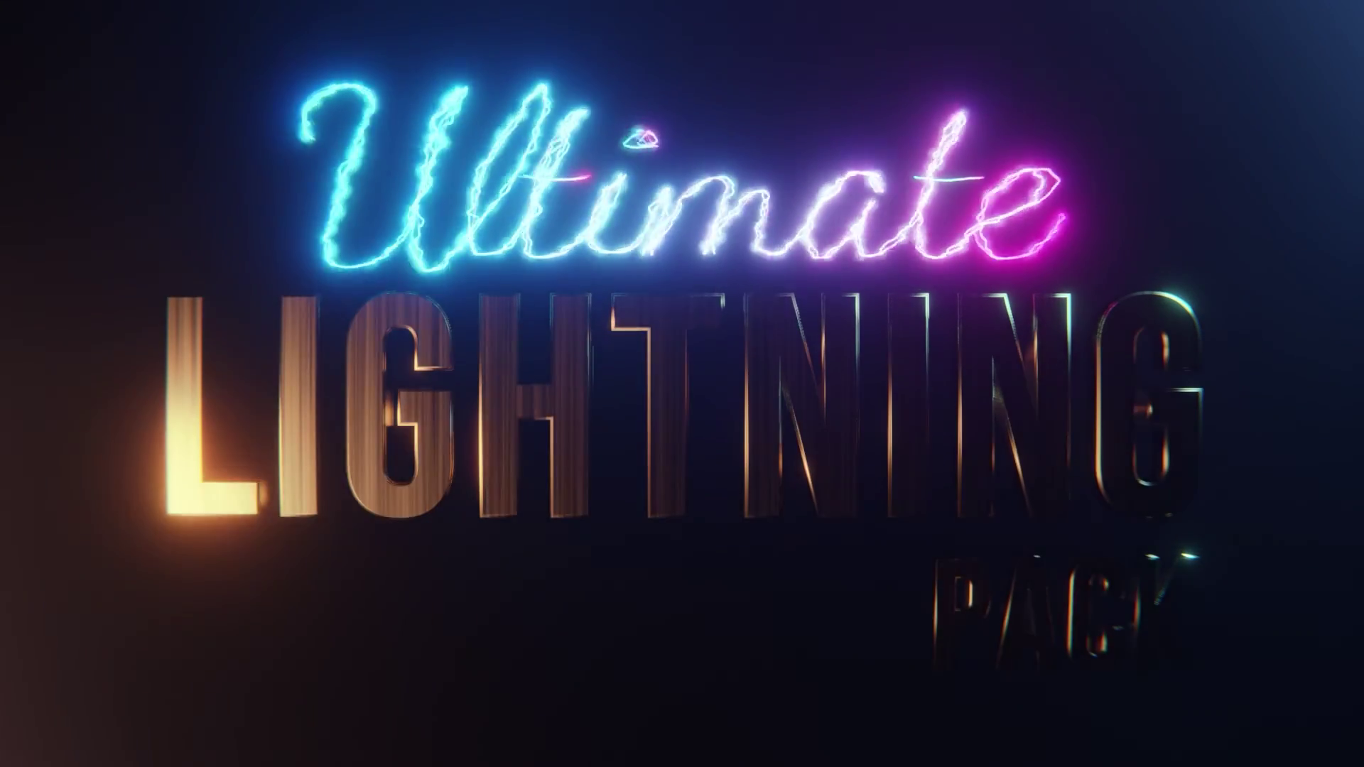
Step: Increase the Color_hue of the LightningStrike object's Lightning_Slide modifier and view the strike from another angle
{"action": "key", "text": "g"}
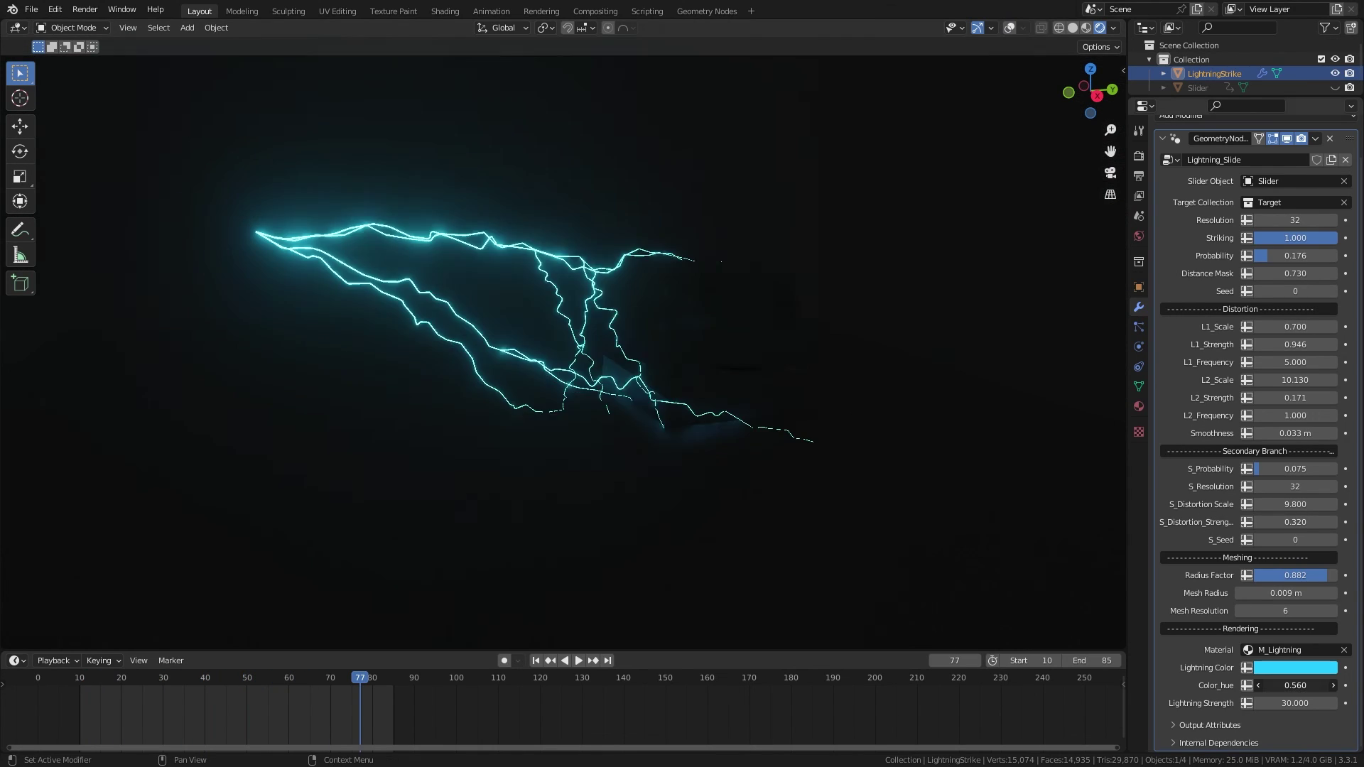
{"action": "left_click_drag", "start_coordinate": [1295, 686], "coordinate": [1320, 685]}
{"action": "middle_click_drag", "start_coordinate": [531, 436], "coordinate": [485, 439]}
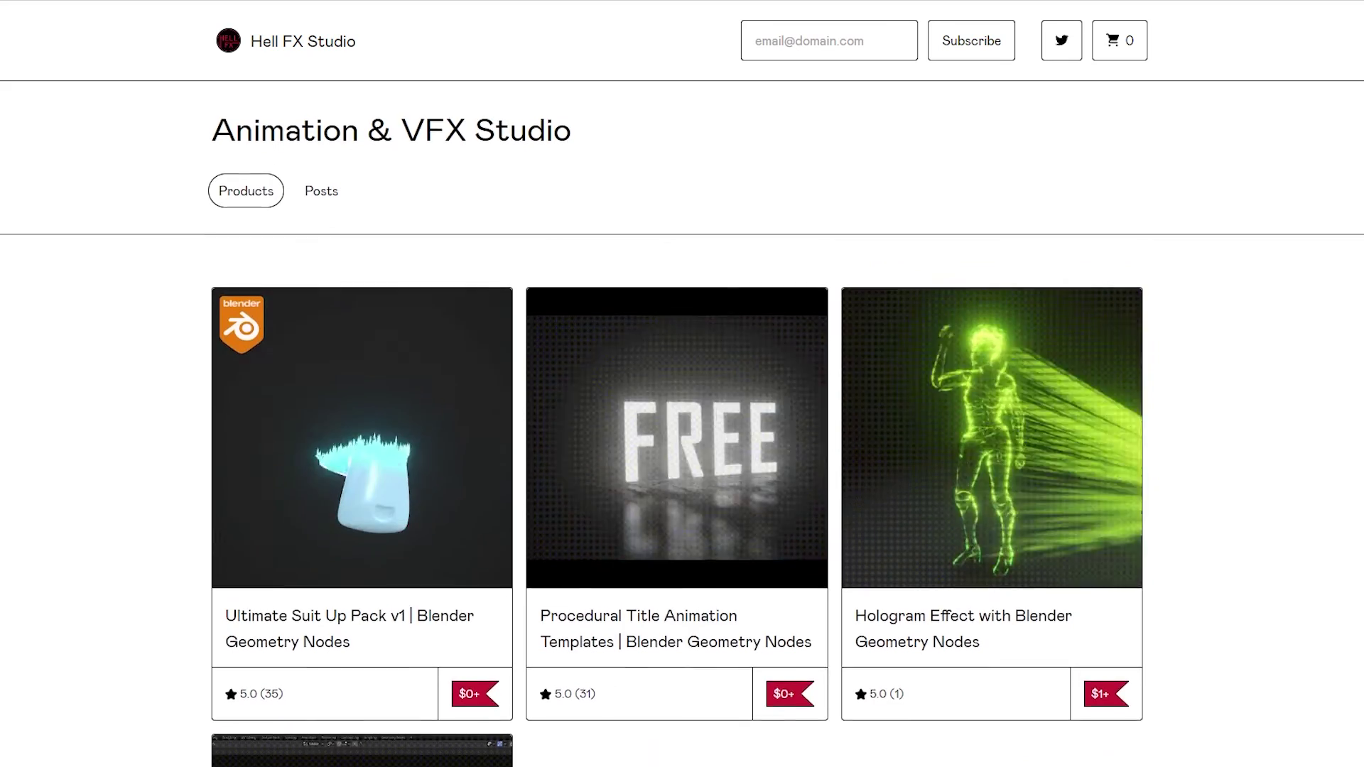
Step: Browse the Hell FX Studio store's products and the Ultimate Suit Up Pack v1 page
{"action": "scroll", "coordinate": [682, 441], "scroll_direction": "down", "scroll_amount": 3}
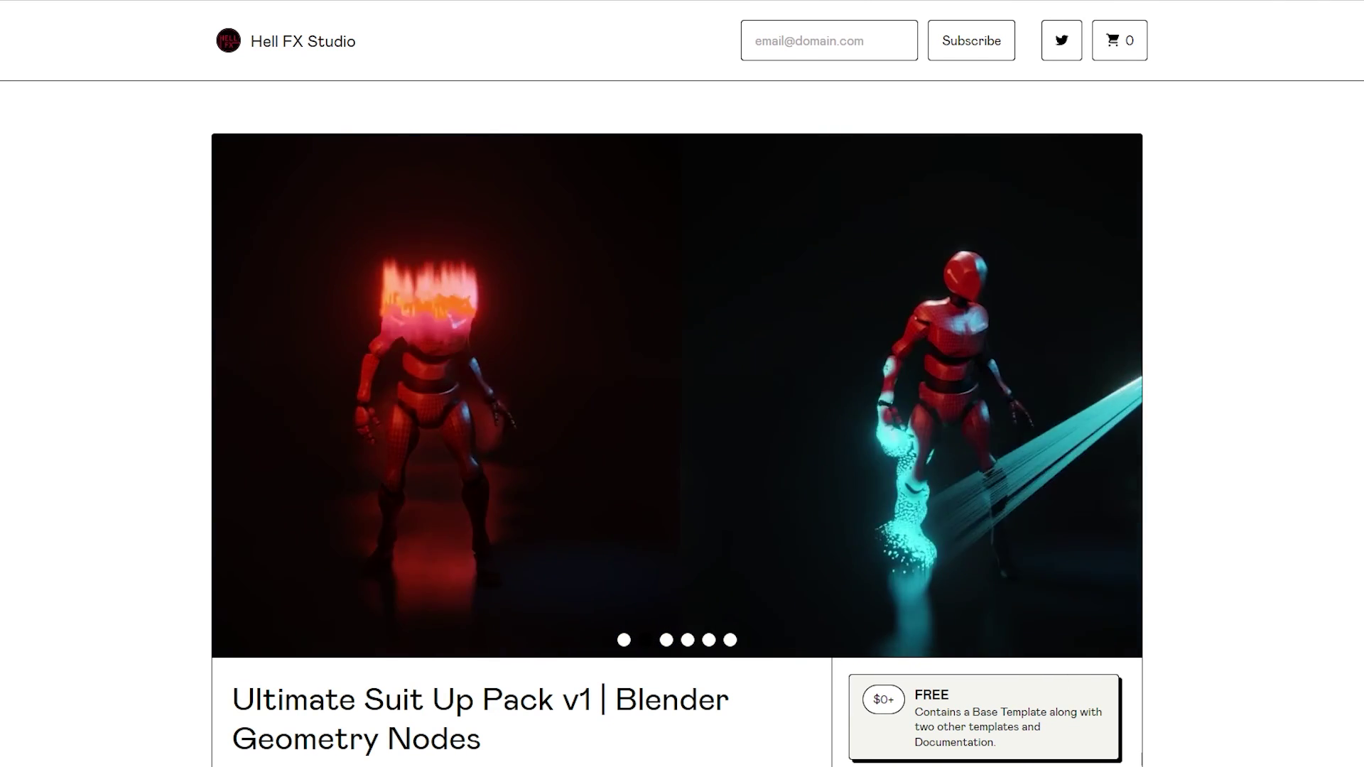
{"action": "scroll", "coordinate": [316, 433], "scroll_direction": "down", "scroll_amount": 7}
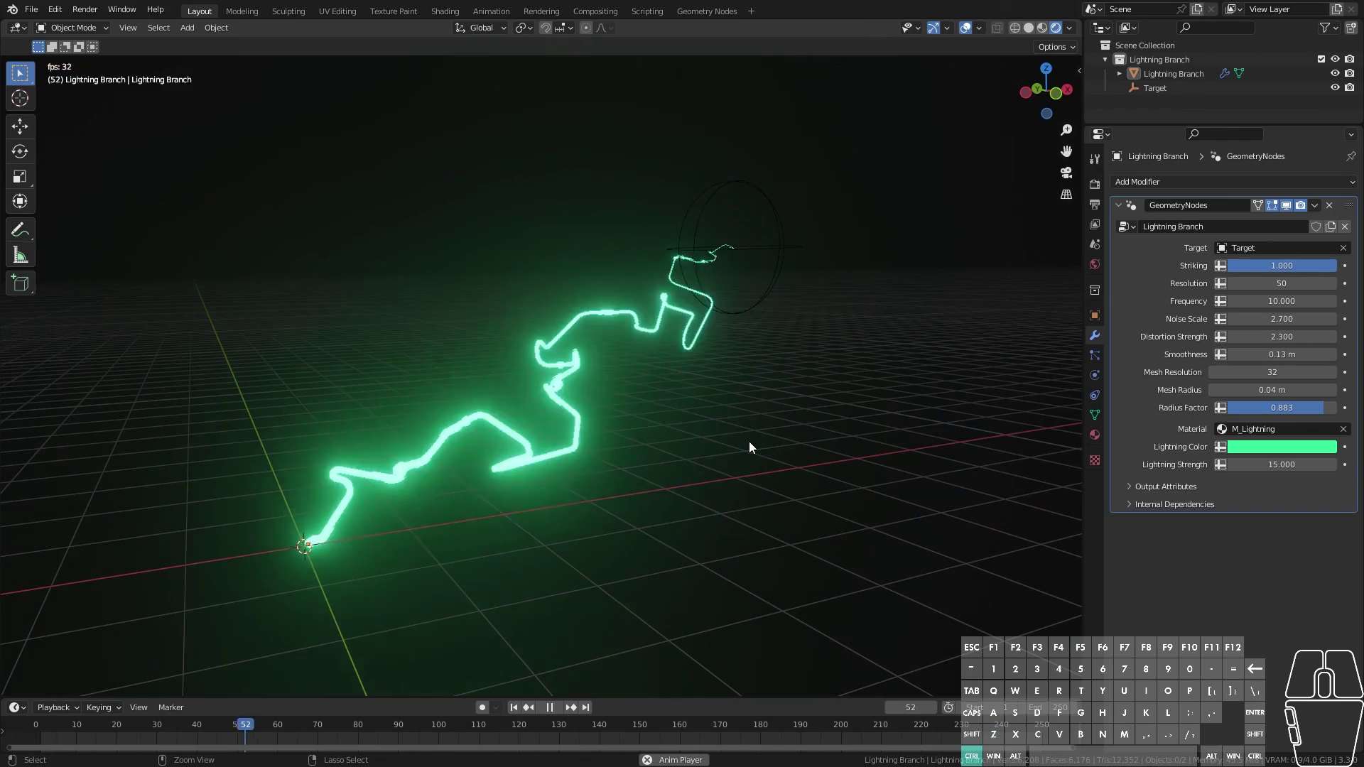